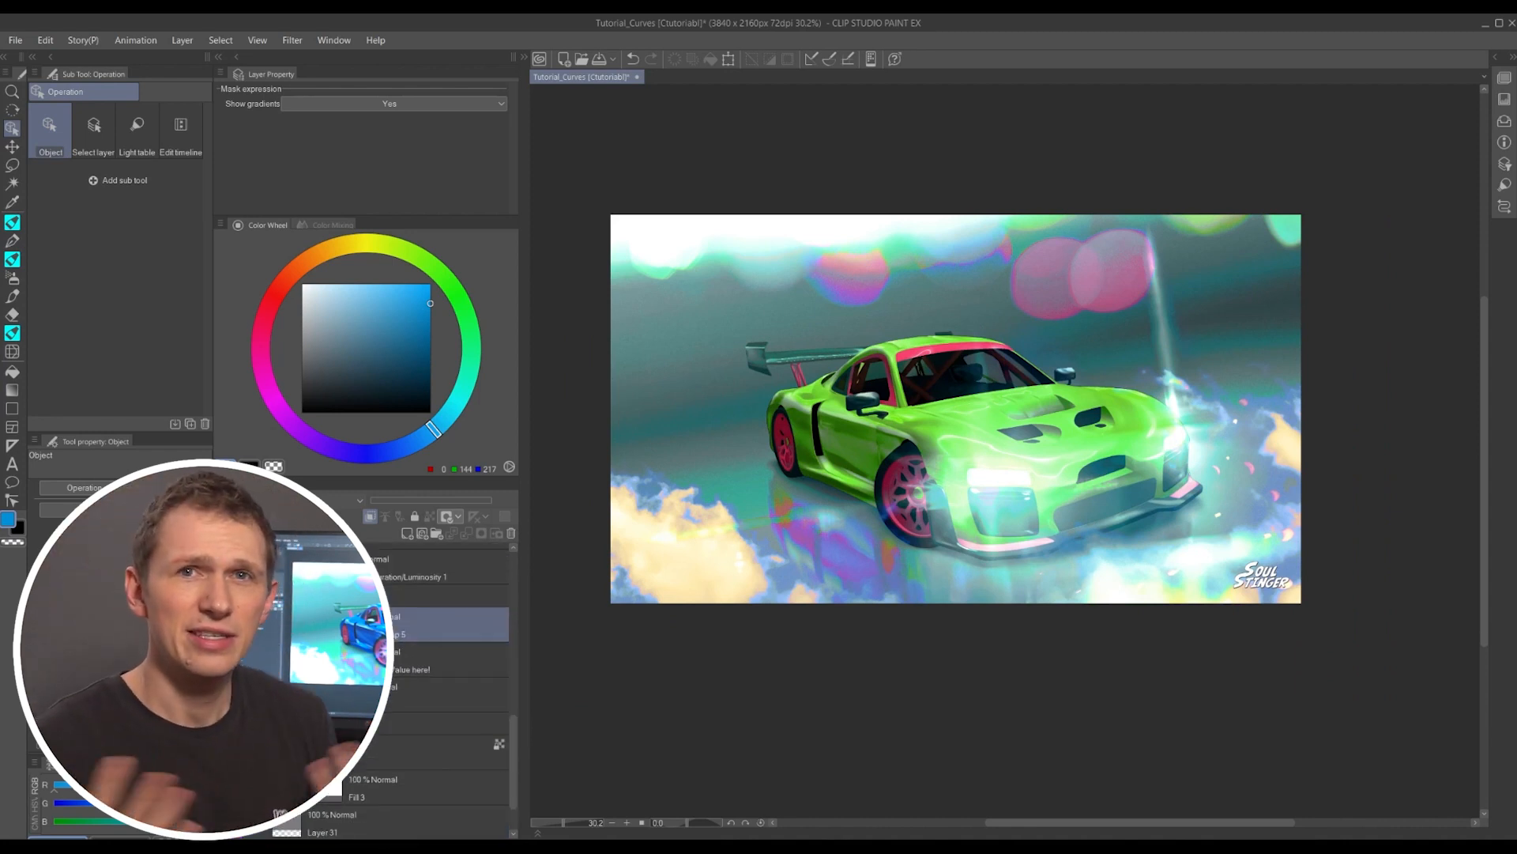
Raise the luminosity of the "Value here!" Hue/Saturation/Luminosity correction layer
key("ctrl+u")
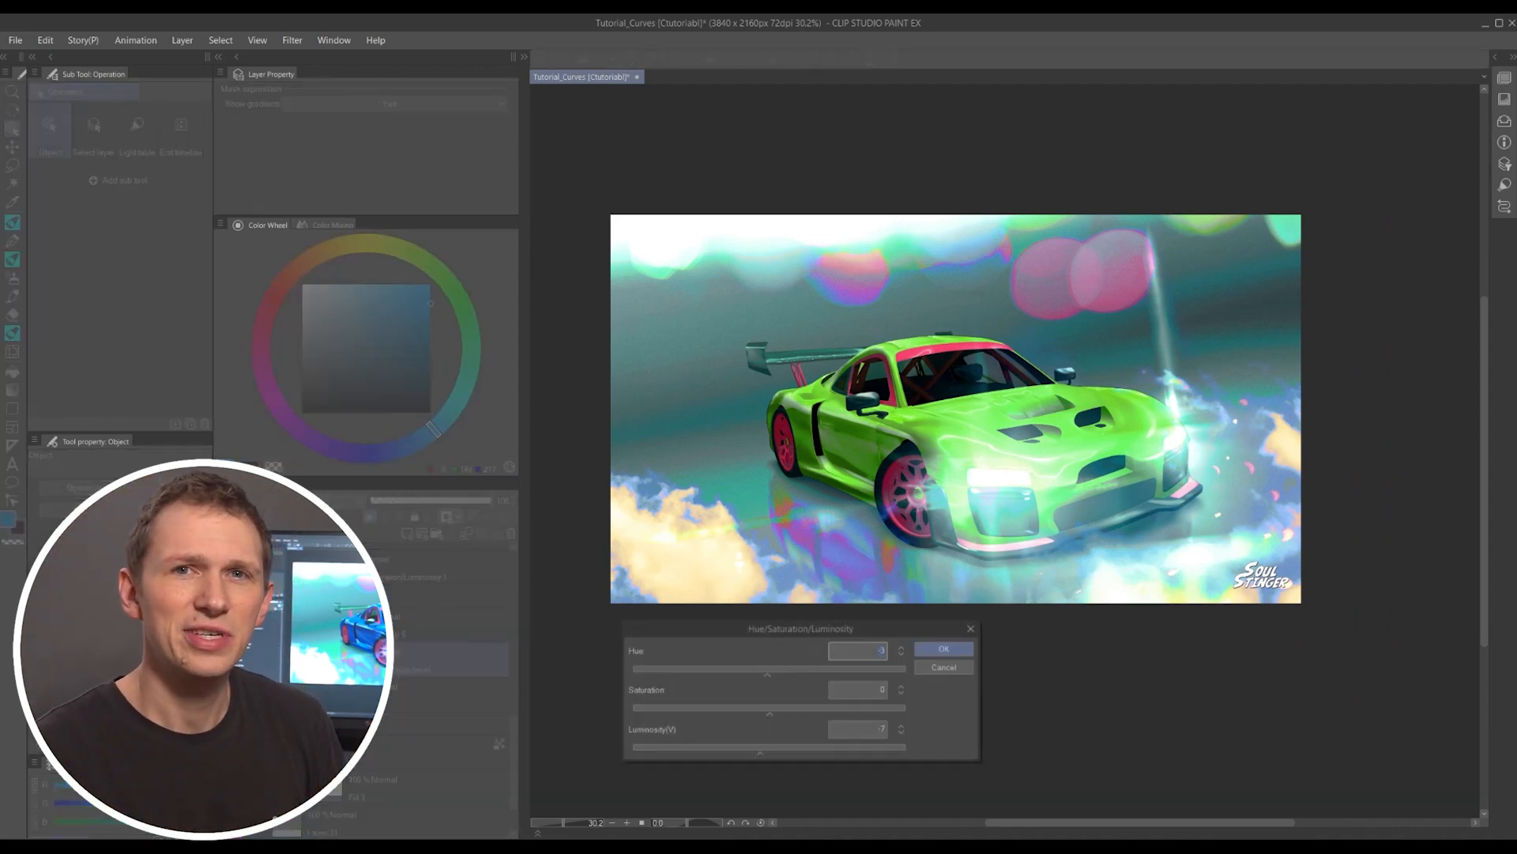
left_click(923, 669)
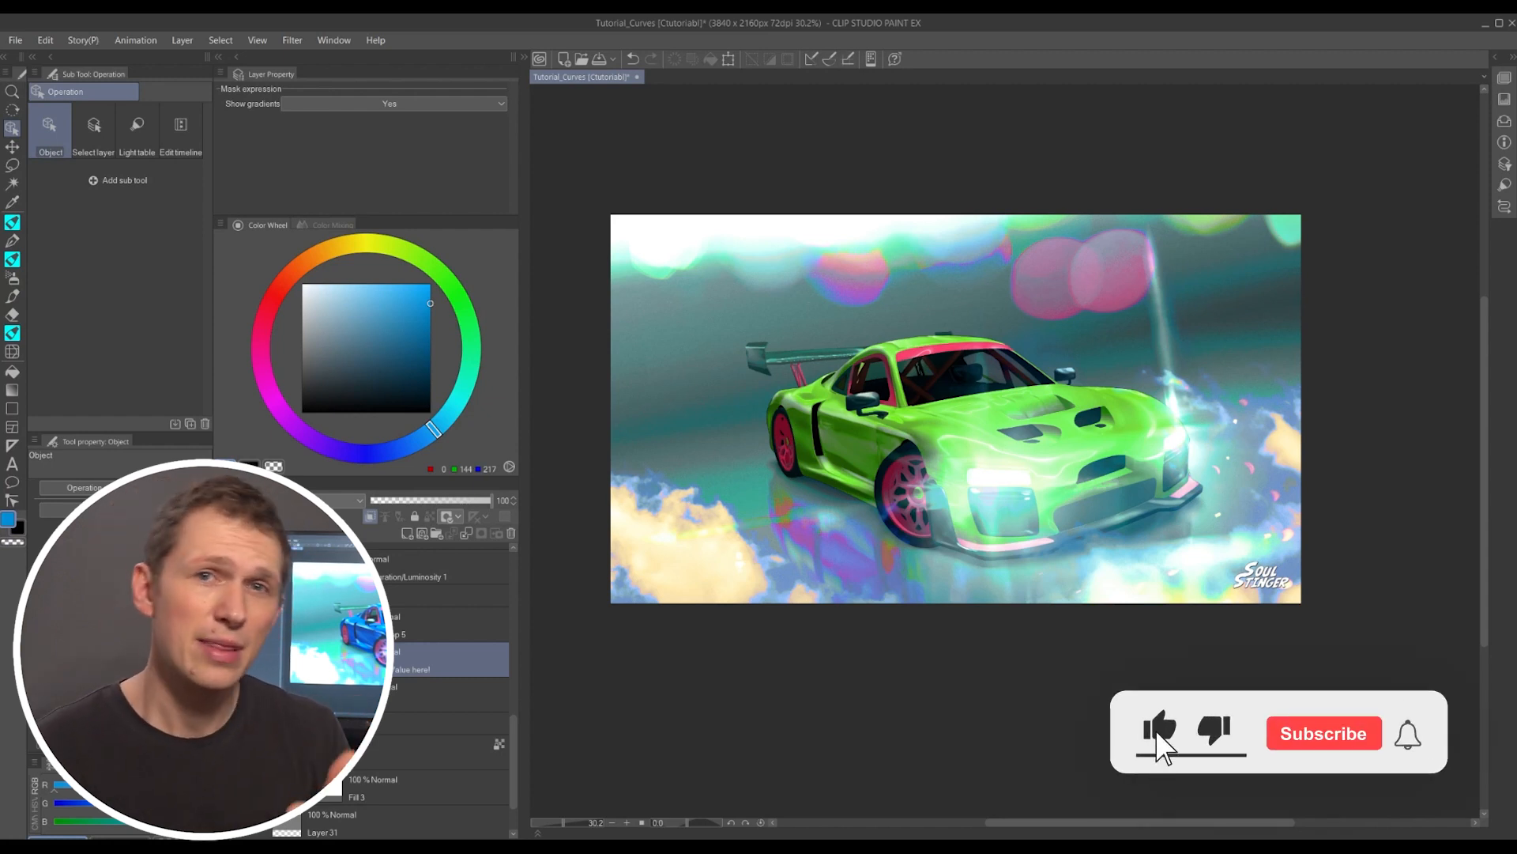
double_click(293, 660)
left_click_drag(759, 751, 855, 750)
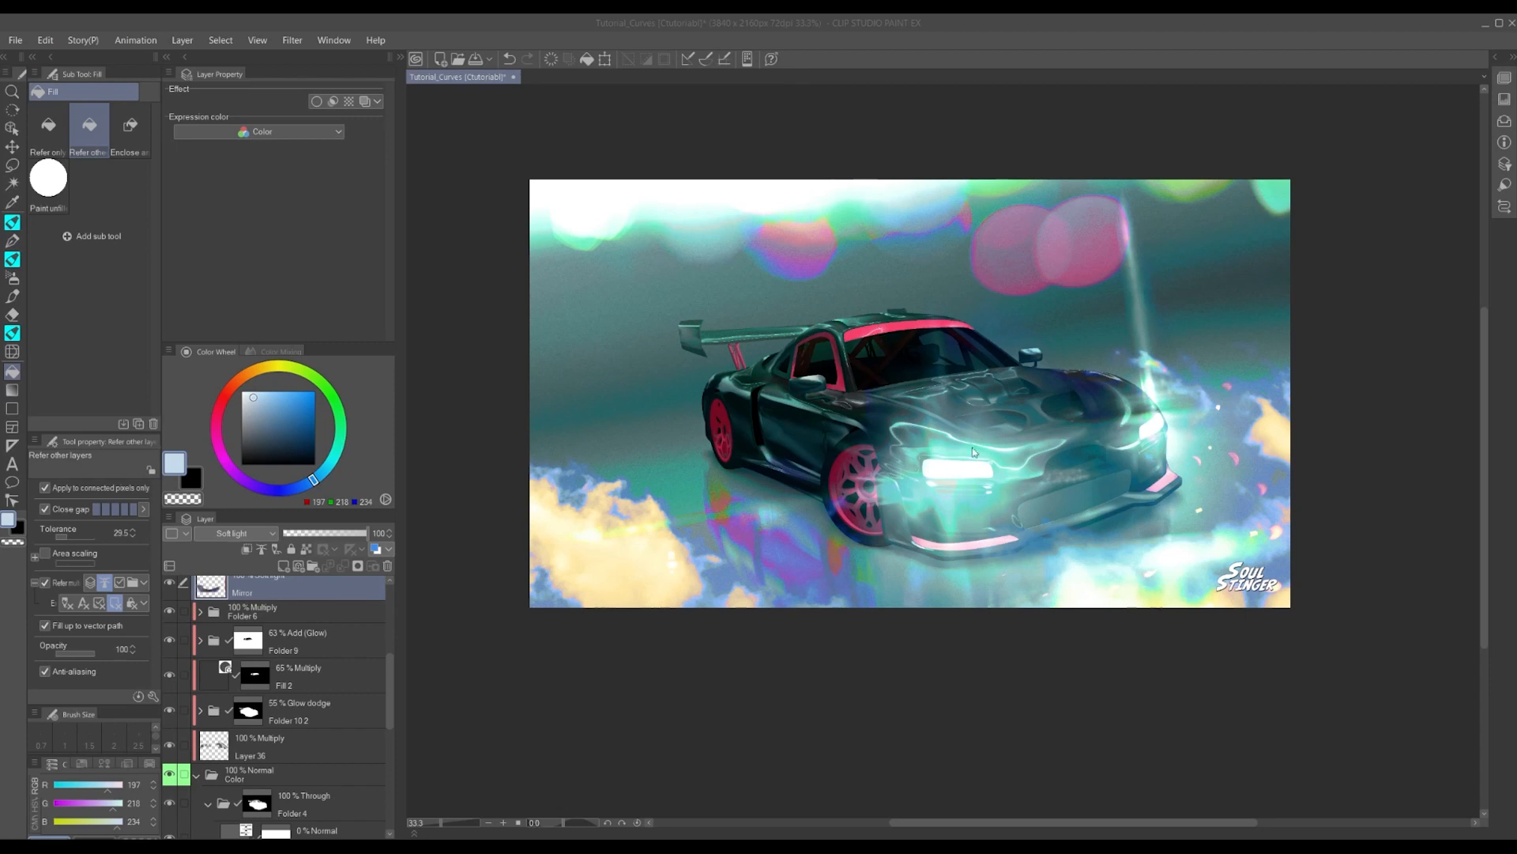
Expand the FX_Other folder and compare the image with the Make it POP! folder hidden and shown
left_click_drag(386, 676, 387, 616)
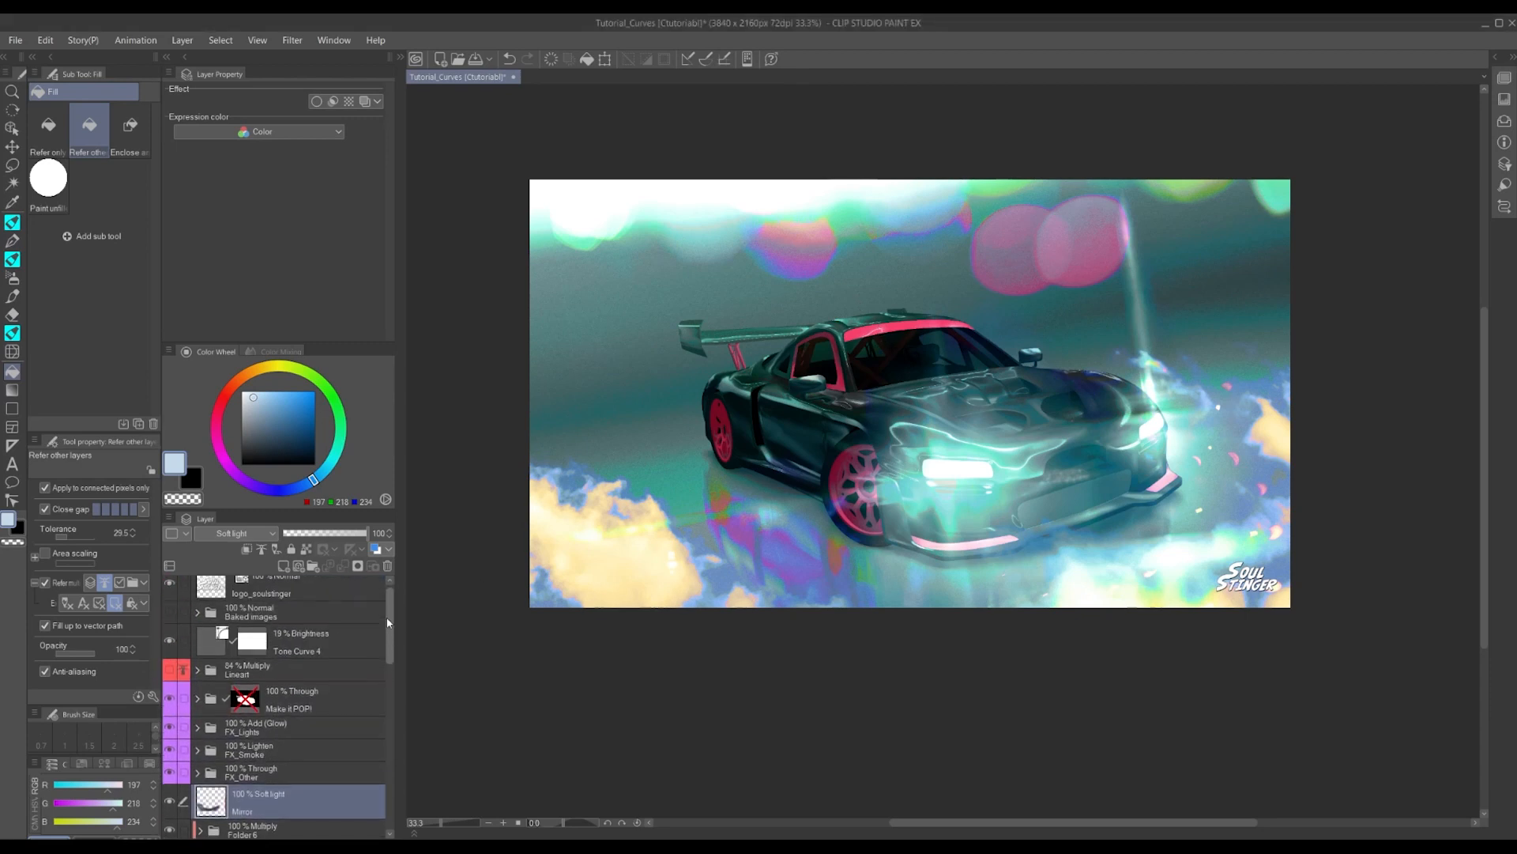
left_click(198, 776)
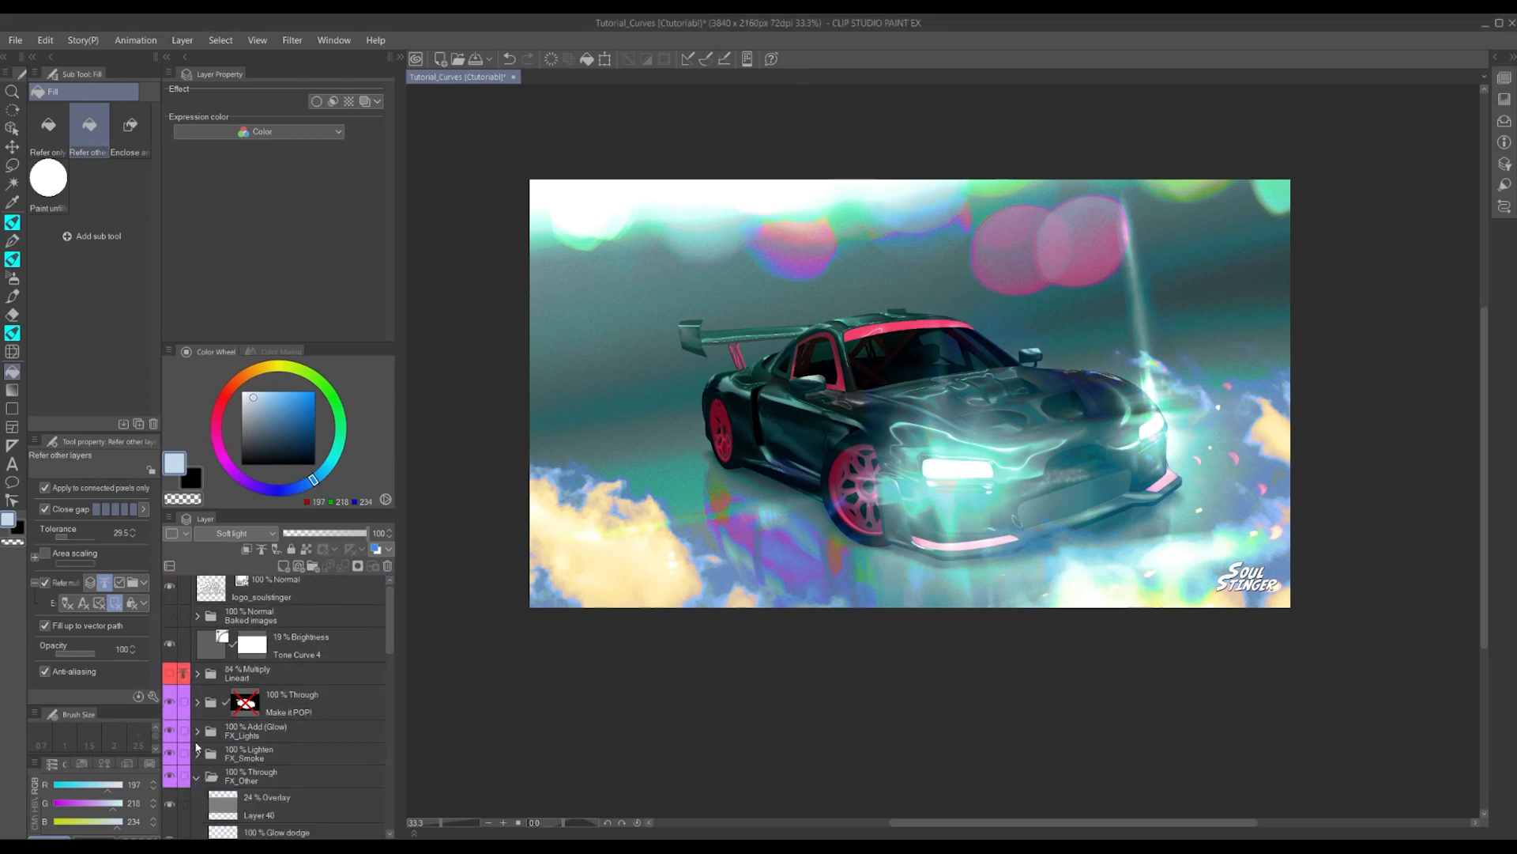
left_click(171, 704)
left_click(170, 704)
left_click(169, 702)
left_click(168, 702)
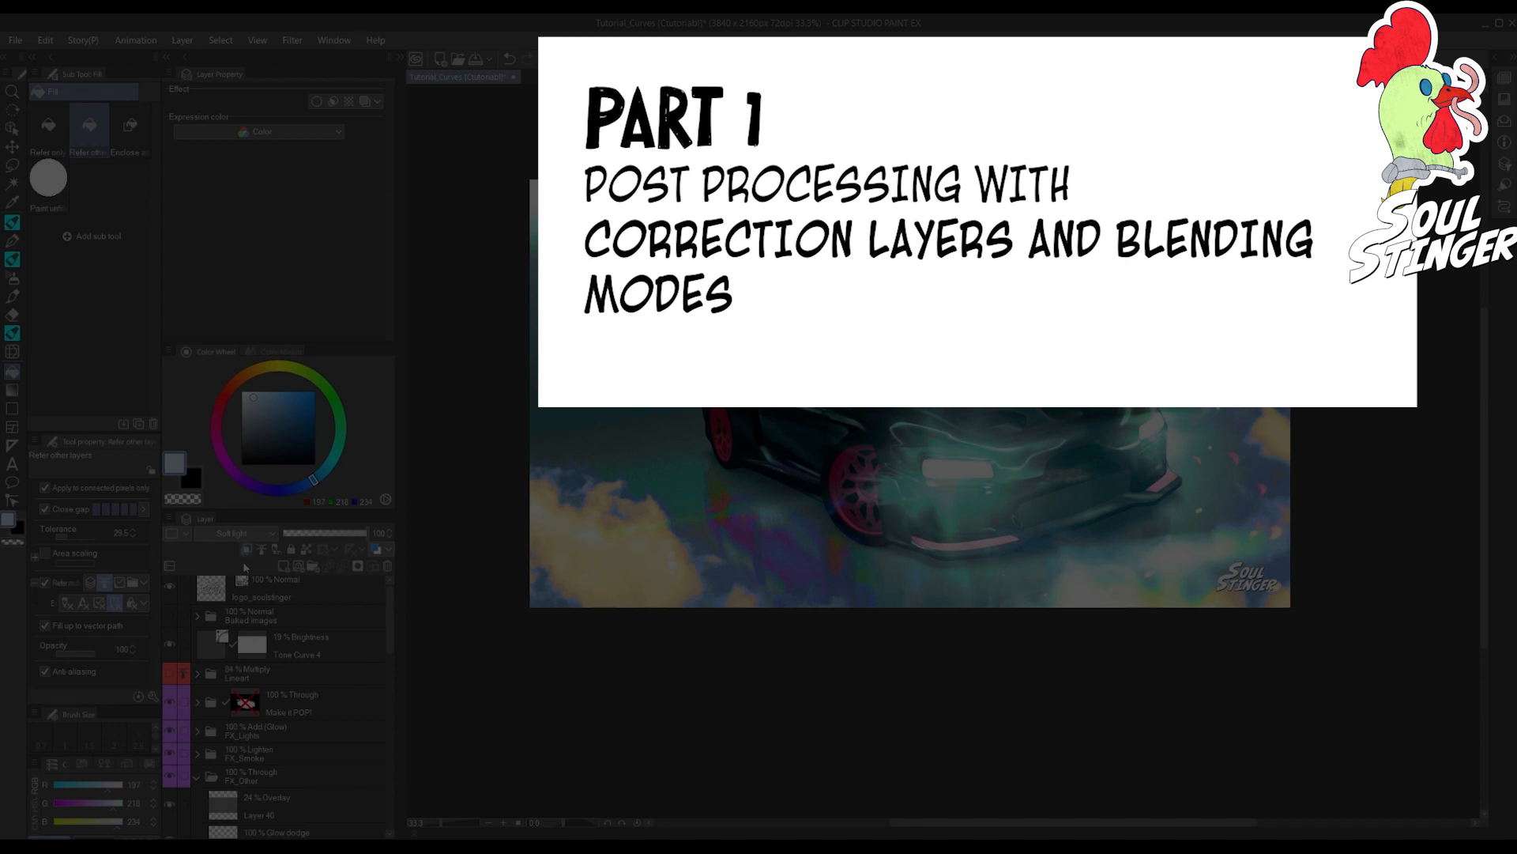
scroll(272, 694, "up", 1)
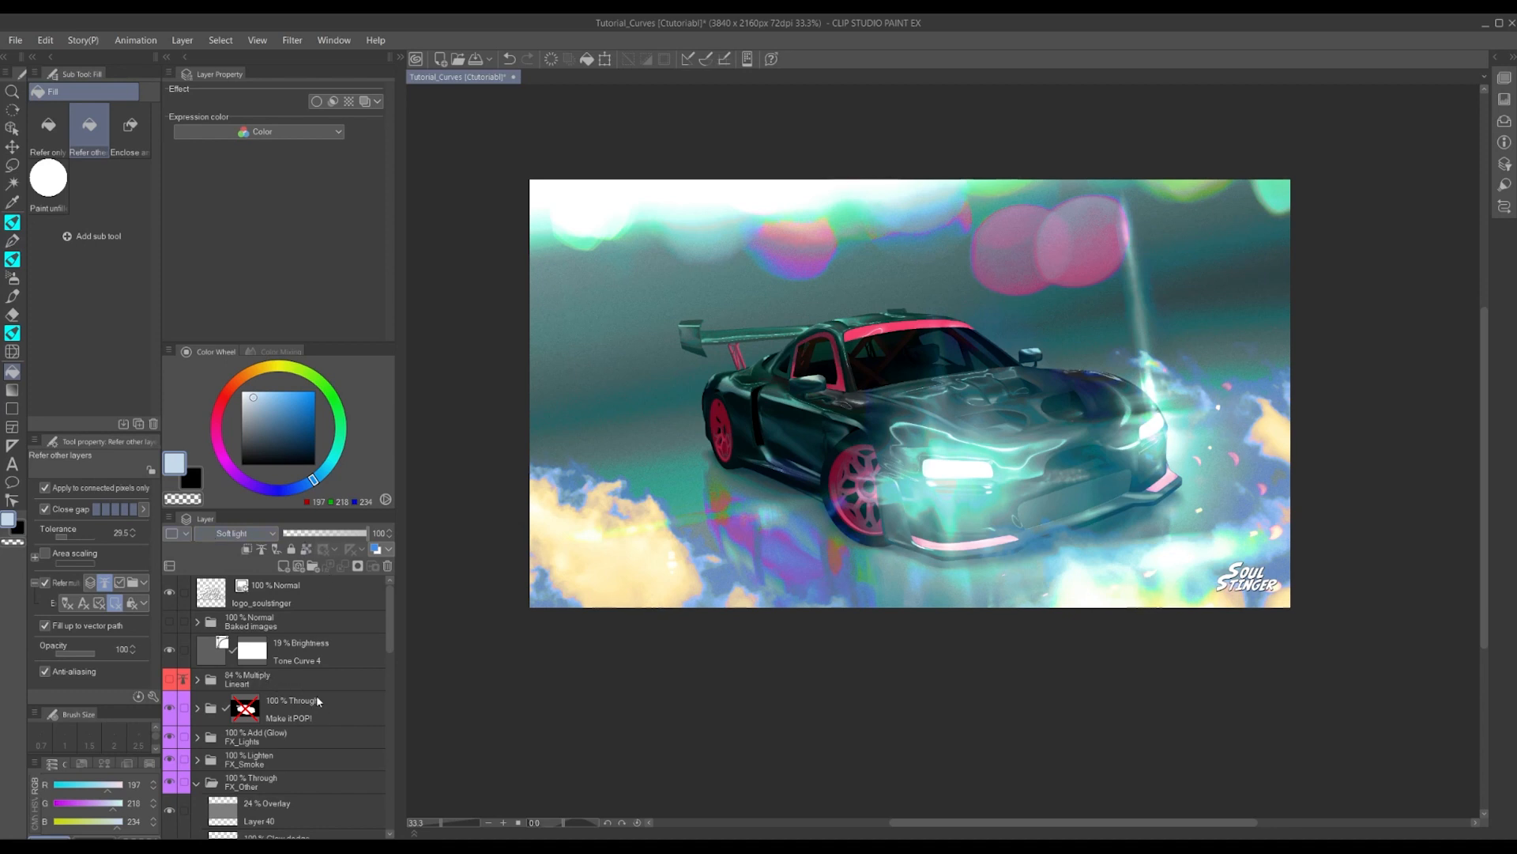
Select the Hue/Saturation/Luminosity 2 layer inside the Make it POP! folder and widen the palettes beside the canvas
left_click(316, 700)
left_click(229, 533)
left_click(228, 536)
left_click(197, 707)
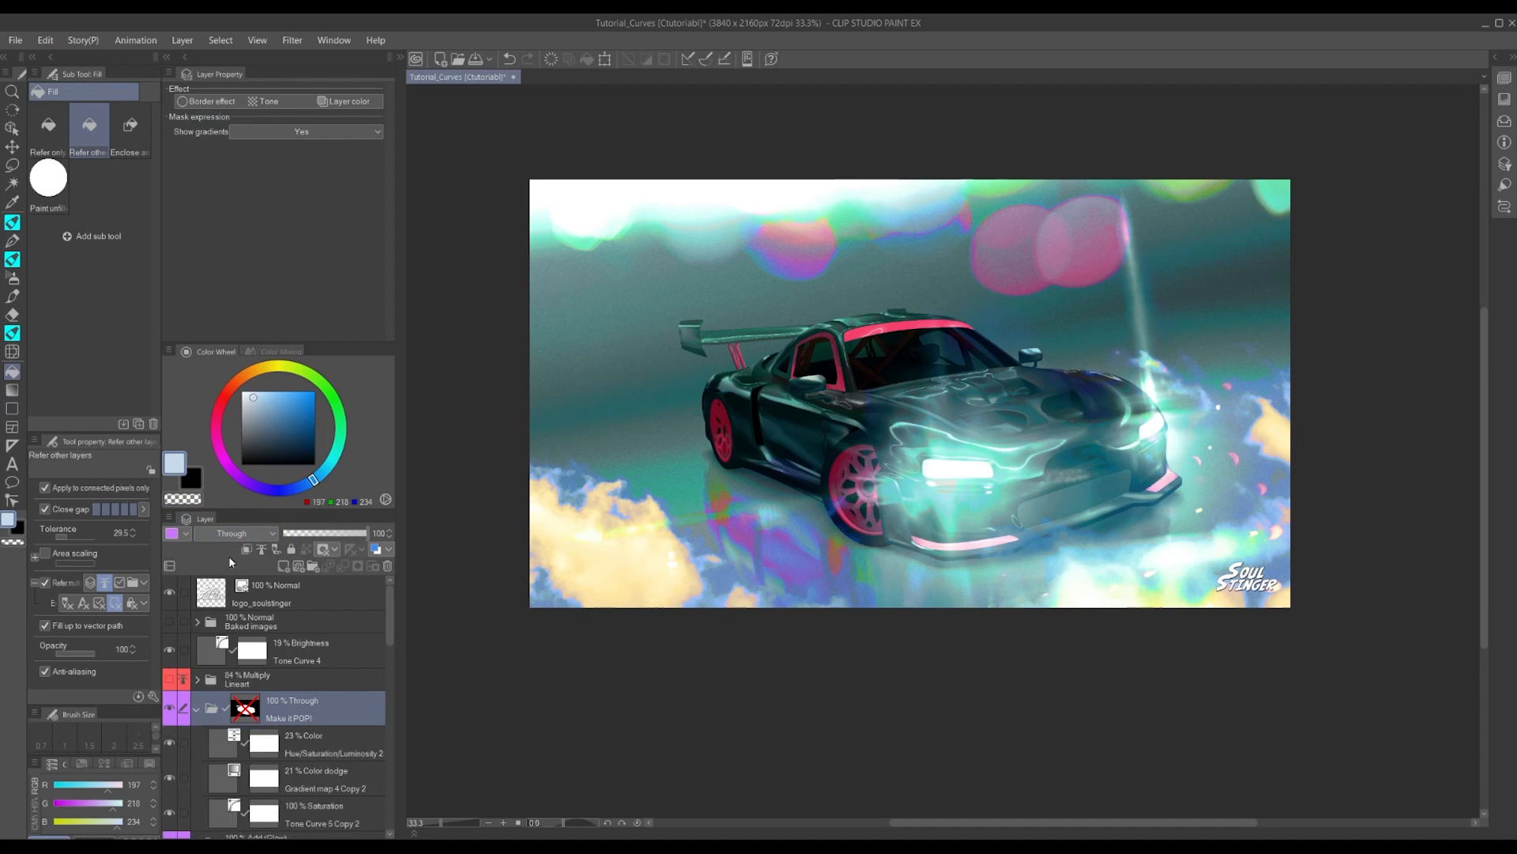
scroll(279, 716, "down", 1)
scroll(279, 716, "down", 1)
left_click(296, 692)
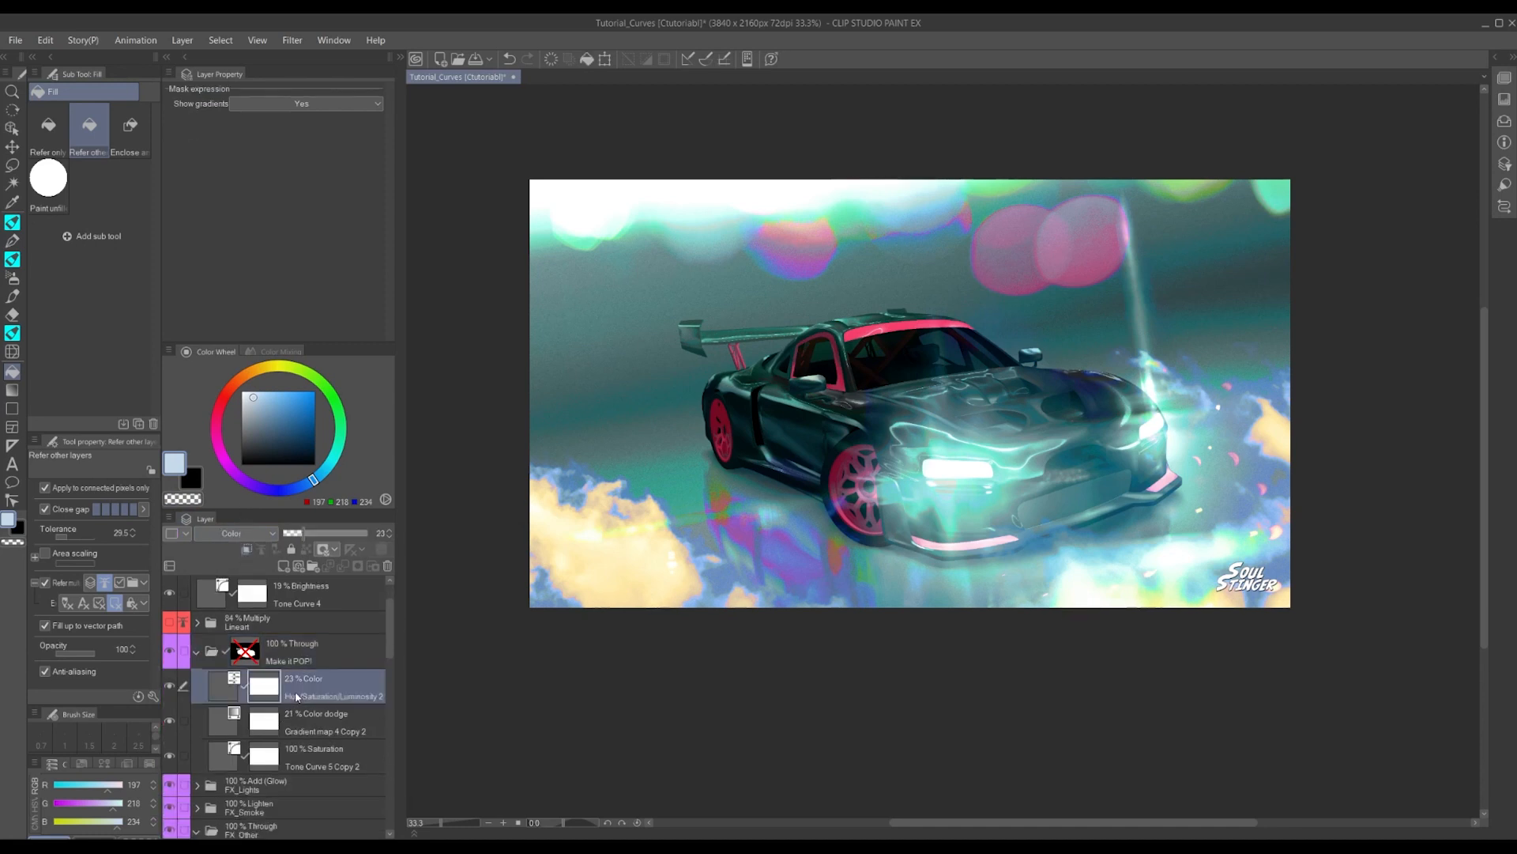
left_click_drag(395, 660, 466, 660)
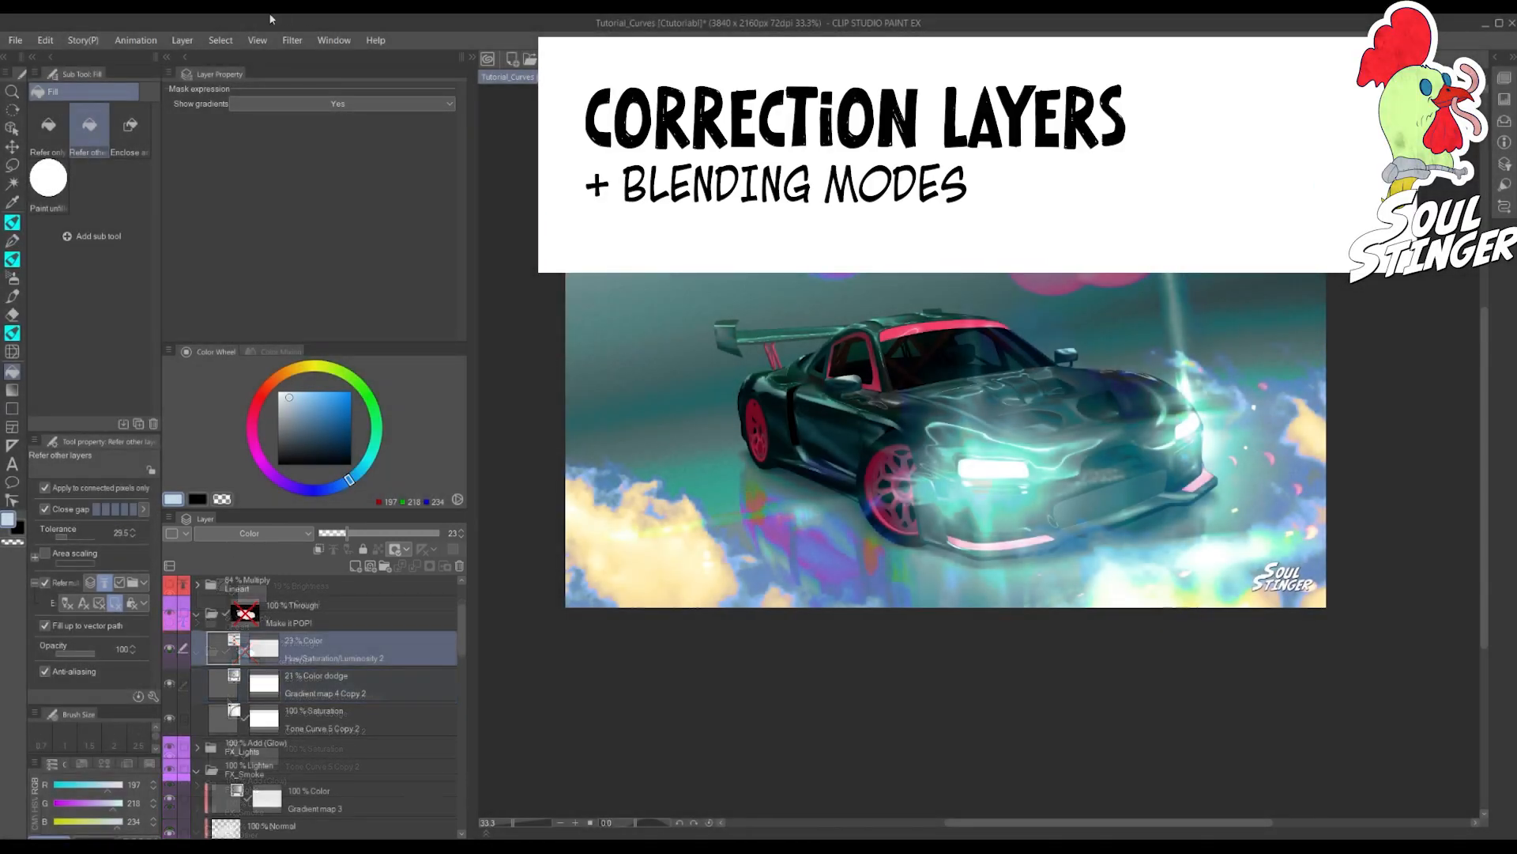
Review the layer commands, the Hue/Saturation/Luminosity 2 layer's settings and its available blending modes
left_click(181, 40)
mouse_move(245, 95)
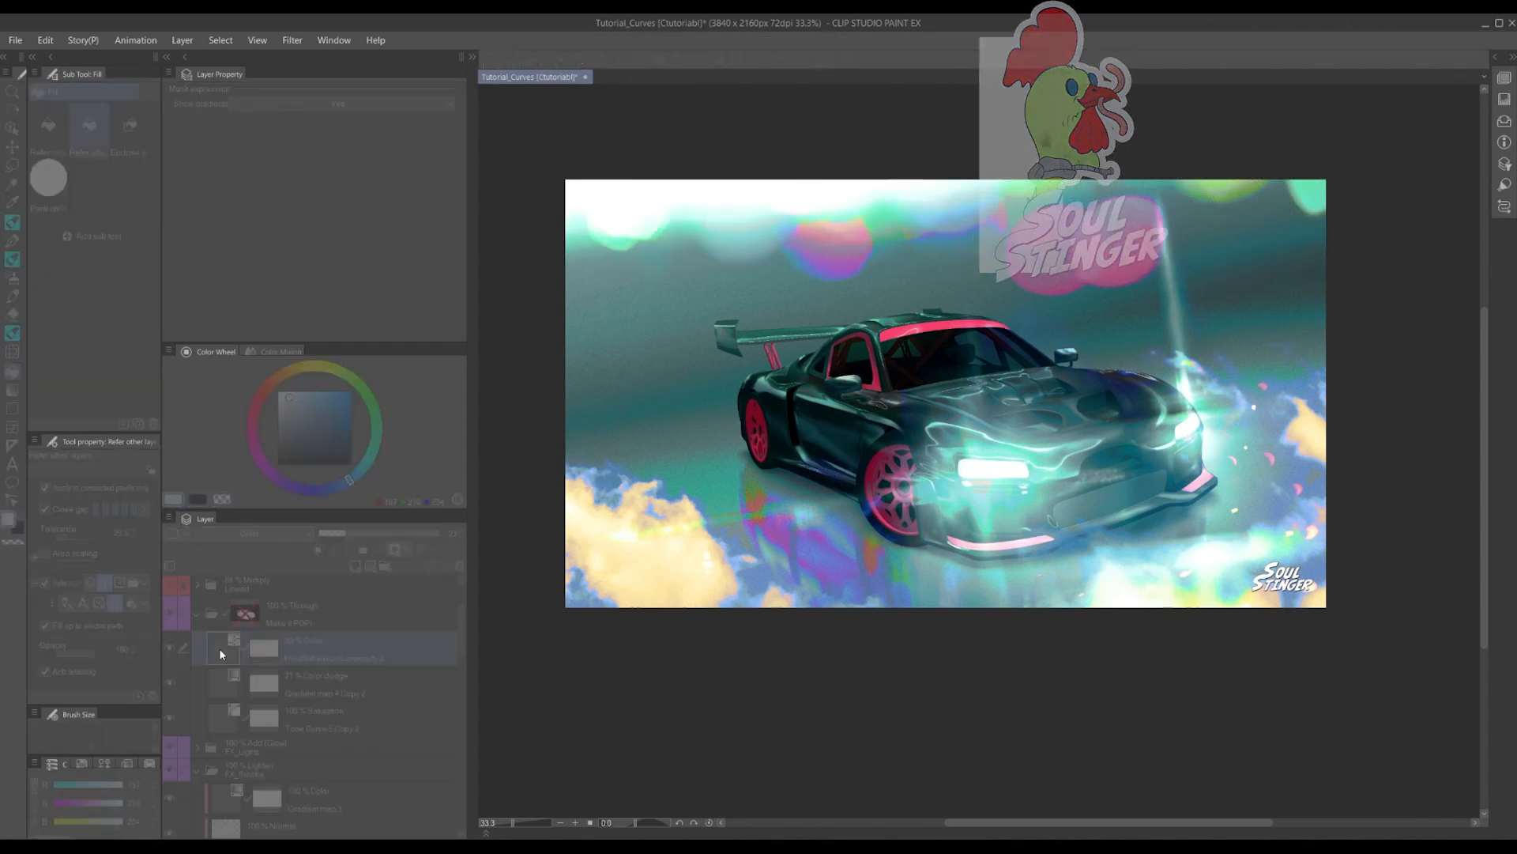
double_click(220, 651)
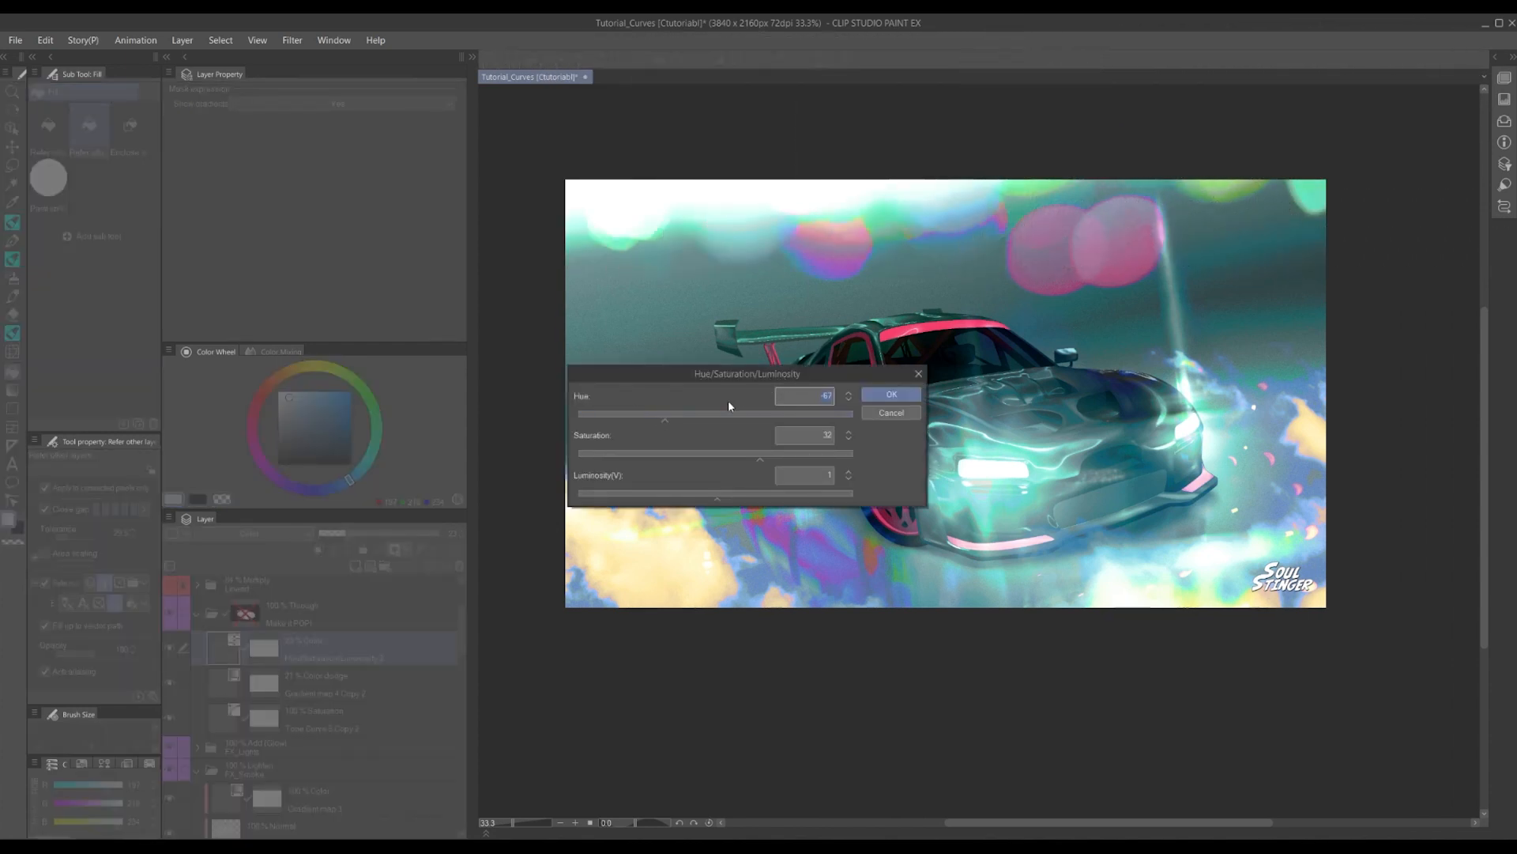
left_click(891, 394)
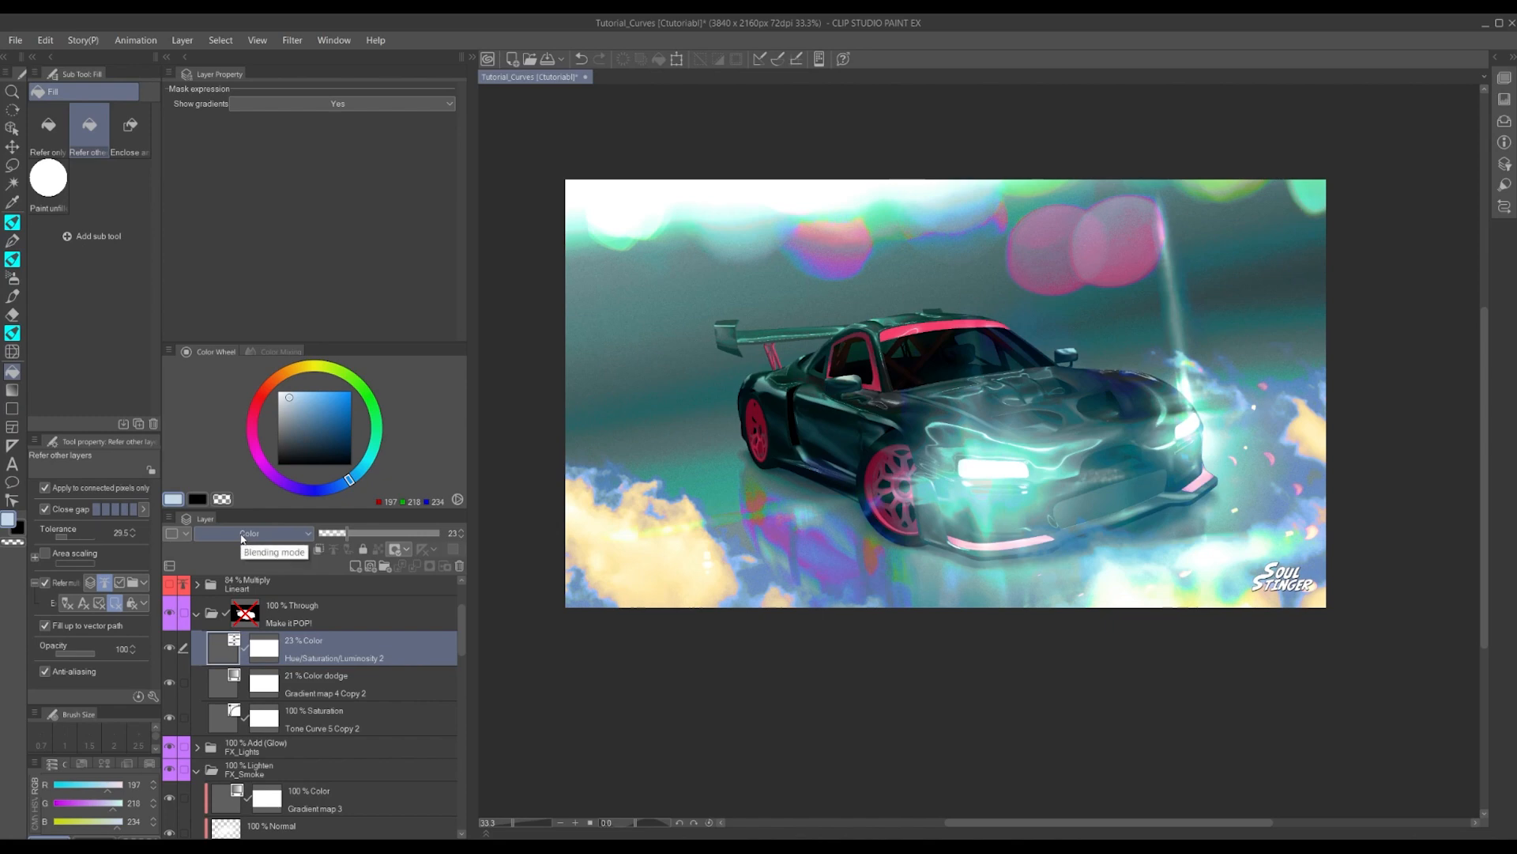
left_click(245, 535)
left_click(241, 538)
left_click(245, 535)
left_click(245, 535)
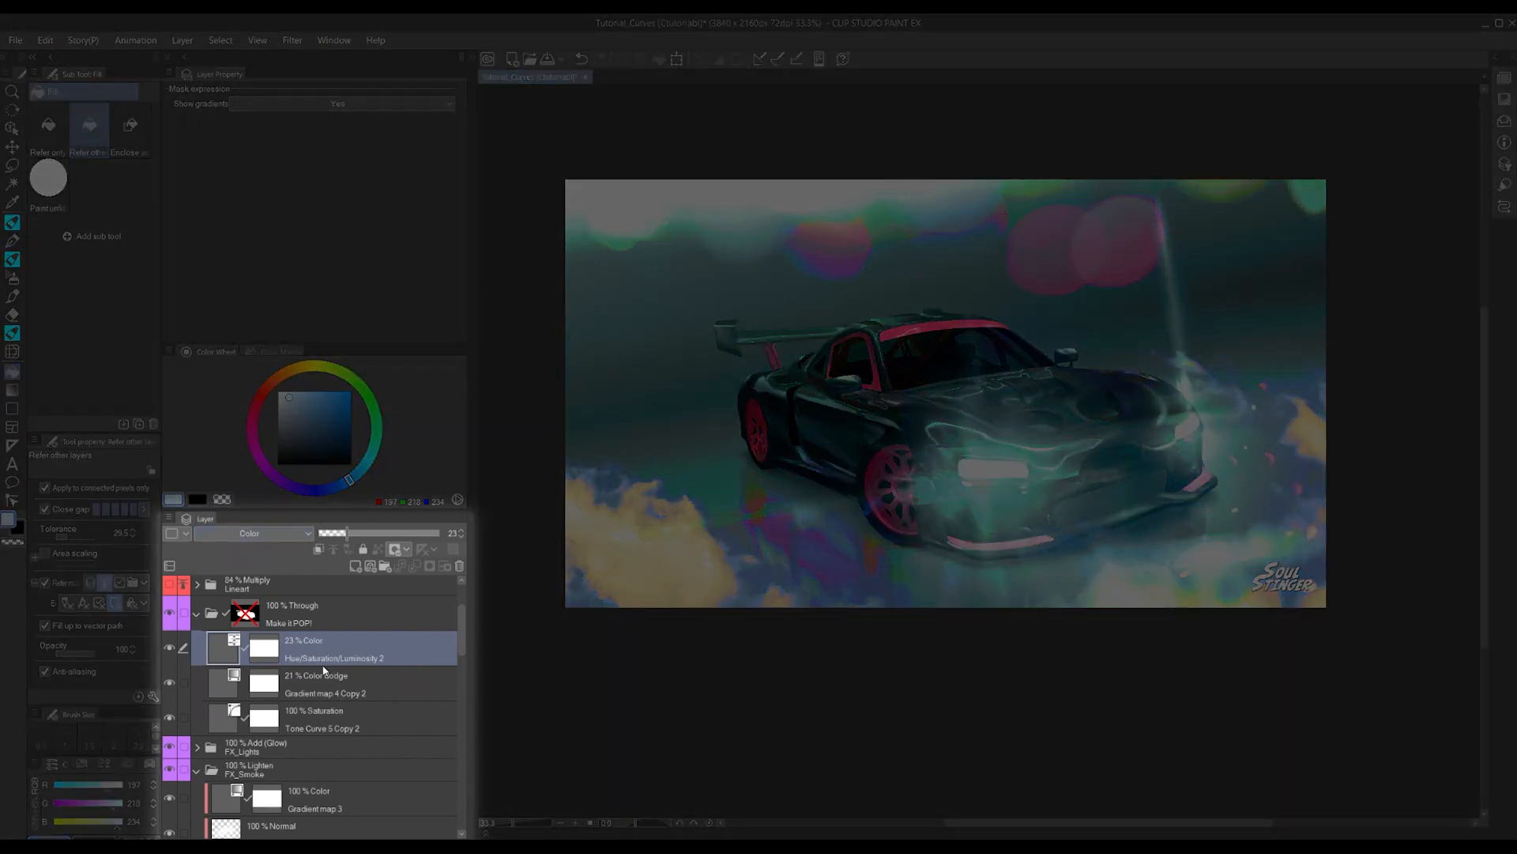
Set the Hue/Saturation/Luminosity 2 layer's hue to 9 and strongly lower its luminosity, keeping the settings window below the artwork
double_click(224, 651)
left_click_drag(640, 372, 690, 675)
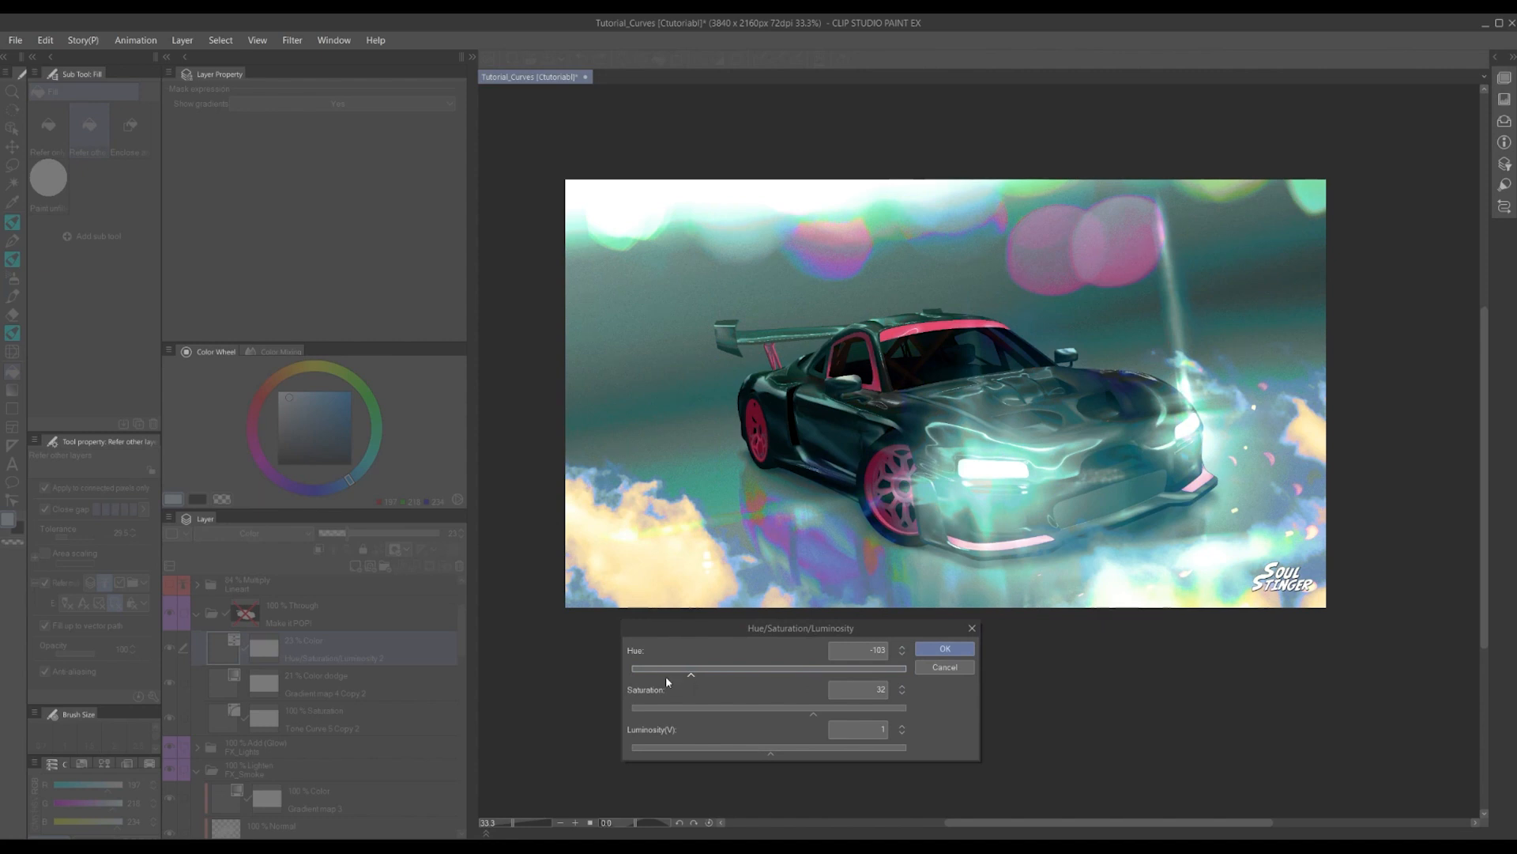
left_click_drag(642, 673, 782, 673)
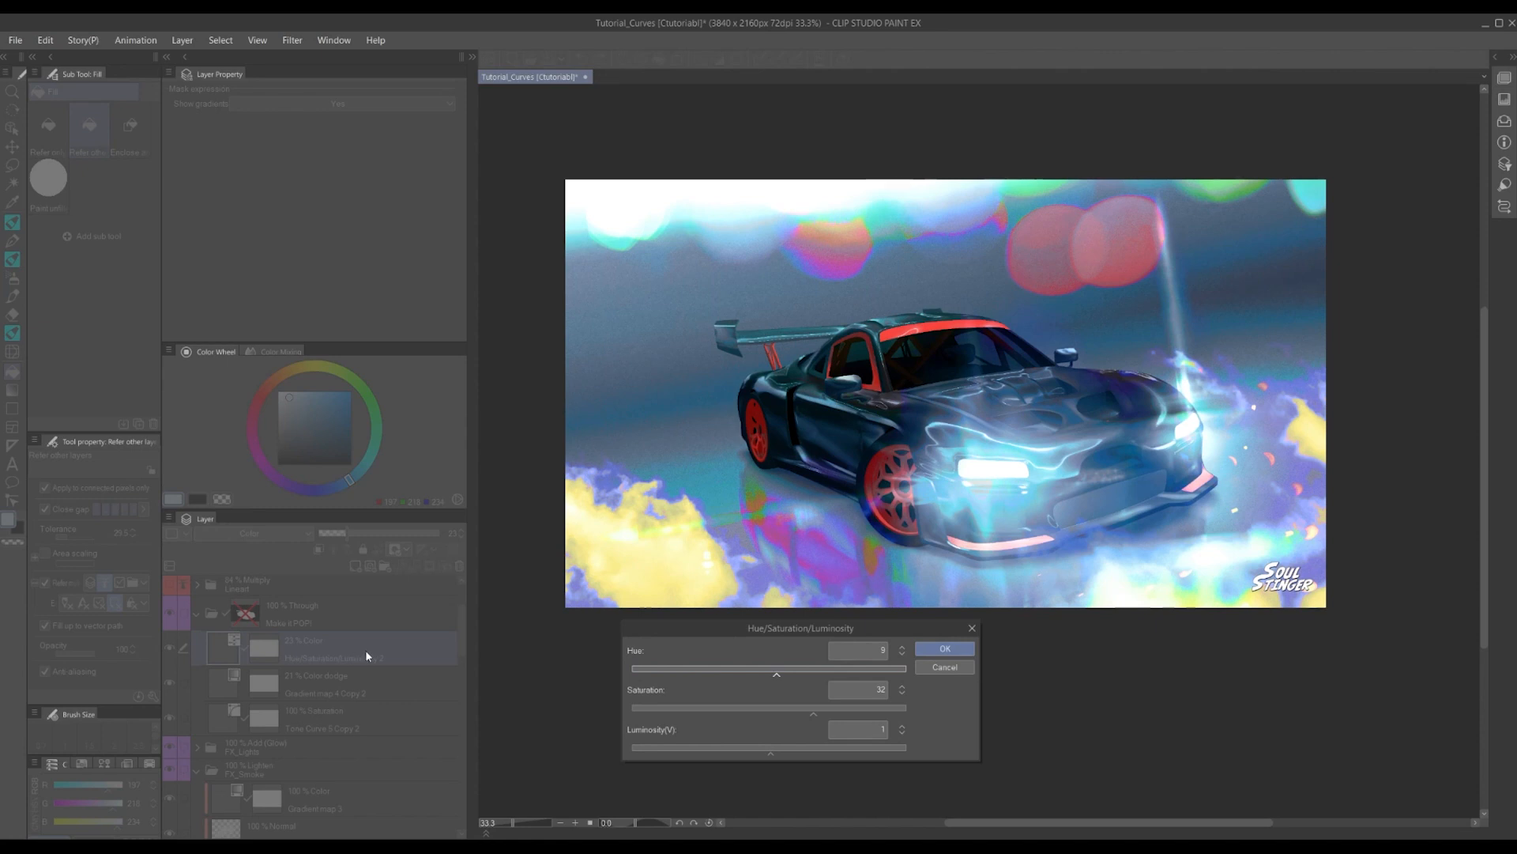
left_click_drag(766, 757, 684, 761)
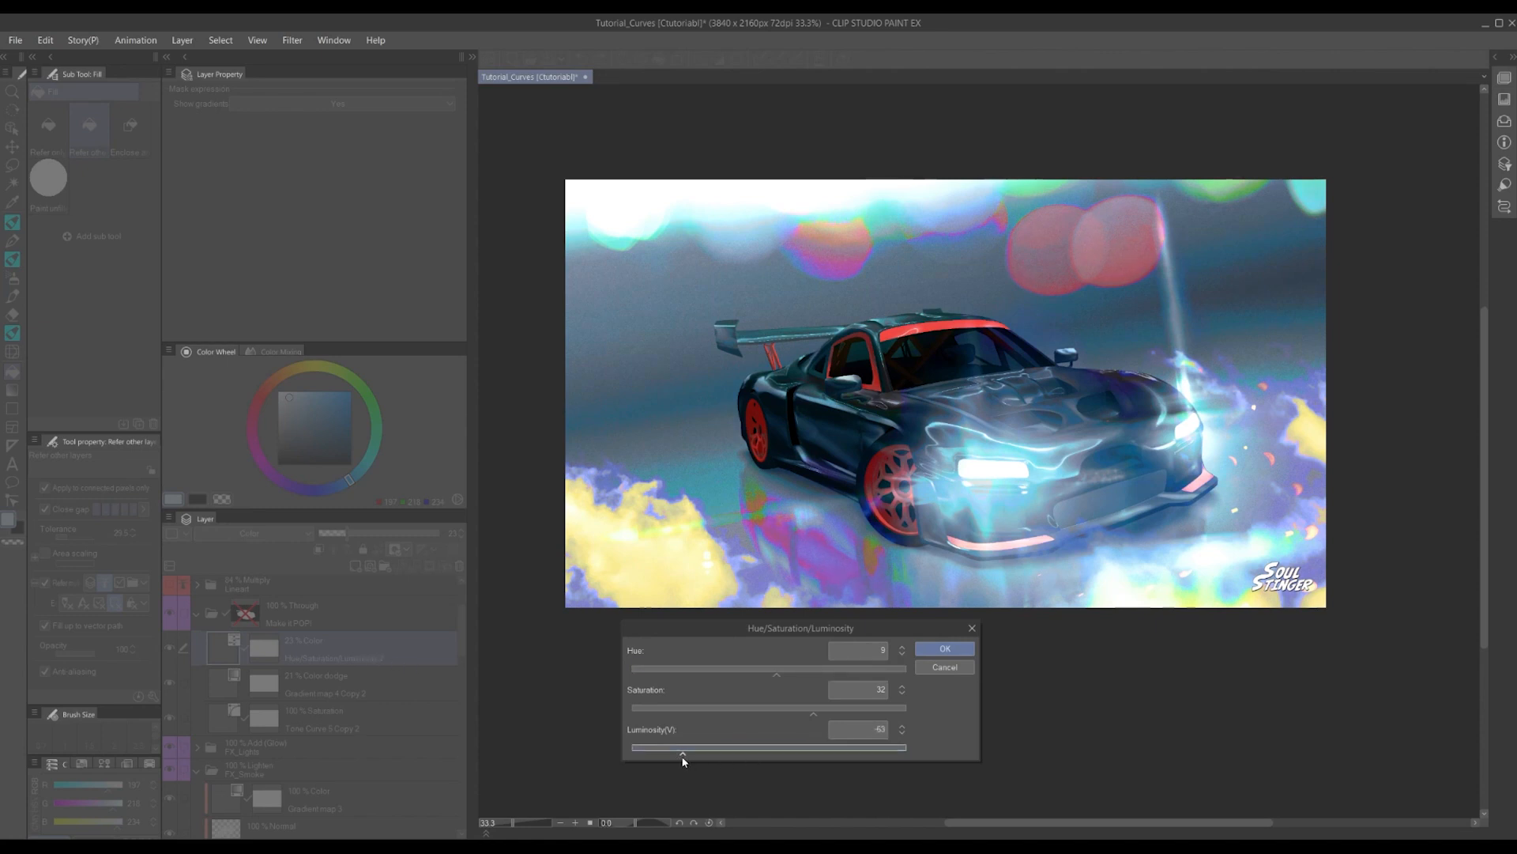
left_click_drag(839, 750, 688, 751)
key("Return")
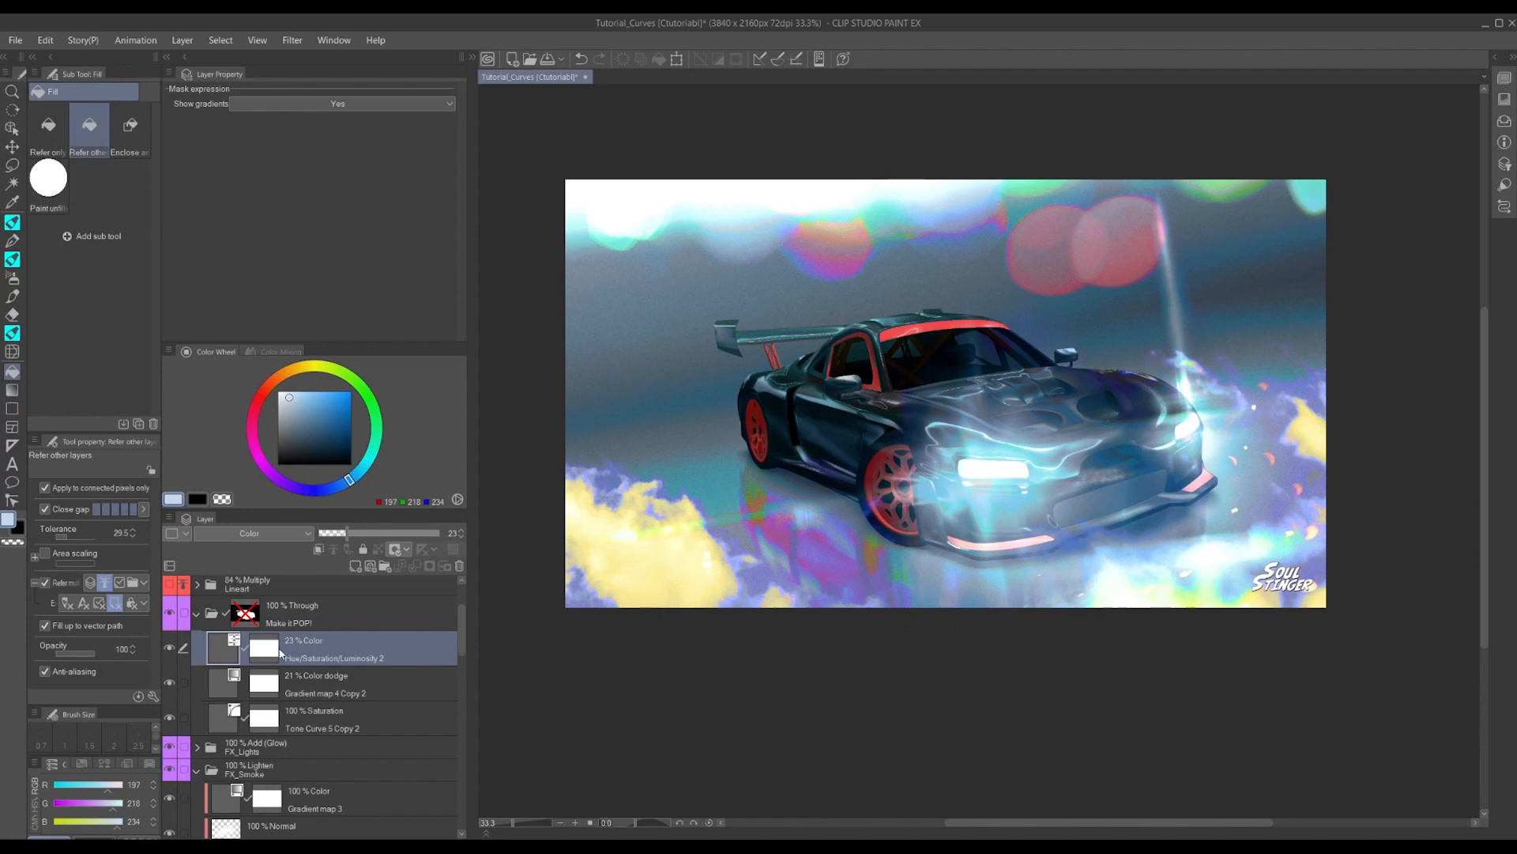
Set the Hue/Saturation/Luminosity 2 layer's opacity to 100% and its blending mode to Brightness
left_click_drag(384, 535, 484, 532)
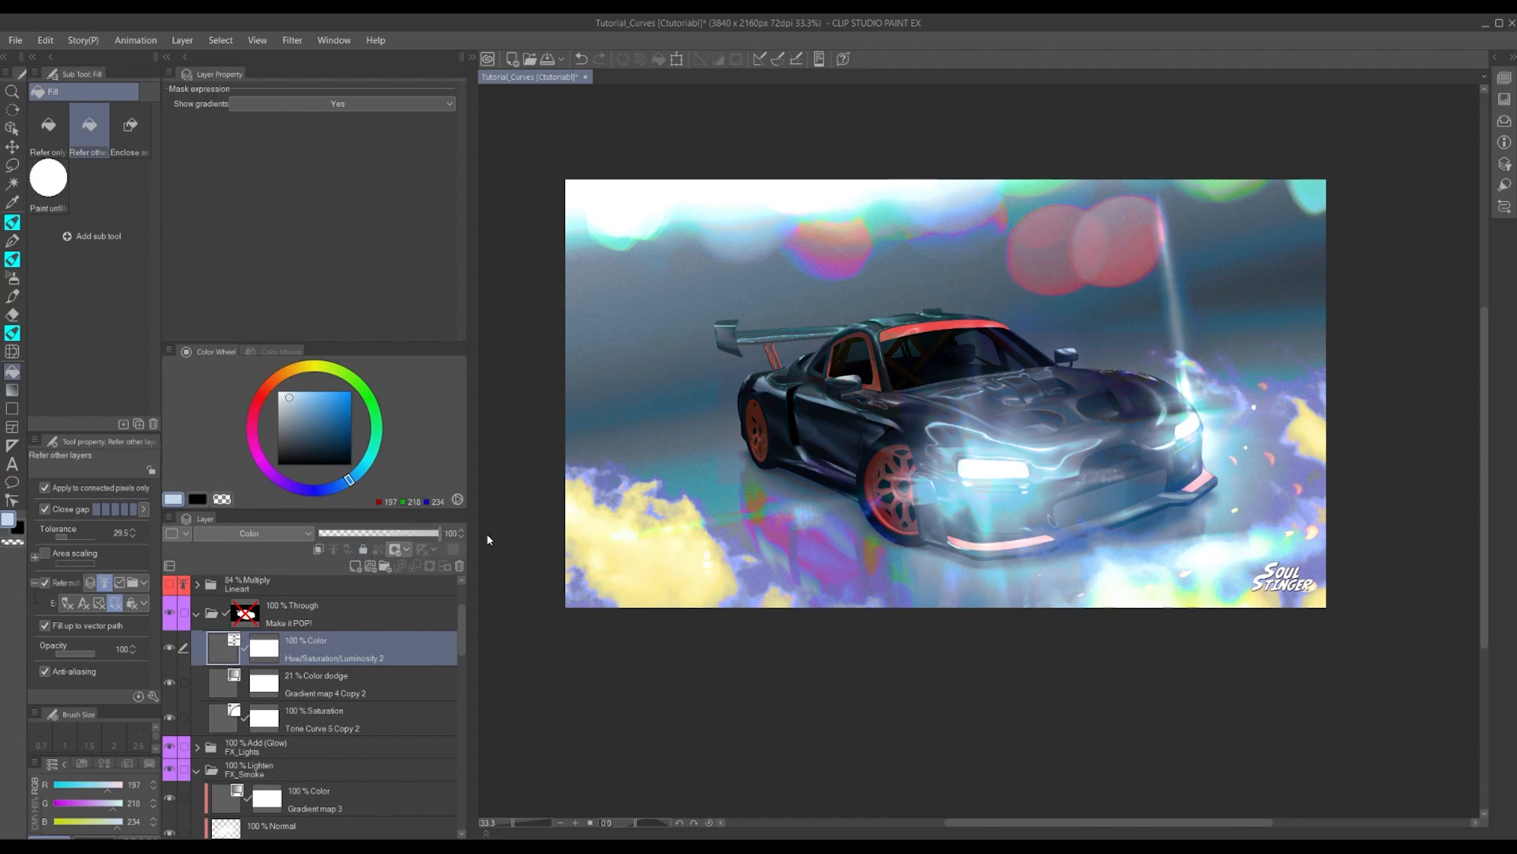
left_click(295, 529)
left_click(258, 523)
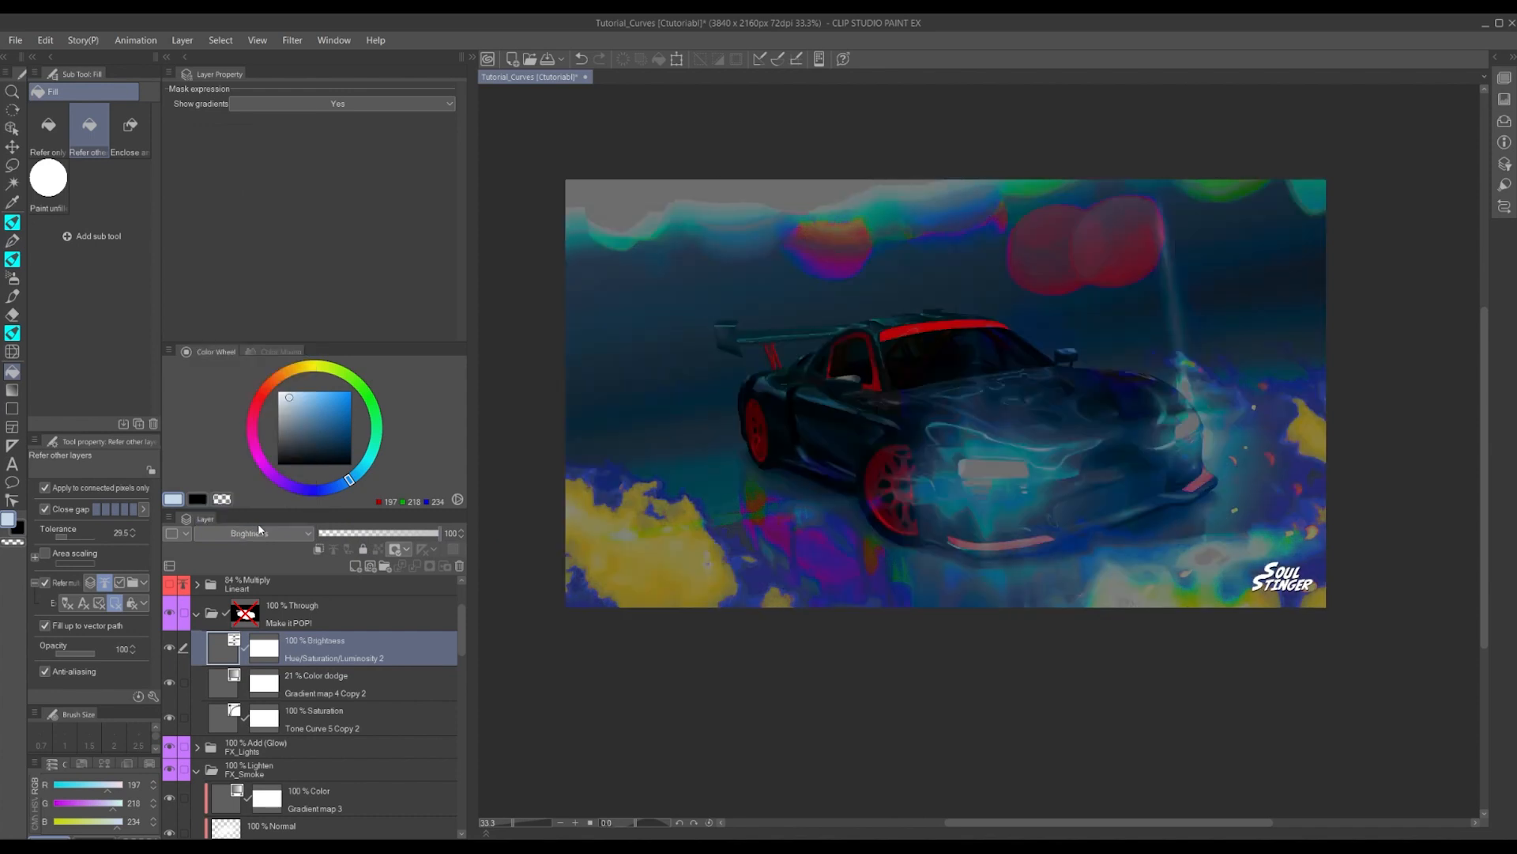
Try a higher luminosity and a hue of 142 on the correction layer in Brightness mode
double_click(213, 655)
left_click_drag(727, 749, 759, 752)
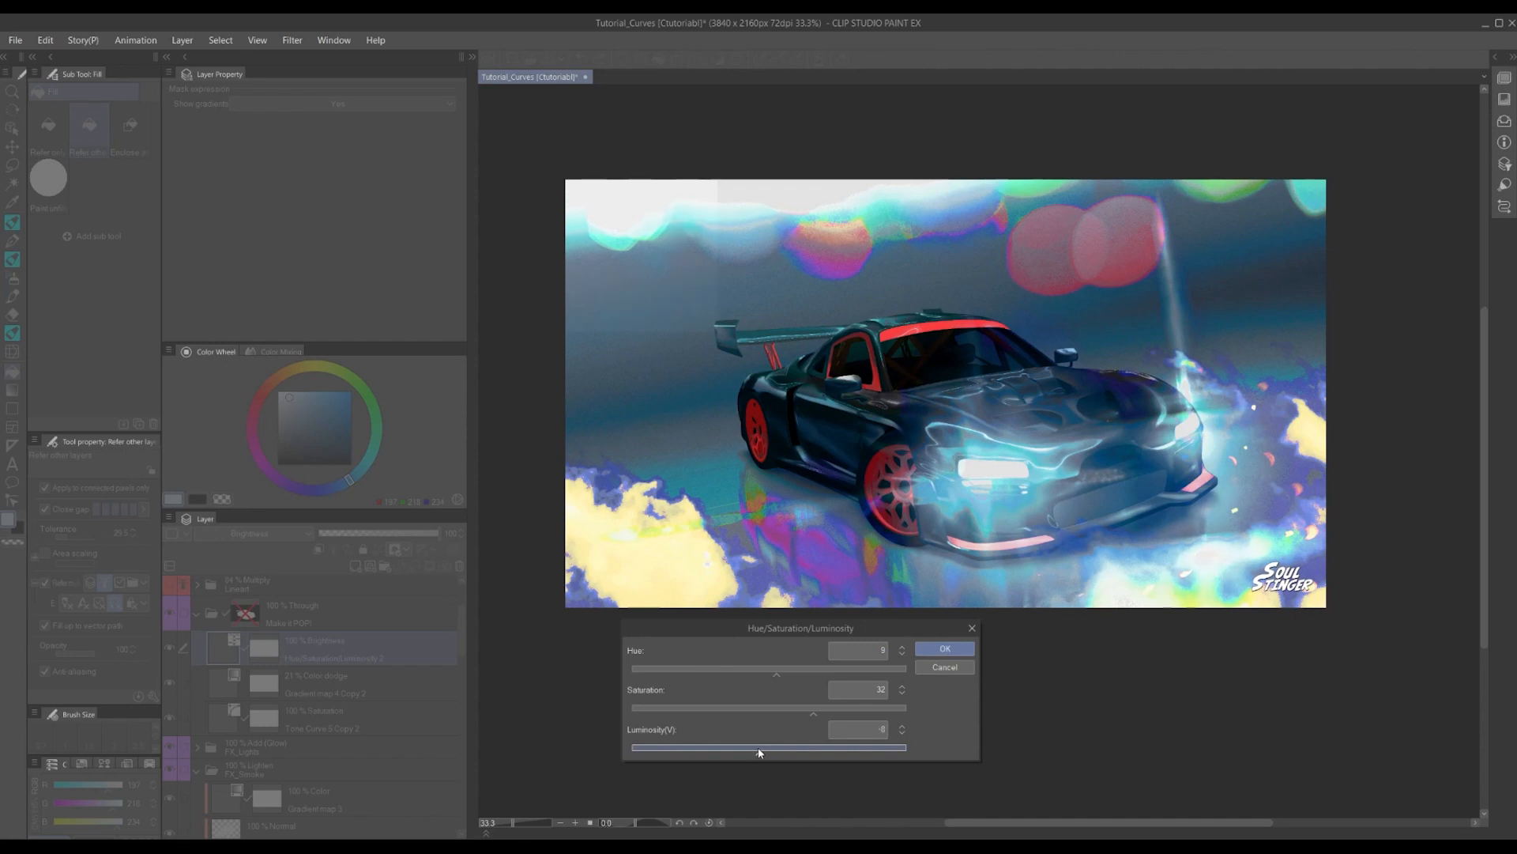
left_click_drag(774, 672, 877, 670)
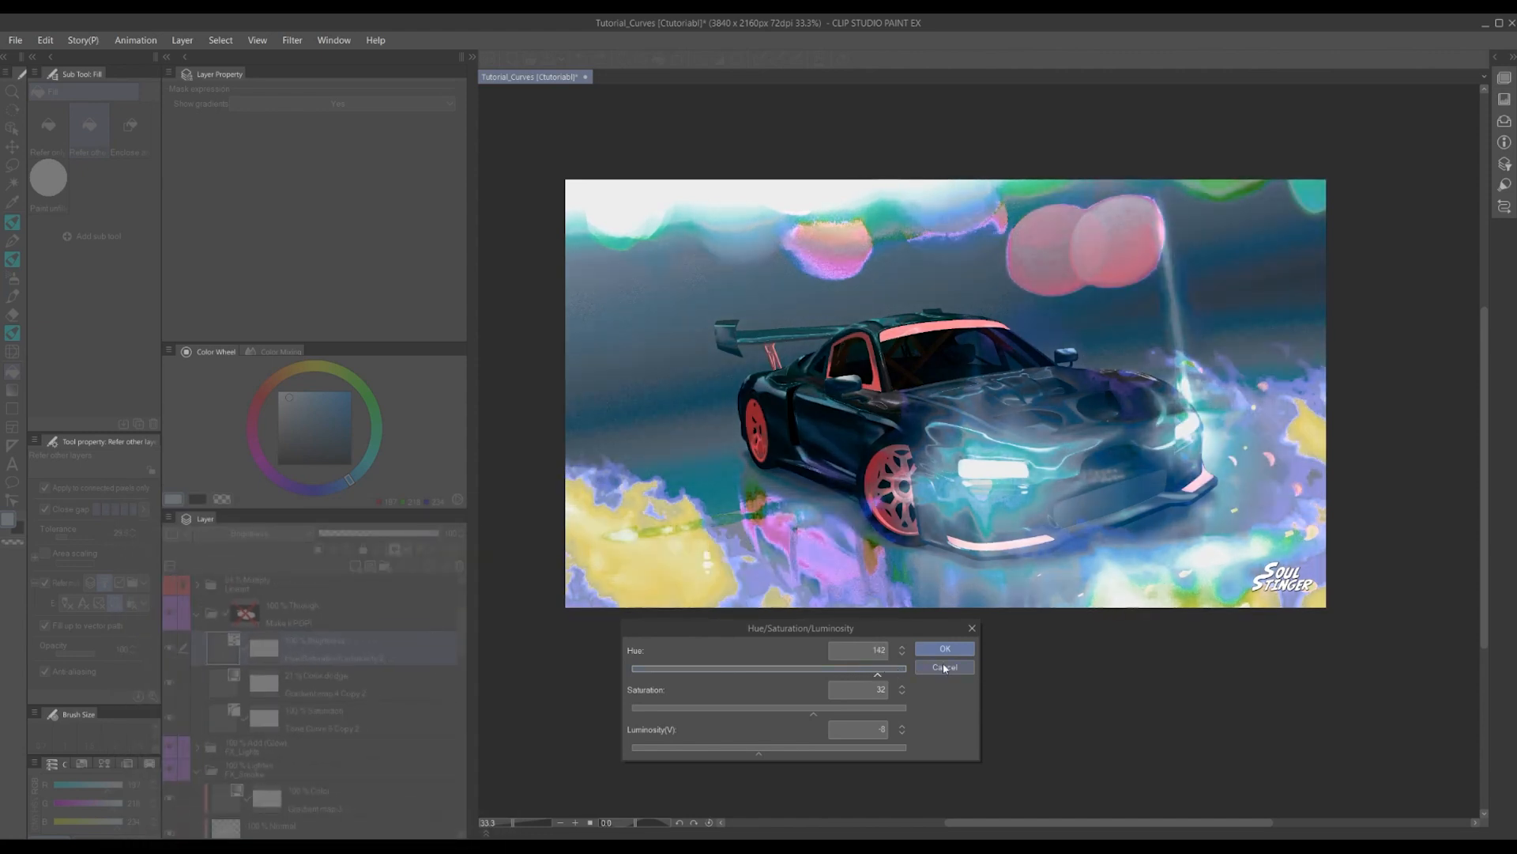
left_click(931, 672)
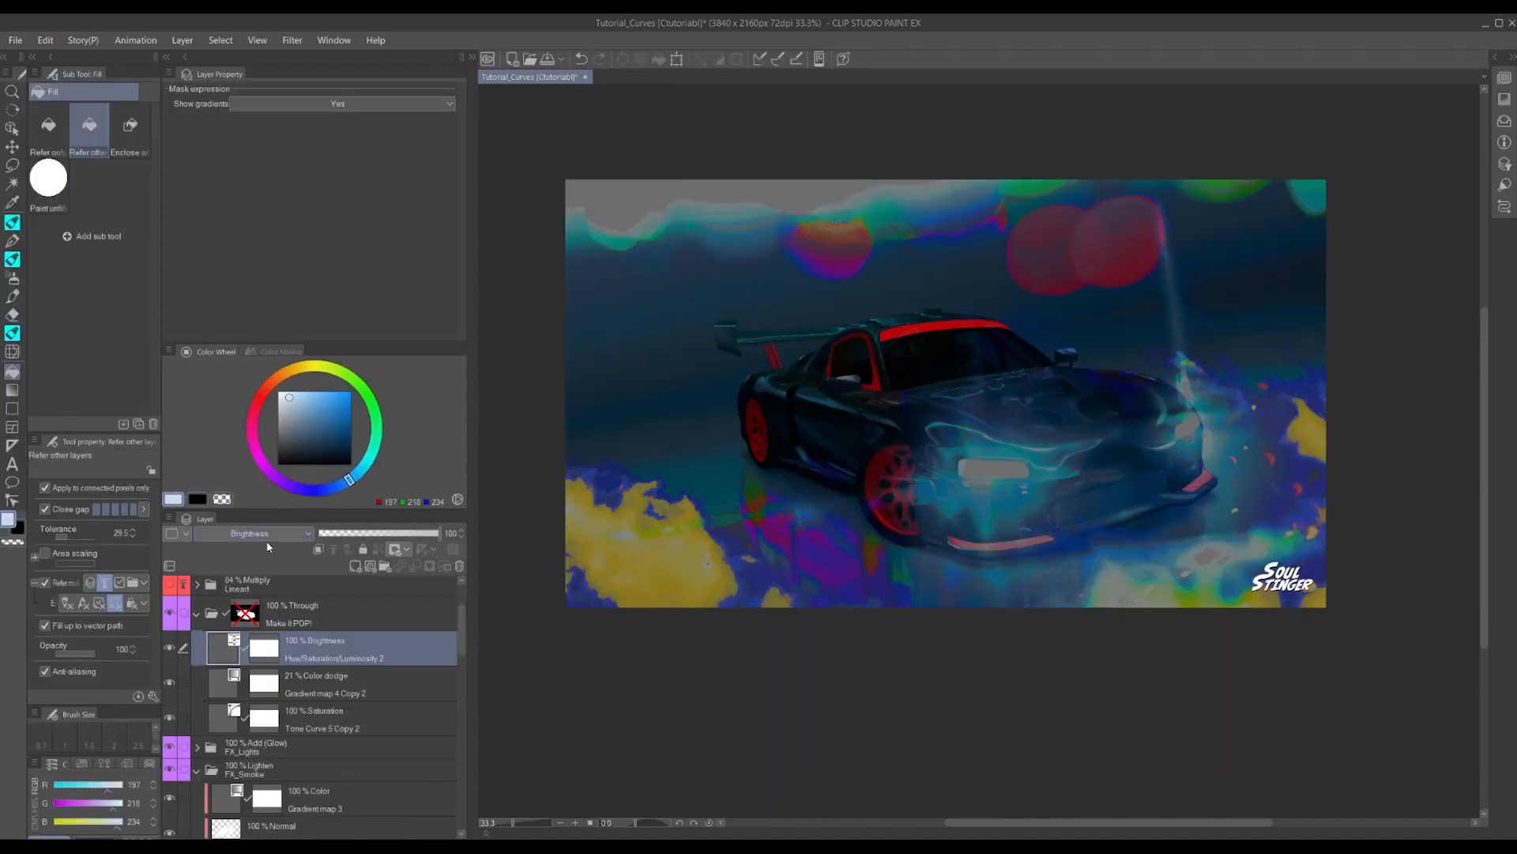
Change the correction layer's blending mode to Normal and set its hue to 4 and luminosity to 1
left_click(267, 536)
left_click(210, 132)
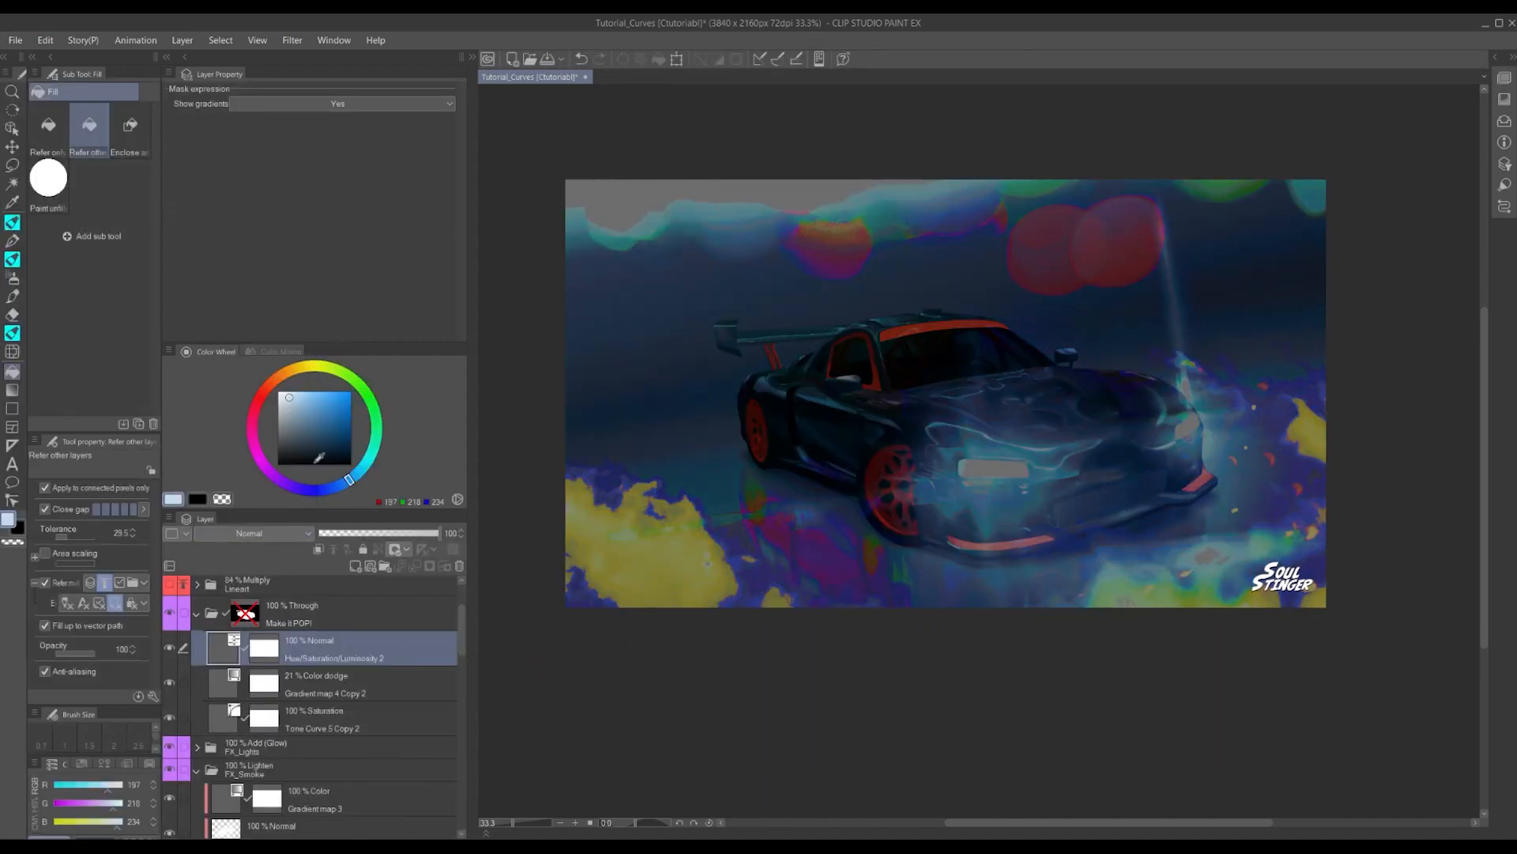
double_click(234, 641)
left_click(763, 750)
left_click_drag(763, 753, 772, 753)
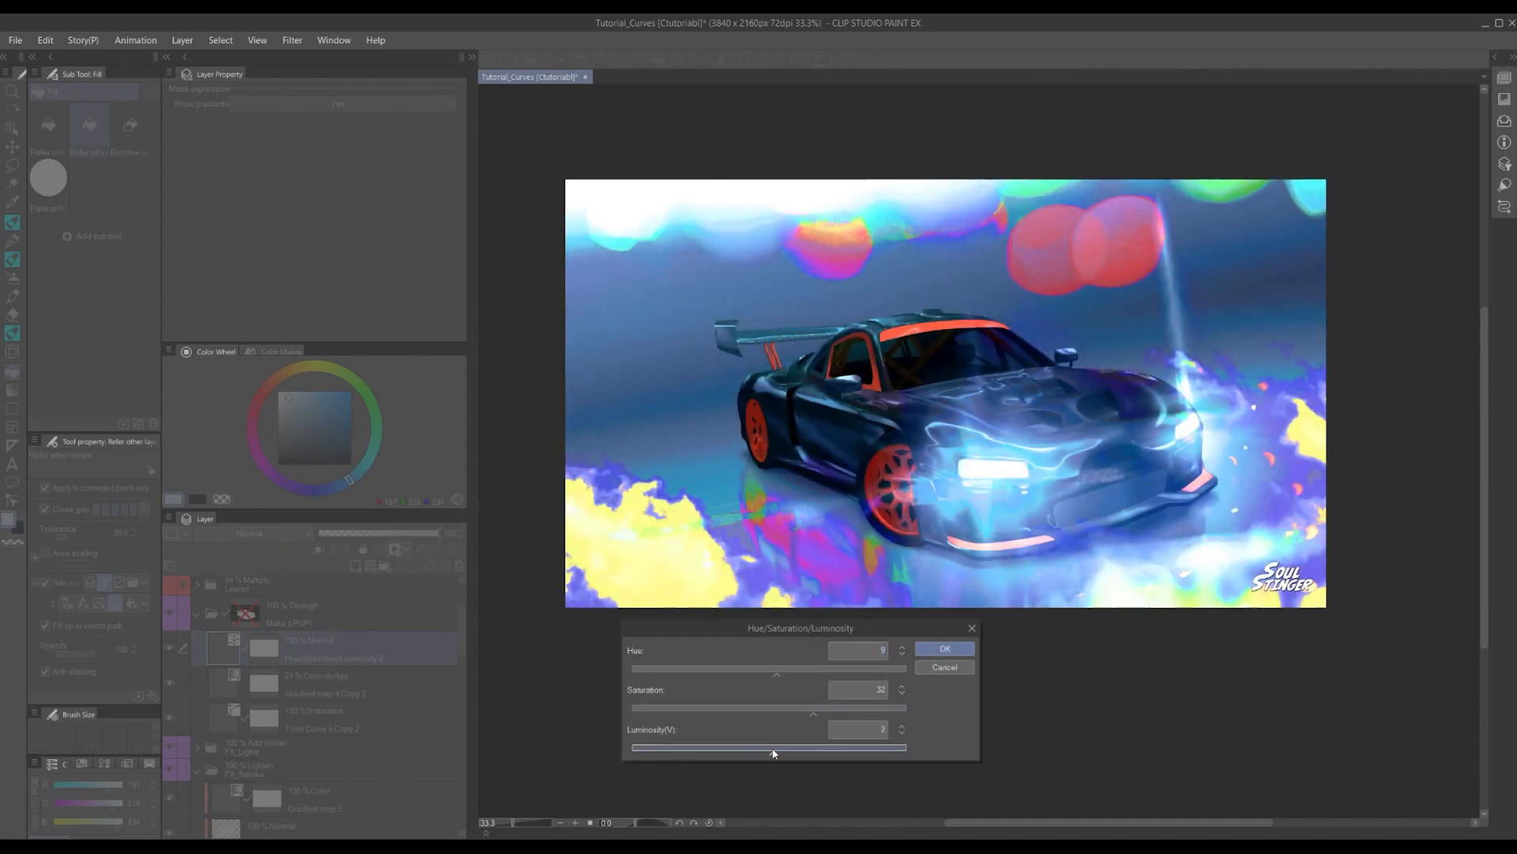
mouse_move(780, 677)
left_mouse_down()
mouse_move(638, 674)
mouse_move(846, 673)
mouse_move(773, 675)
left_mouse_up()
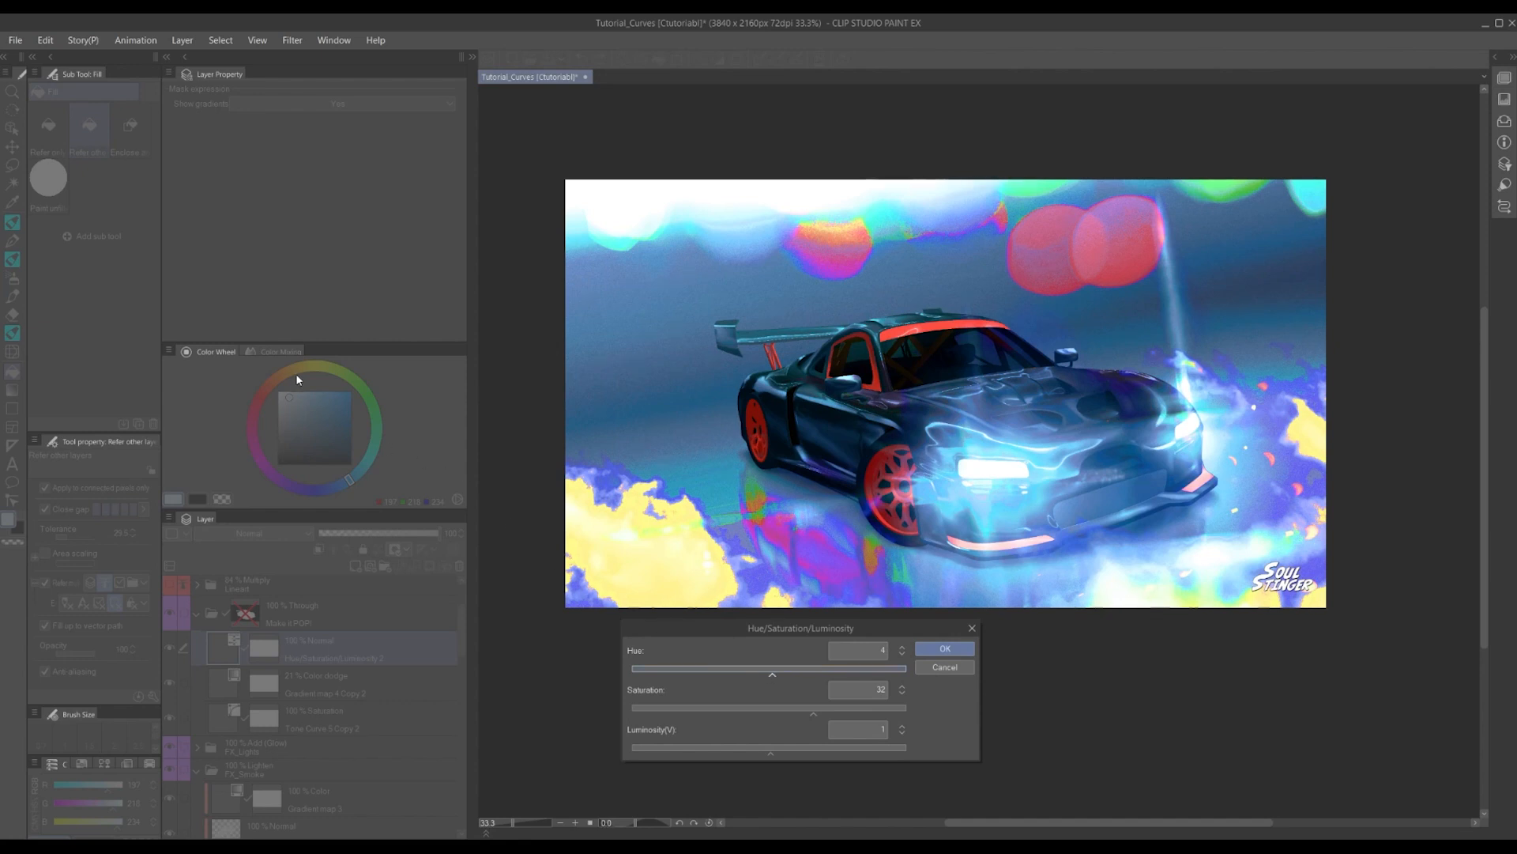
Test the layer's hue at -180 and apply a hue slightly above zero
left_click_drag(775, 671, 631, 676)
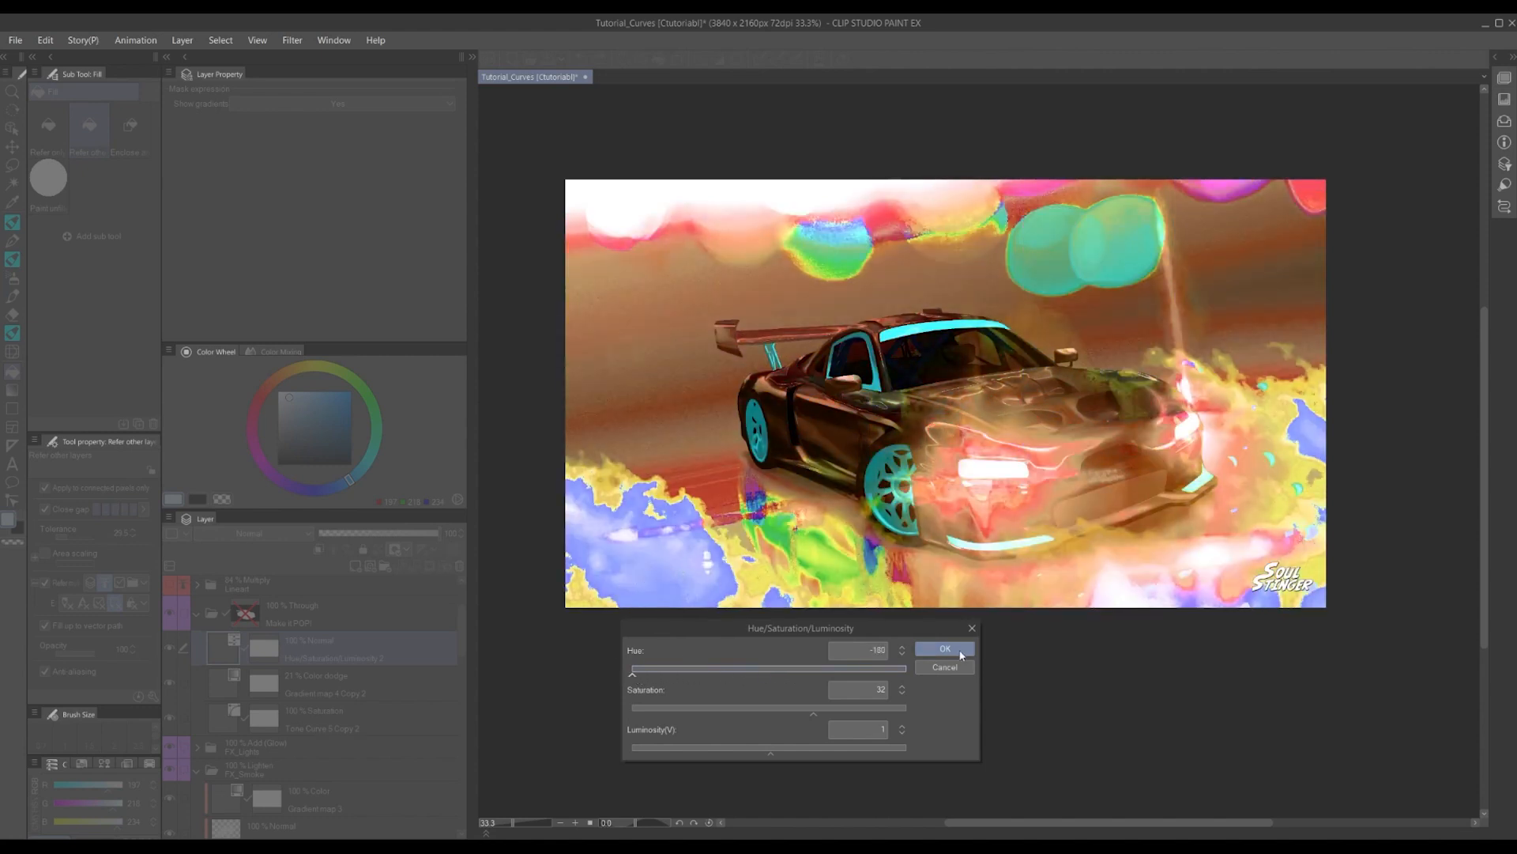
left_click_drag(905, 669, 772, 671)
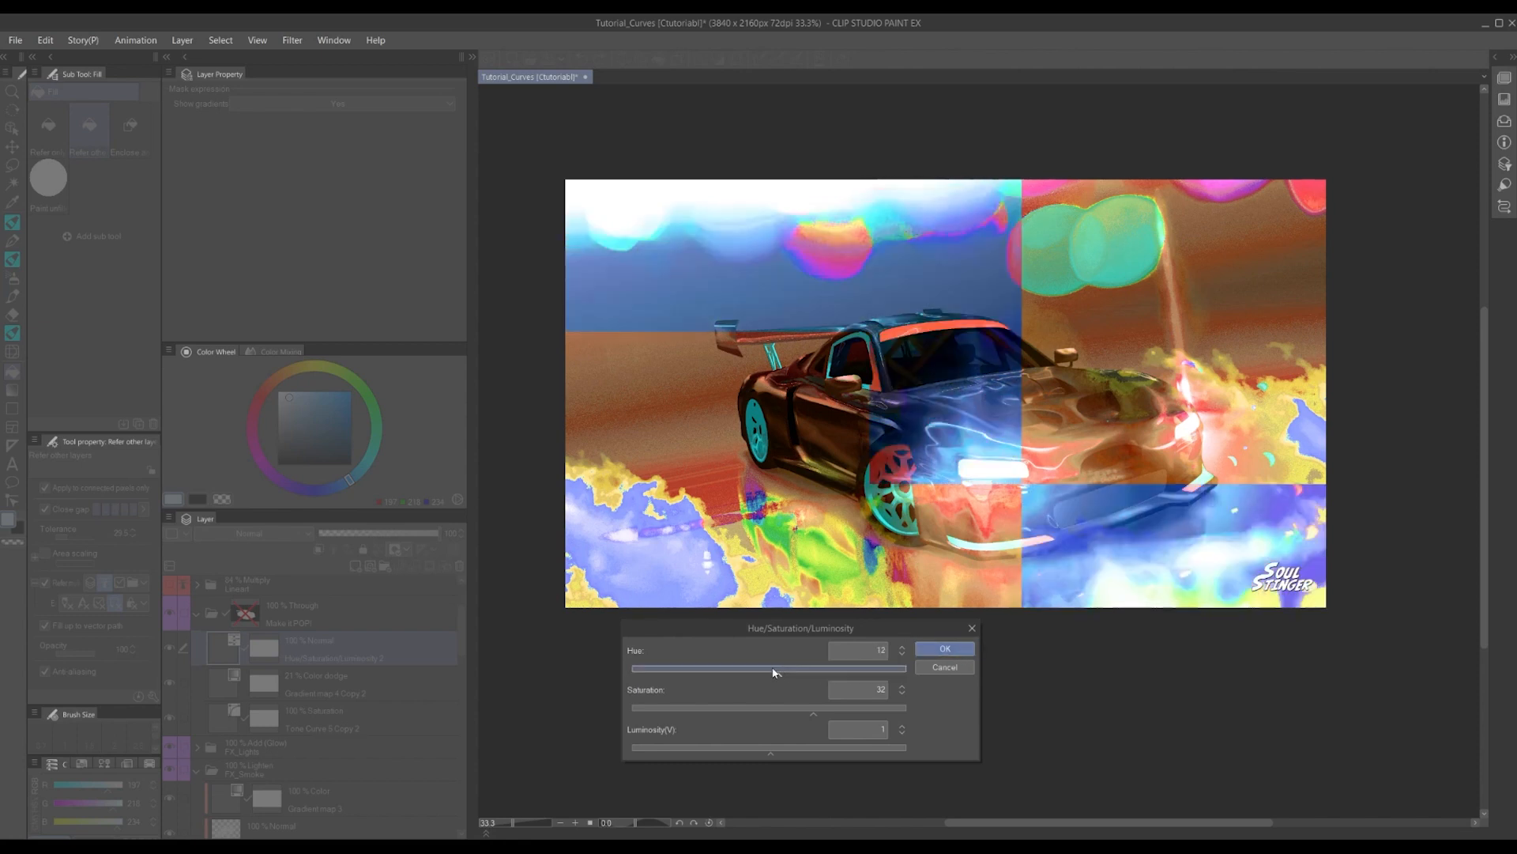
left_click(944, 649)
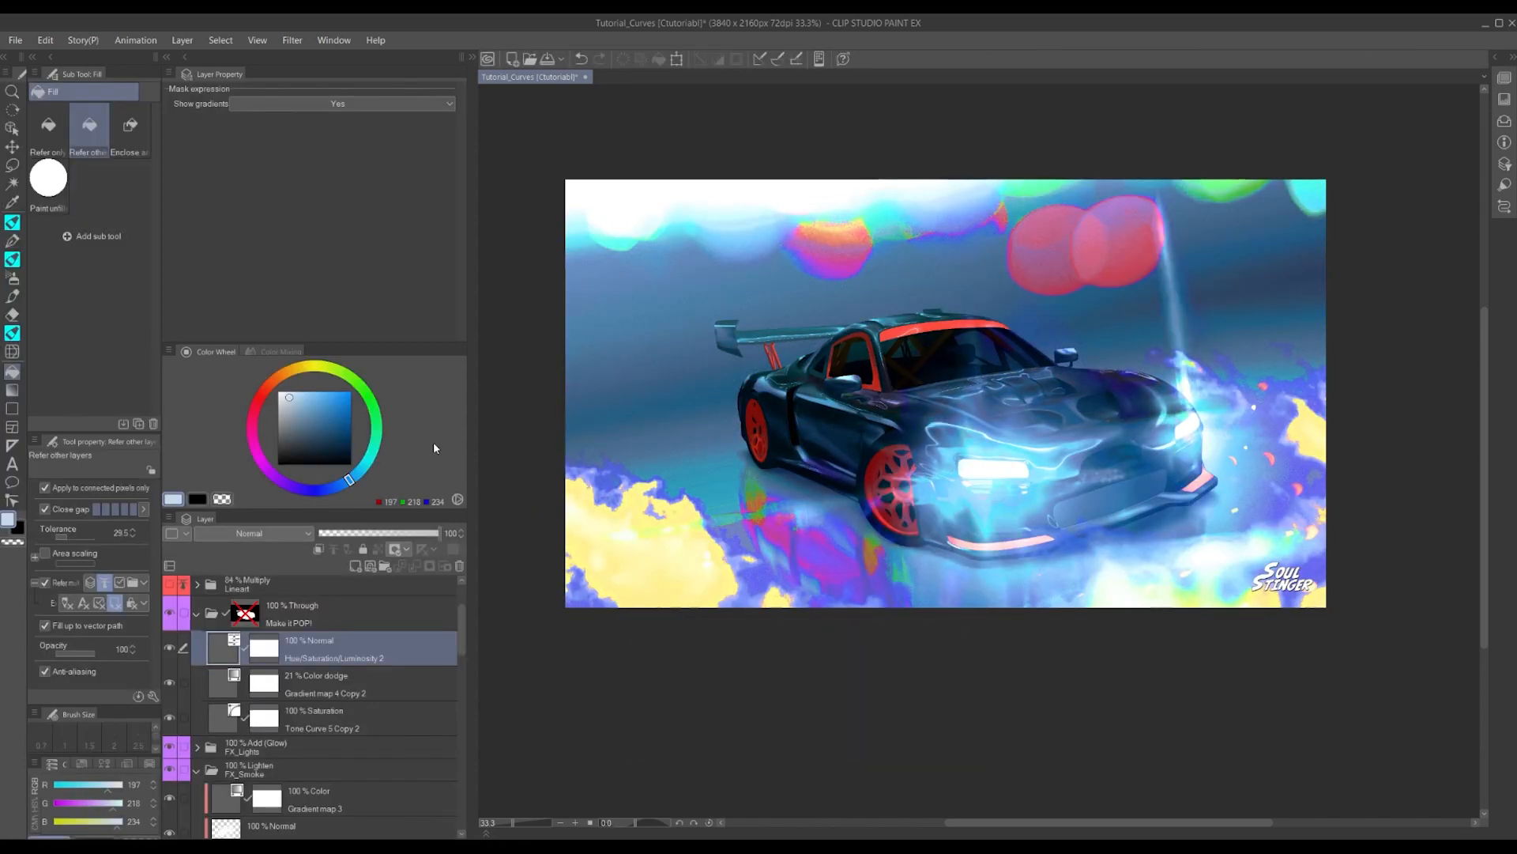
Enlarge the color wheel and compare fully saturated yellow with its opposite blue, ending with yellow as the drawing color
left_click(311, 366)
left_click_drag(271, 342, 272, 164)
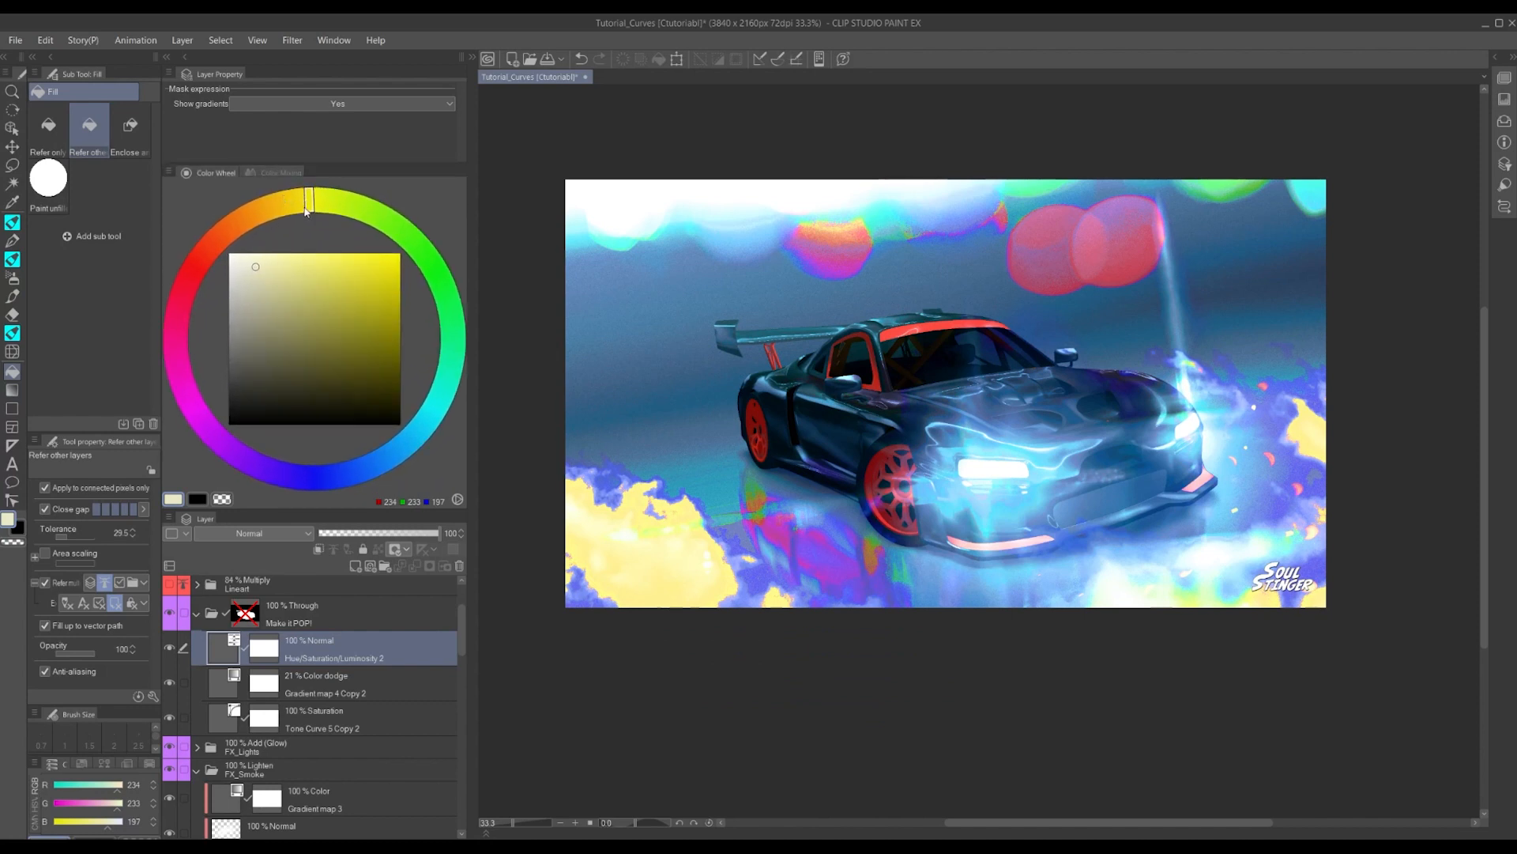
left_click_drag(265, 252, 417, 252)
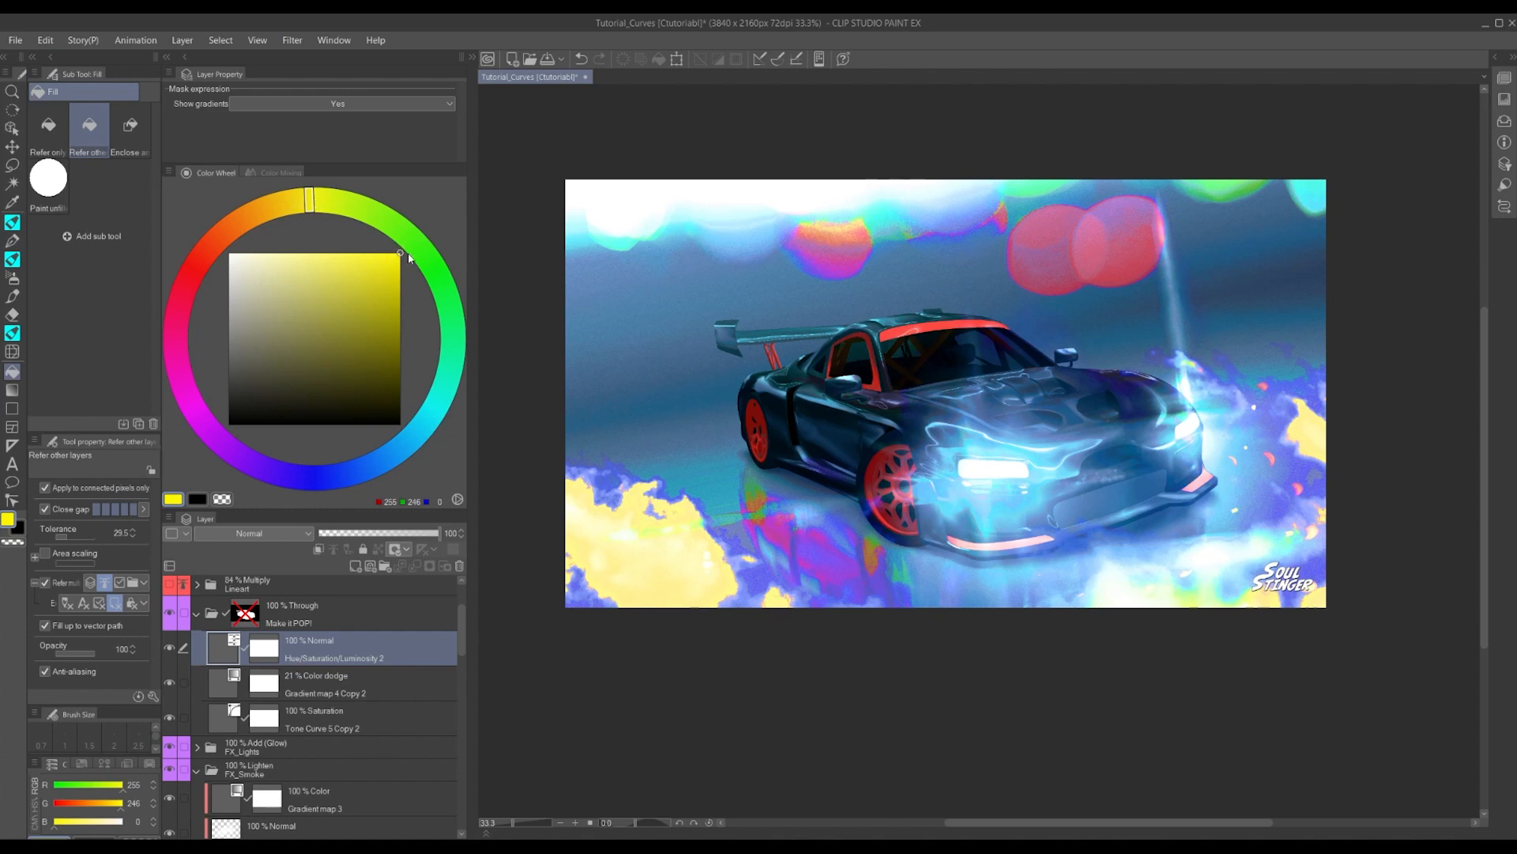
left_click(306, 473)
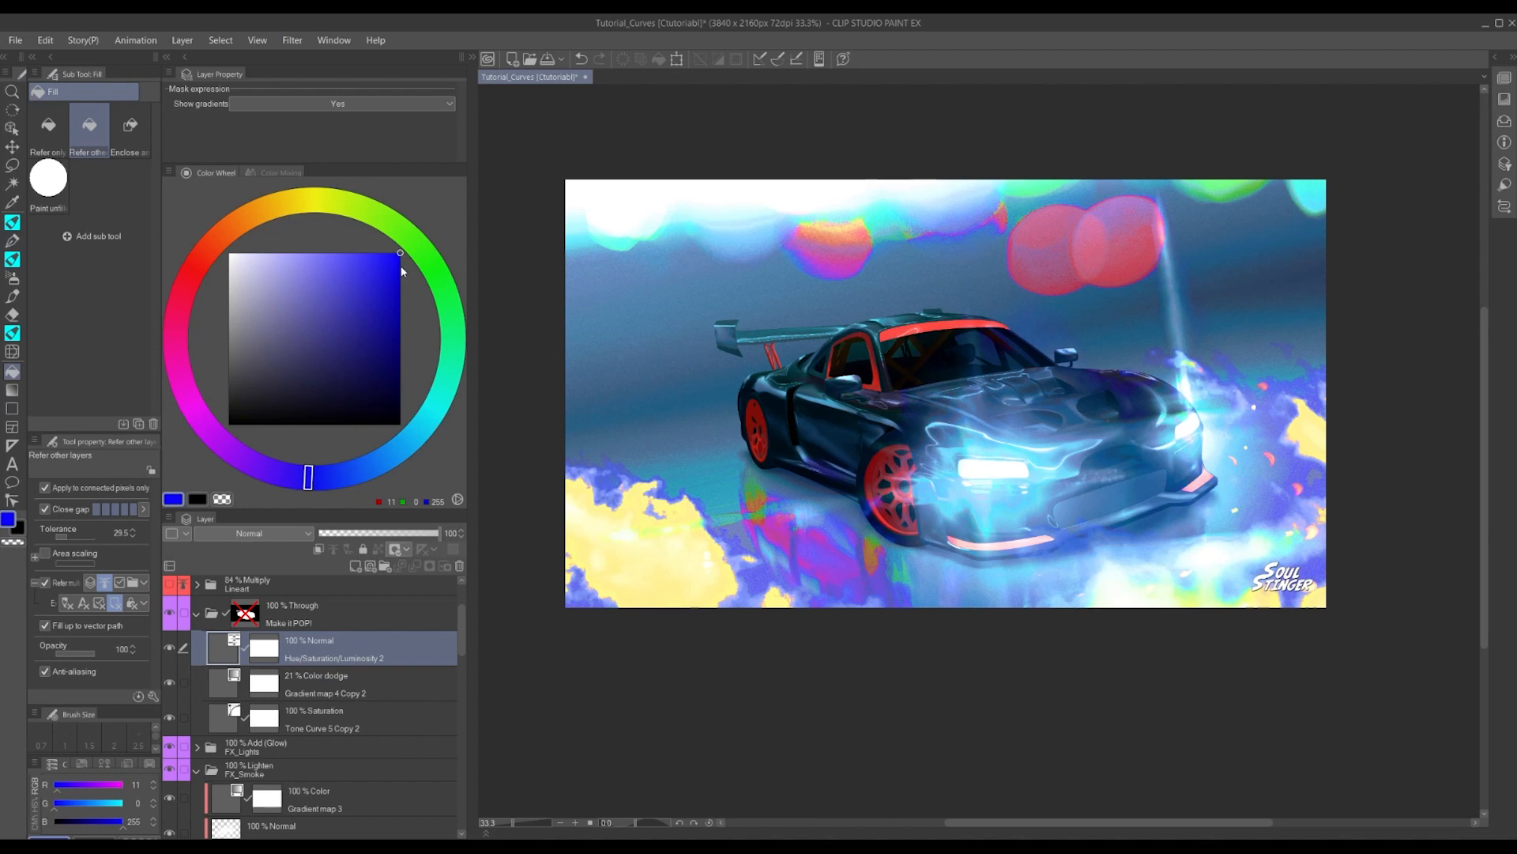
left_click(319, 200)
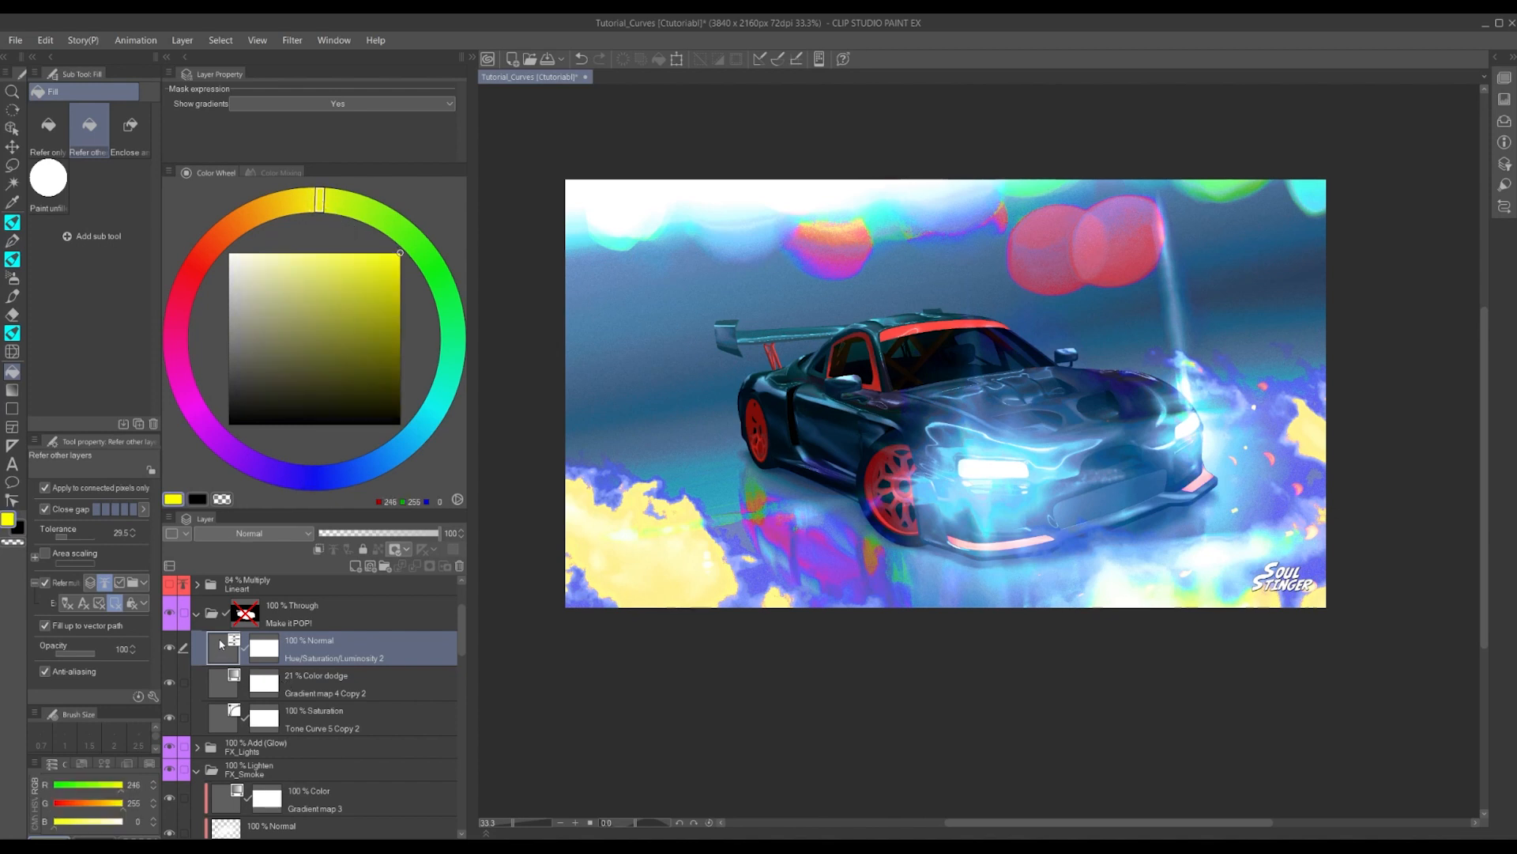
Set the Hue/Saturation/Luminosity 2 layer's blending mode to Brightness
left_click(256, 539)
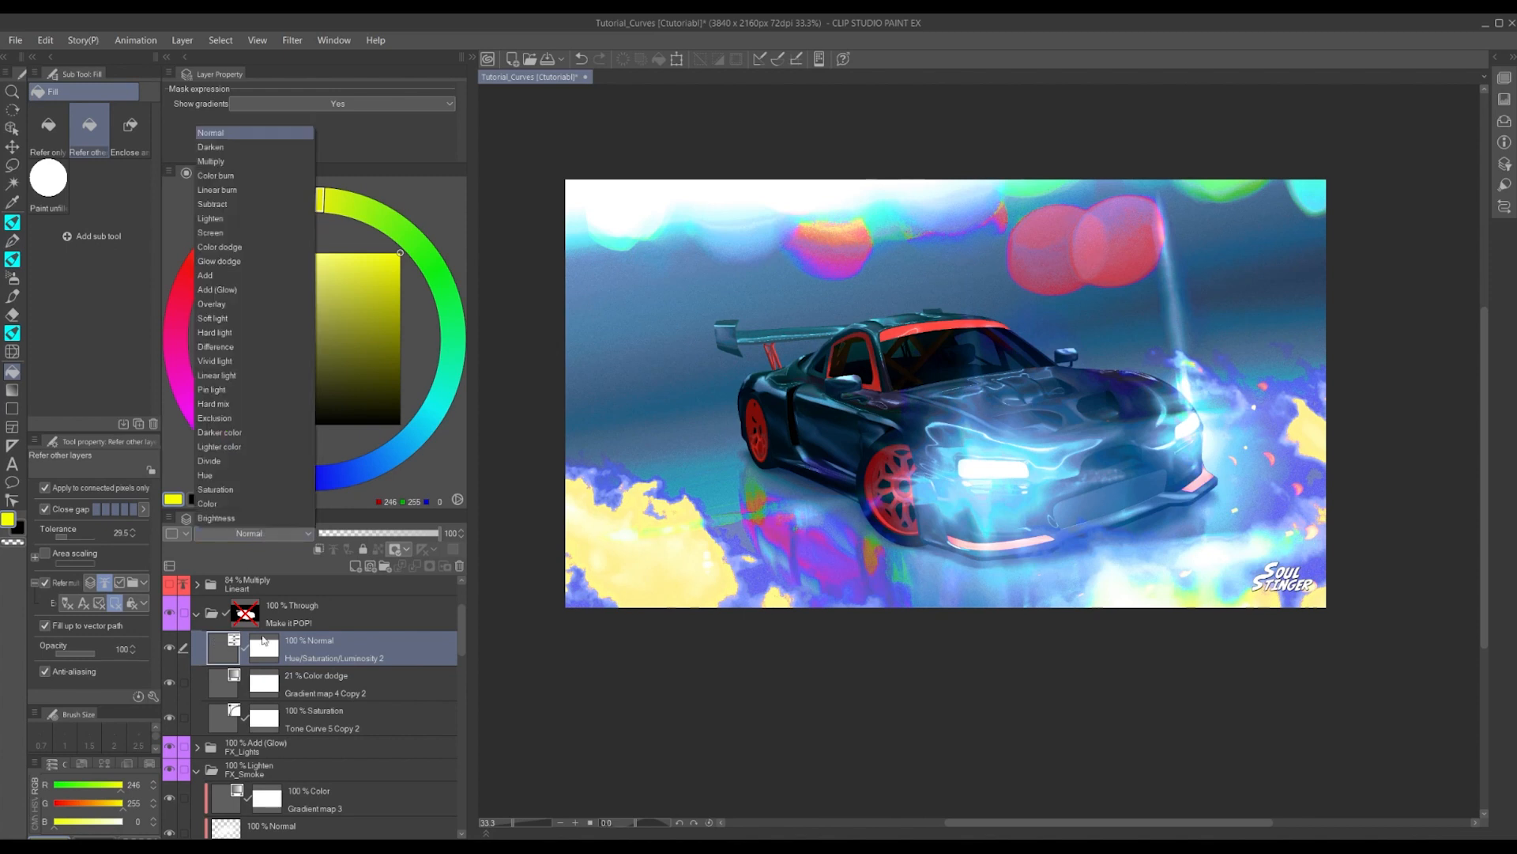
left_click(272, 513)
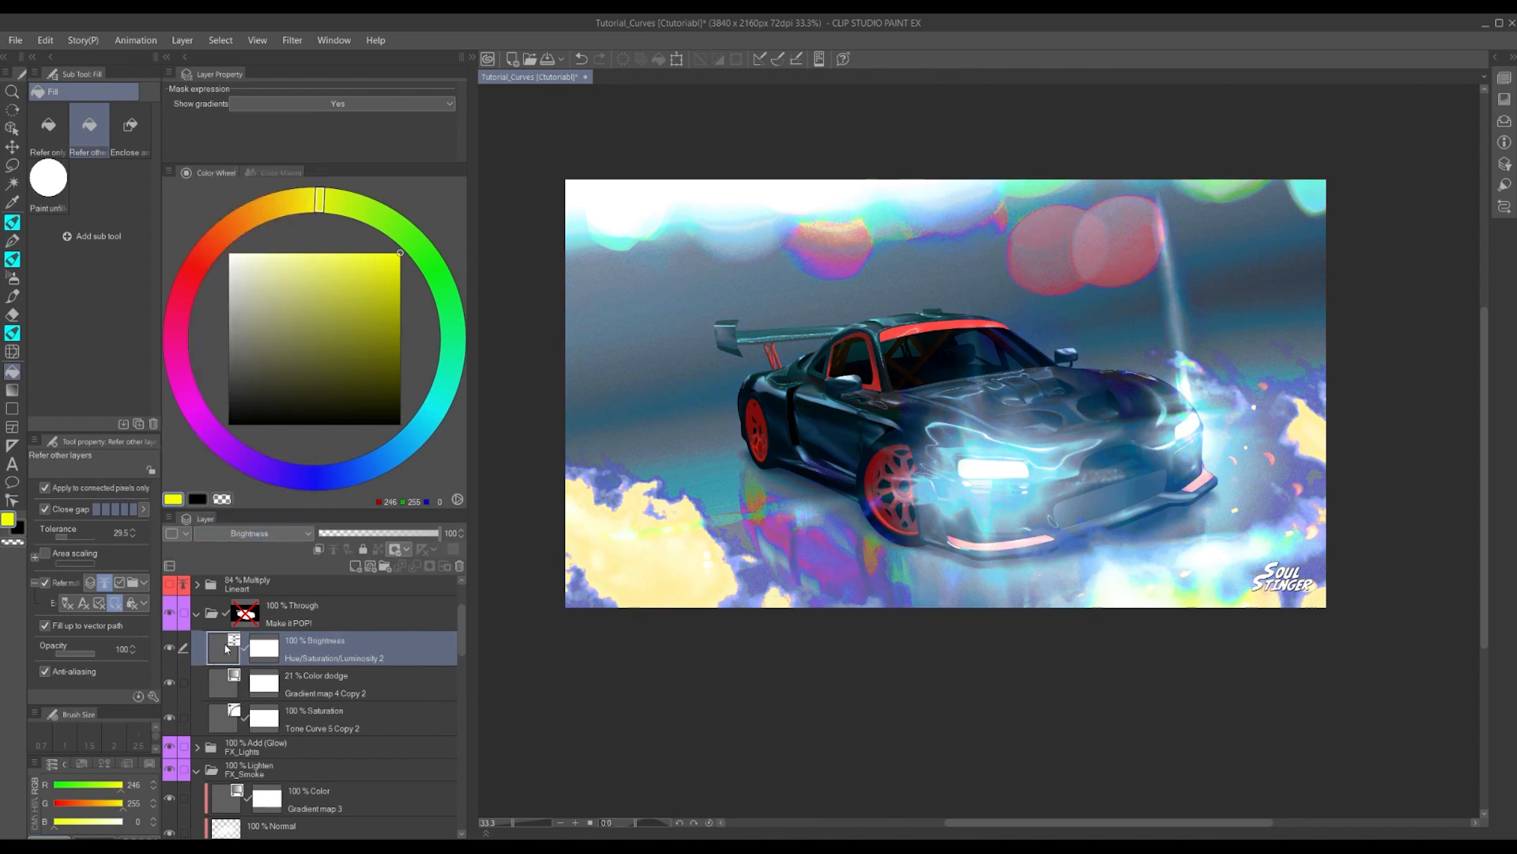
Inspect the Hue/Saturation/Luminosity 2 layer's correction settings, its blending mode choices and the surrounding layer stack without changing anything
double_click(227, 648)
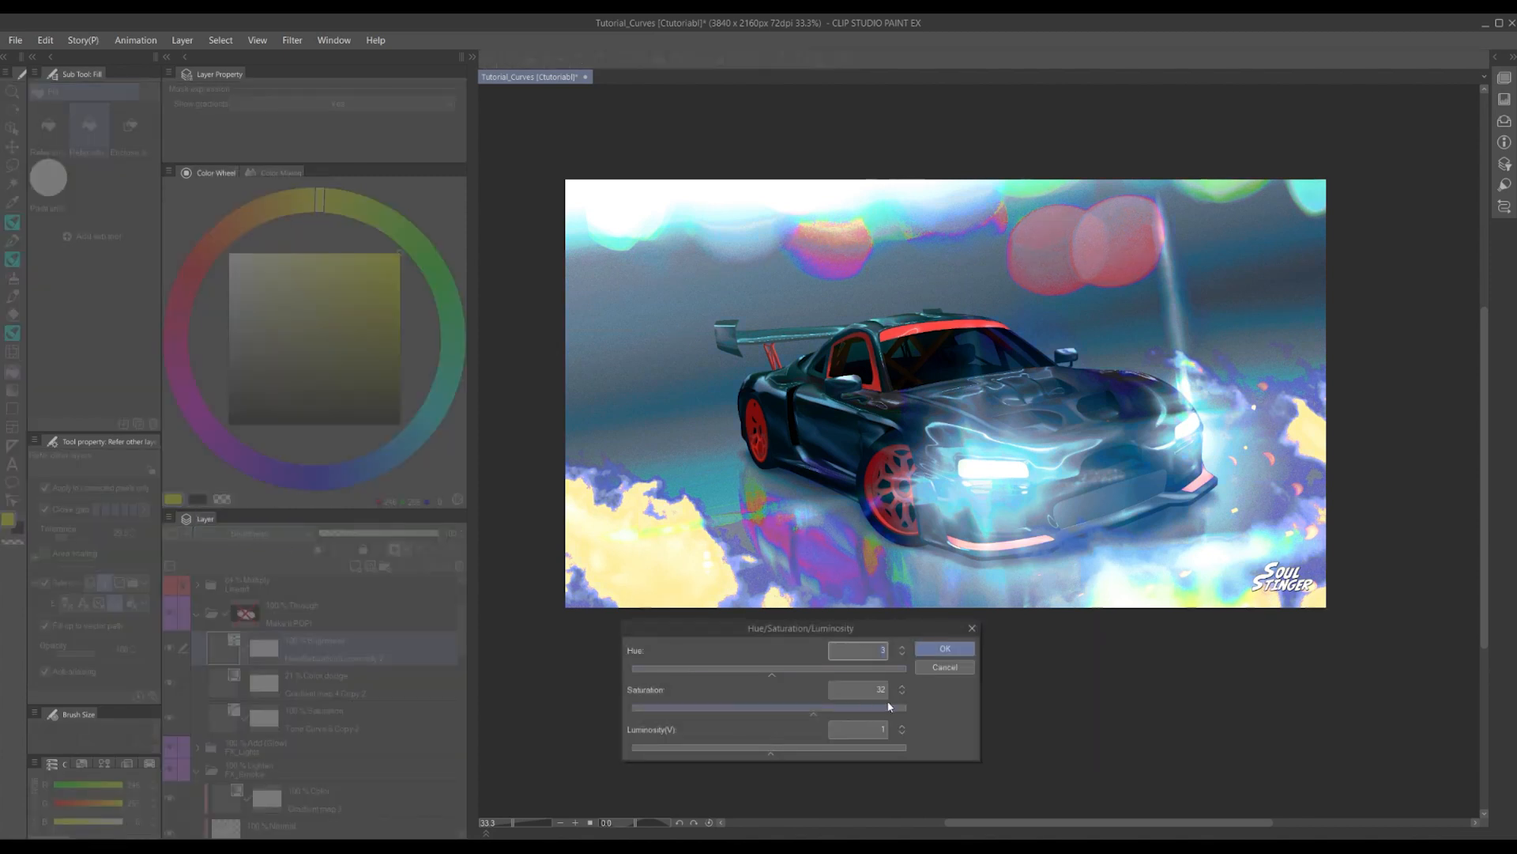
left_click(963, 670)
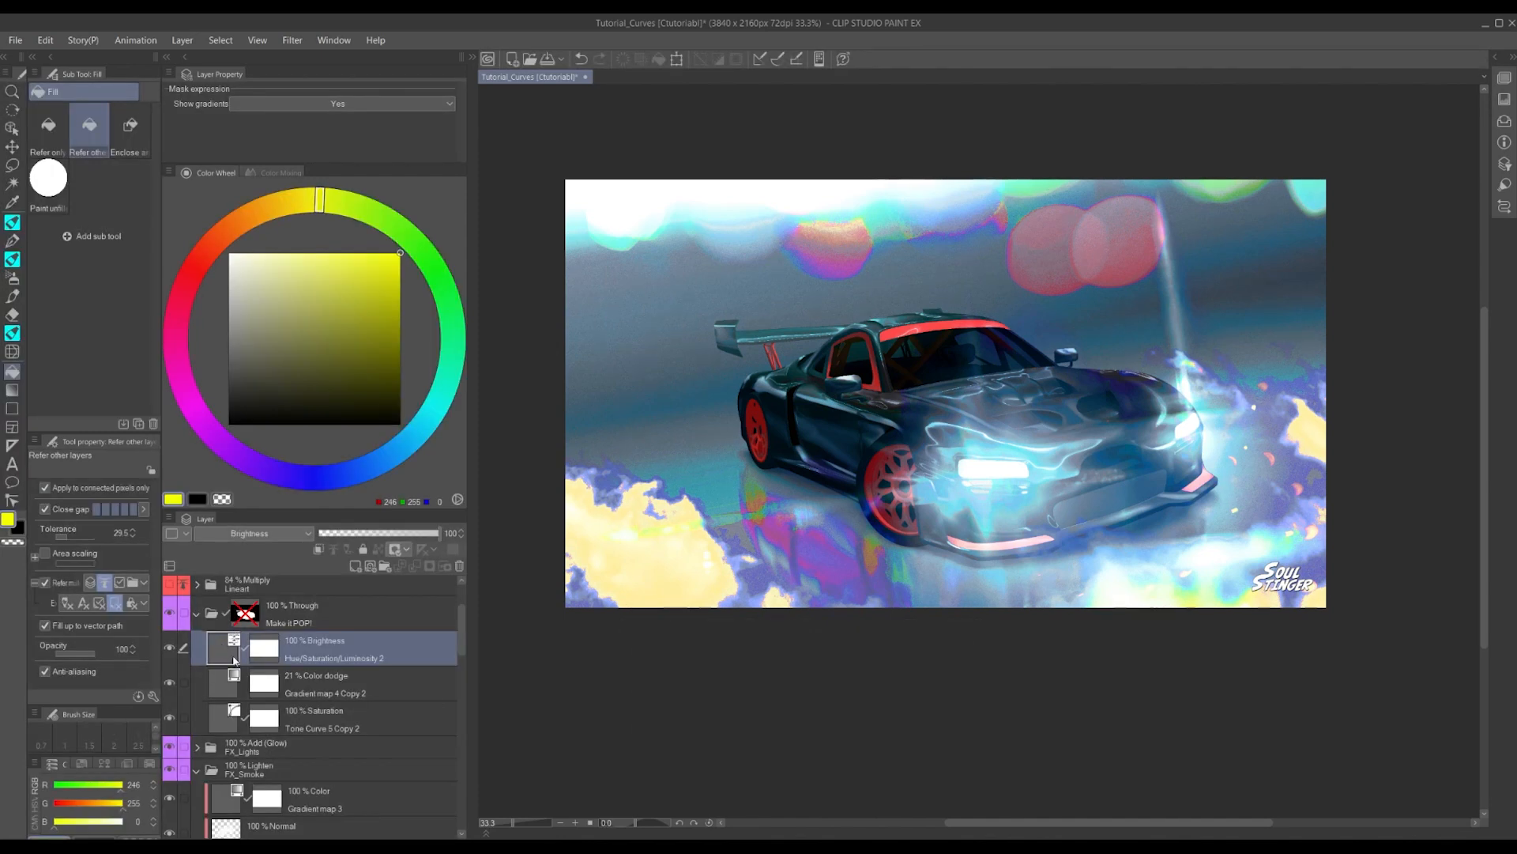
left_click(279, 531)
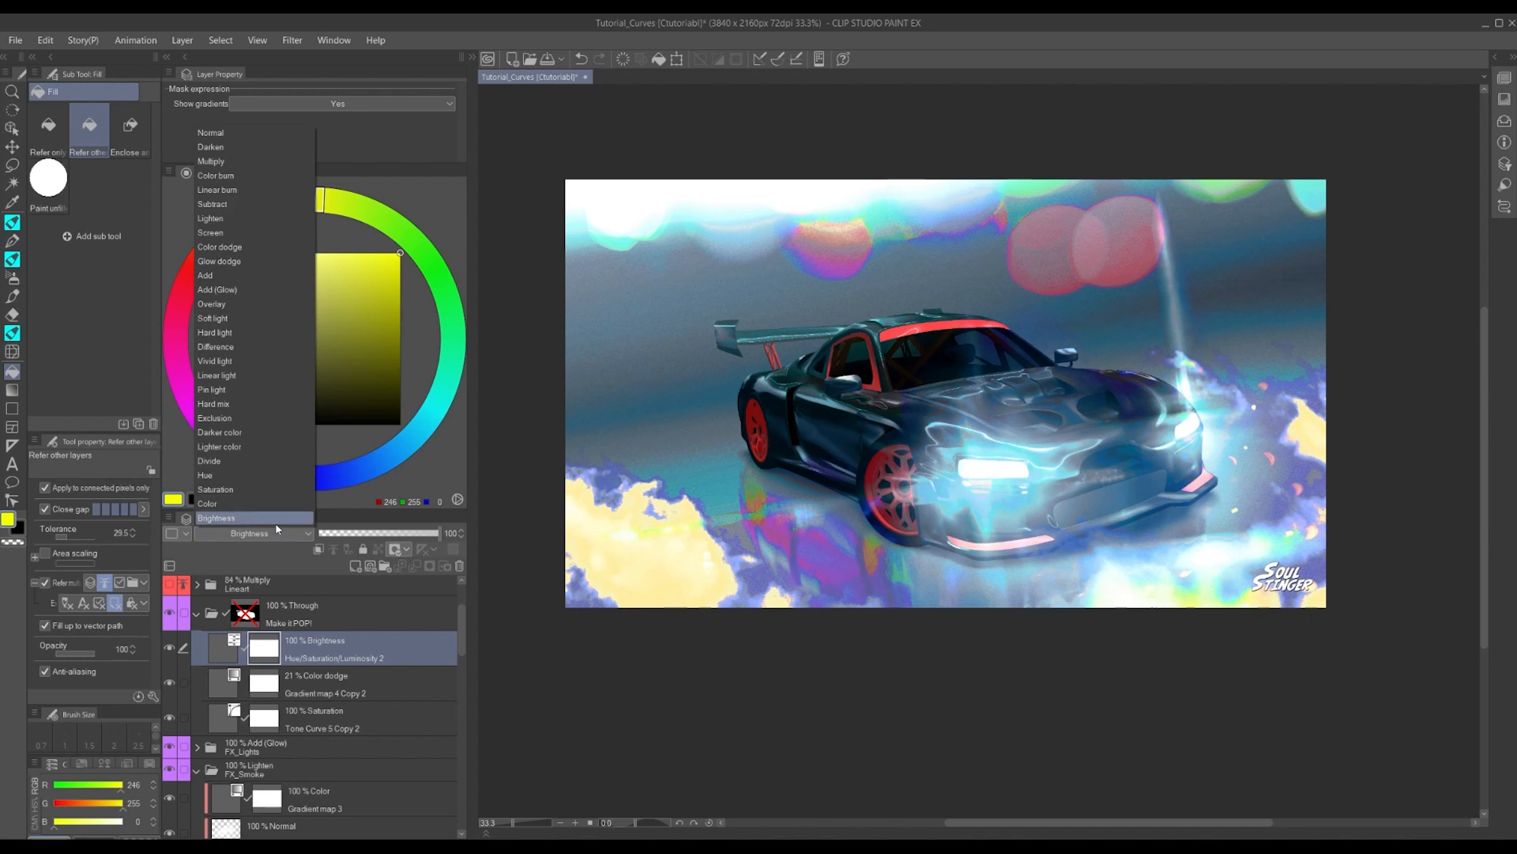
left_click(333, 658)
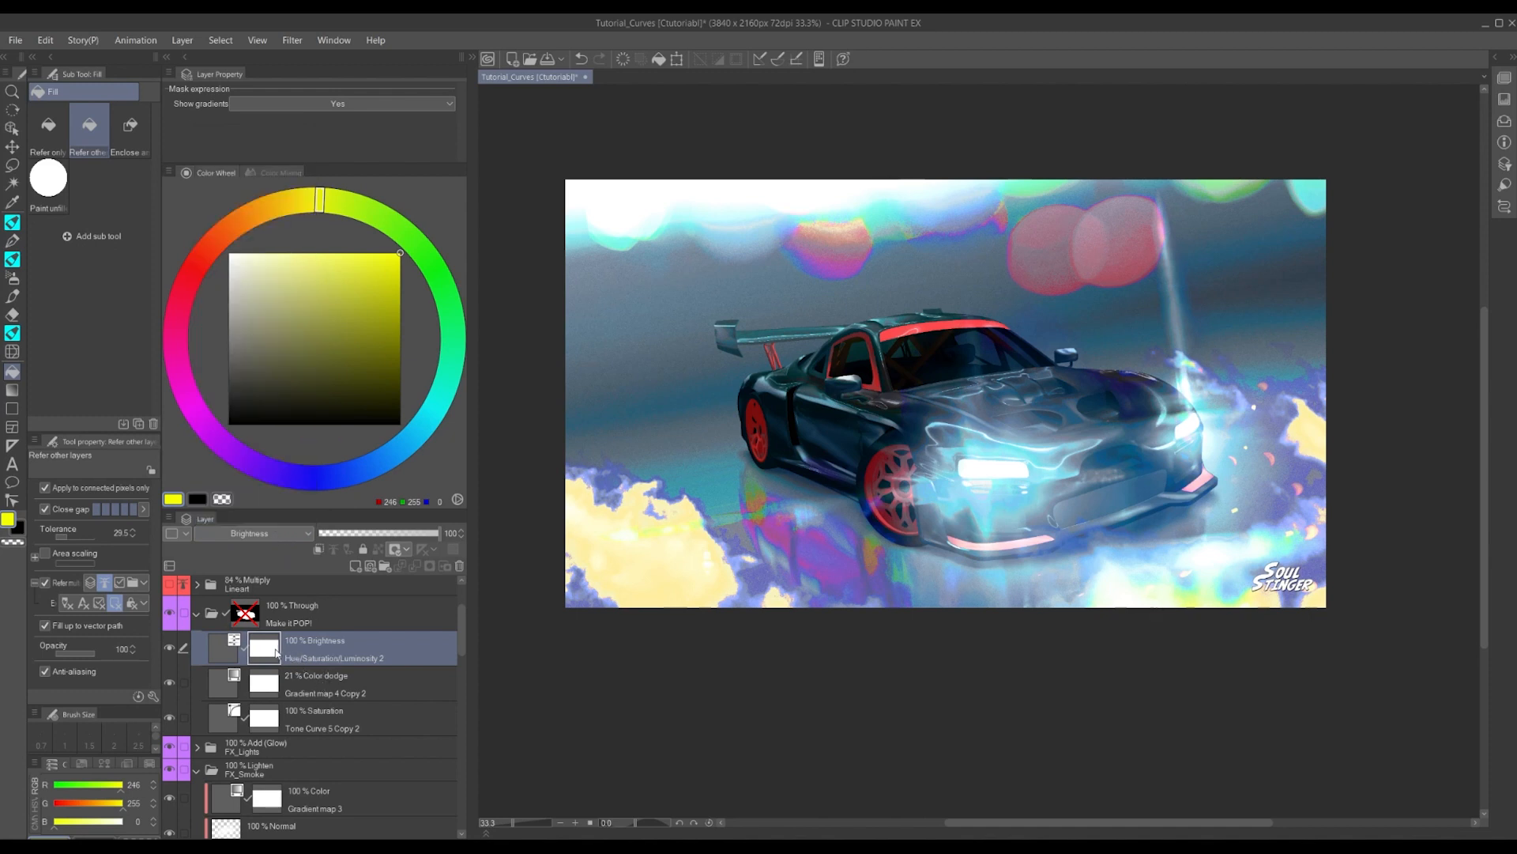
scroll(297, 659, "down", 2)
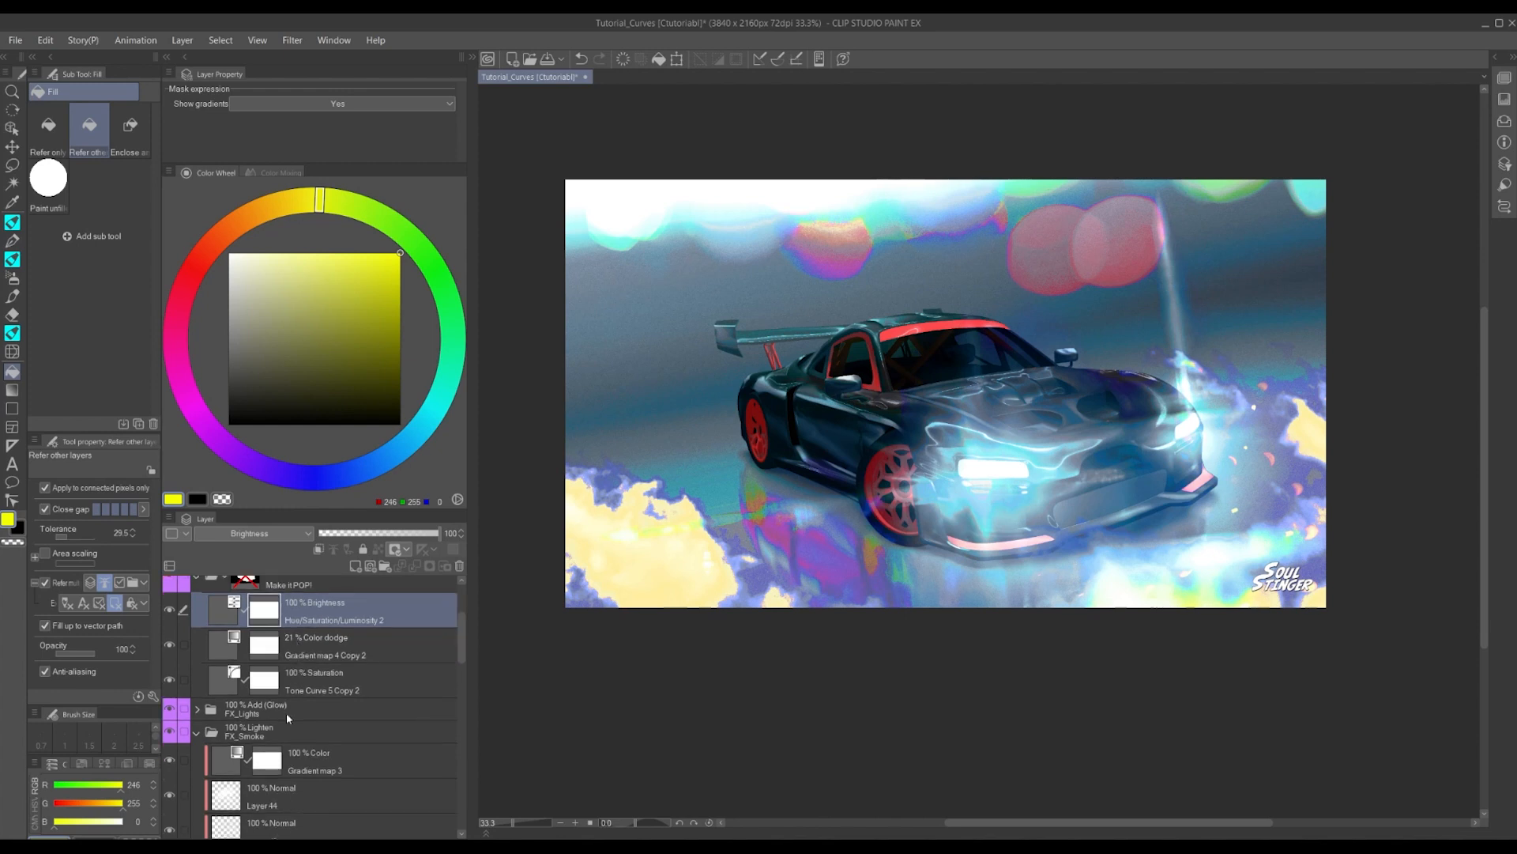
scroll(289, 715, "down", 6)
scroll(297, 701, "up", 8)
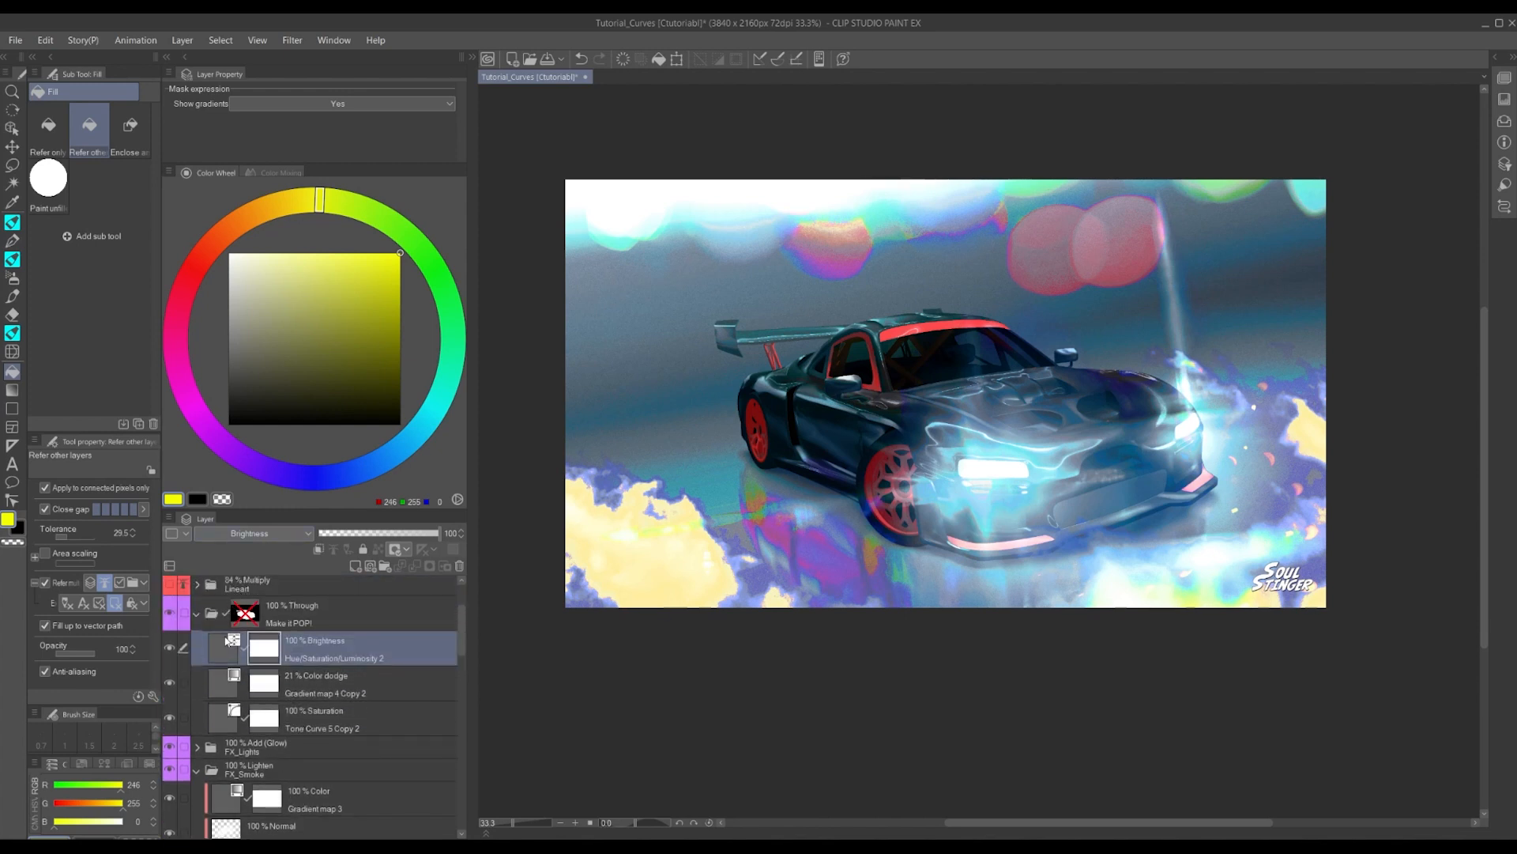
Browse the blending modes available for the correction layer and for the Make it POP! folder, keeping the folder on Through
left_click(230, 535)
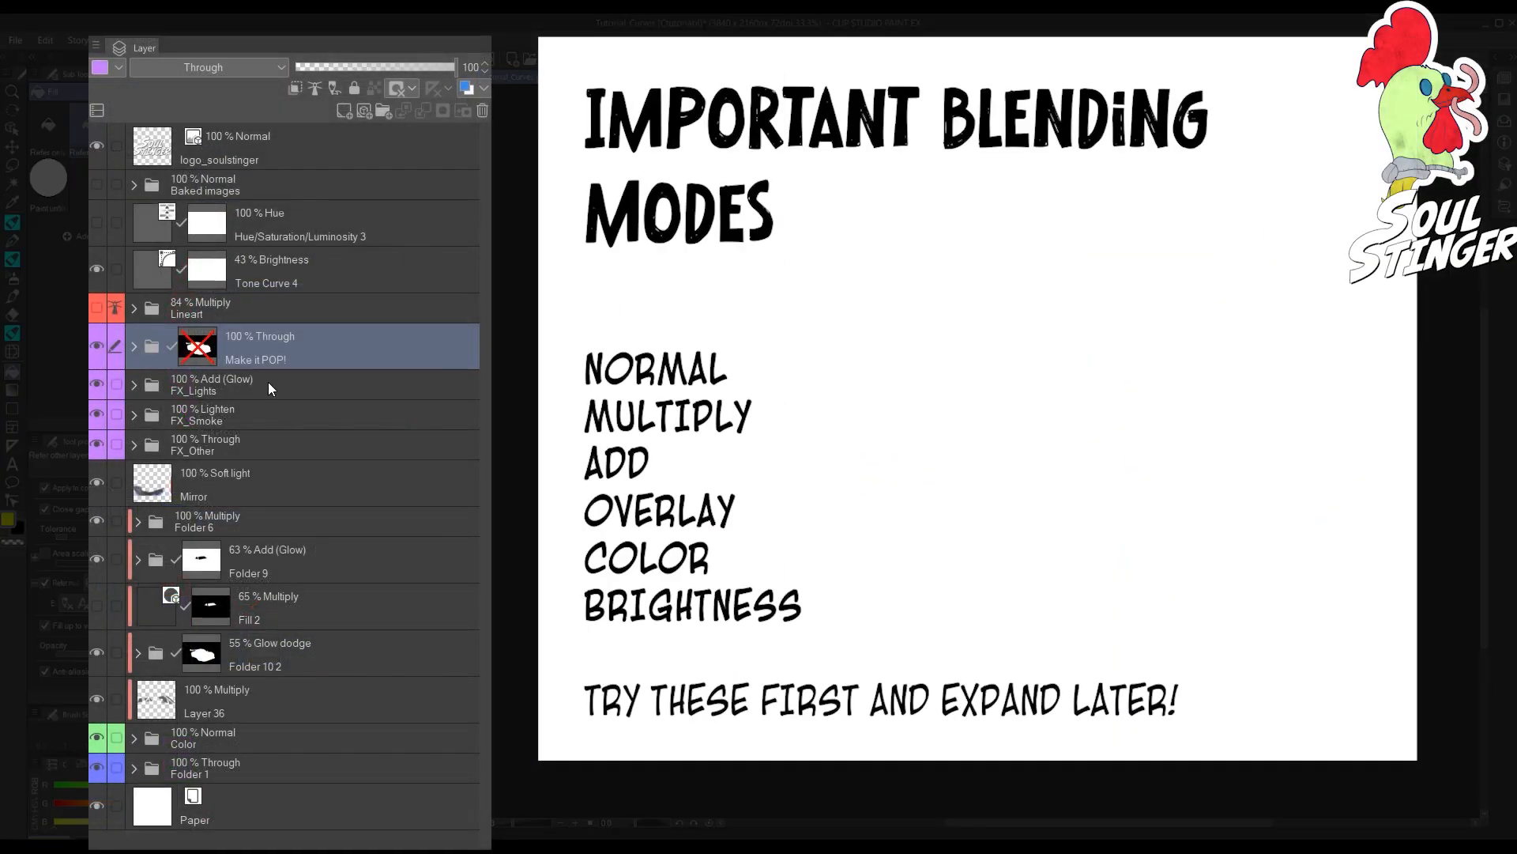
left_click(236, 69)
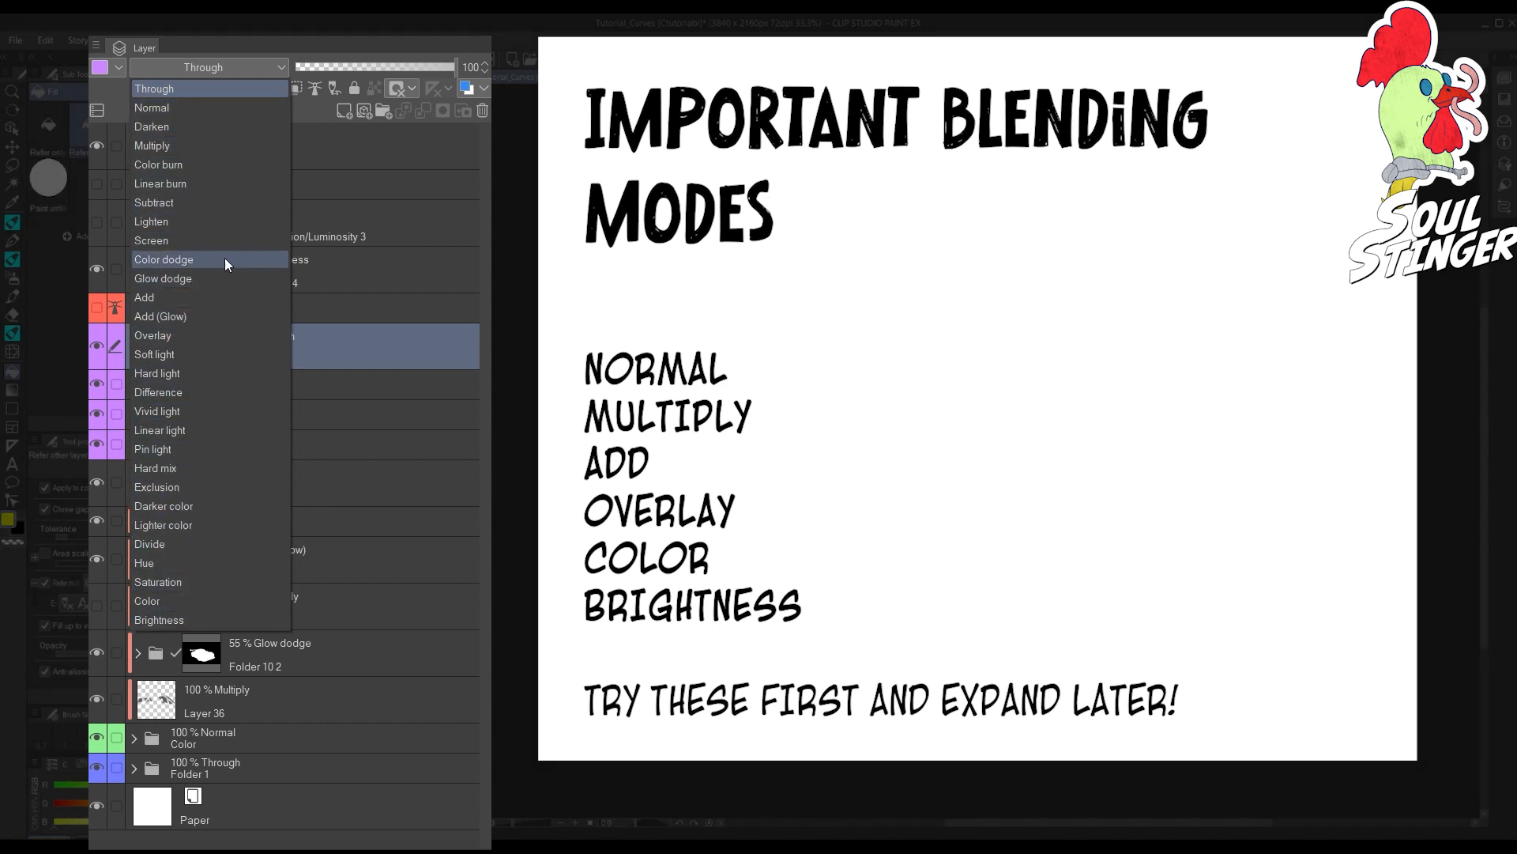
left_click(253, 70)
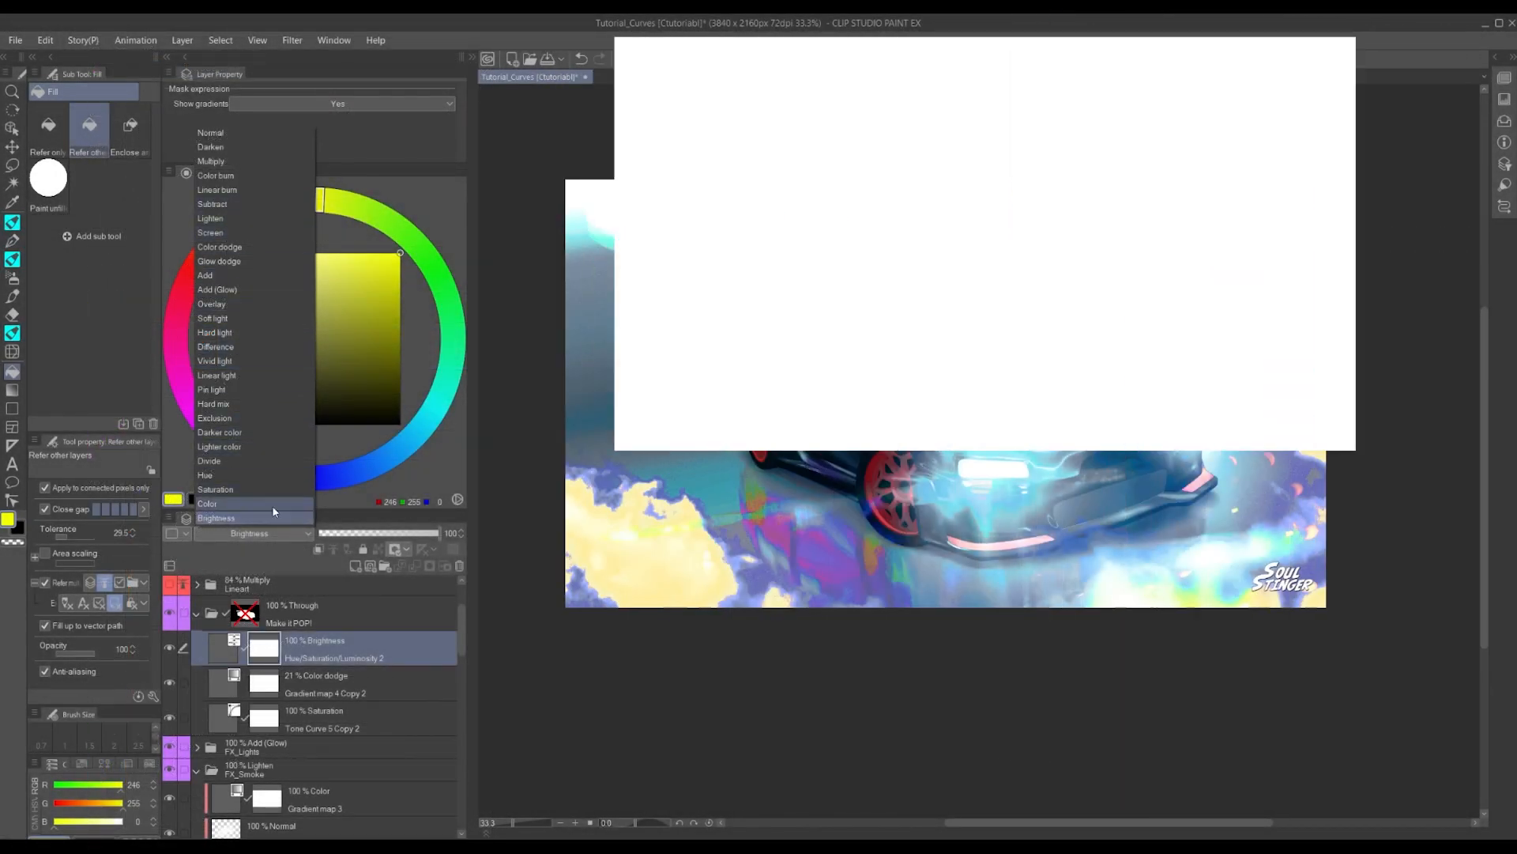
left_click(266, 514)
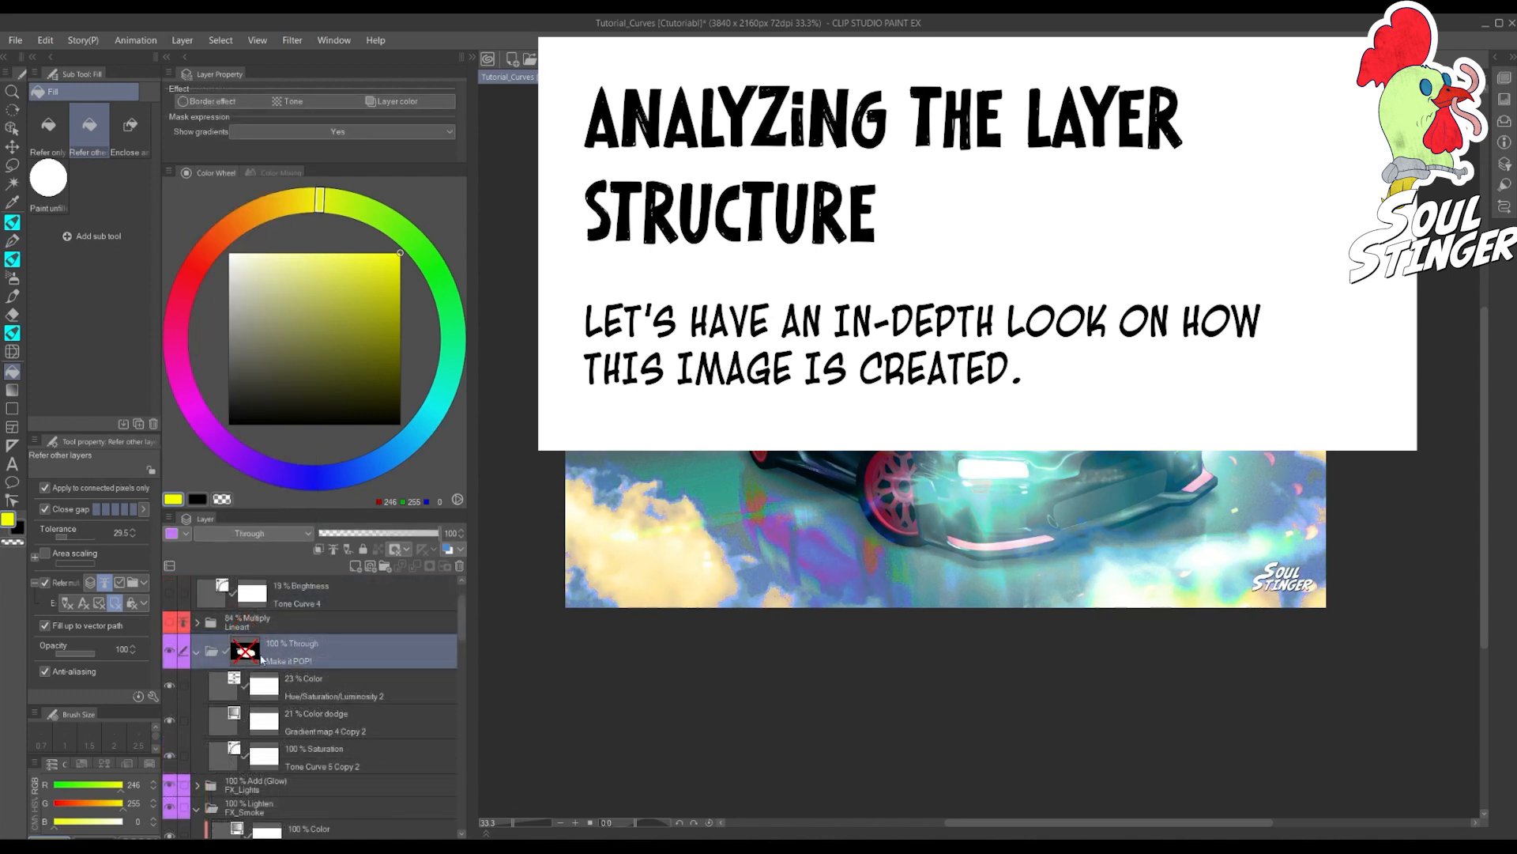
left_click(227, 535)
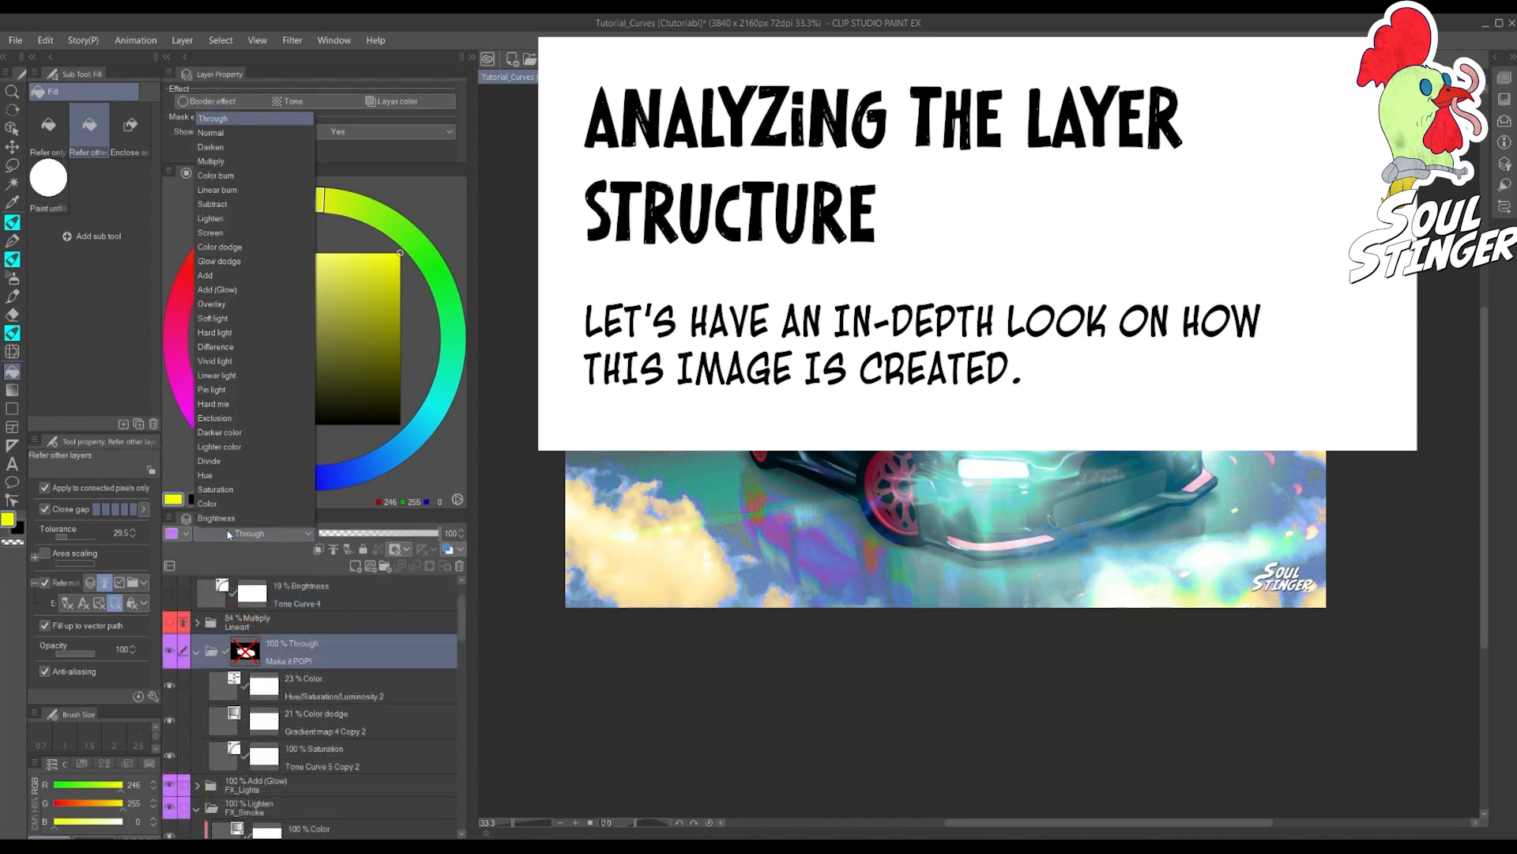
left_click(228, 535)
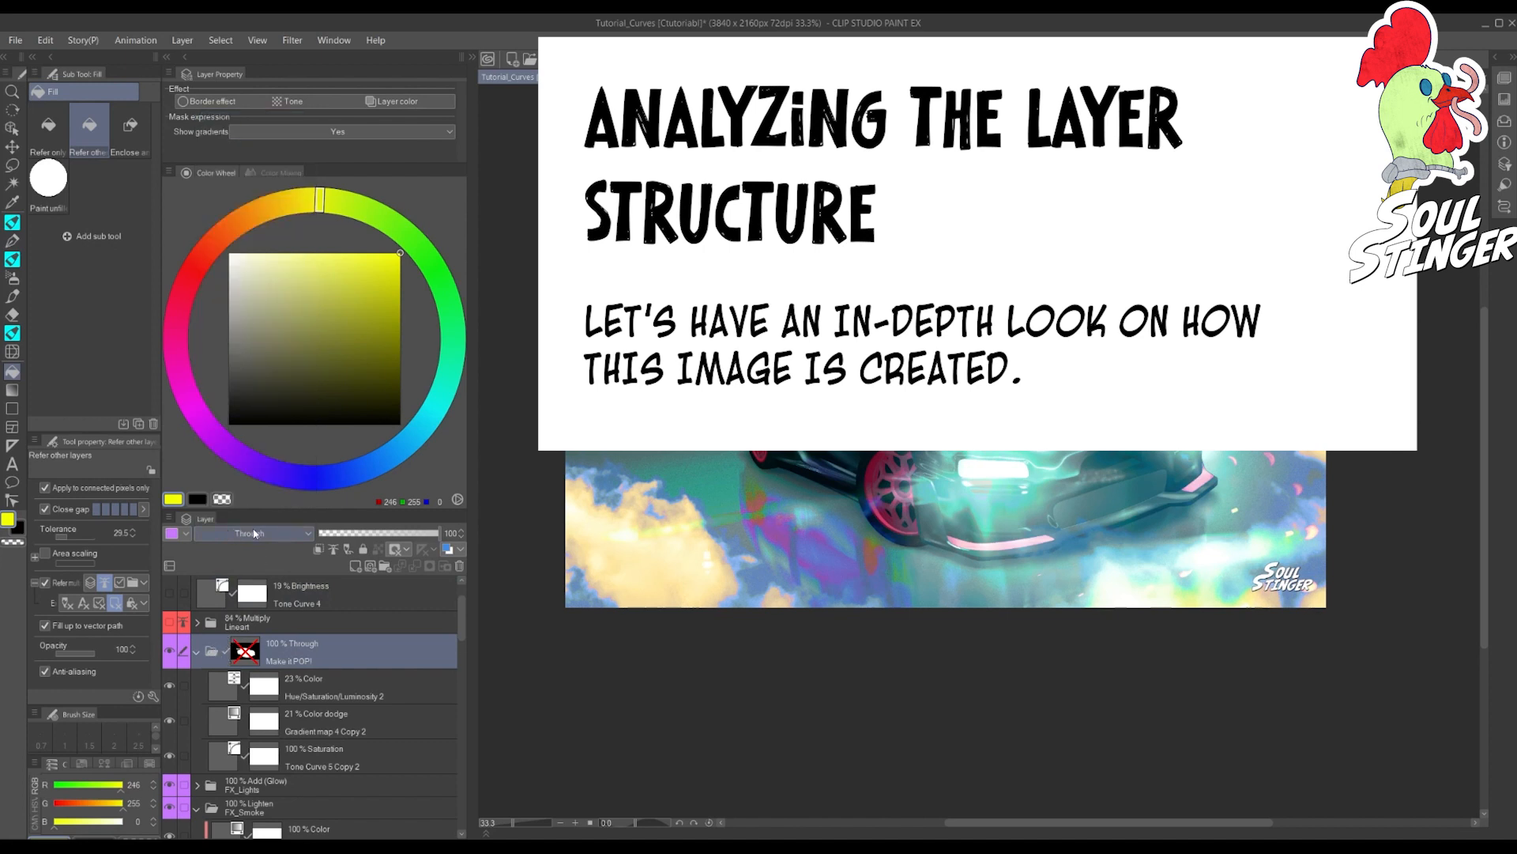
left_click(254, 534)
left_click(285, 641)
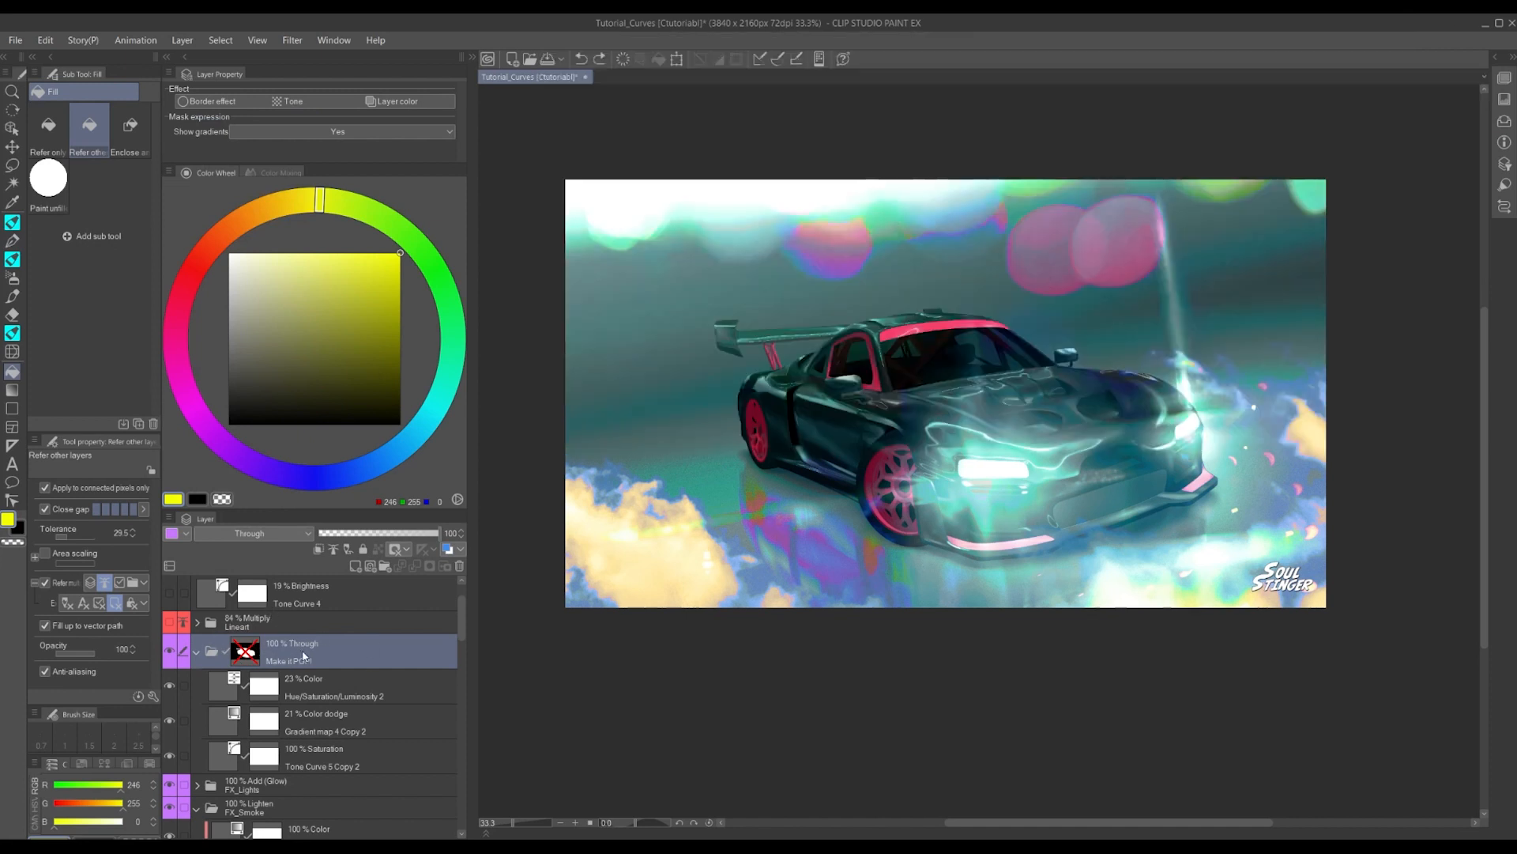
Go through the correction layers inside the Make it POP! folder, from Tone Curve 5 Copy 2 up to Hue/Saturation/Luminosity 2
scroll(319, 671, "down", 1)
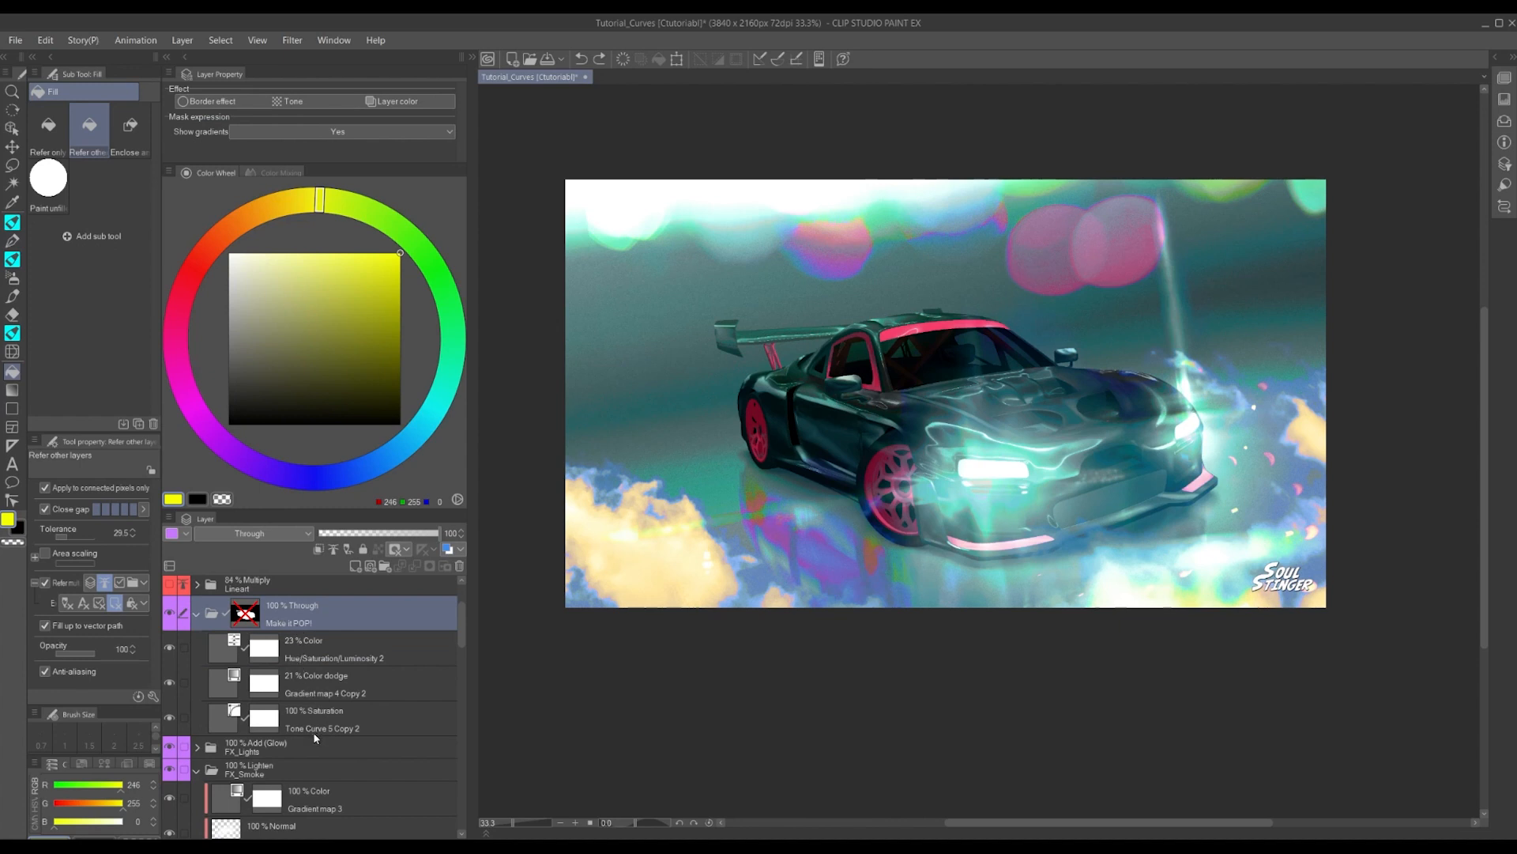
left_click(314, 722)
left_click(308, 685)
left_click(304, 649)
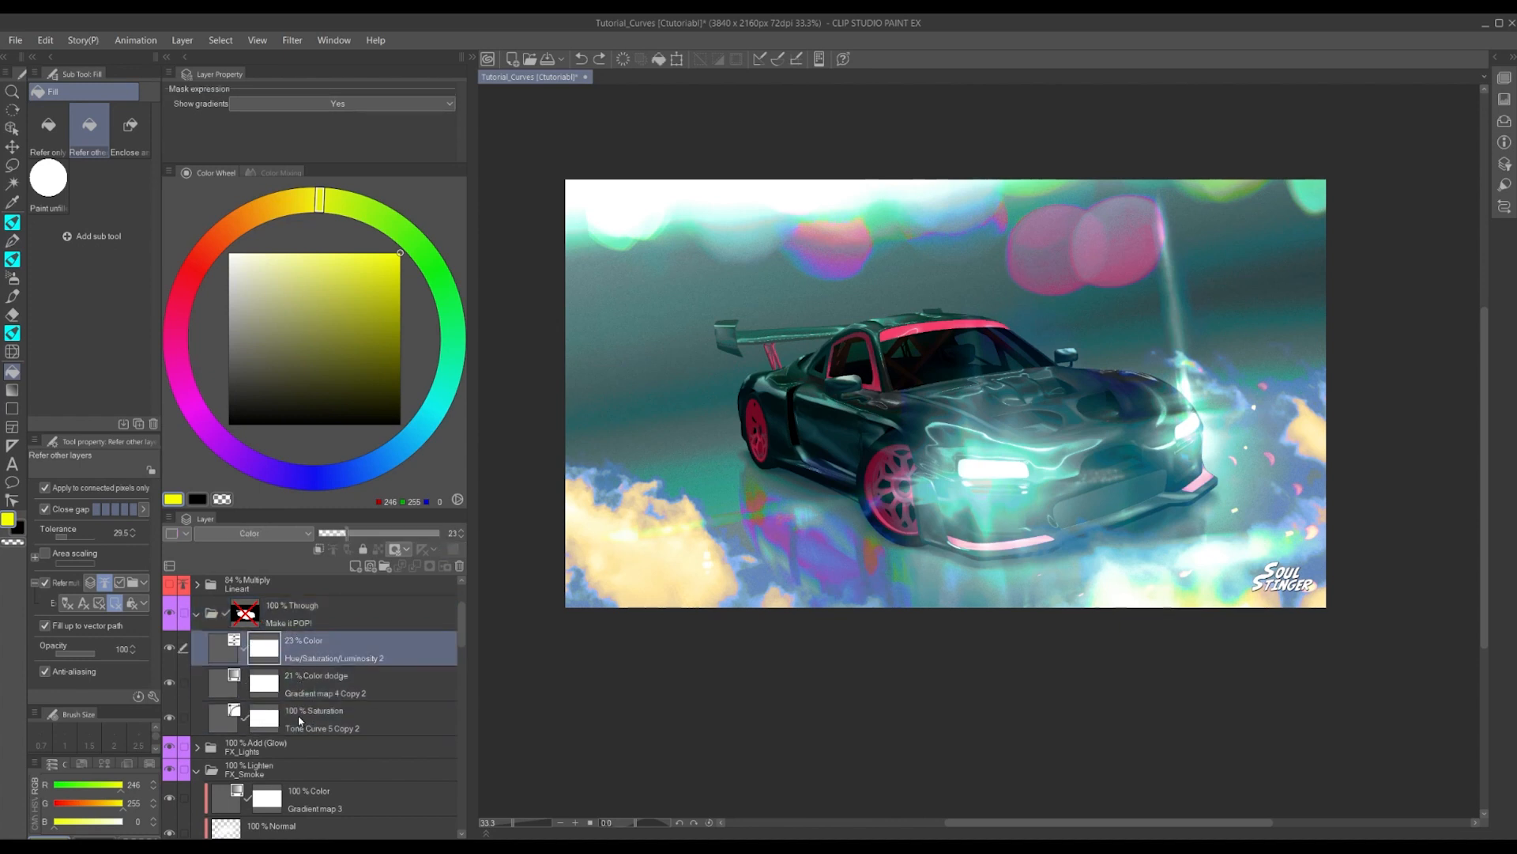
scroll(301, 722, "down", 1)
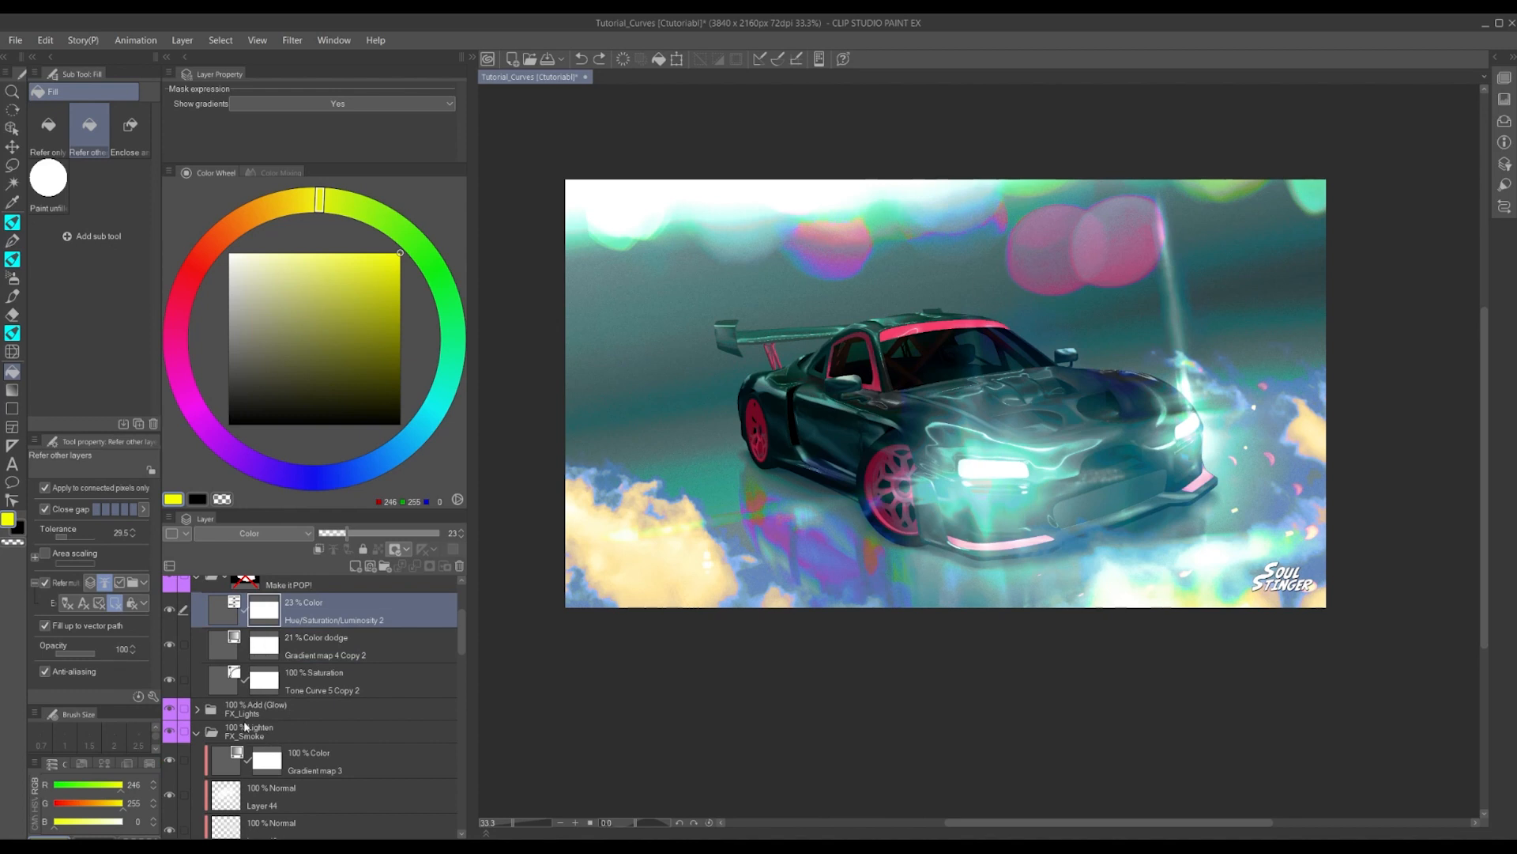
scroll(247, 693, "up", 3)
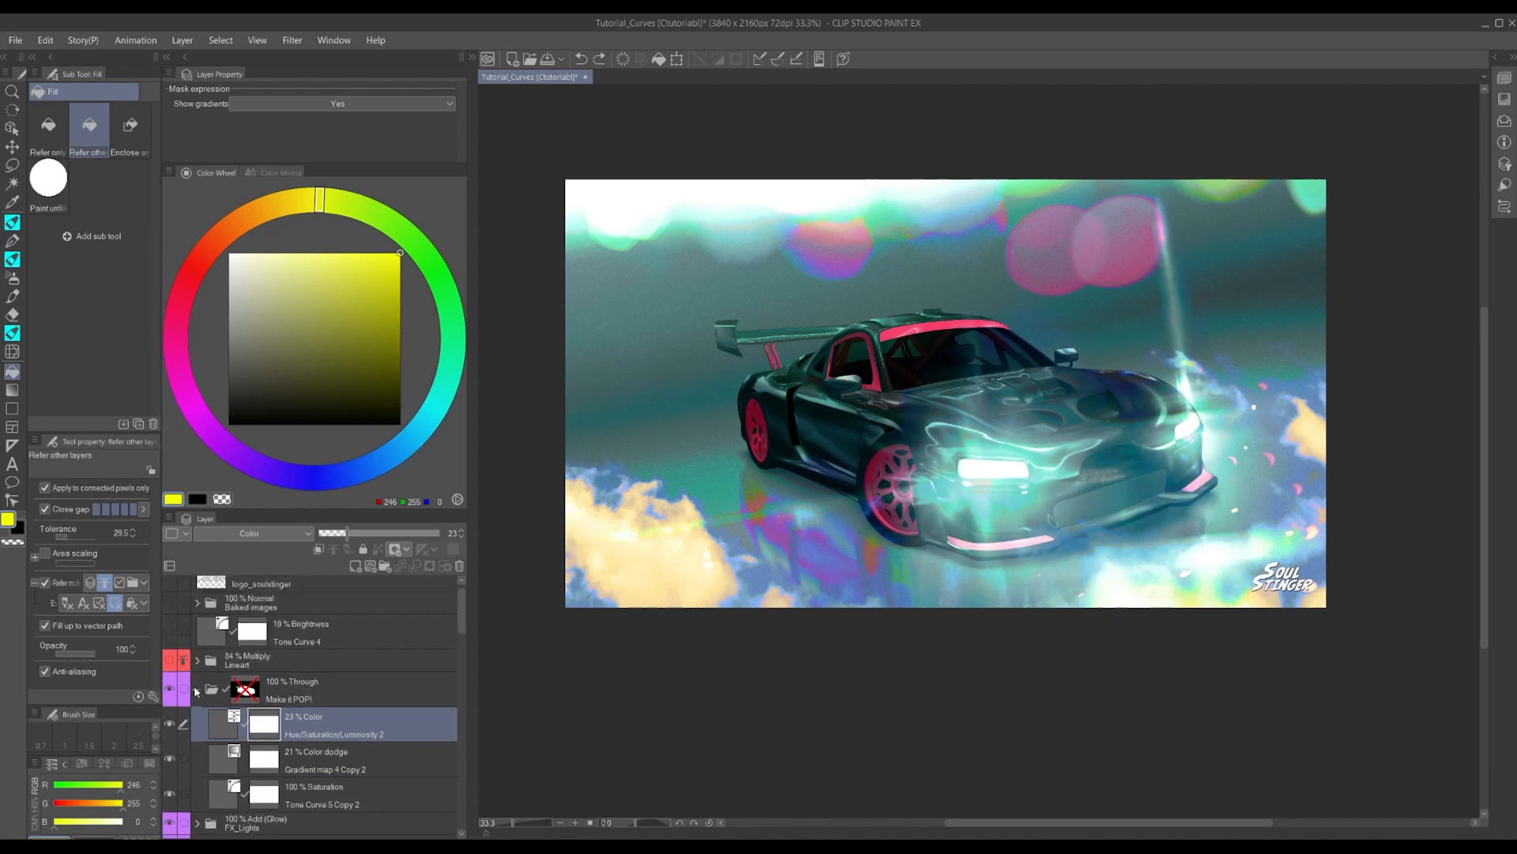
Collapse the Make it POP! folder and set its blending mode to Normal
left_click(197, 689)
left_click(248, 533)
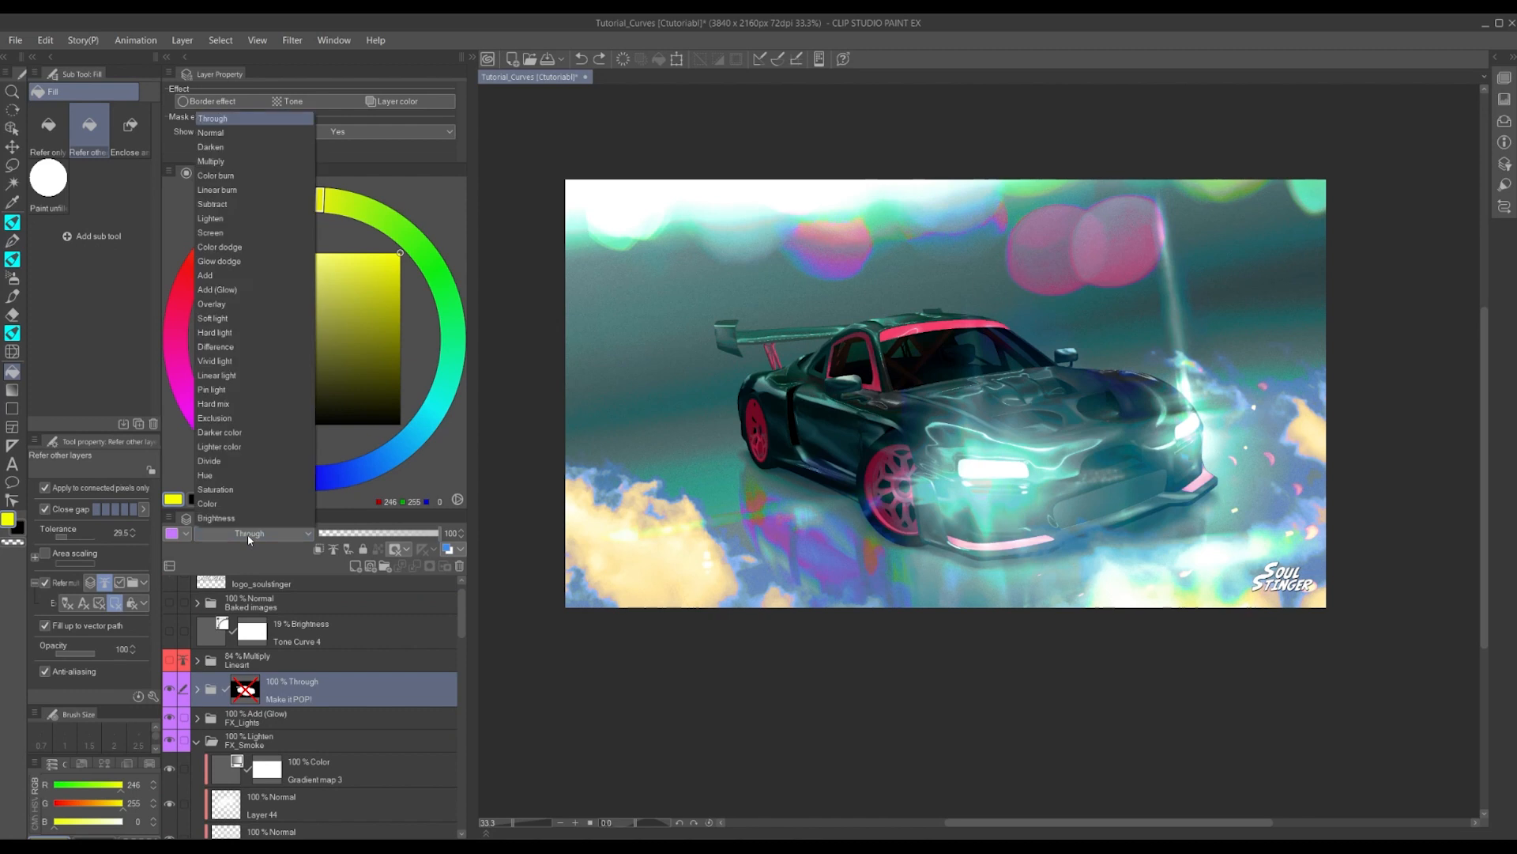
left_click(213, 133)
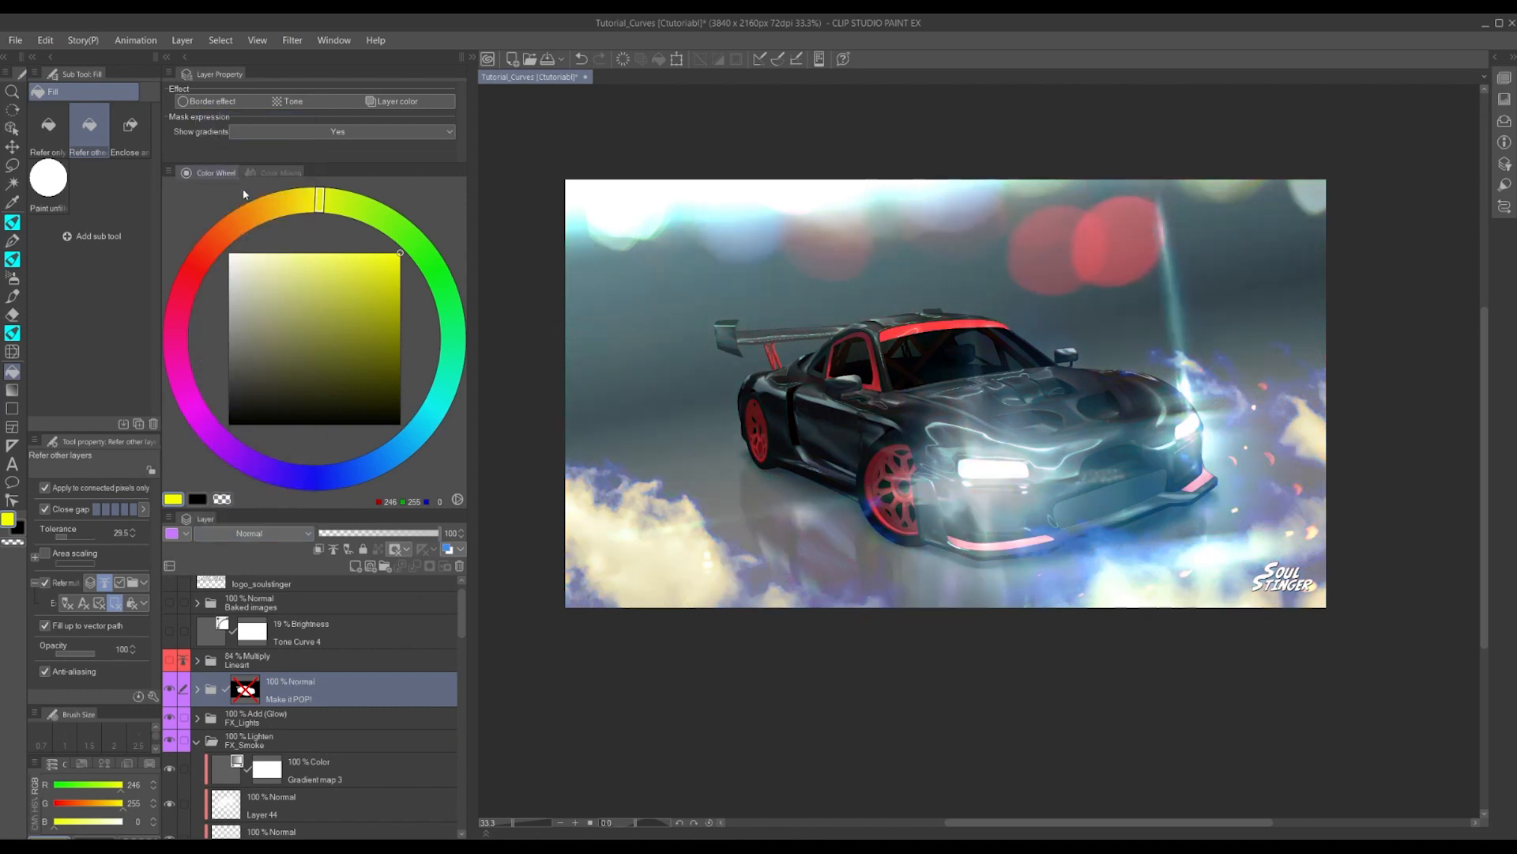
Expand the Make it POP! folder, select Tone Curve 5 Copy 2 and look over the layers beneath the folder
left_click(196, 693)
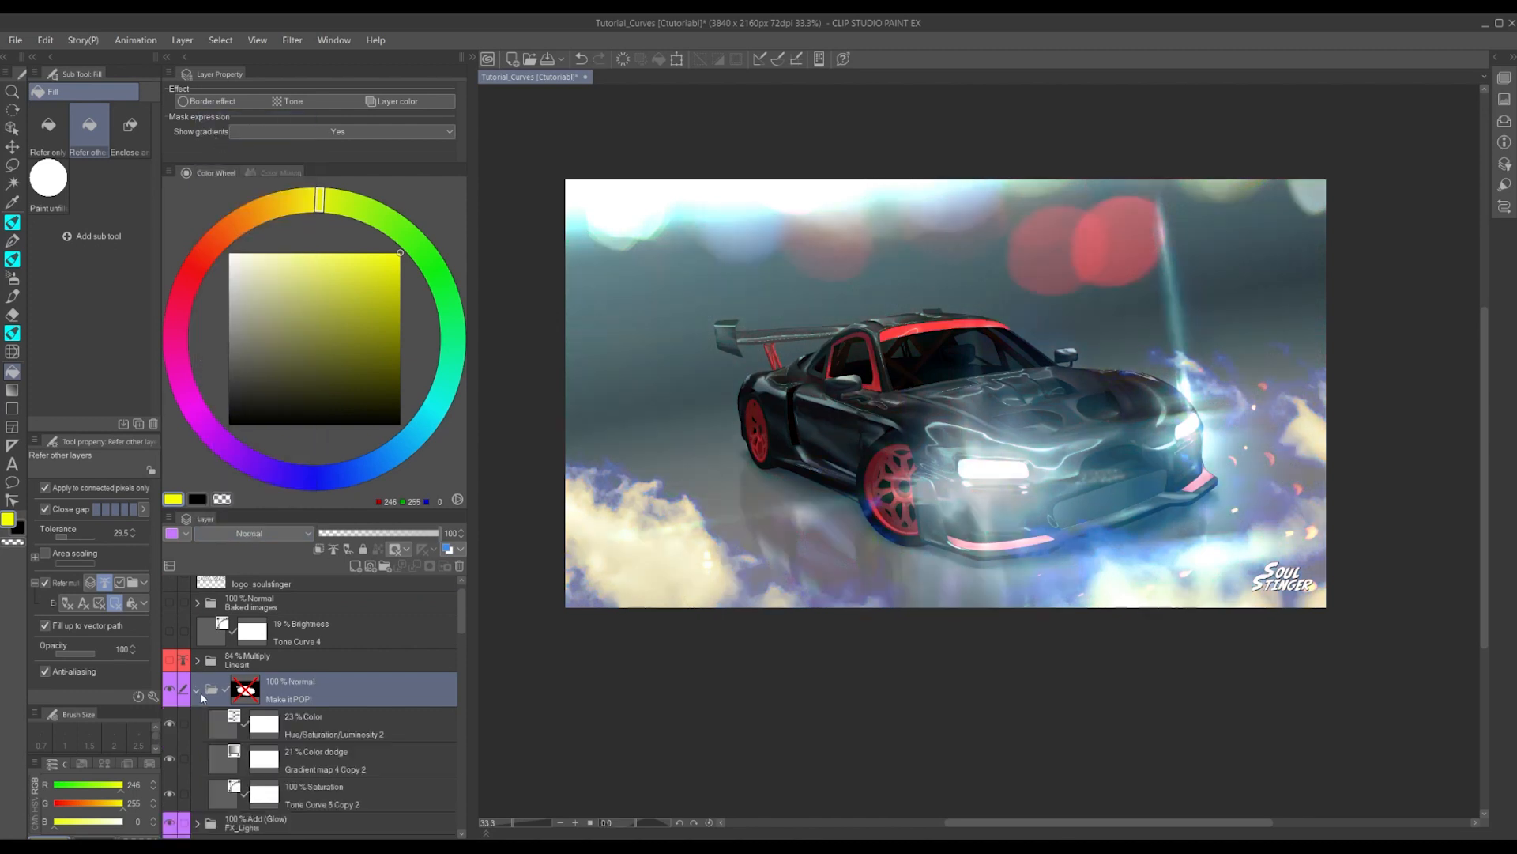
scroll(305, 706, "down", 1)
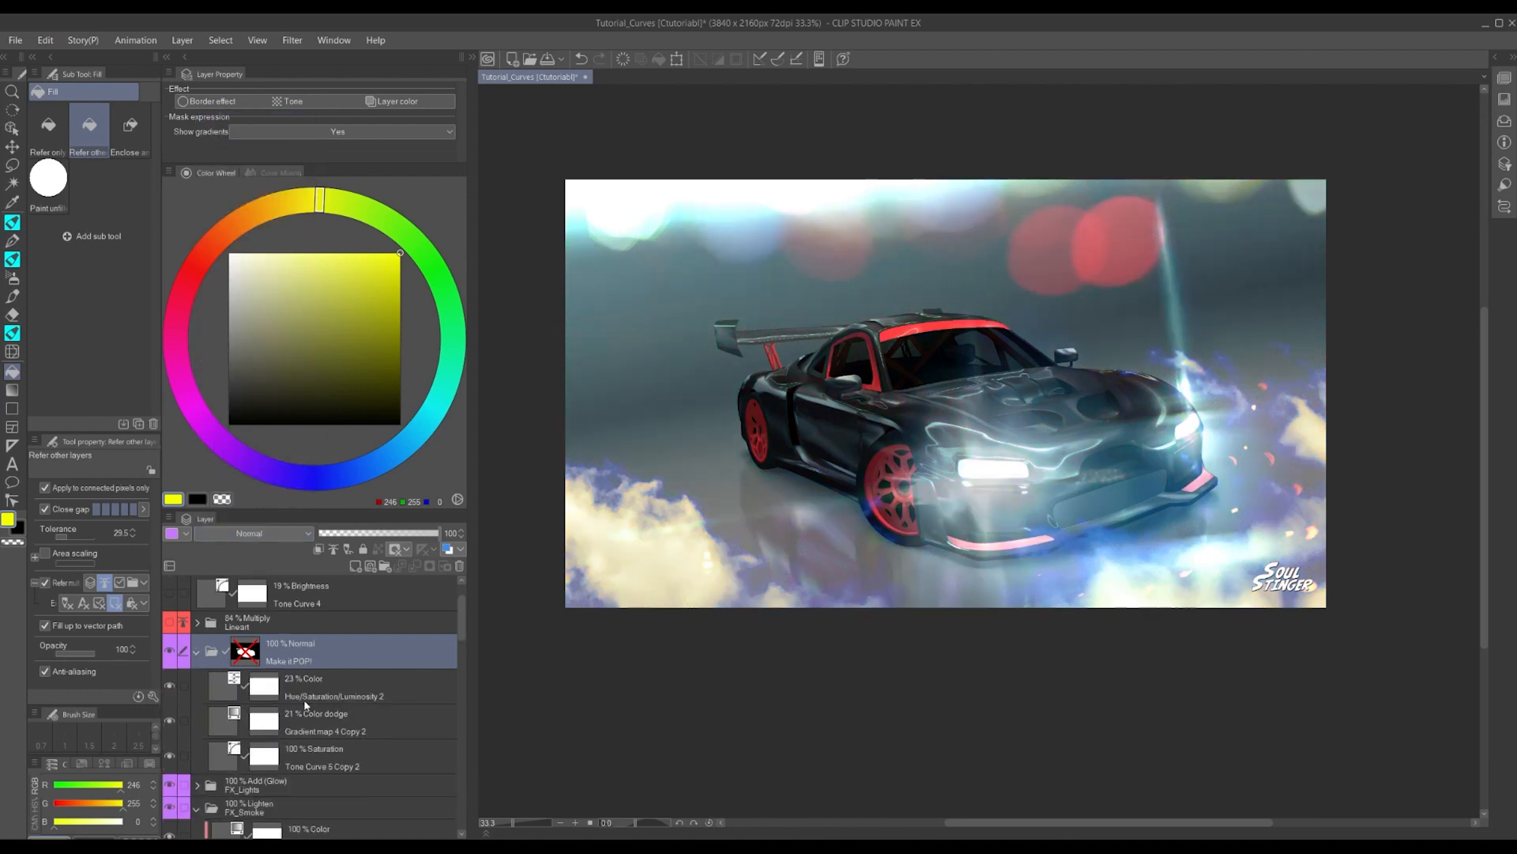
left_click(313, 759)
scroll(290, 678, "down", 1)
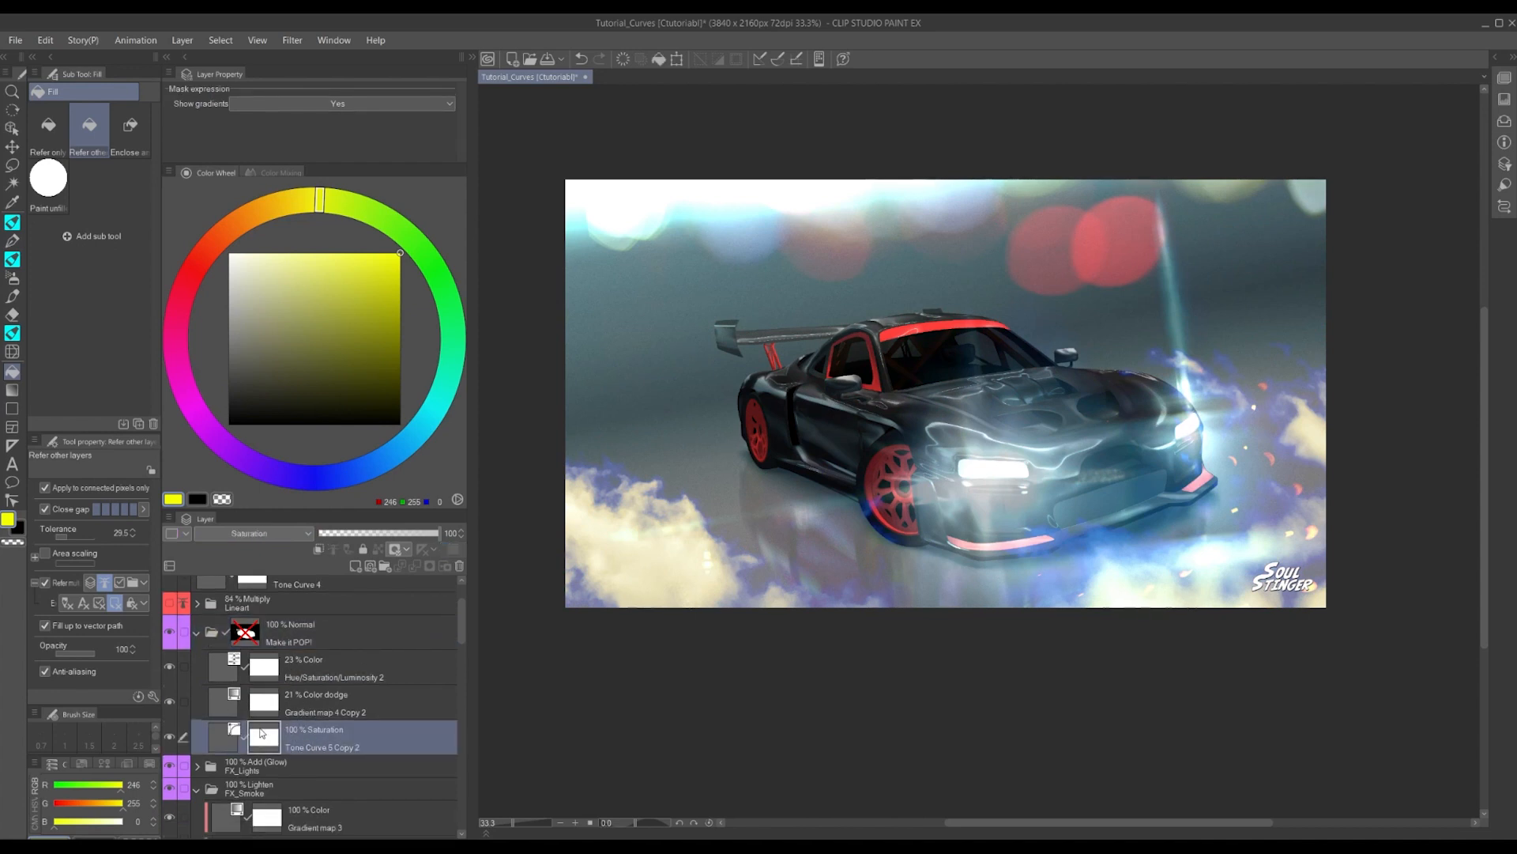
scroll(283, 743, "down", 5)
scroll(283, 711, "up", 5)
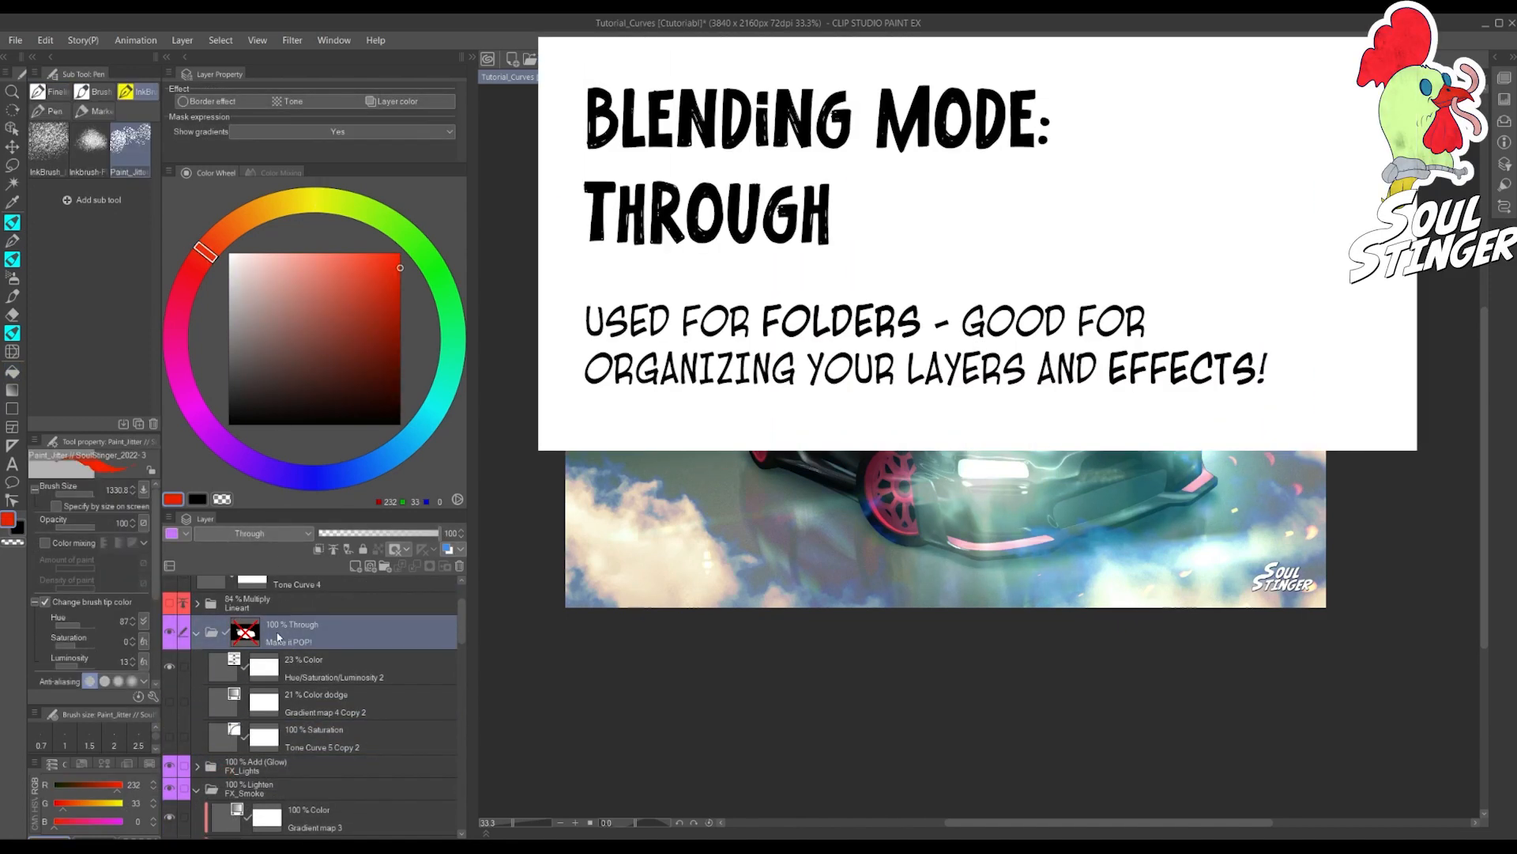
Review the Make it POP! folder's contents and neighbouring layers, leaving the folder collapsed
left_click(198, 632)
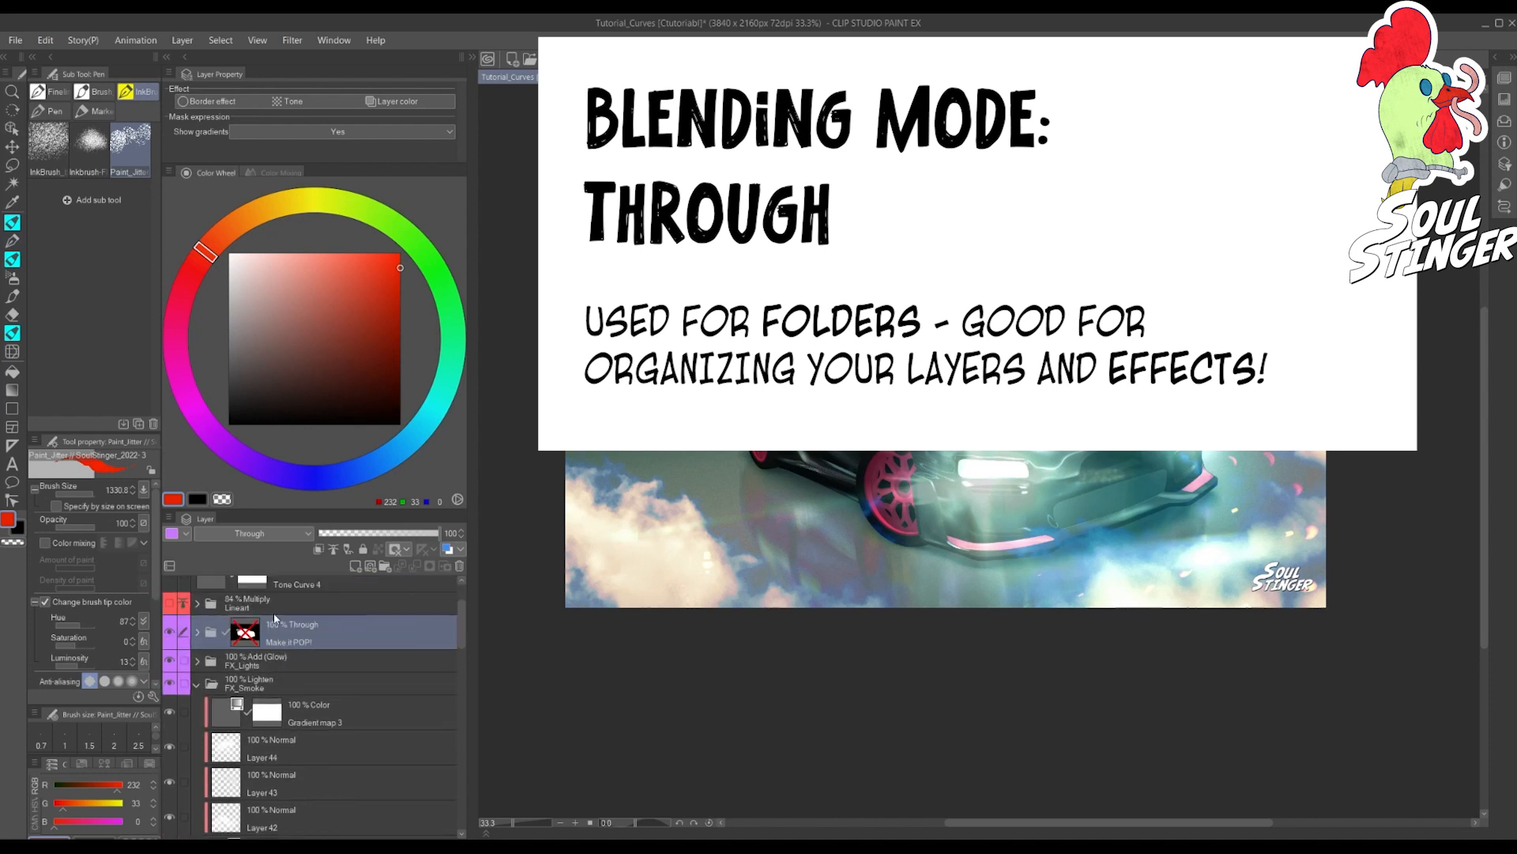
scroll(281, 695, "down", 2)
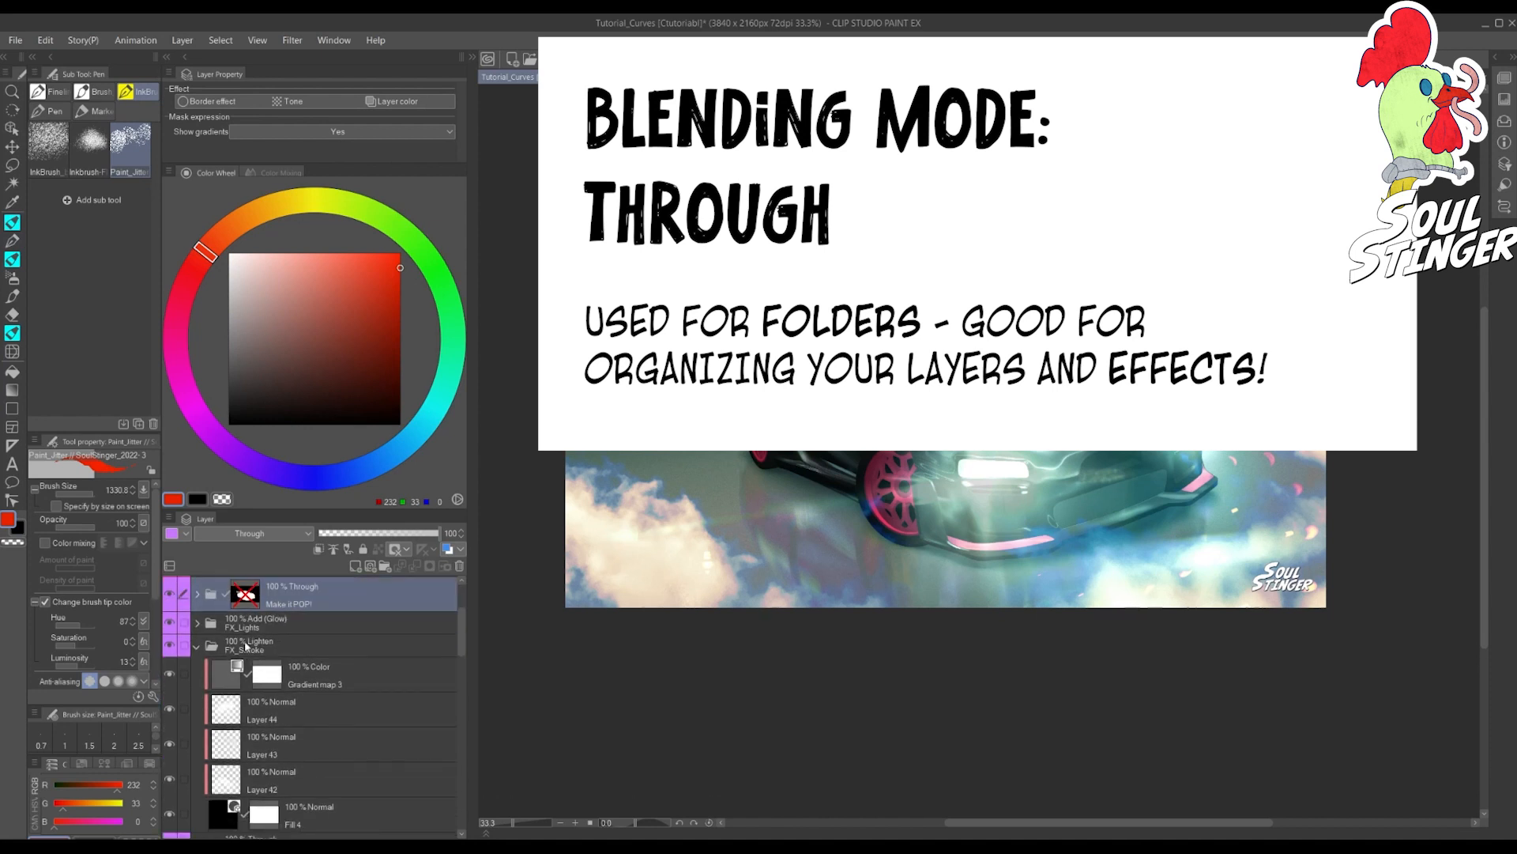
scroll(260, 677, "up", 2)
left_click(197, 632)
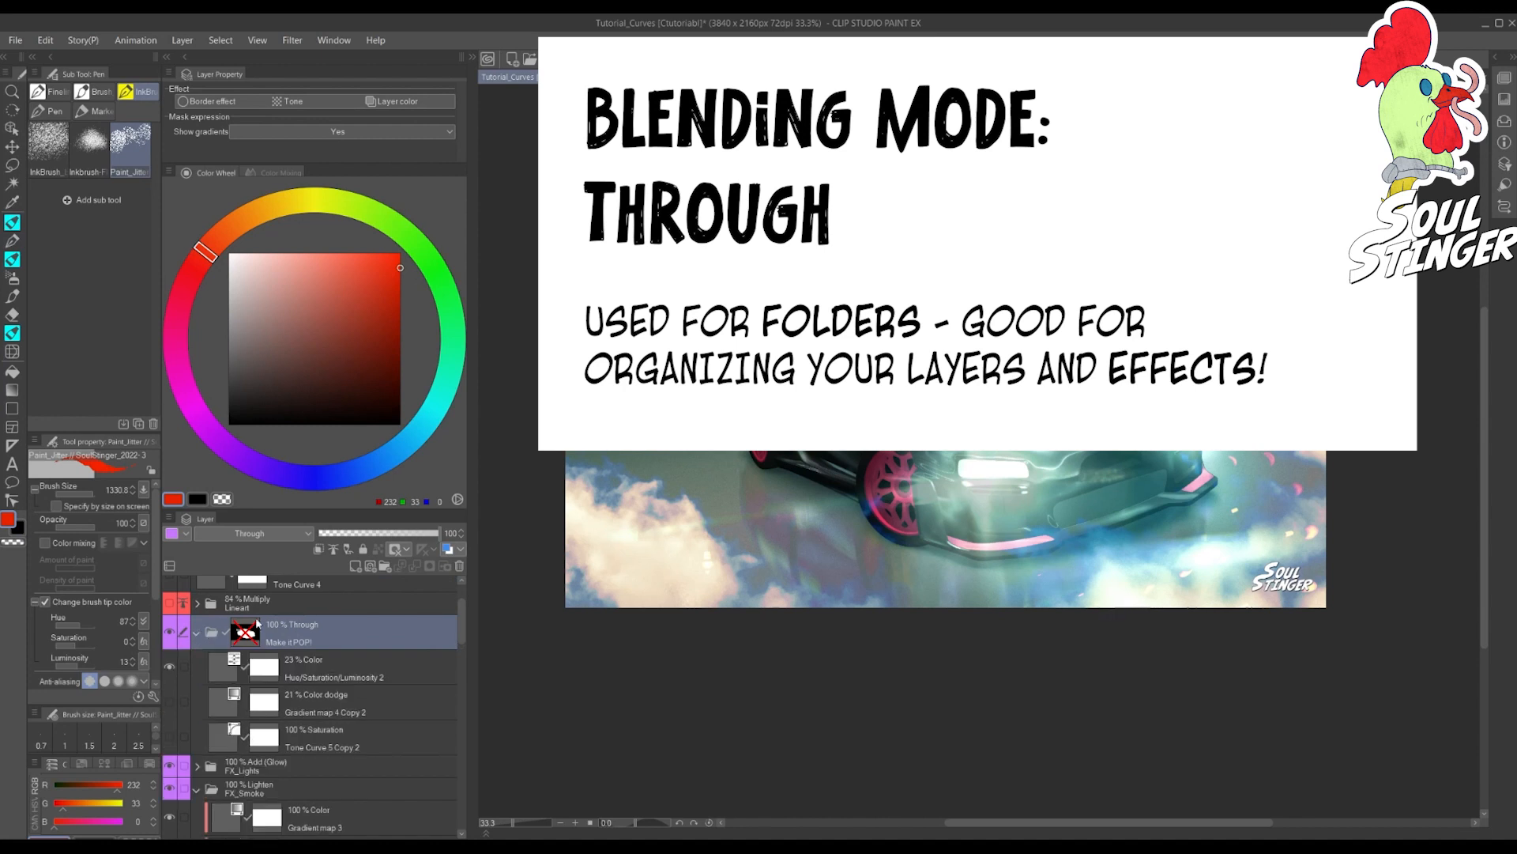
left_click(198, 632)
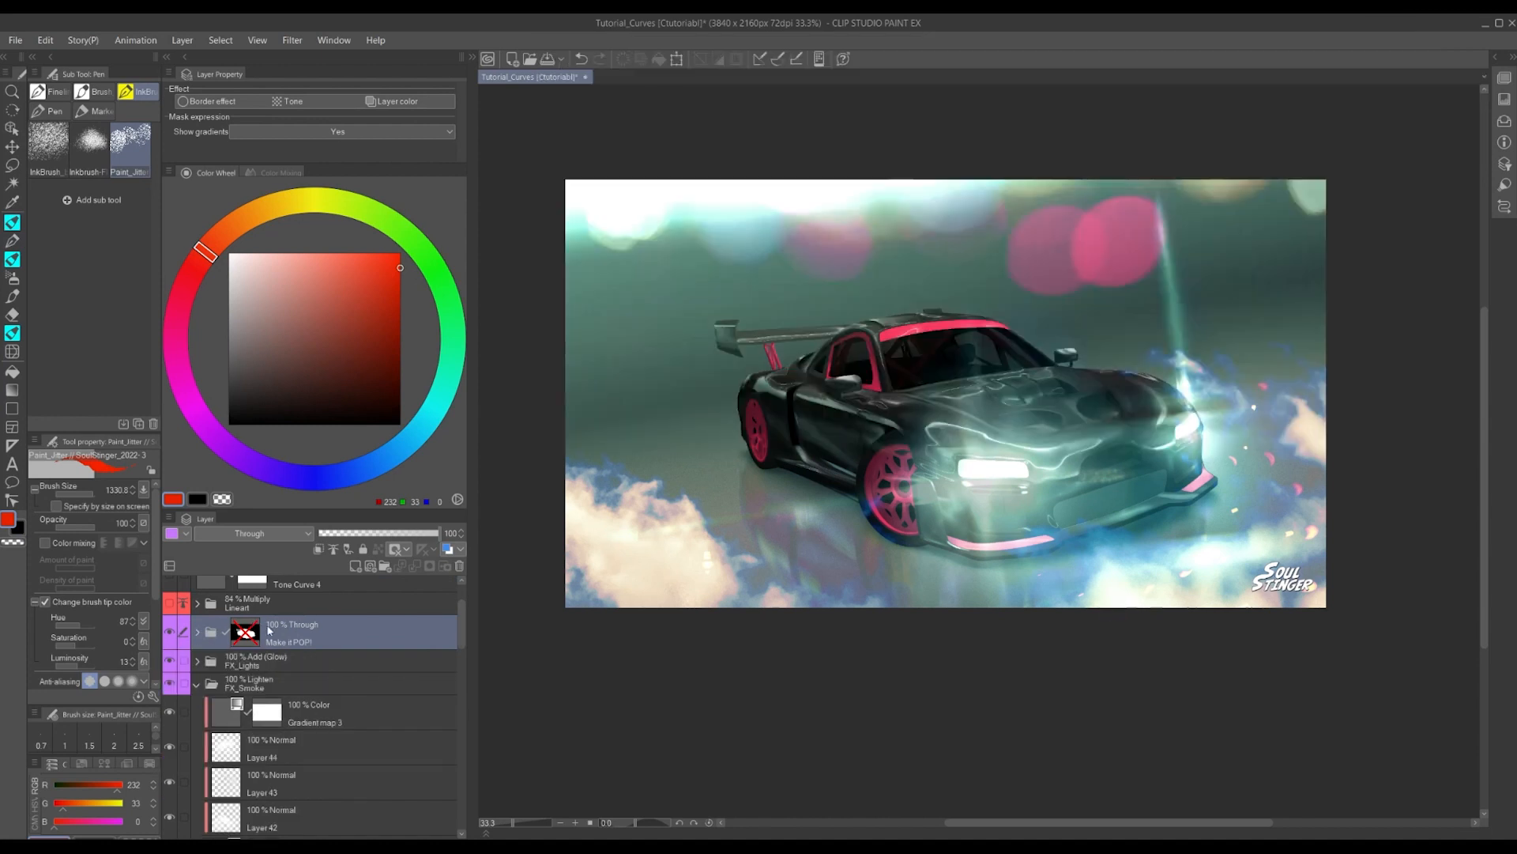
scroll(300, 632, "up", 3)
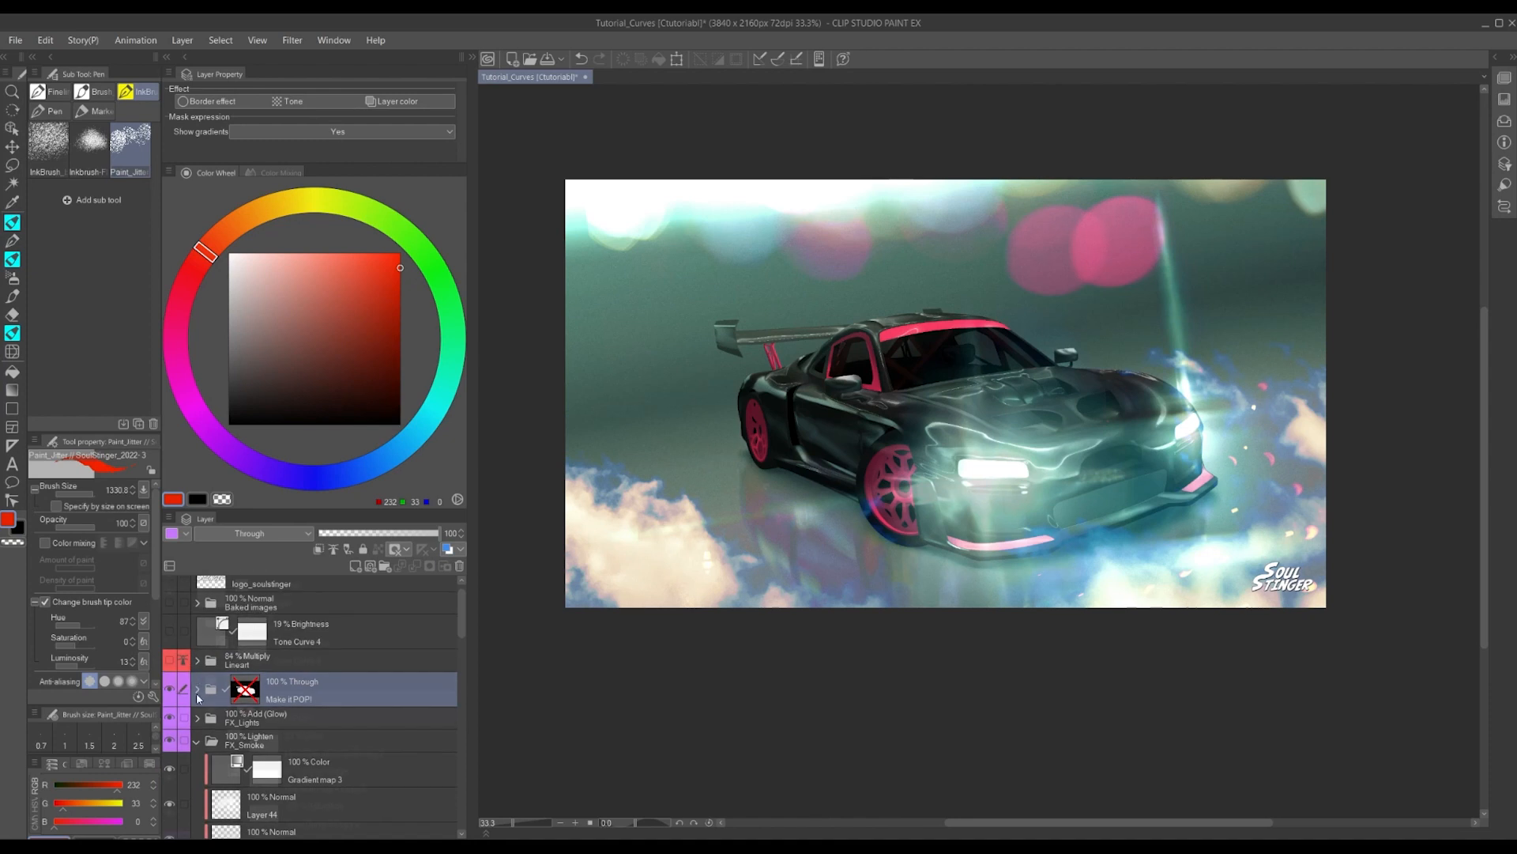
scroll(197, 698, "up", 1)
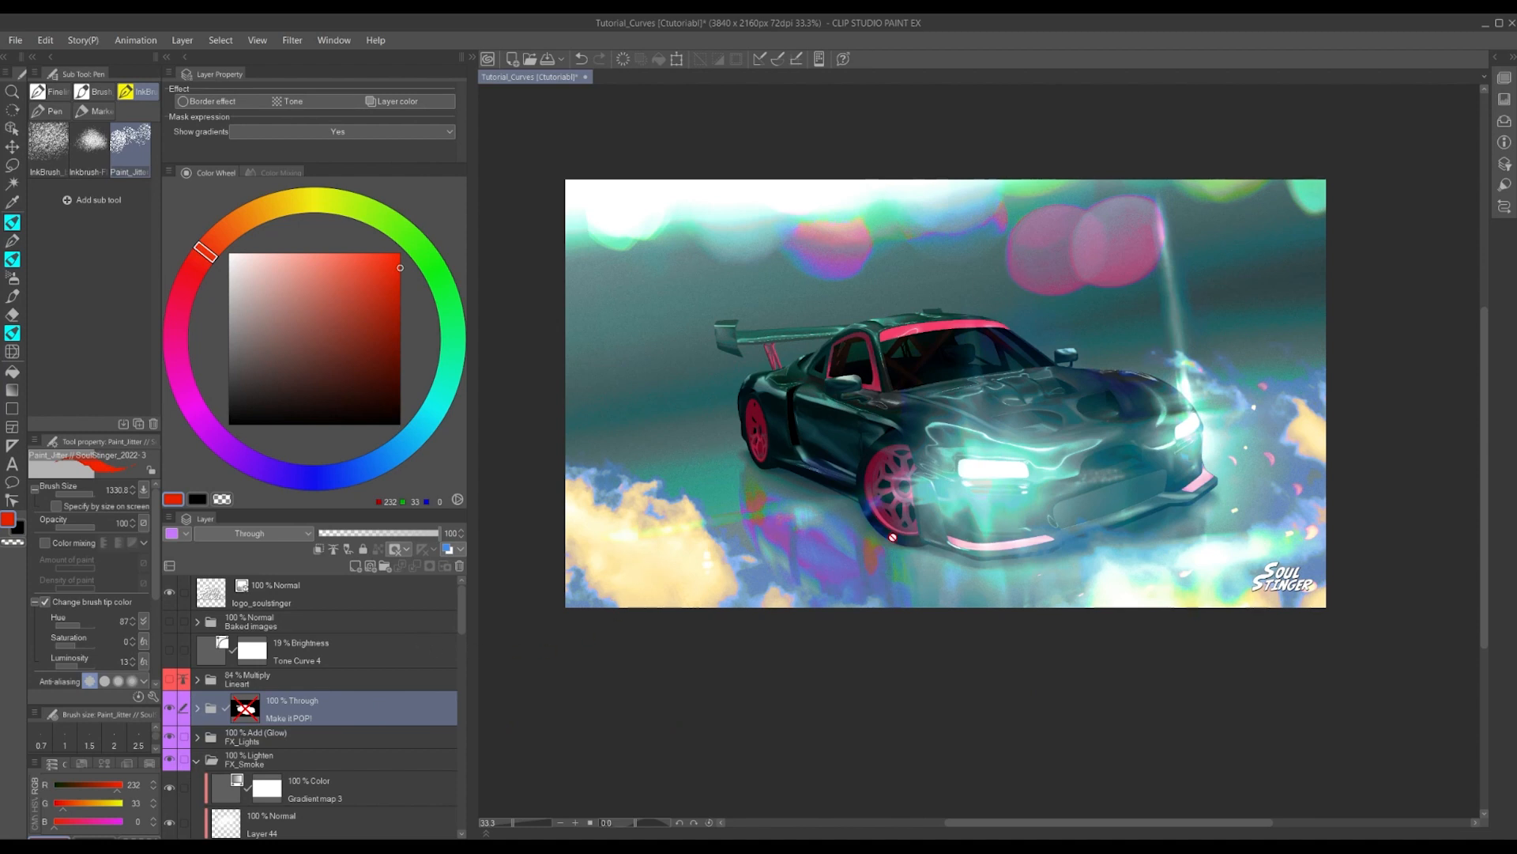
Switch to the Operation tool and compare the image with the Hue/Saturation/Luminosity 2 layer hidden and shown
key("o")
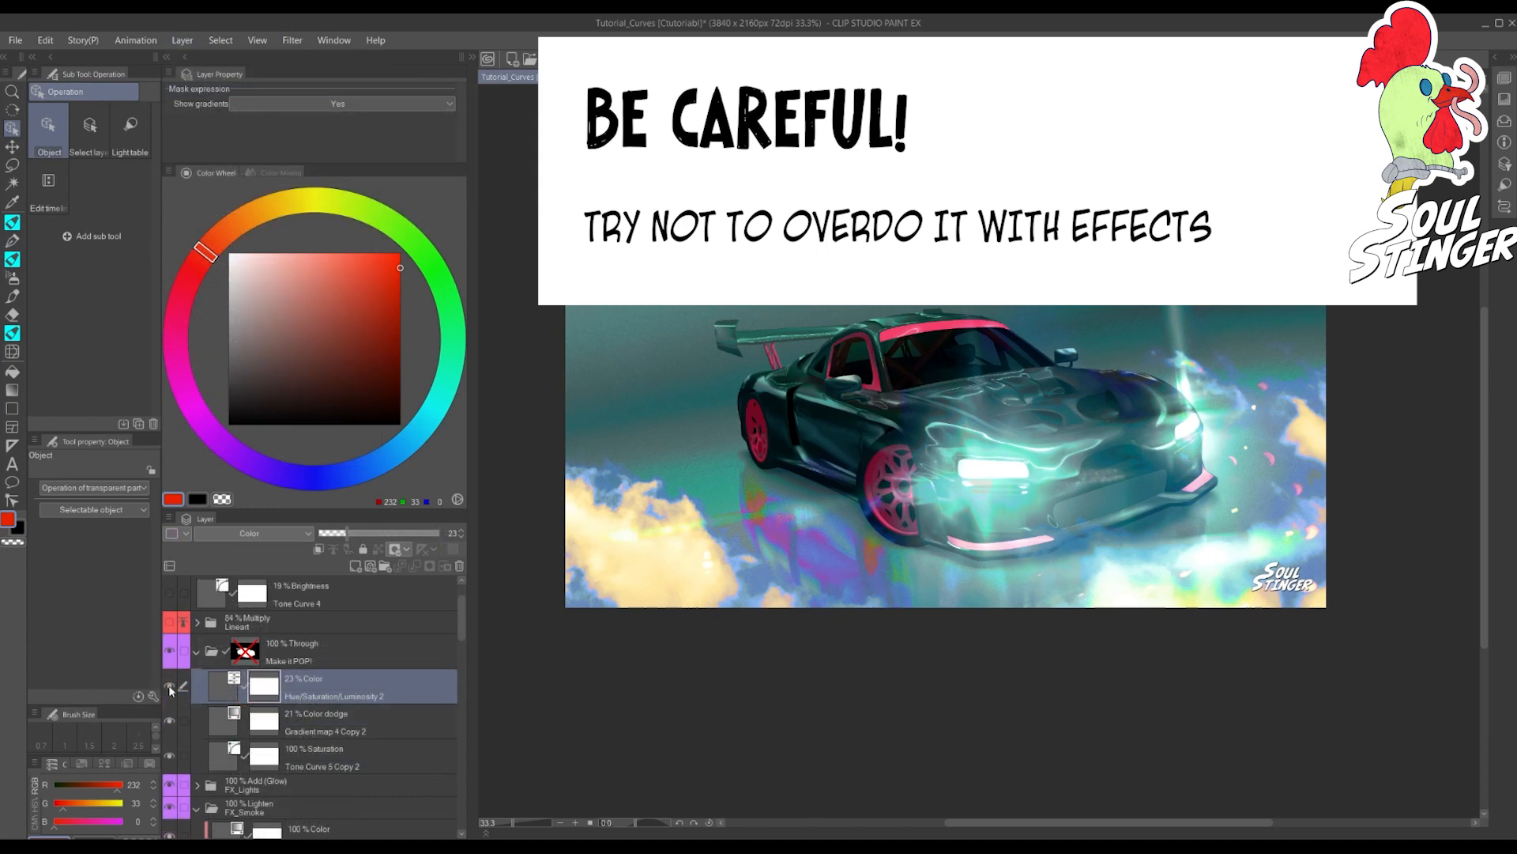
left_click(169, 689)
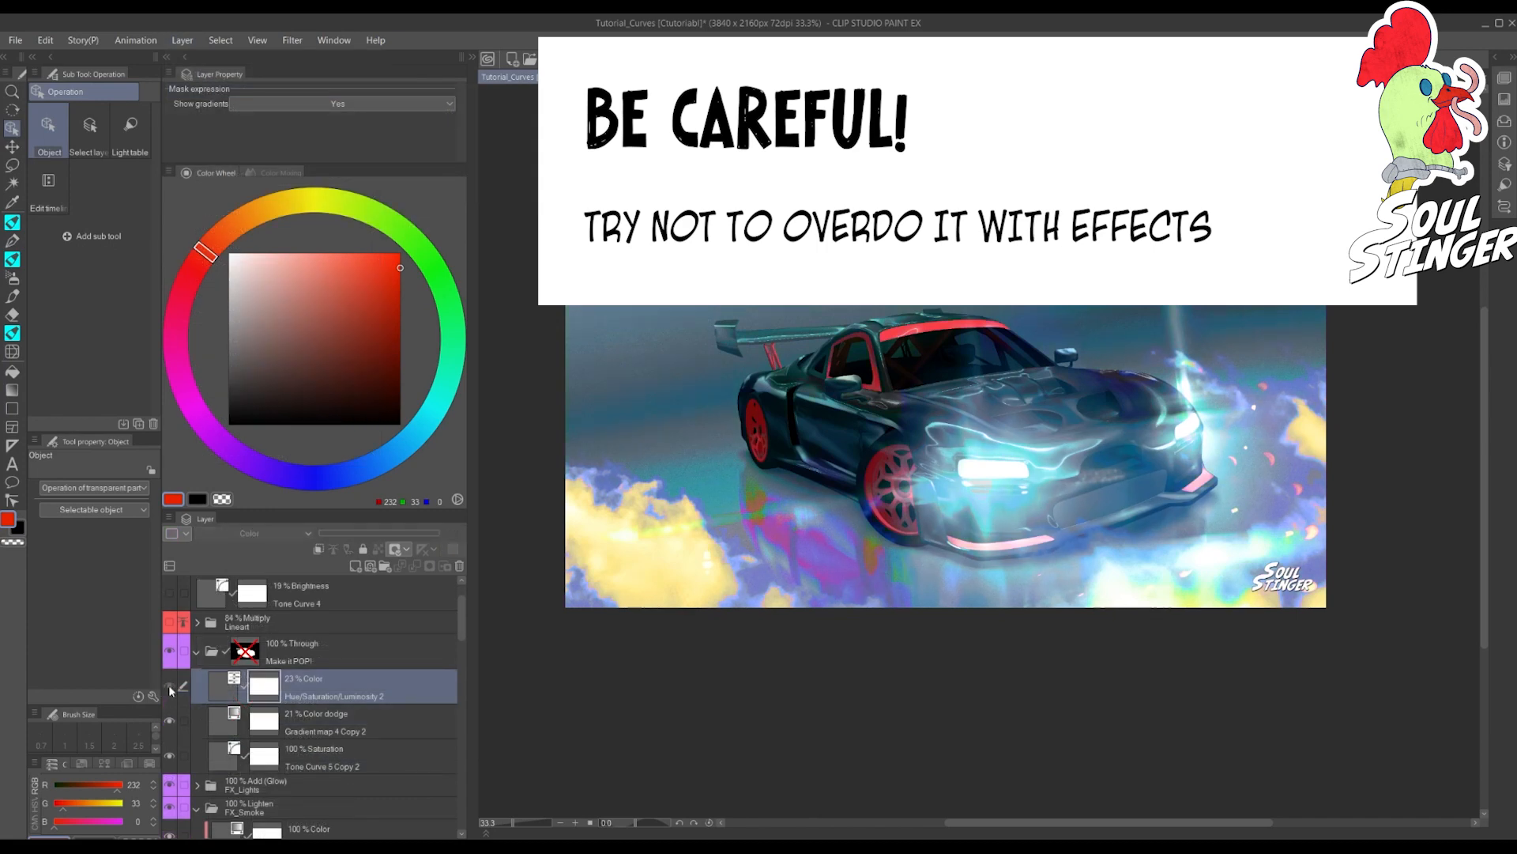
left_click(170, 689)
Raise the Hue/Saturation/Luminosity 2 layer's opacity to 100, test a hue of 49, and set hue to about -10 and saturation to 2
left_click_drag(391, 535, 464, 532)
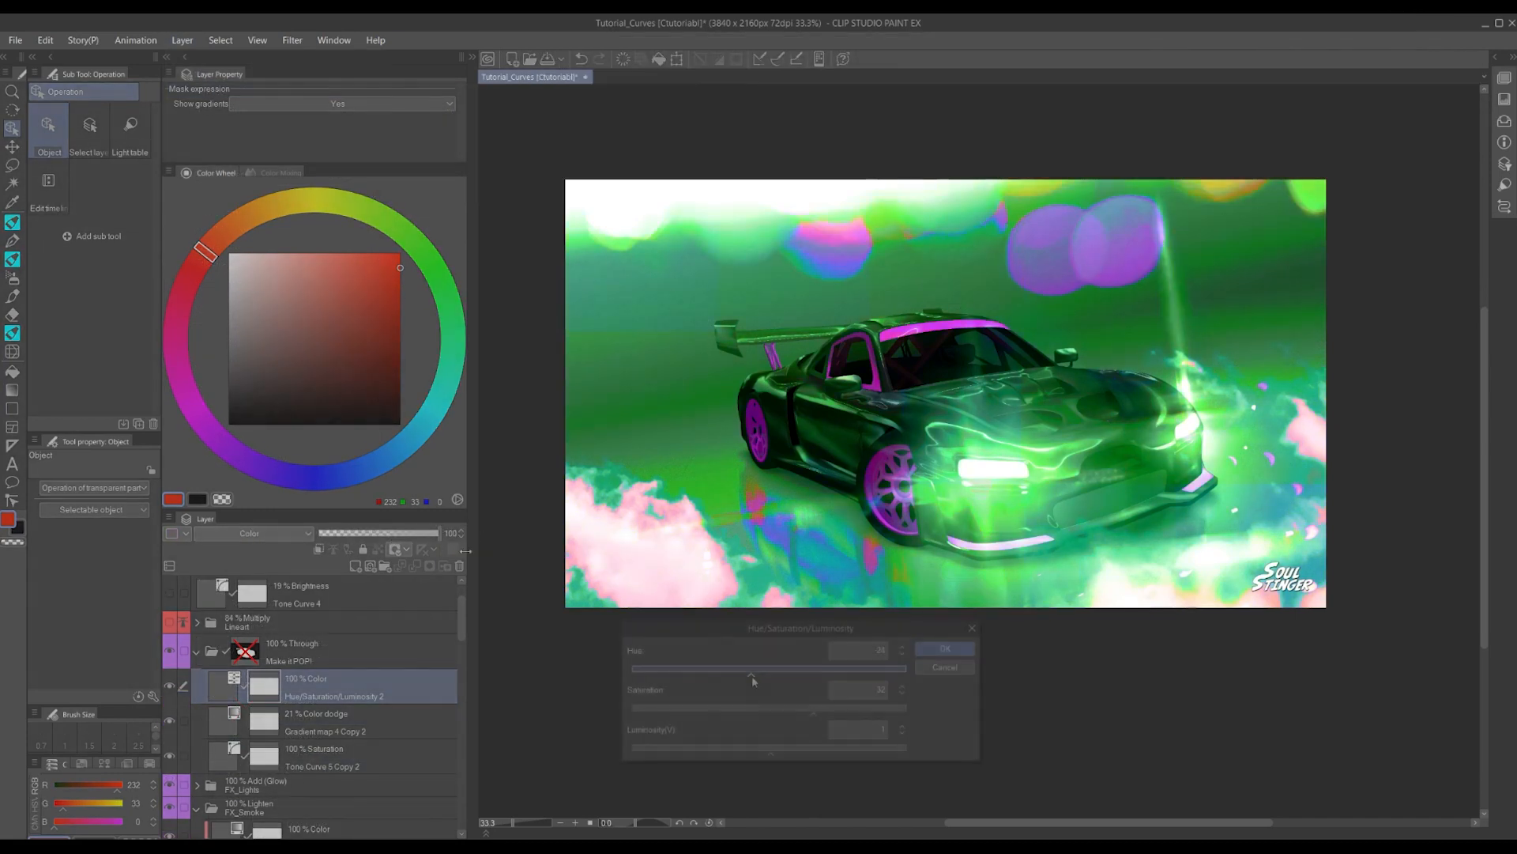
left_click_drag(751, 672, 791, 670)
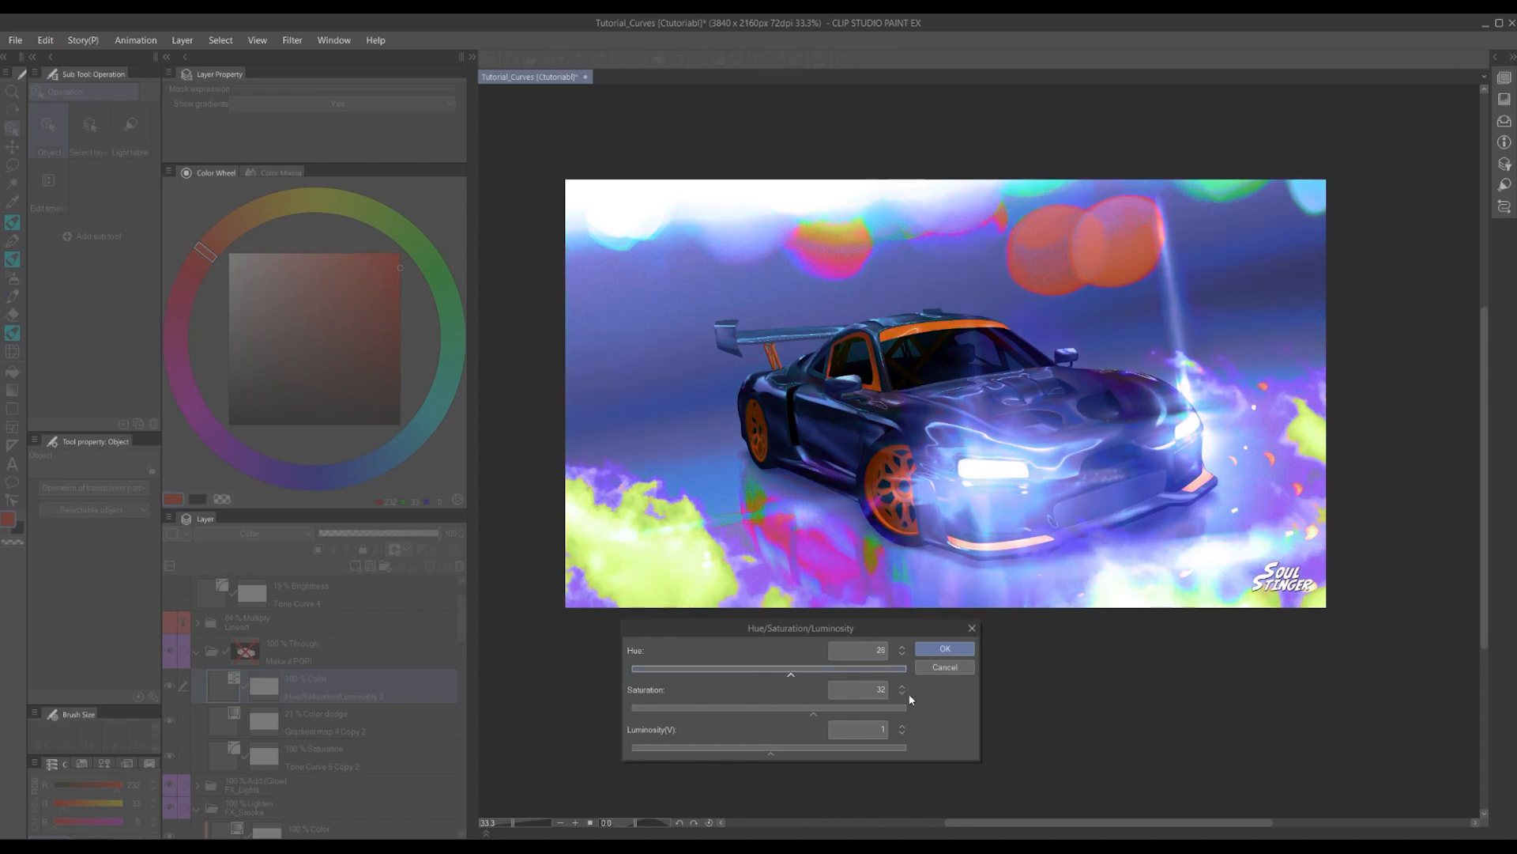
left_click_drag(781, 671, 805, 677)
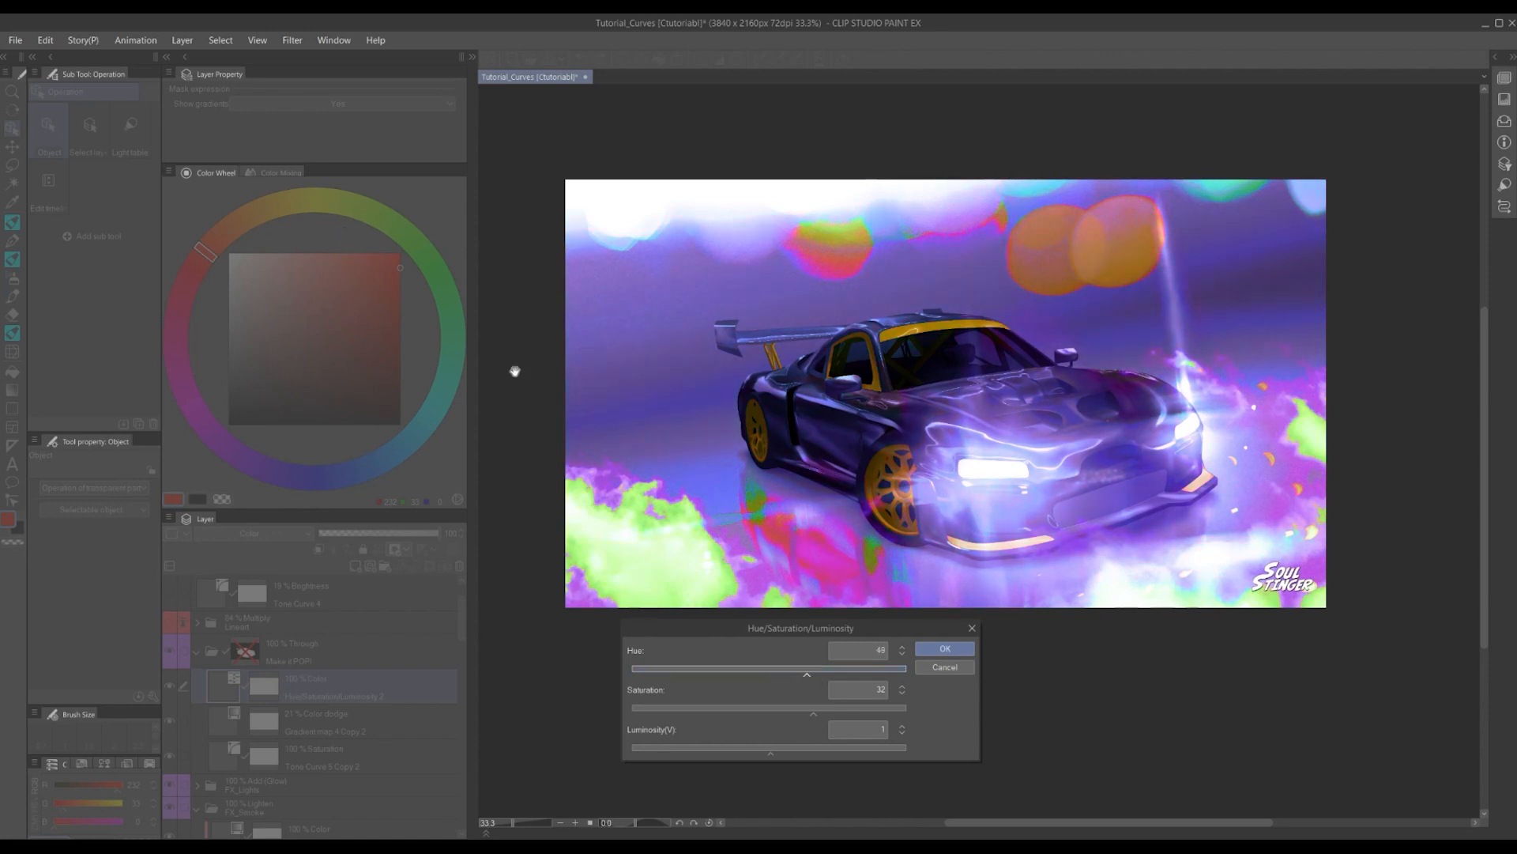
left_click_drag(780, 708, 732, 679)
left_click(945, 648)
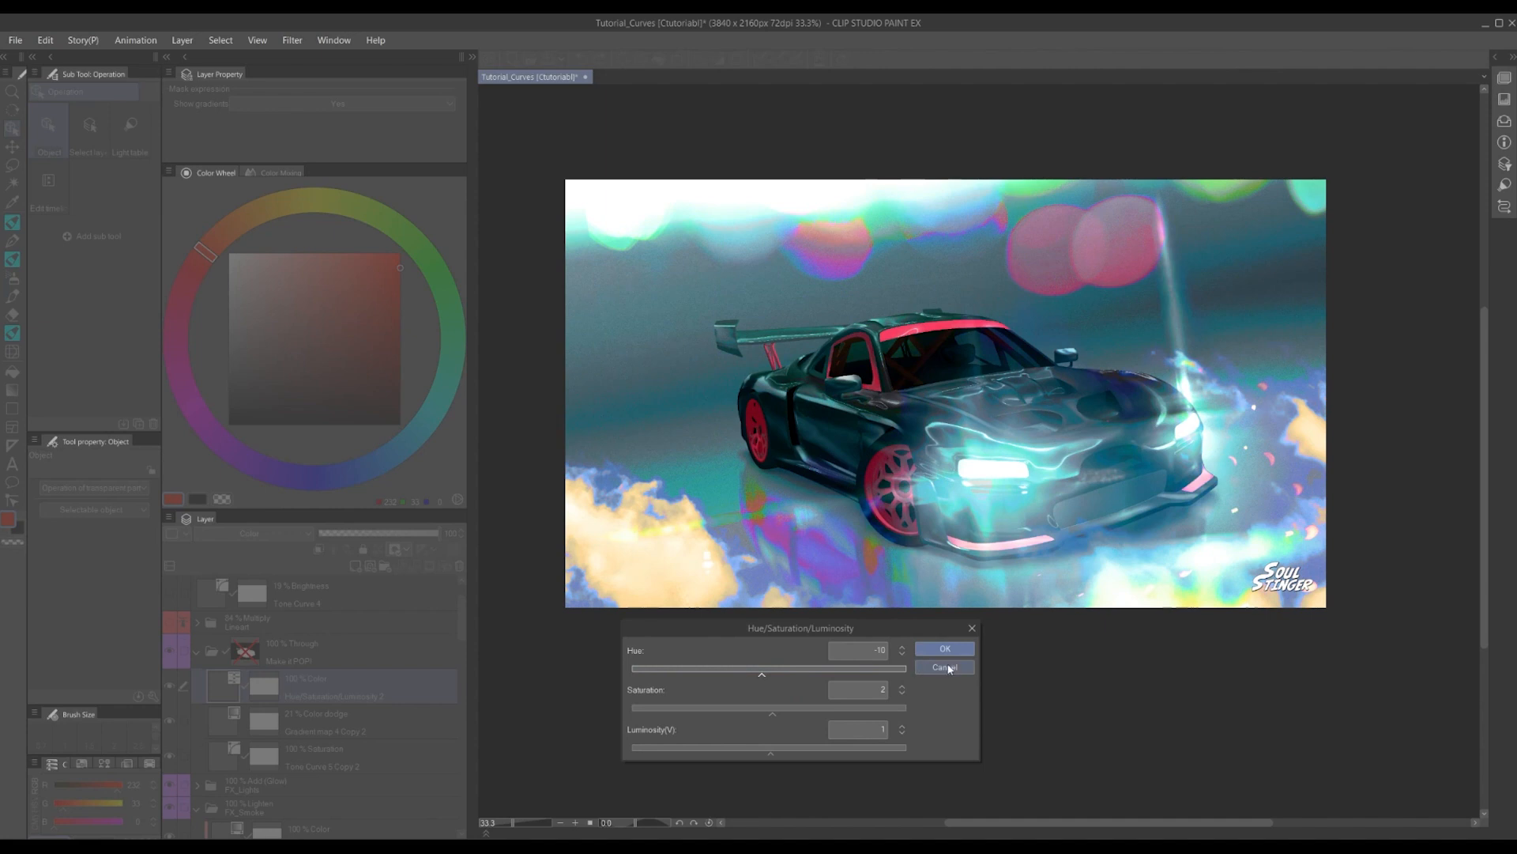
Lower the Hue/Saturation/Luminosity 2 layer's opacity to 16 and hide the layer
left_click_drag(389, 534, 350, 535)
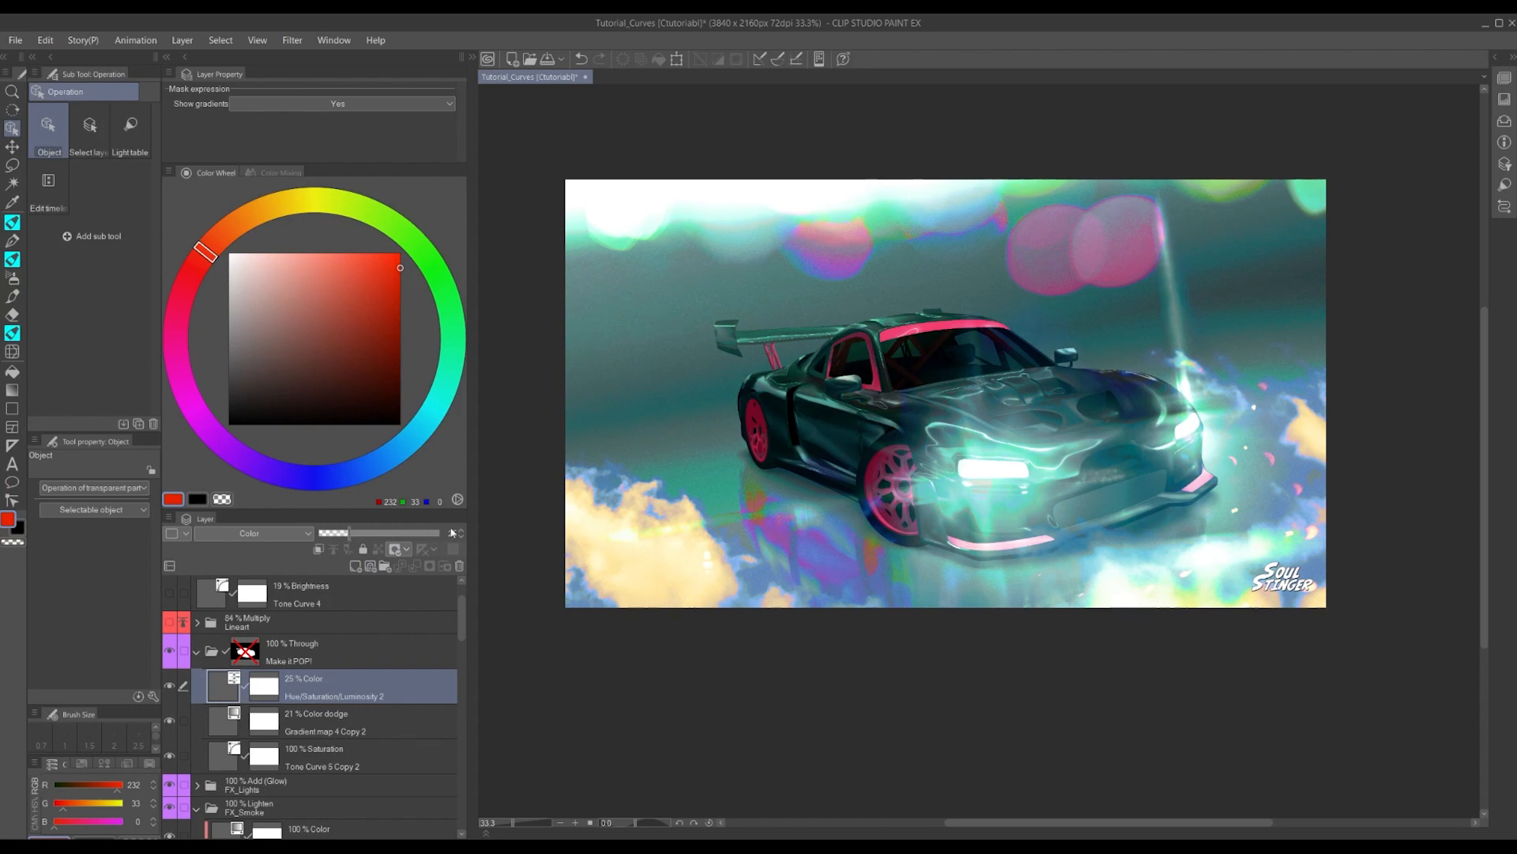
mouse_move(334, 538)
left_mouse_down()
mouse_move(481, 512)
mouse_move(339, 544)
left_mouse_up()
left_click(169, 686)
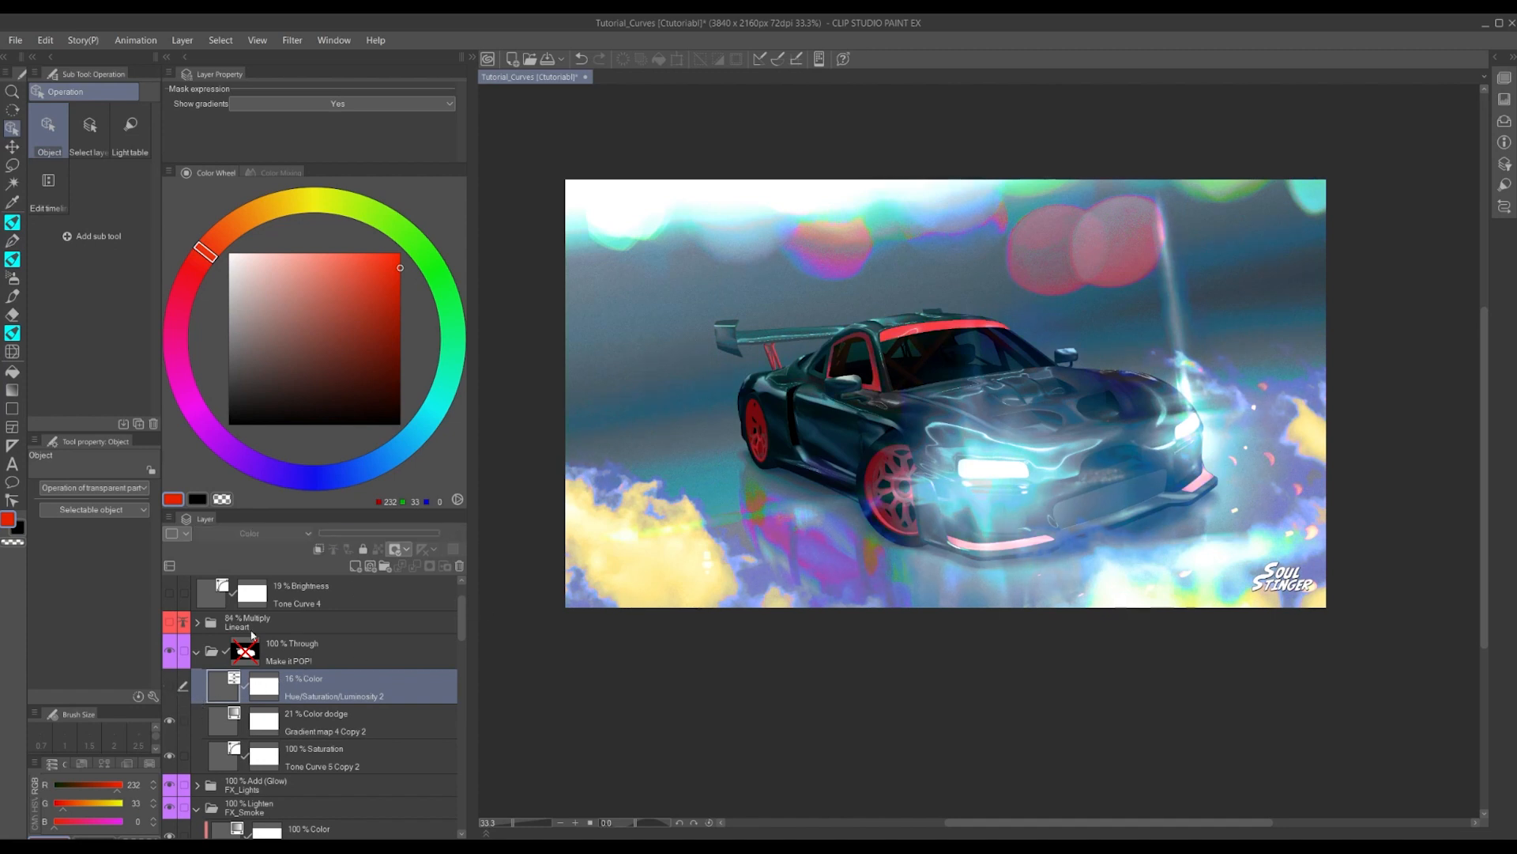
Raise the Gradient map 4 Copy 2 layer's opacity to 99 and review its gradient sets, keeping the Sky set and current gradient
left_click(294, 721)
left_click_drag(372, 532, 440, 535)
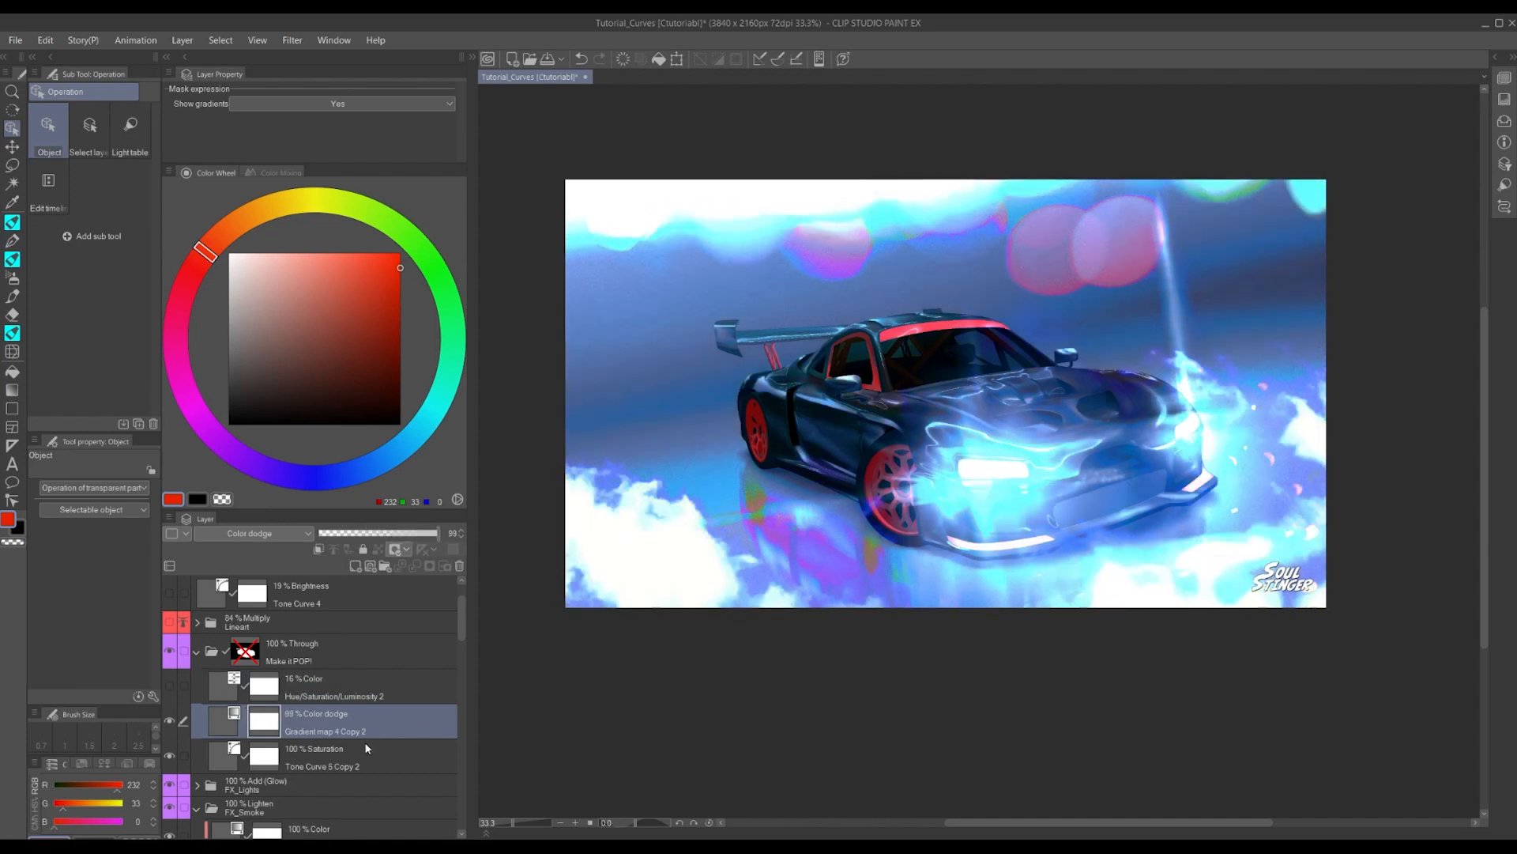
double_click(211, 718)
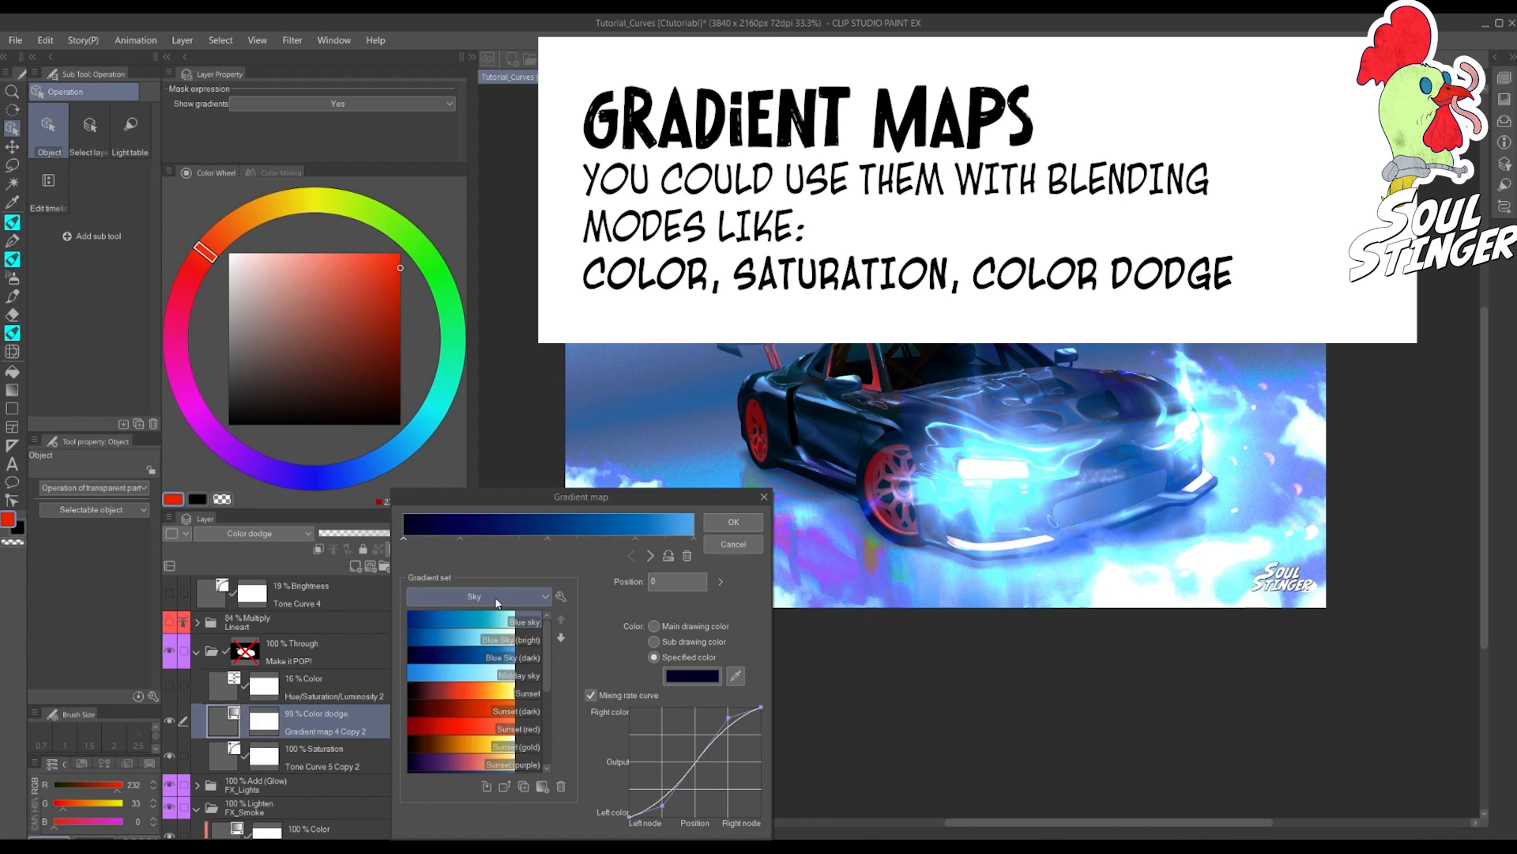
left_click(474, 598)
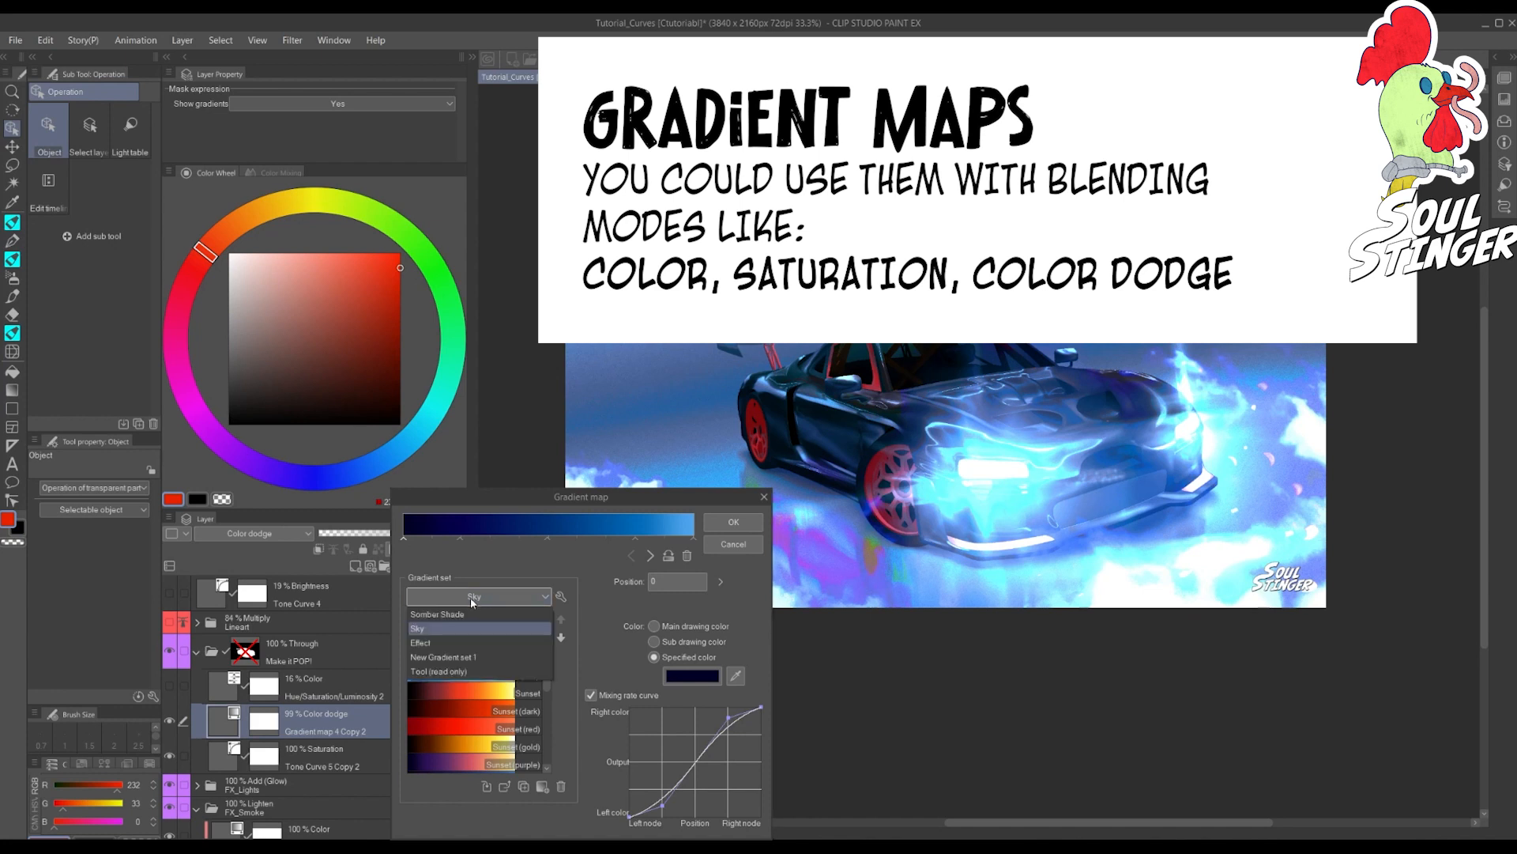
left_click(490, 628)
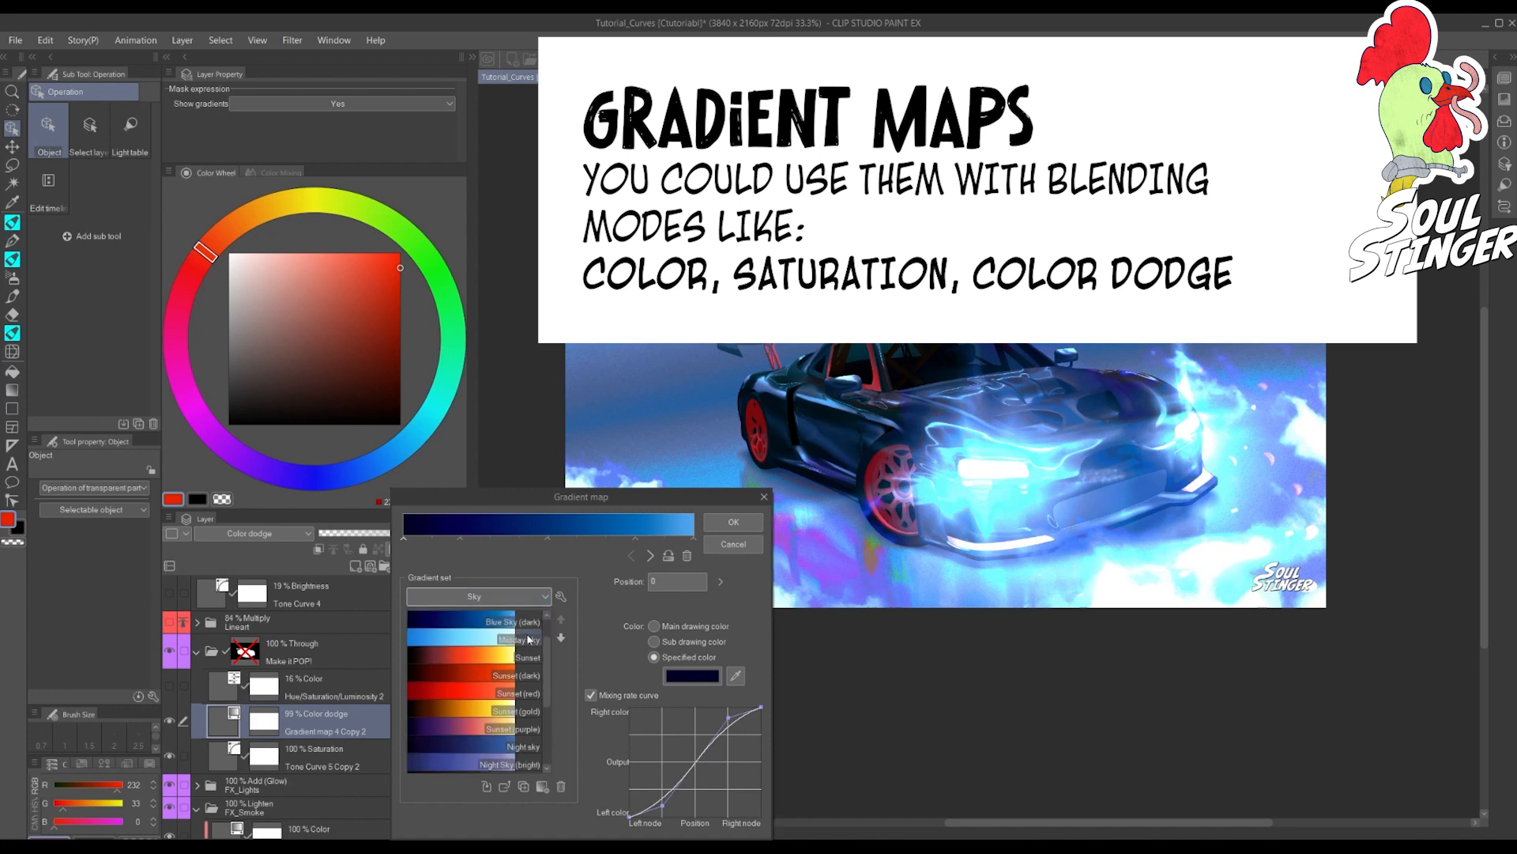
scroll(517, 632, "up", 1)
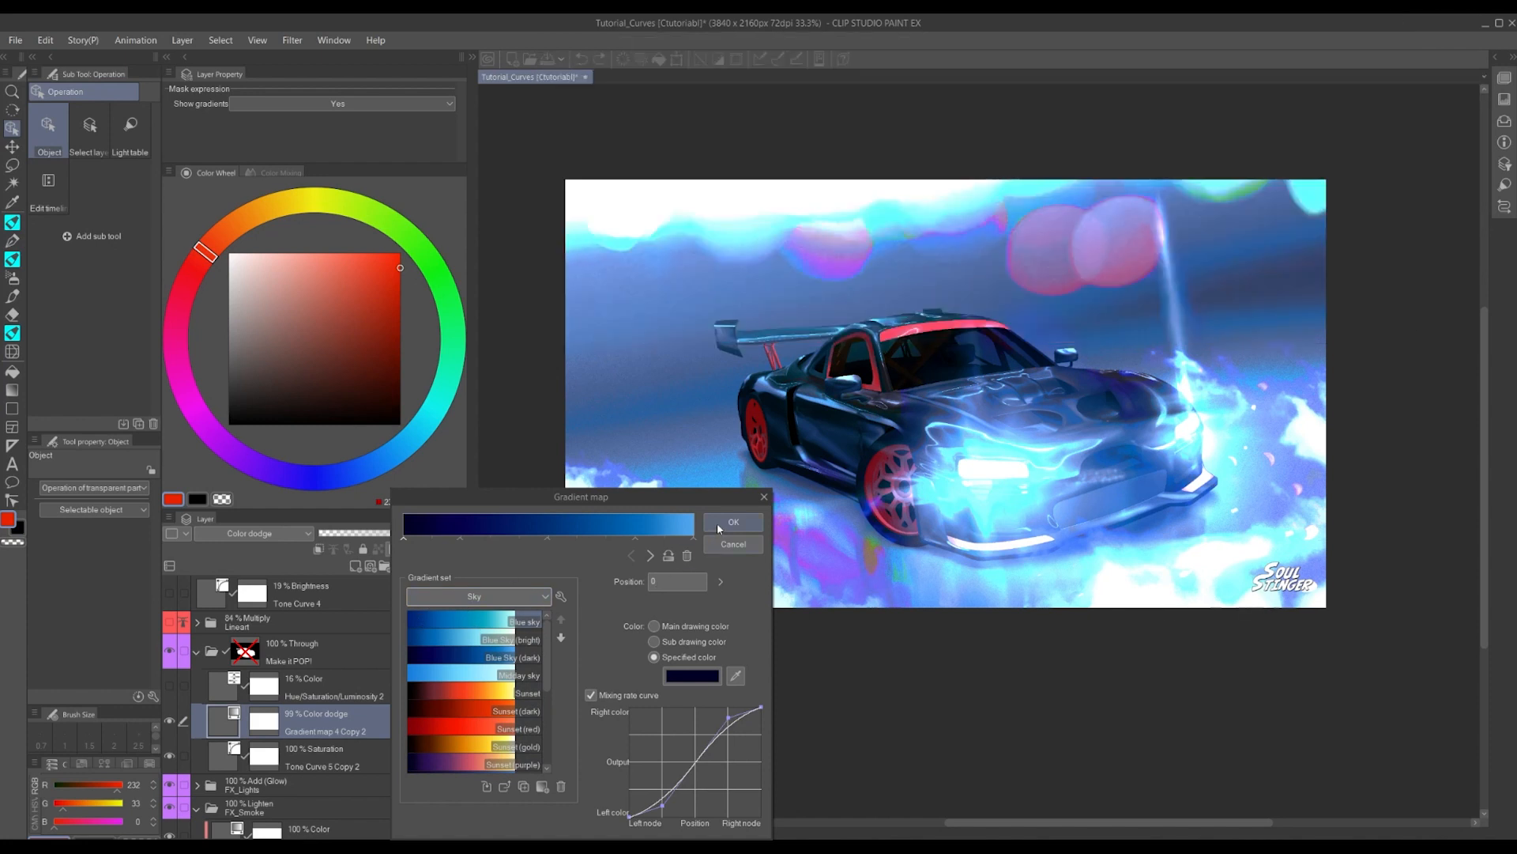
left_click(717, 523)
Add a Gradient map correction layer above Gradient map 4 Copy 2 with the default black-to-white gradient
left_click(182, 40)
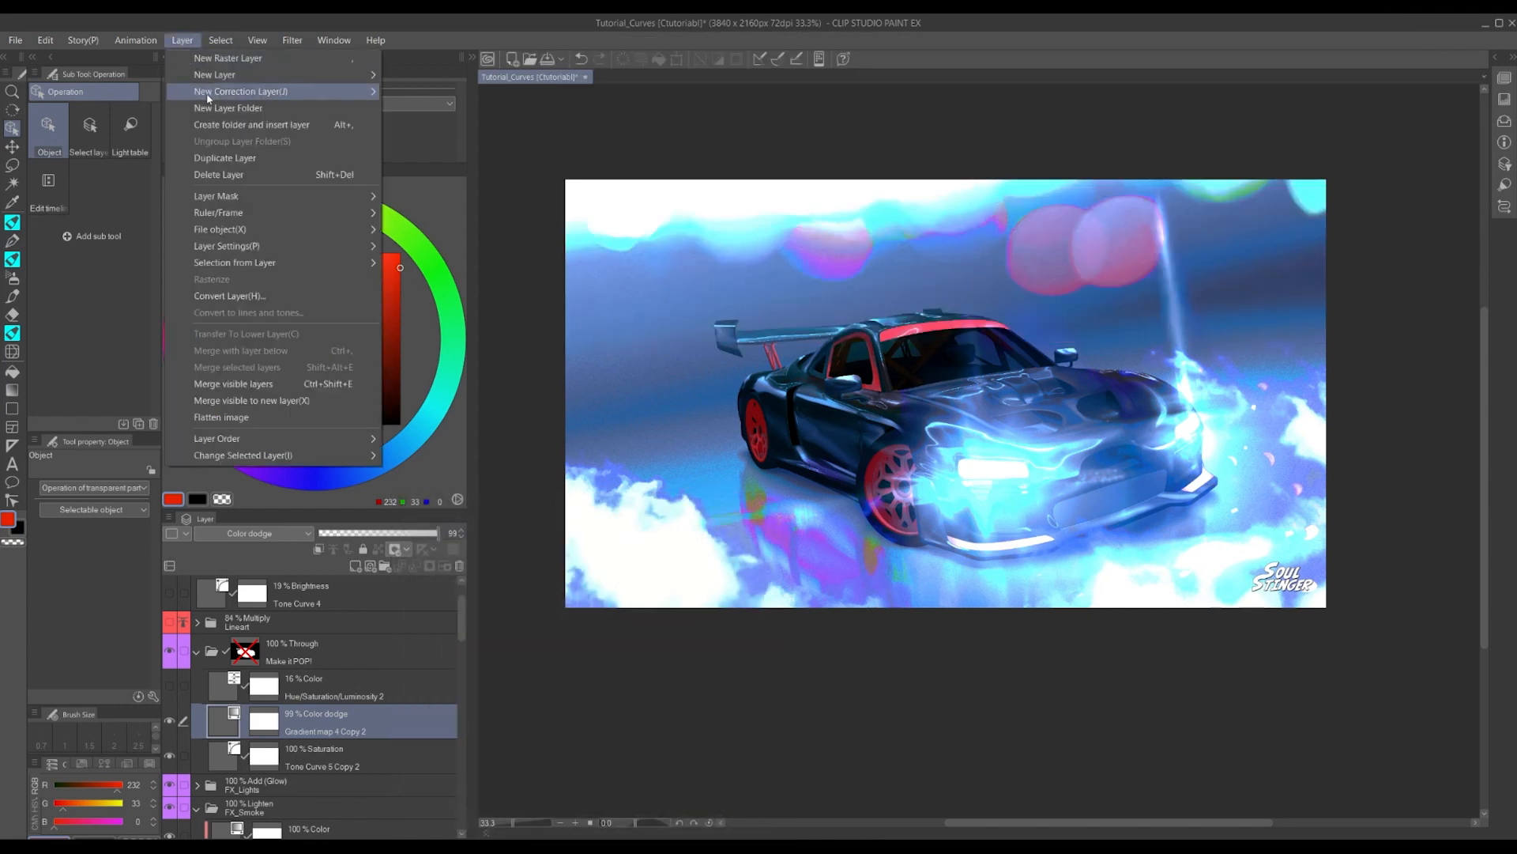
mouse_move(208, 92)
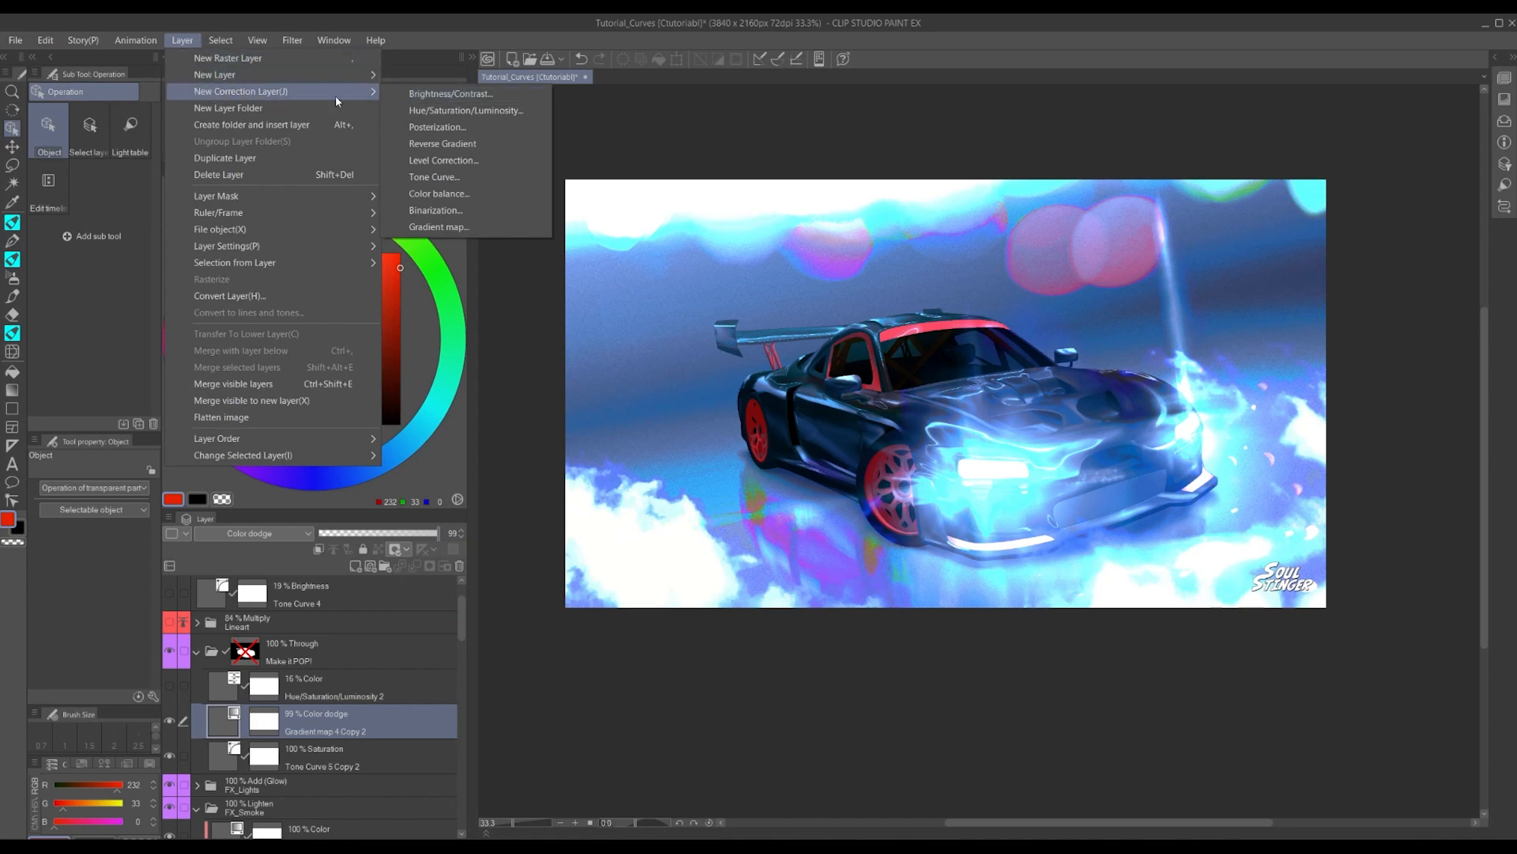
left_click(436, 230)
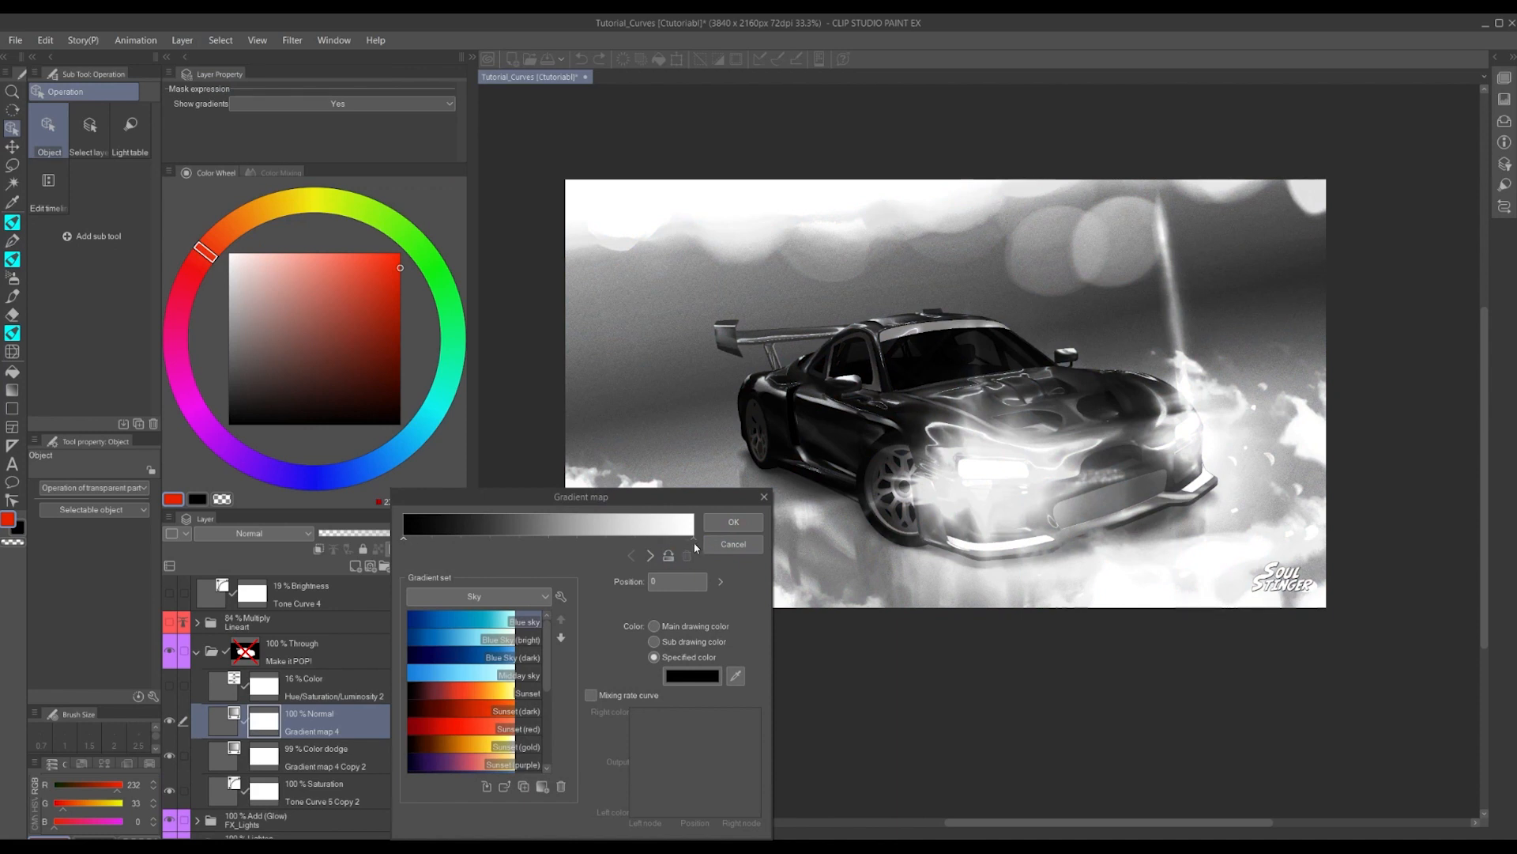
left_click(733, 522)
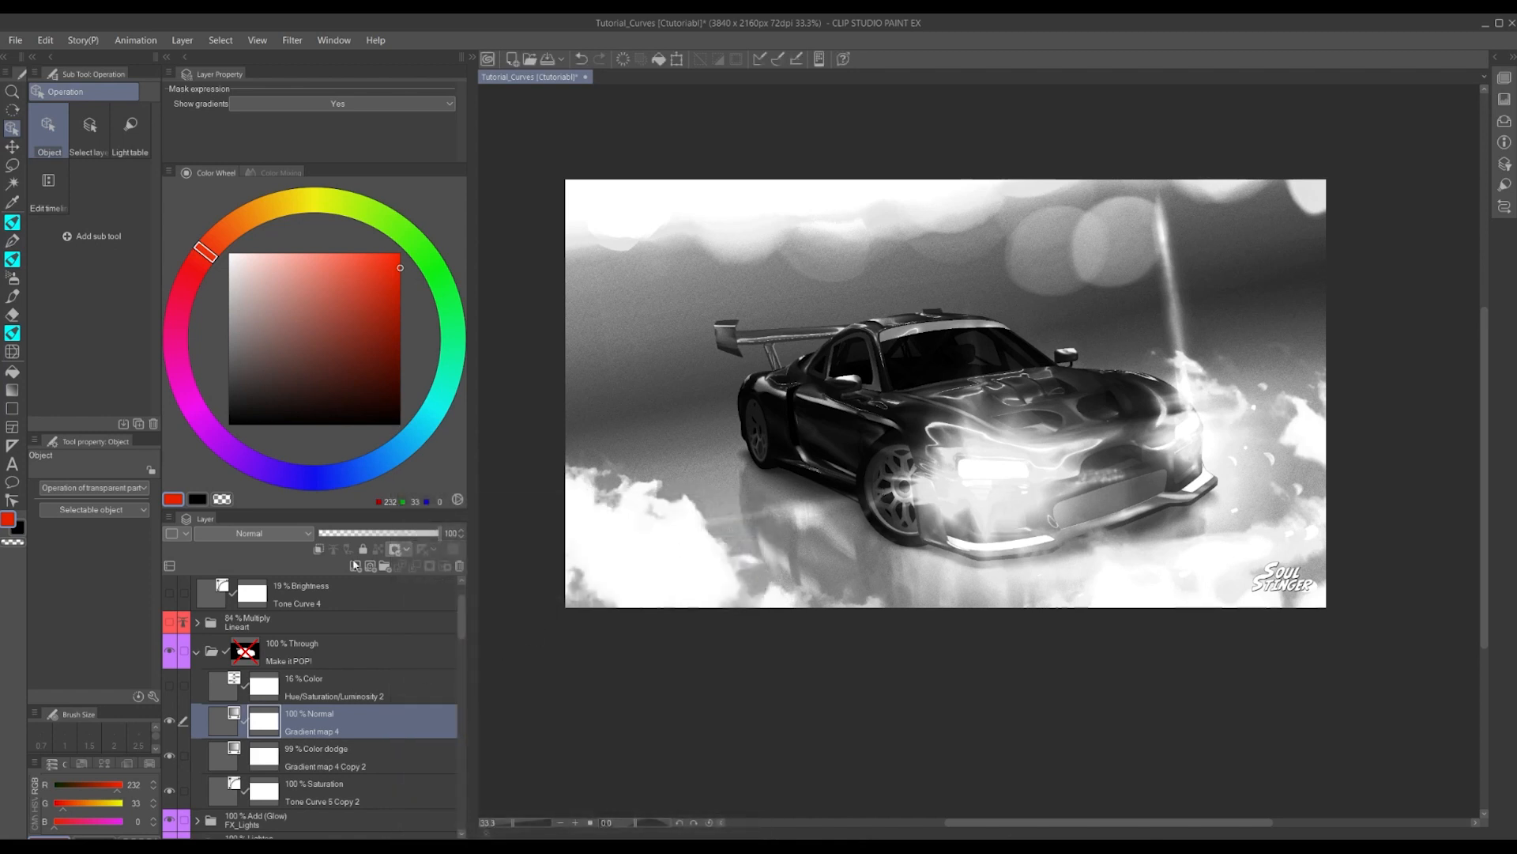
Try the Color blending mode on the new gradient map layer, and switch it to Brightness
left_click(259, 533)
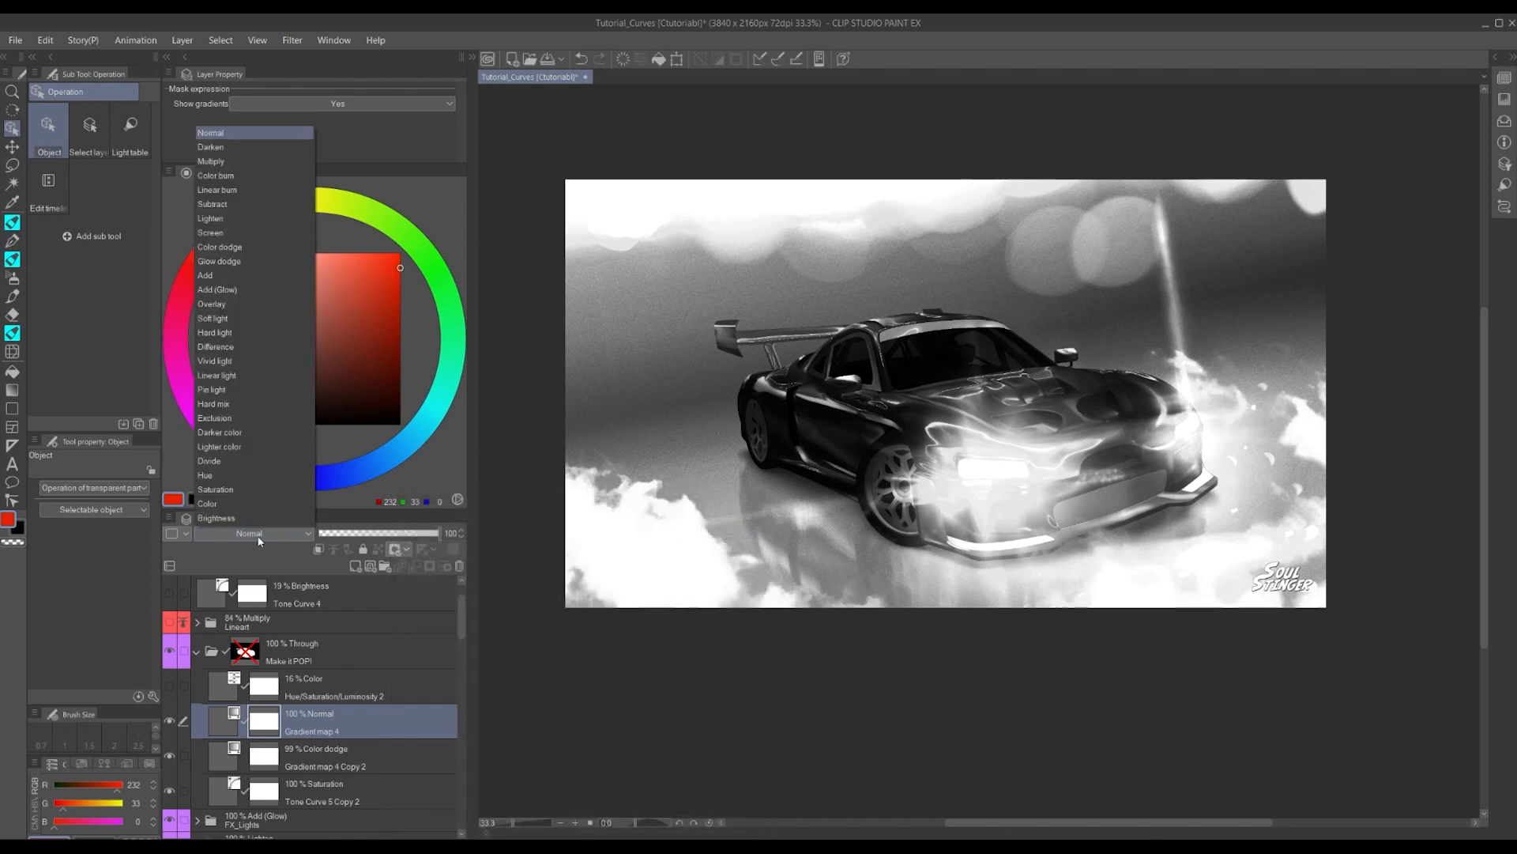
left_click(214, 502)
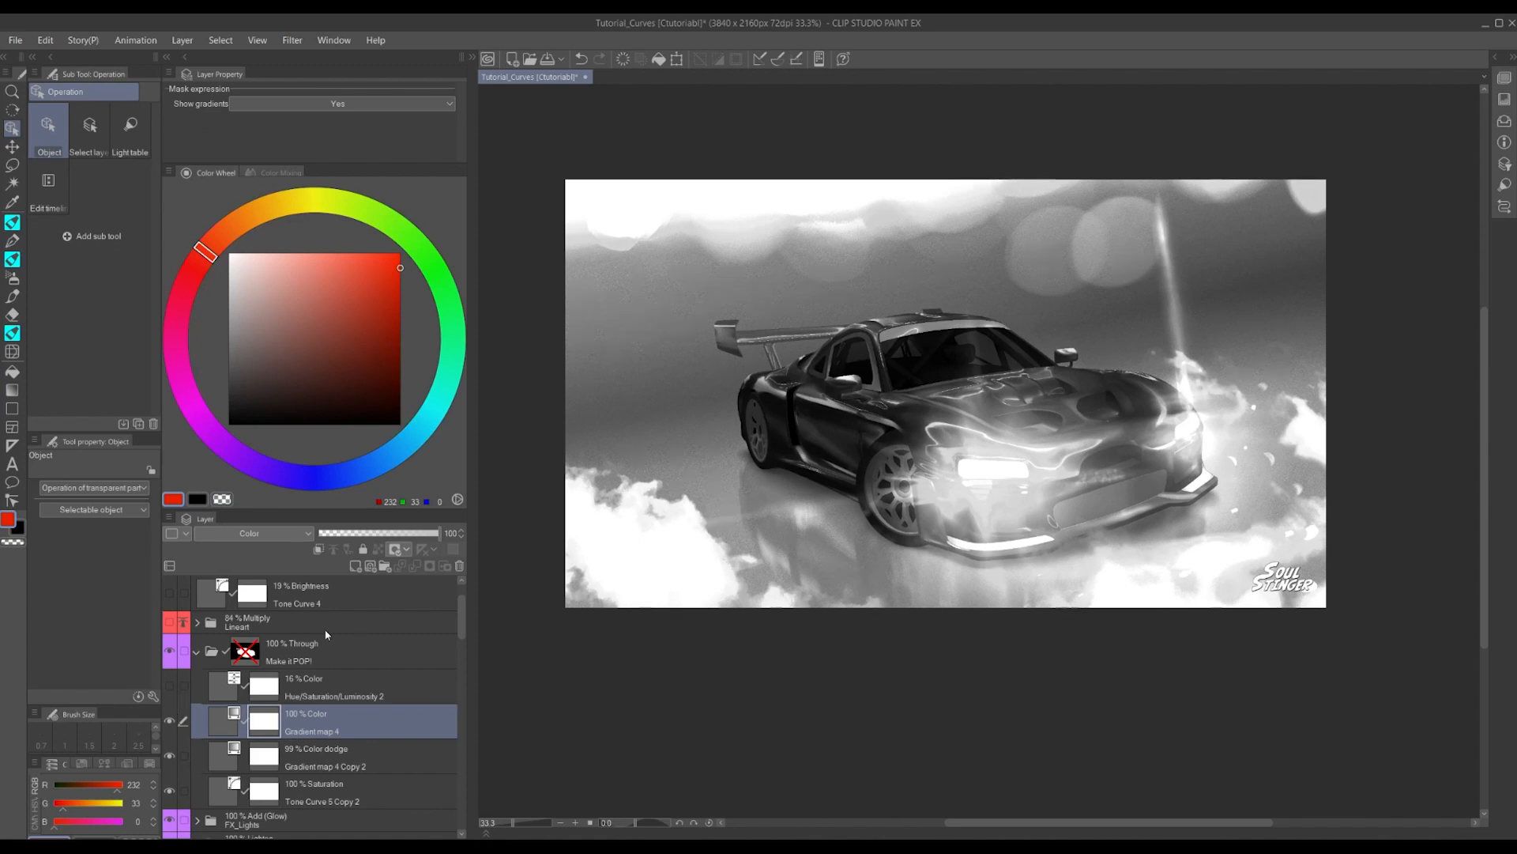
left_click(259, 531)
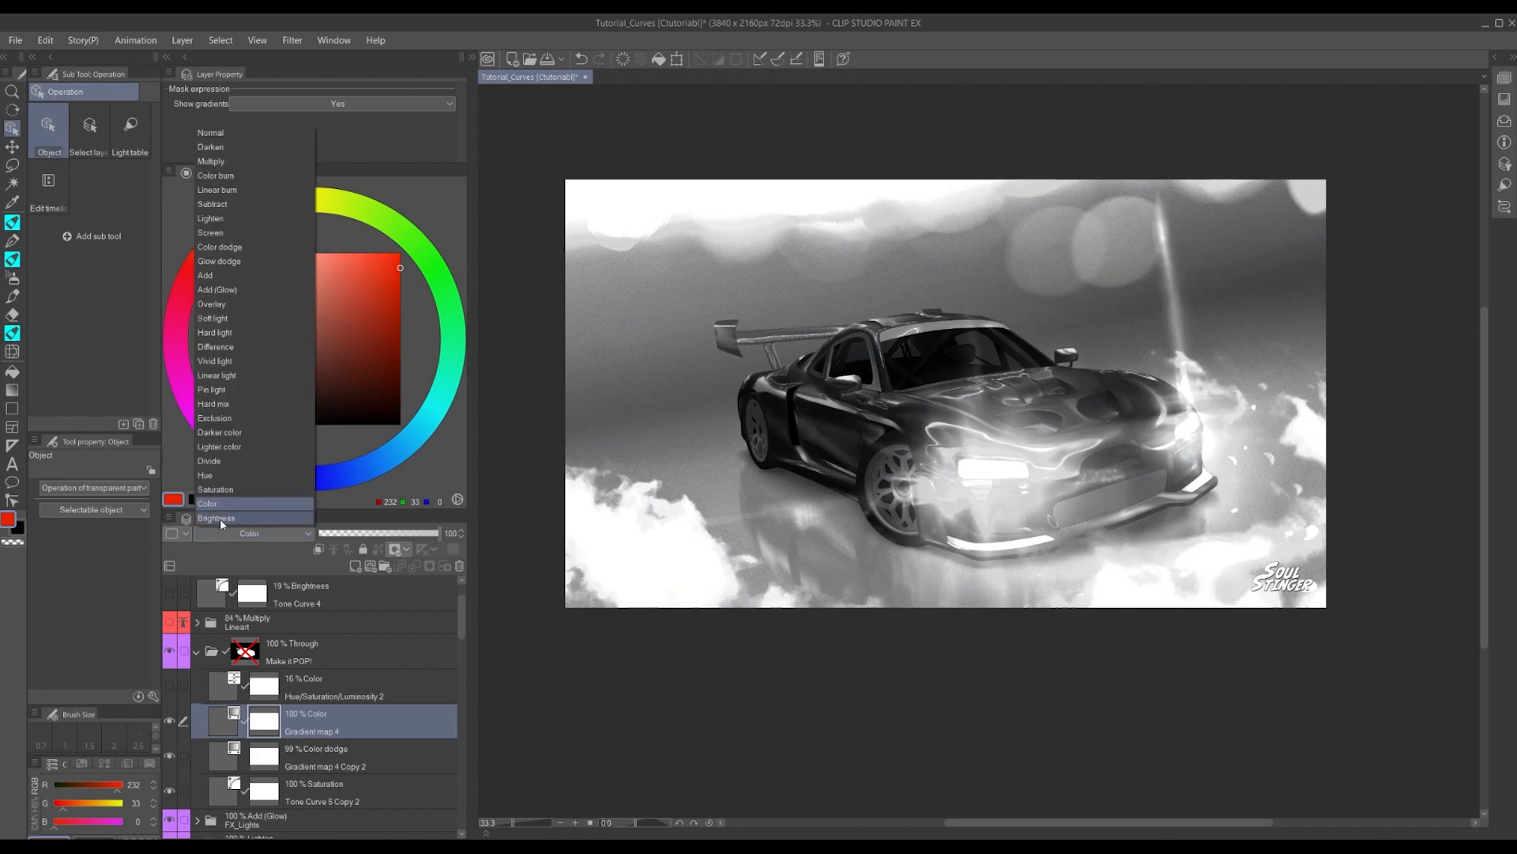
left_click(219, 519)
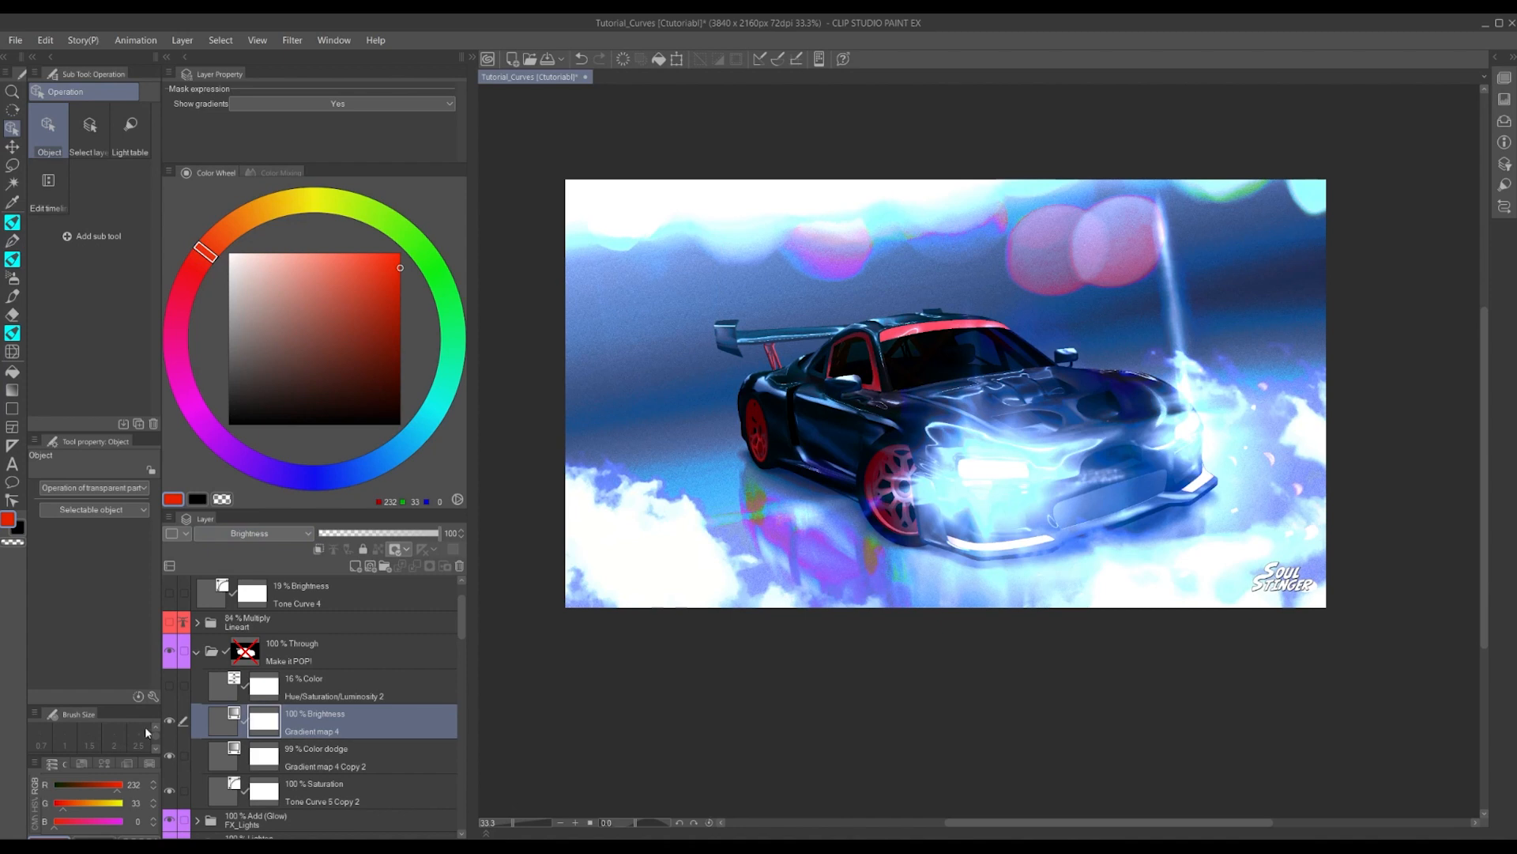
Experiment with the Gradient map 4 layer's mixing rate curve, shifting its points to brighten the image and removing them again
double_click(225, 721)
left_click(591, 695)
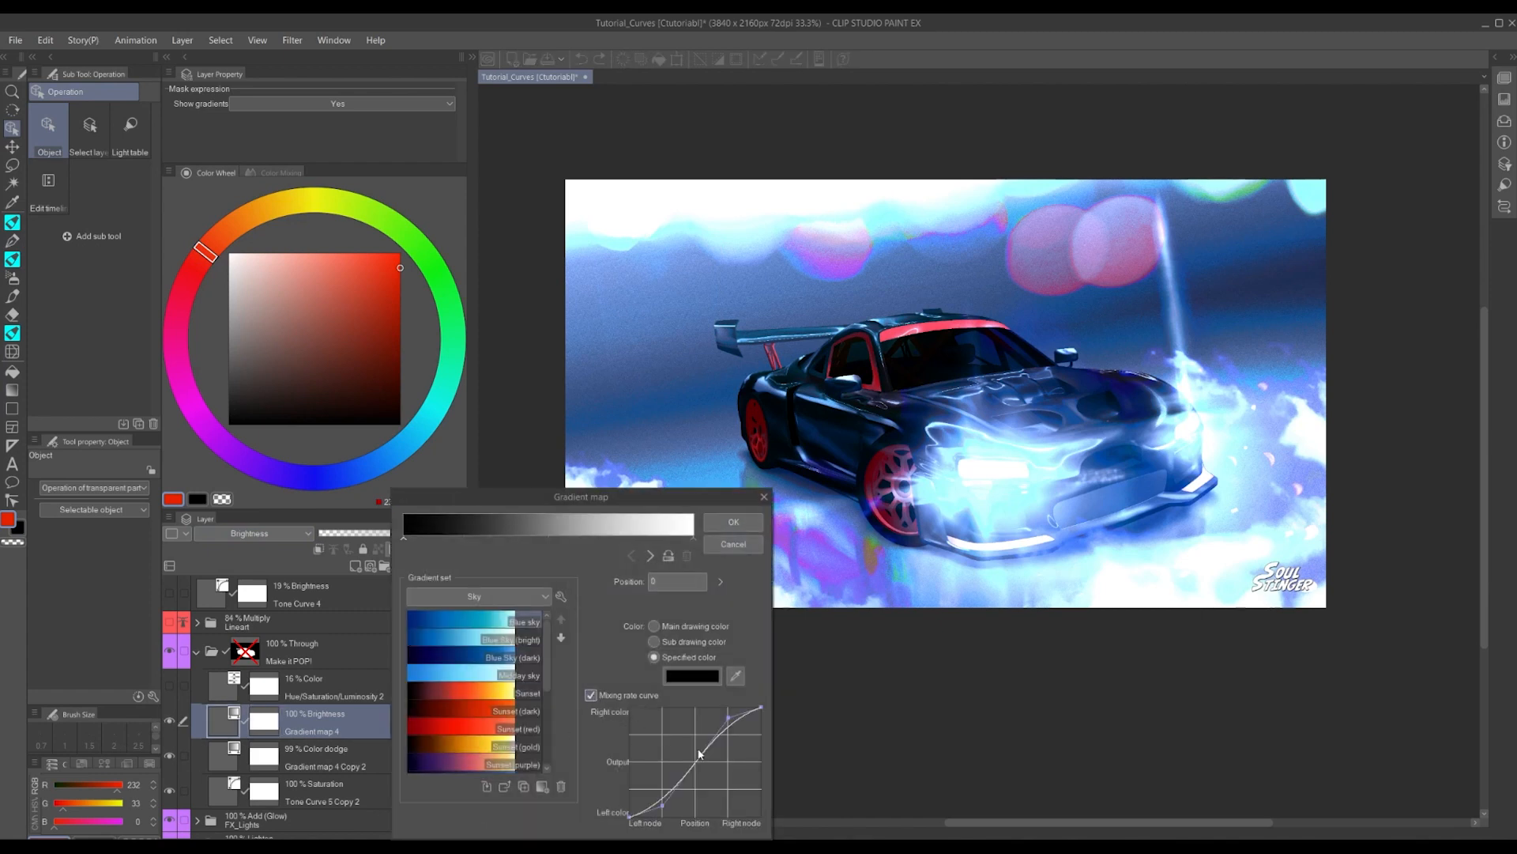
mouse_move(673, 795)
left_mouse_down()
mouse_move(706, 806)
mouse_move(644, 758)
mouse_move(681, 804)
left_mouse_up()
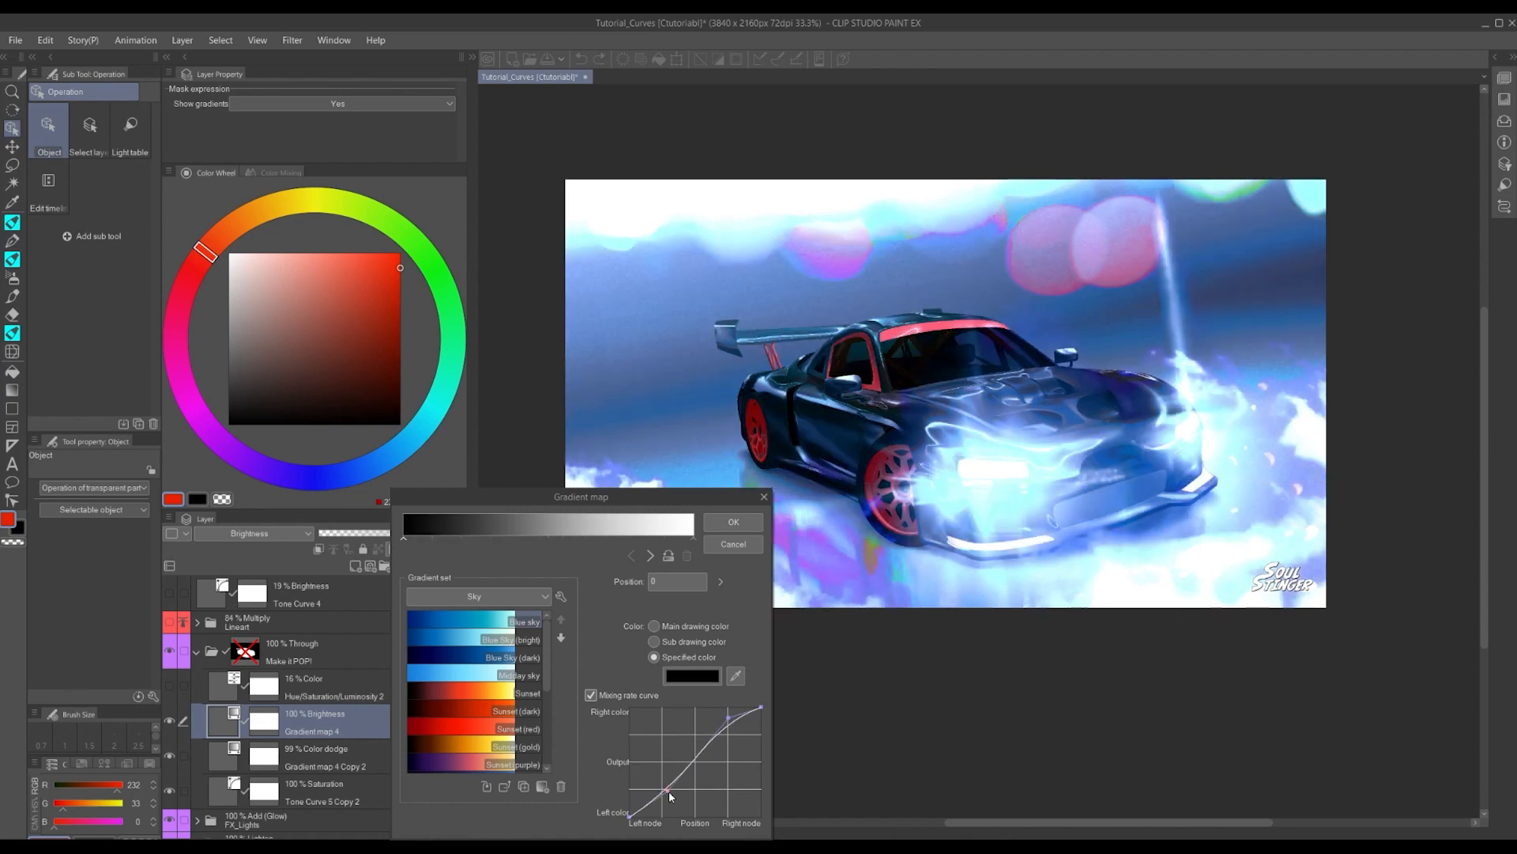
left_click_drag(728, 718, 686, 690)
left_click_drag(681, 803, 643, 786)
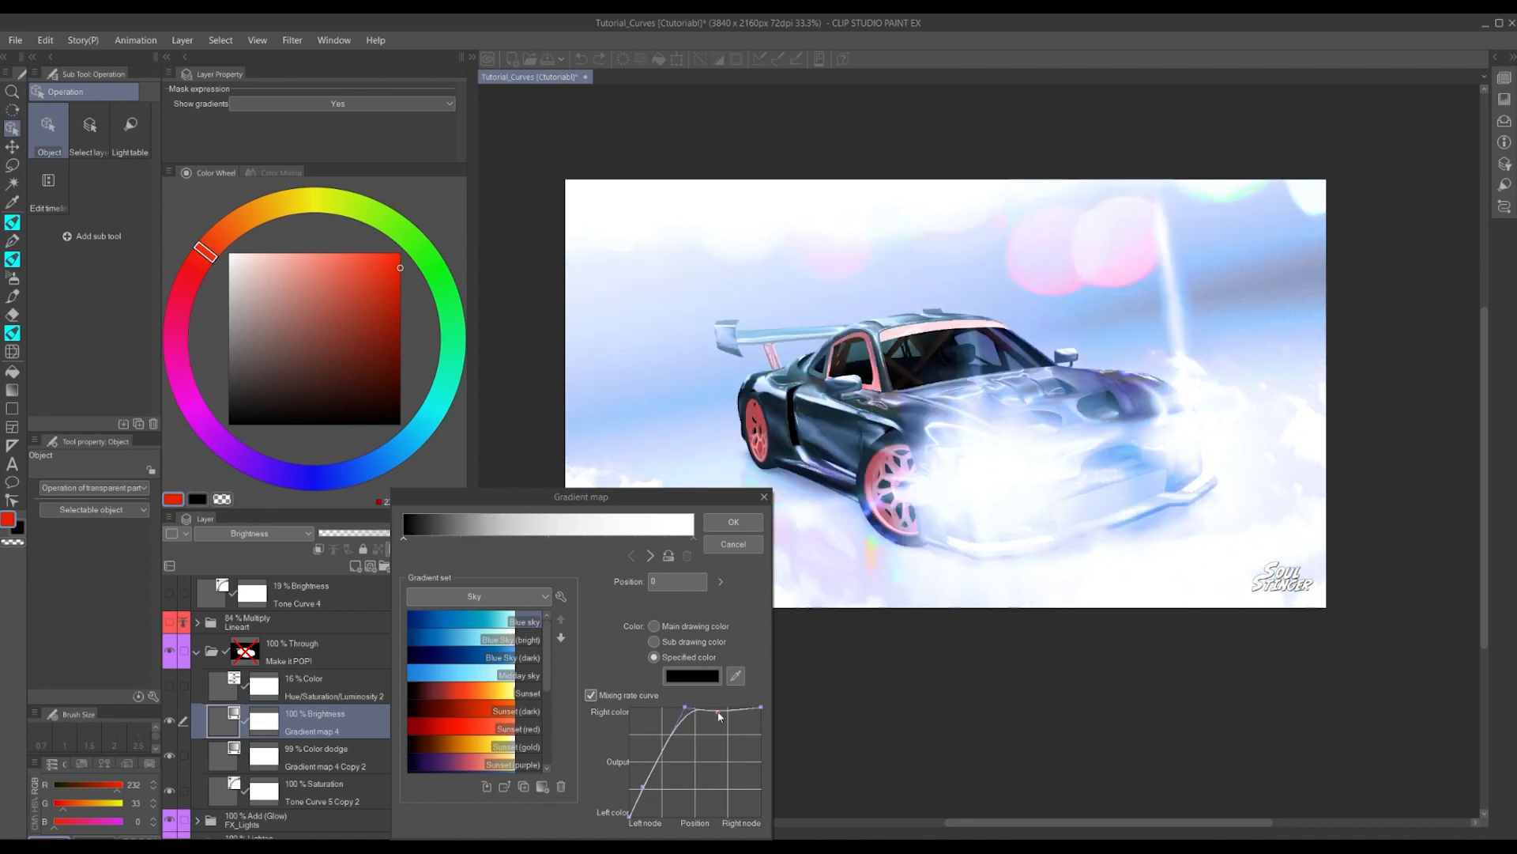
left_click_drag(685, 705, 521, 703)
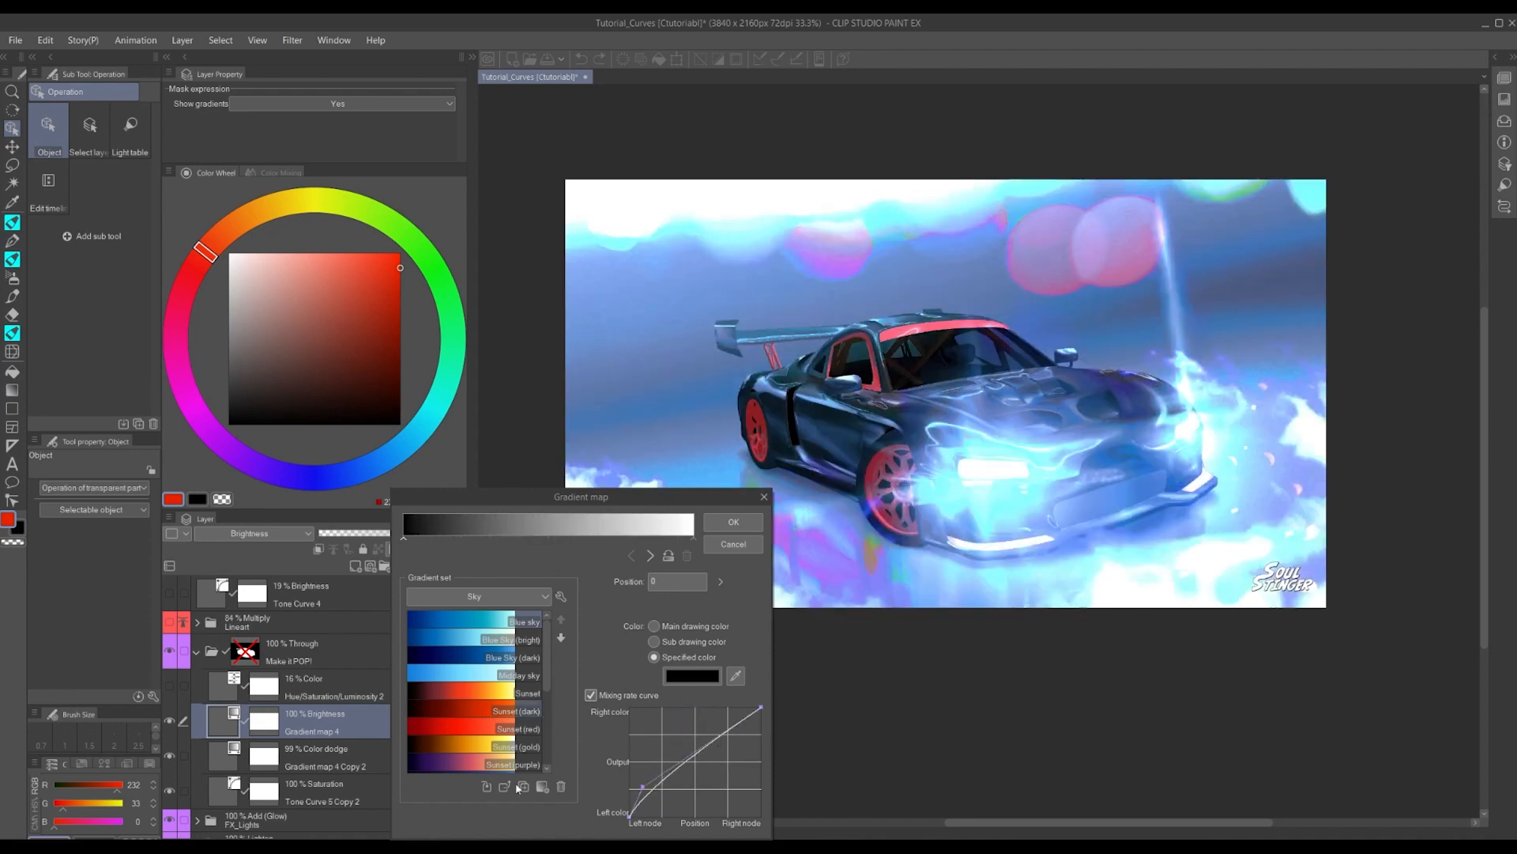
left_click_drag(642, 788, 581, 783)
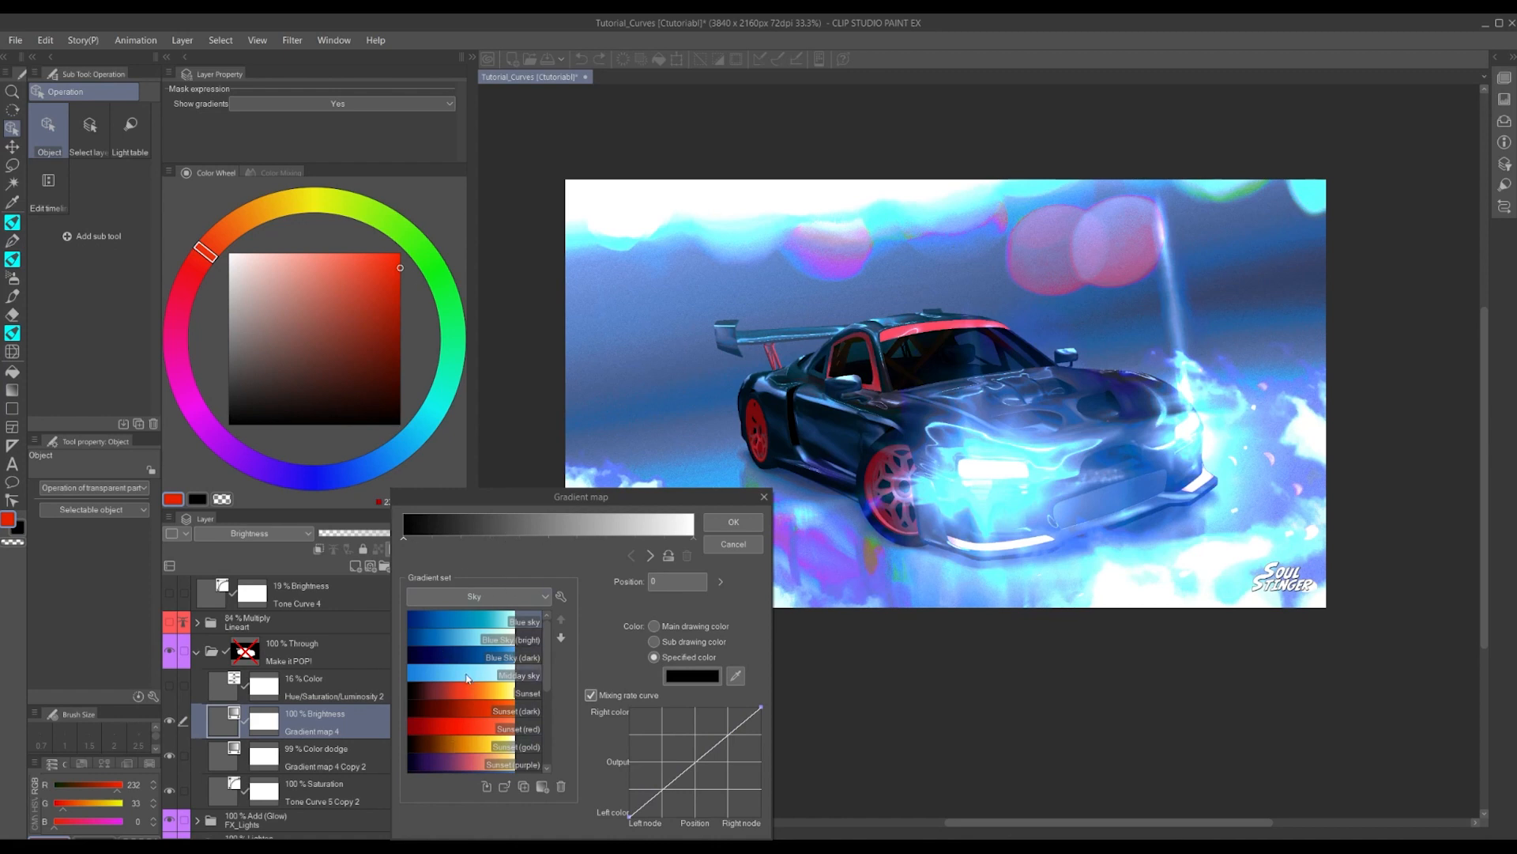
Try the Sunset gradient from the Sky set, and apply Sunset (purple) to the Gradient map 4 layer
scroll(469, 662, "down", 1)
scroll(433, 694, "up", 1)
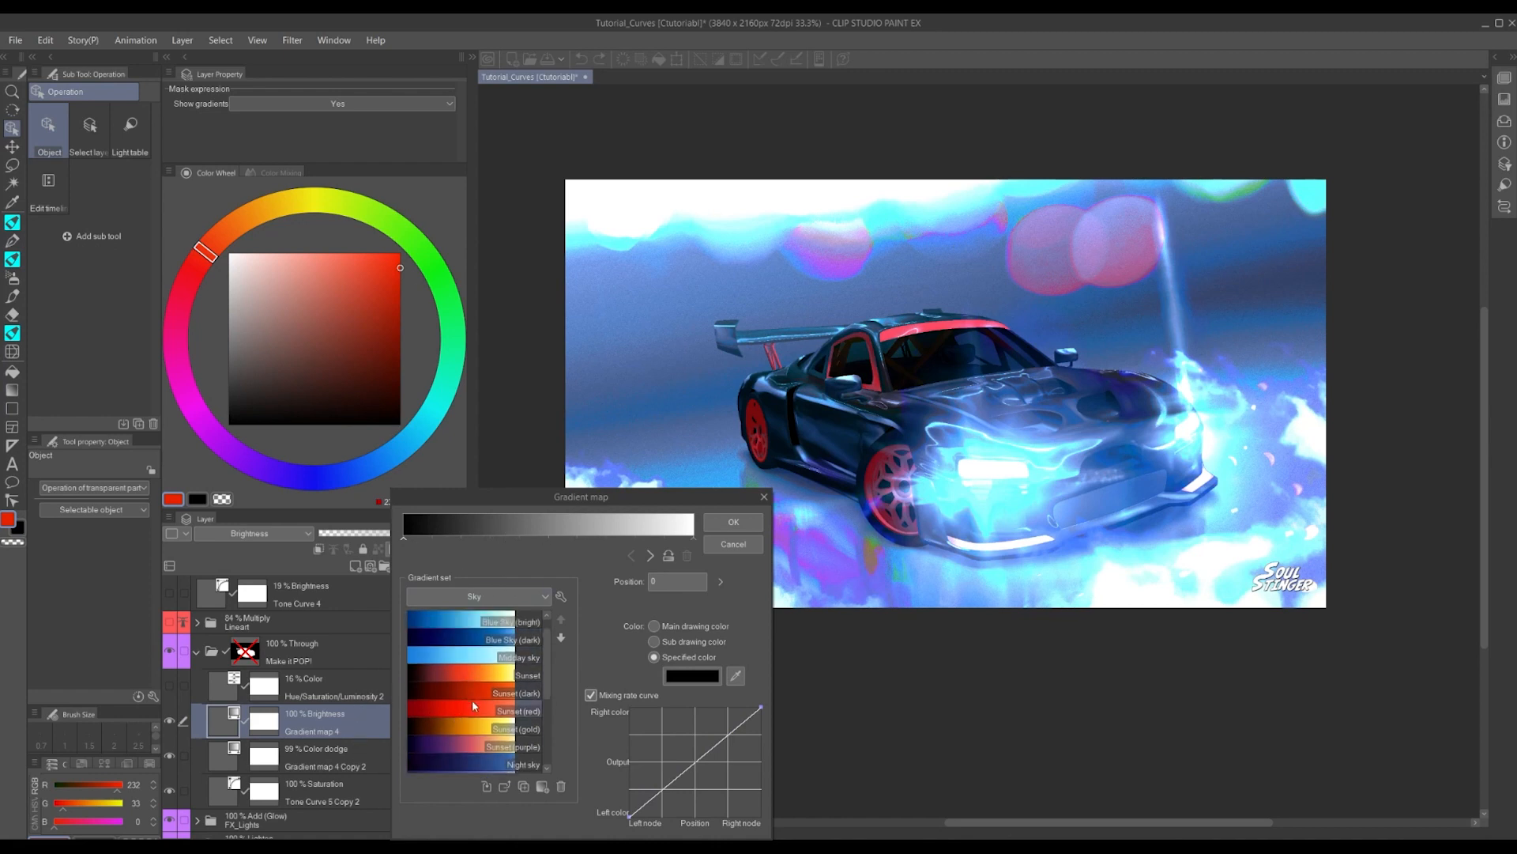
left_click(481, 676)
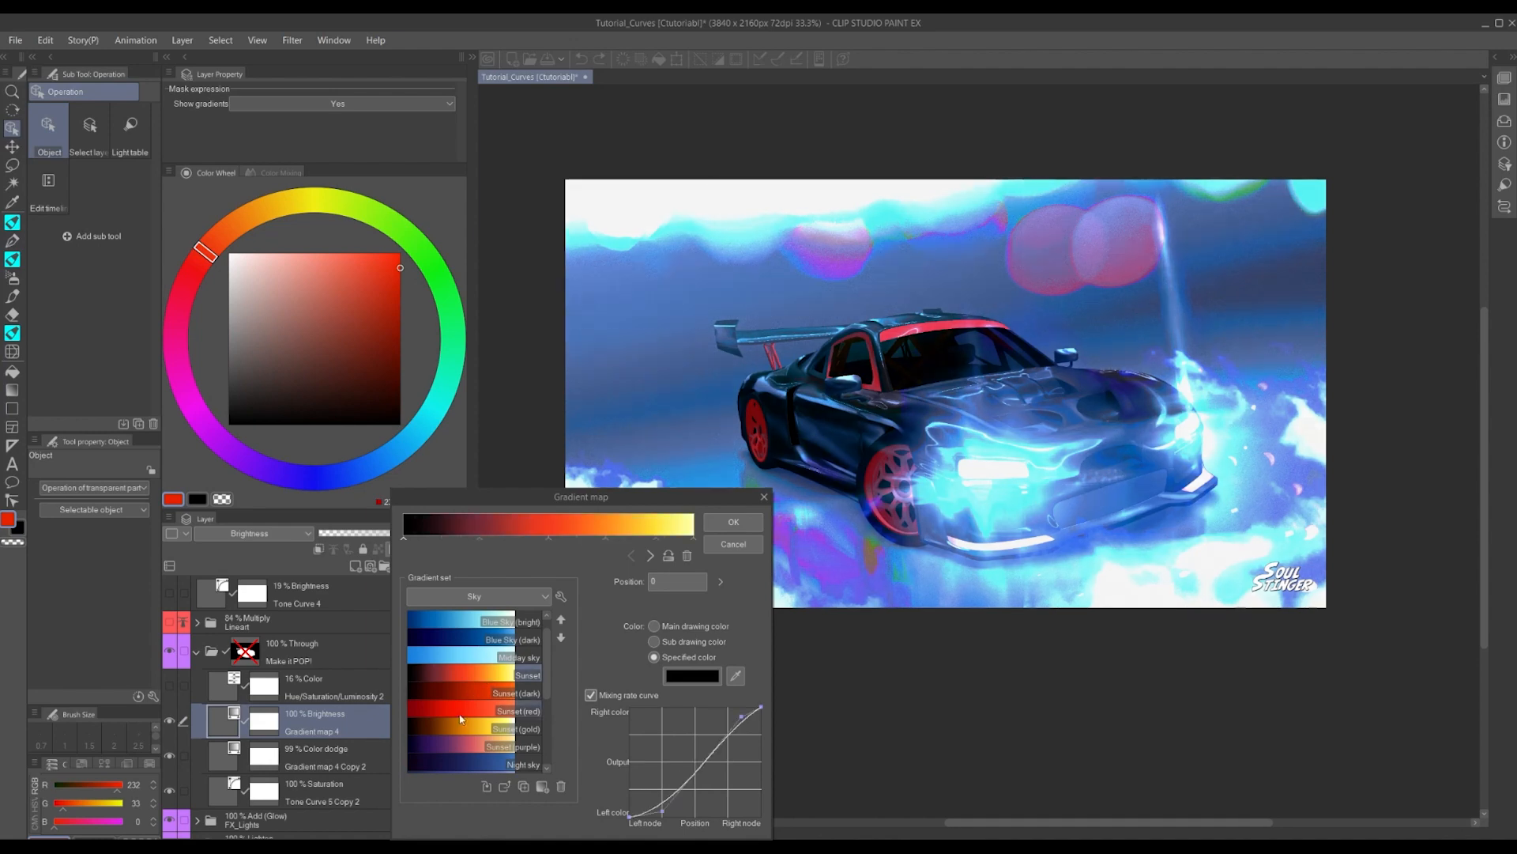
left_click(455, 749)
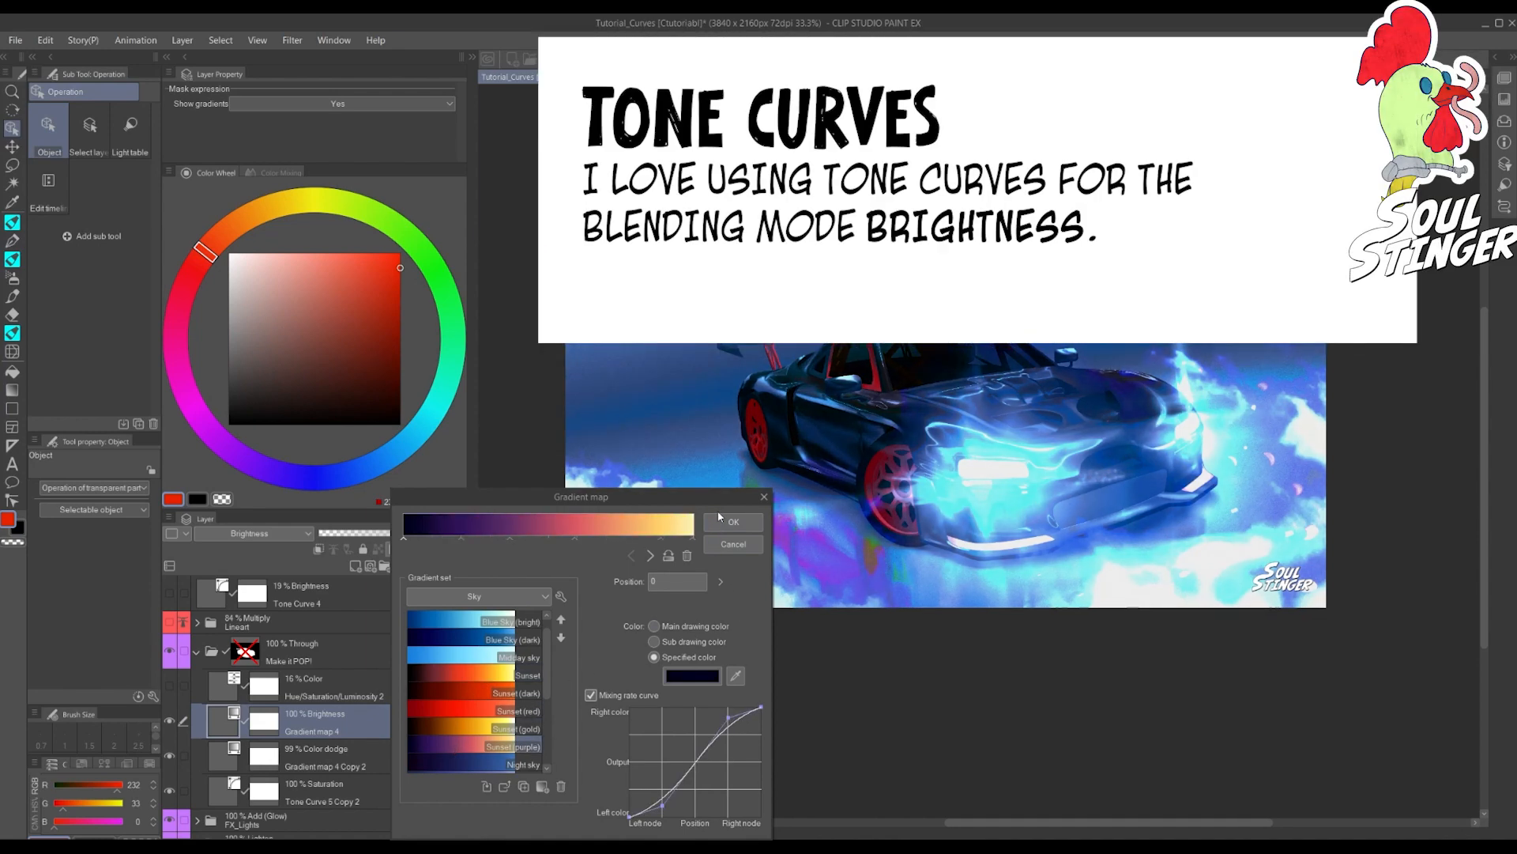
left_click(732, 521)
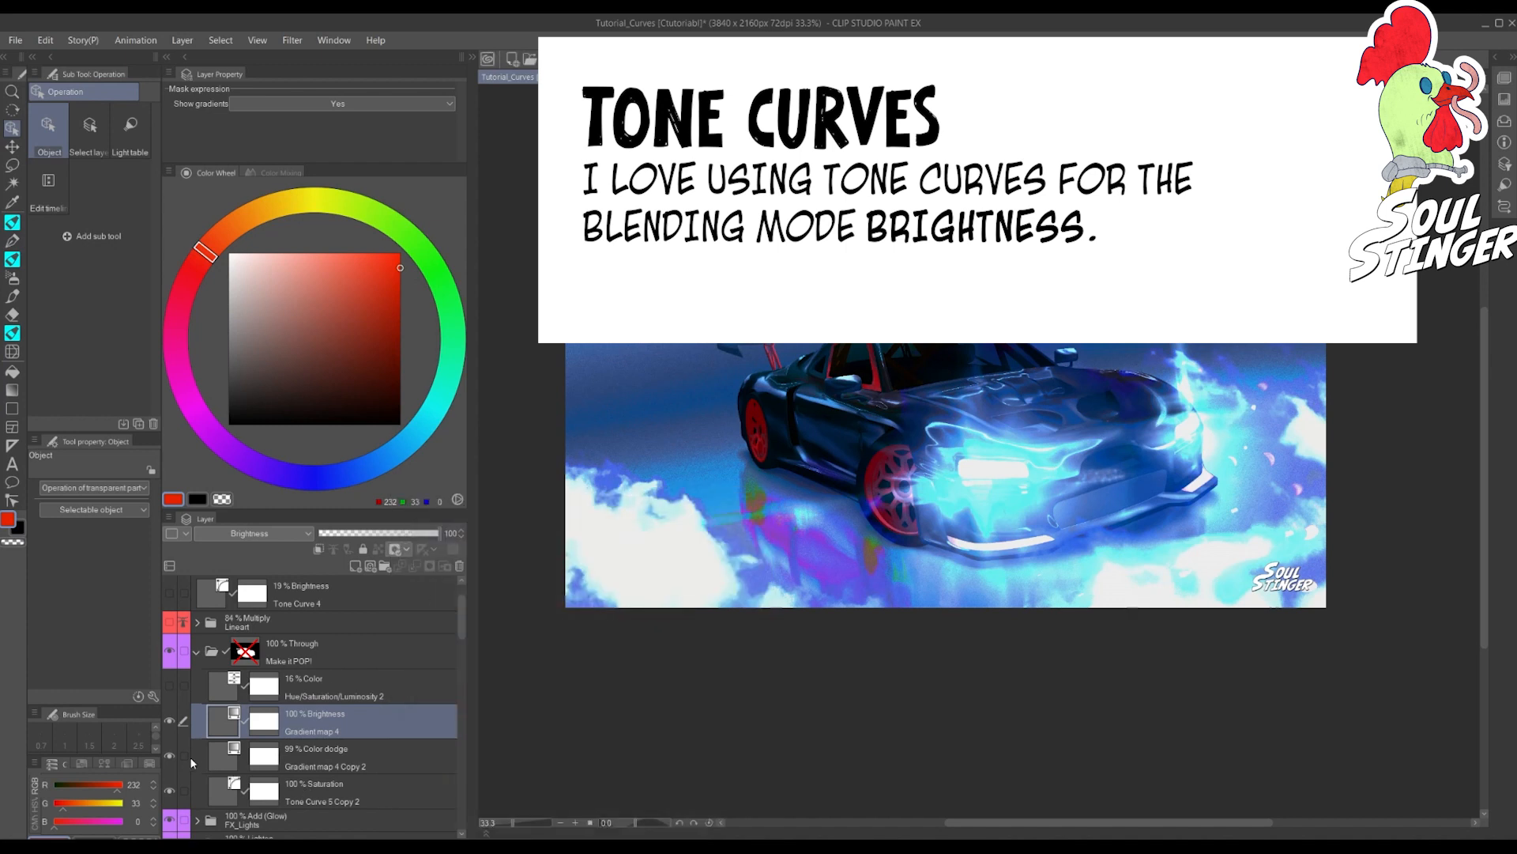
Hide the Tone Curve 5 Copy 2 and Gradient map 4 Copy 2 layers and select Gradient map 4, keeping its opacity at 100
left_click(169, 791)
left_click(322, 719)
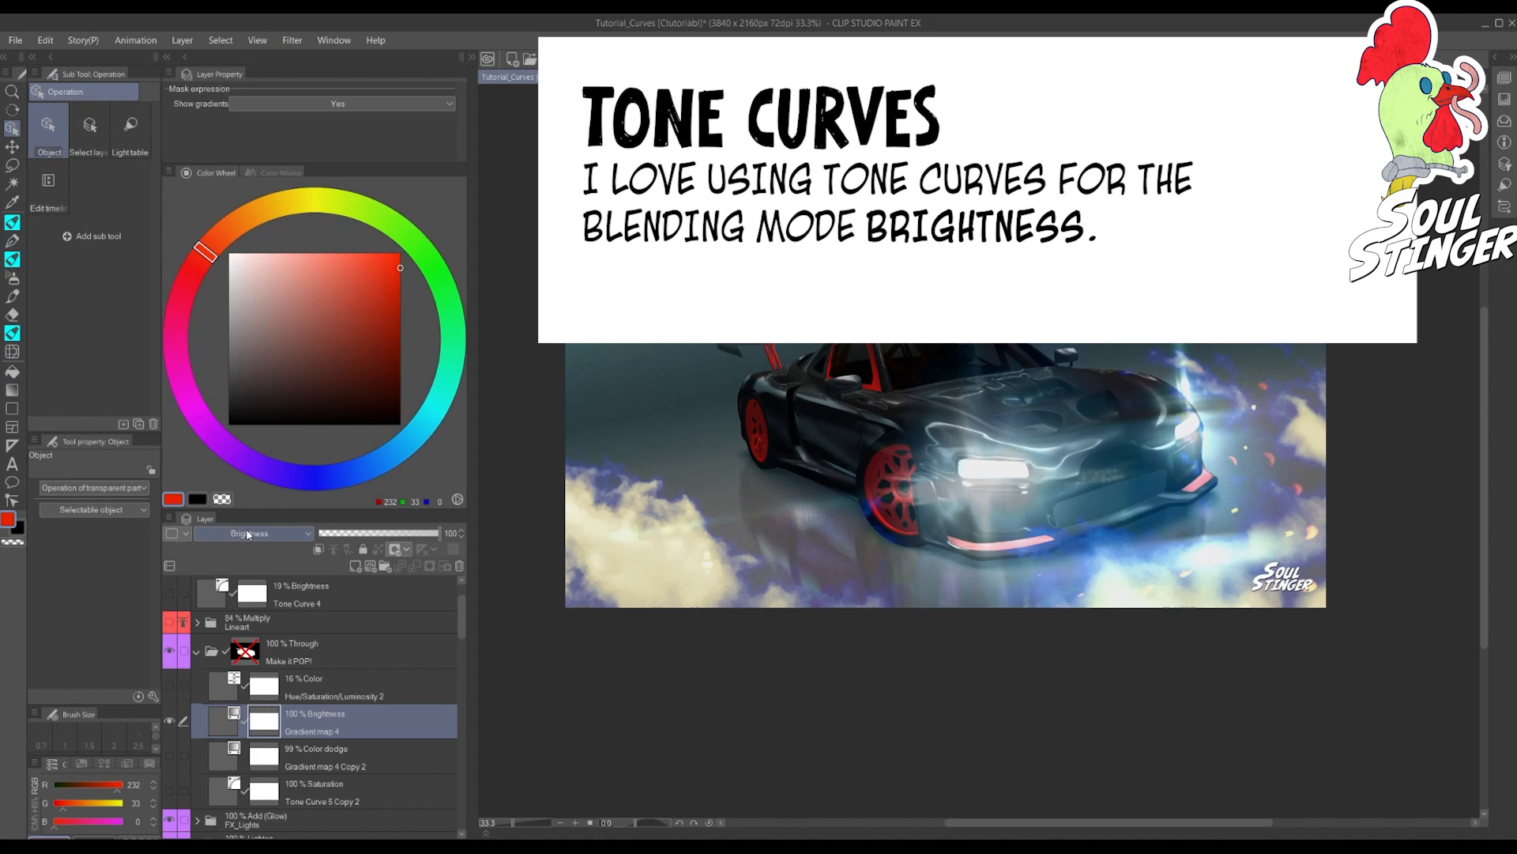
left_click_drag(438, 533, 515, 535)
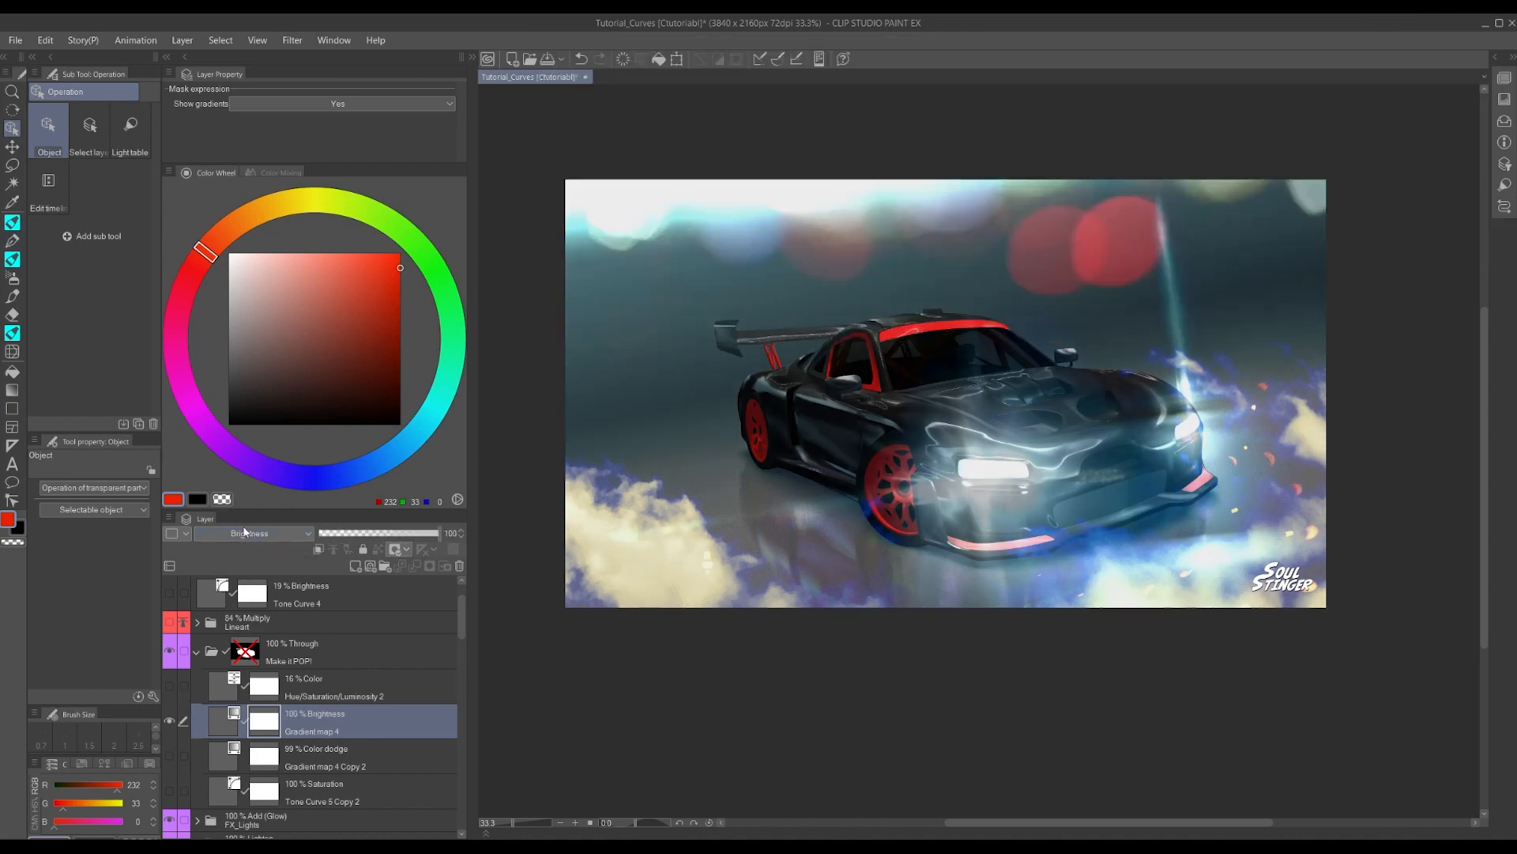
Test the Hue and Color blending modes on the Gradient map 4 layer
left_click(245, 535)
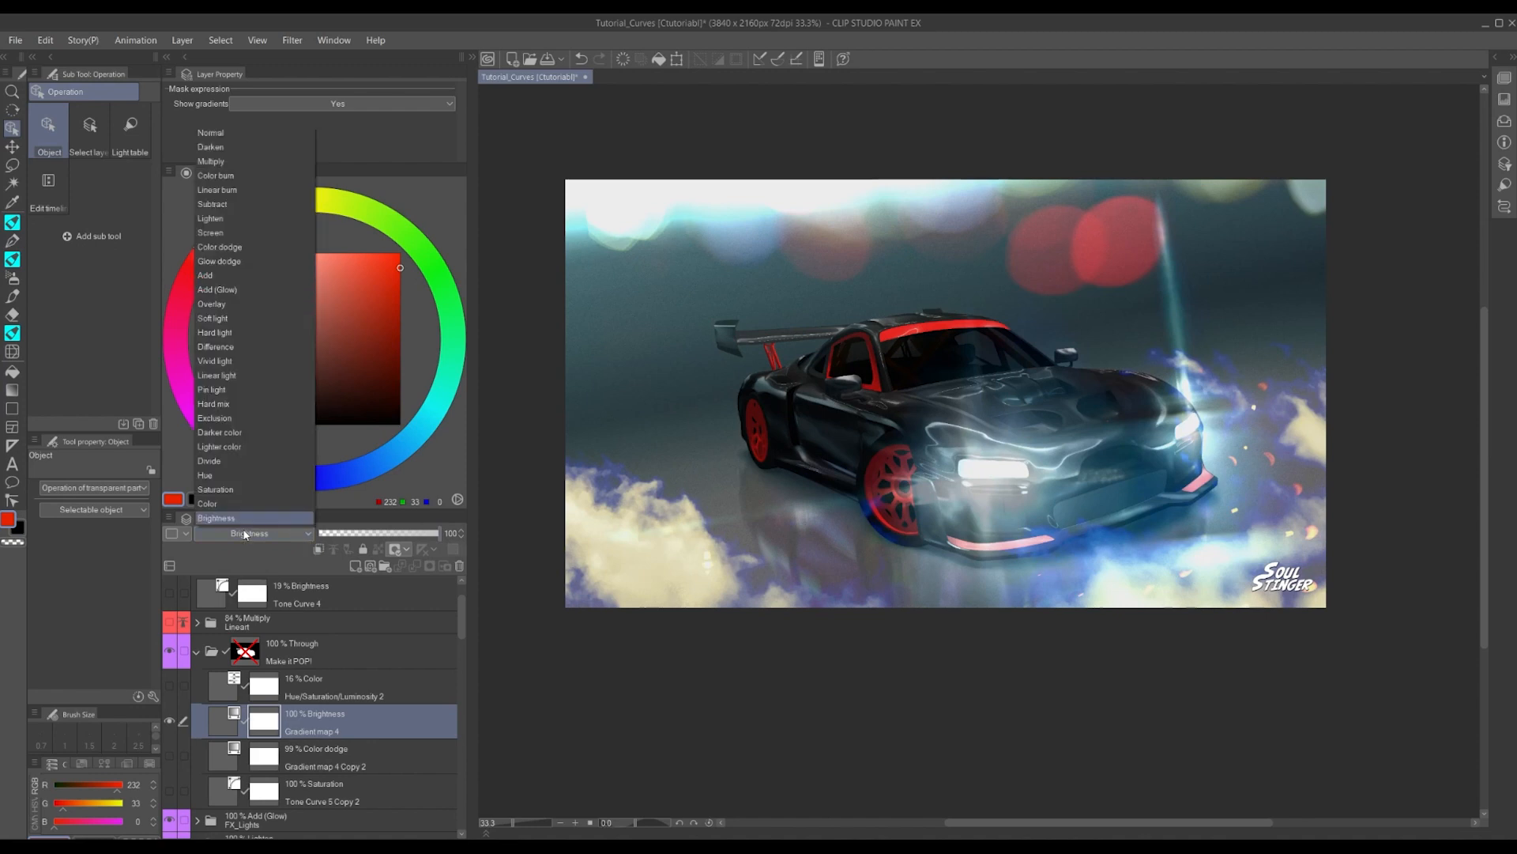
left_click(233, 473)
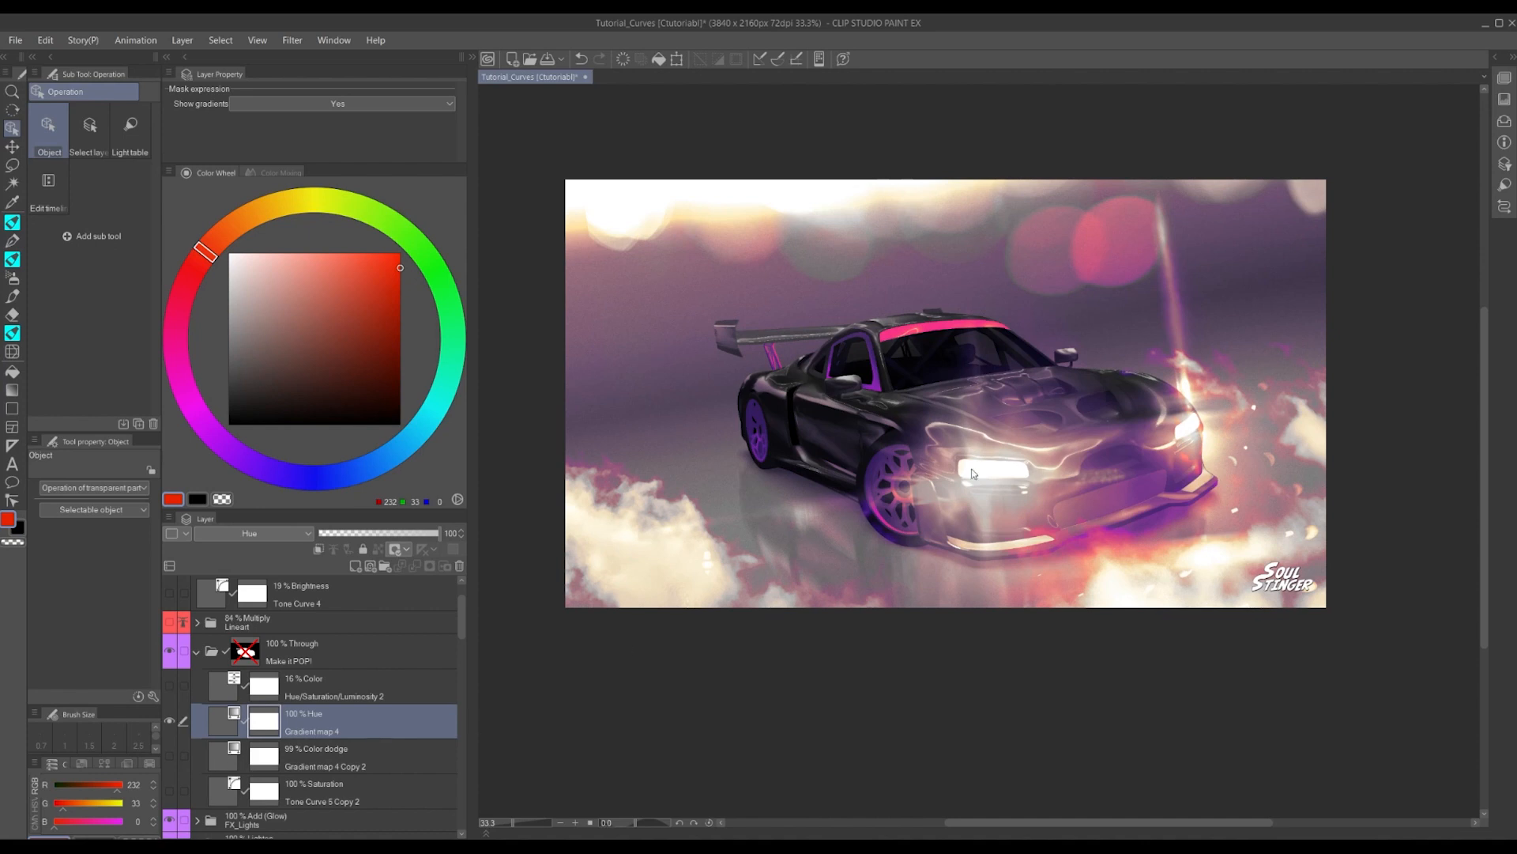
left_click(251, 533)
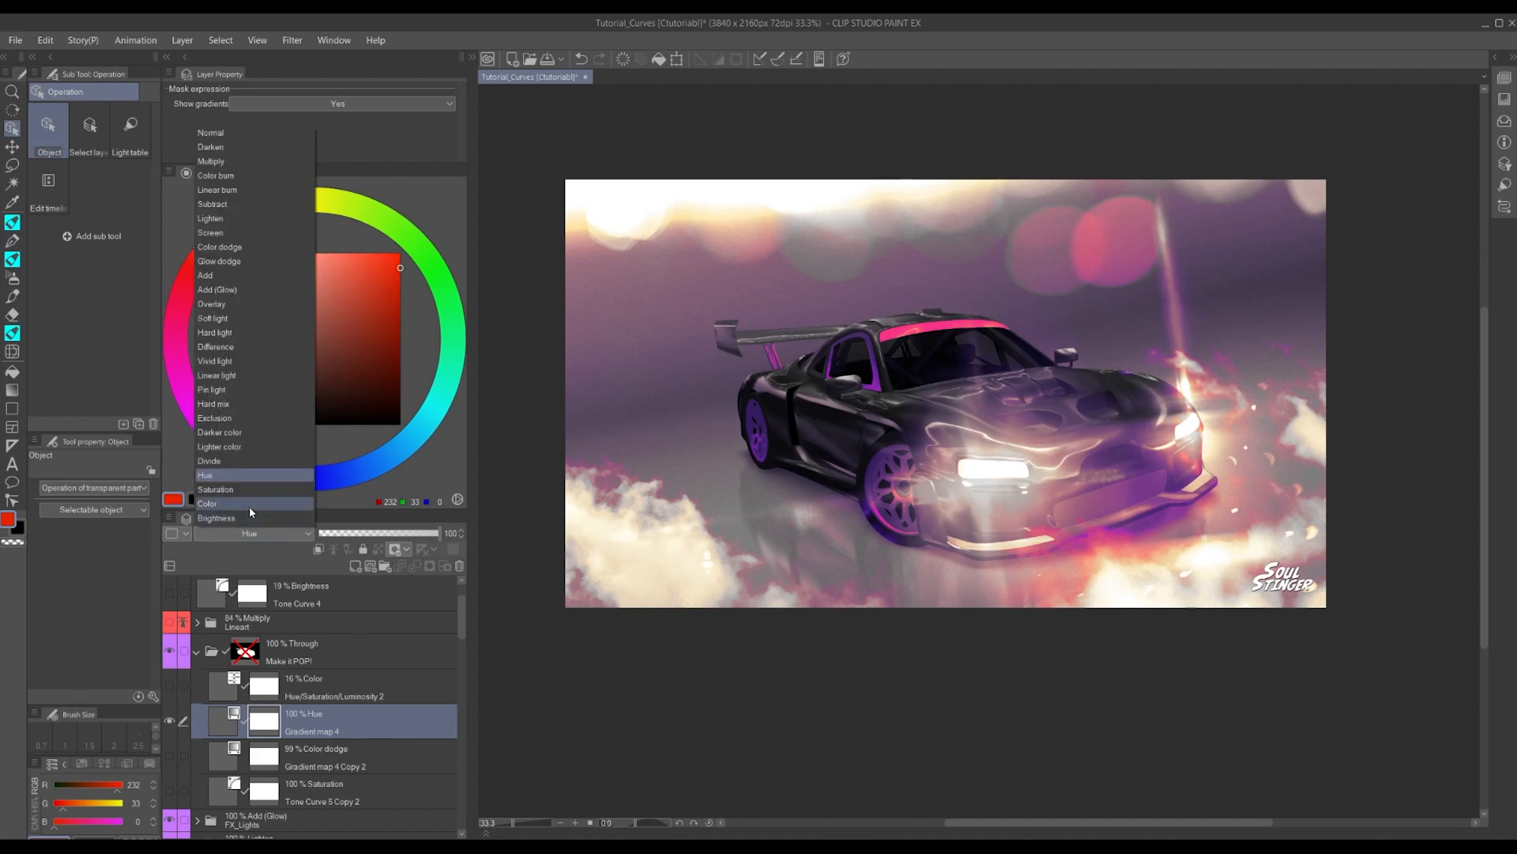
left_click(249, 504)
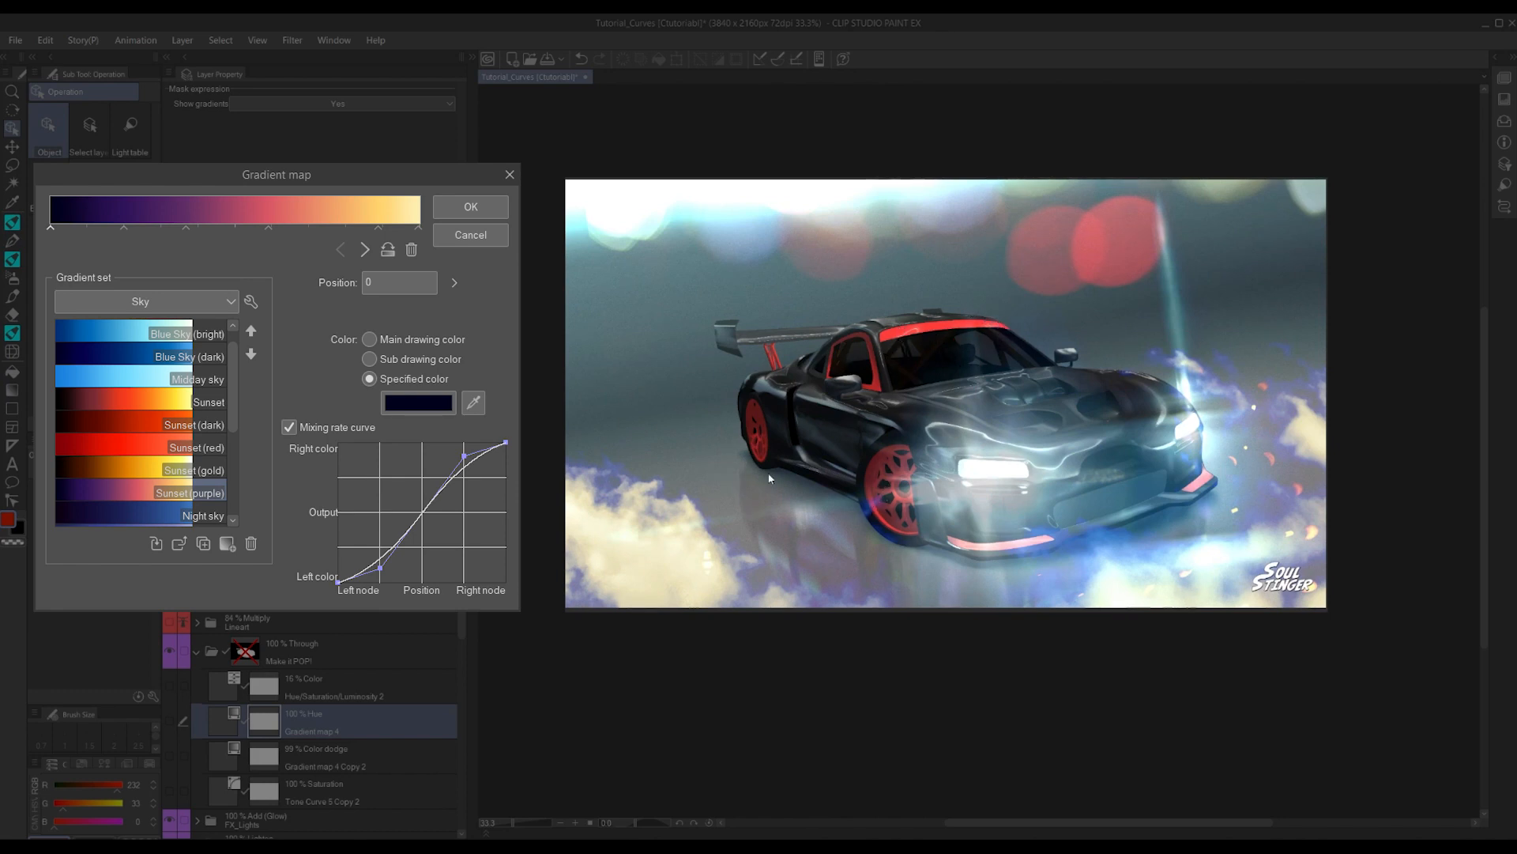
Compare the image with the Gradient map 4 layer hidden and shown, and set the layer's blending mode to Color
left_click(169, 721)
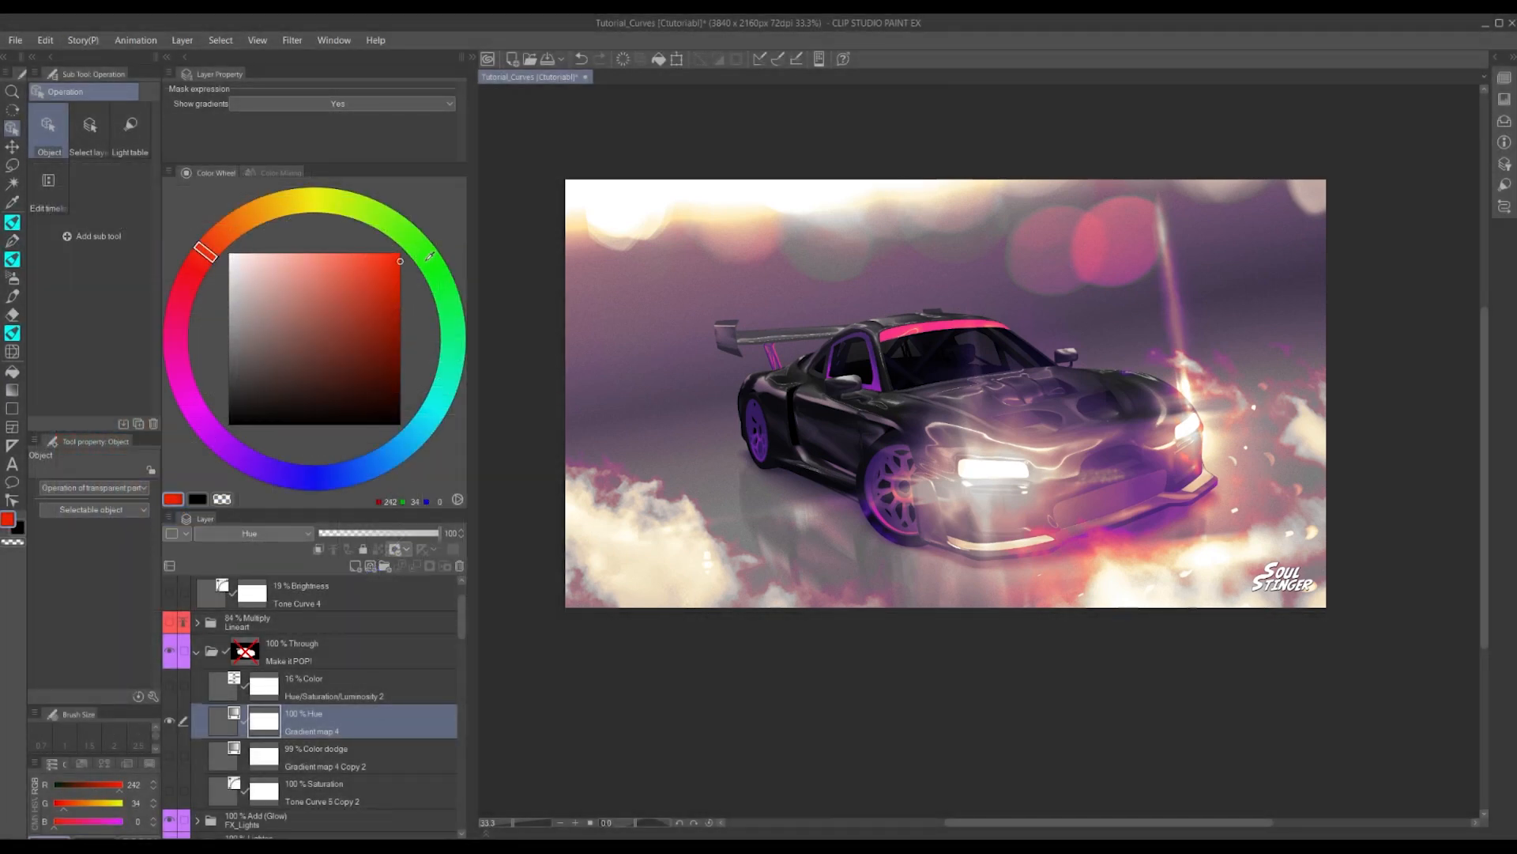
left_click_drag(426, 261, 426, 259)
left_click(245, 535)
left_click(240, 501)
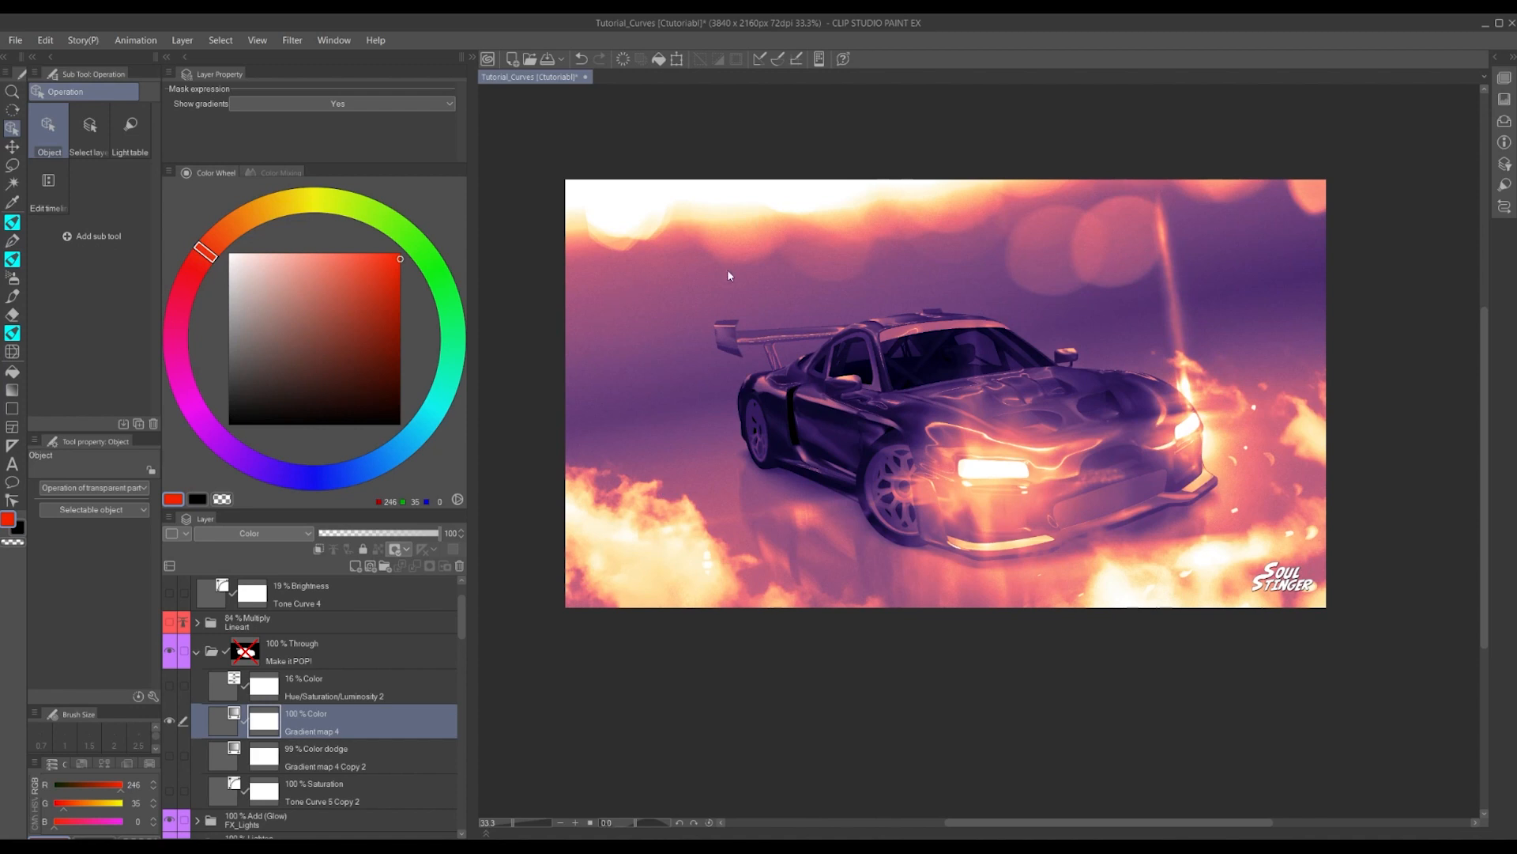
Review the Gradient map 4 layer's gradient without altering it, and set the layer's blending mode to Normal
double_click(234, 719)
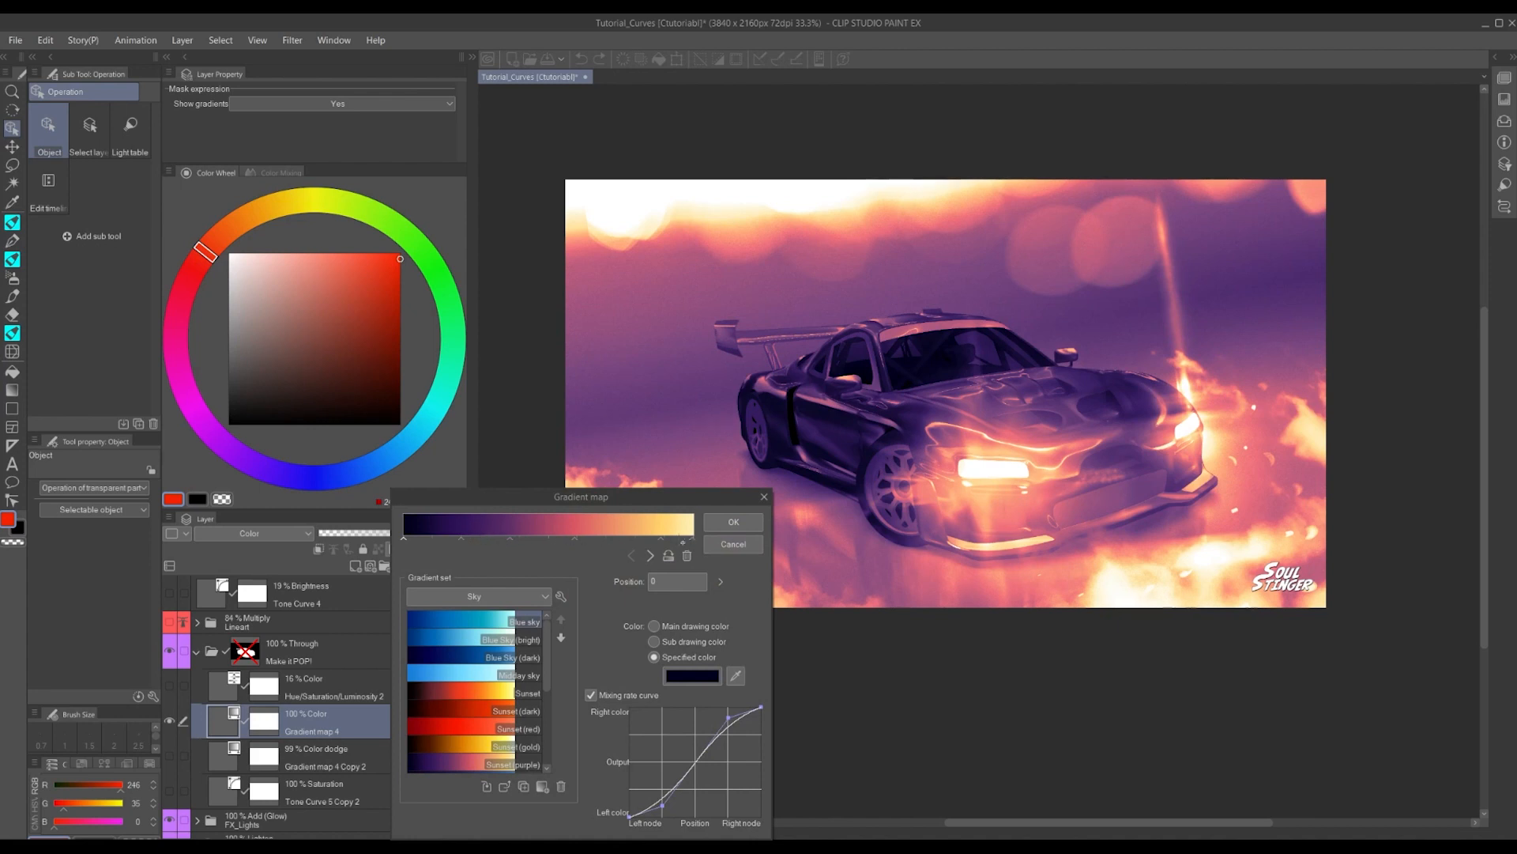
left_click(725, 524)
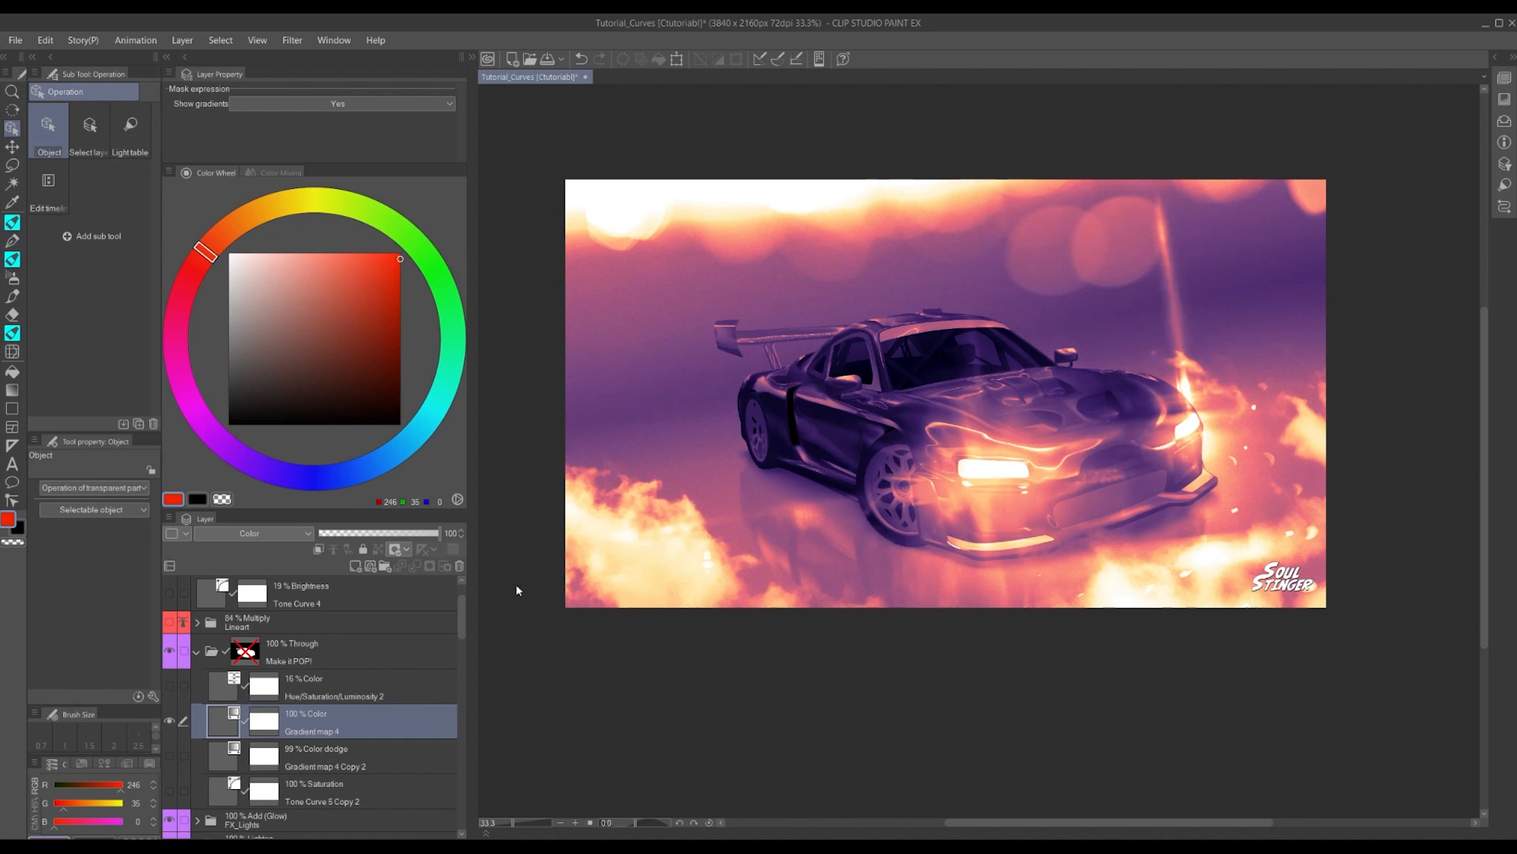
left_click(251, 533)
left_click(219, 134)
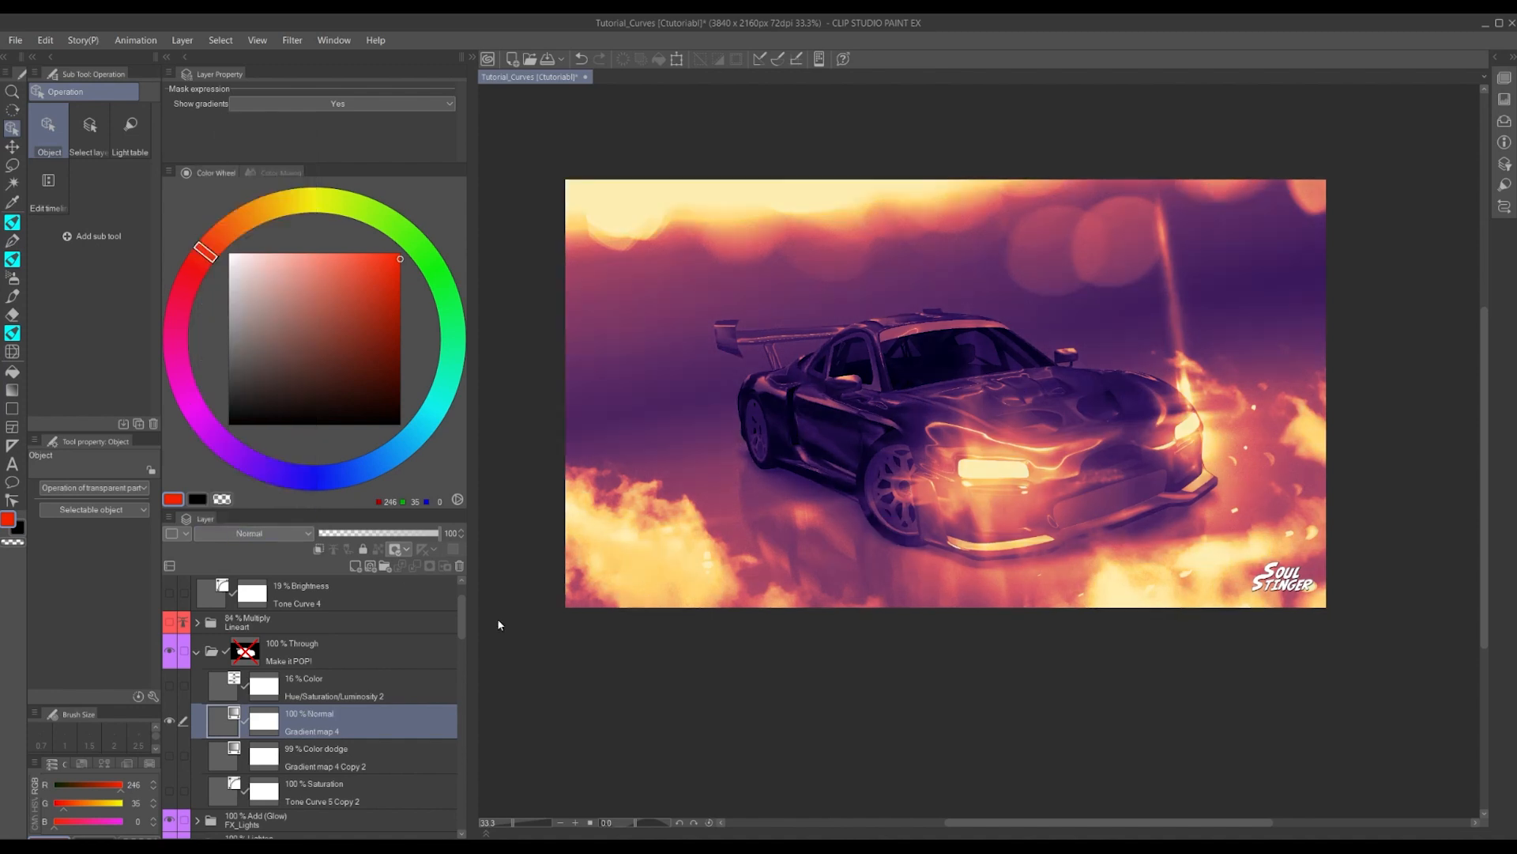
Test the Color blending mode on the Gradient map 4 layer and look over its gradient without altering it
left_click(228, 534)
left_click(237, 502)
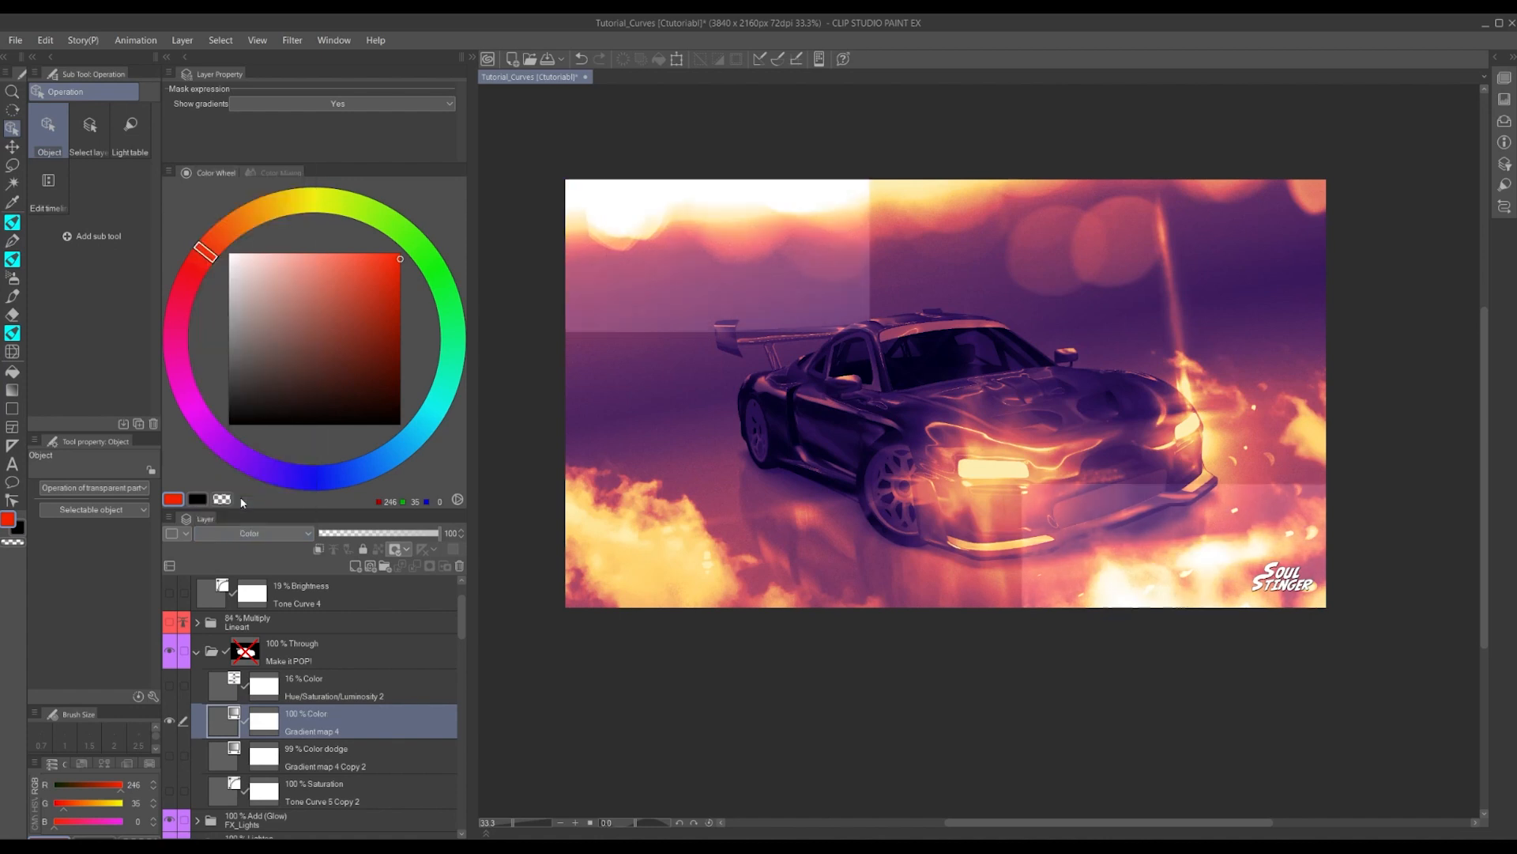
double_click(225, 720)
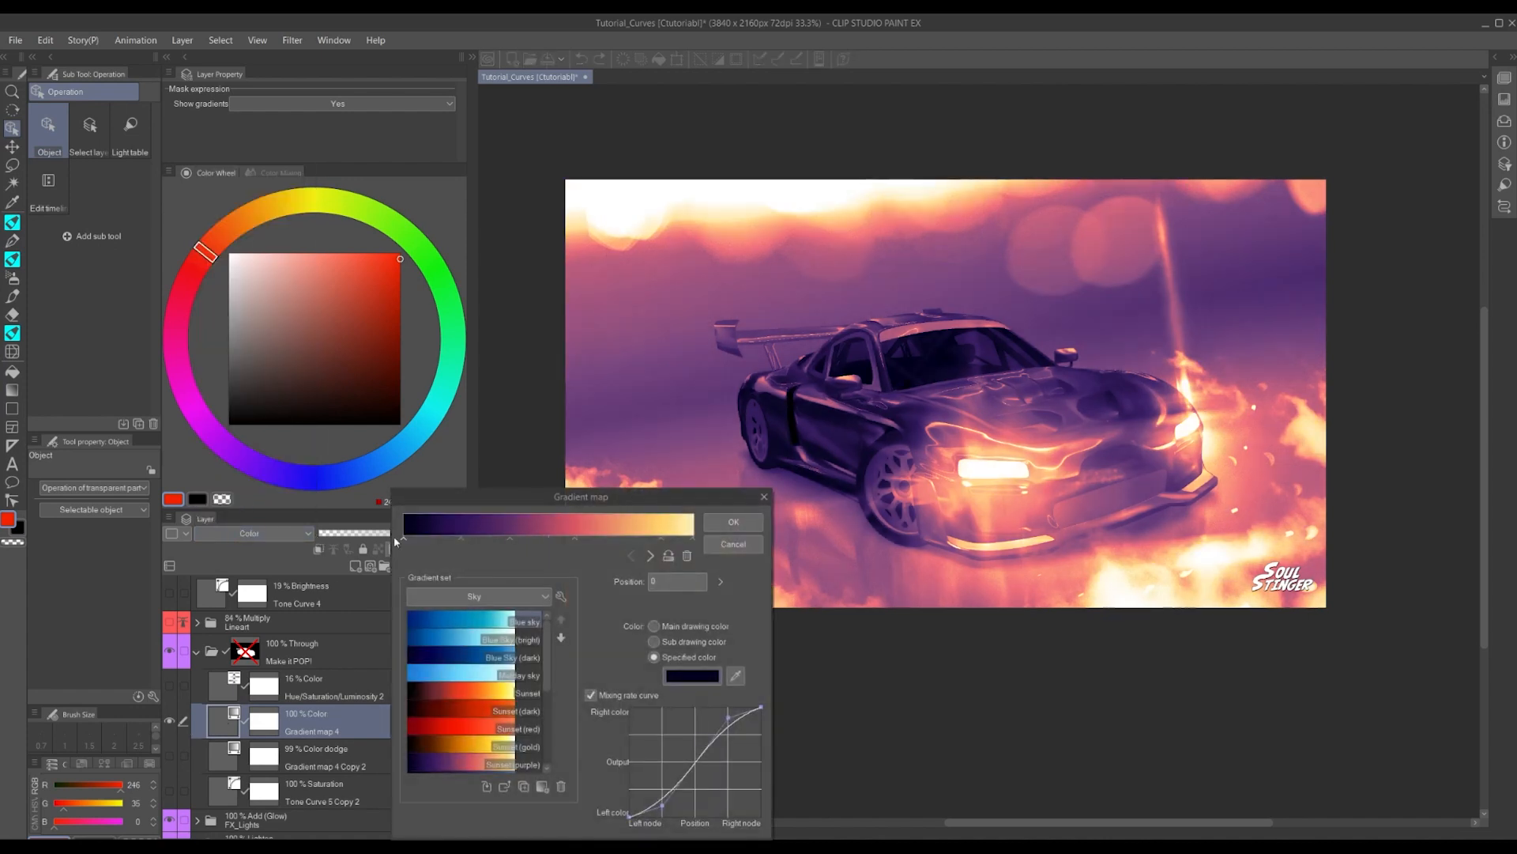
left_click(734, 523)
Set the Gradient map 4 layer's blending mode to Brightness and change the drawing color to blue, RGB 0, 163, 246
left_click(249, 533)
left_click(237, 494)
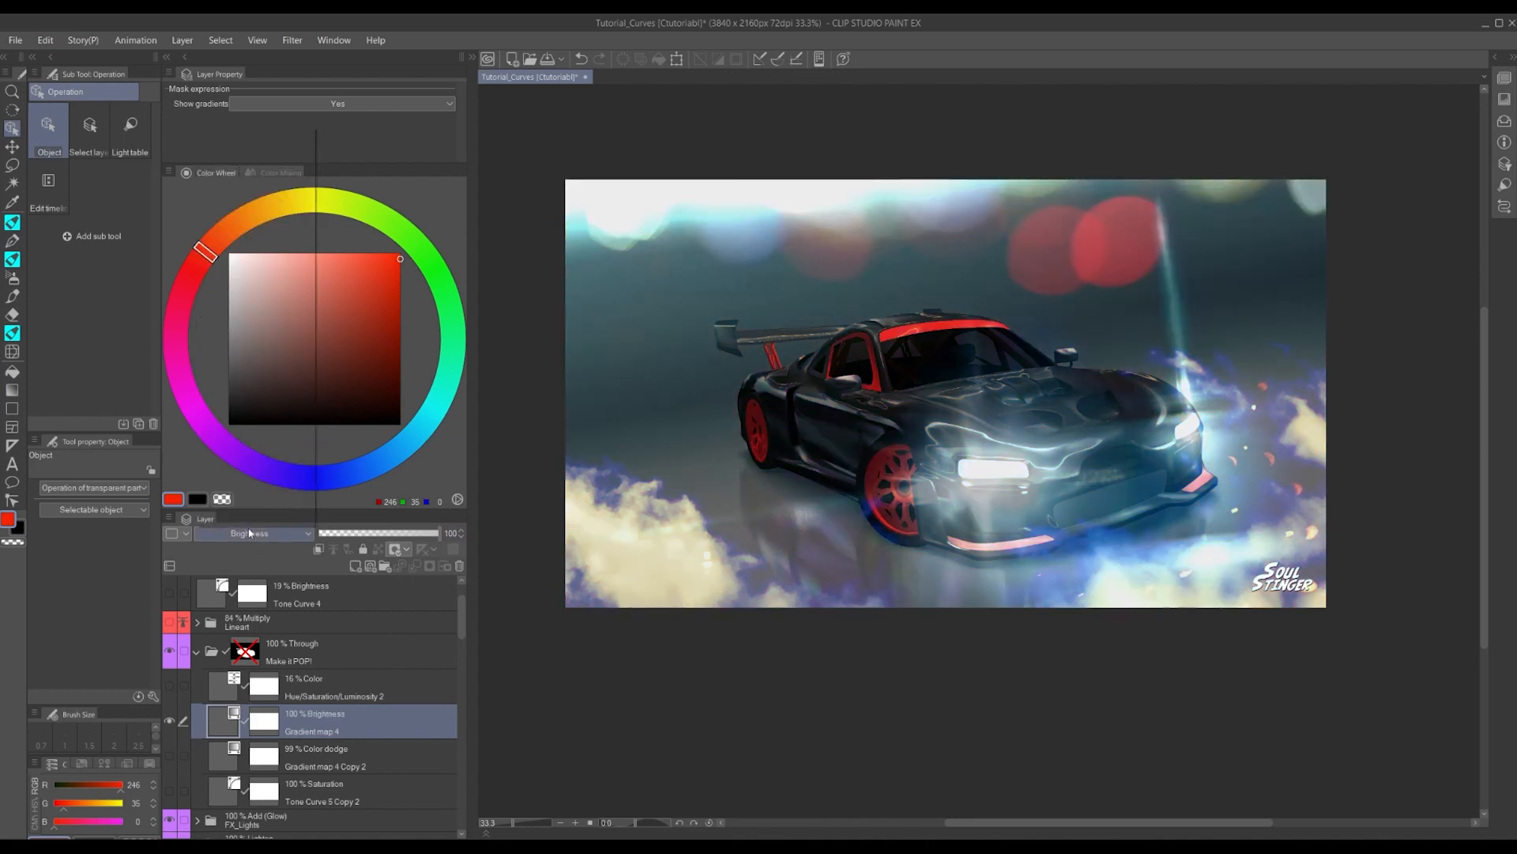
left_click(249, 534)
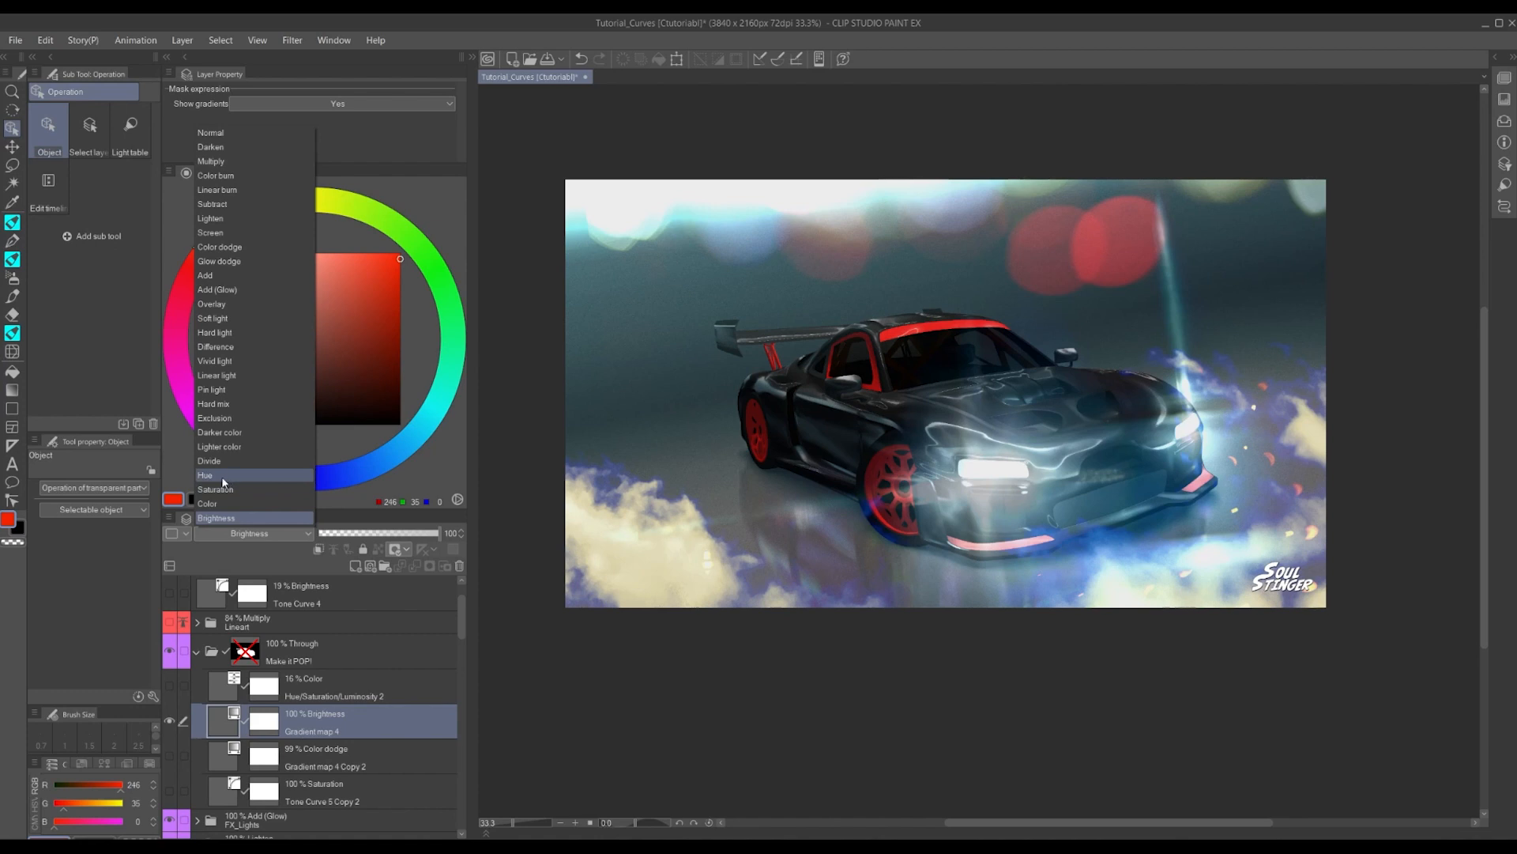
left_click(387, 240)
mouse_move(208, 246)
left_mouse_down()
mouse_move(222, 231)
mouse_move(352, 222)
mouse_move(399, 265)
mouse_move(404, 381)
mouse_move(268, 415)
mouse_move(241, 276)
mouse_move(345, 225)
mouse_move(399, 241)
mouse_move(433, 334)
mouse_move(368, 473)
left_mouse_up()
left_click(300, 535)
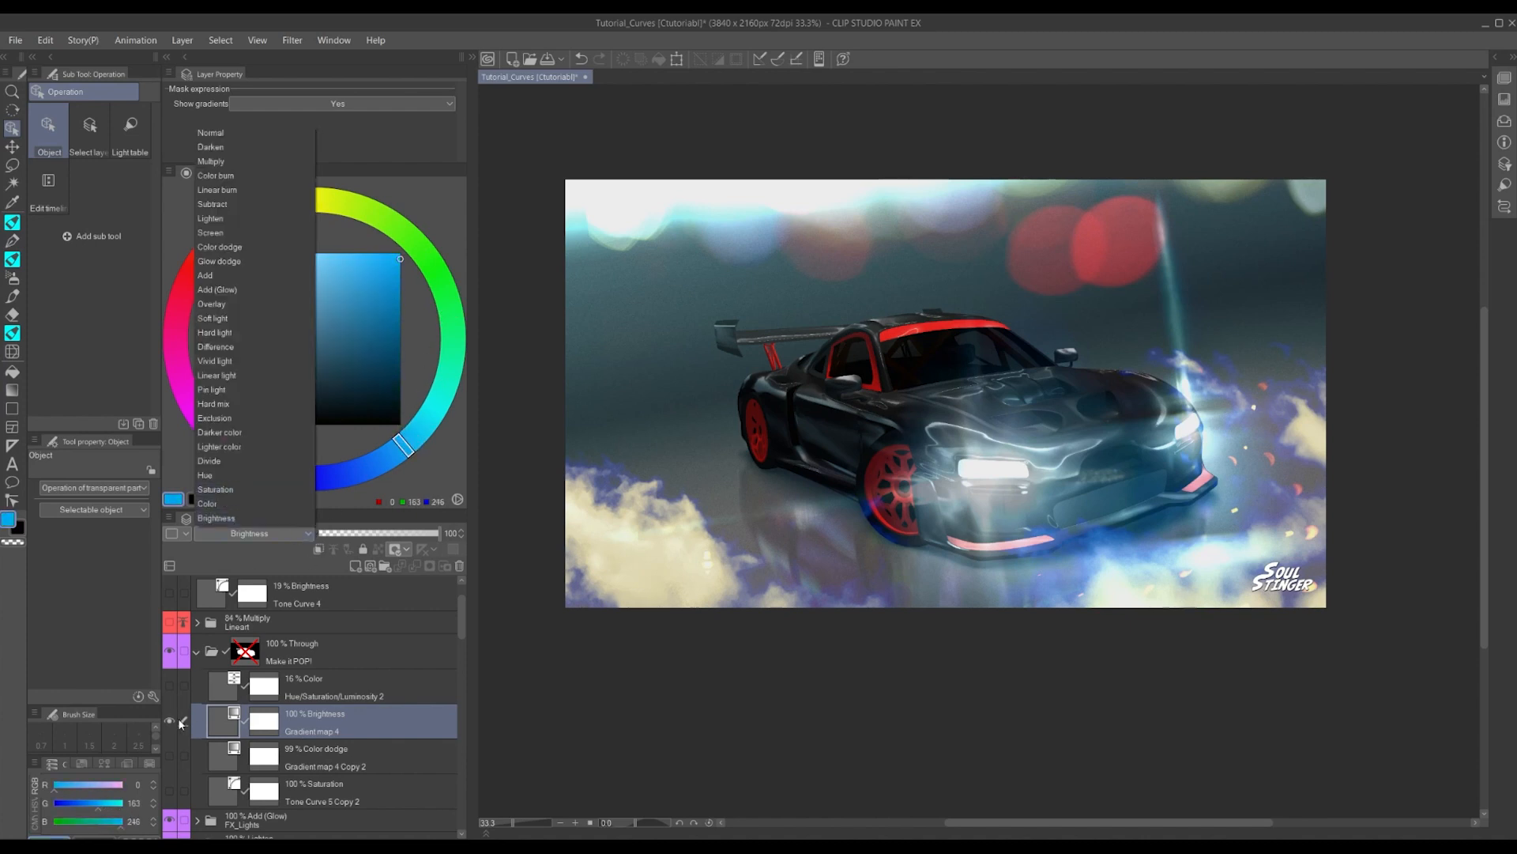
Hide the Gradient map 4 layer, then select and show the Tone Curve 5 Copy 2 layer
left_click(173, 723)
left_click(170, 722)
left_click(217, 789)
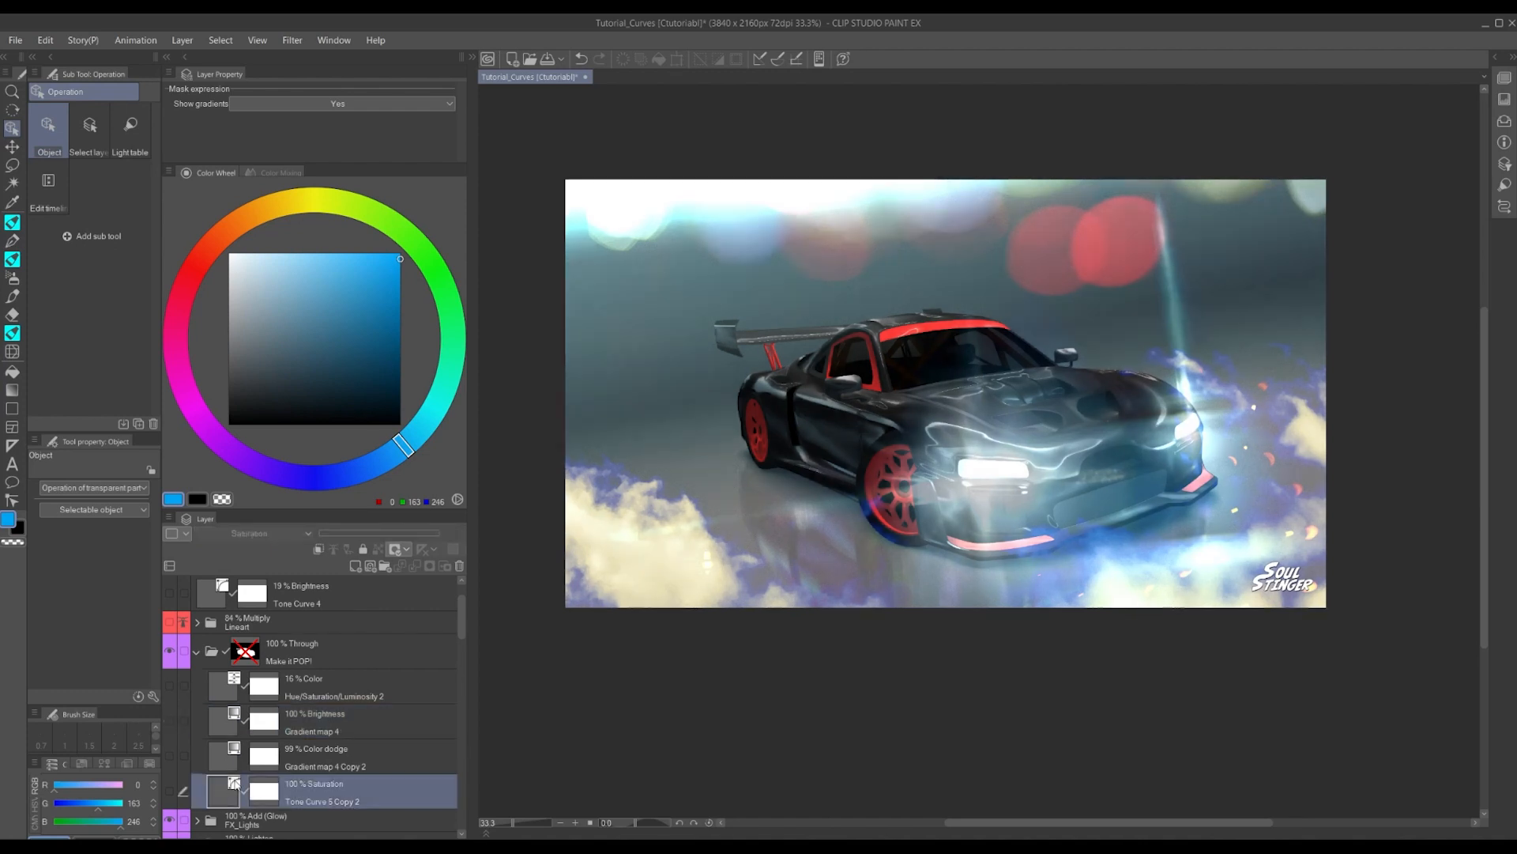
left_click(169, 792)
Examine the Red, Green and Blue channel curves of the Tone Curve 5 Copy 2 layer without altering them
double_click(214, 799)
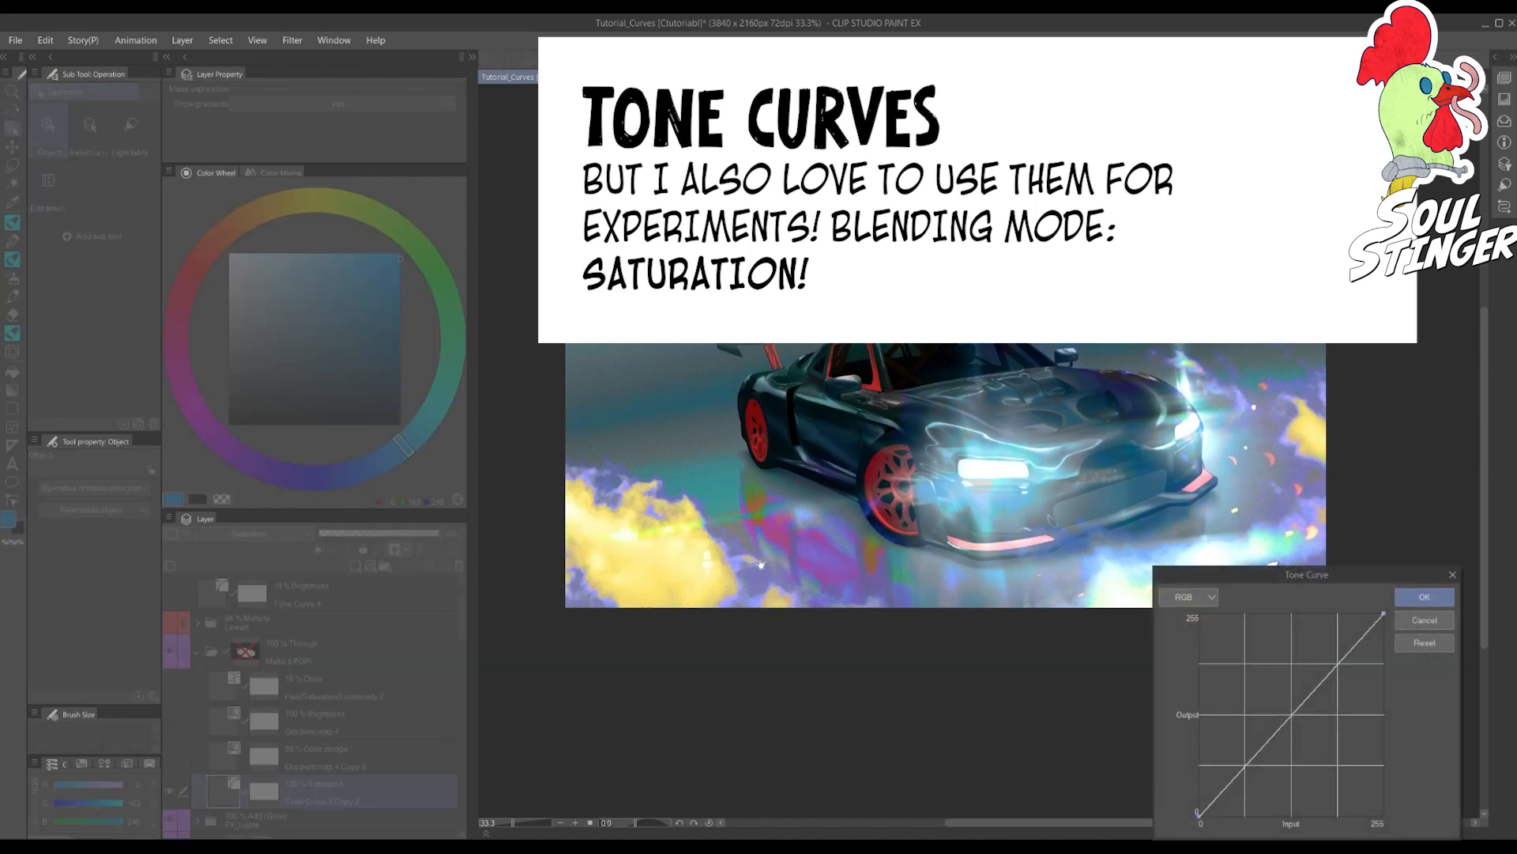
left_click_drag(1320, 575, 810, 338)
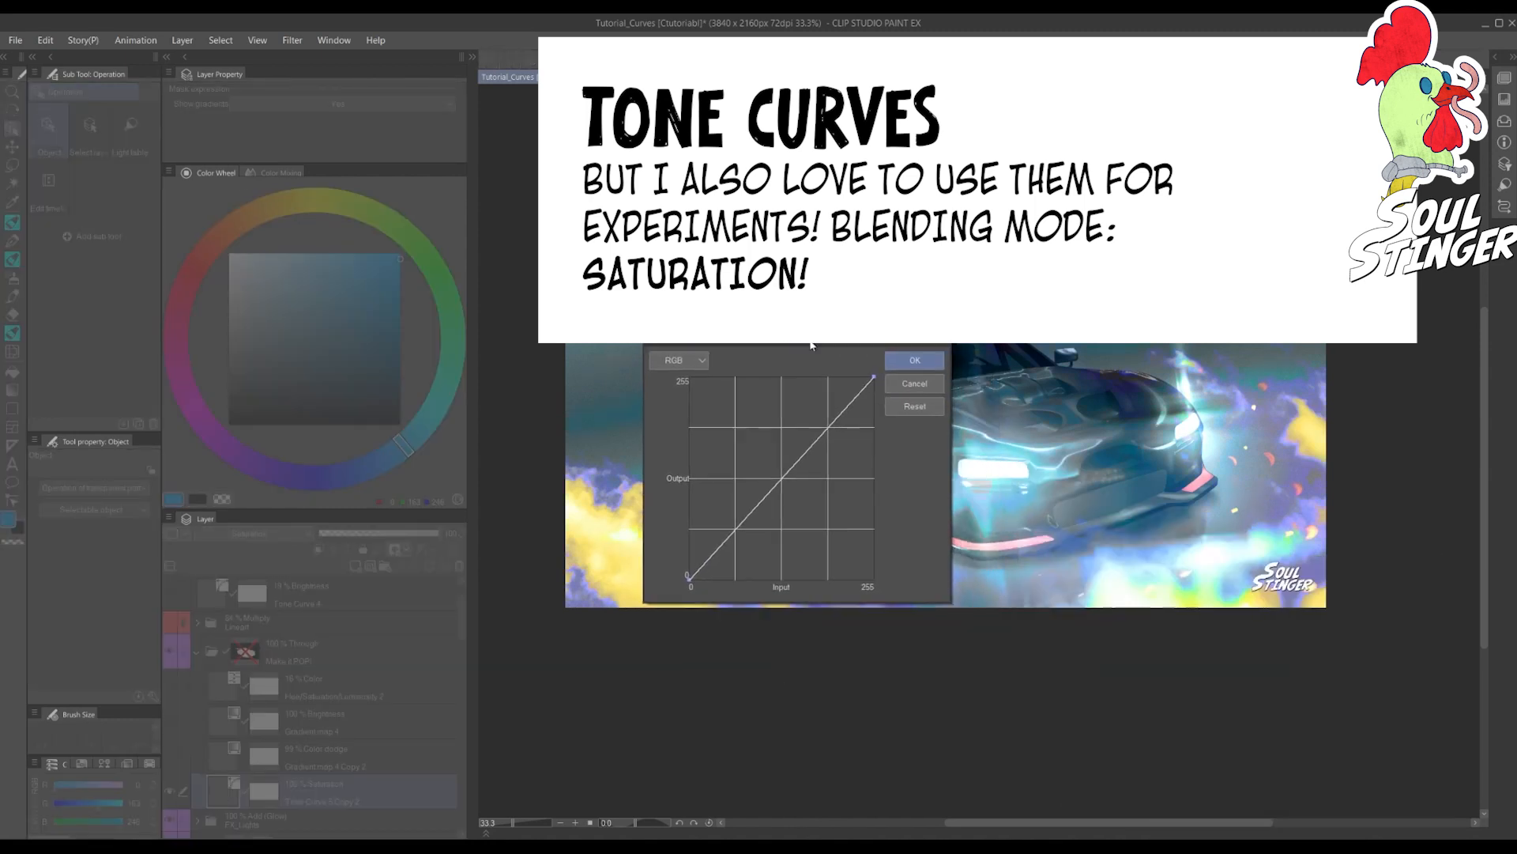
left_click(674, 361)
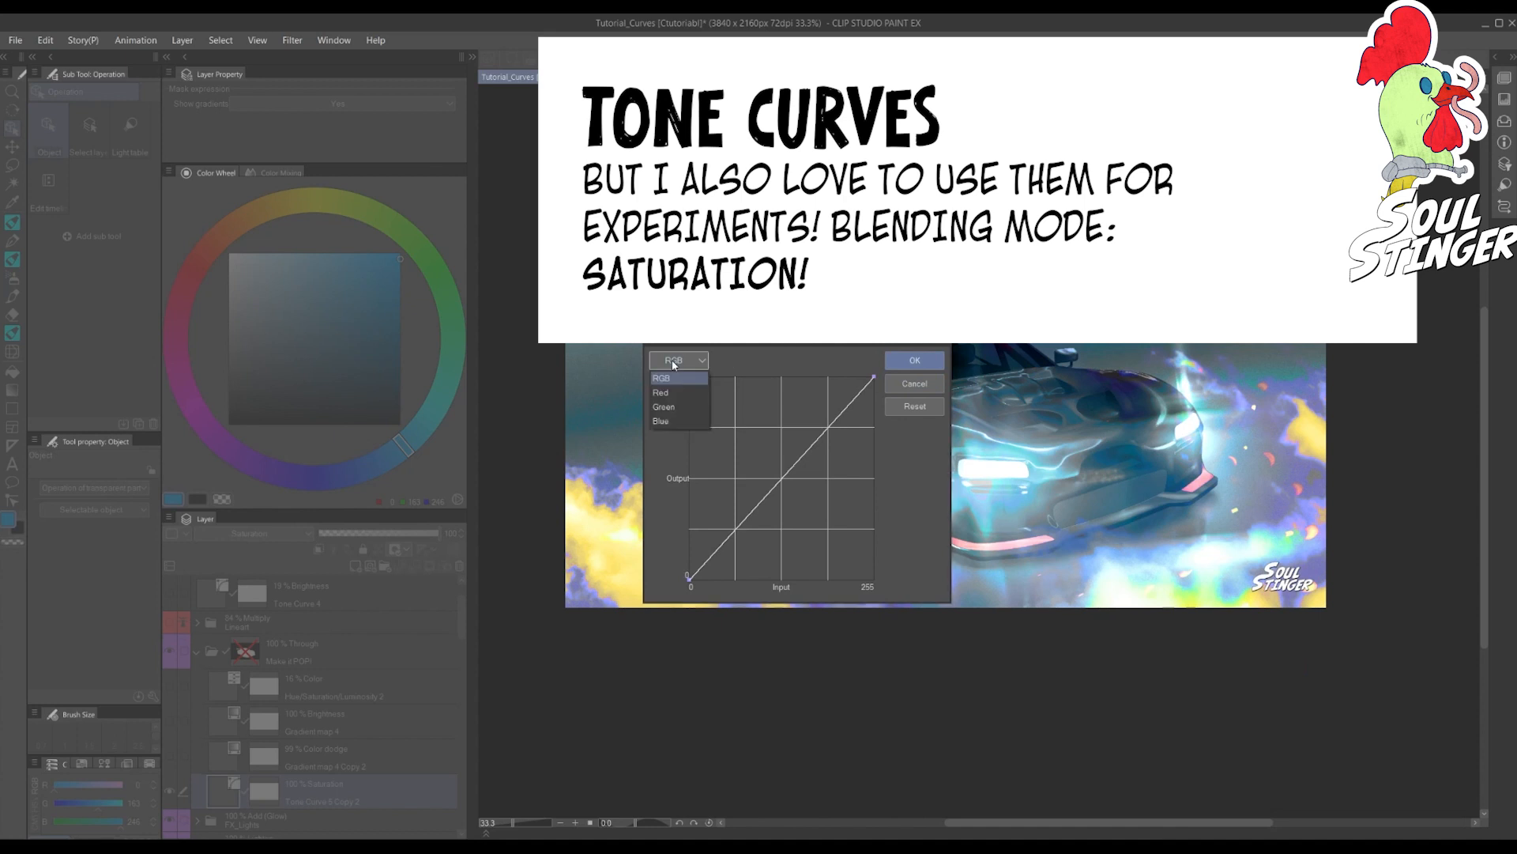
left_click(678, 393)
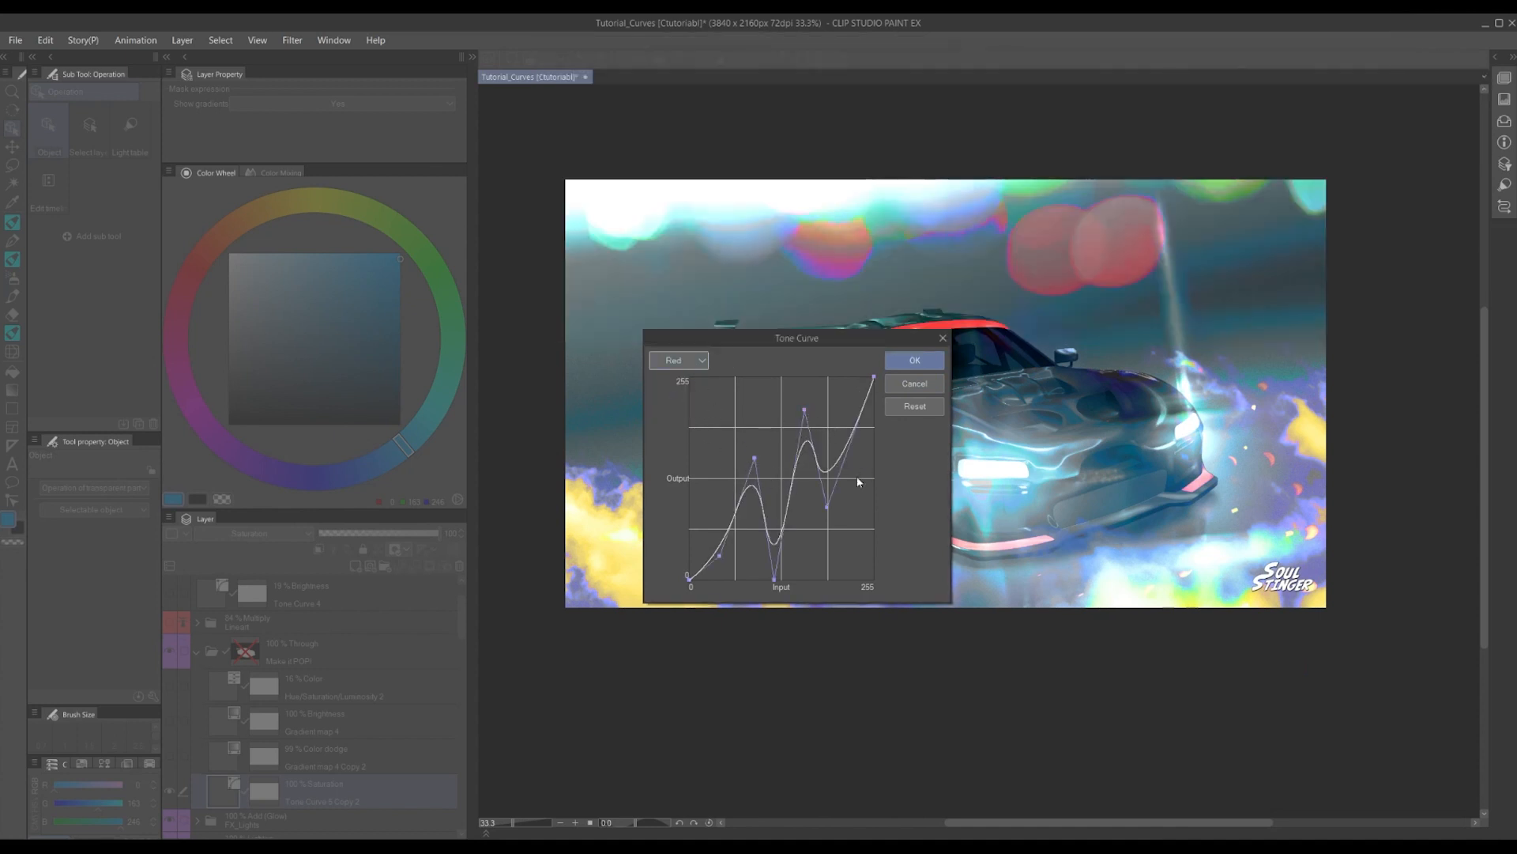
left_click(678, 360)
left_click(669, 403)
left_click(678, 361)
left_click(672, 421)
left_click(676, 362)
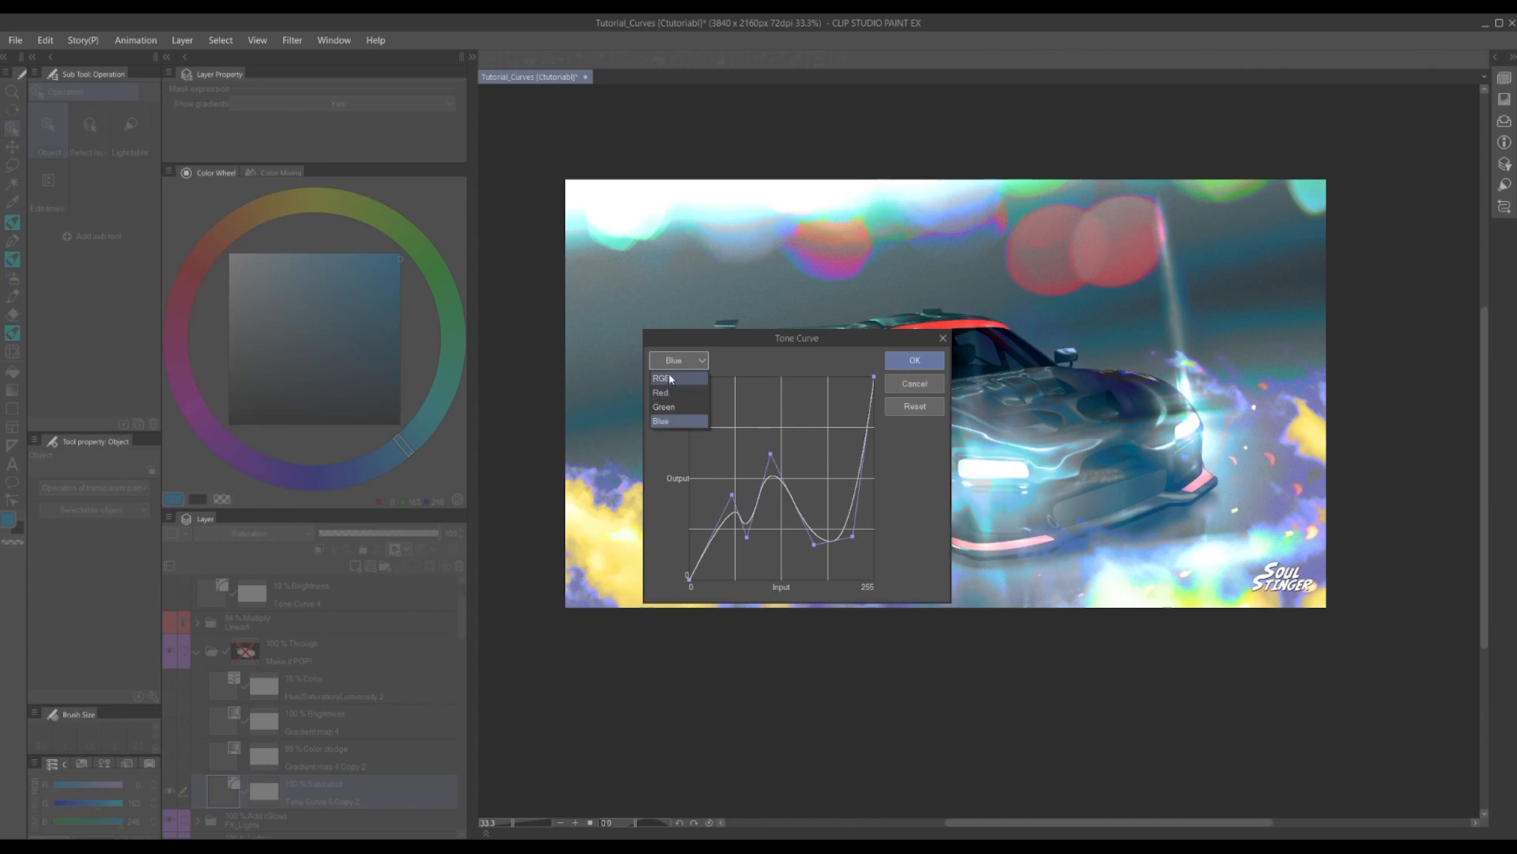
left_click(736, 381)
left_click_drag(790, 336, 864, 574)
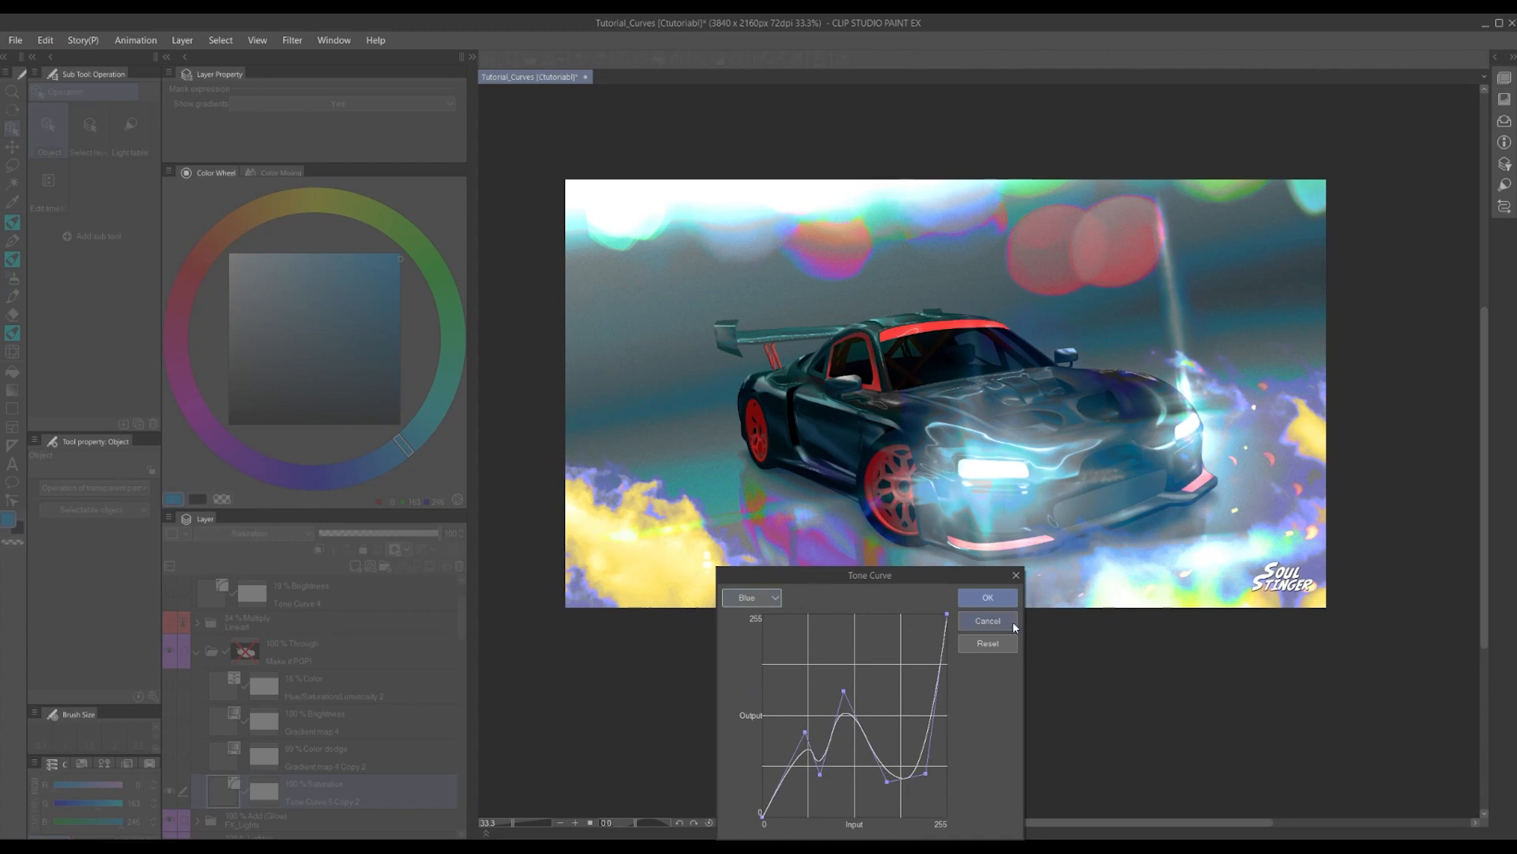
left_click(988, 621)
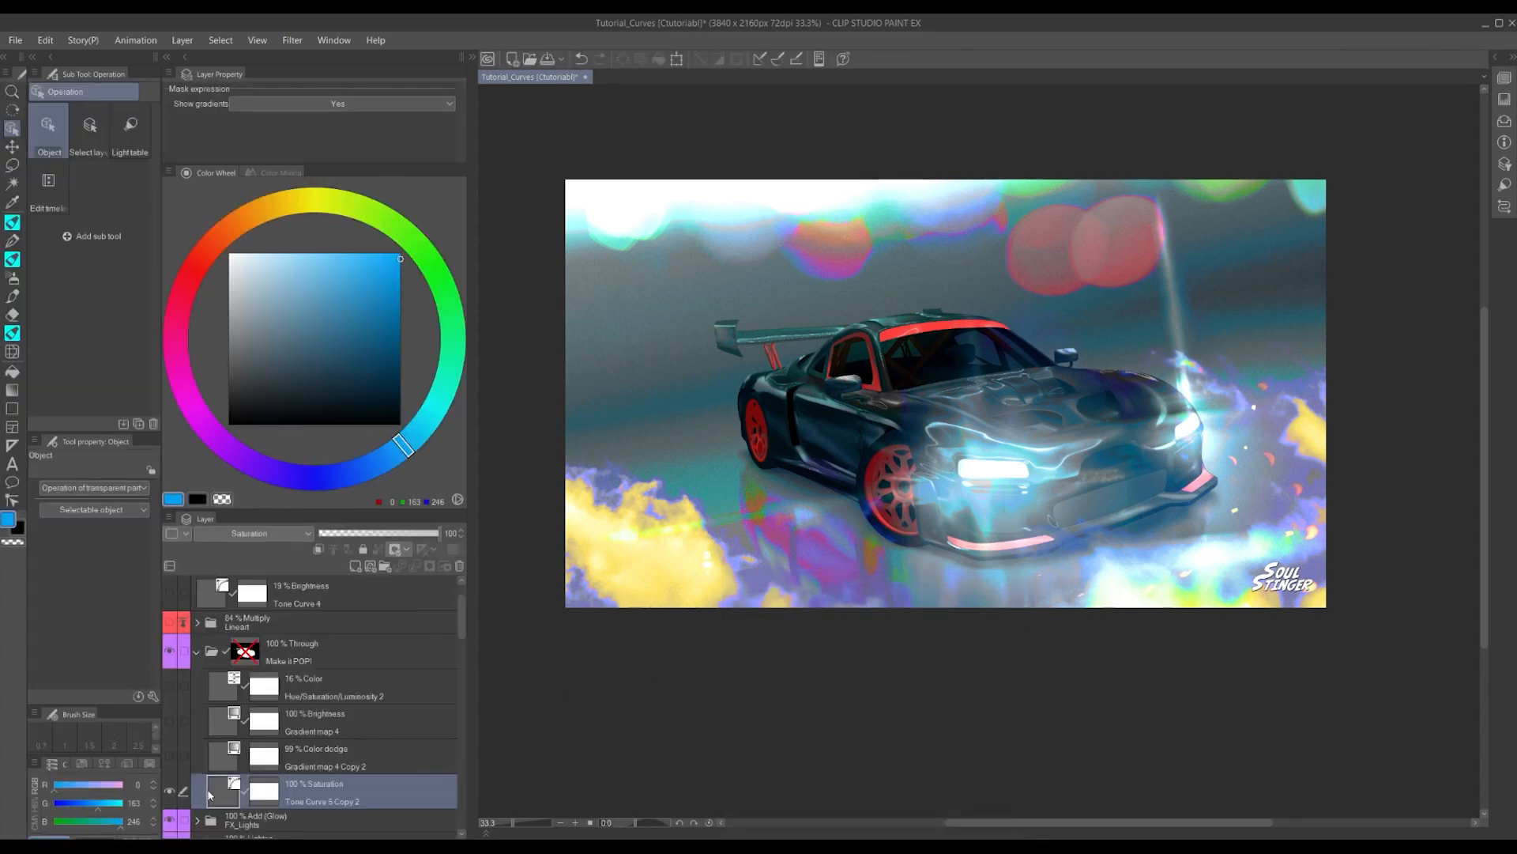
Test the Normal blending mode on the Tone Curve 5 Copy 2 layer
left_click(264, 791)
left_click(286, 533)
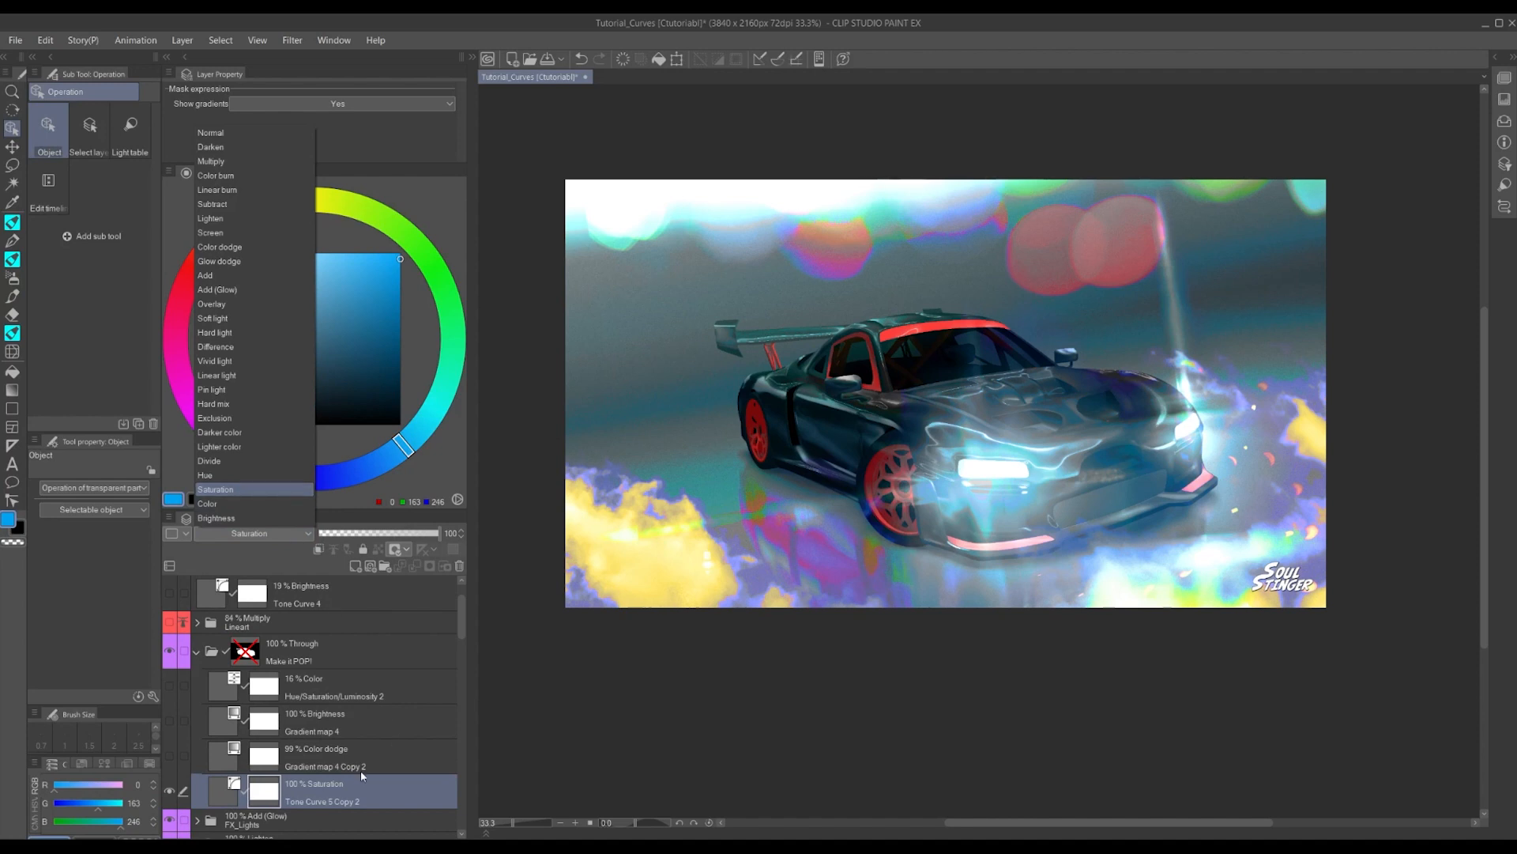
left_click(284, 489)
left_click(251, 533)
left_click(214, 136)
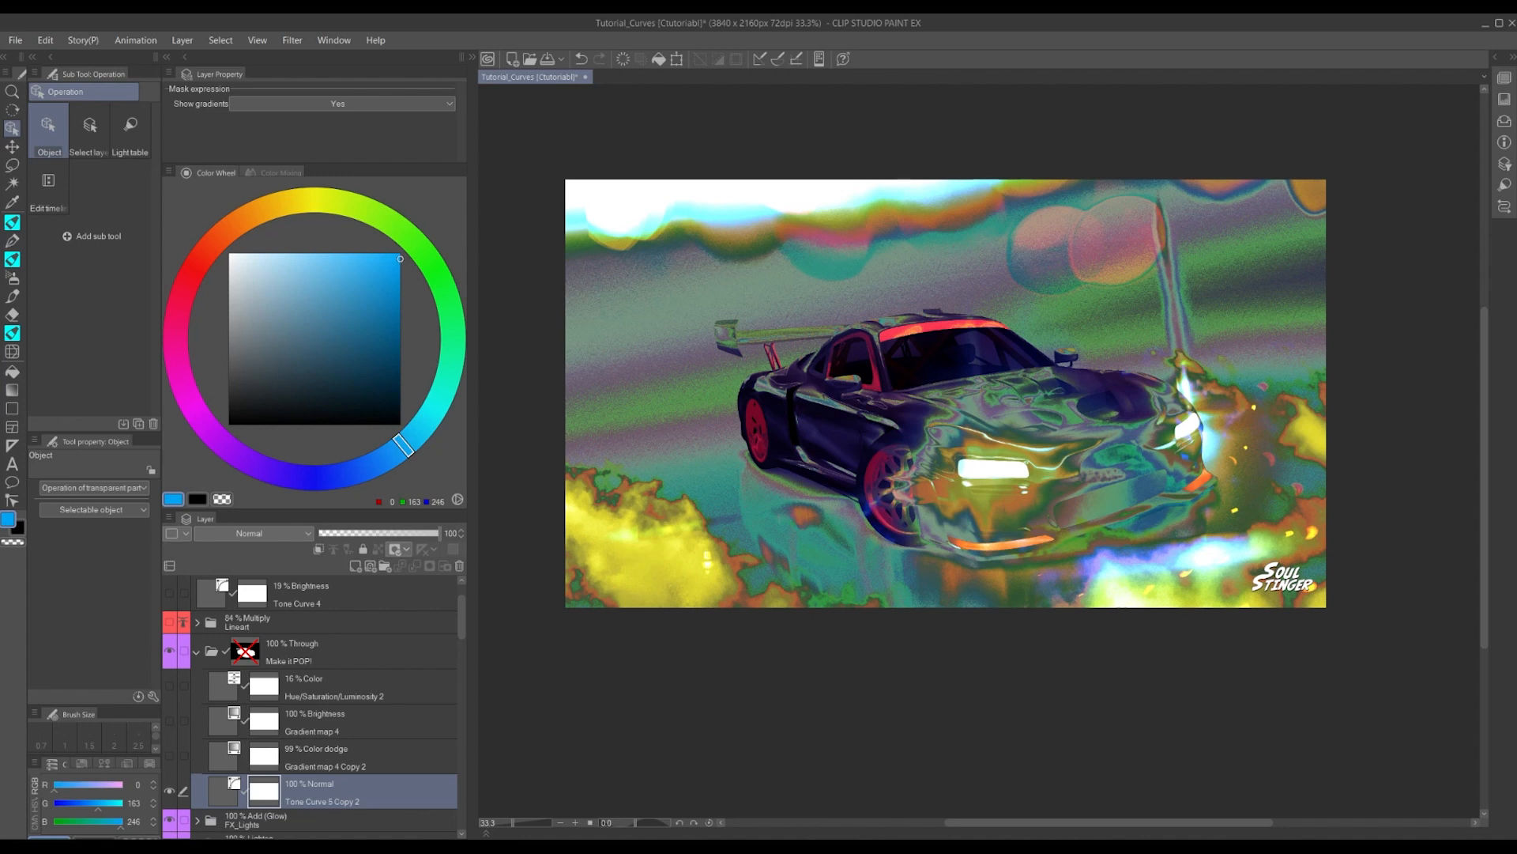
left_click(227, 801)
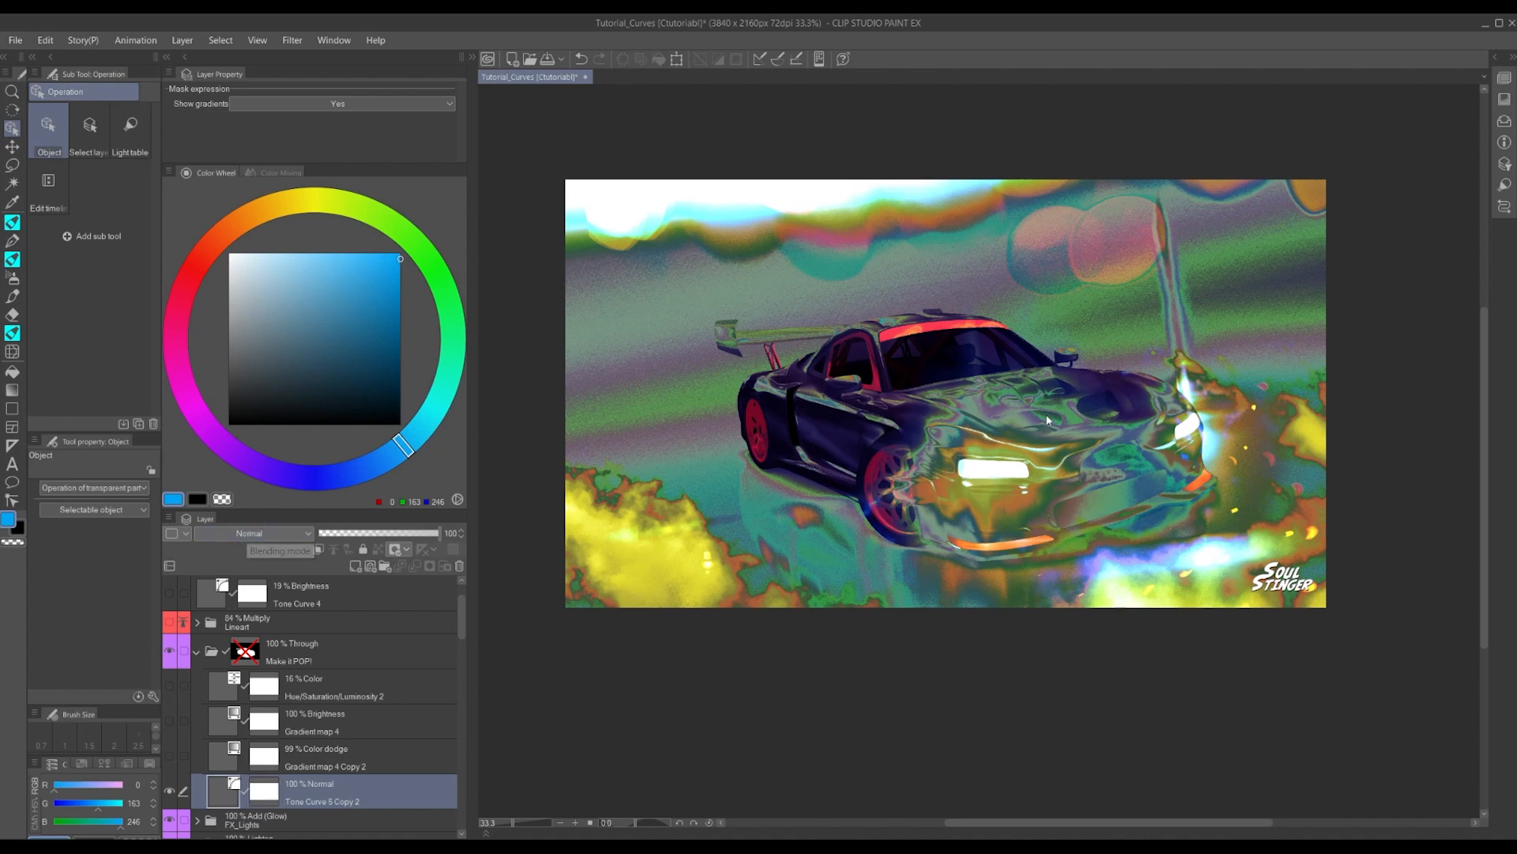
Test the Color and Brightness blending modes on the Tone Curve 5 Copy 2 layer and return it to Saturation
left_click(304, 534)
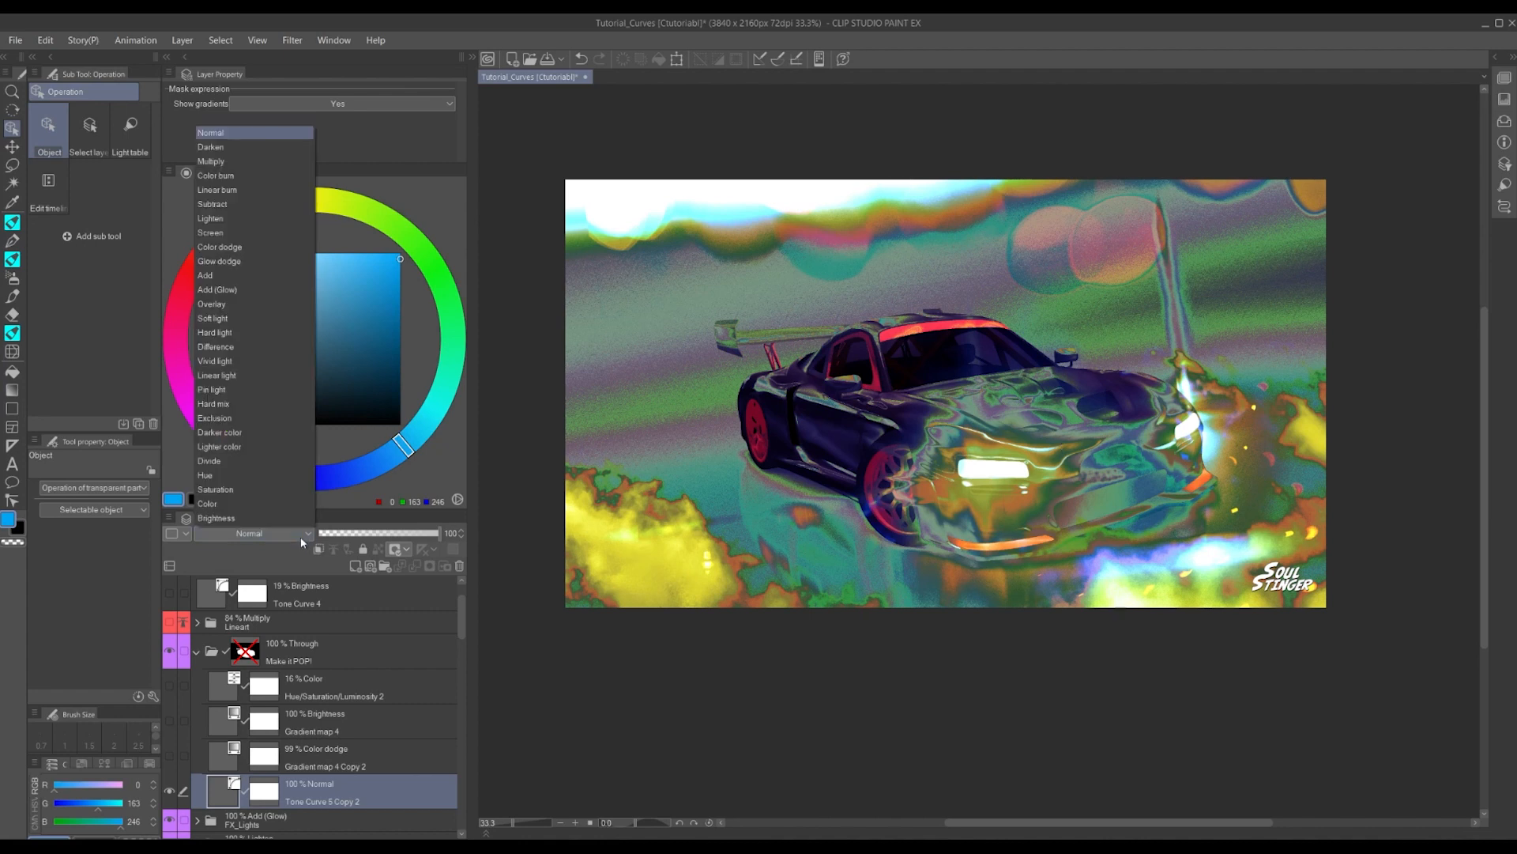
left_click(271, 502)
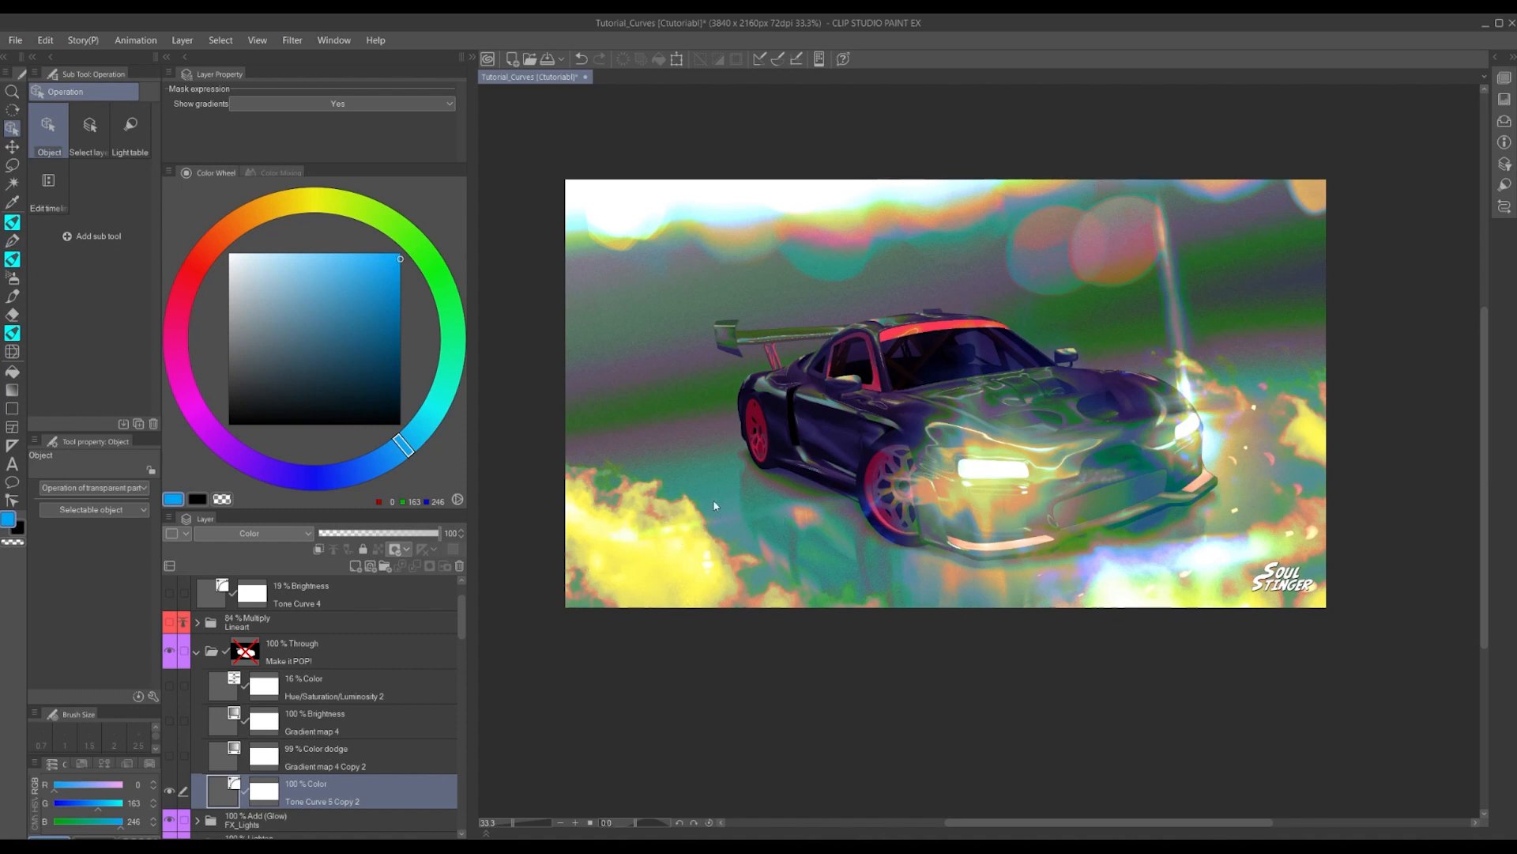
left_click(301, 539)
left_click(243, 516)
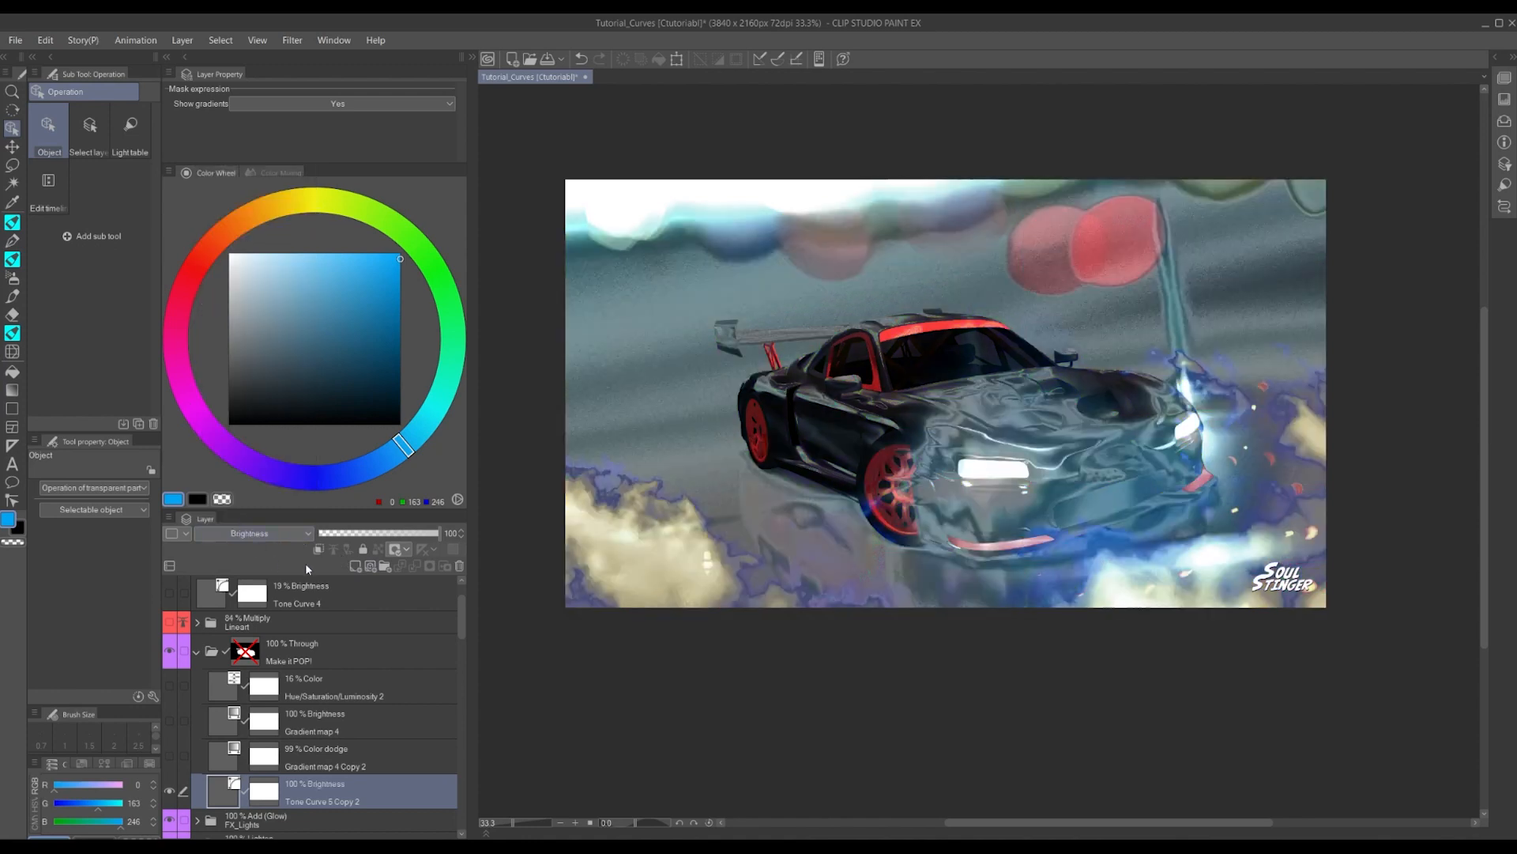
left_click(234, 535)
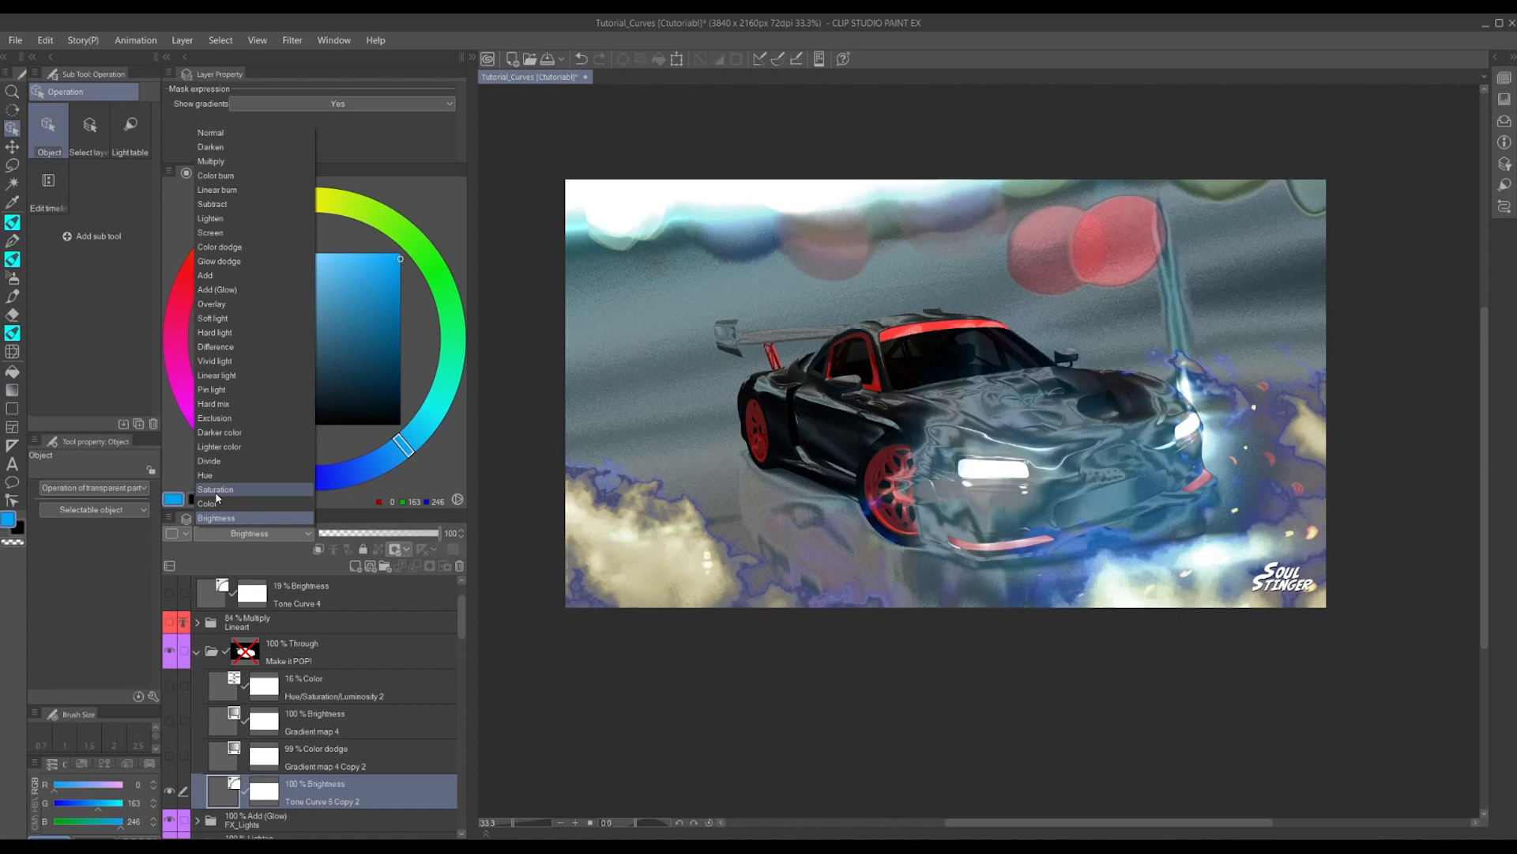
left_click(216, 491)
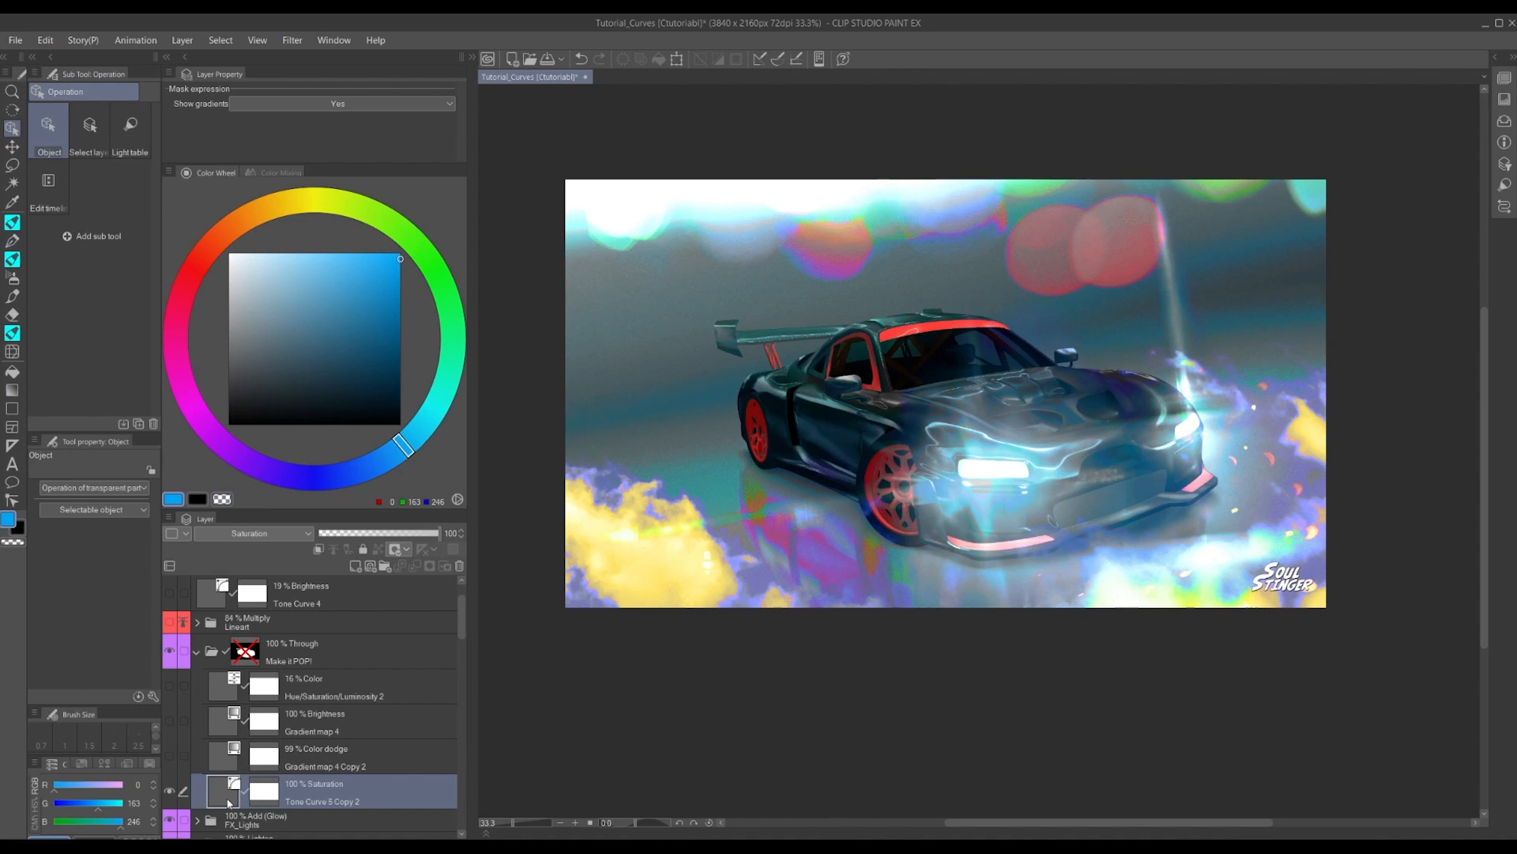
Review the Red channel curve of the Tone Curve 5 Copy 2 layer and leave it as it is
double_click(227, 802)
left_click(751, 596)
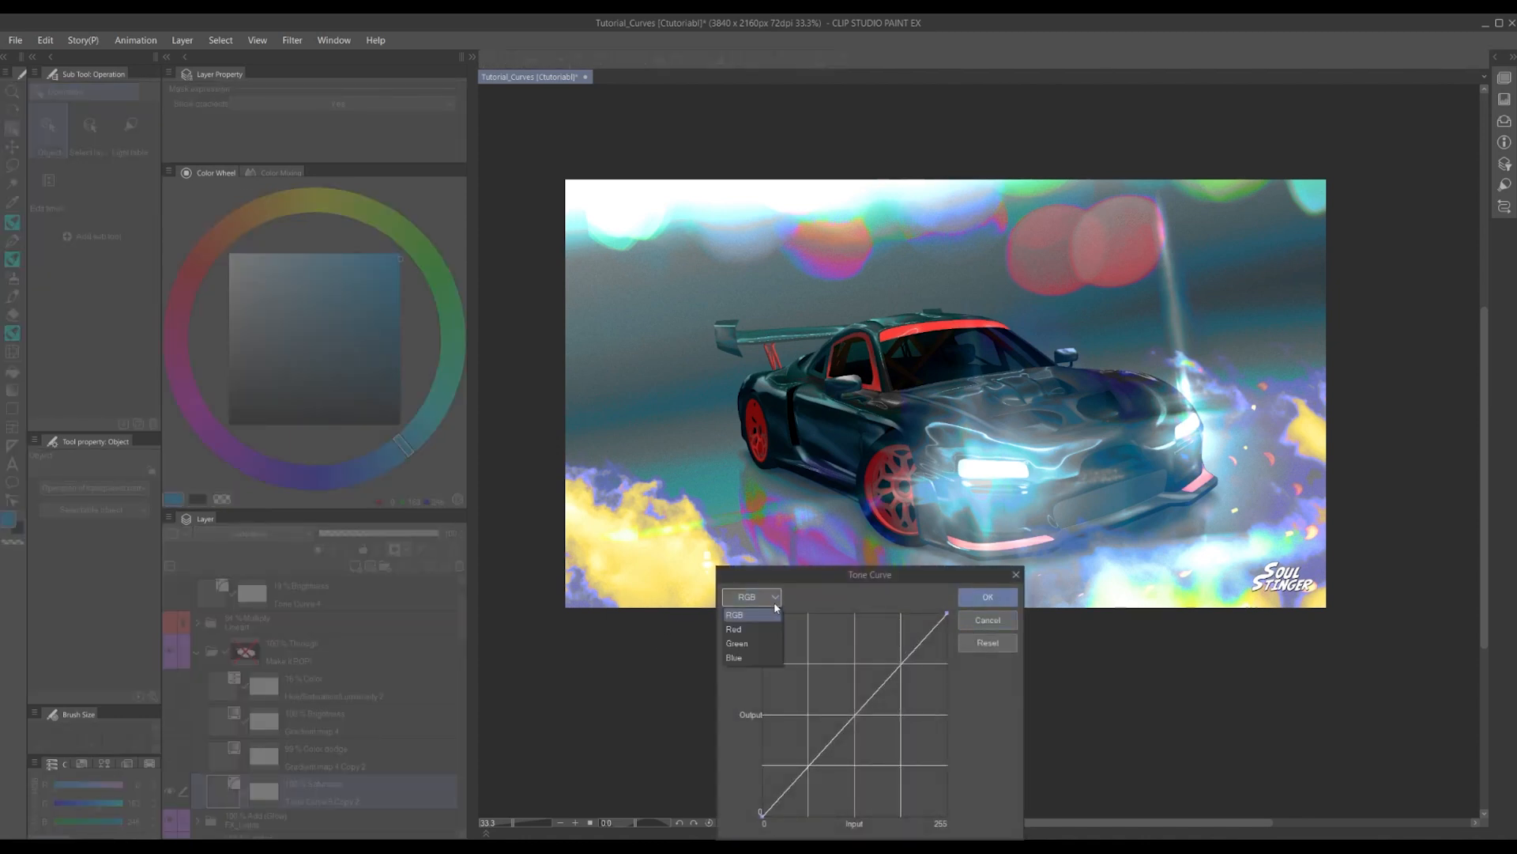
left_click(735, 628)
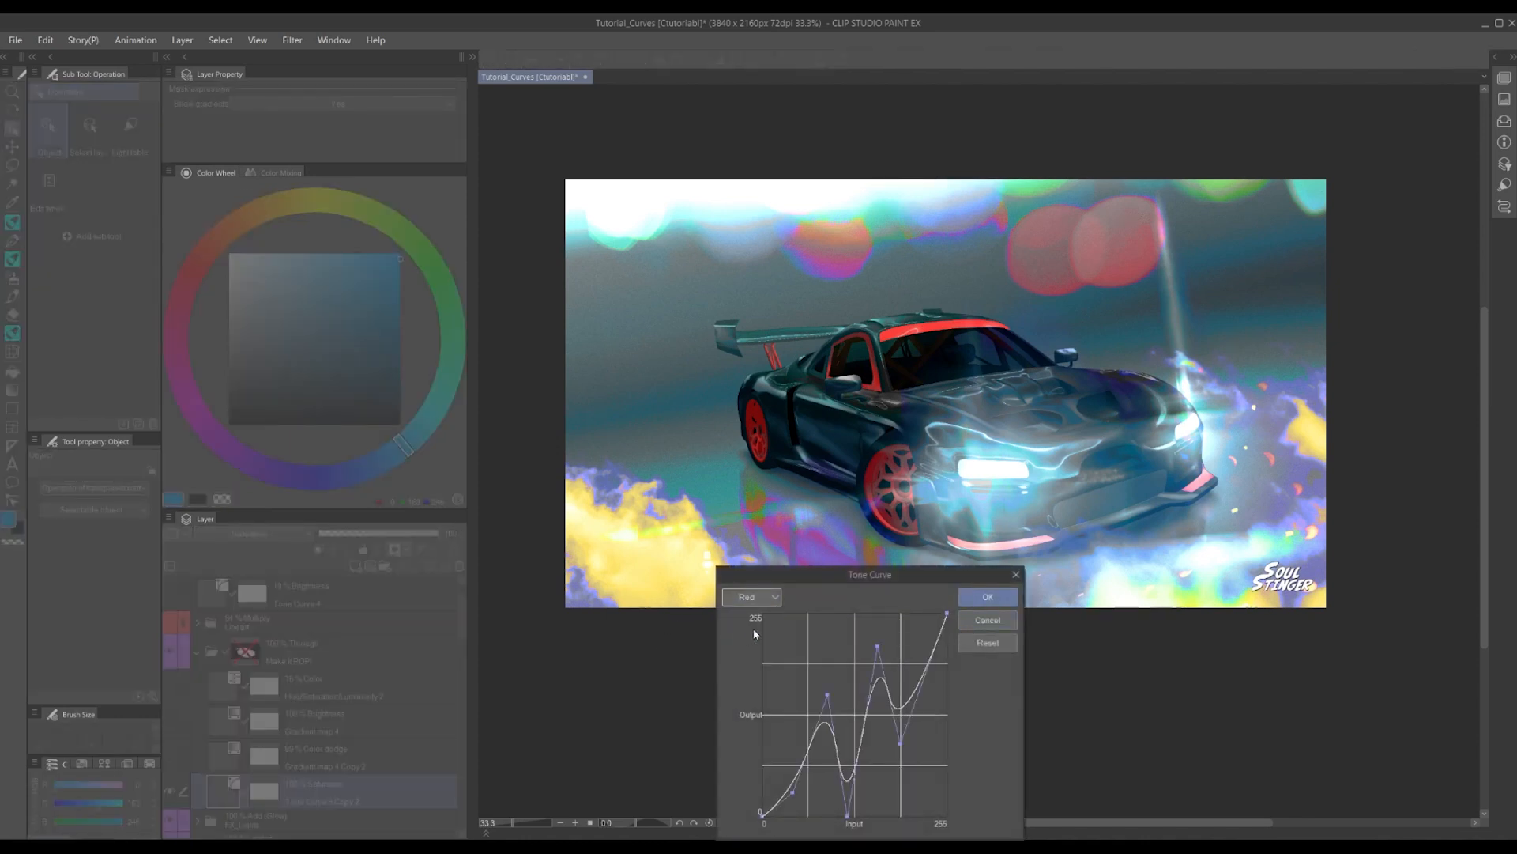
left_click(997, 622)
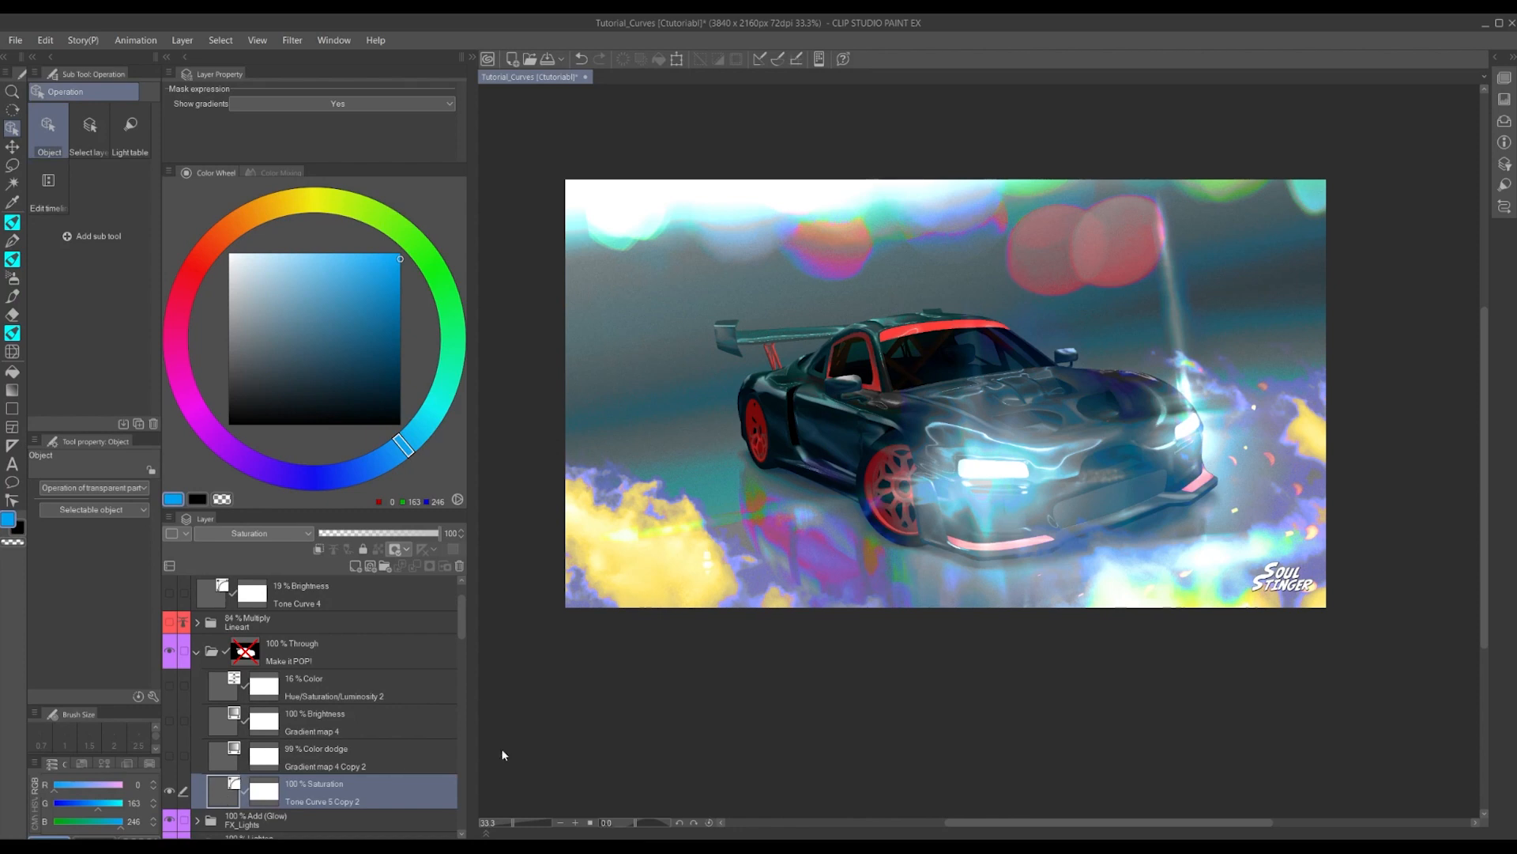
Darken the blue drawing color to RGB 0, 144, 217 and compare the image with Tone Curve 5 Copy 2 hidden and shown
mouse_move(384, 279)
left_mouse_down()
mouse_move(233, 294)
mouse_move(399, 304)
mouse_move(423, 271)
mouse_move(311, 282)
mouse_move(410, 284)
left_mouse_up()
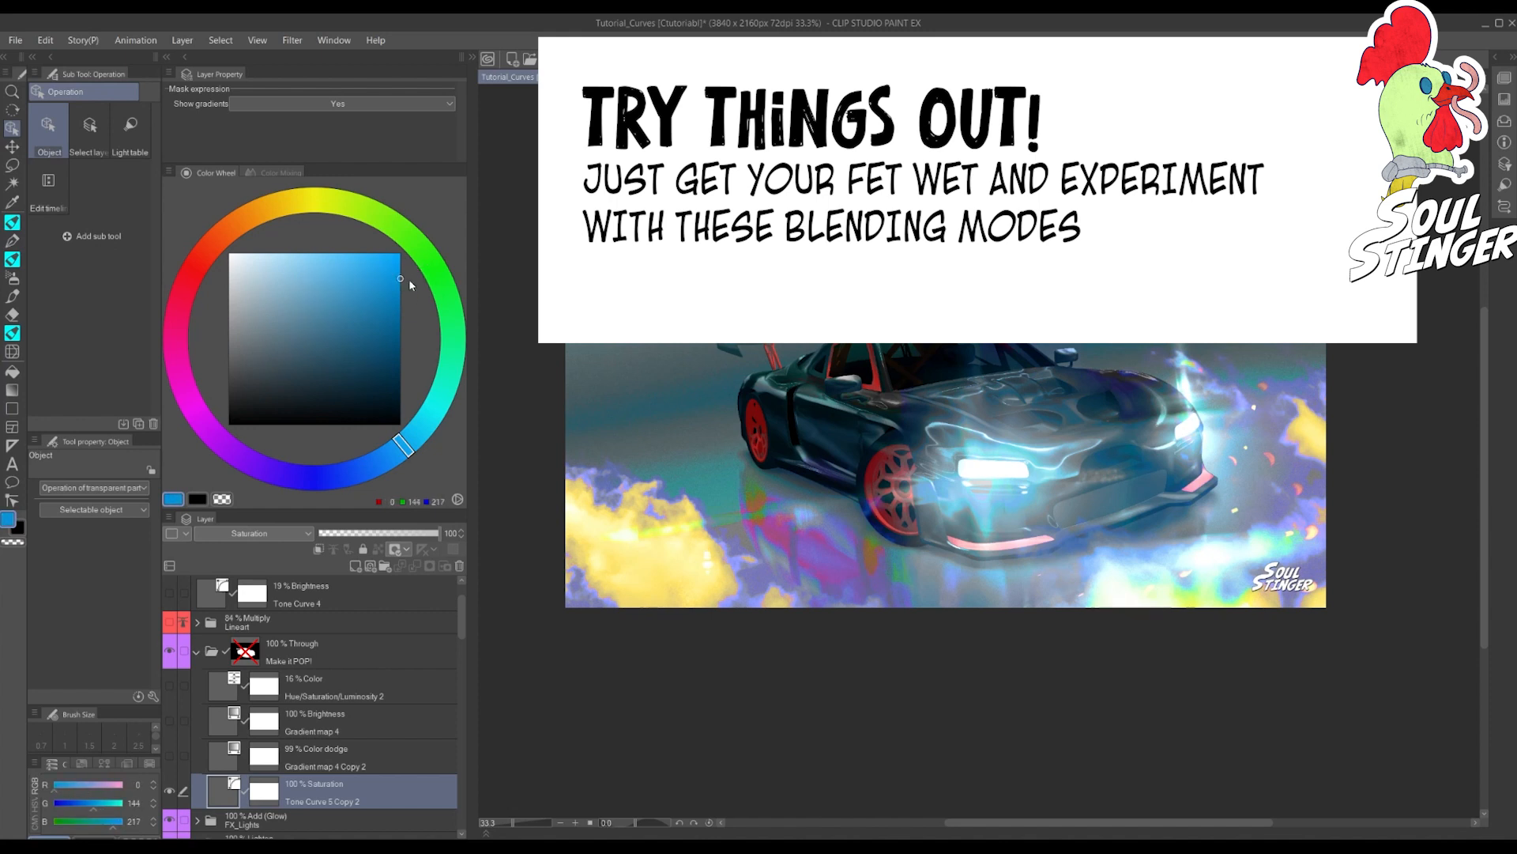
left_click(170, 791)
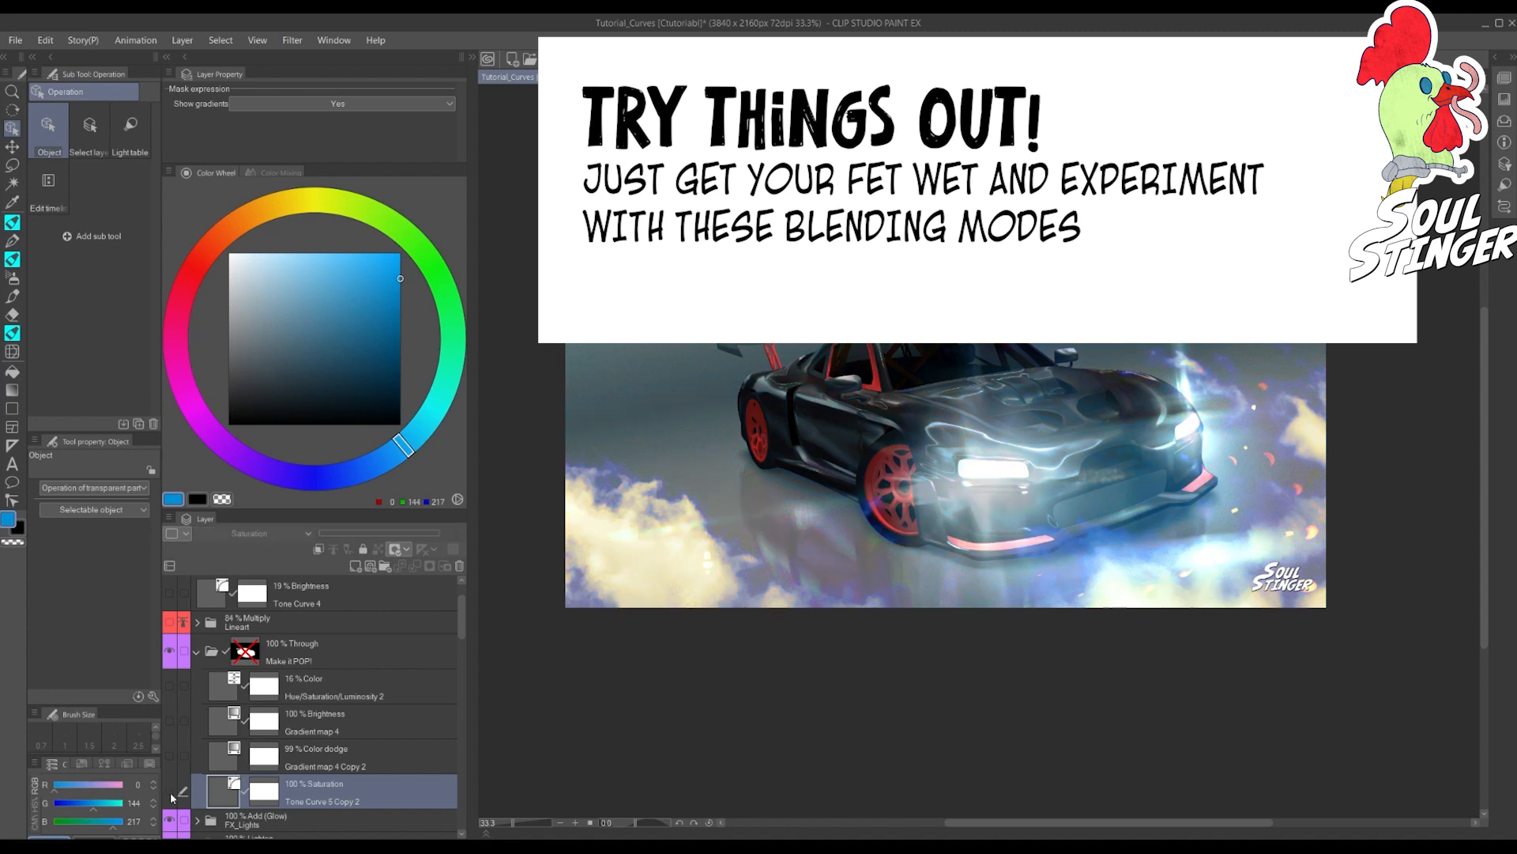
left_click(170, 791)
left_click(170, 791)
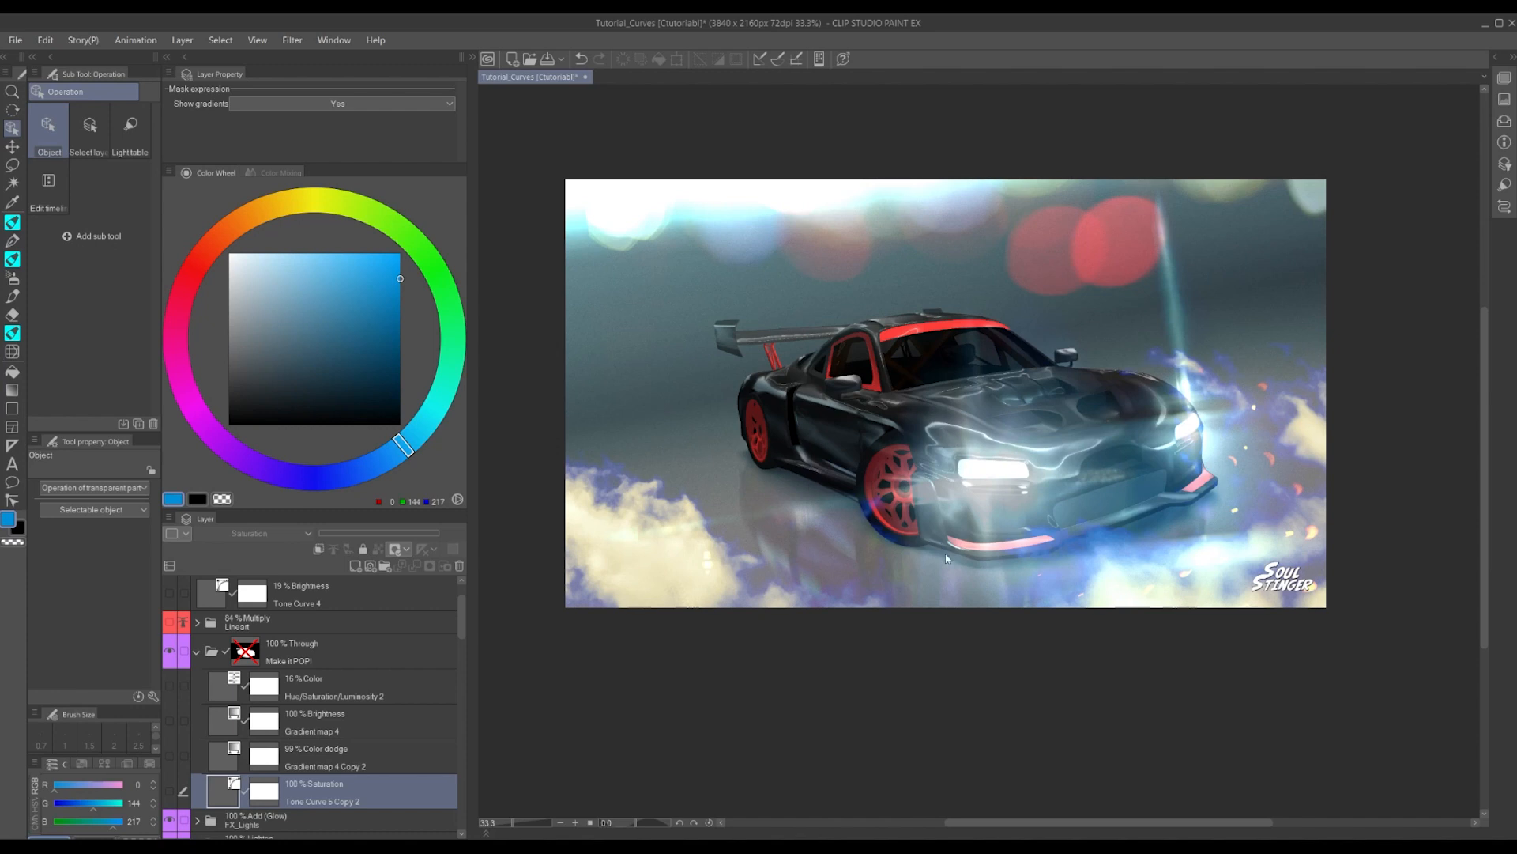
left_click(172, 792)
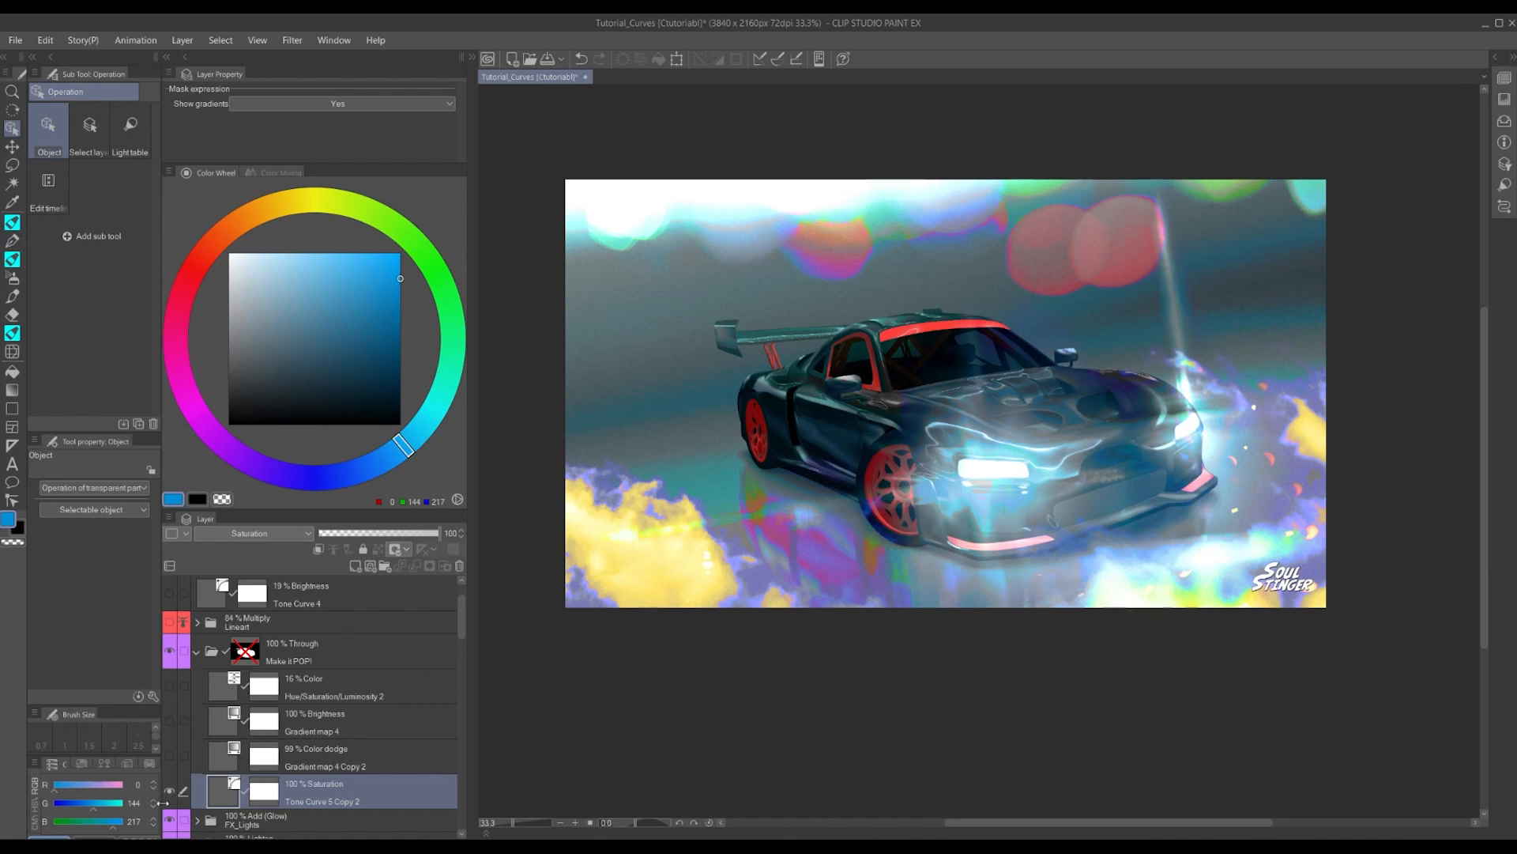
Show the Gradient map 4 Copy 2 layer and review its gradient without altering it
left_click(168, 757)
left_click(311, 753)
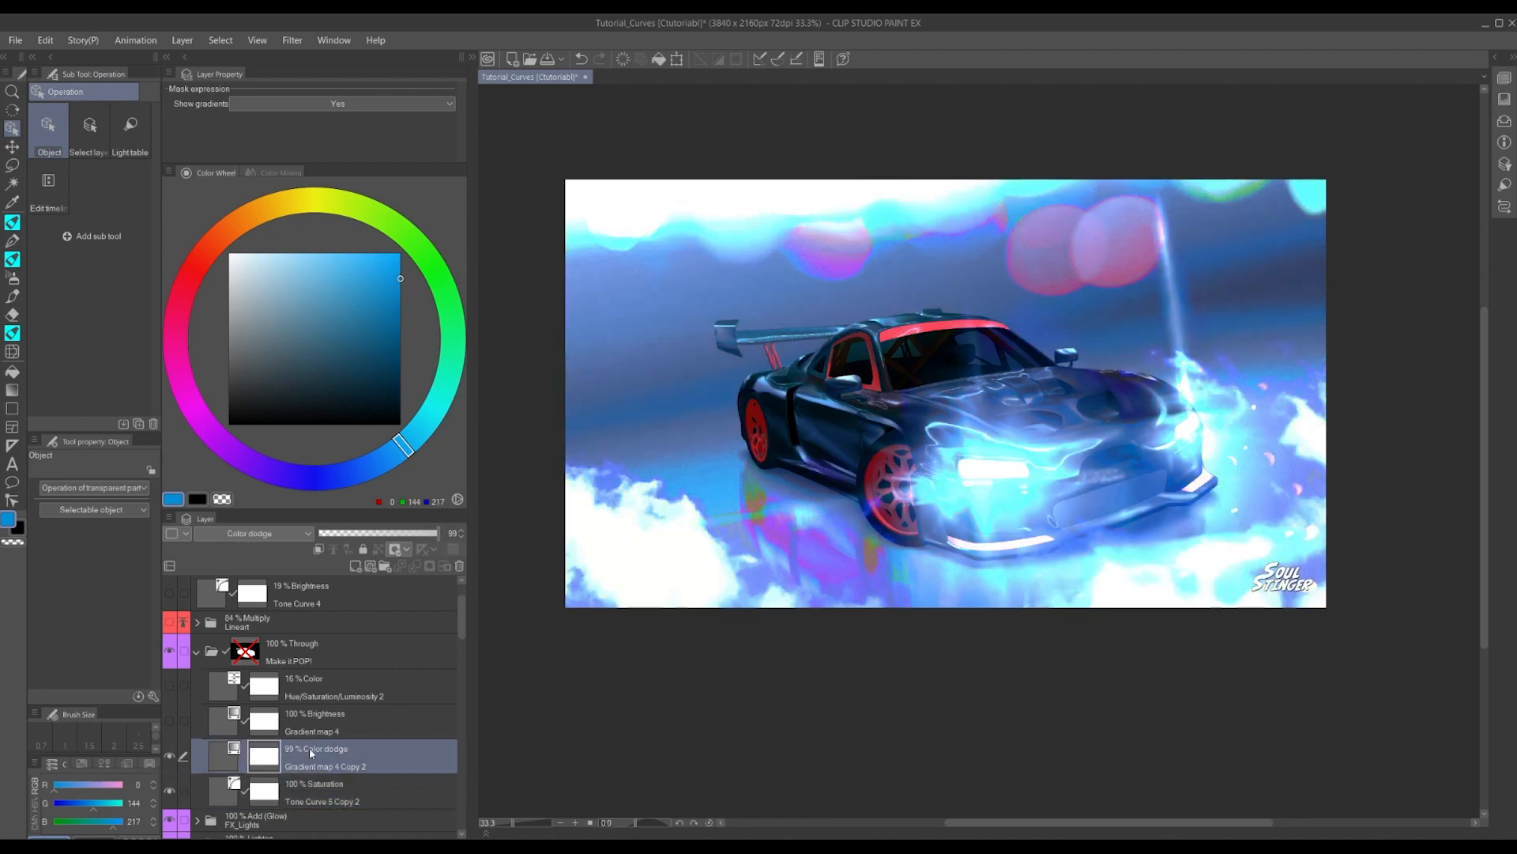
double_click(264, 755)
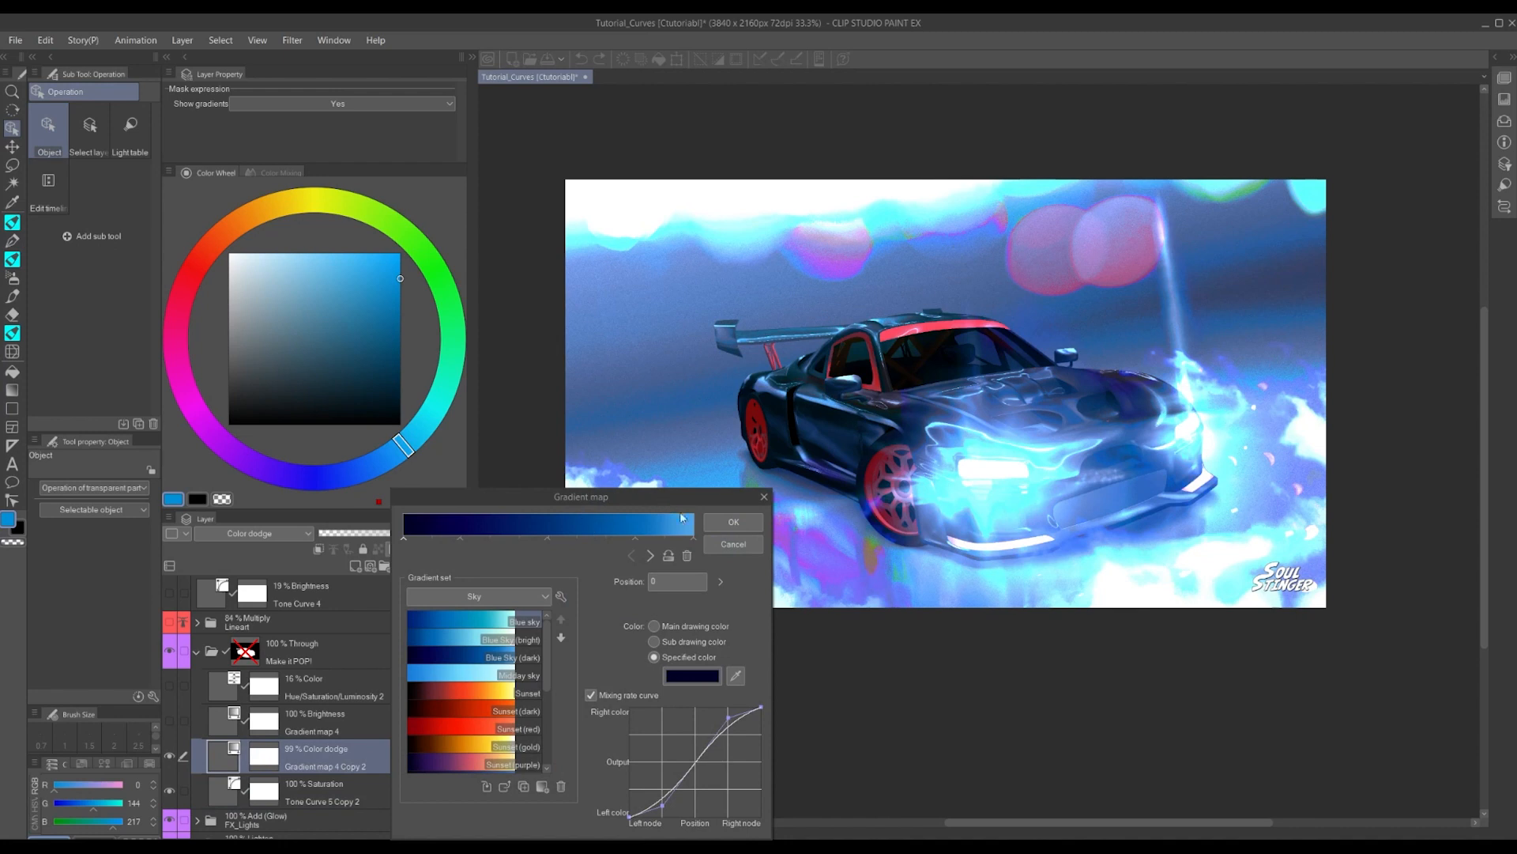
left_click(733, 543)
Lower the Gradient map 4 Copy 2 layer's opacity to 48, keeping the Color dodge blending mode
mouse_move(395, 533)
left_mouse_down()
mouse_move(349, 534)
mouse_move(378, 534)
left_mouse_up()
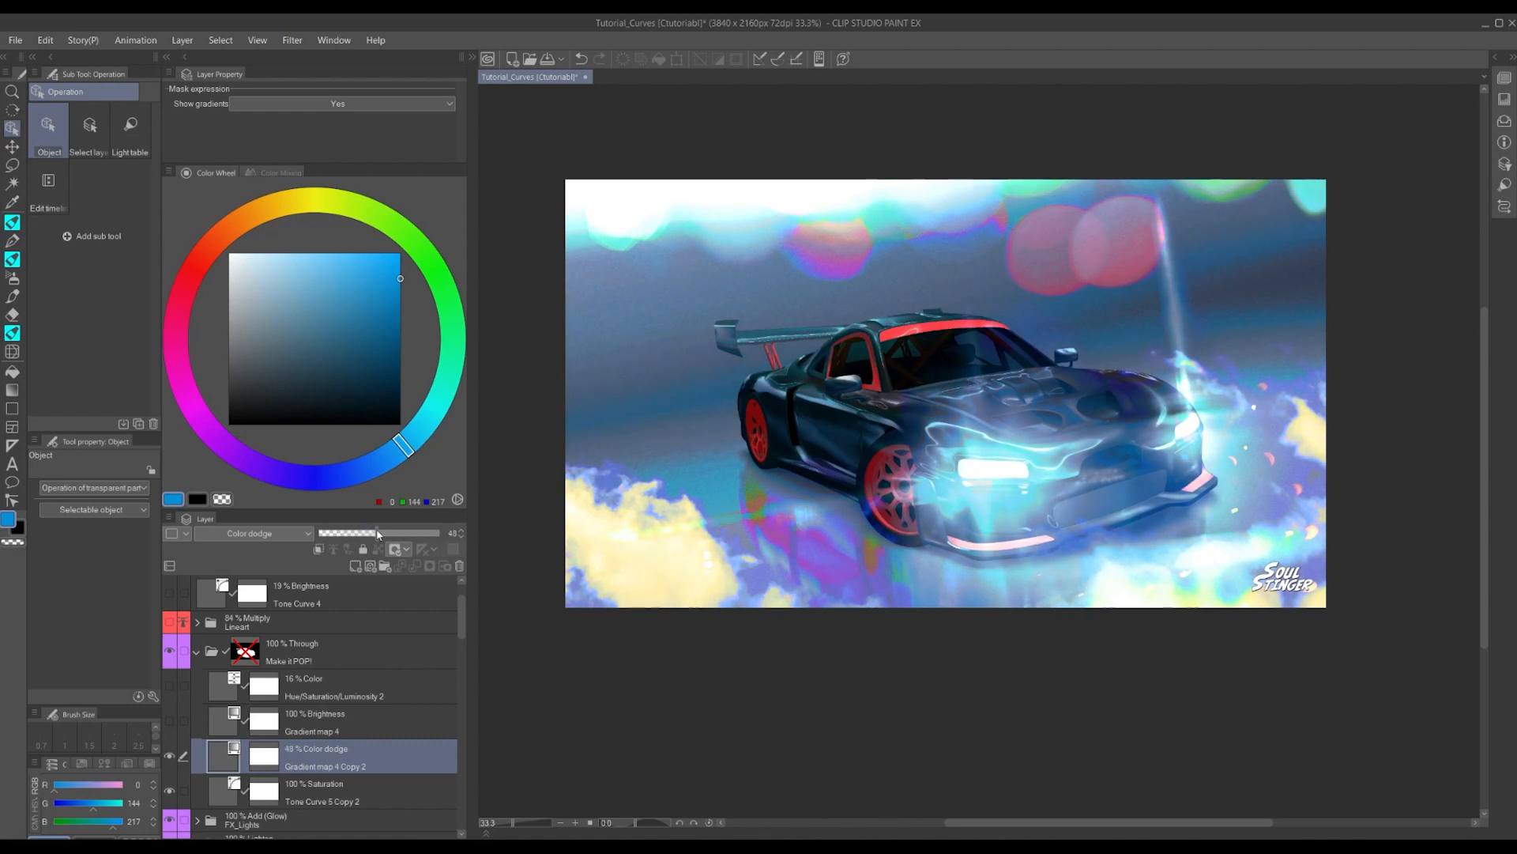
left_click(270, 533)
left_click(264, 543)
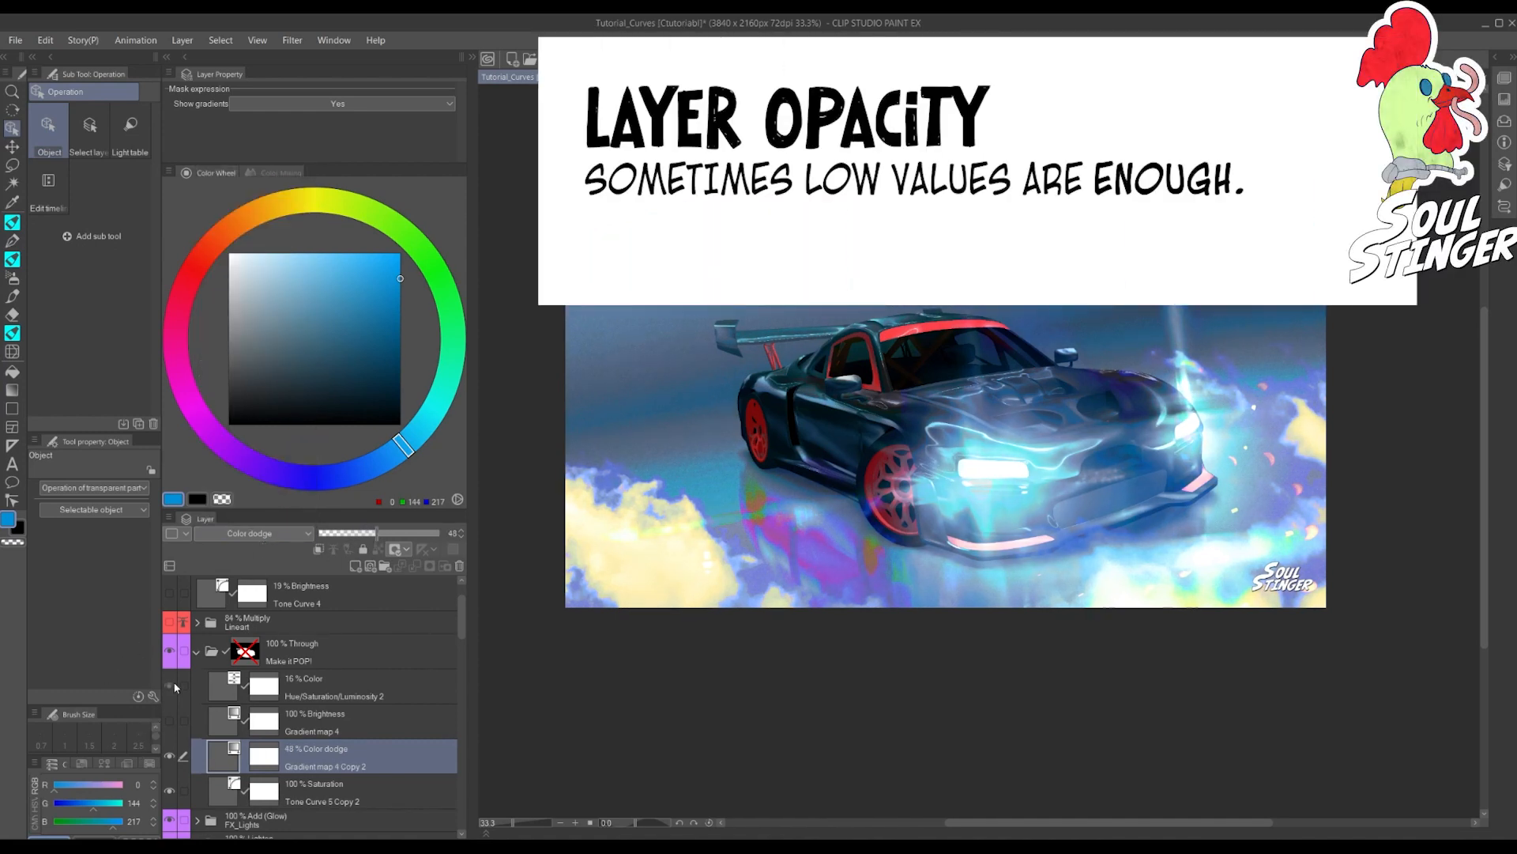
Show the Hue/Saturation/Luminosity 2 layer, try its opacity at 47, and set it to 17
left_click(323, 685)
left_click_drag(340, 534, 377, 540)
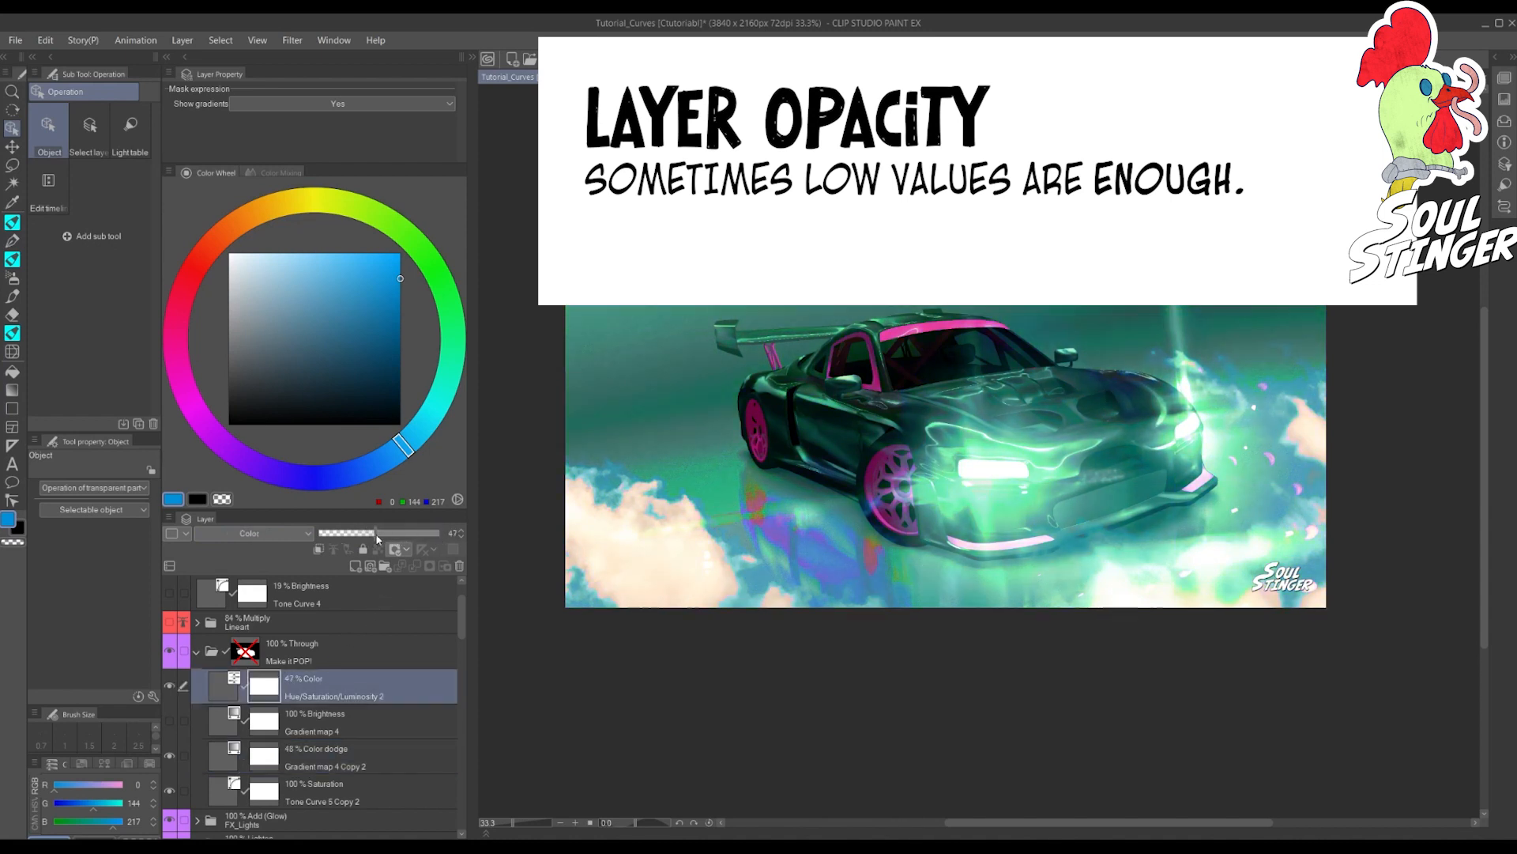
scroll(803, 373, "down", 3)
scroll(755, 488, "up", 4)
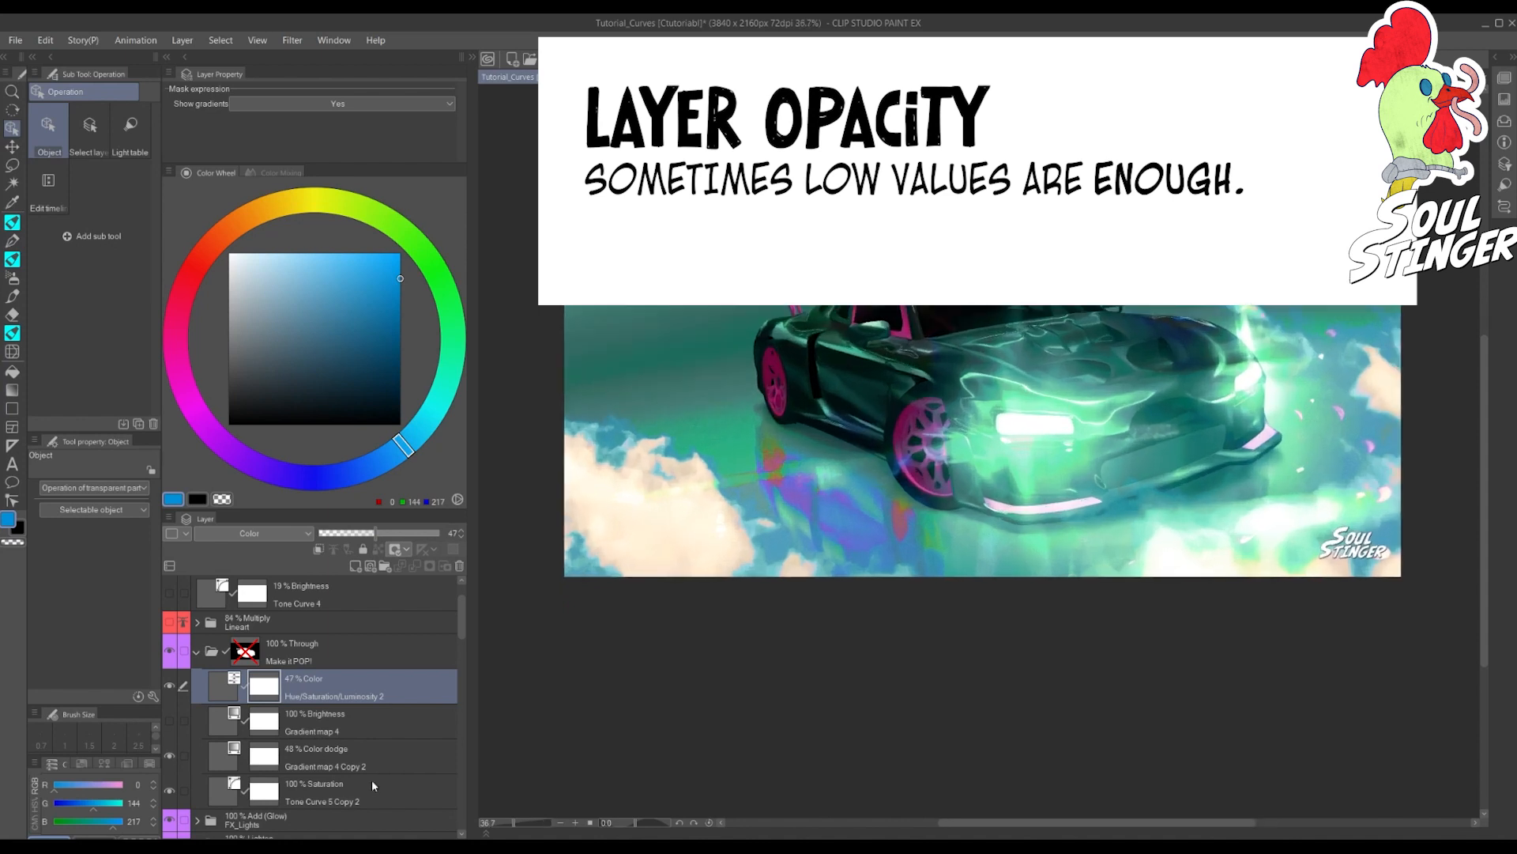
left_click(341, 532)
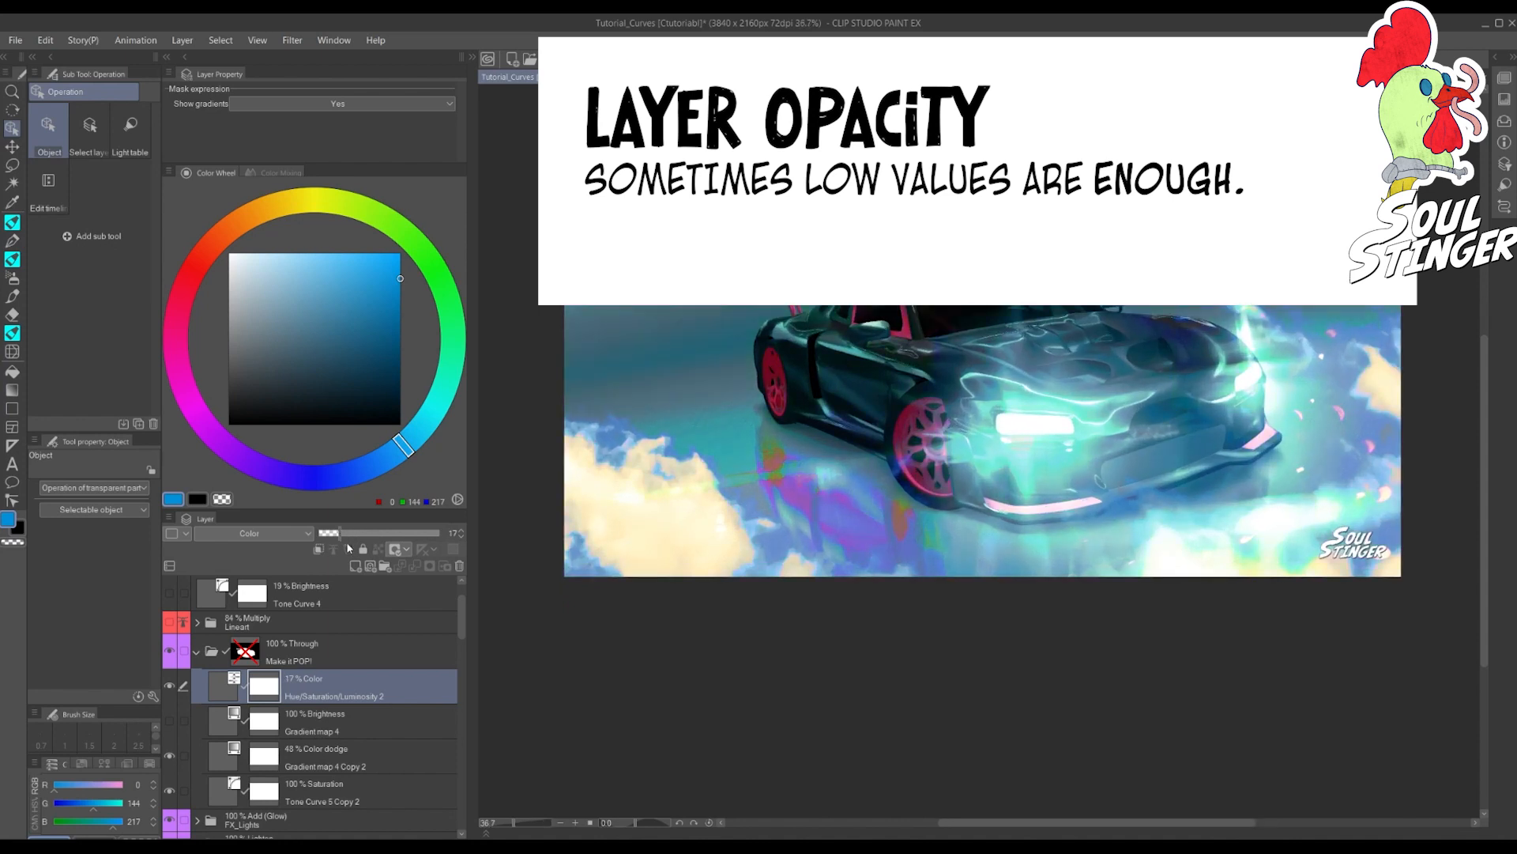
Delete the hidden Gradient map 4 layer set to Brightness from the Make it POP! folder
scroll(513, 569, "down", 3)
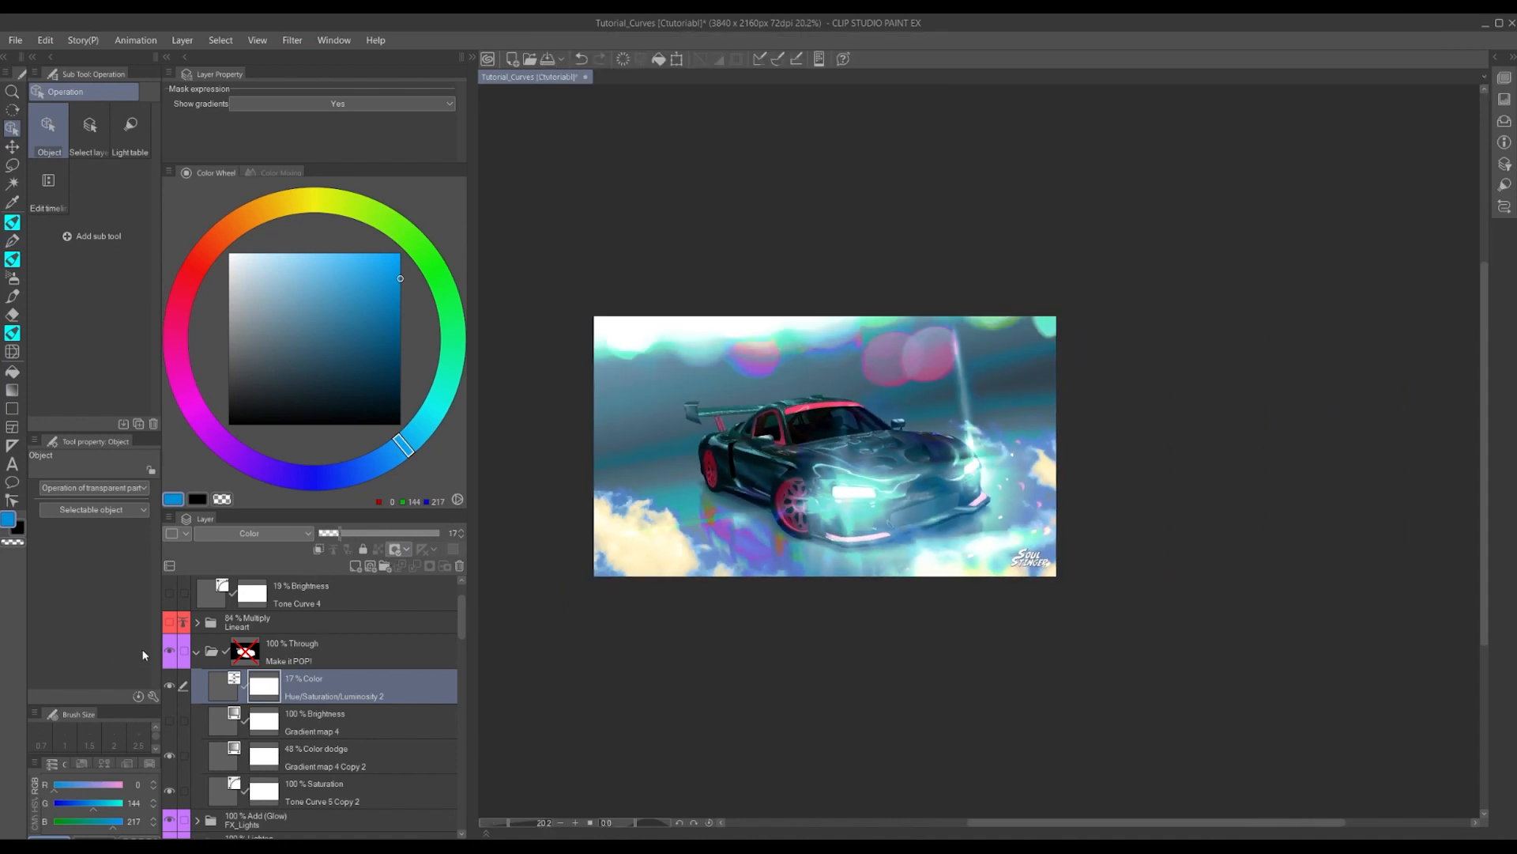
scroll(187, 702, "down", 1)
left_click_drag(273, 770, 315, 763)
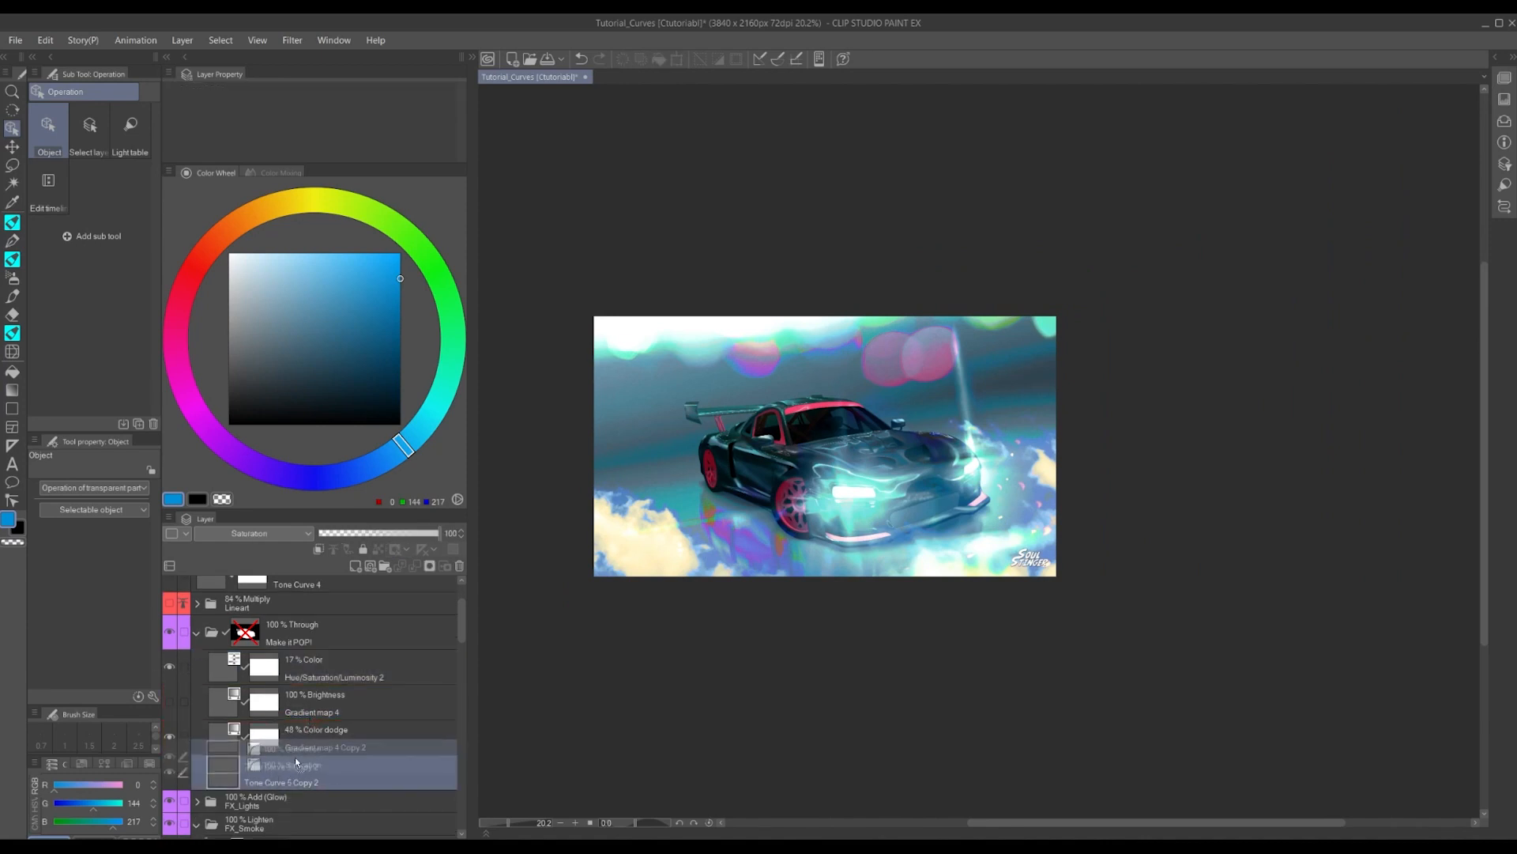
left_click(300, 710)
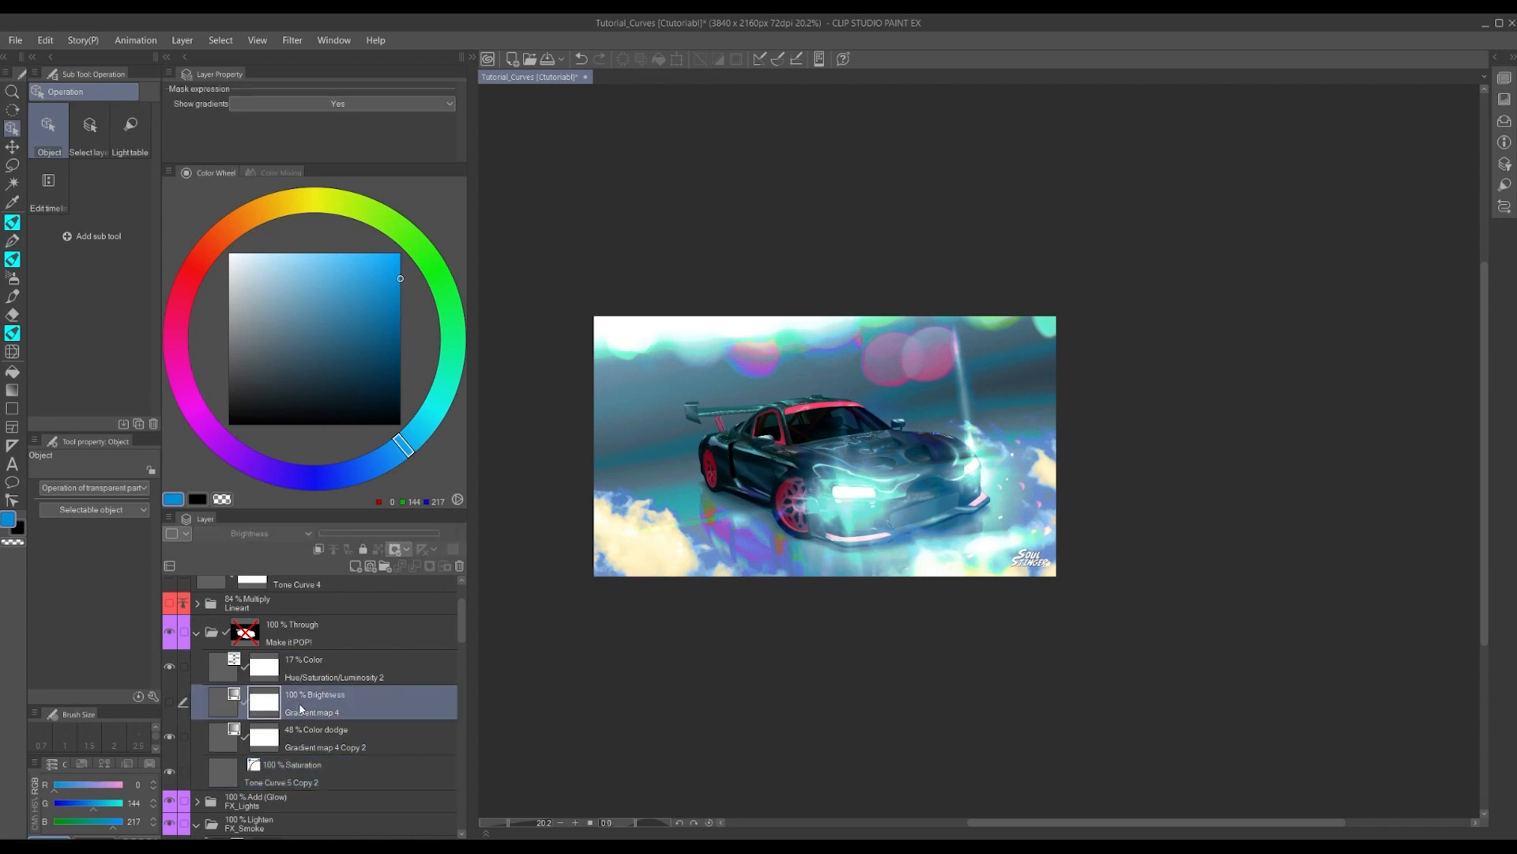
right_click(302, 710)
left_click(368, 450)
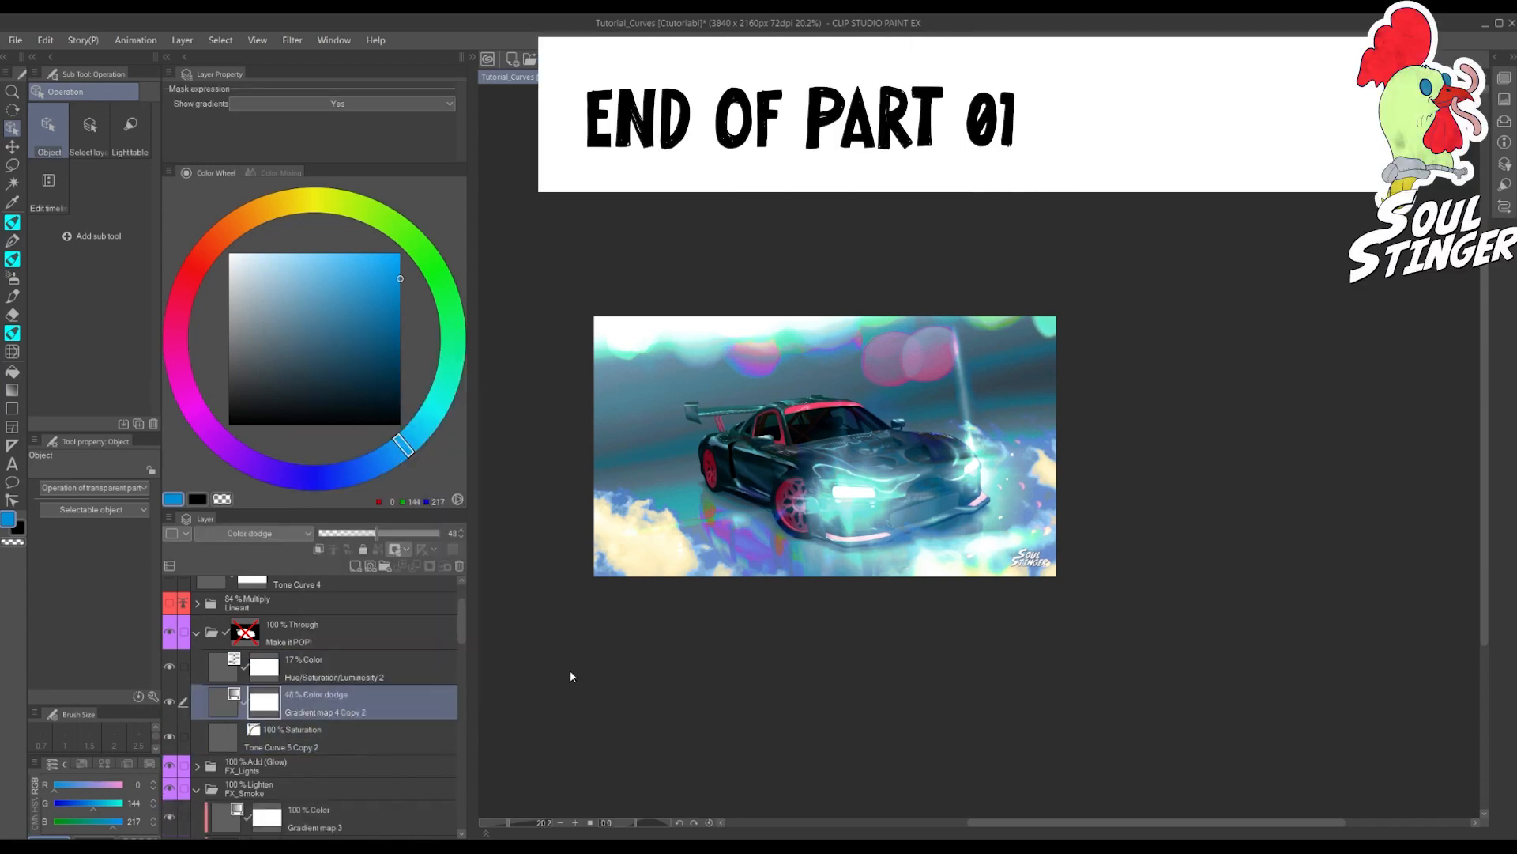
Collapse the Make it POP! folder and hide it
scroll(570, 676, "up", 2)
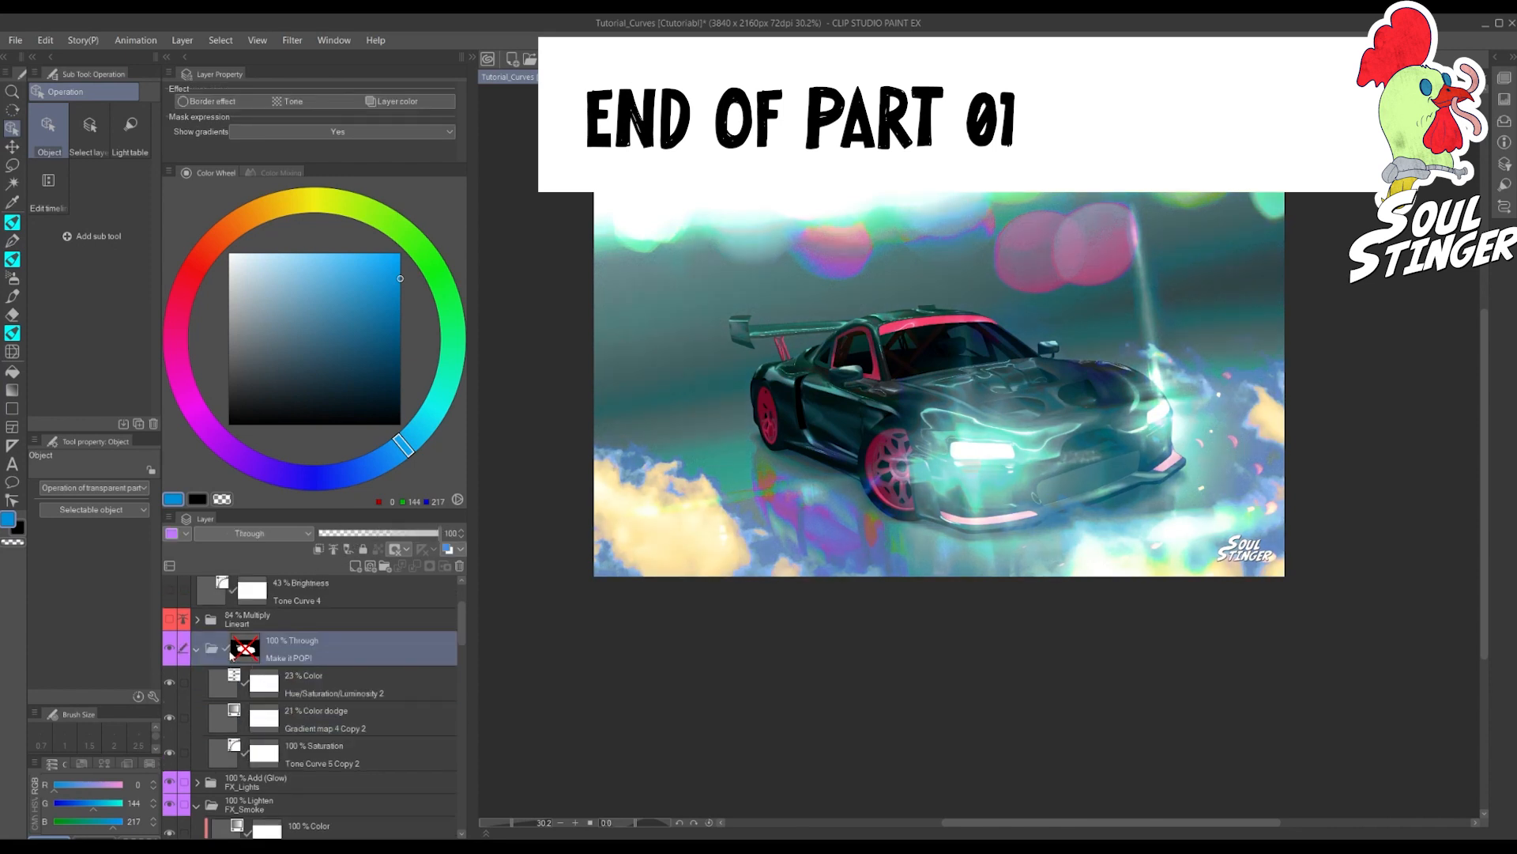
scroll(230, 648, "up", 3)
scroll(237, 790, "down", 1)
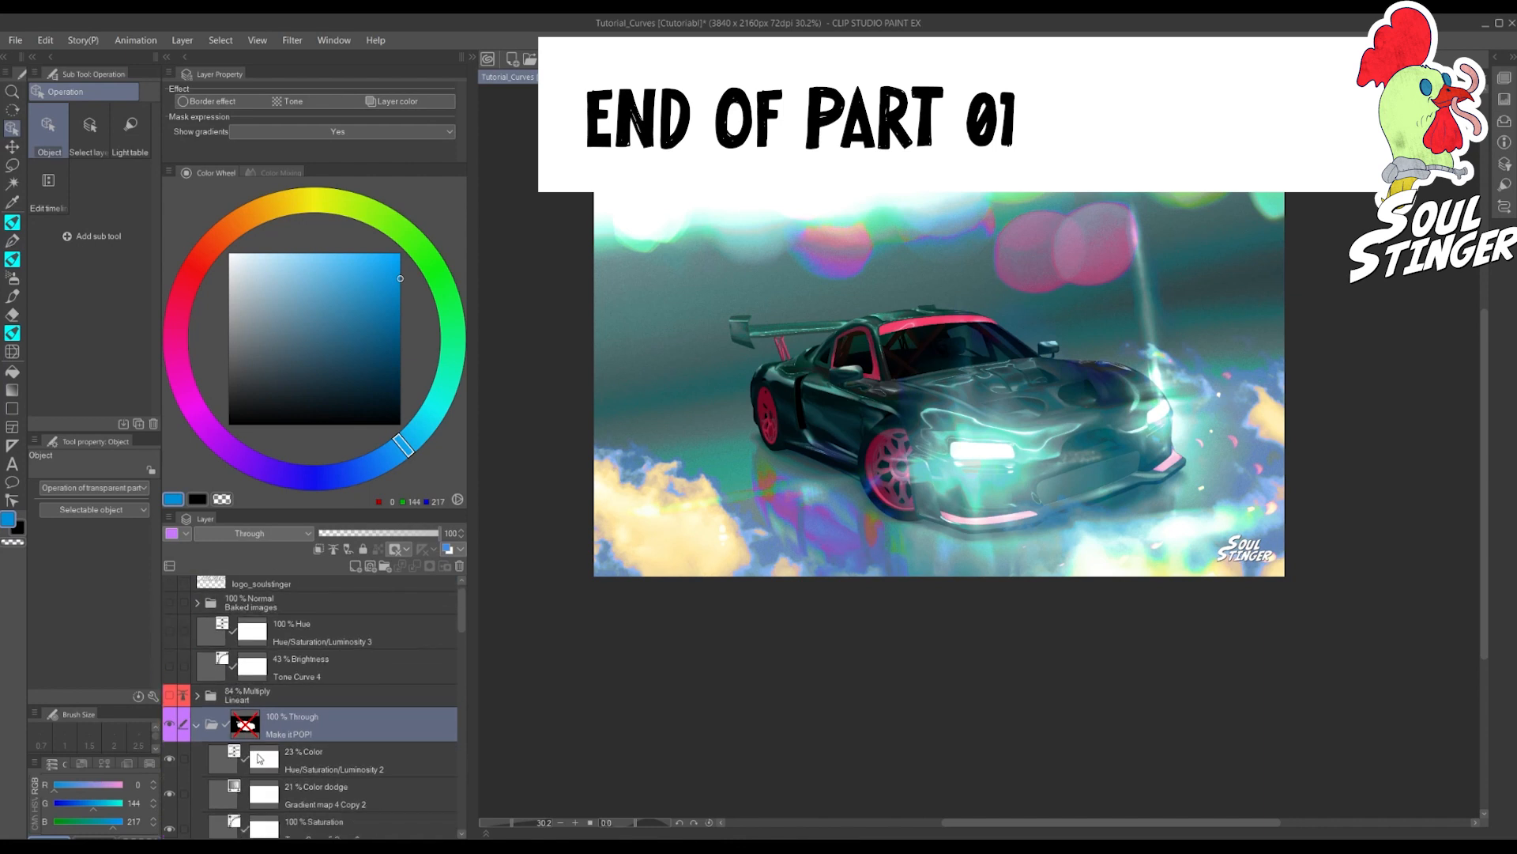
scroll(262, 756, "down", 3)
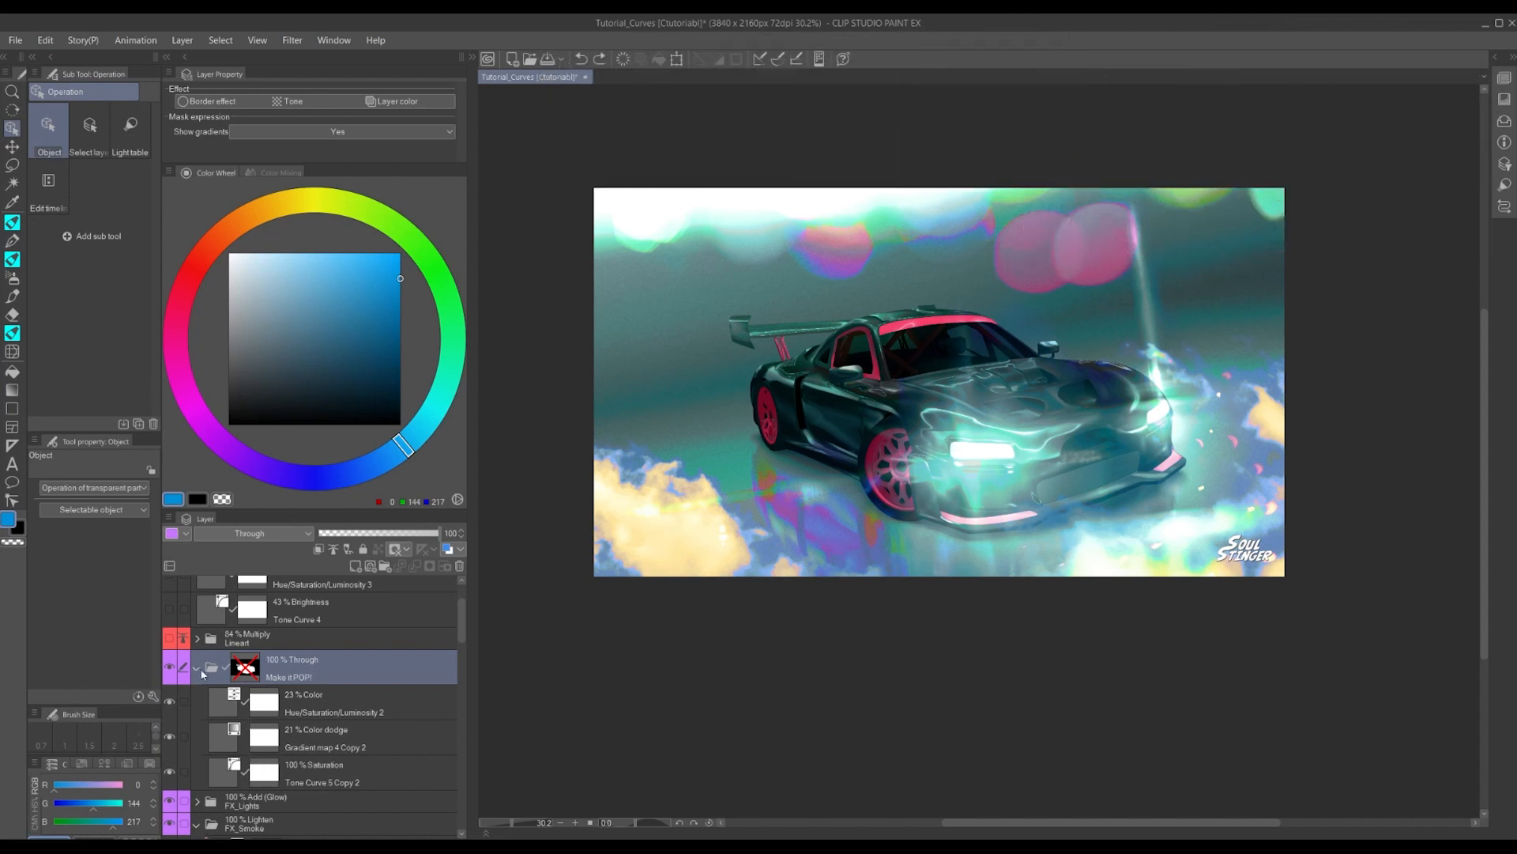
left_click(199, 668)
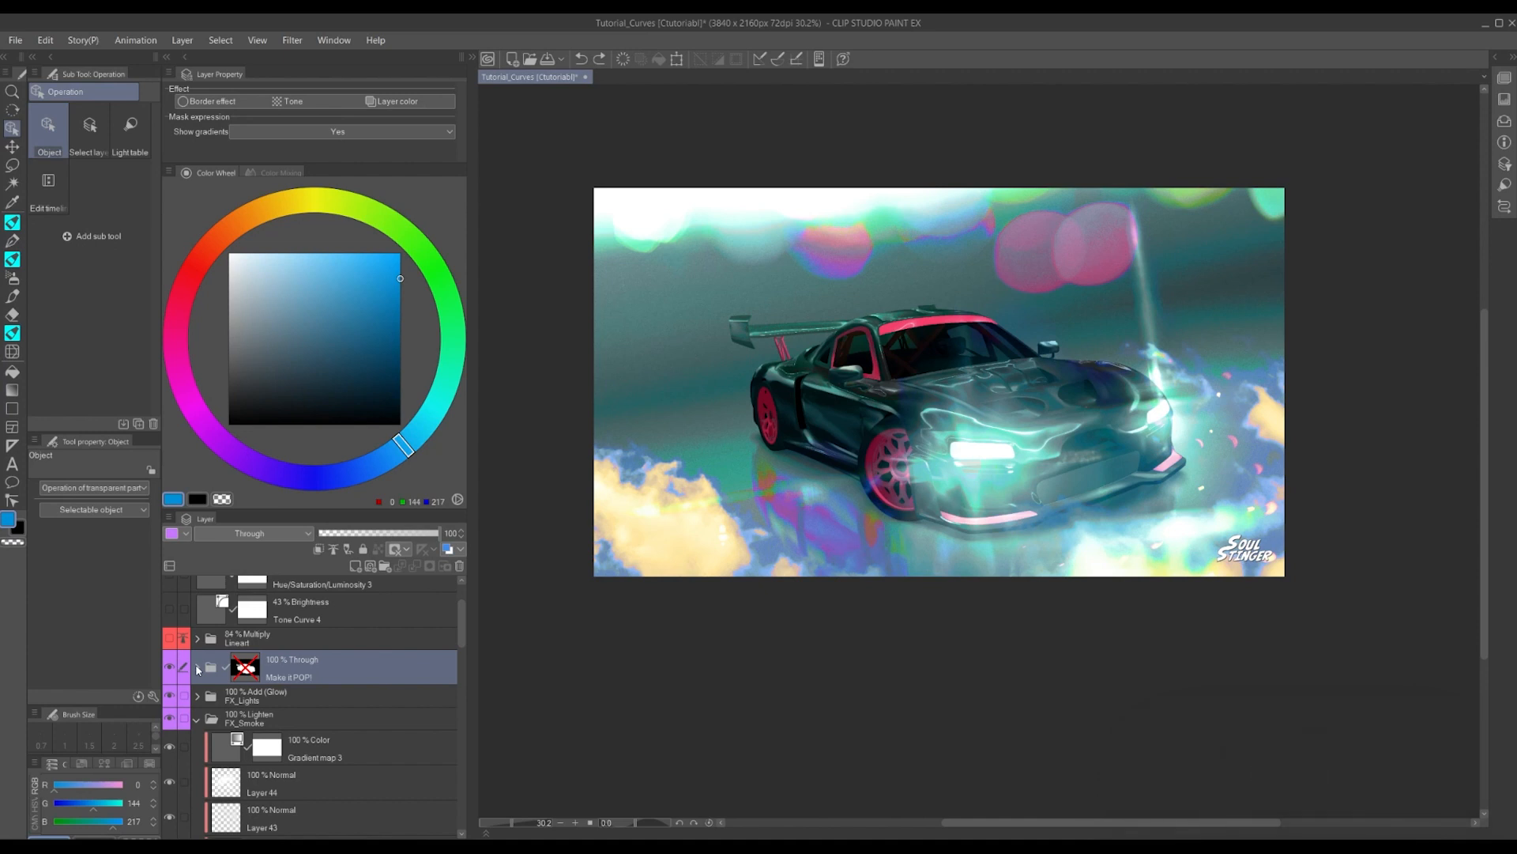
left_click(198, 668)
left_click(198, 669)
scroll(279, 687, "down", 1)
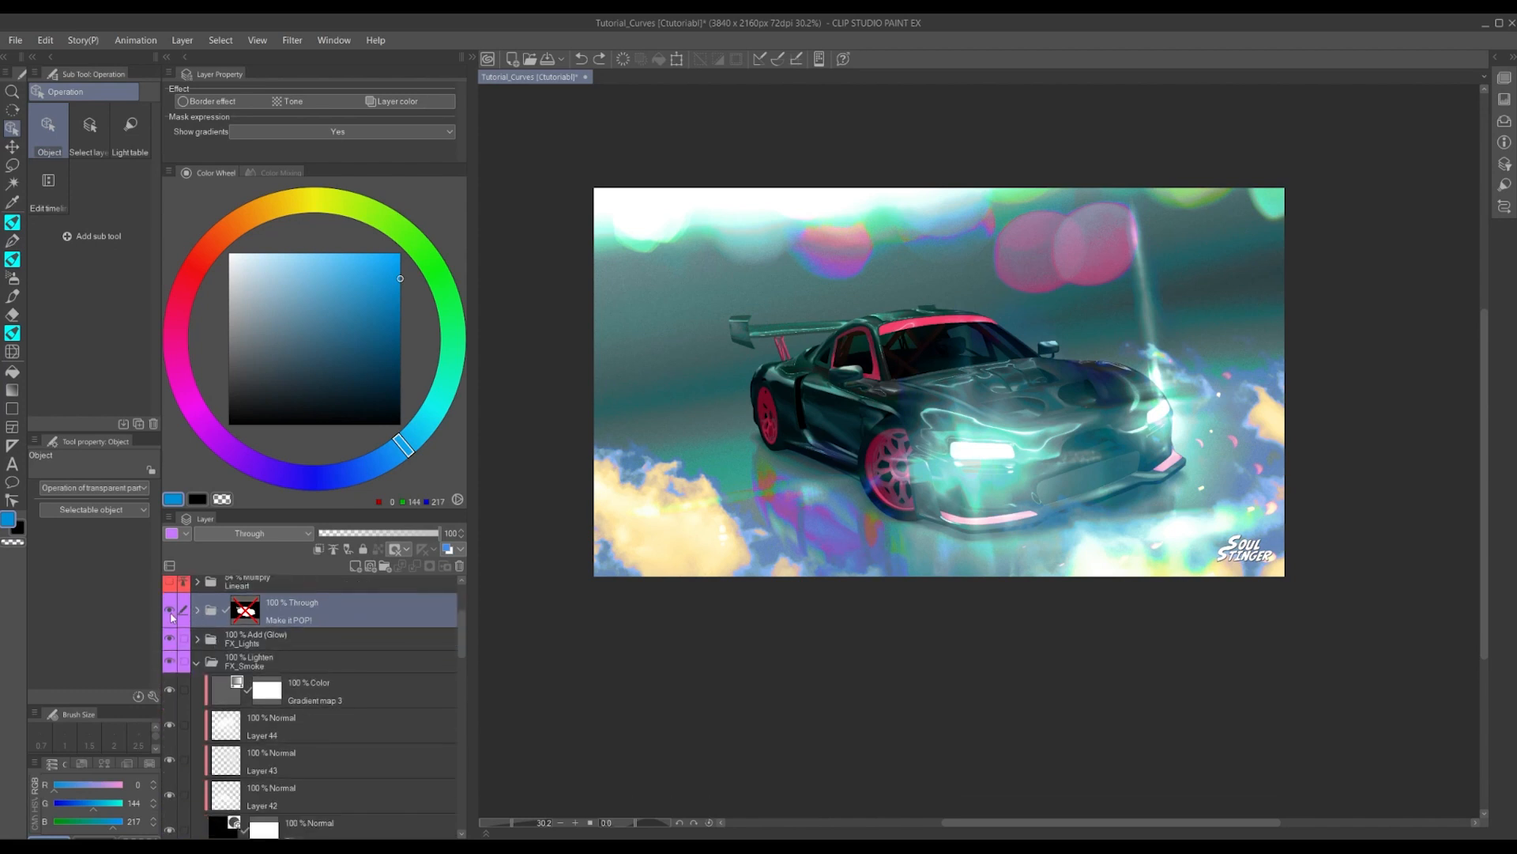
left_click(169, 609)
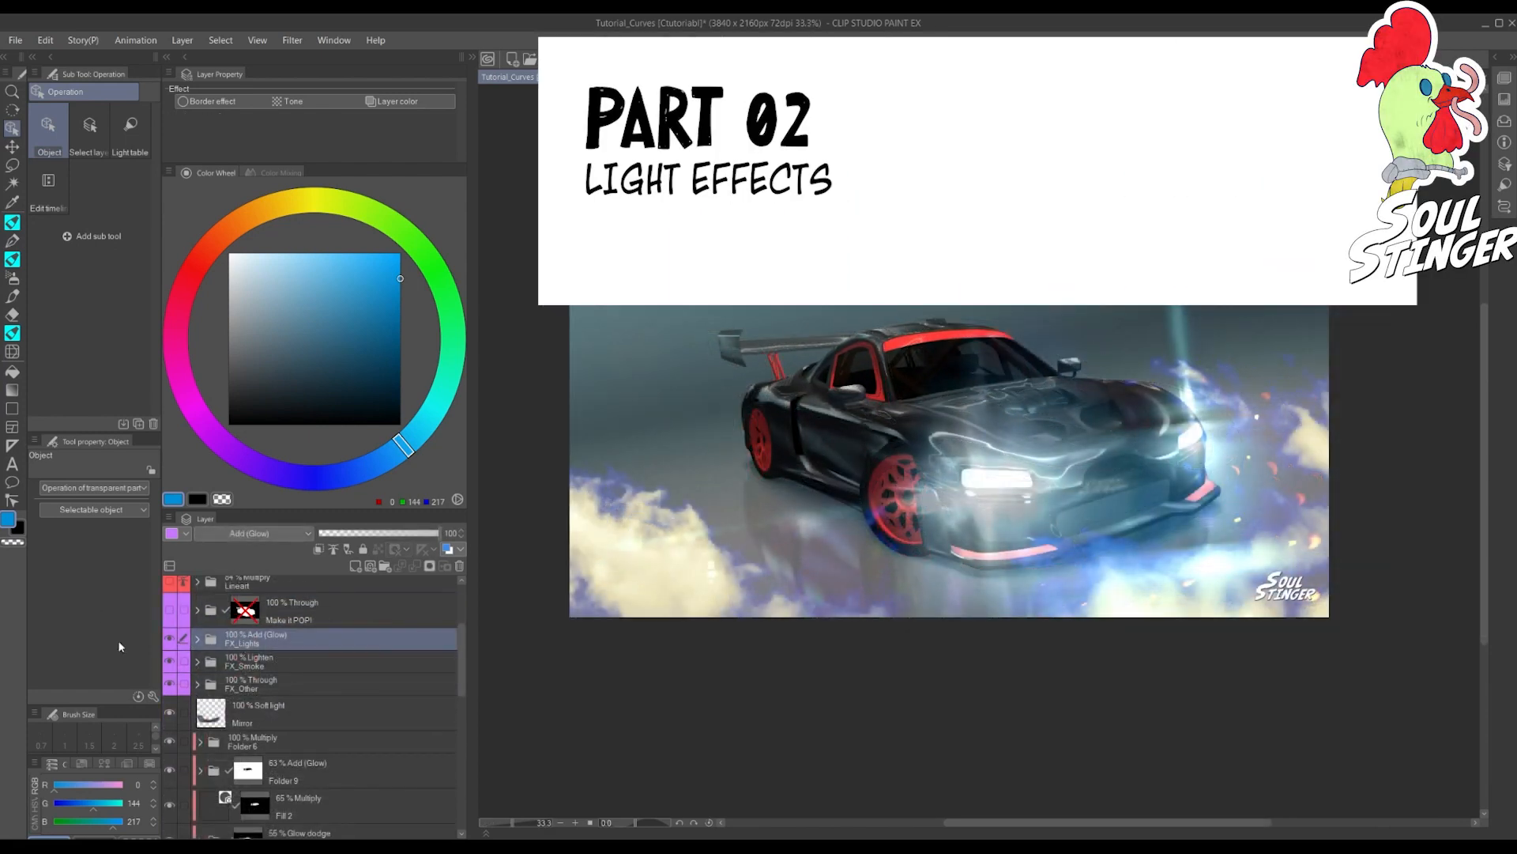
Compare the image with FX_Lights hidden and shown, and view Real Flares Experimental (7) and Element Streak (1) each in isolation
left_click(169, 639)
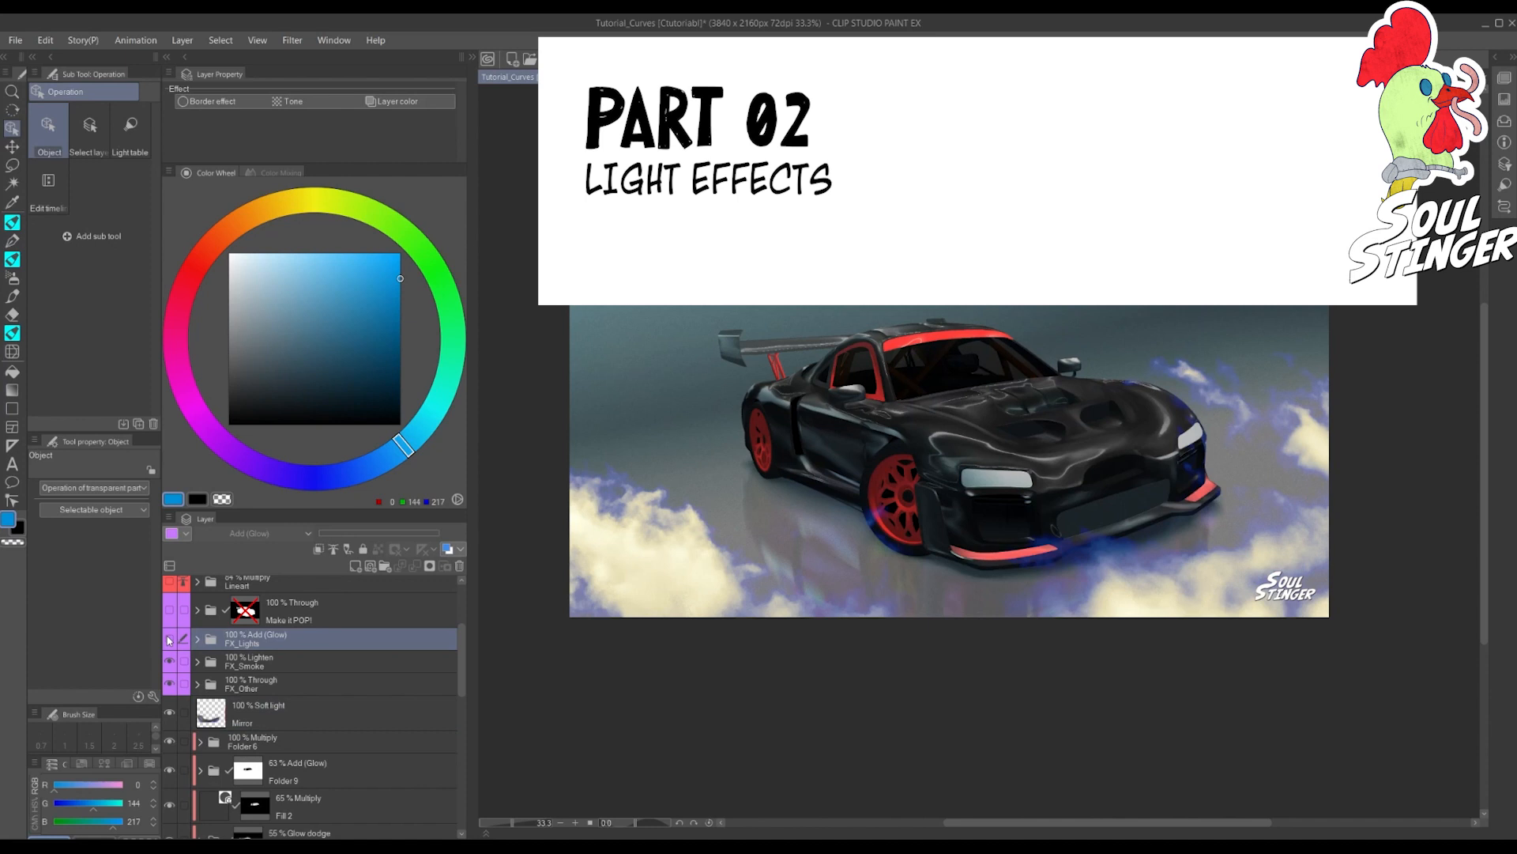
left_click(169, 639)
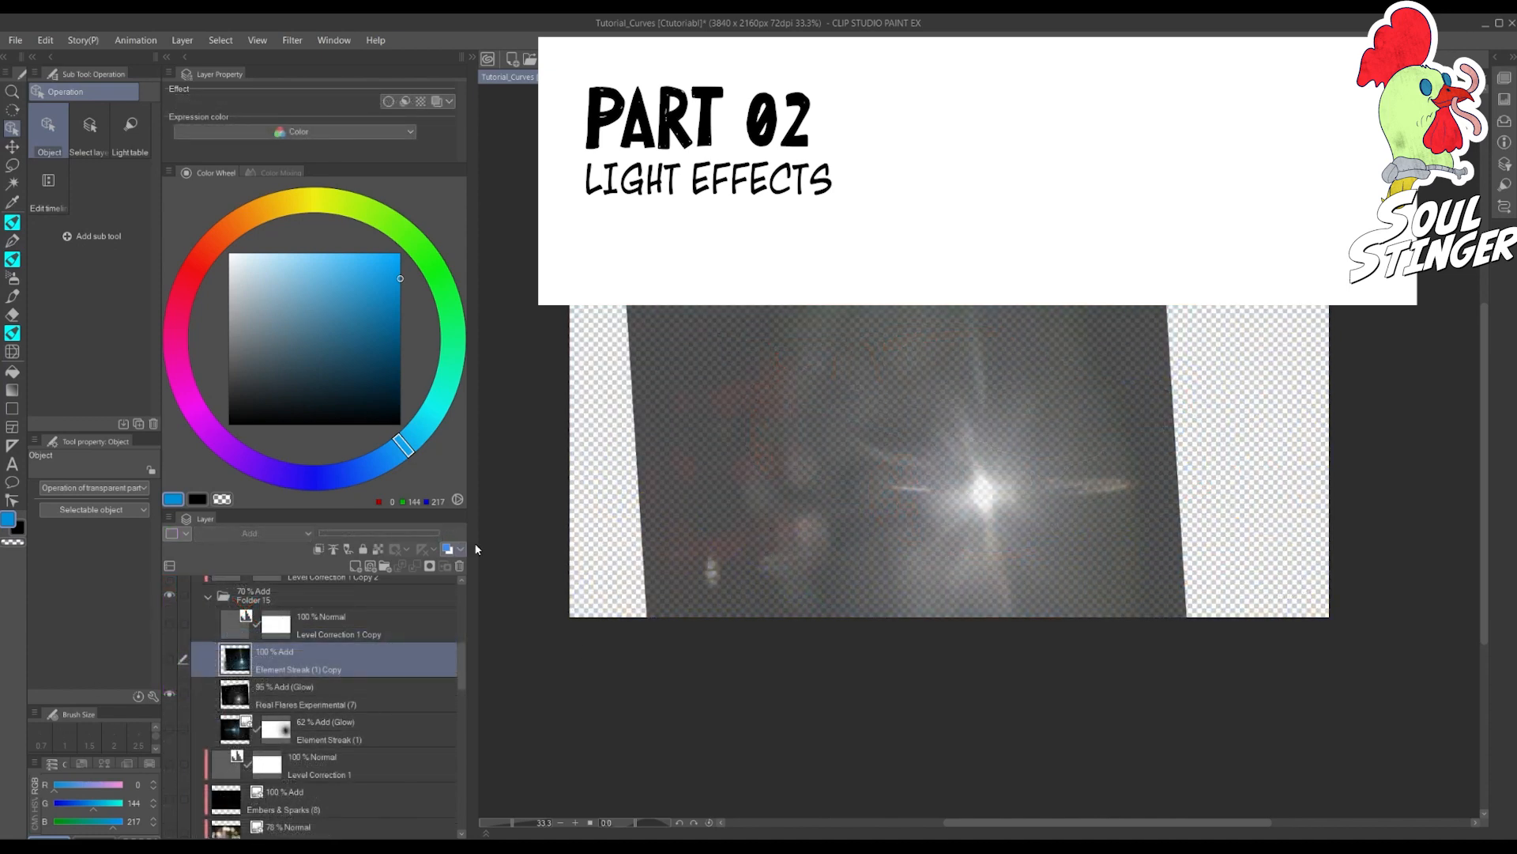
left_click(167, 694, "alt")
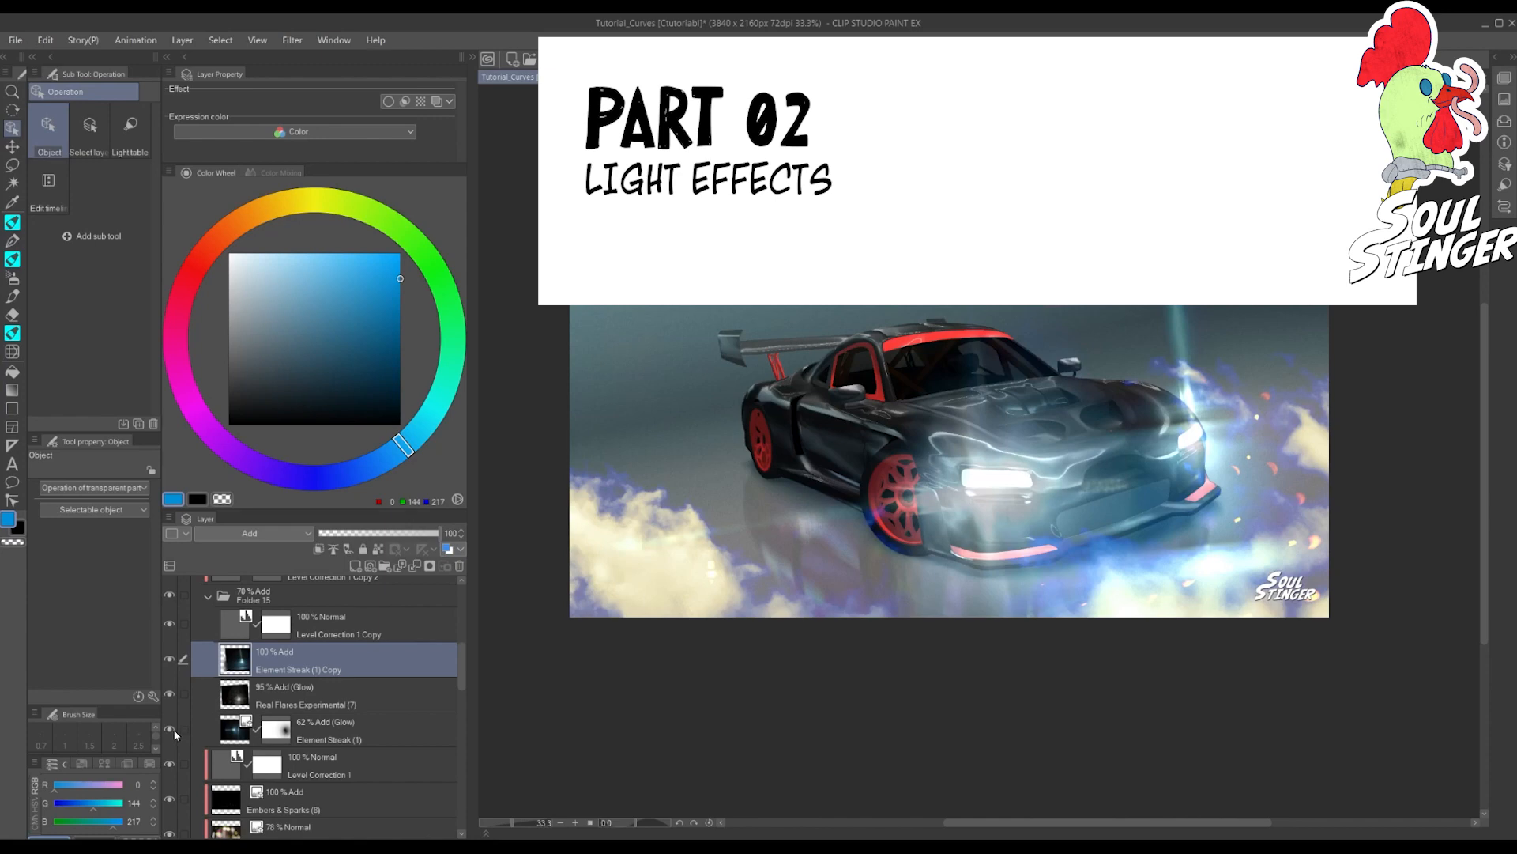
left_click(172, 731, "alt")
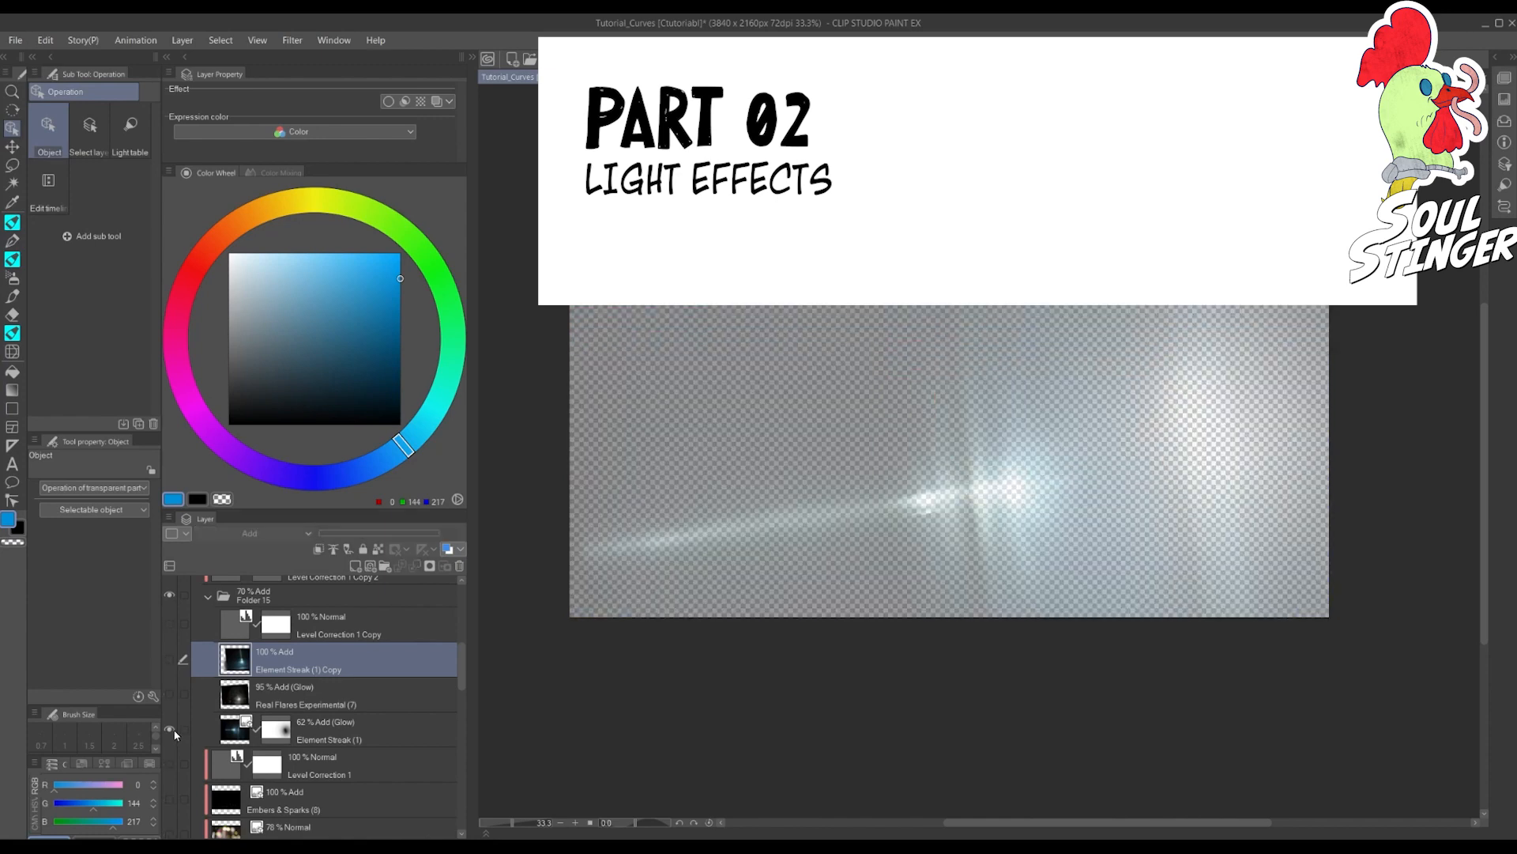
left_click(174, 733, "alt")
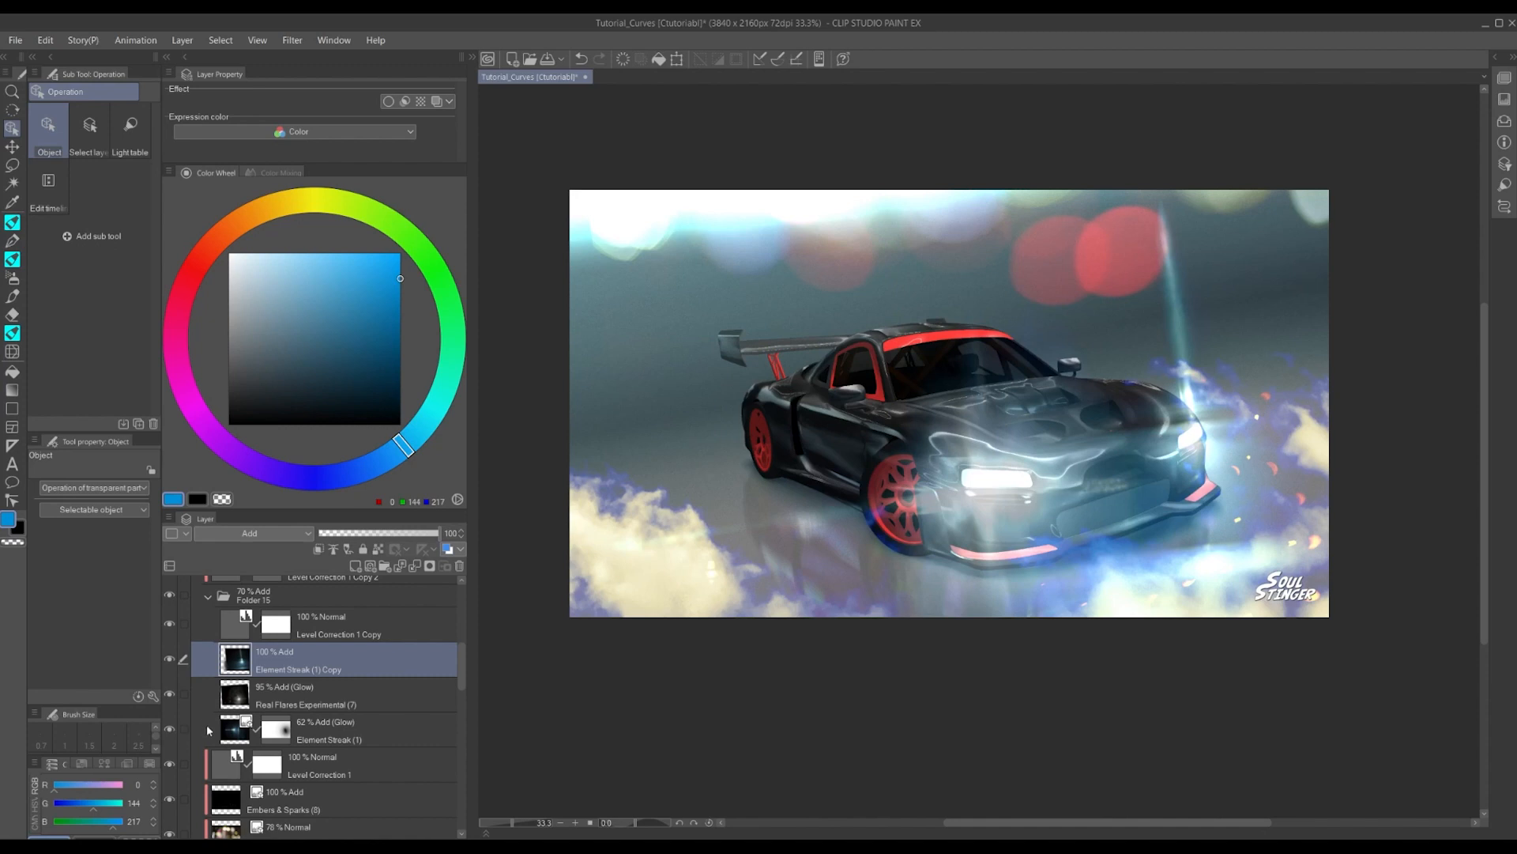
Collapse Folder 15 inside the FX_Lights folder
scroll(207, 724, "up", 6)
scroll(207, 720, "down", 3)
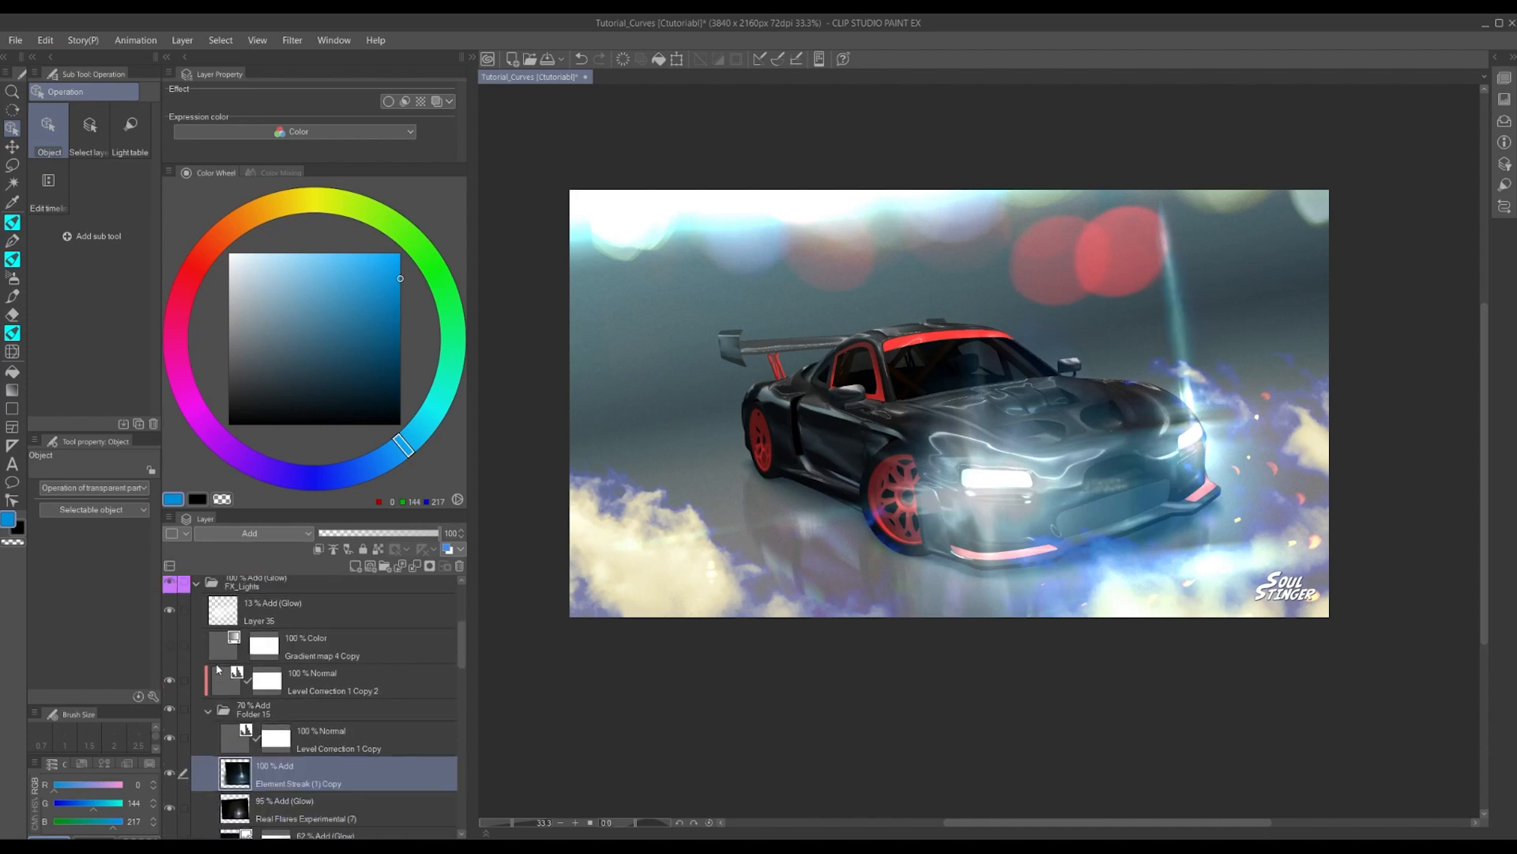
left_click(207, 713)
left_click(207, 714)
scroll(213, 713, "down", 3)
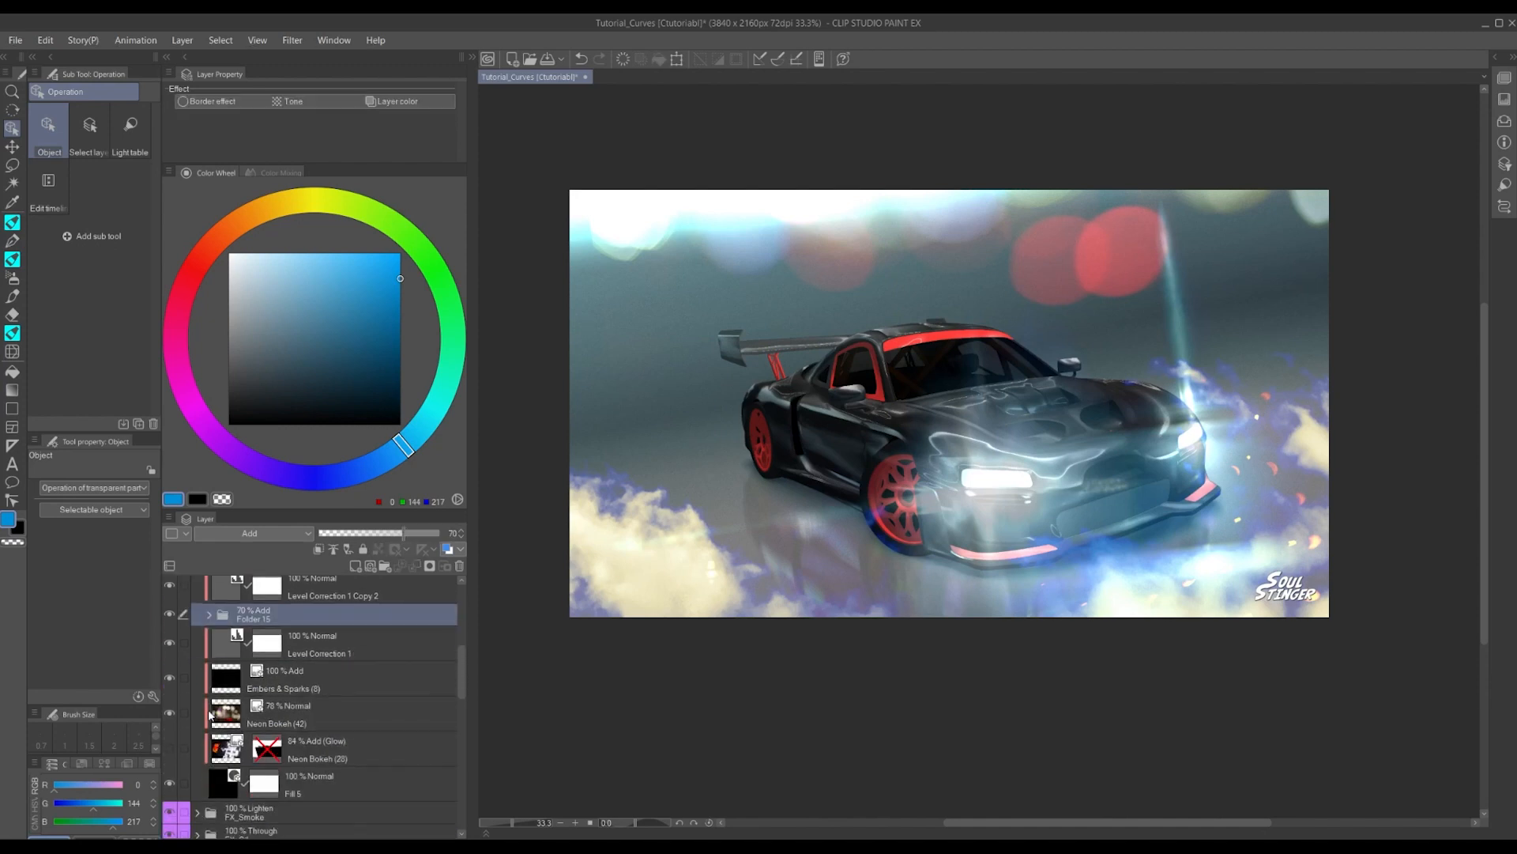
Isolate the Neon Bokeh (42) layer and move its photo down until it covers most of the canvas
left_click(169, 712, "alt")
left_click(197, 713)
left_click_drag(982, 288, 980, 497)
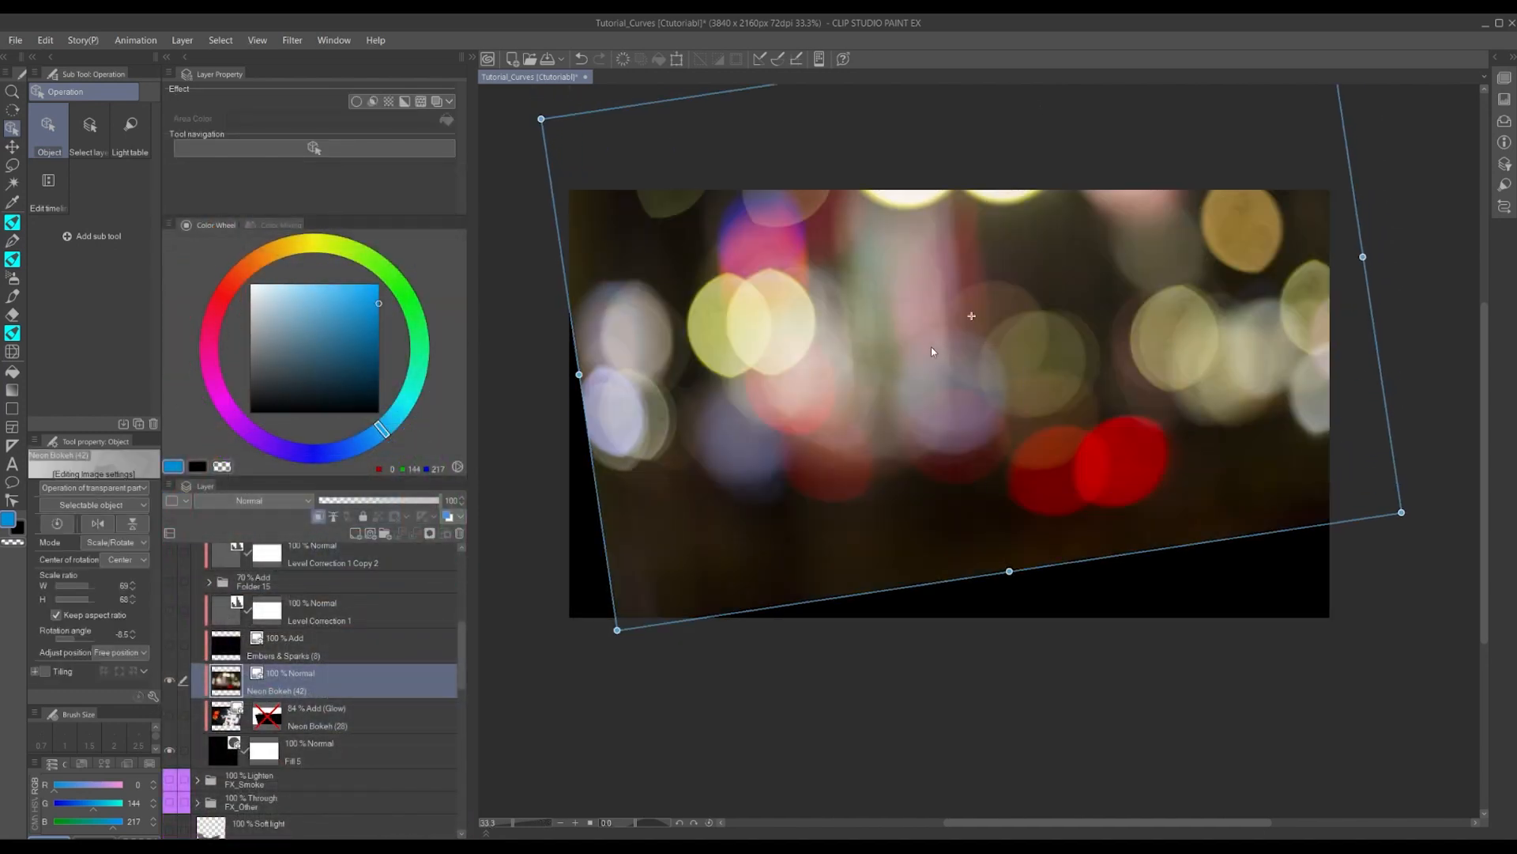
left_click_drag(932, 350, 872, 416)
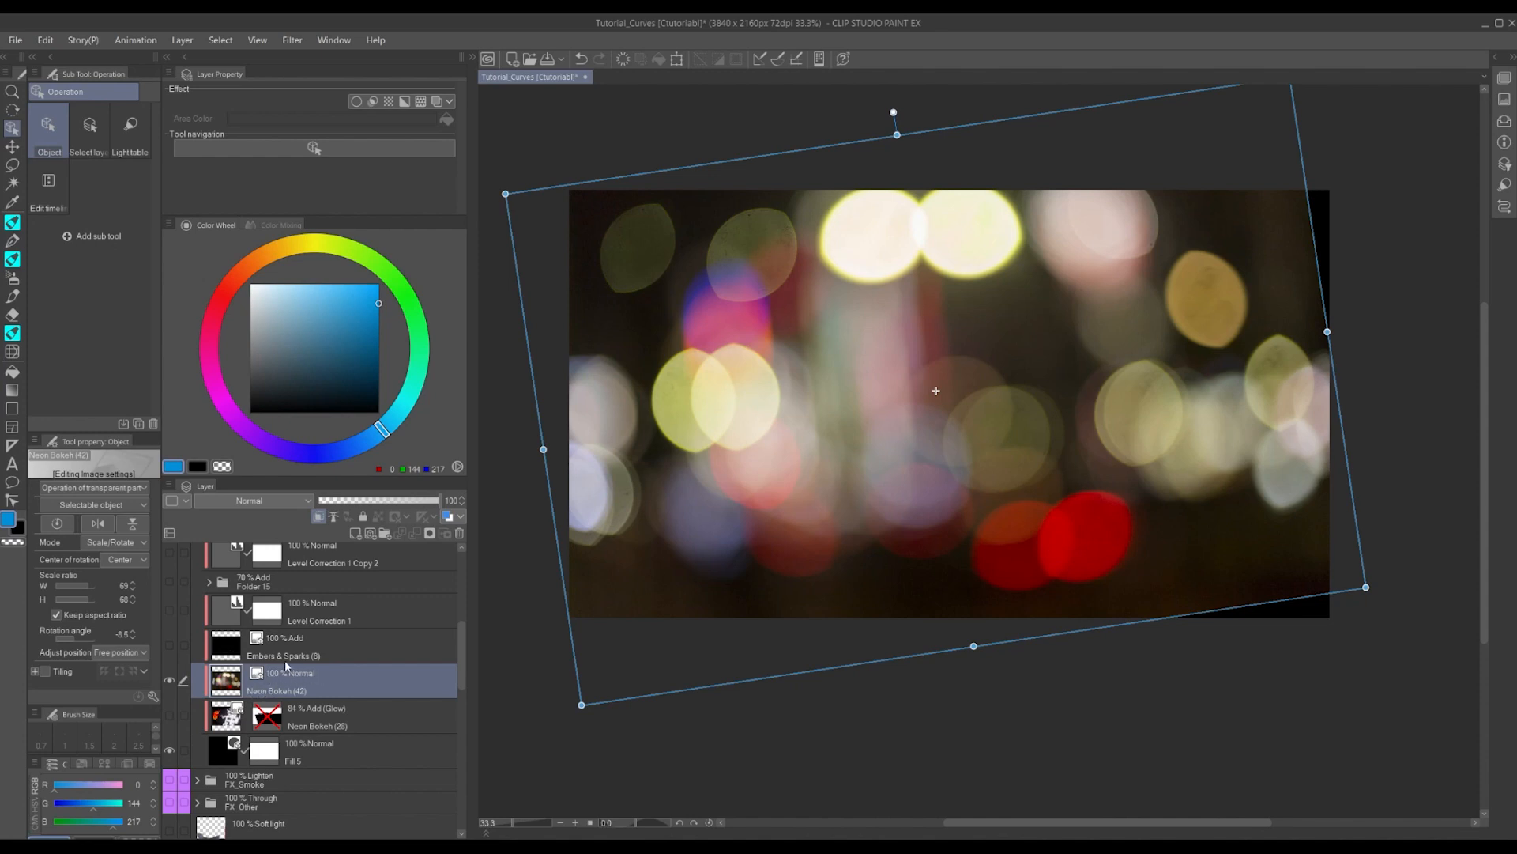
scroll(270, 654, "up", 1)
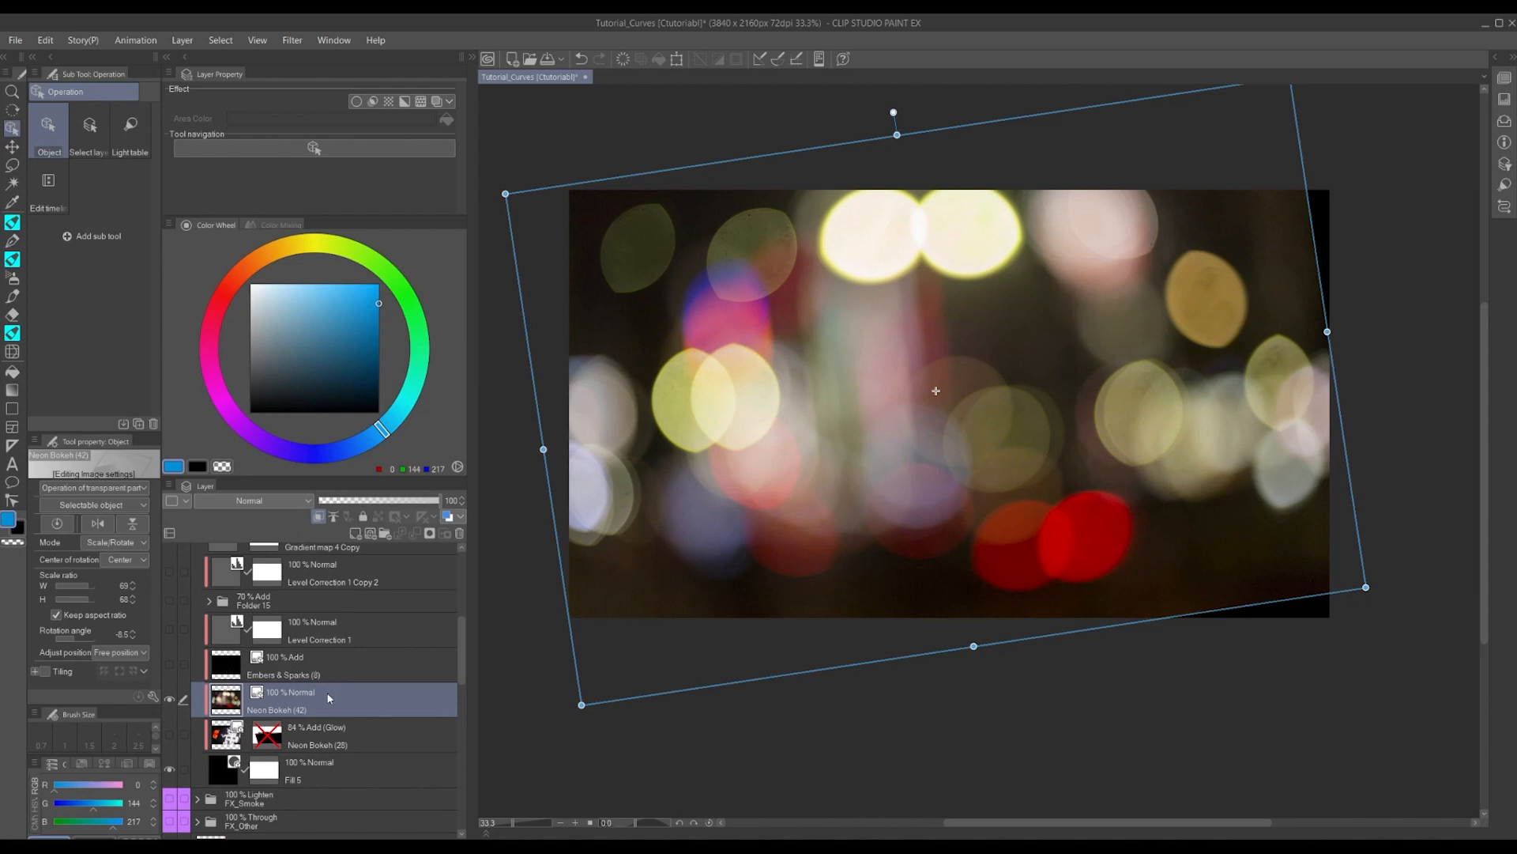
scroll(329, 701, "up", 1)
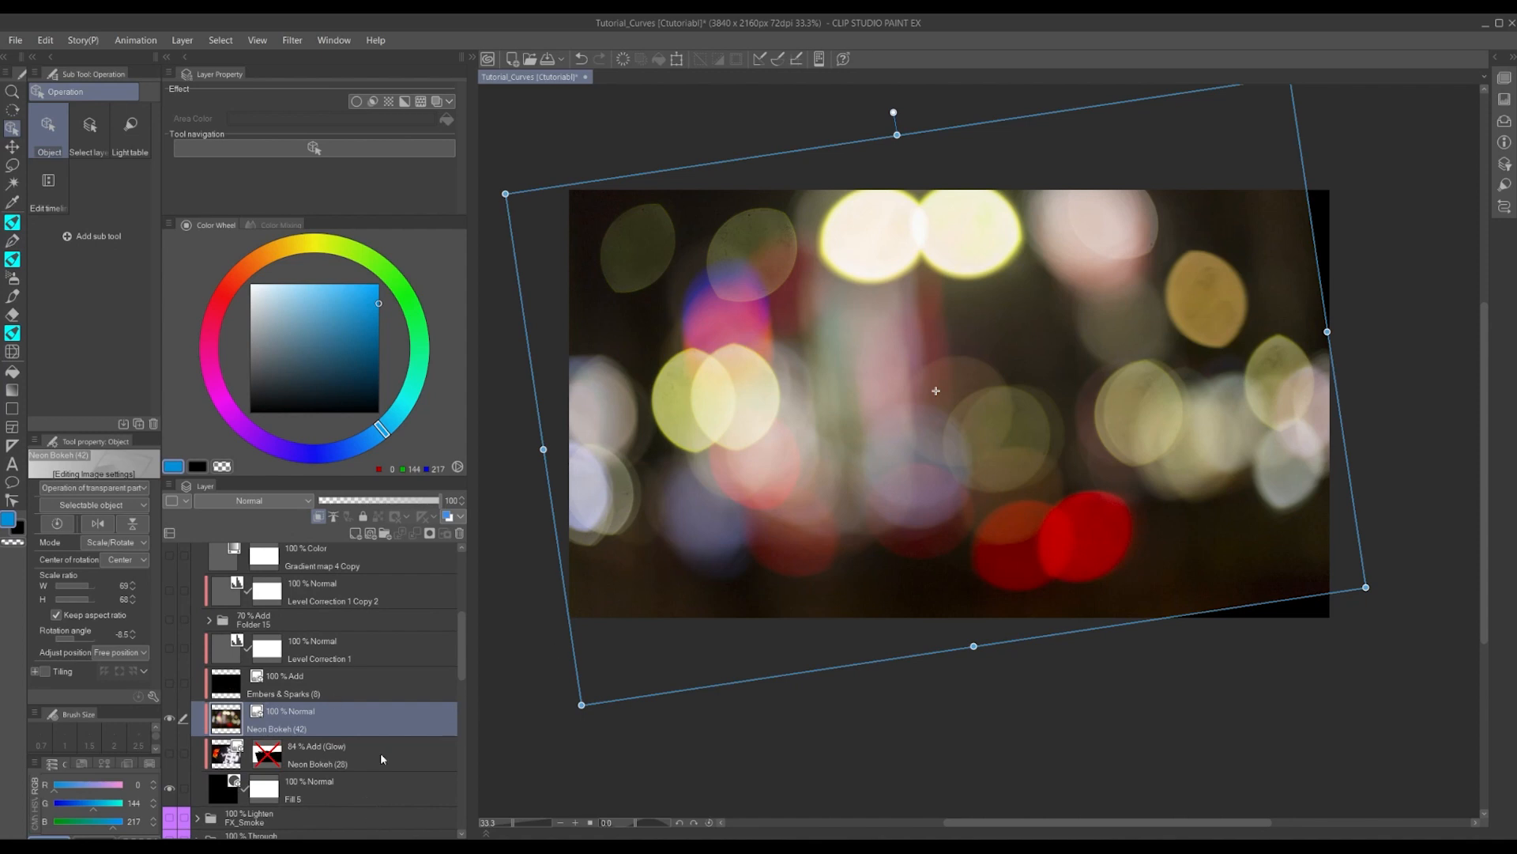
Undo the changes to Neon Bokeh (42) and leave its isolated view to show the other layers again
key("ctrl+z")
key("ctrl+z")
key("ctrl+z")
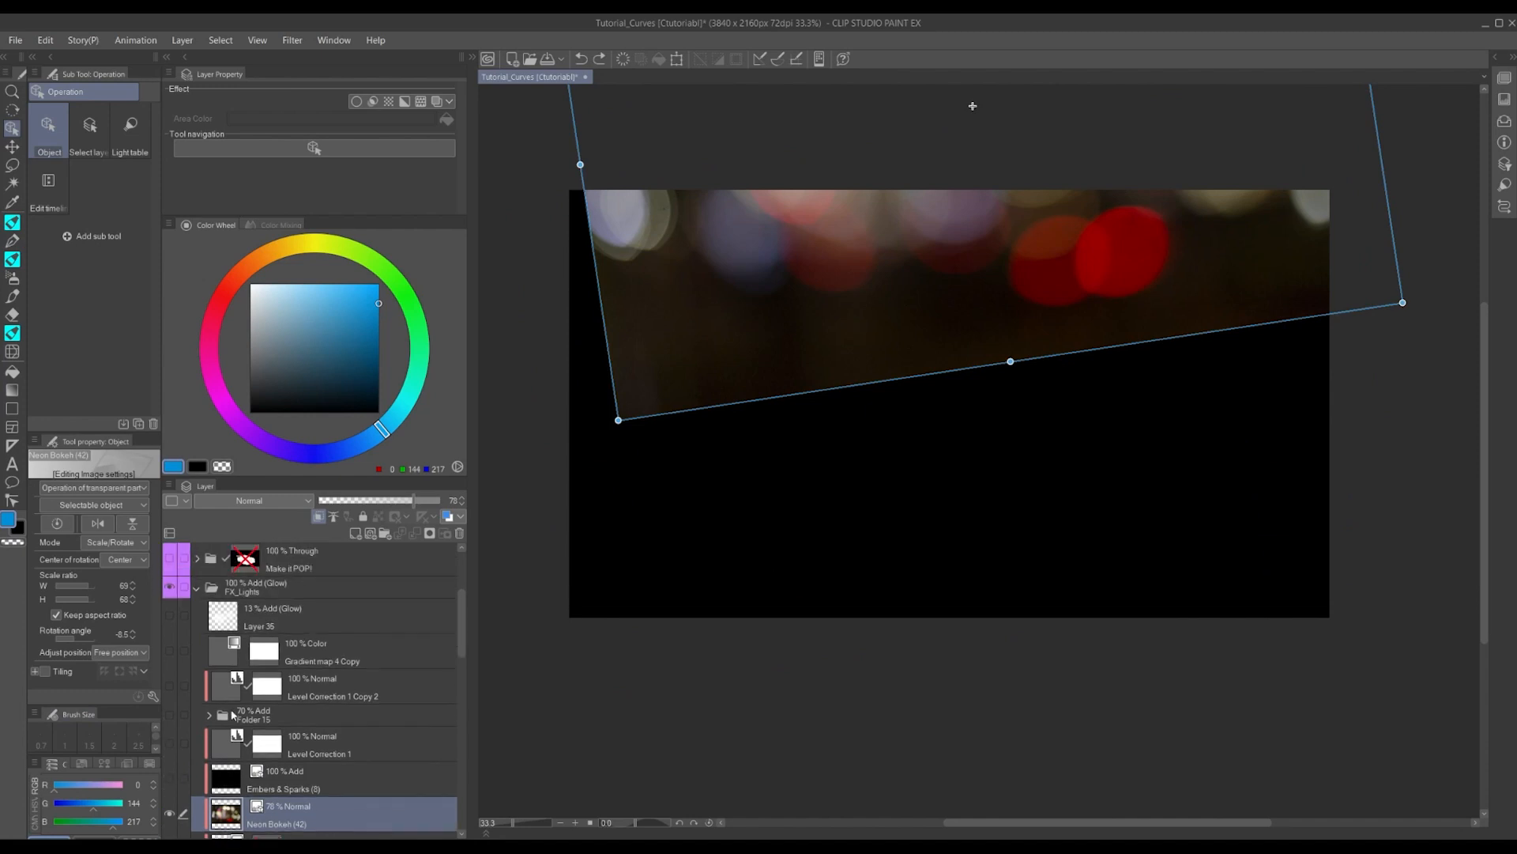
scroll(229, 715, "down", 1)
left_click(169, 737, "alt")
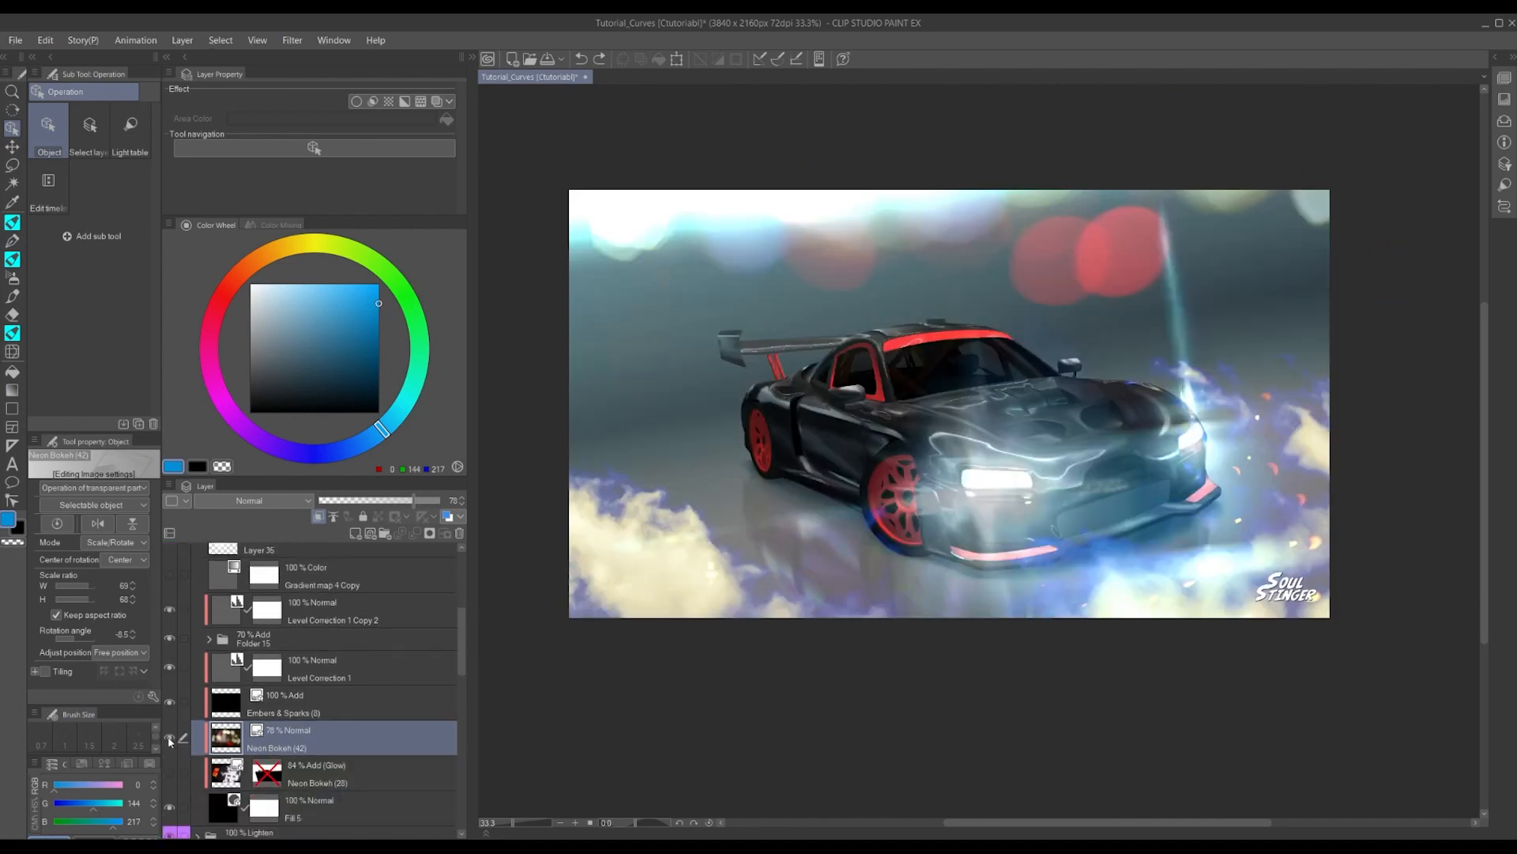
scroll(671, 637, "up", 1)
scroll(275, 579, "up", 2)
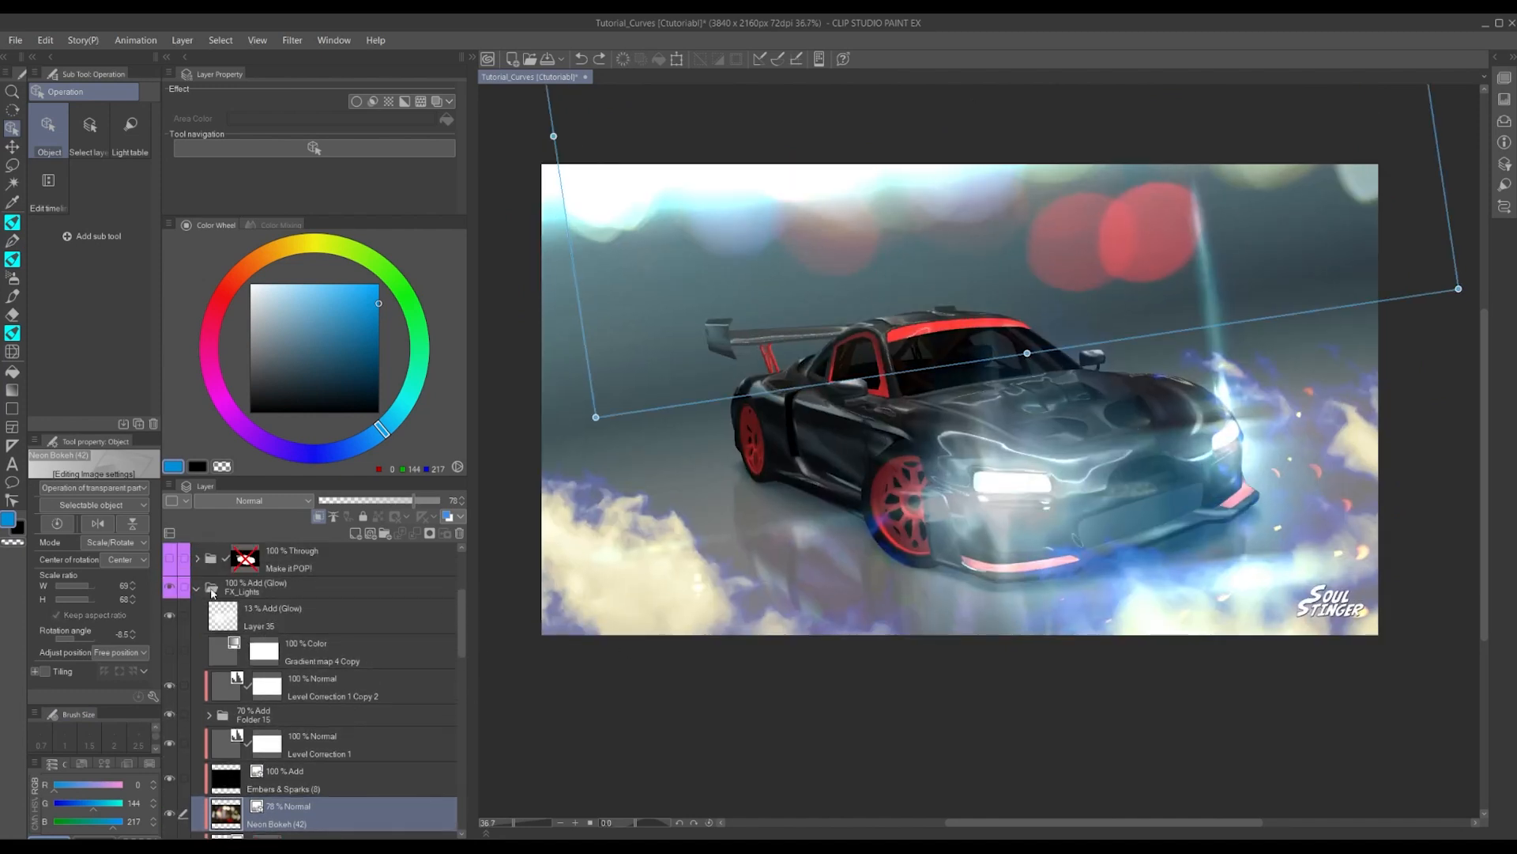
Change the FX_Lights folder's blending mode to Normal and examine the light effects on their black background
left_click(274, 579)
left_click(197, 589)
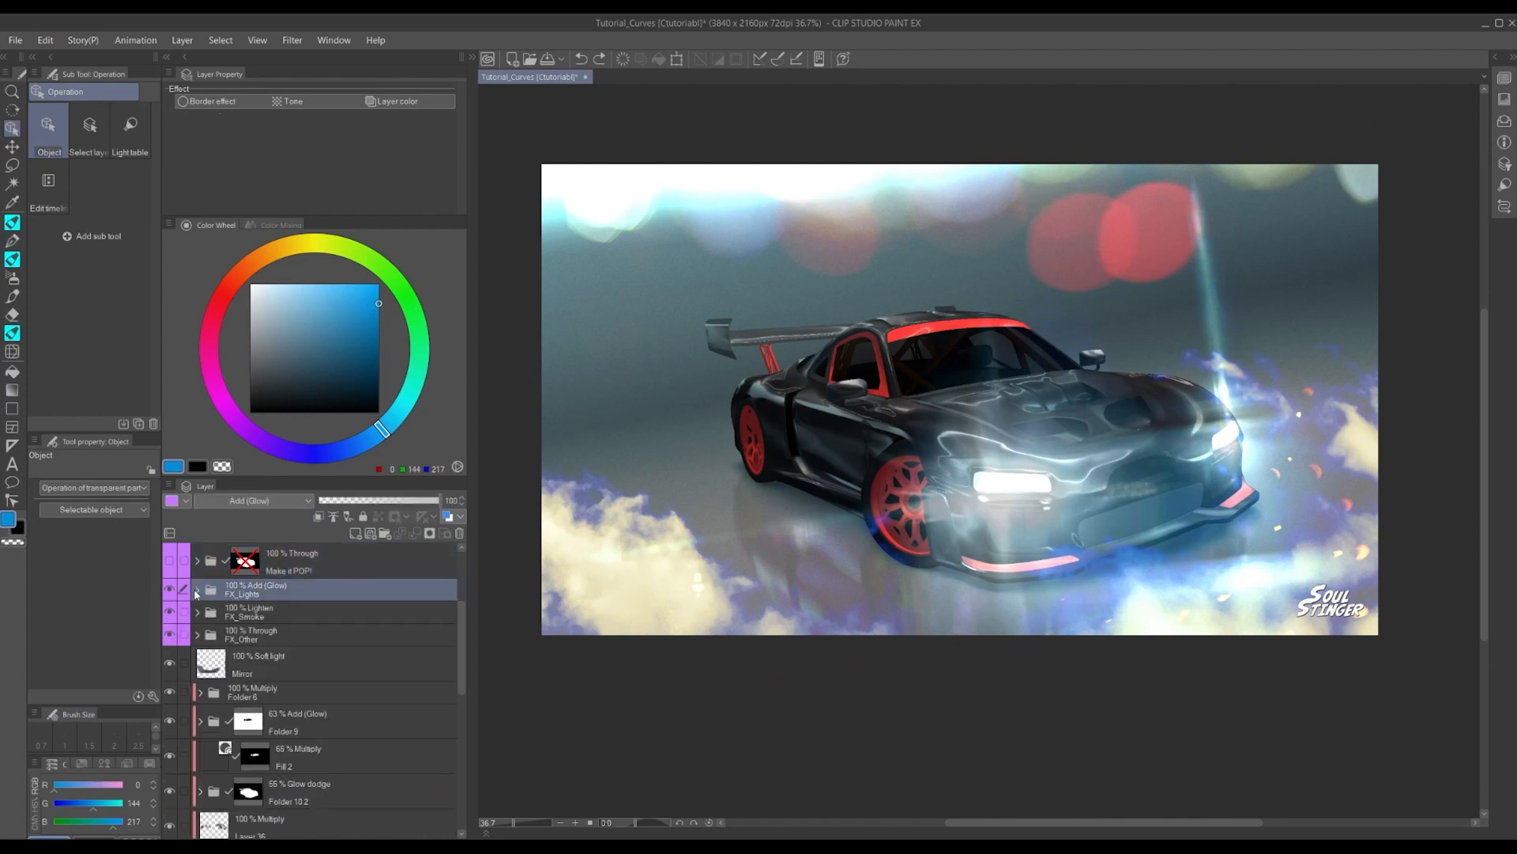
left_click(197, 589)
left_click(267, 502)
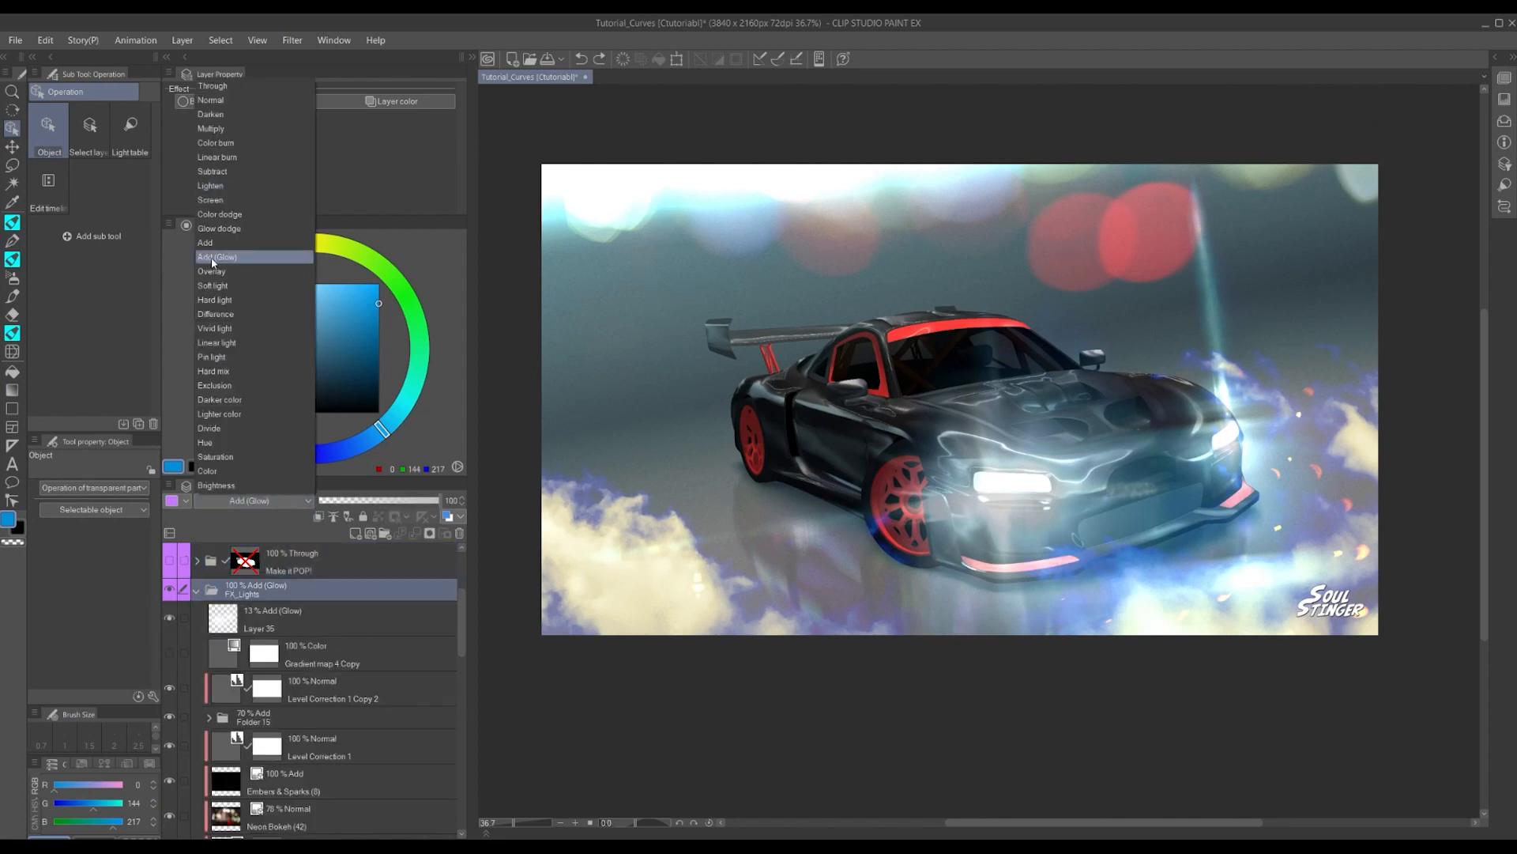
left_click(282, 589)
left_click(253, 500)
left_click(230, 100)
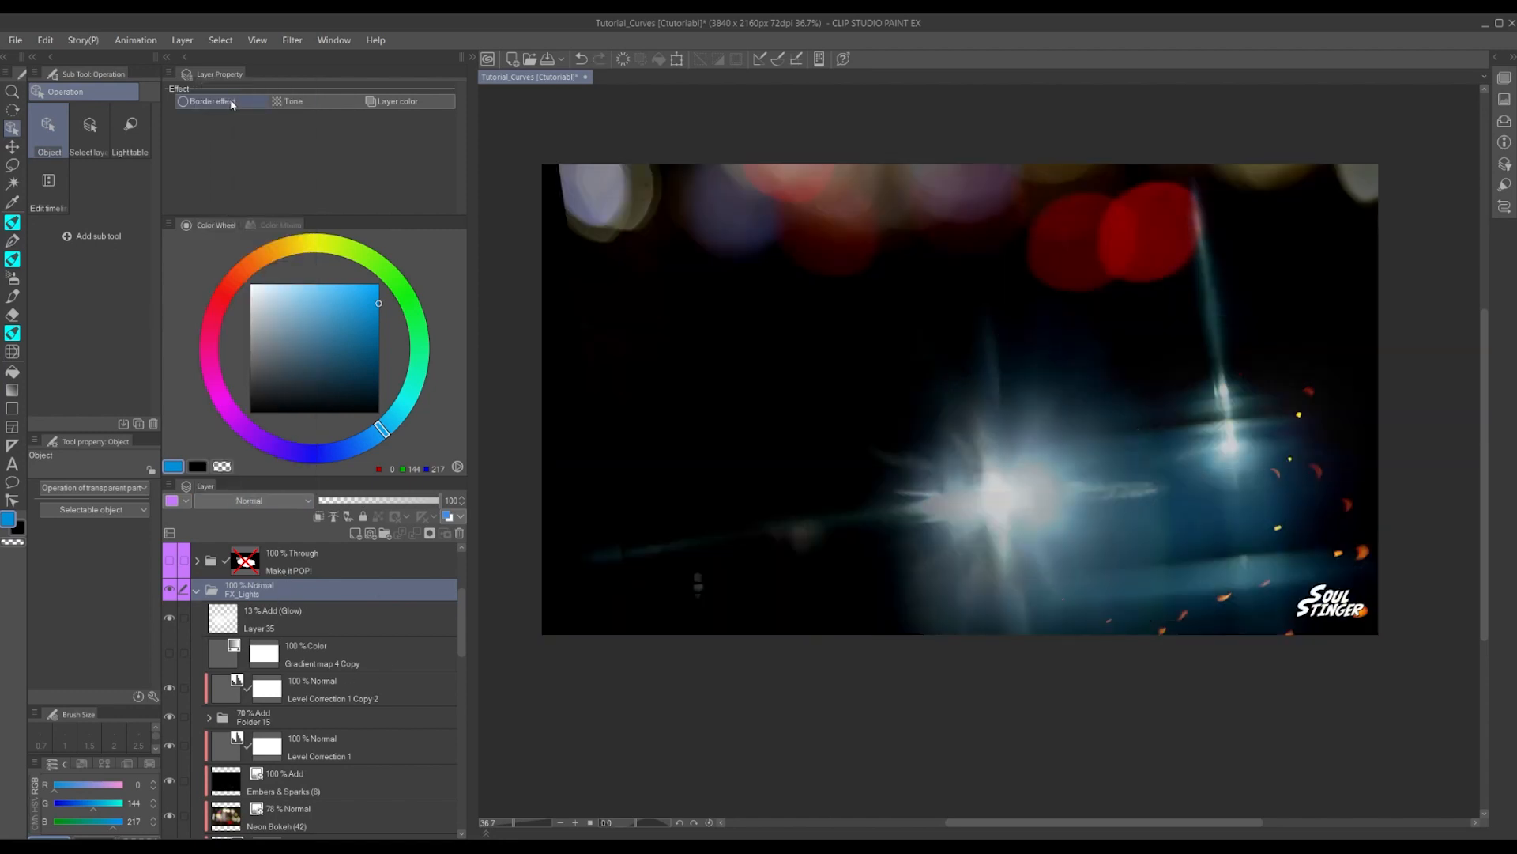
scroll(836, 236, "up", 1)
scroll(1063, 283, "down", 2)
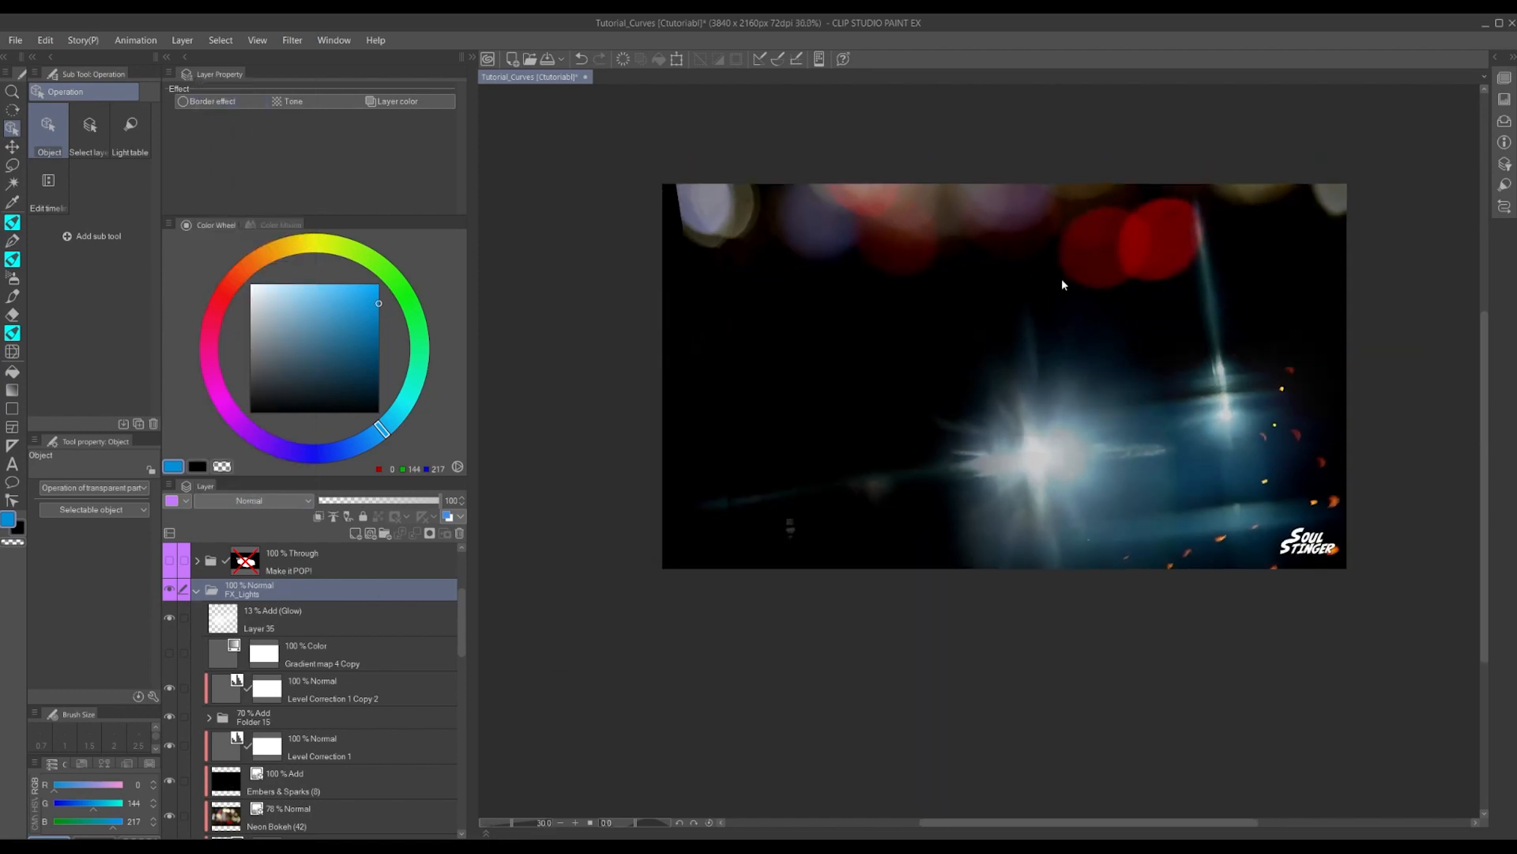
scroll(1145, 294, "up", 1)
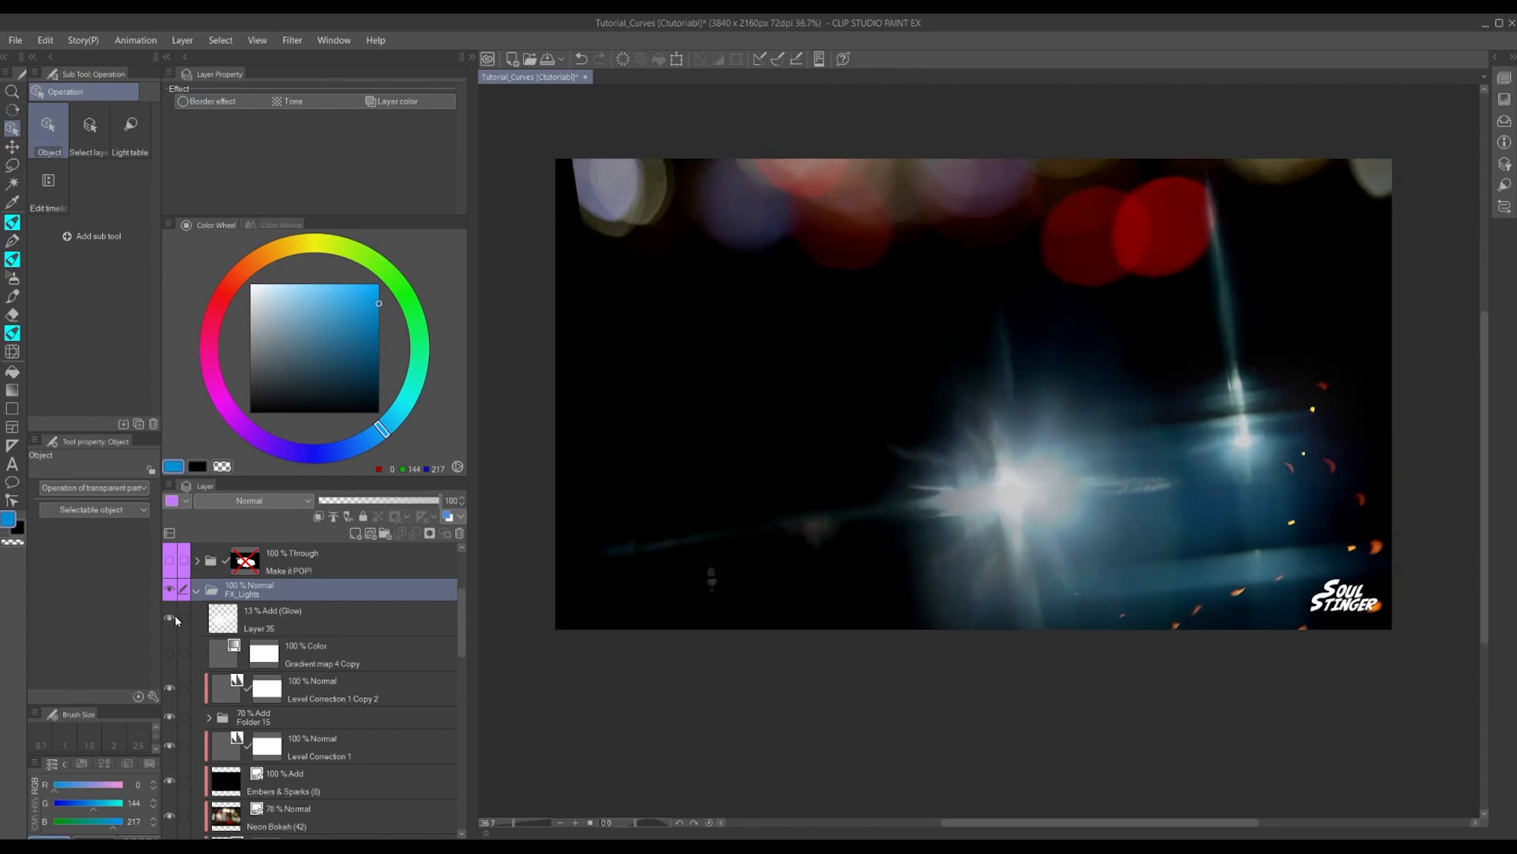
Select the black Fill 5 layer and locate the Fill option for new layers without creating one
scroll(181, 627, "down", 3)
left_click(222, 738)
scroll(224, 764, "up", 1)
left_click(183, 40)
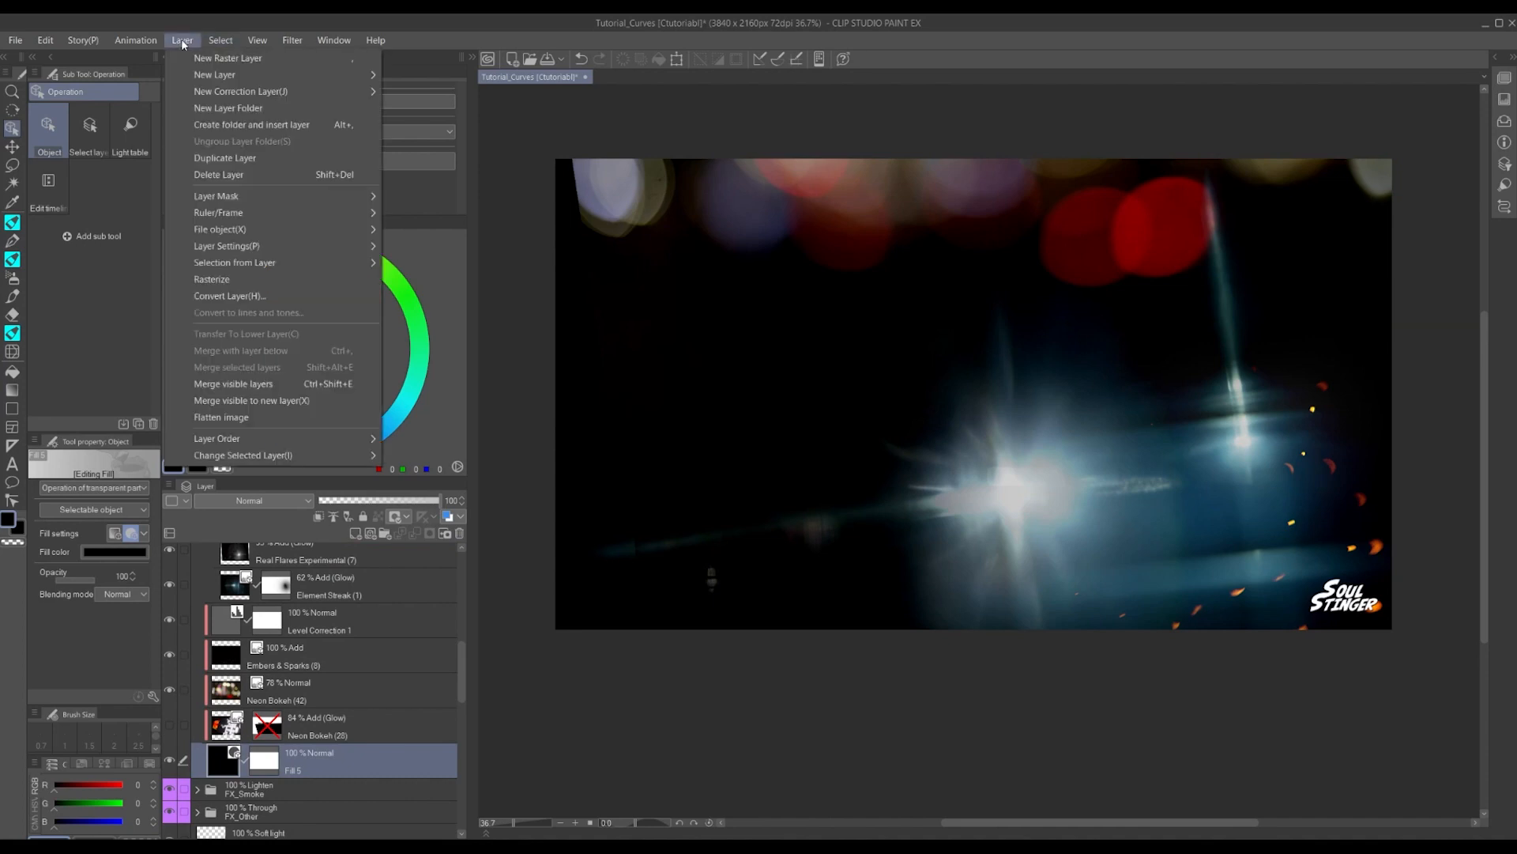
mouse_move(228, 76)
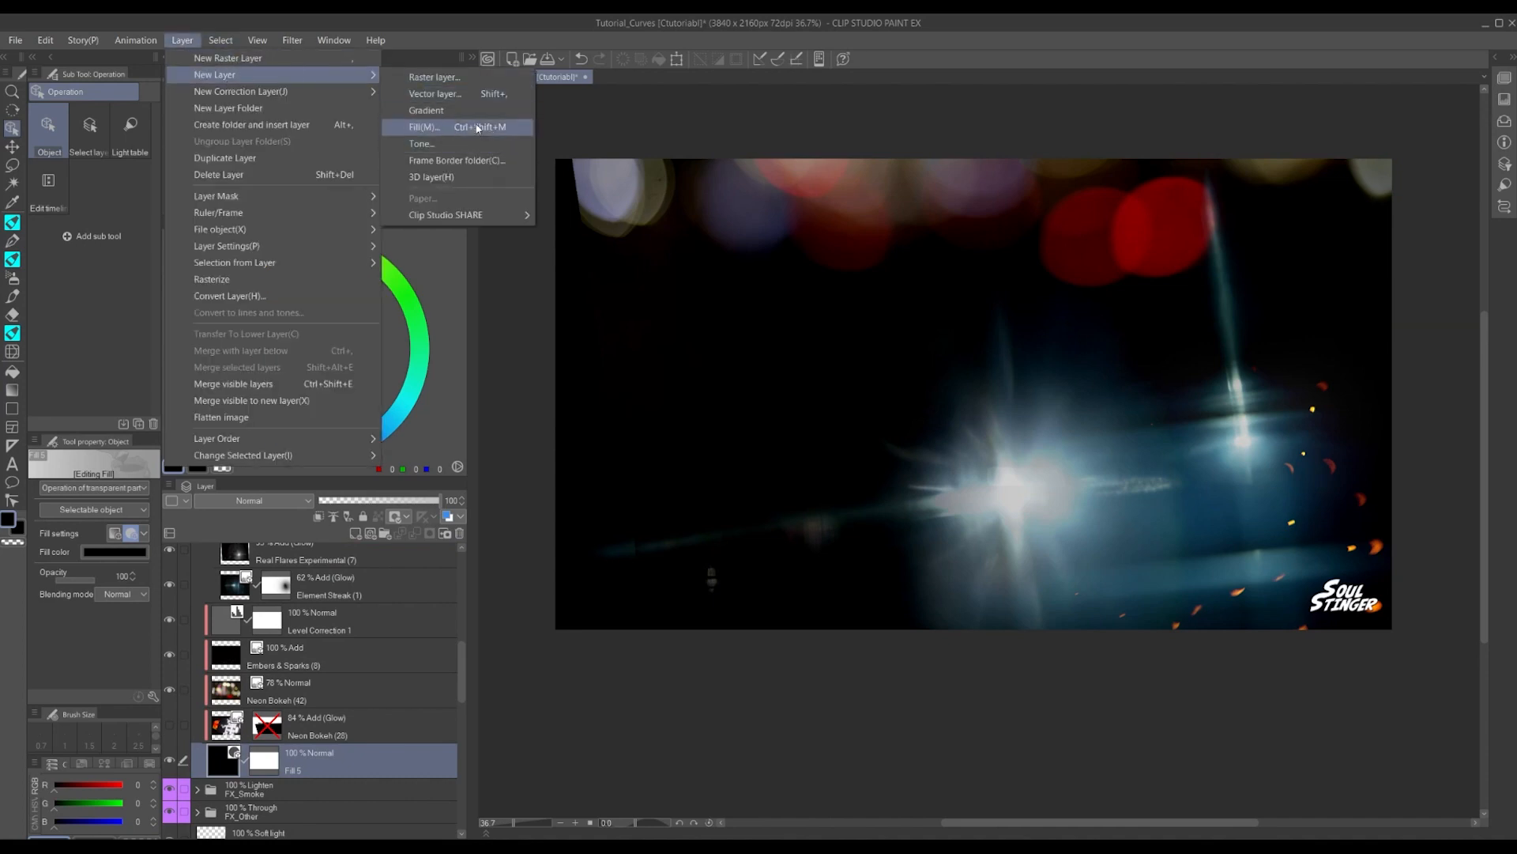
left_click(219, 693)
Collapse and reopen the FX_Lights folder, and select the Fill 5 layer at its base
scroll(218, 692, "up", 10)
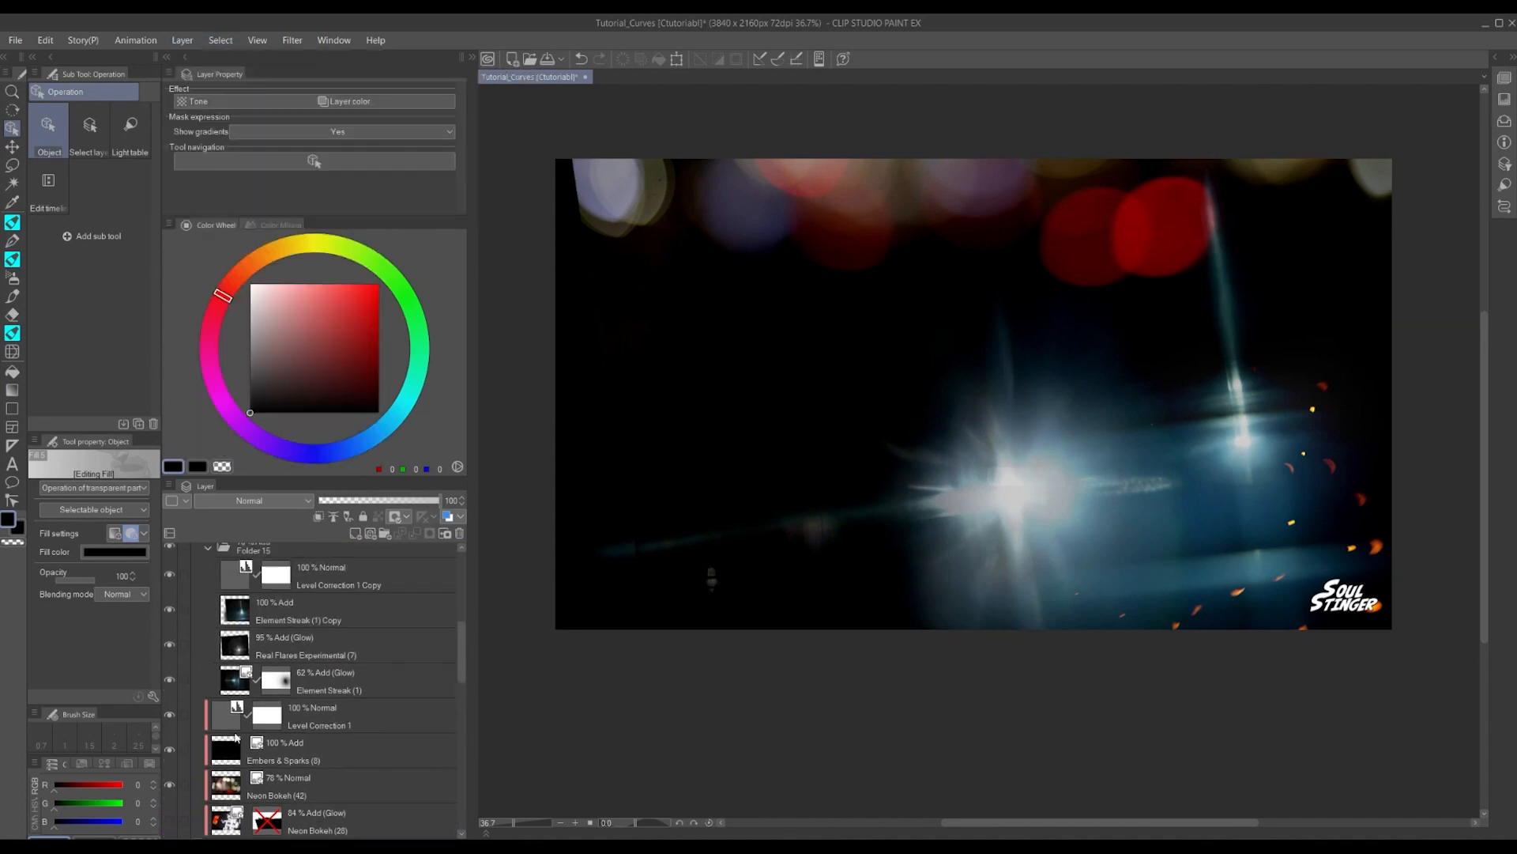
scroll(218, 692, "up", 5)
left_click(199, 610)
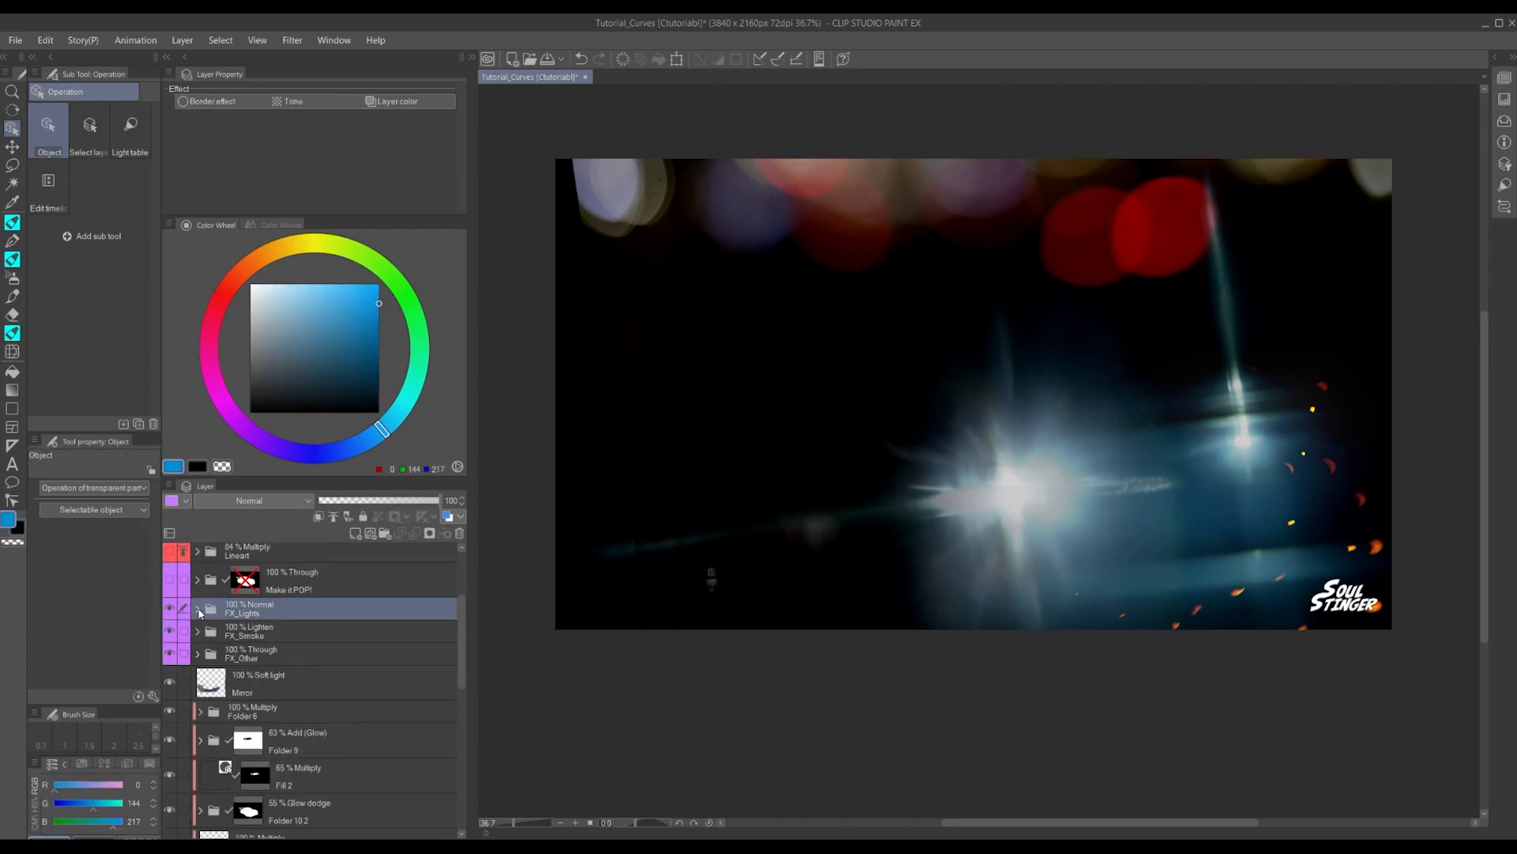
left_click(198, 610)
scroll(215, 712, "down", 2)
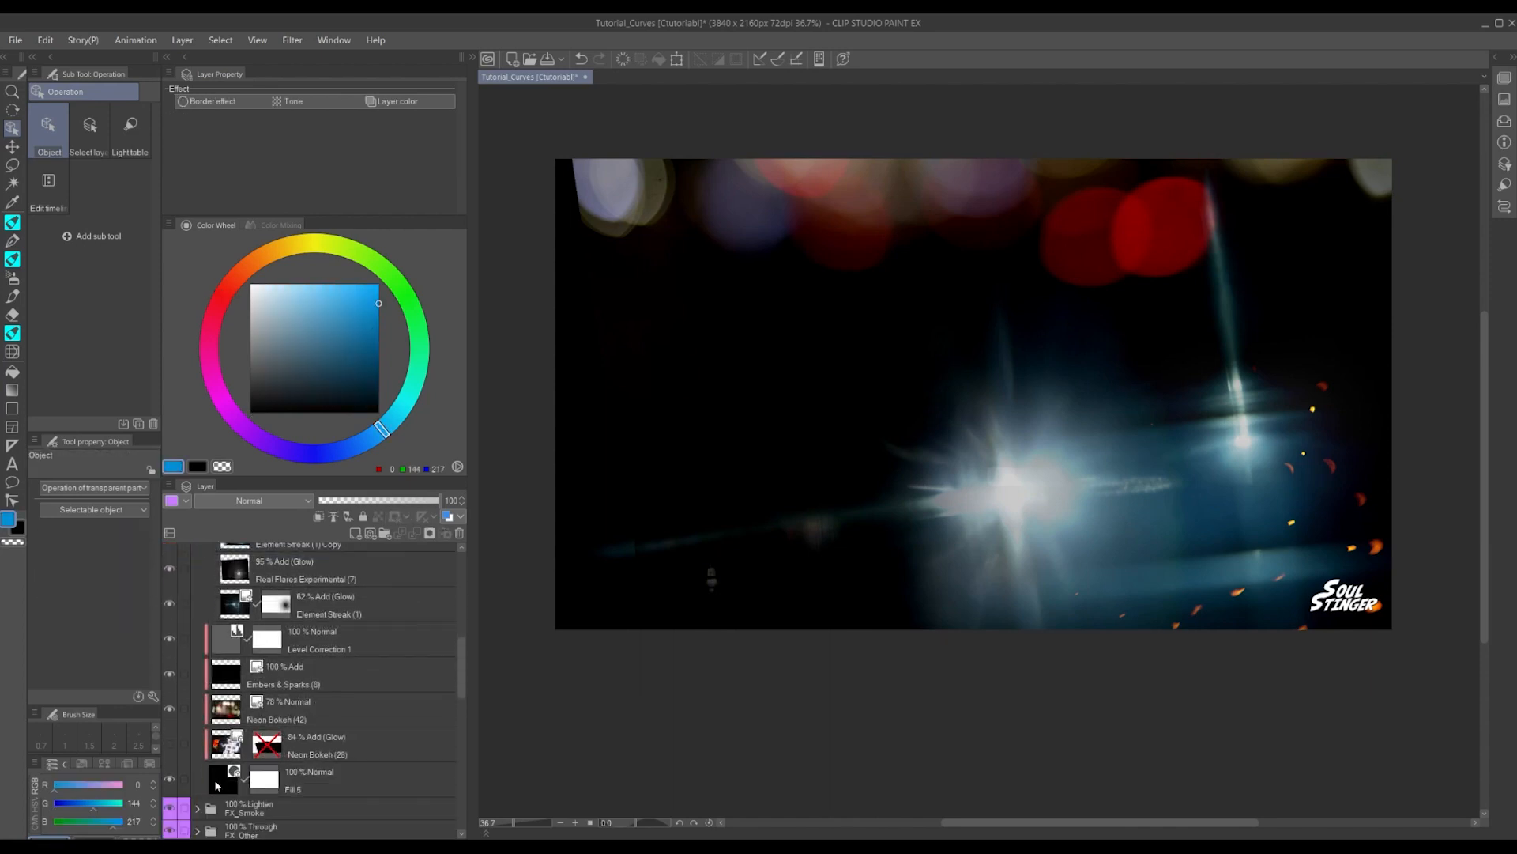
left_click(214, 780)
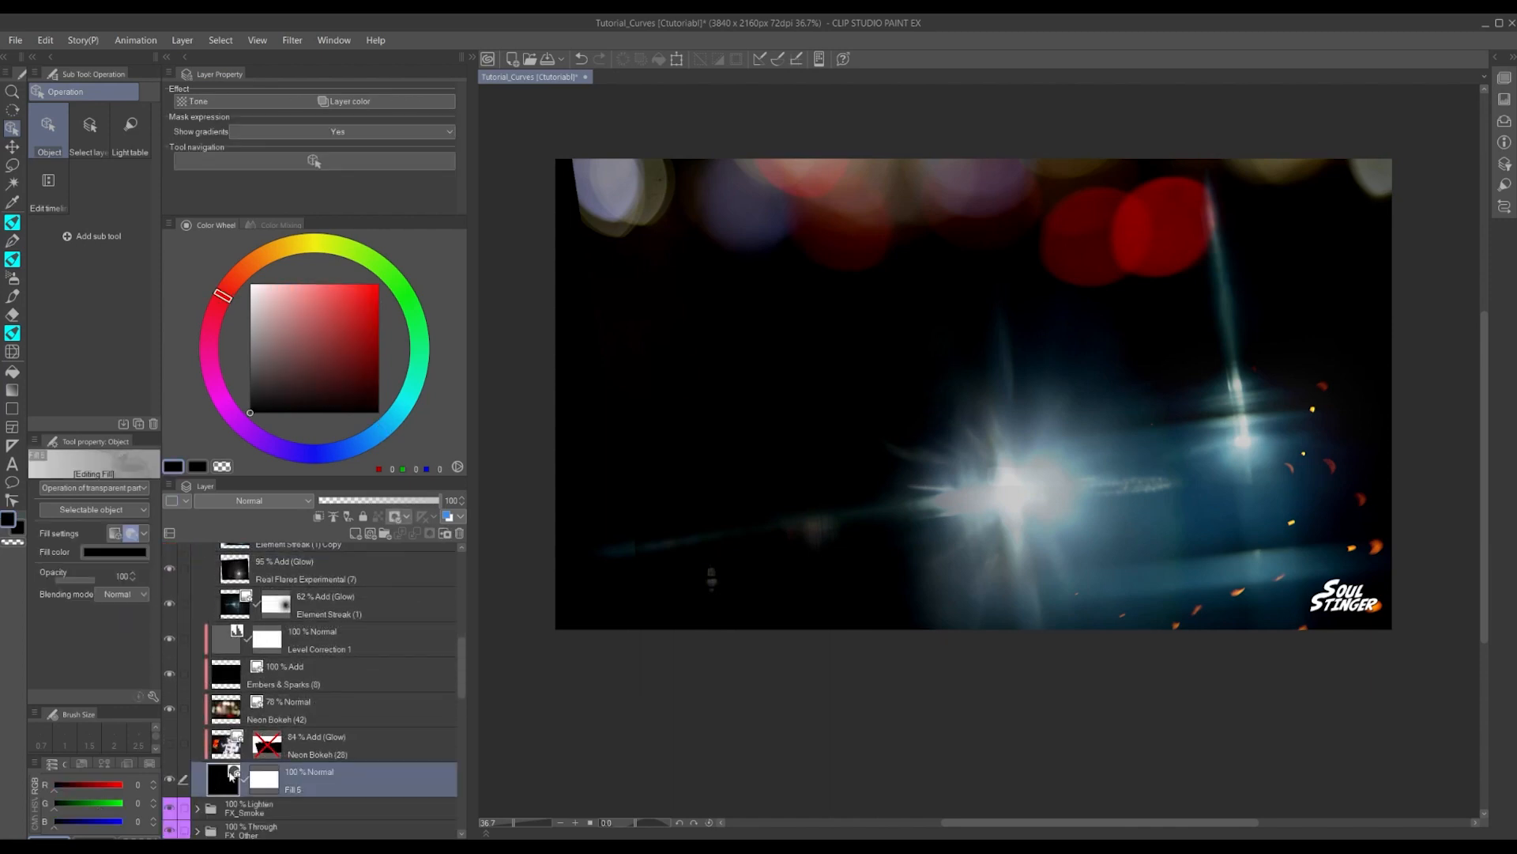
Temporarily show Neon Bokeh (28) in place of Neon Bokeh (42) to compare the two bokeh images over the black fill
left_click(169, 709)
left_click(169, 744)
left_click(169, 744)
left_click(170, 744)
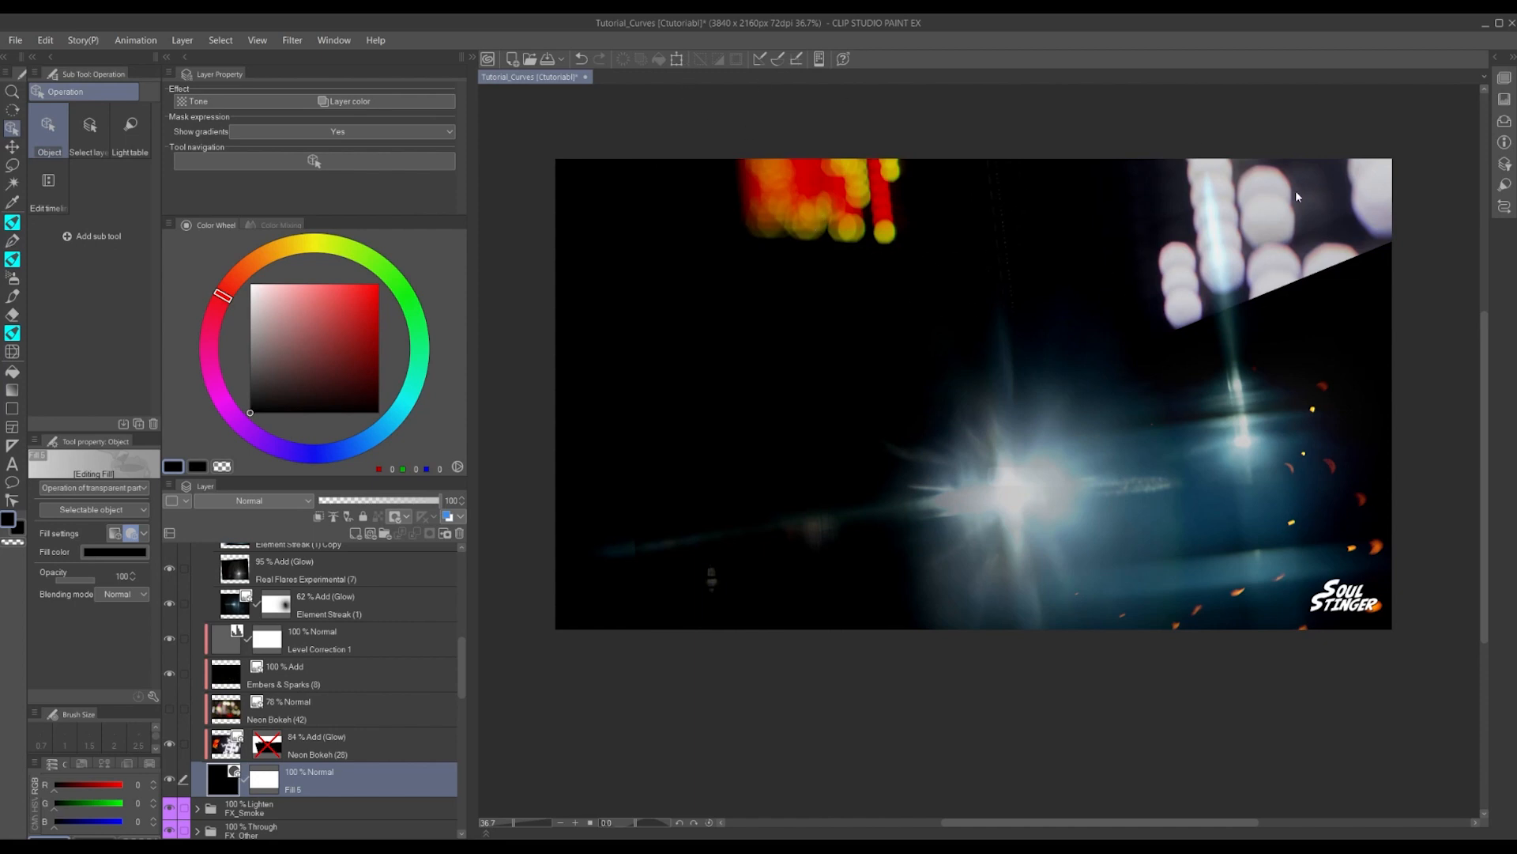
left_click(169, 743)
left_click(169, 709)
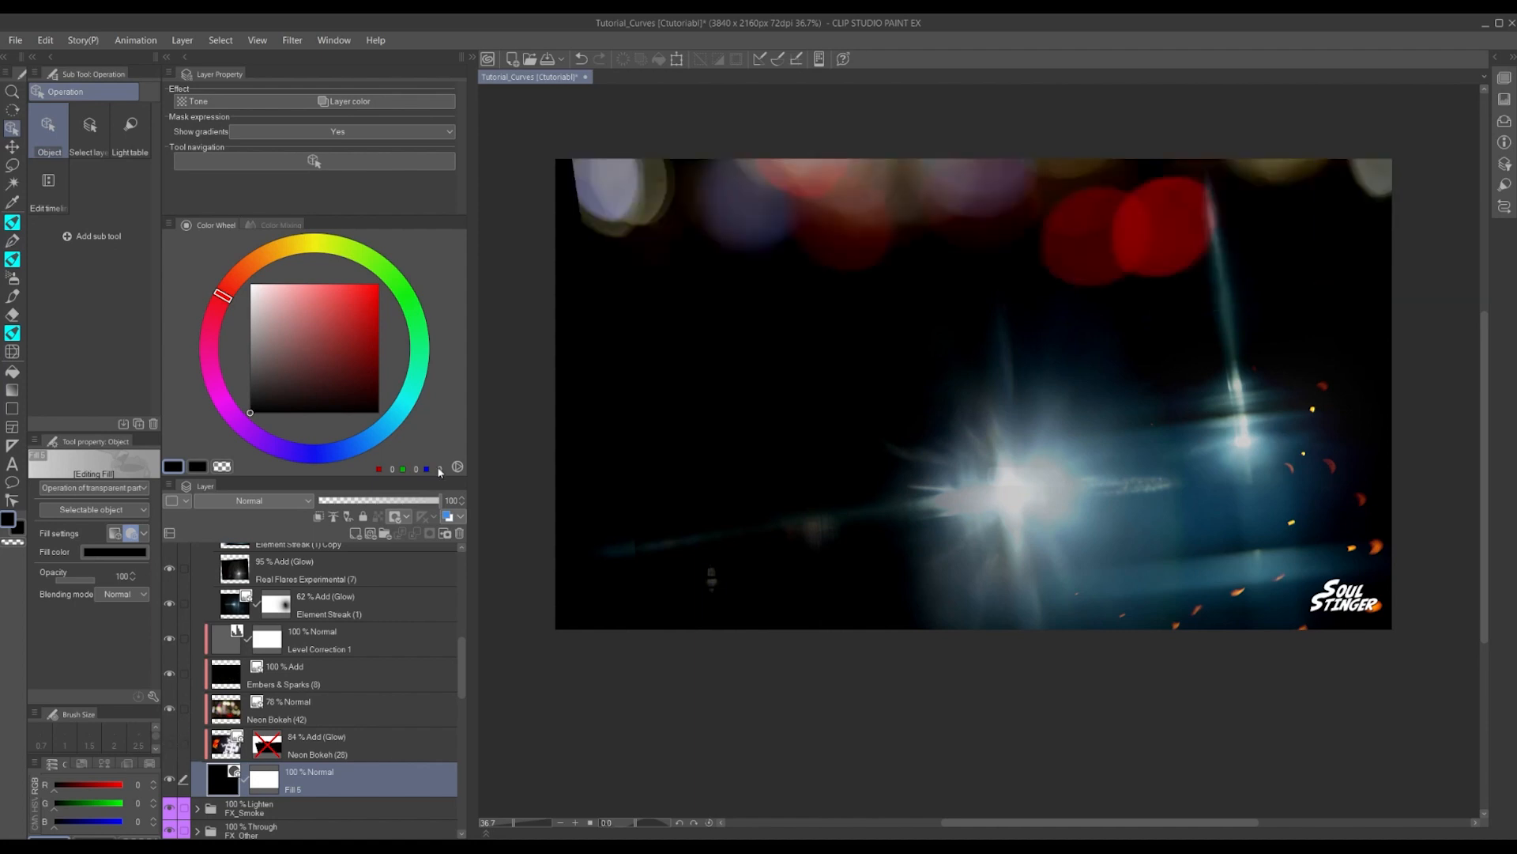
Toggle the Level Correction 1 layer off and on to compare its effect on the bokeh image's dark areas
scroll(213, 695, "up", 1)
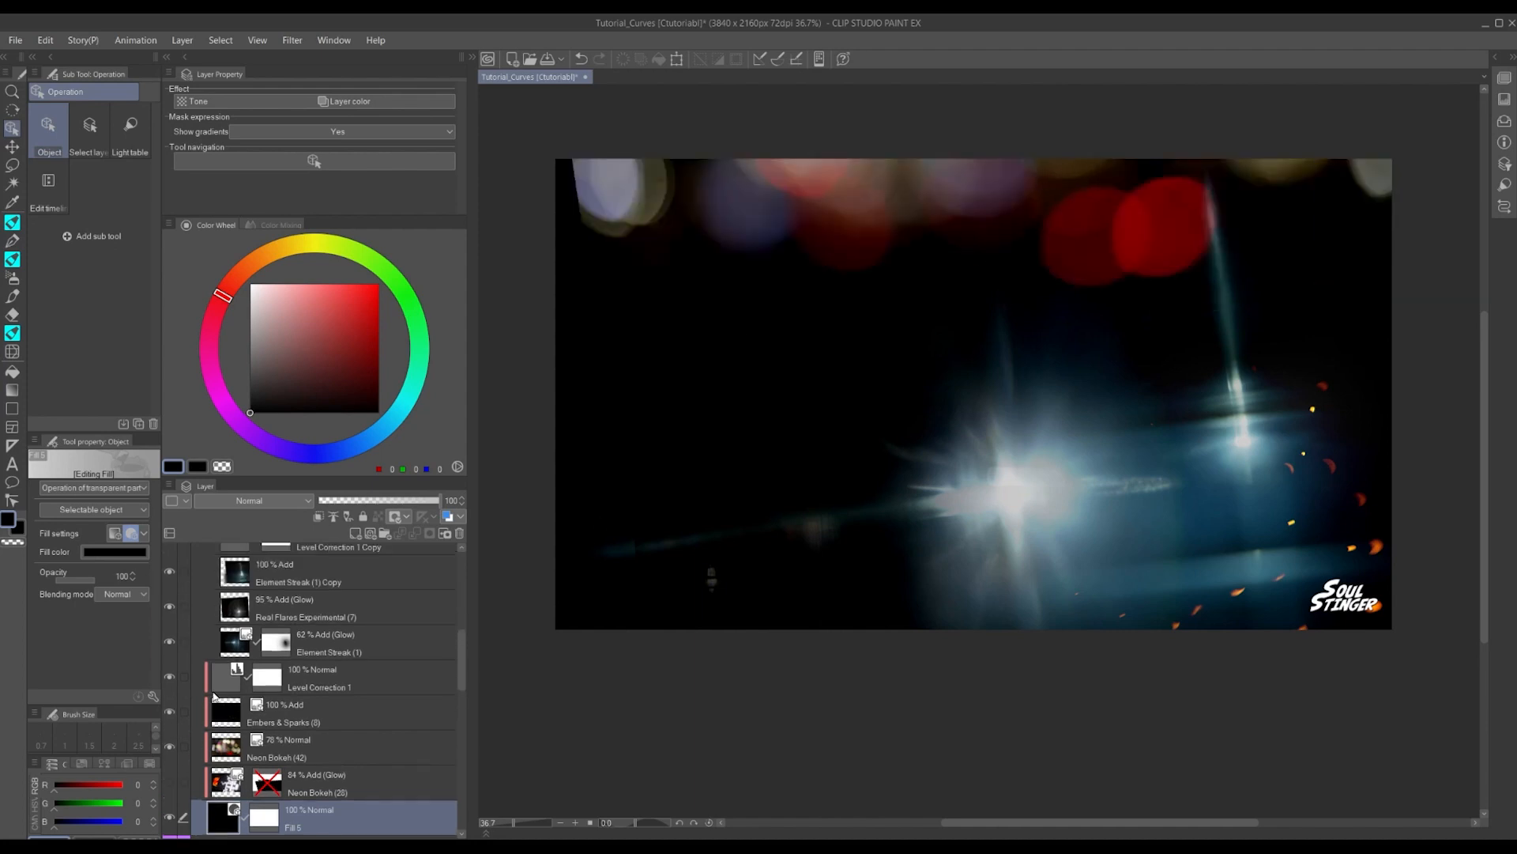
left_click(169, 712)
scroll(172, 707, "up", 1)
left_click(171, 715)
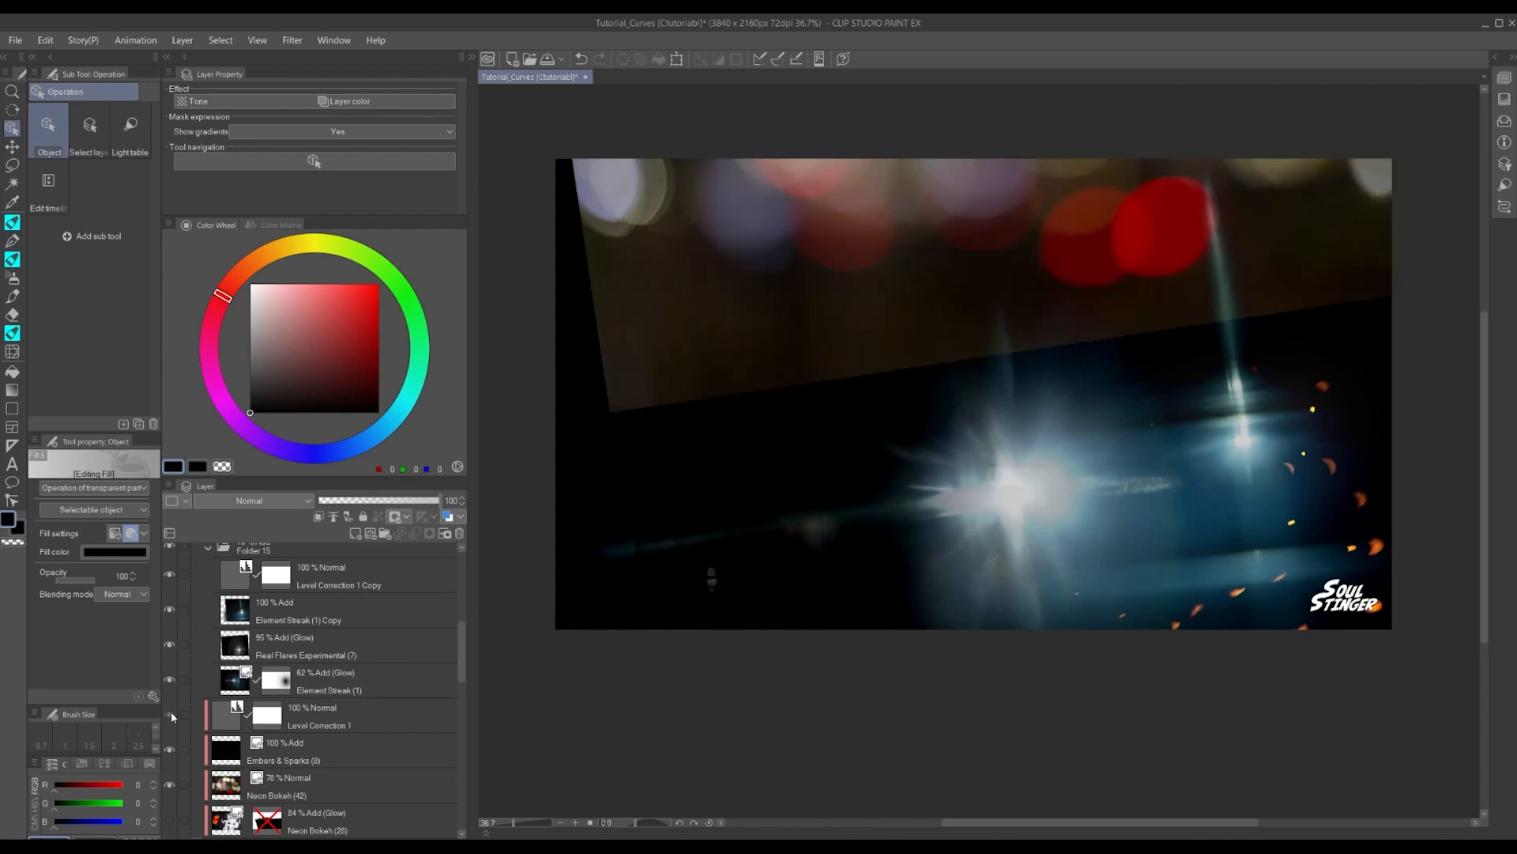
left_click(171, 715)
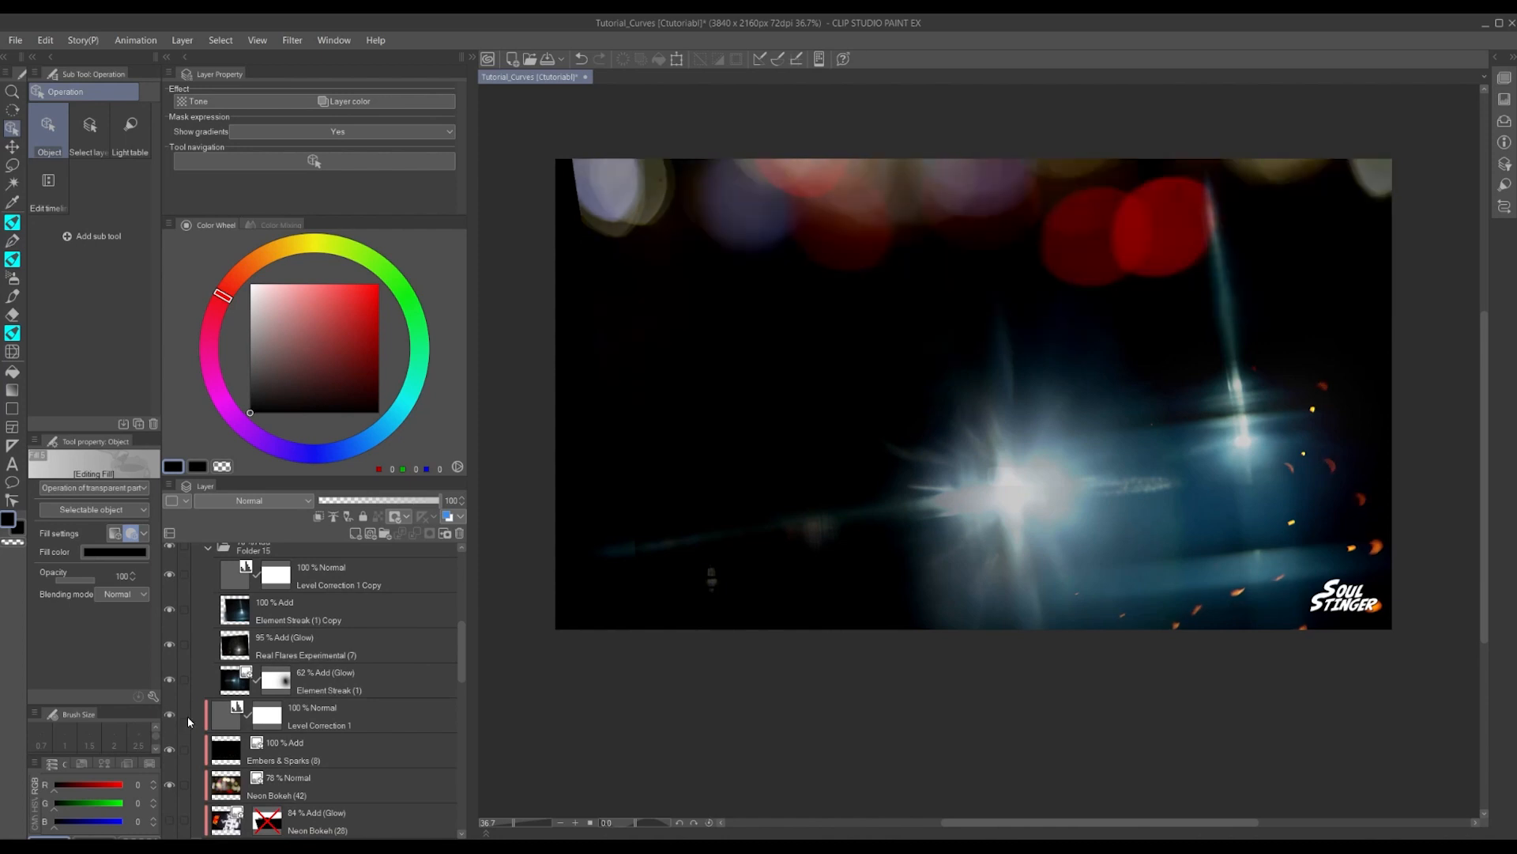
Select the Level Correction 1 layer, open its level settings for review, and hide the layer
scroll(188, 716, "down", 1)
left_click(215, 701)
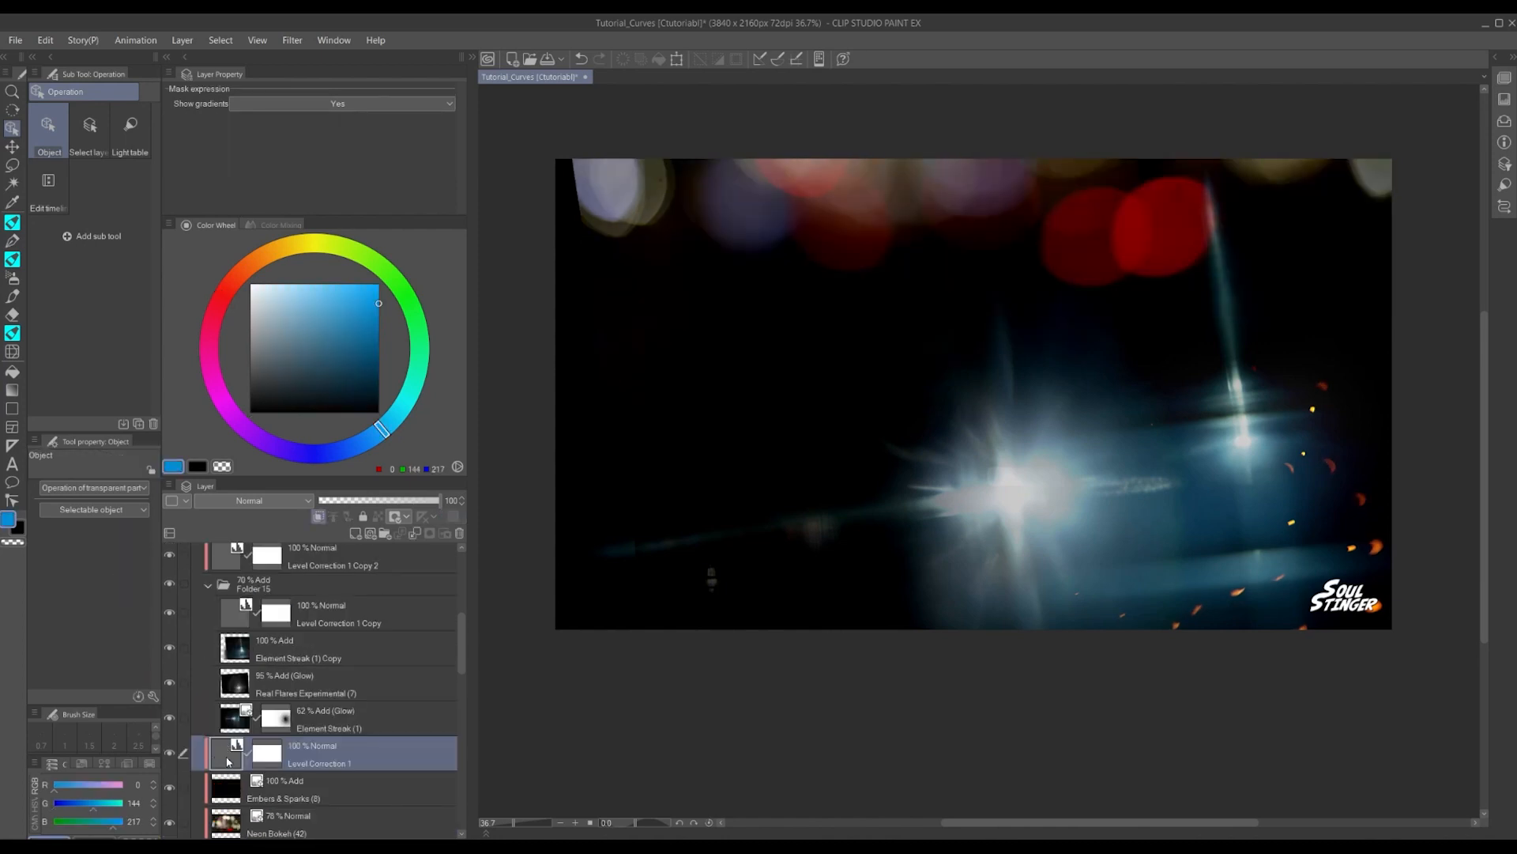
double_click(226, 755)
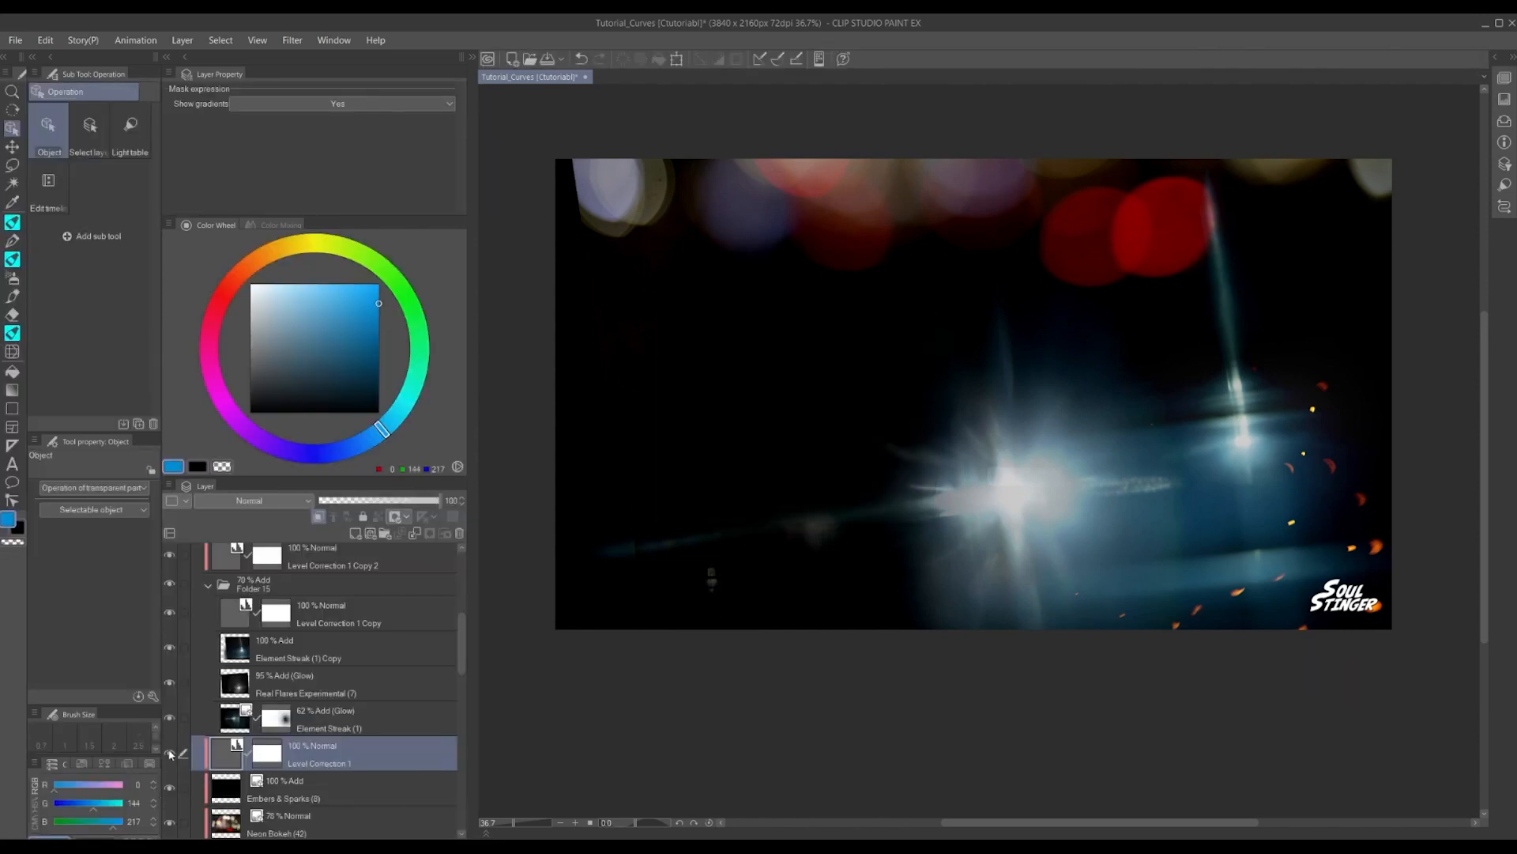
left_click(170, 753)
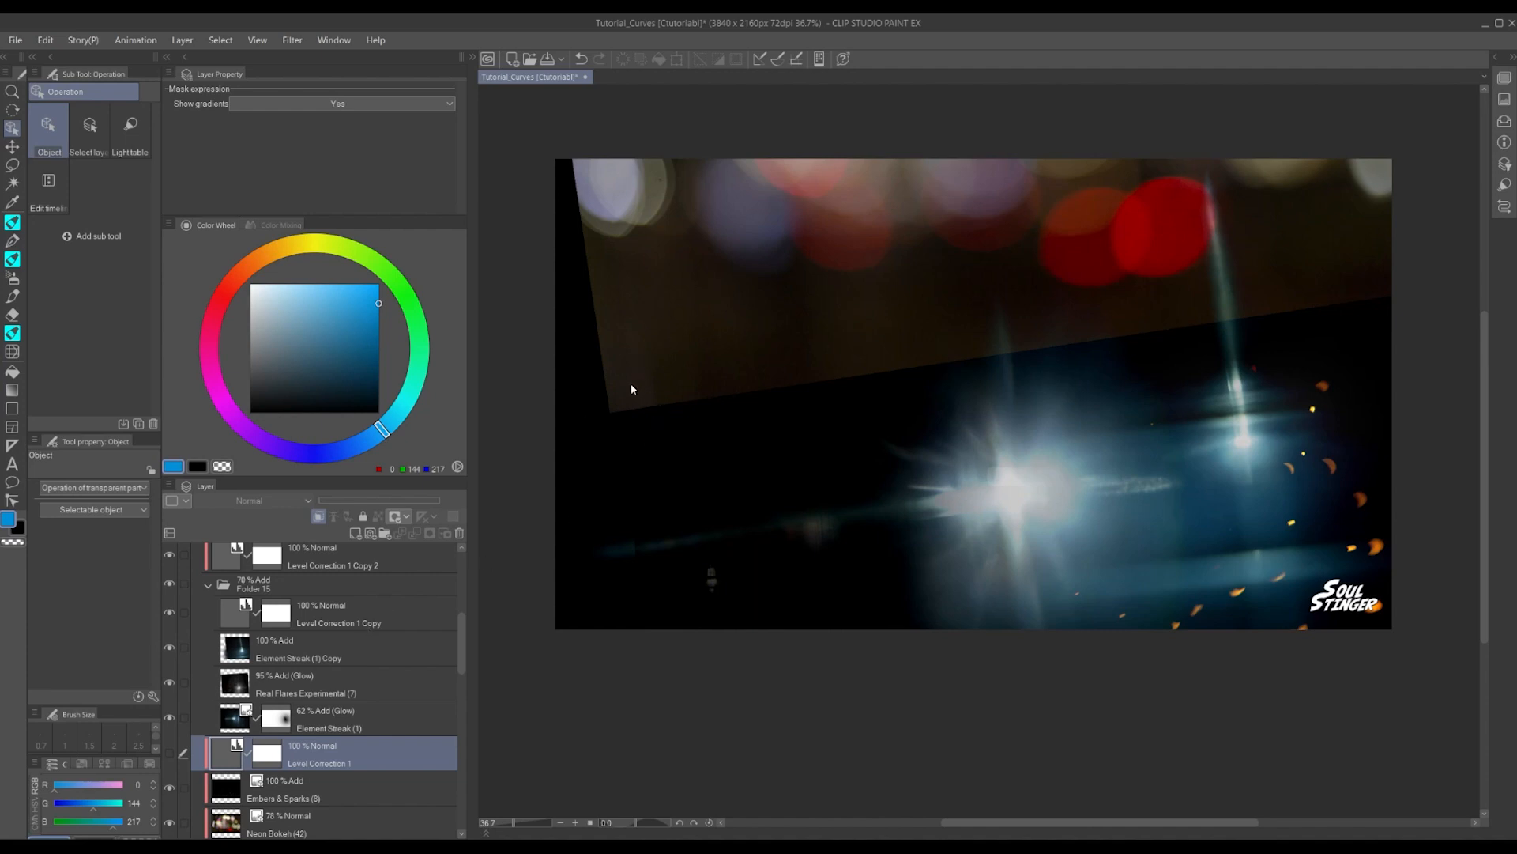
Set the FX_Lights folder's blending mode to Add (Glow)
scroll(344, 673, "up", 4)
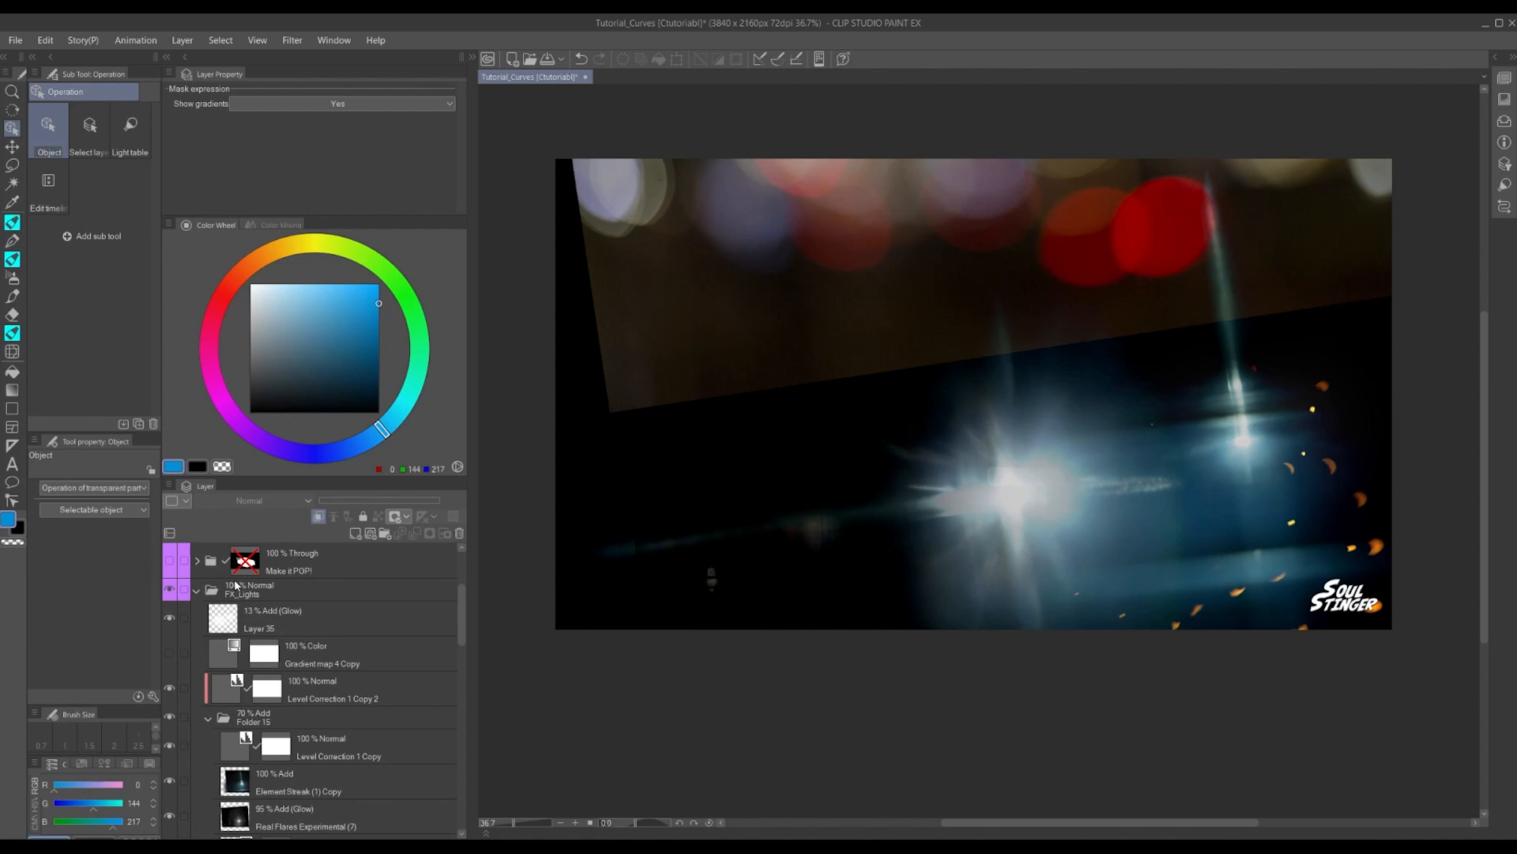
left_click(237, 589)
left_click(249, 505)
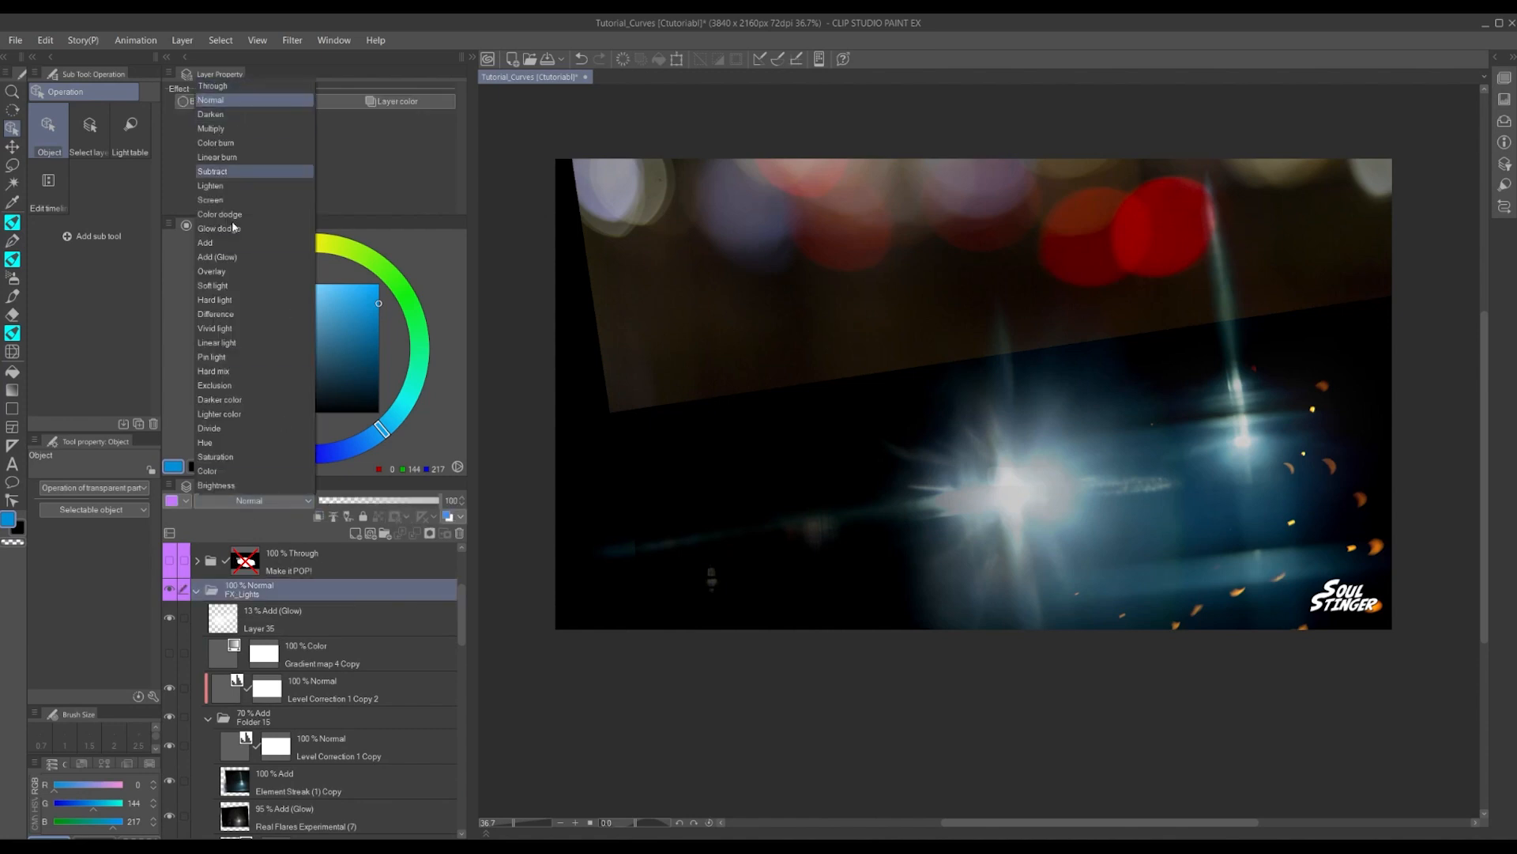
left_click(241, 258)
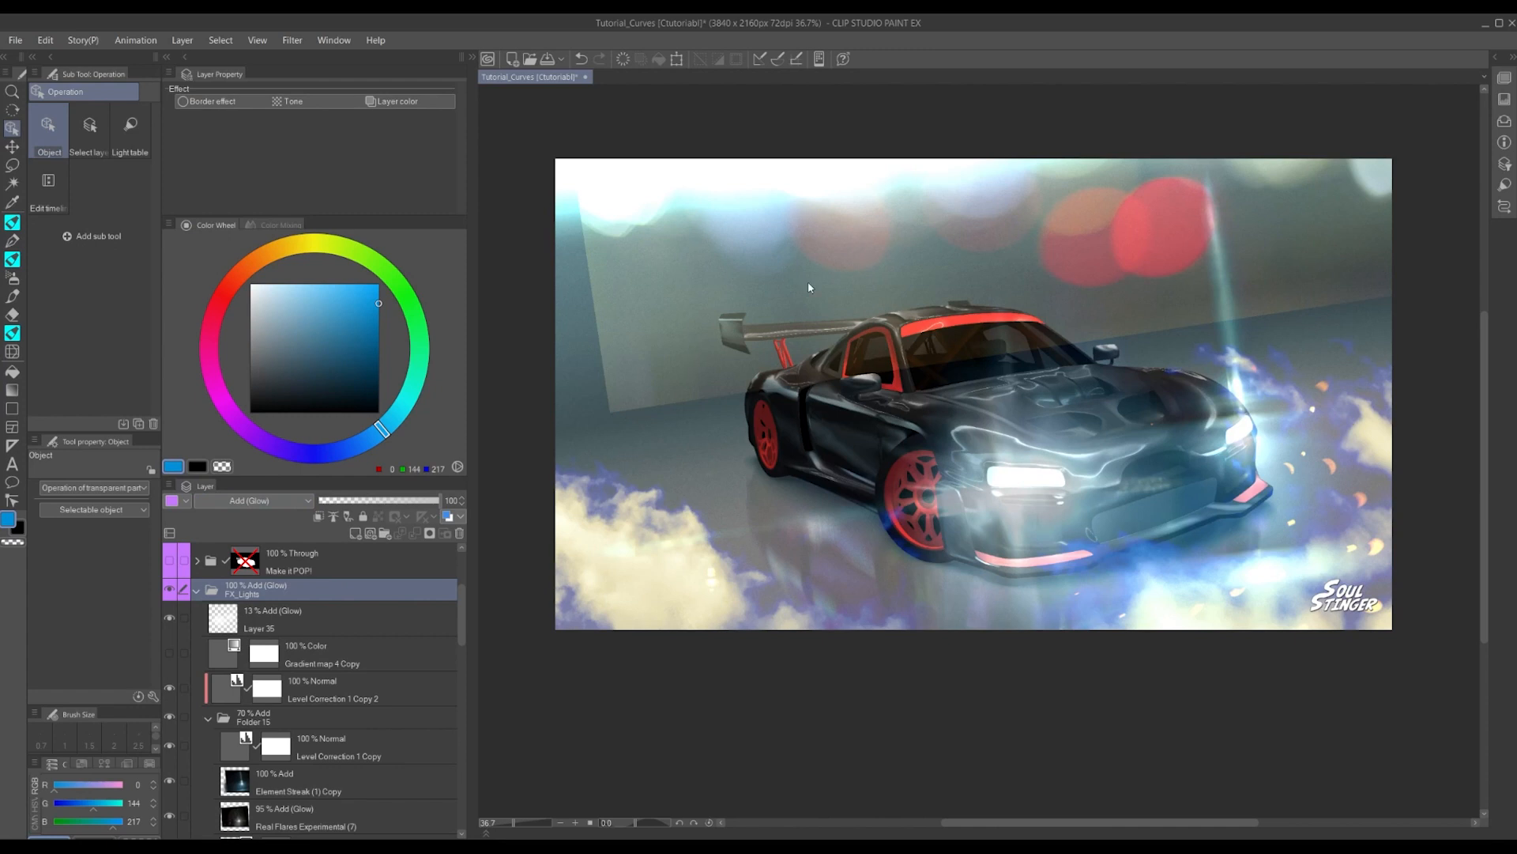
Examine the light effects over the car and make the Level Correction 1 layer visible again
scroll(649, 395, "down", 1)
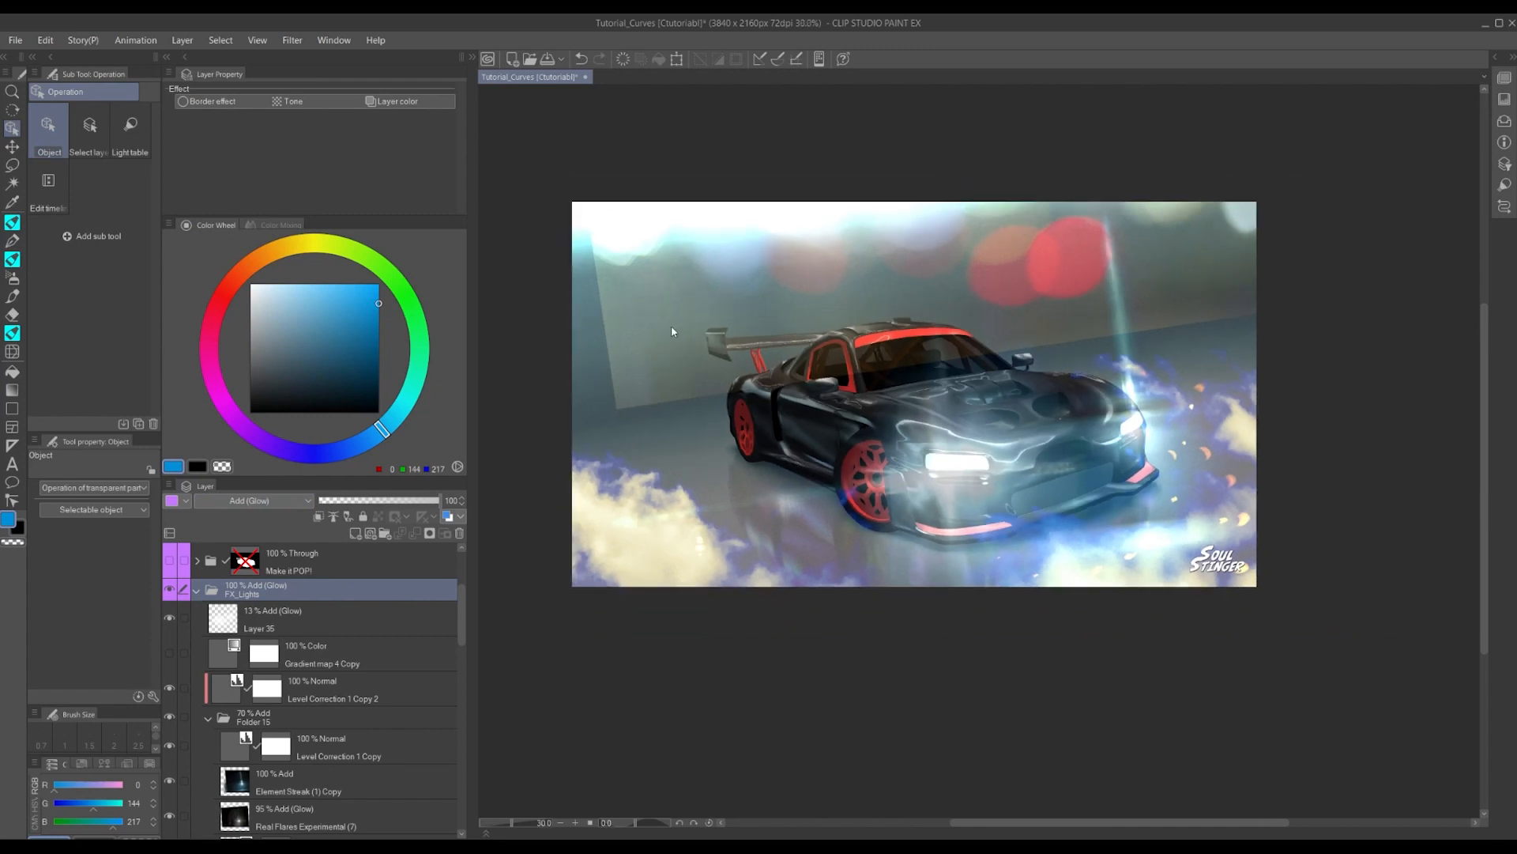
scroll(321, 626, "down", 5)
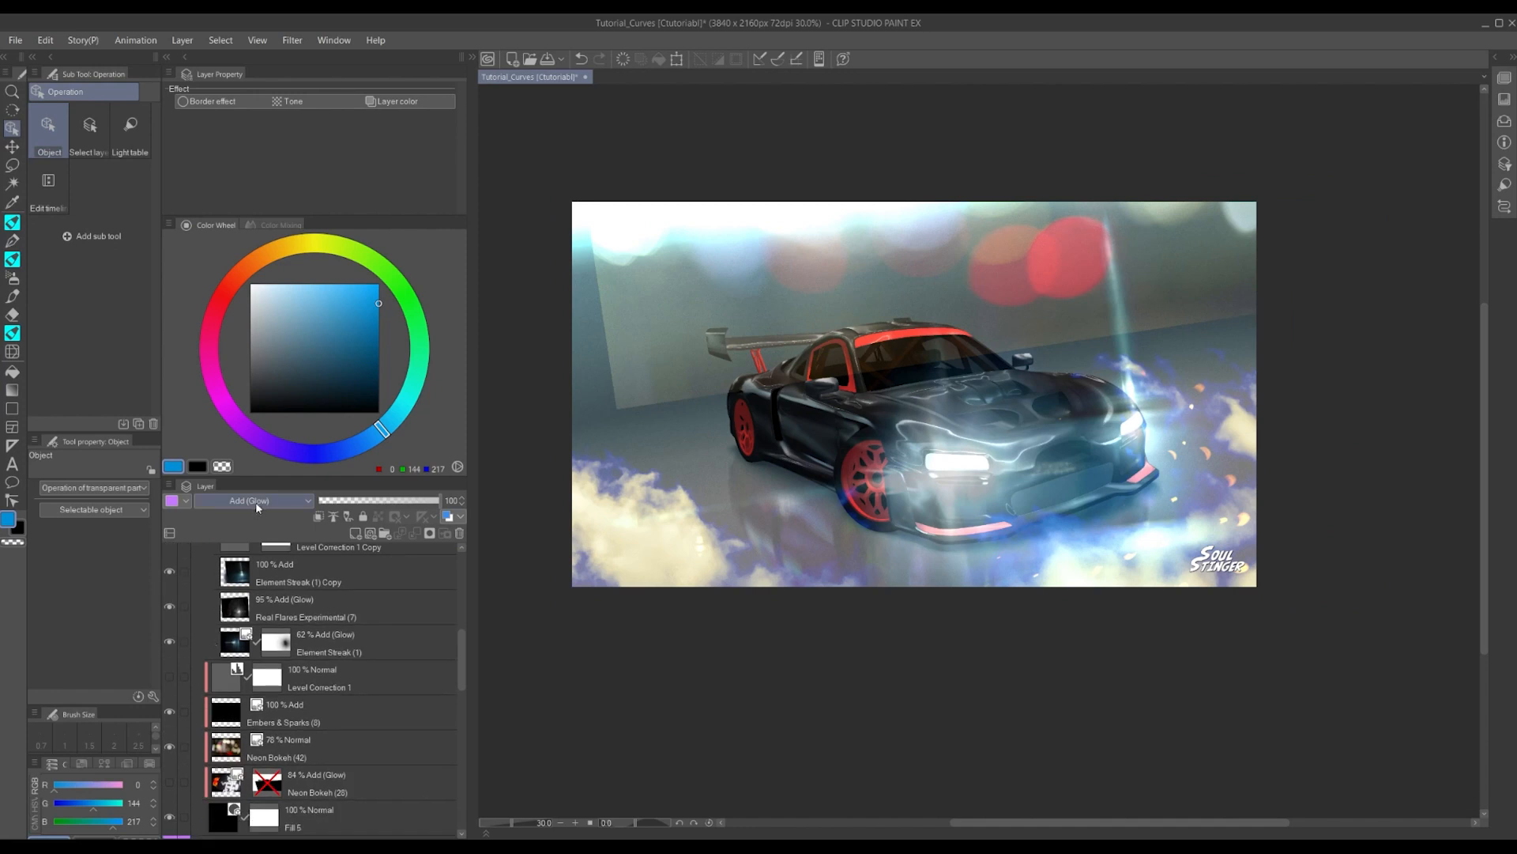
scroll(176, 699, "up", 1)
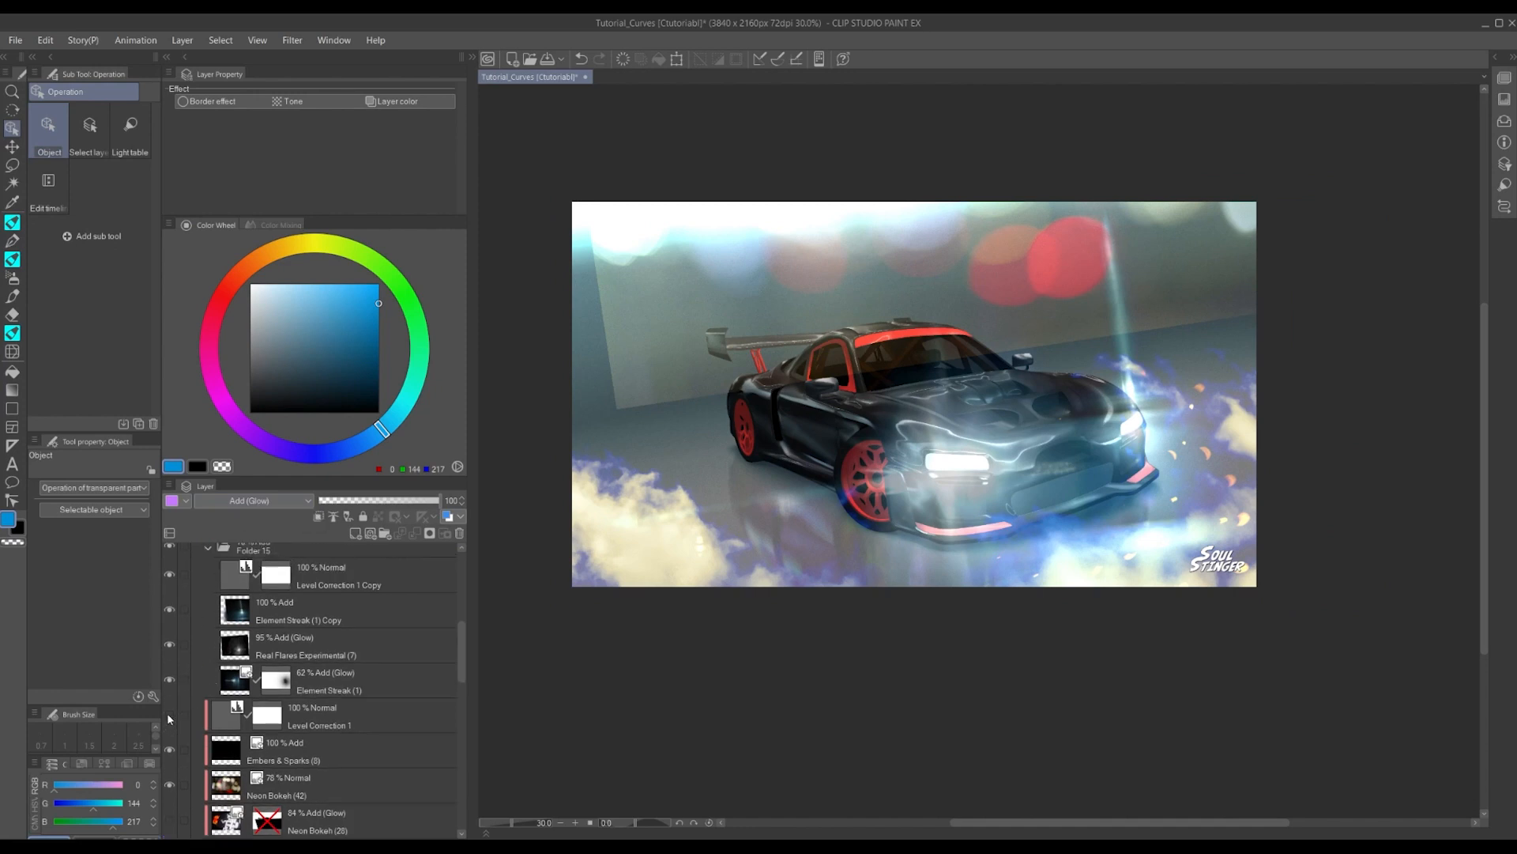
left_click(168, 715)
Switch the FX_Lights folder between the Add and Add (Glow) blending modes to compare them
scroll(379, 687, "up", 4)
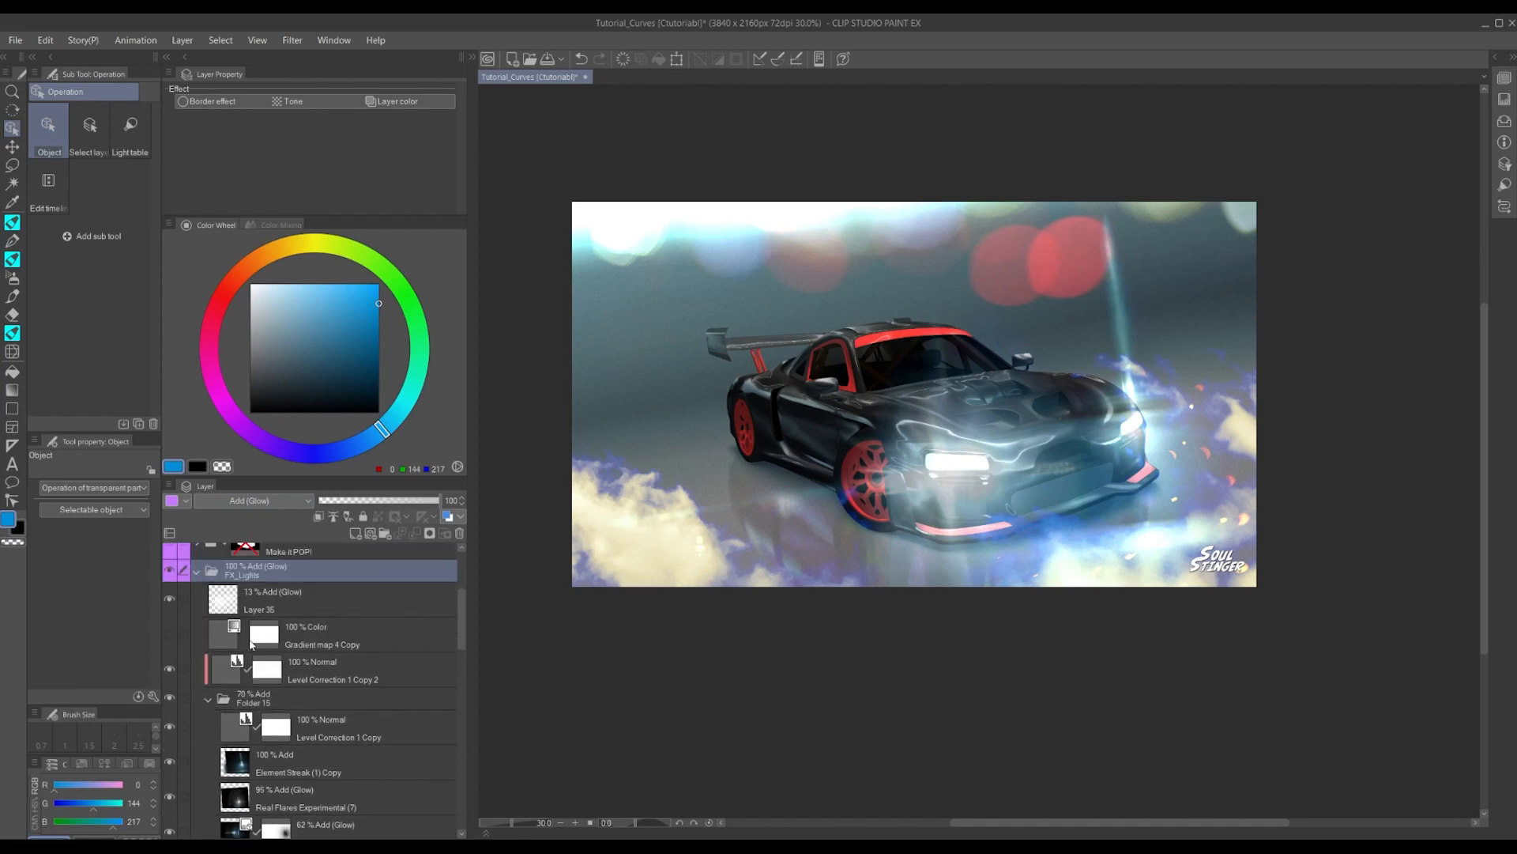
left_click(260, 503)
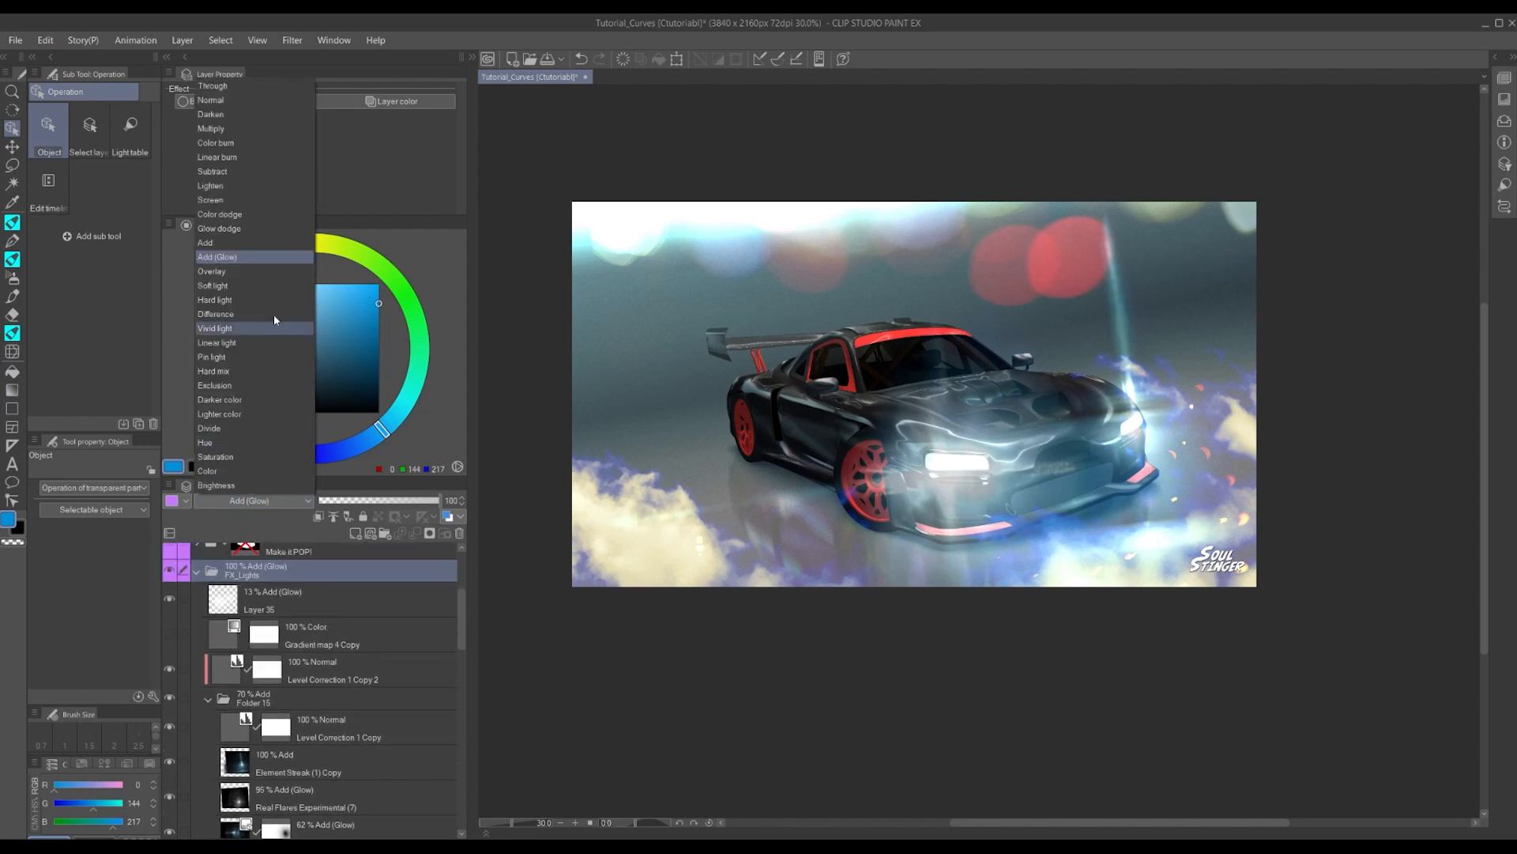
left_click(261, 243)
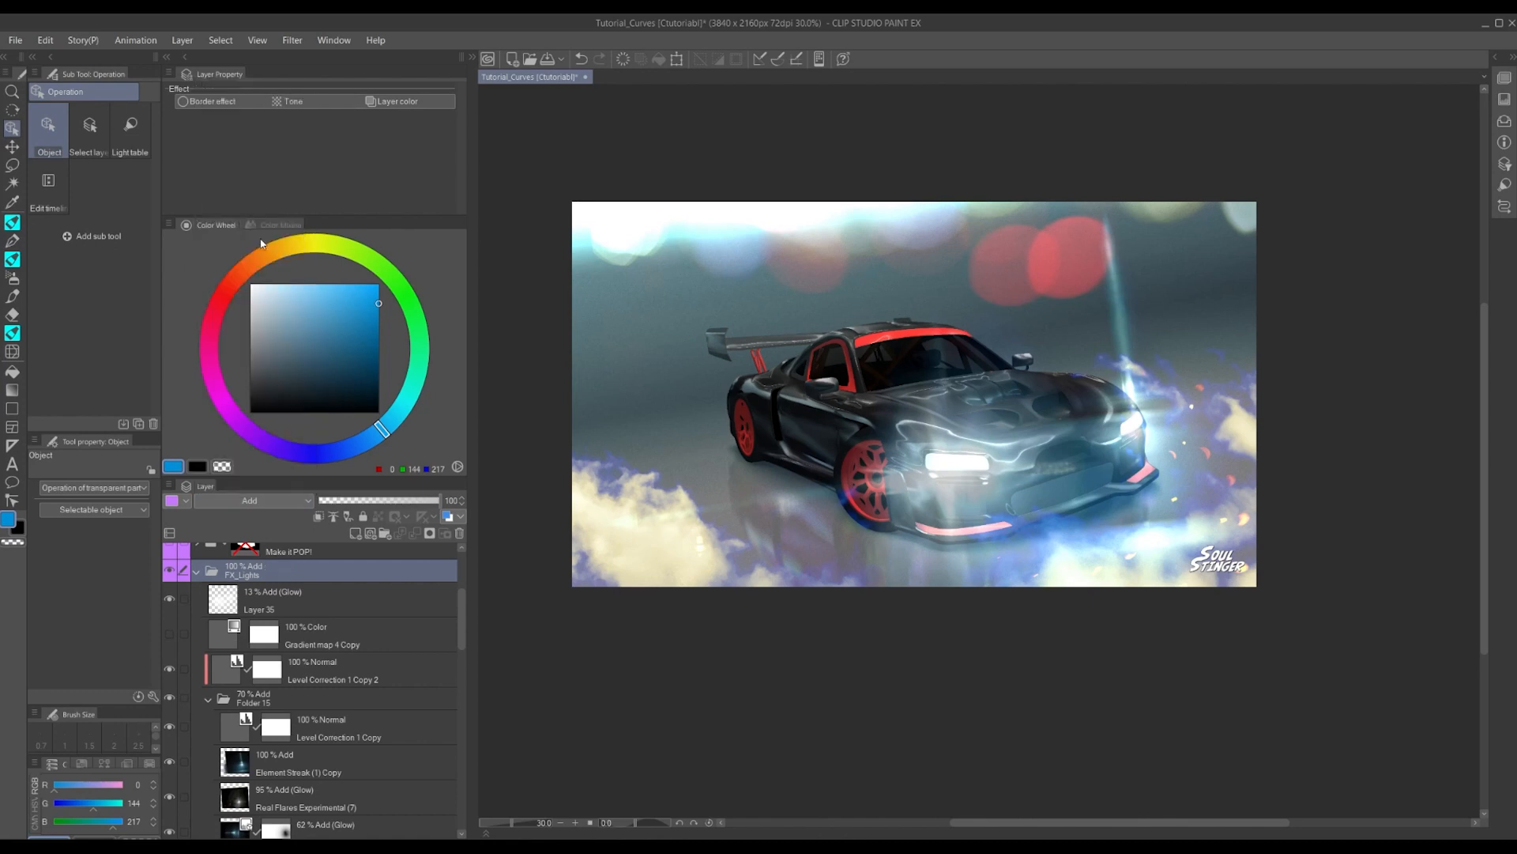
left_click(255, 501)
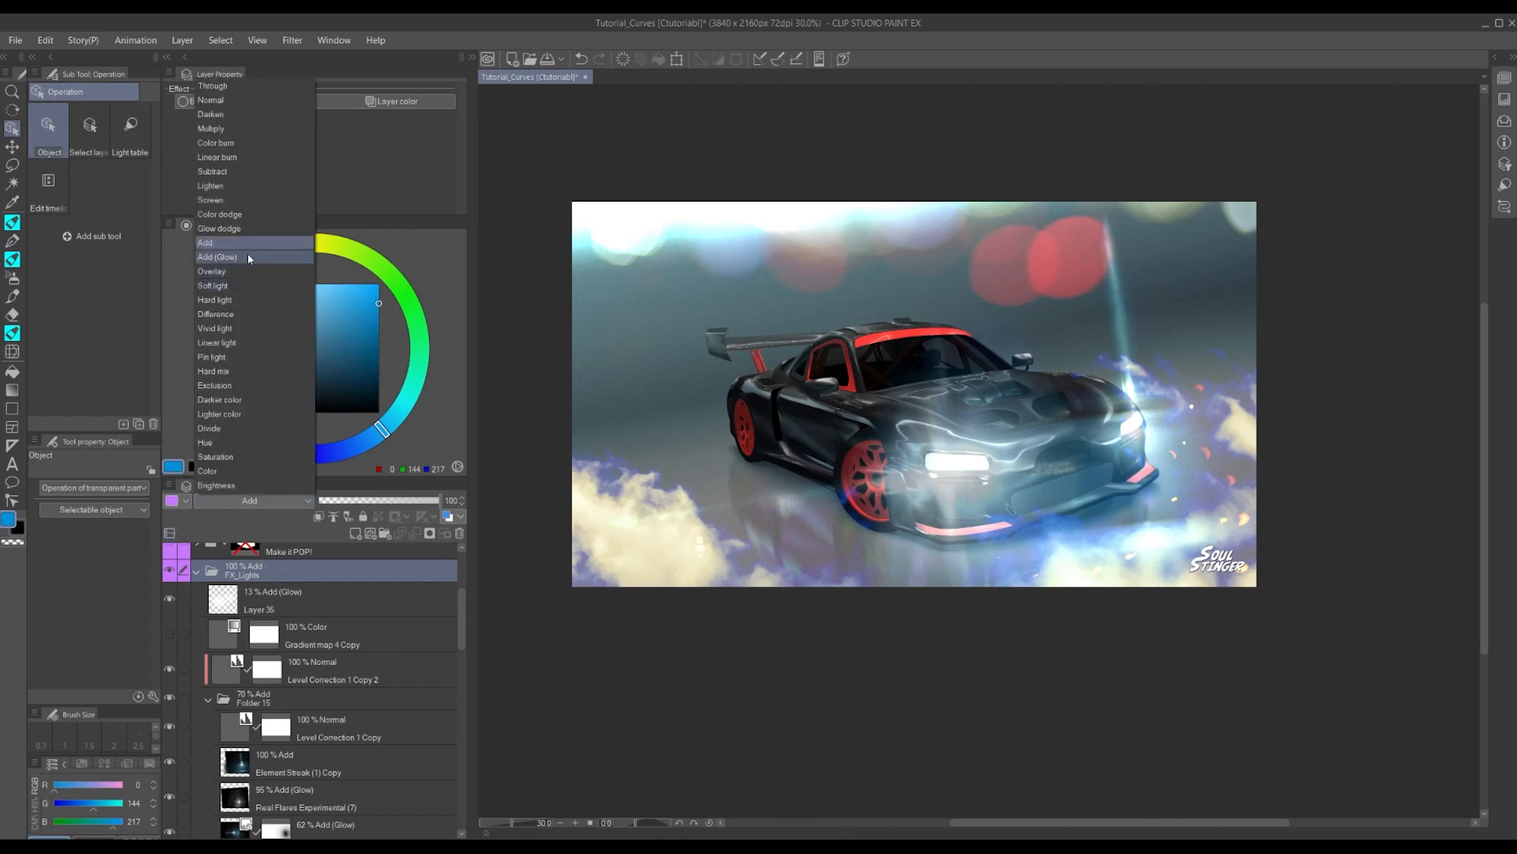
left_click(248, 257)
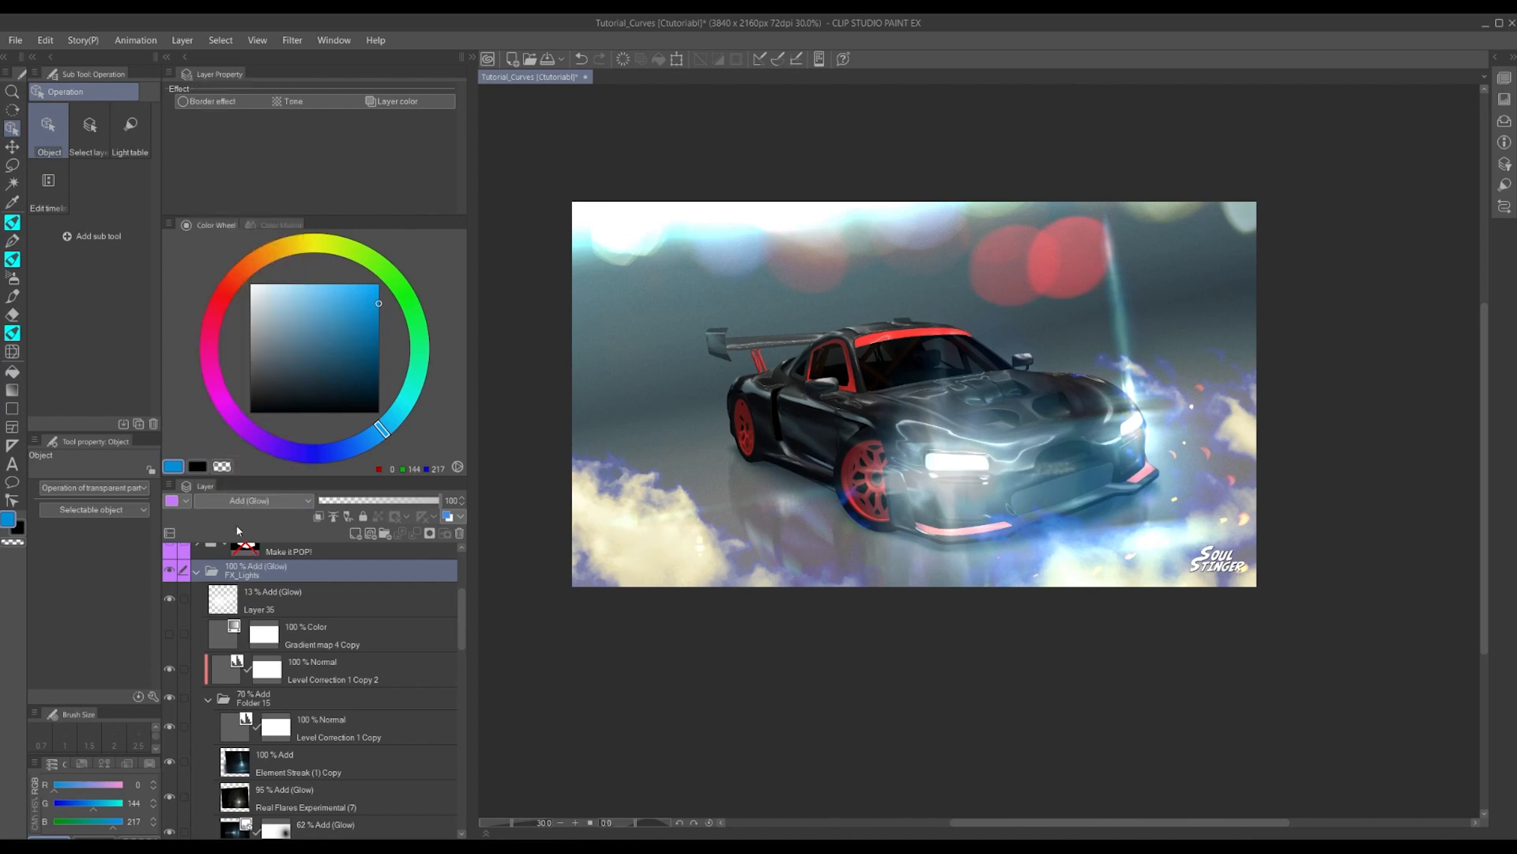
left_click(234, 502)
left_click(237, 243)
Try Glow dodge and Color dodge on the FX_Lights folder, and return its blending mode to Add (Glow)
left_click(229, 501)
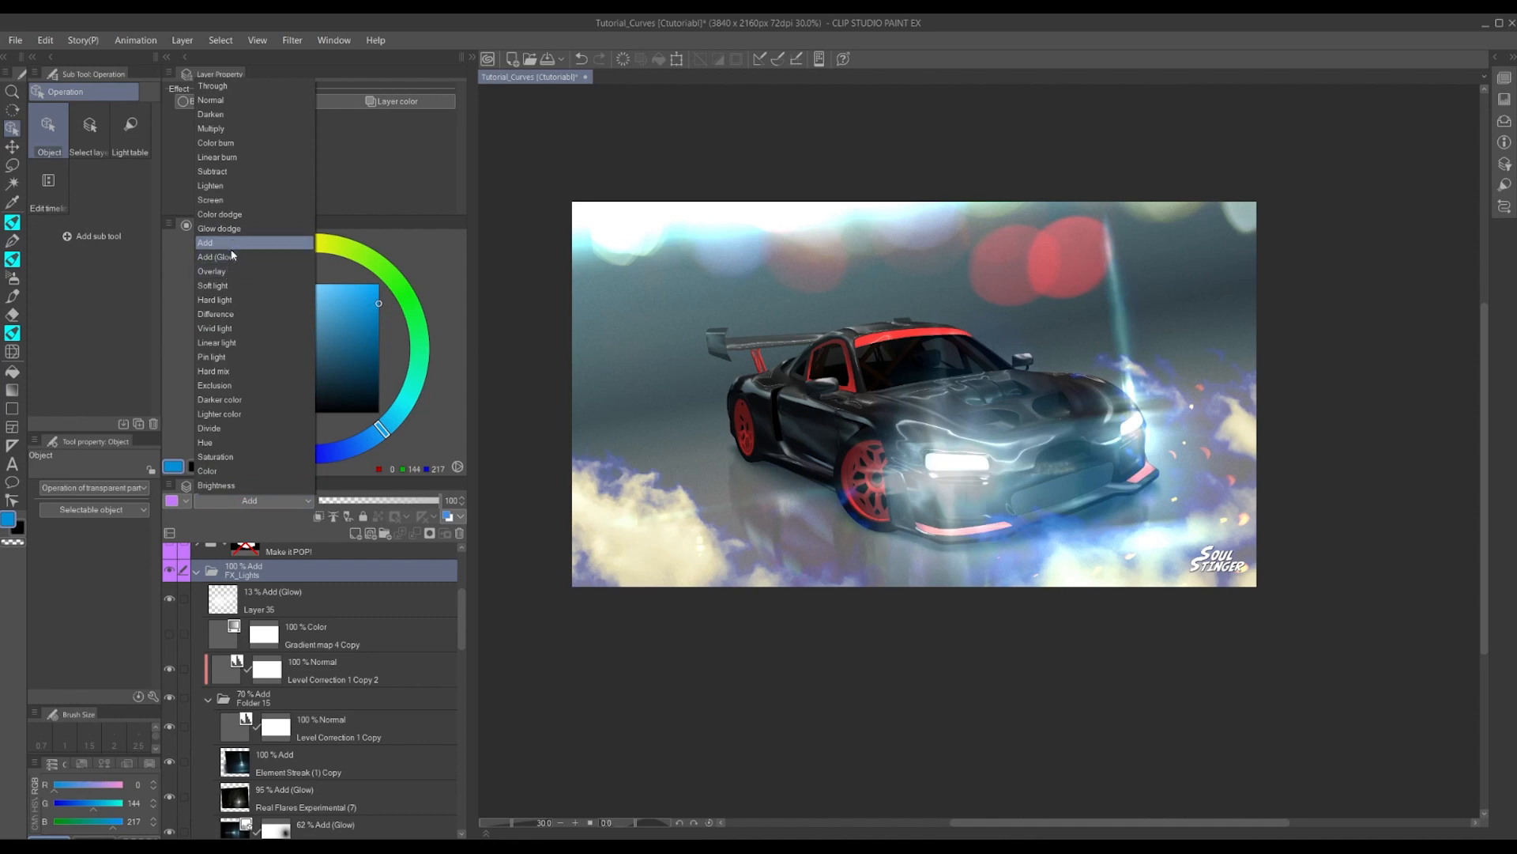
left_click(229, 228)
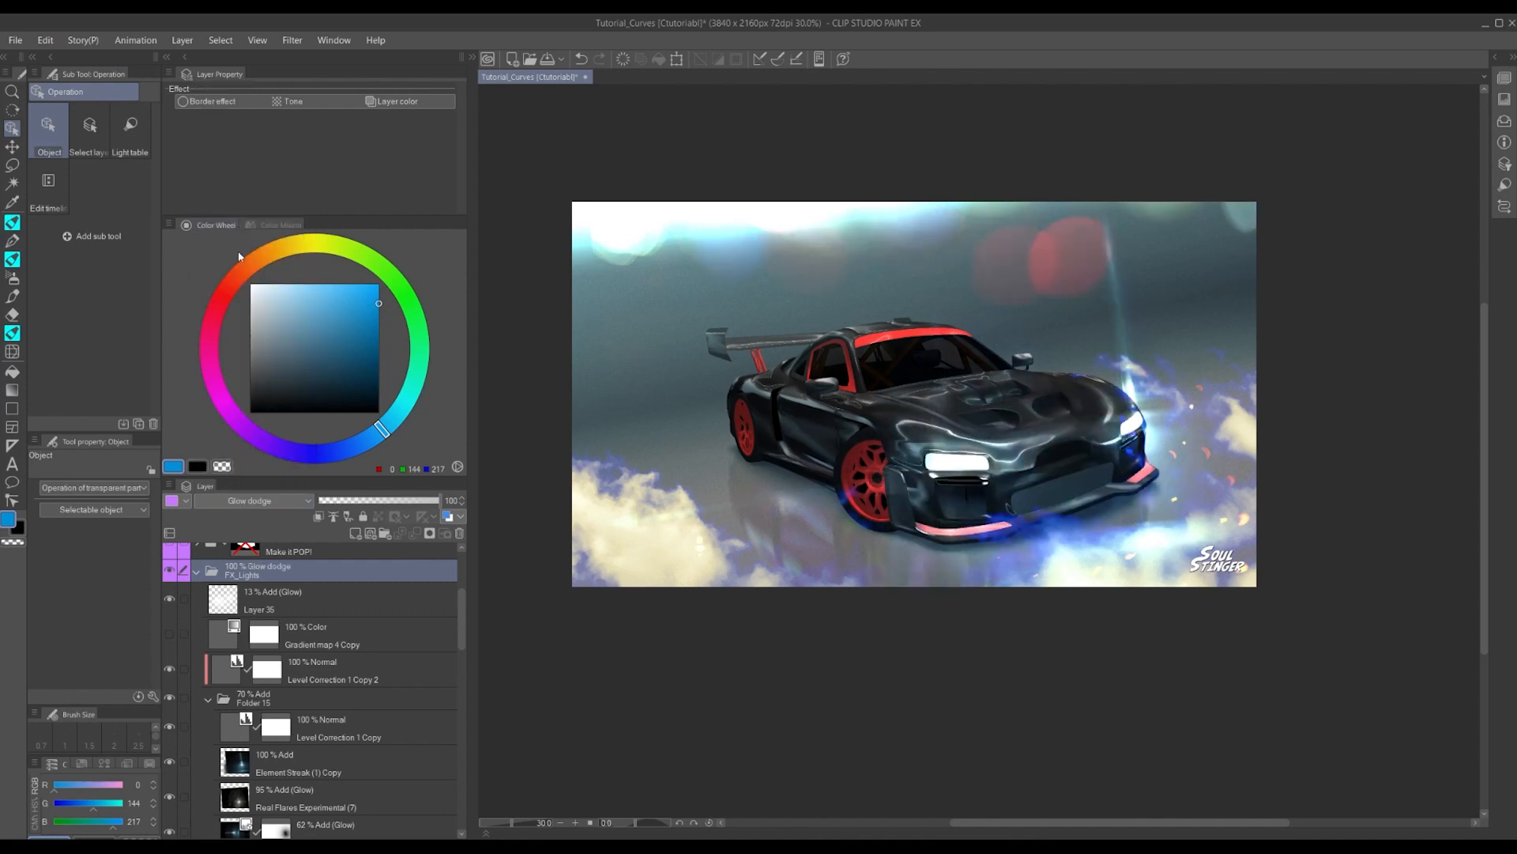
left_click(242, 506)
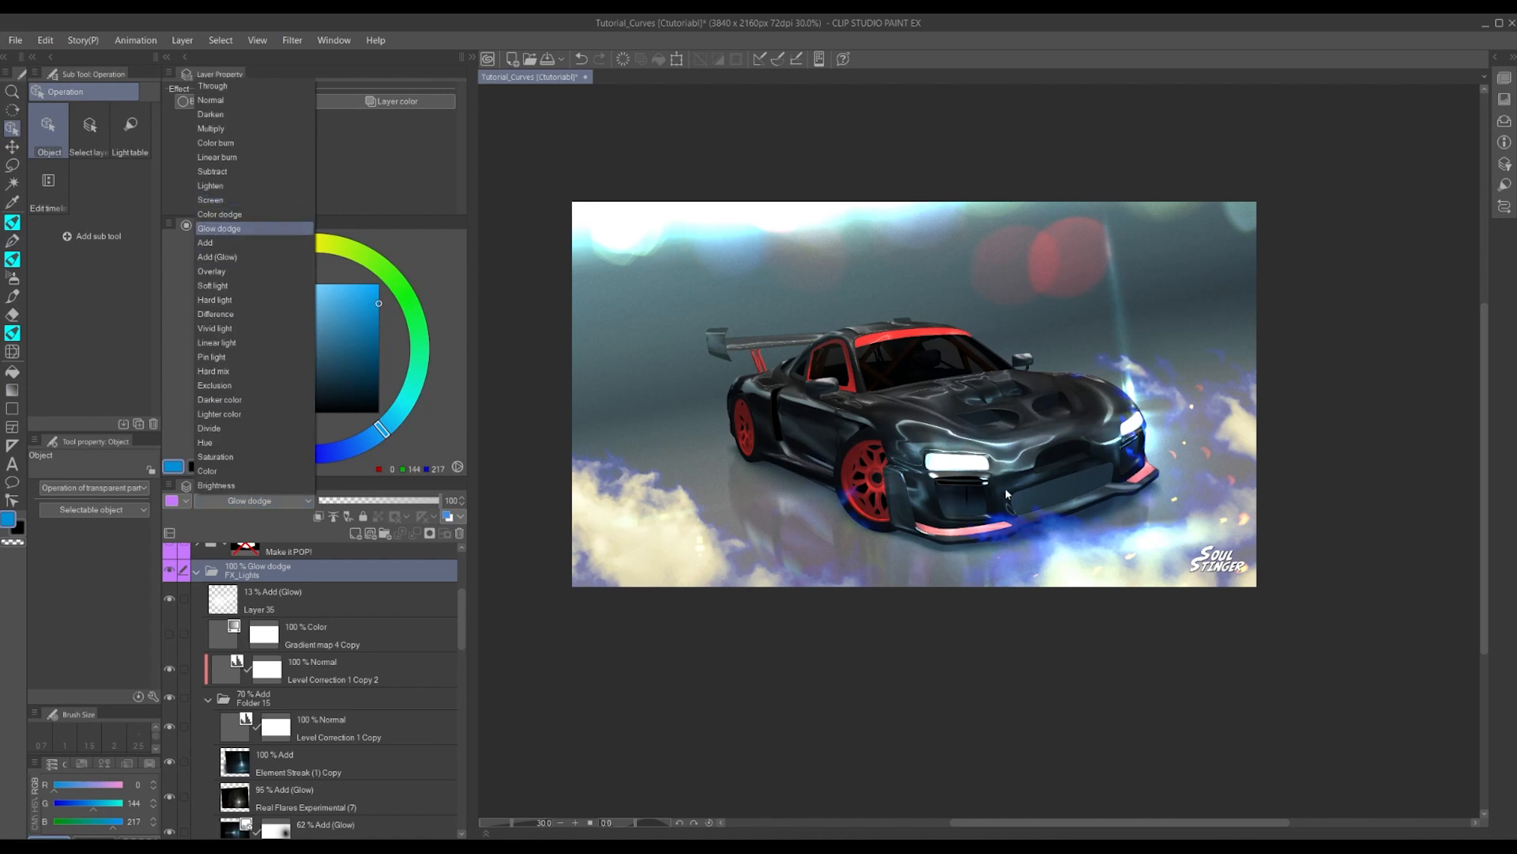
left_click(229, 216)
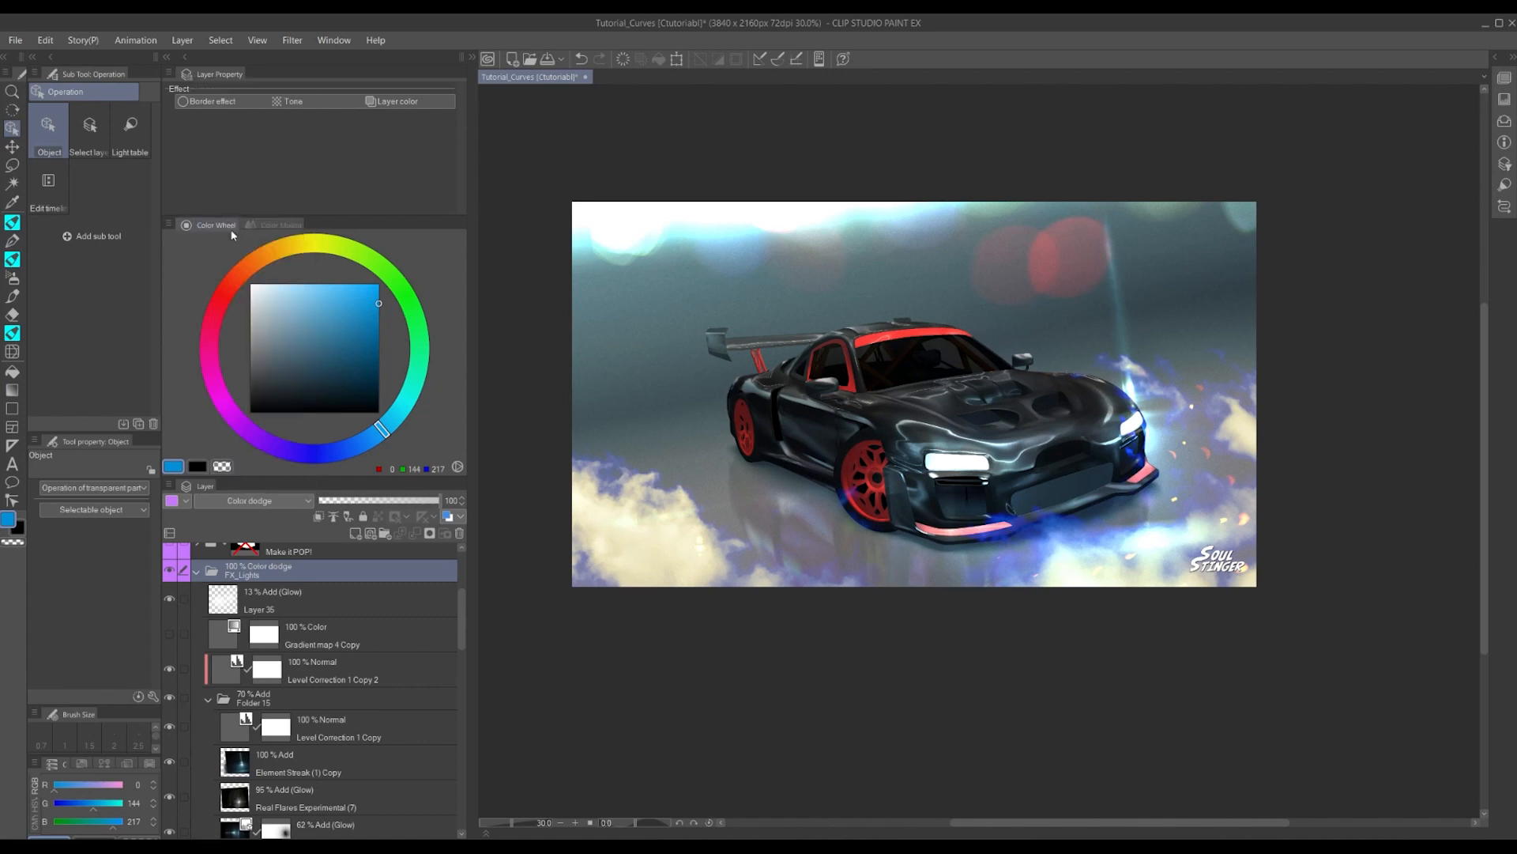
left_click(248, 501)
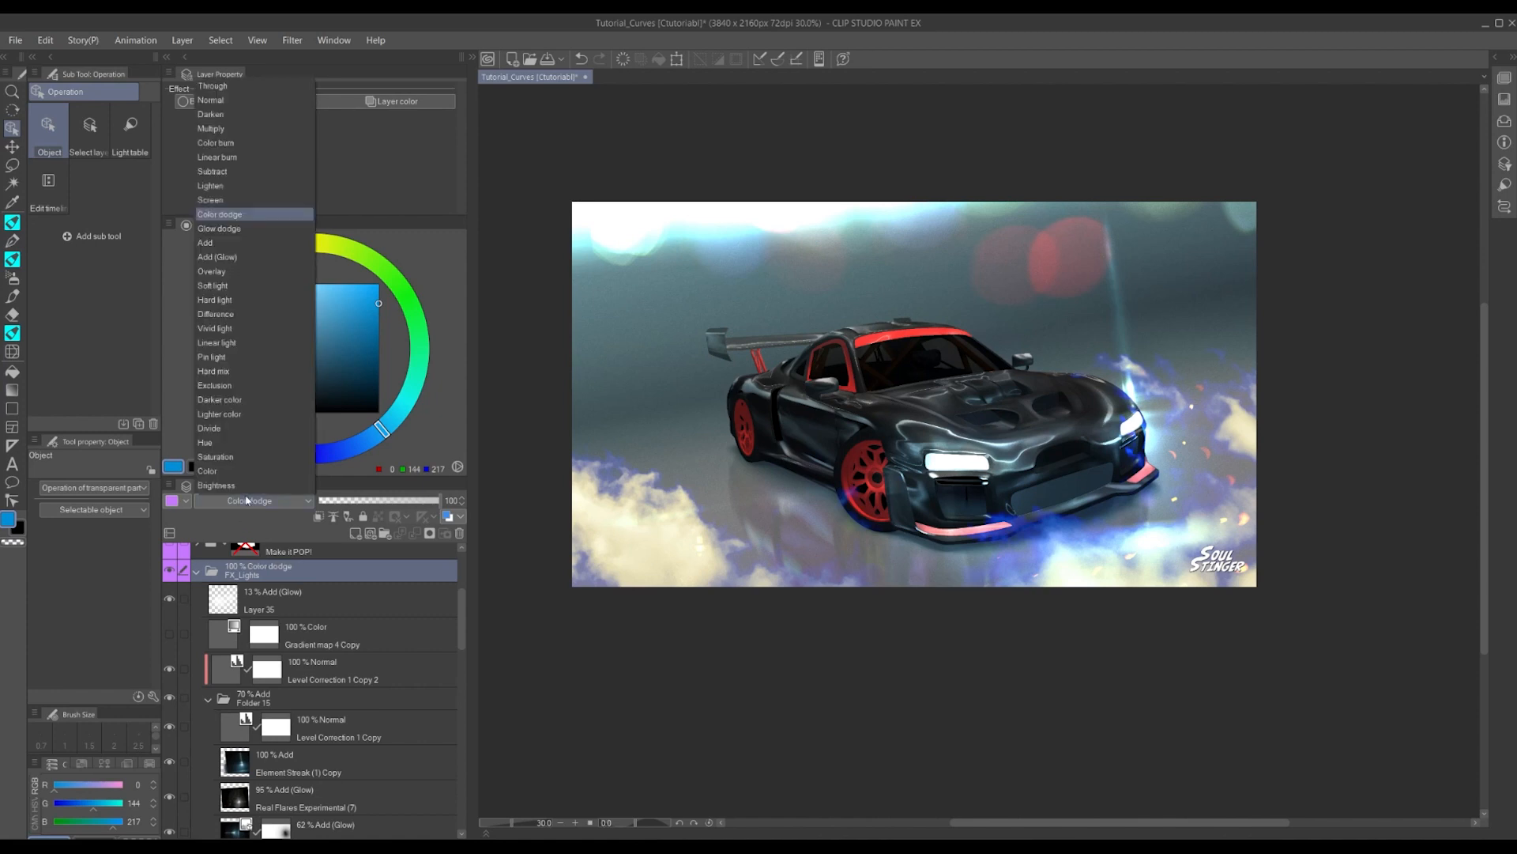
left_click(225, 257)
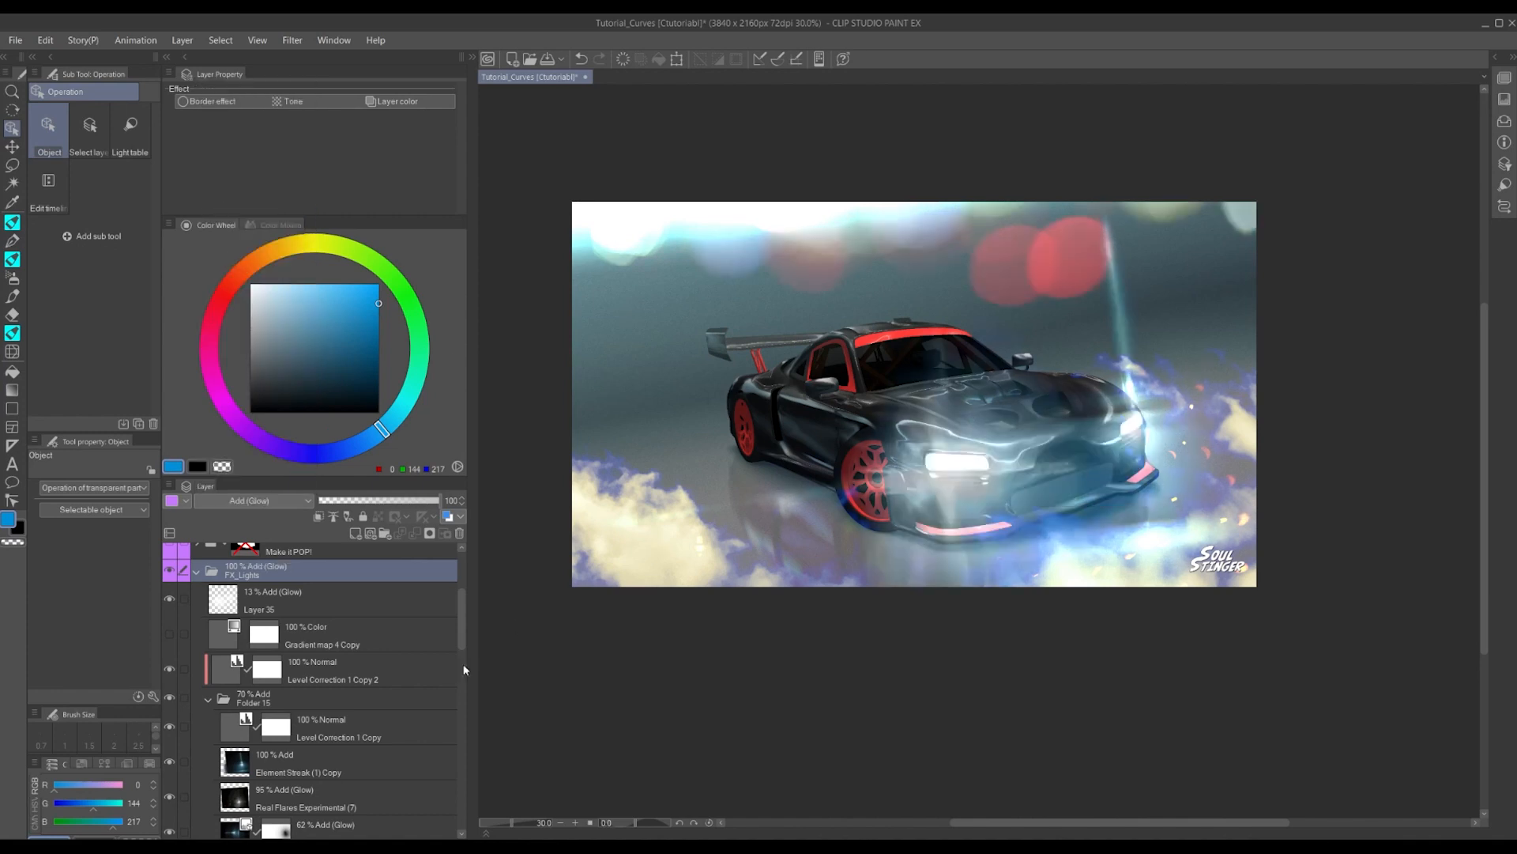
Select Layer 35, view its headlight glow alone at 100% opacity, and show the other layers again
scroll(219, 591, "down", 1)
scroll(233, 595, "up", 1)
left_click(251, 602)
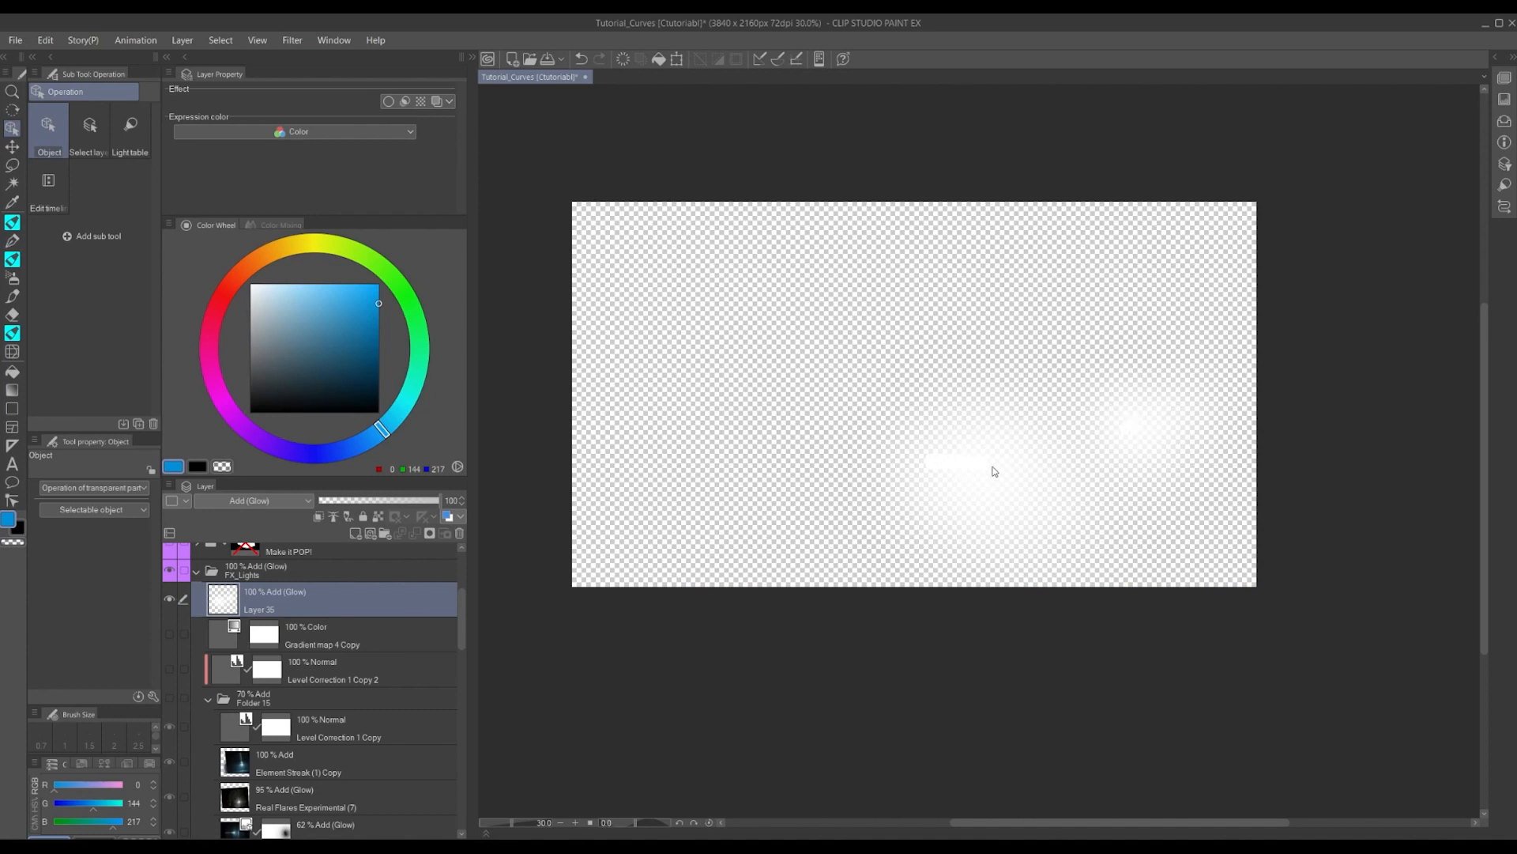
left_click(169, 600, "alt")
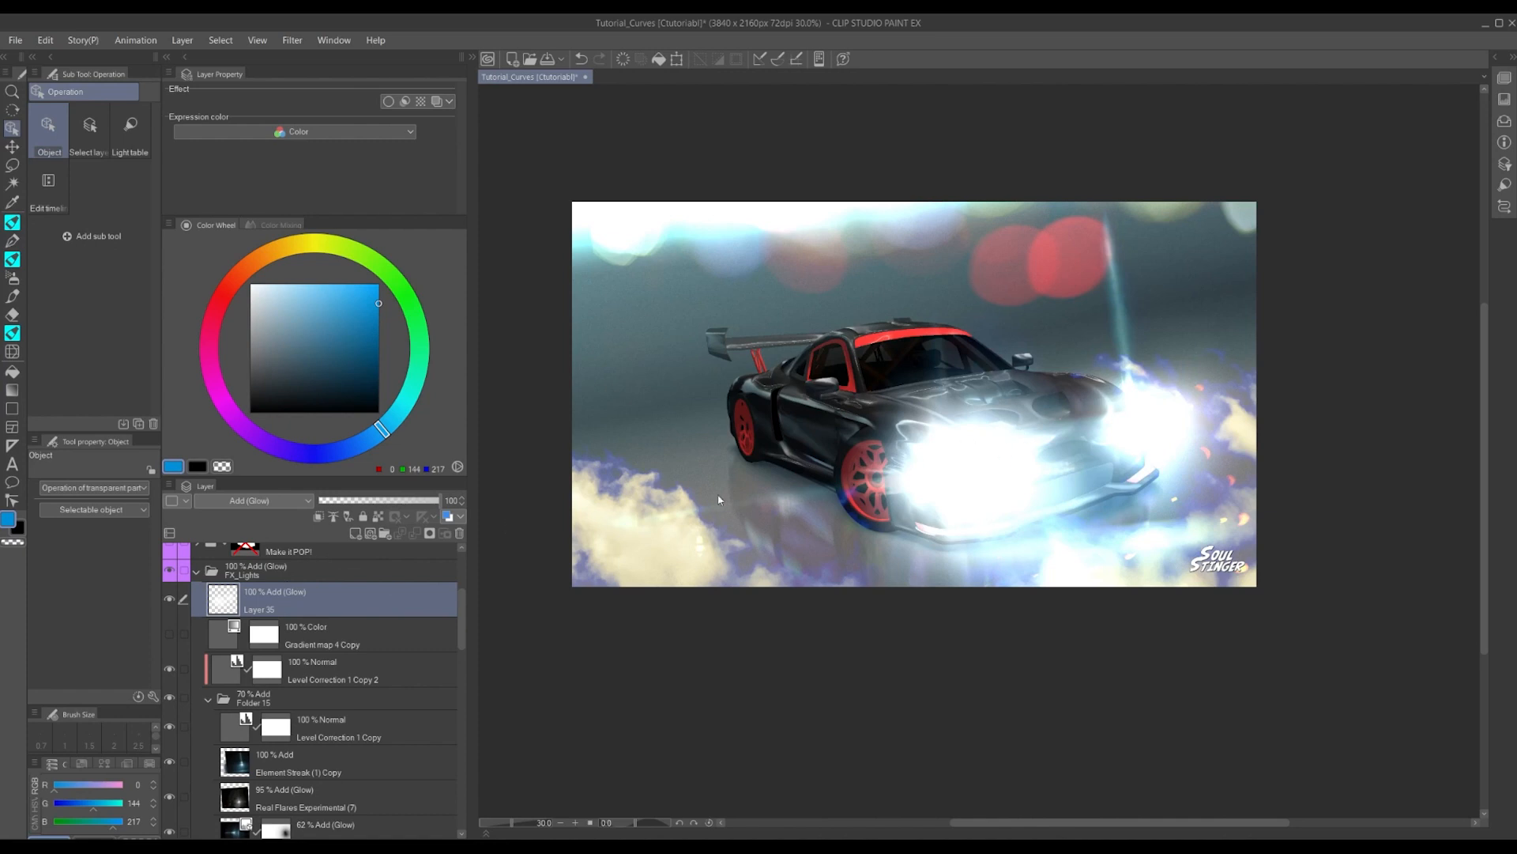
Lower Layer 35's opacity to 25% and keep it selected in the FX_Lights folder
left_click_drag(423, 503, 348, 500)
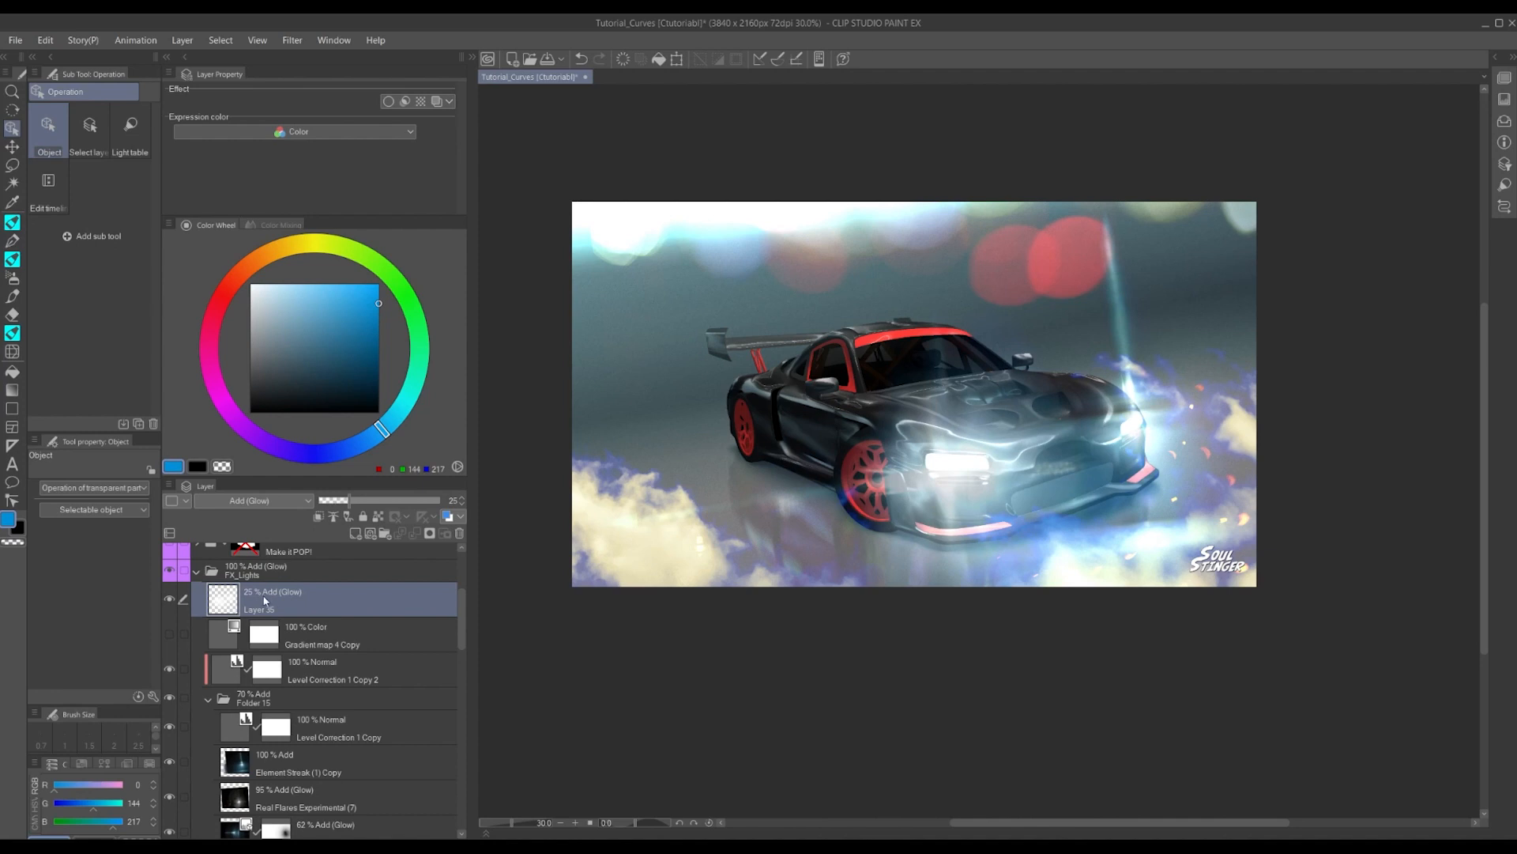
scroll(265, 600, "down", 1)
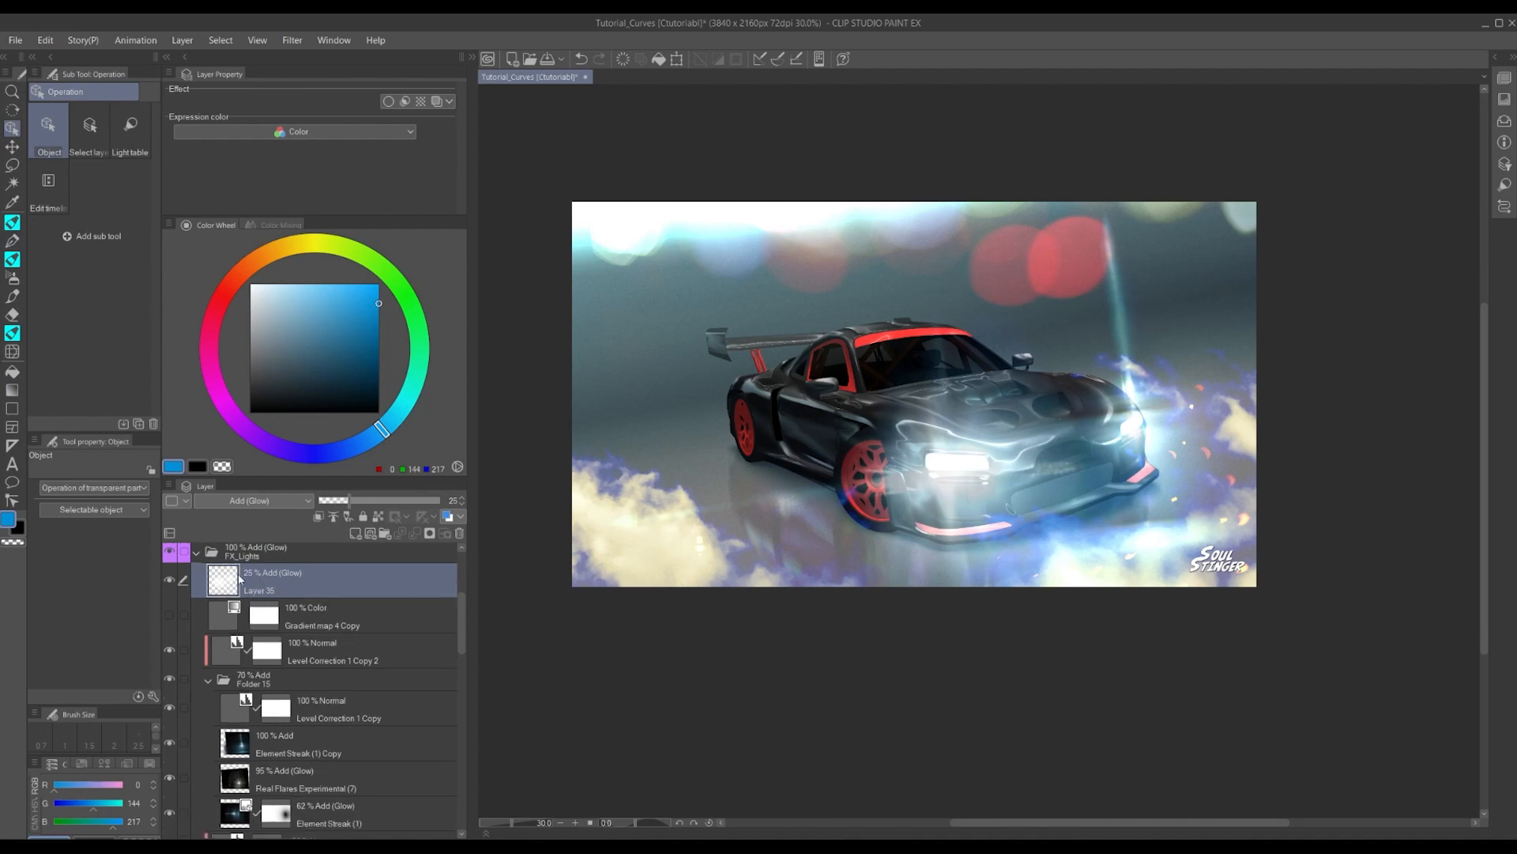
scroll(237, 665, "down", 1)
scroll(245, 632, "up", 2)
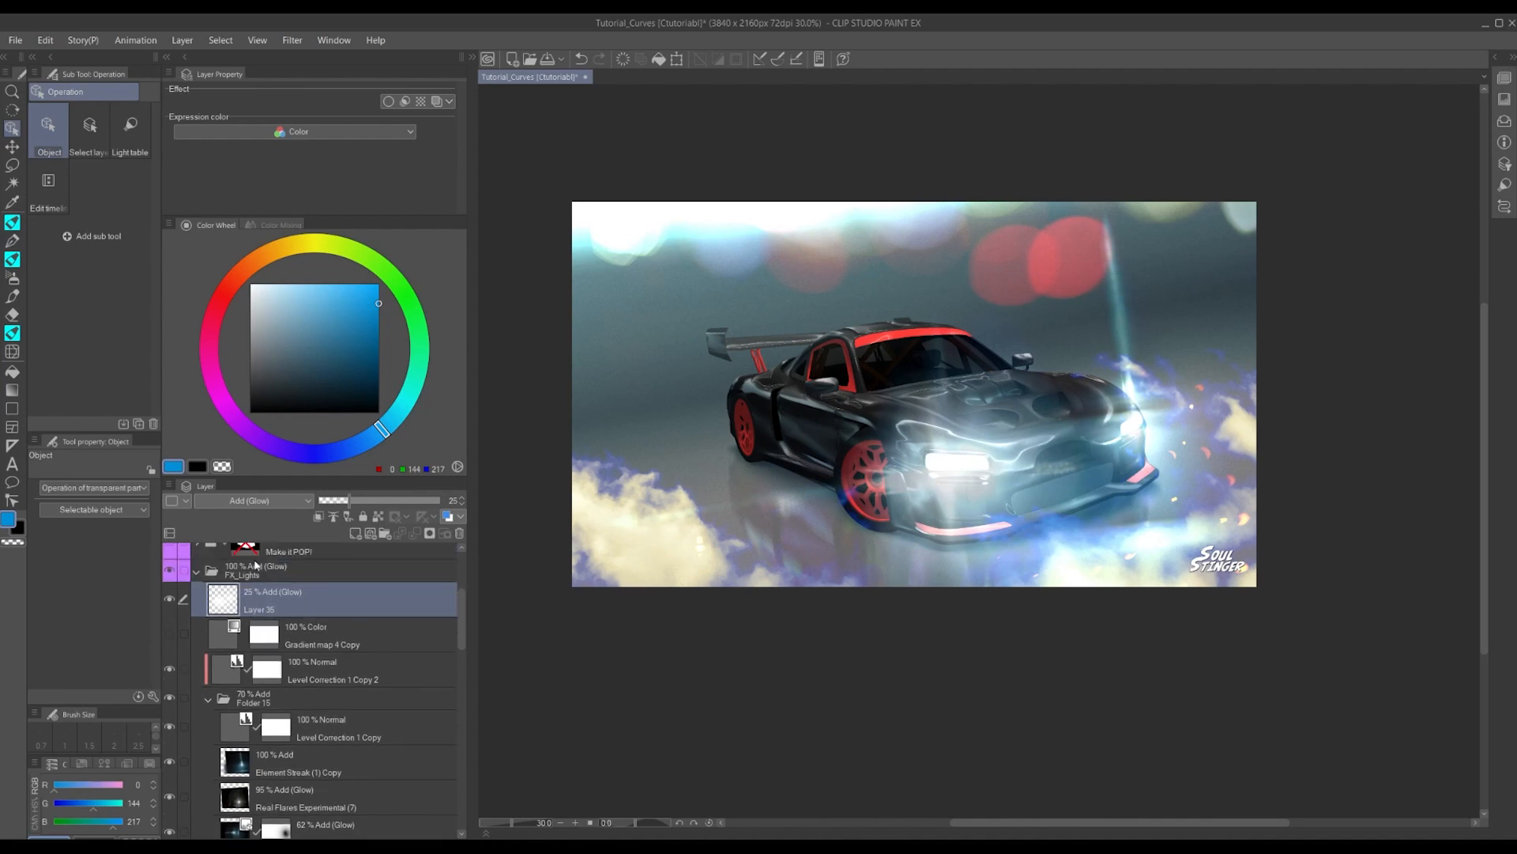
left_click(257, 567)
left_click(259, 606)
scroll(252, 616, "down", 3)
scroll(250, 629, "up", 3)
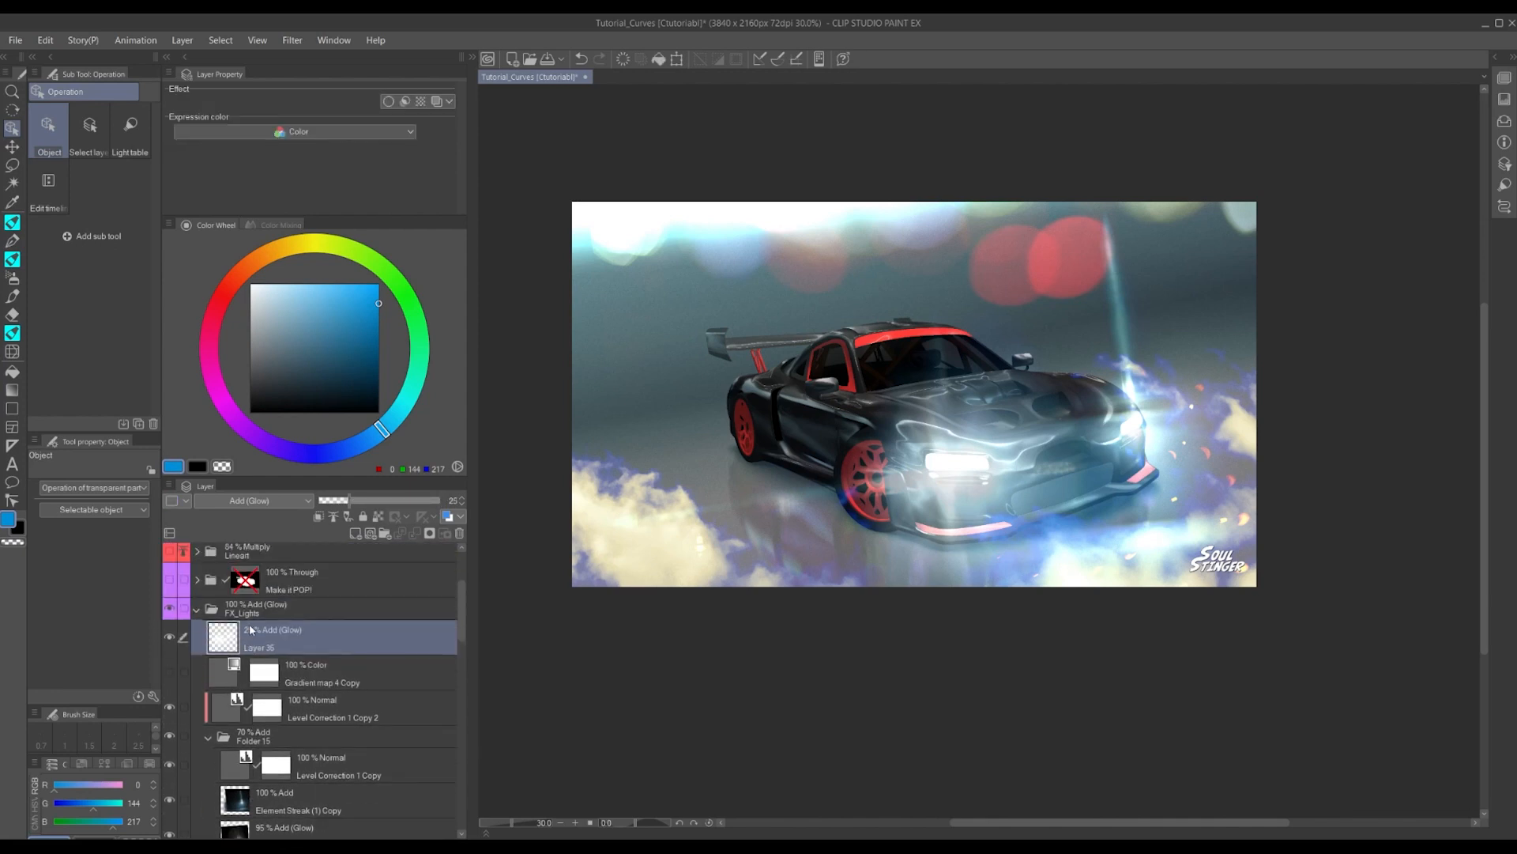
Toggle Layer 35's visibility to compare the image with and without the headlight glow
left_click(172, 632)
left_click(173, 632)
key("ctrl+minus")
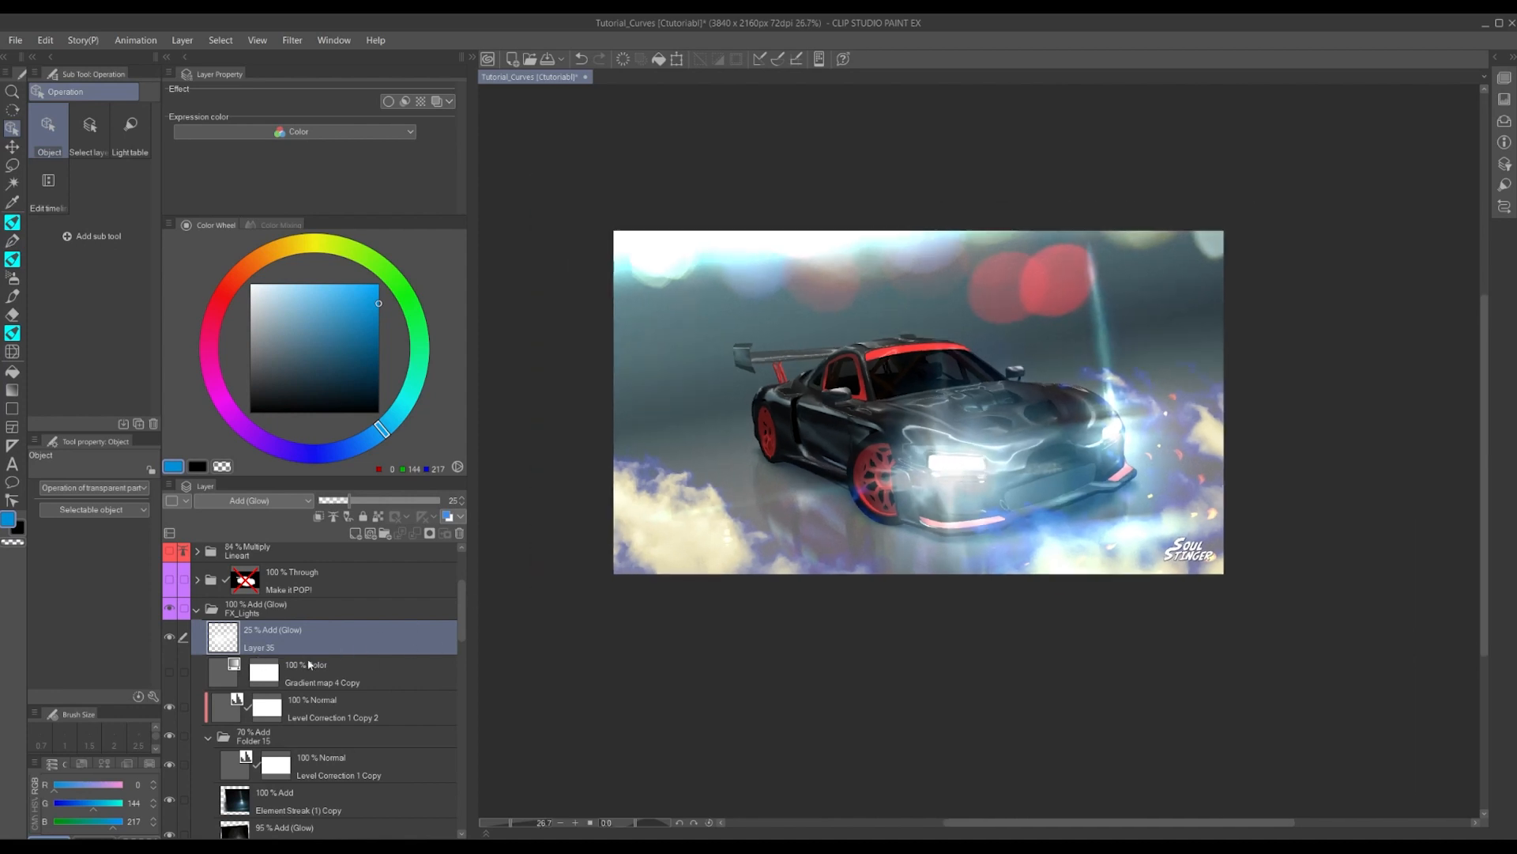
left_click(170, 638)
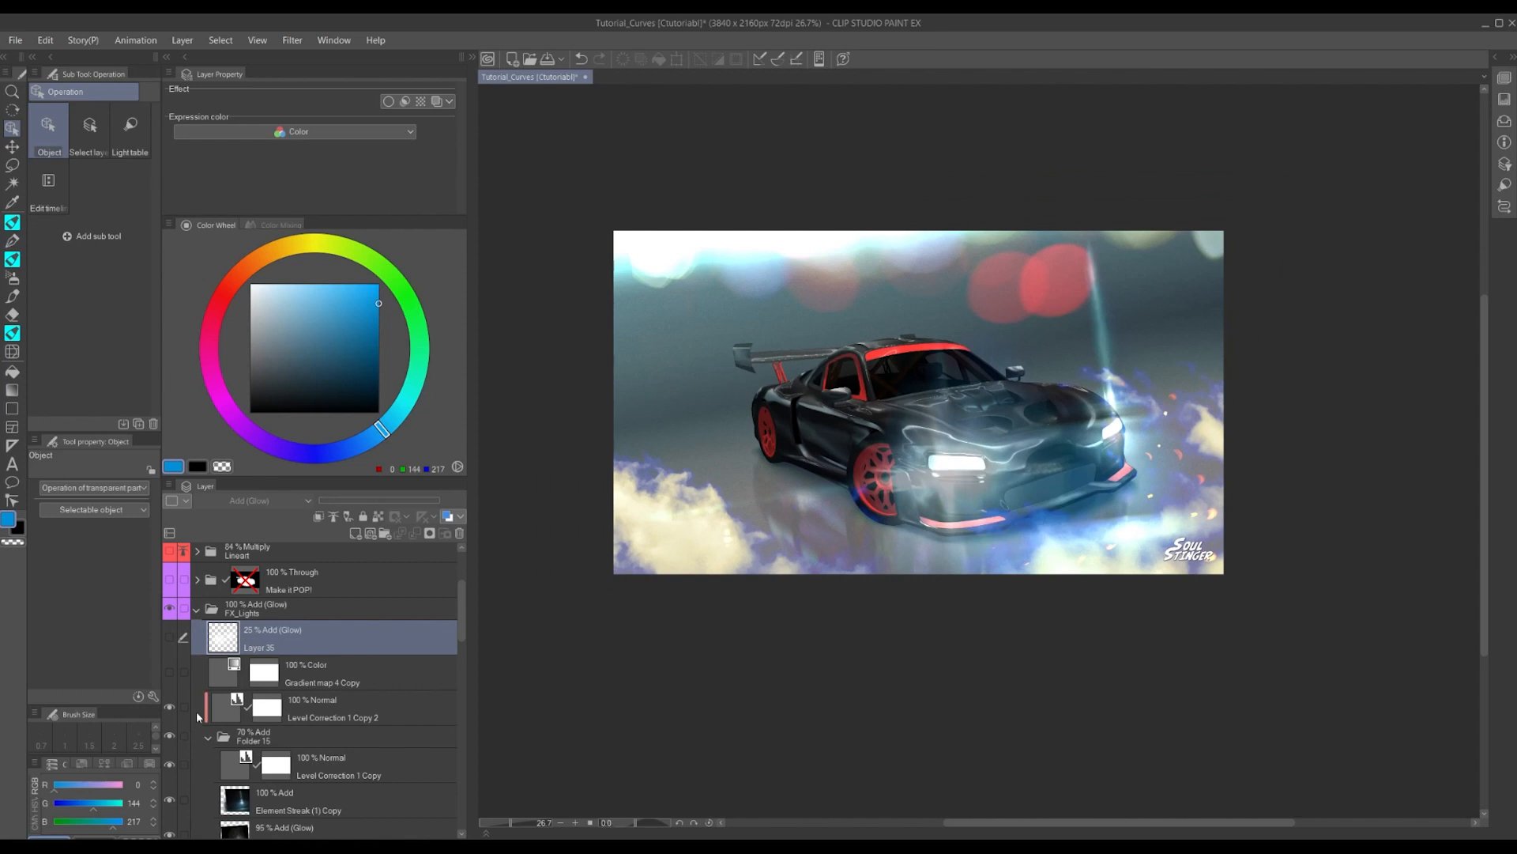
Check the image without Folder 15, set that folder's opacity to 94%, and lower Layer 35's opacity to 0%
scroll(191, 725, "down", 1)
left_click(171, 717)
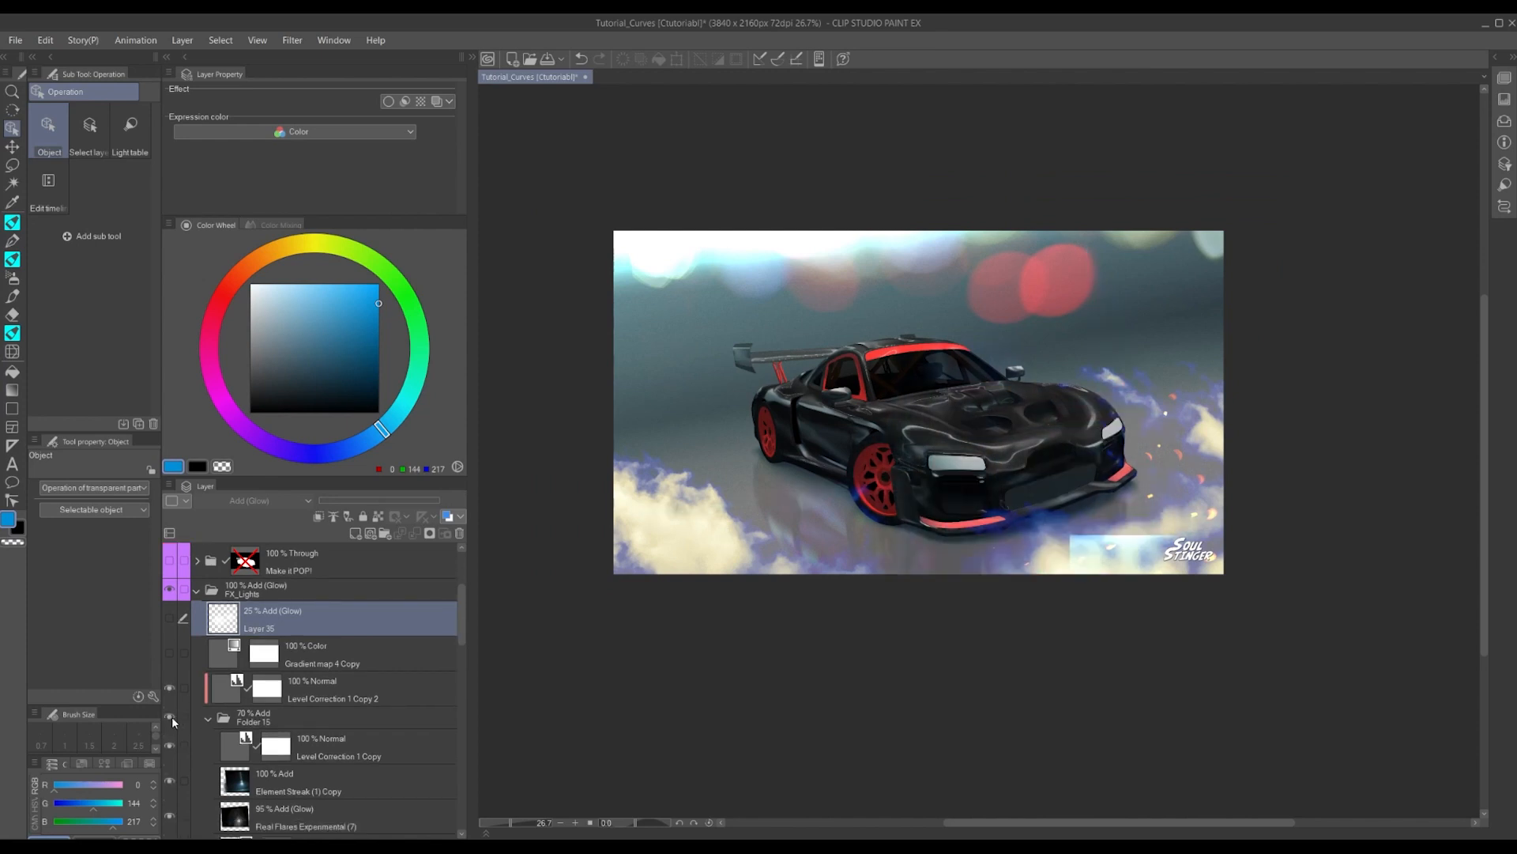
left_click(273, 718)
left_click_drag(427, 500, 321, 512)
left_click(283, 612)
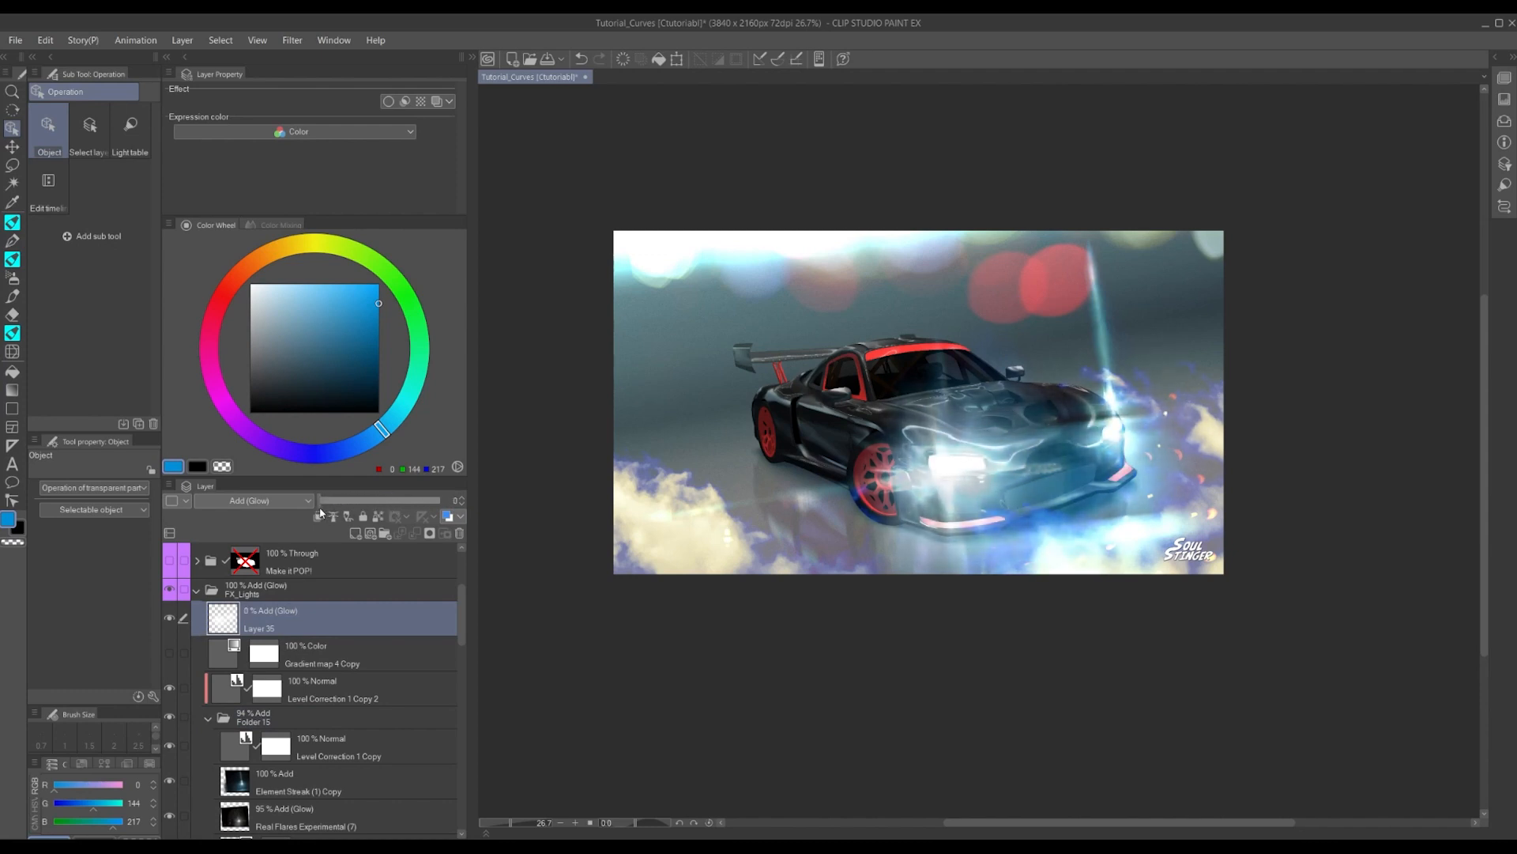
Check the glow on the car and set Layer 35's opacity to 12%
scroll(841, 417, "up", 1)
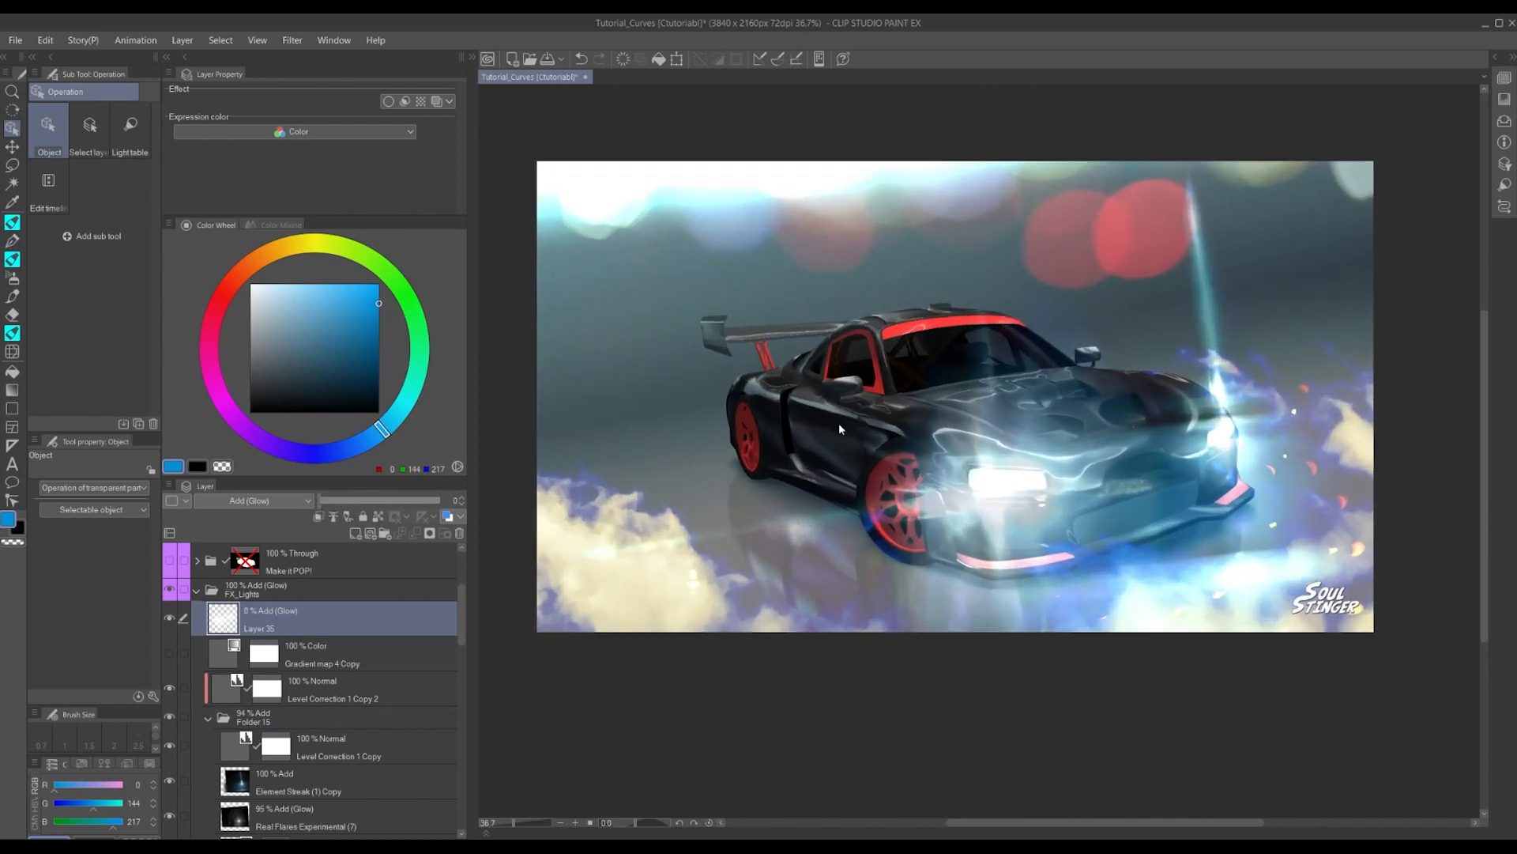
scroll(838, 423, "down", 2)
scroll(834, 429, "up", 3)
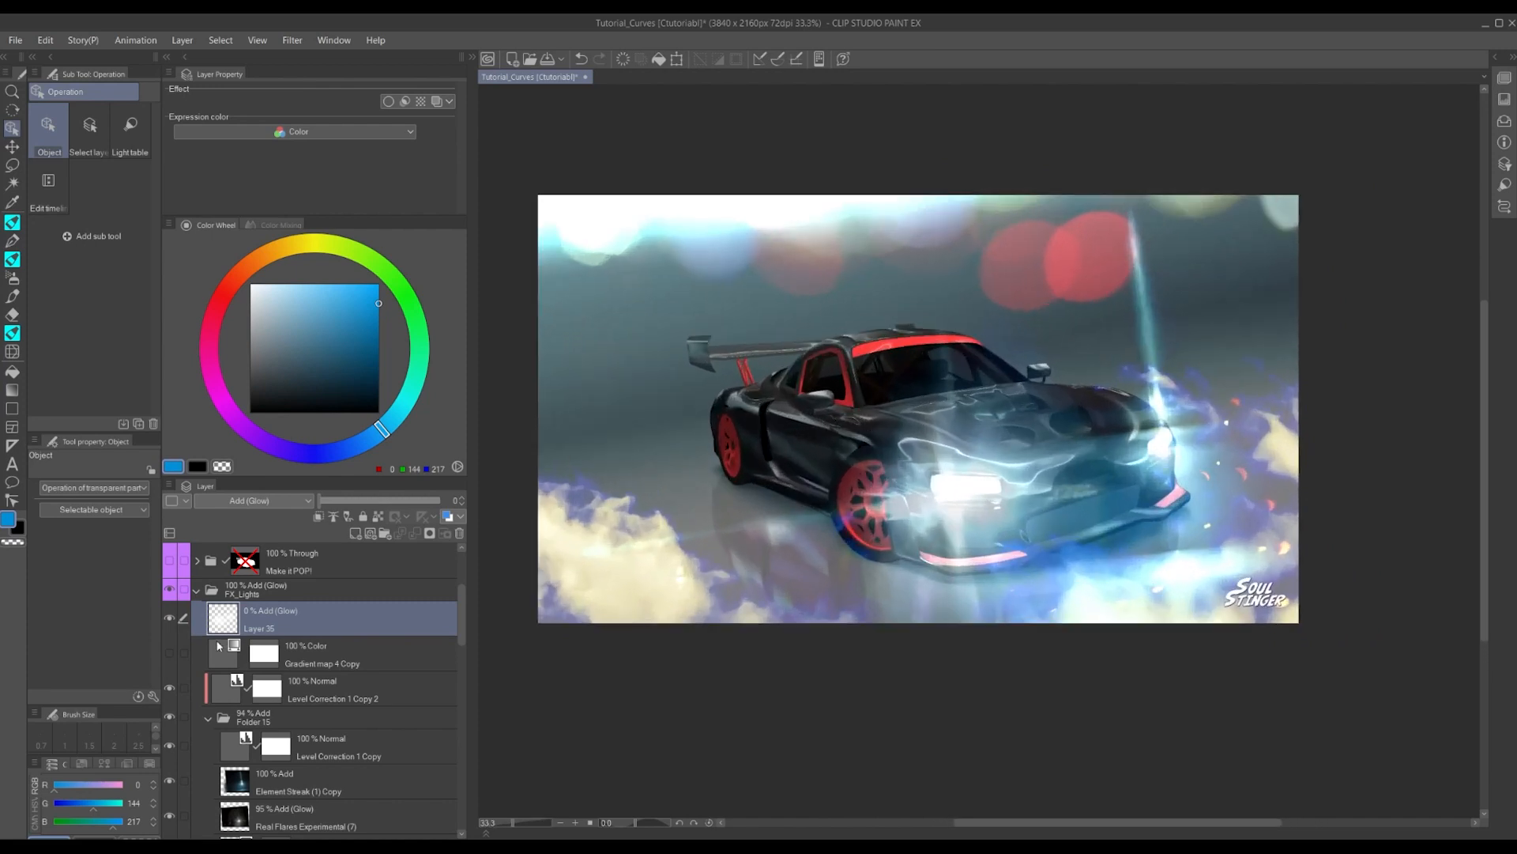
left_click(331, 506)
Compare several opacities for Folder 15 and settle on 72%
left_click(314, 715)
left_click_drag(371, 500, 413, 501)
scroll(1027, 422, "down", 2)
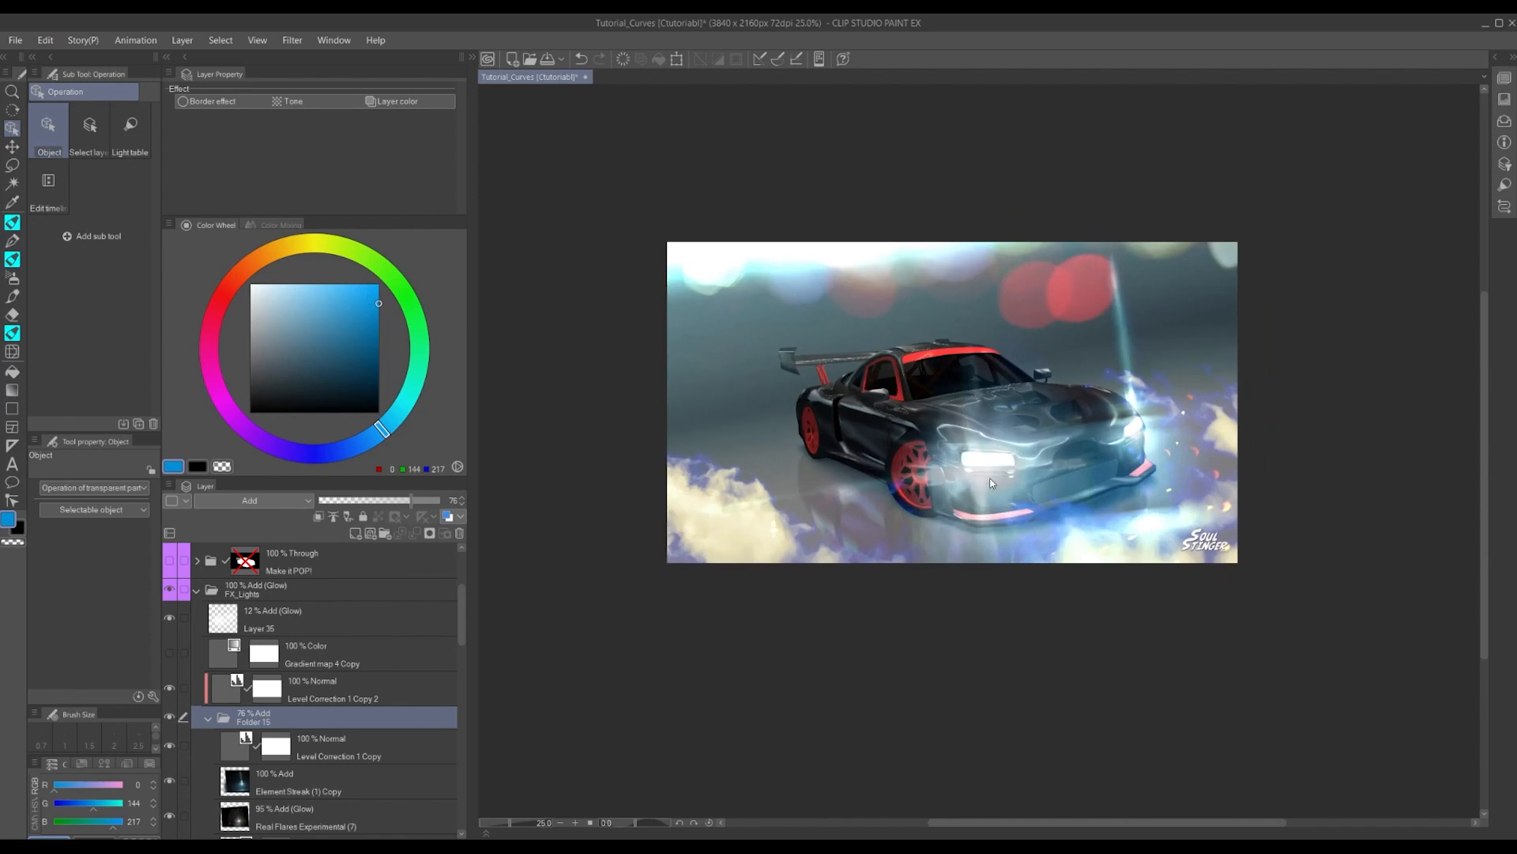
scroll(988, 484, "up", 3)
left_click(428, 500)
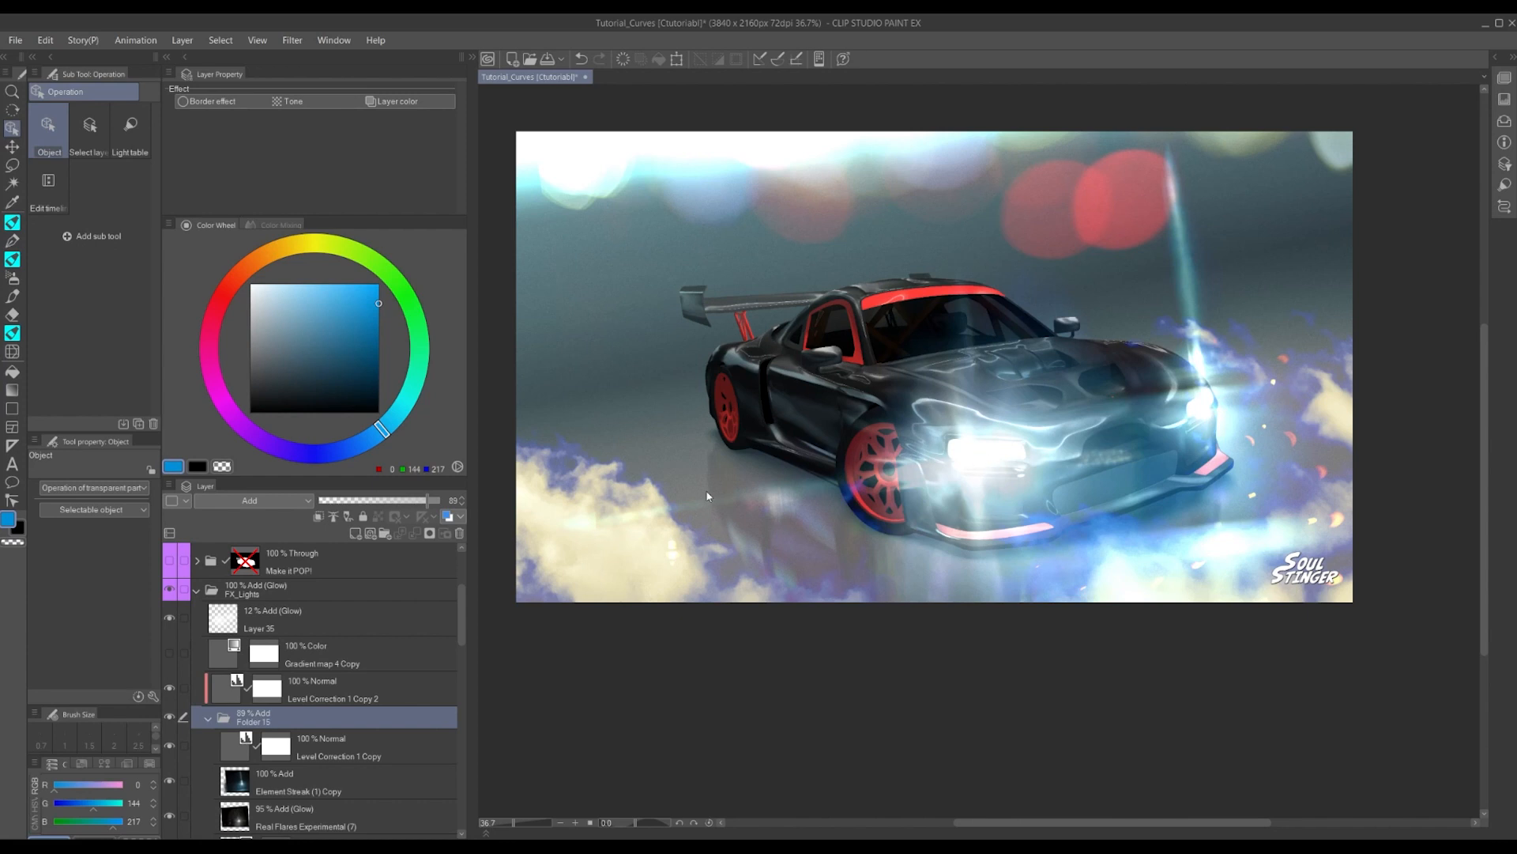
left_click_drag(427, 500, 392, 500)
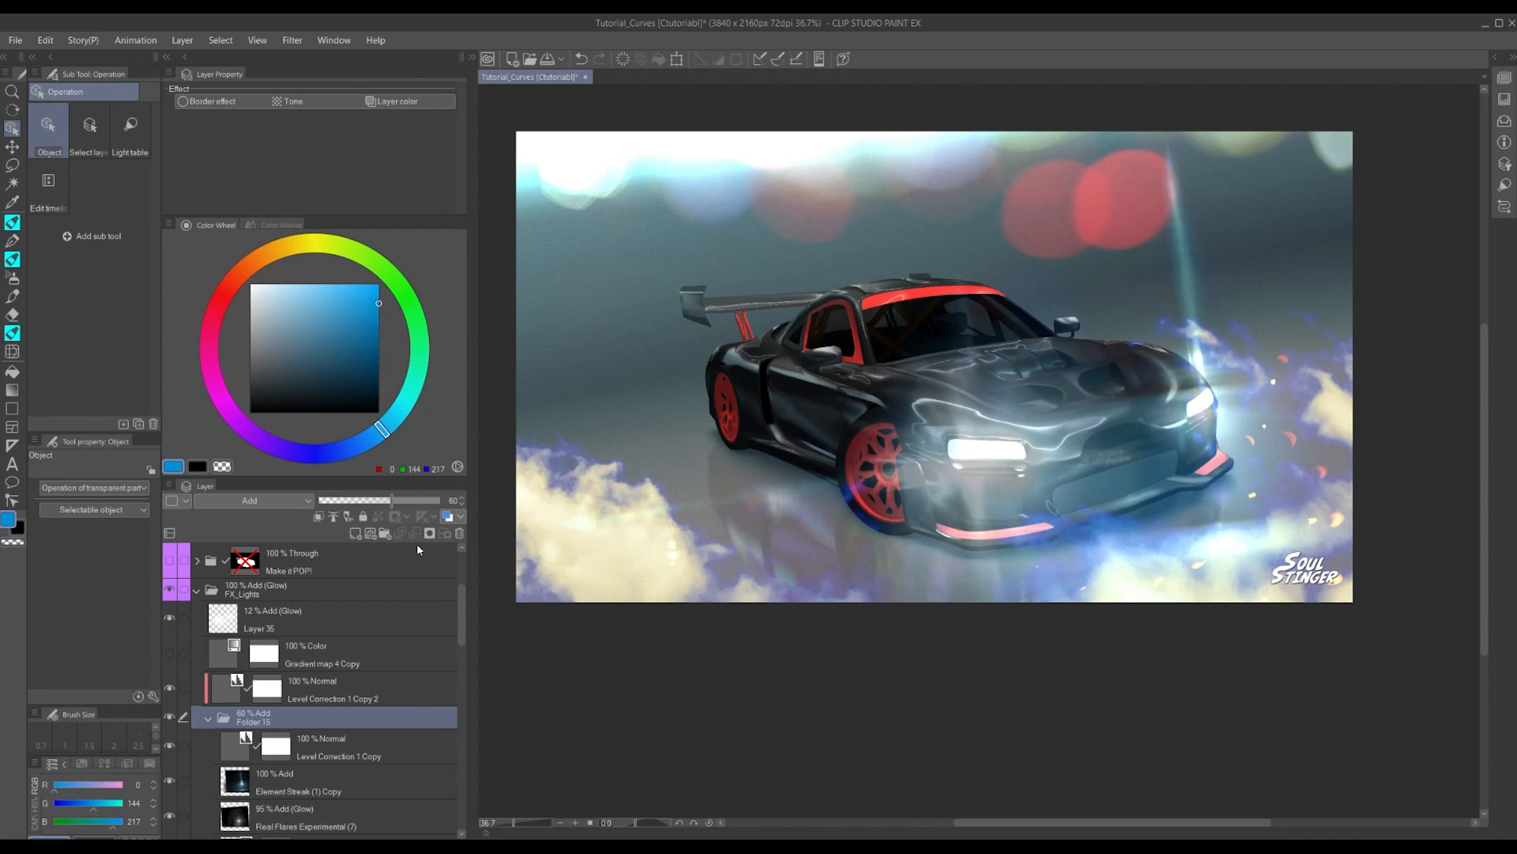
mouse_move(404, 506)
left_mouse_down()
mouse_move(432, 506)
mouse_move(406, 501)
left_mouse_up()
Collapse Folder 15 and review the FX_Lights folder's blending mode and the layers it contains
scroll(187, 616, "down", 3)
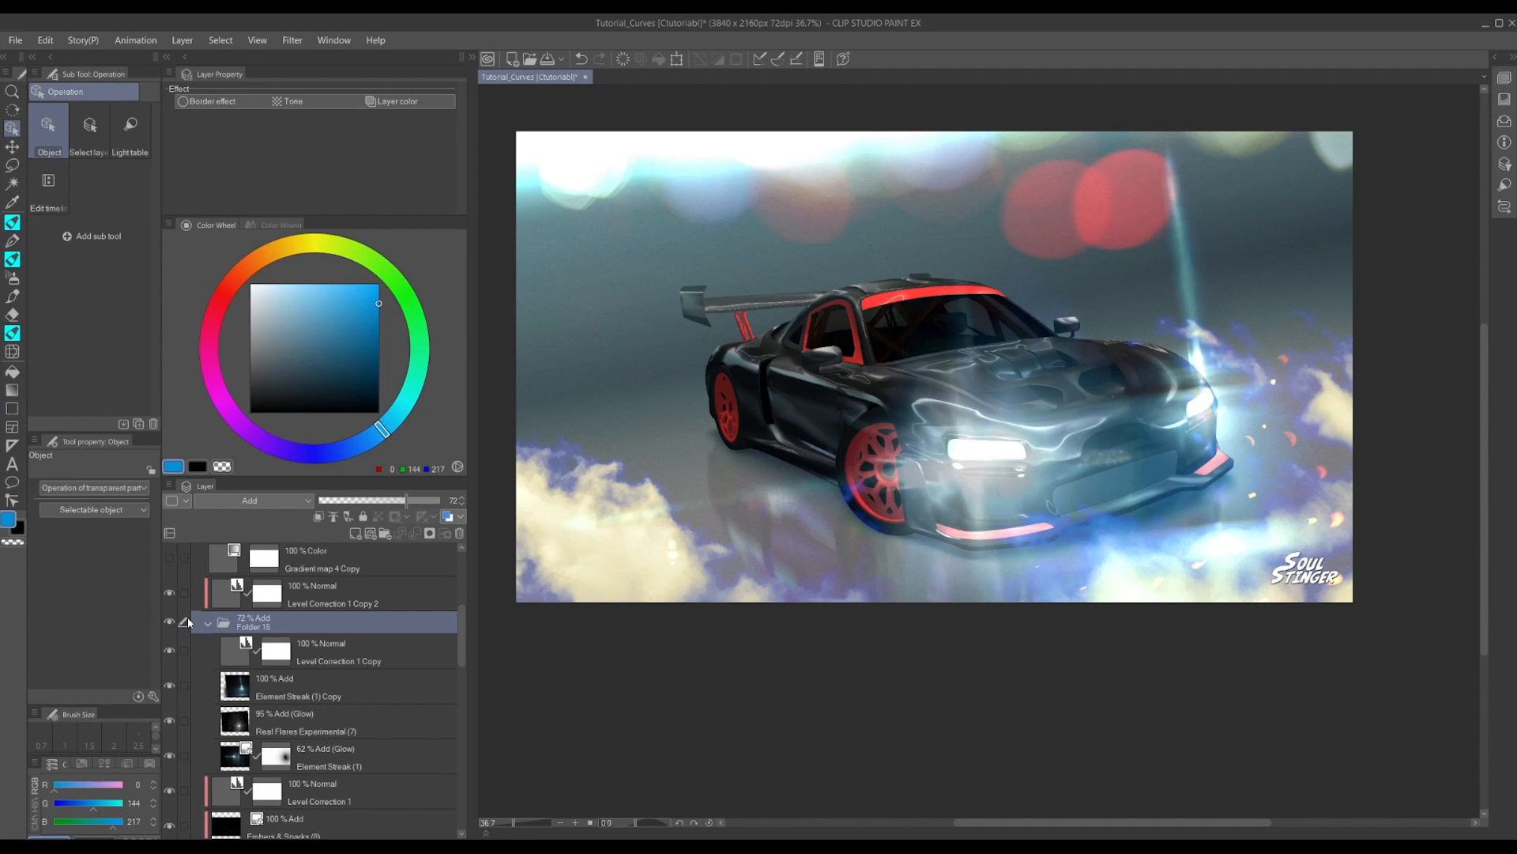
left_click(208, 584)
scroll(225, 608, "up", 5)
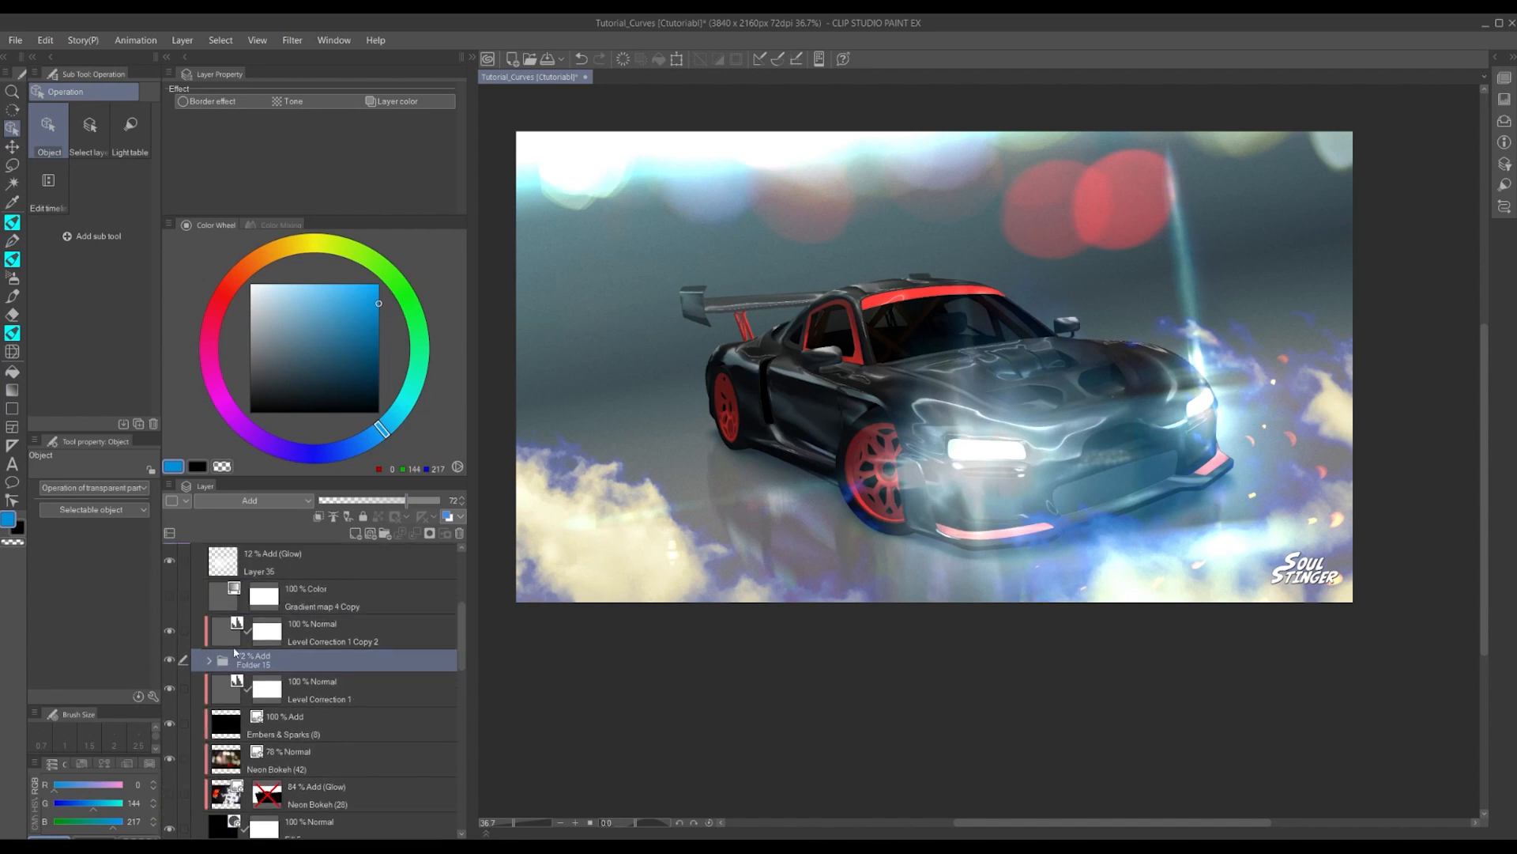
scroll(244, 632, "down", 2)
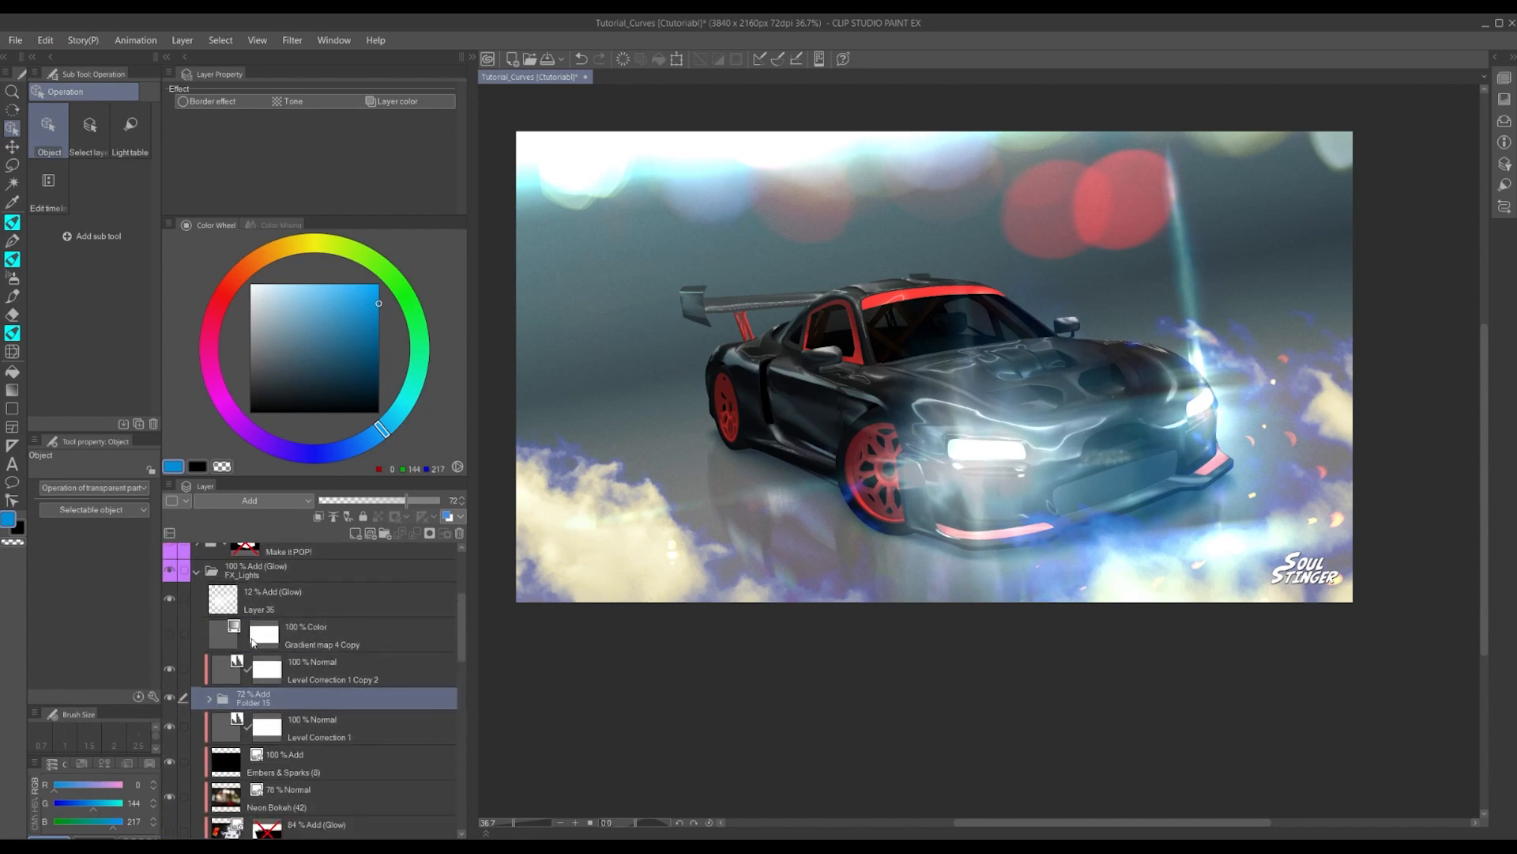
scroll(196, 651, "down", 3)
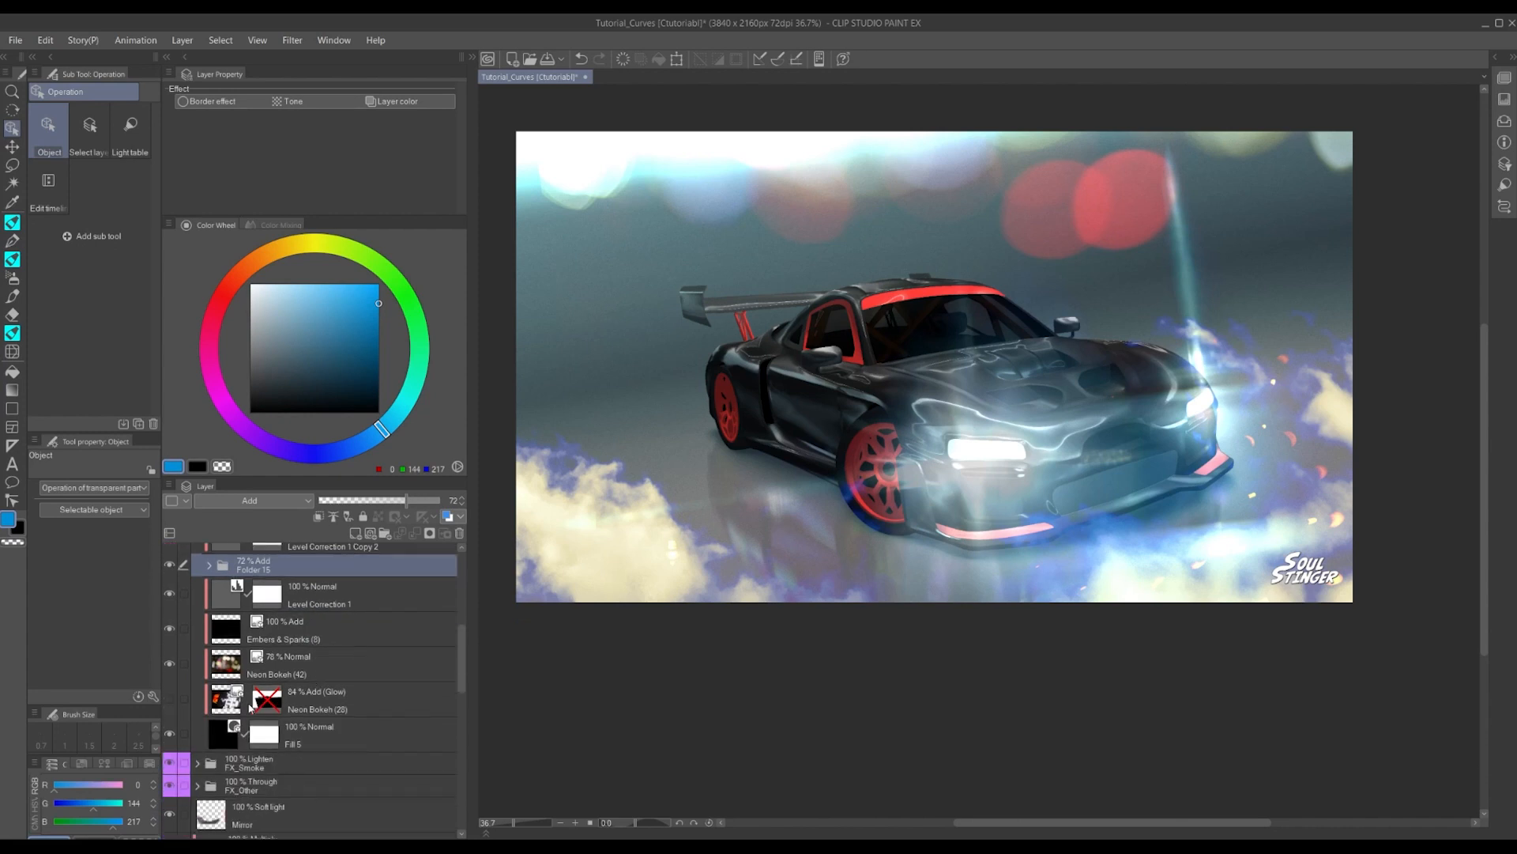
scroll(230, 626, "up", 4)
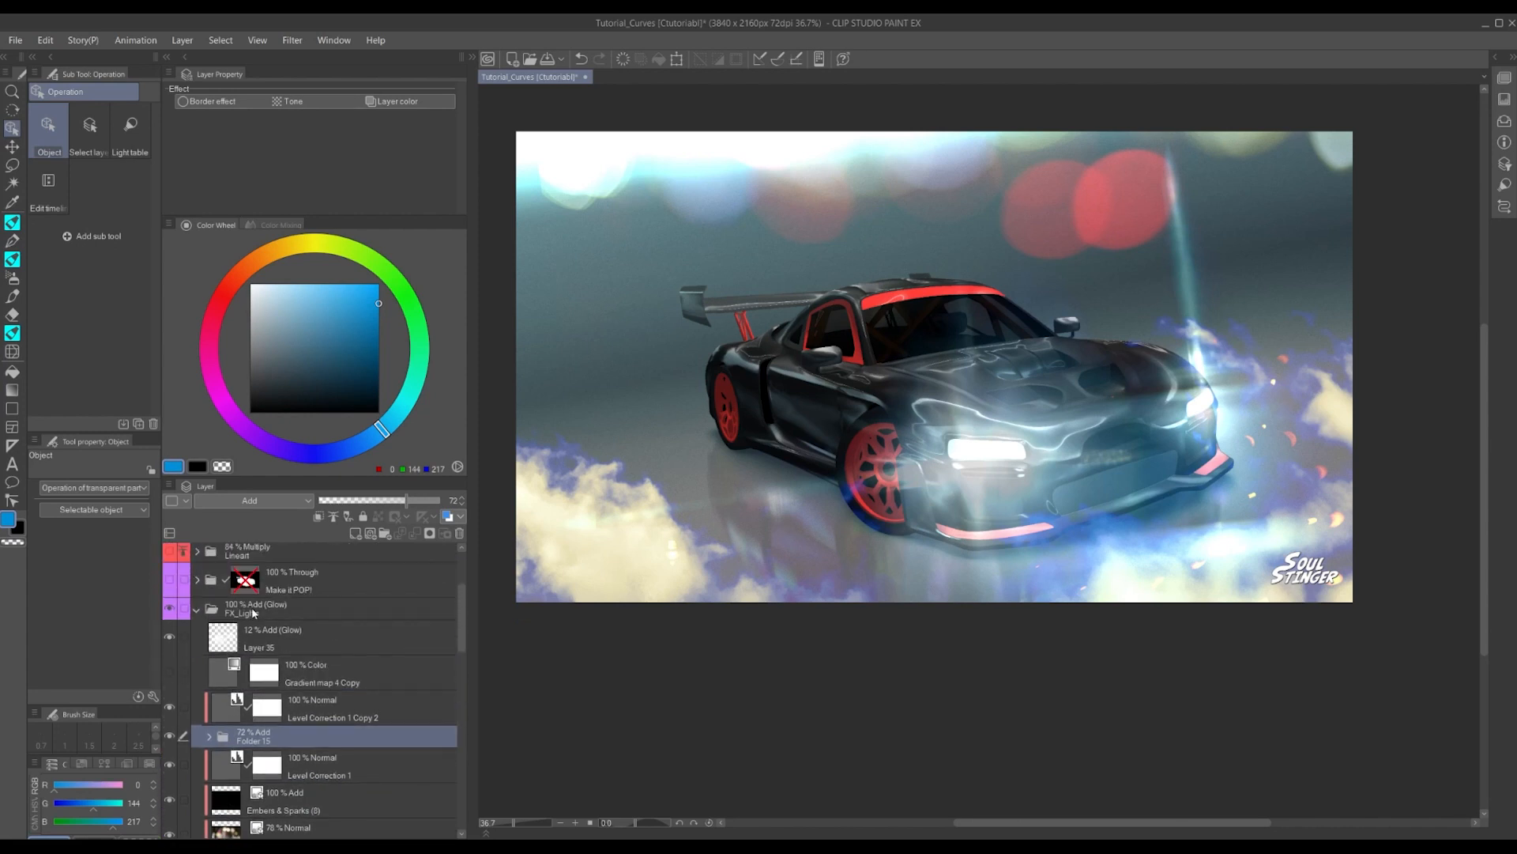
left_click(255, 609)
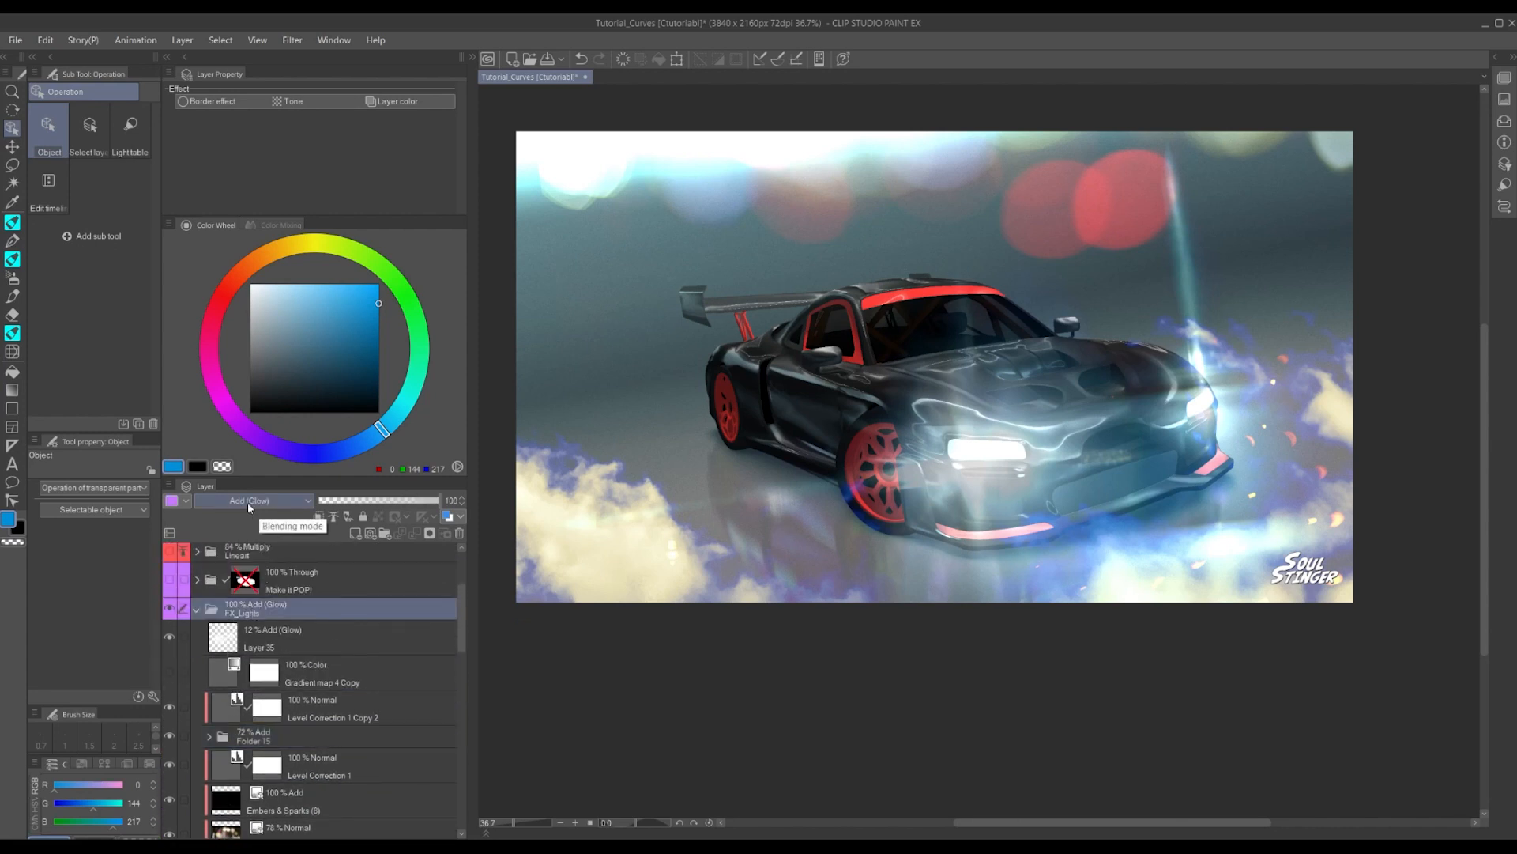
scroll(311, 644, "down", 4)
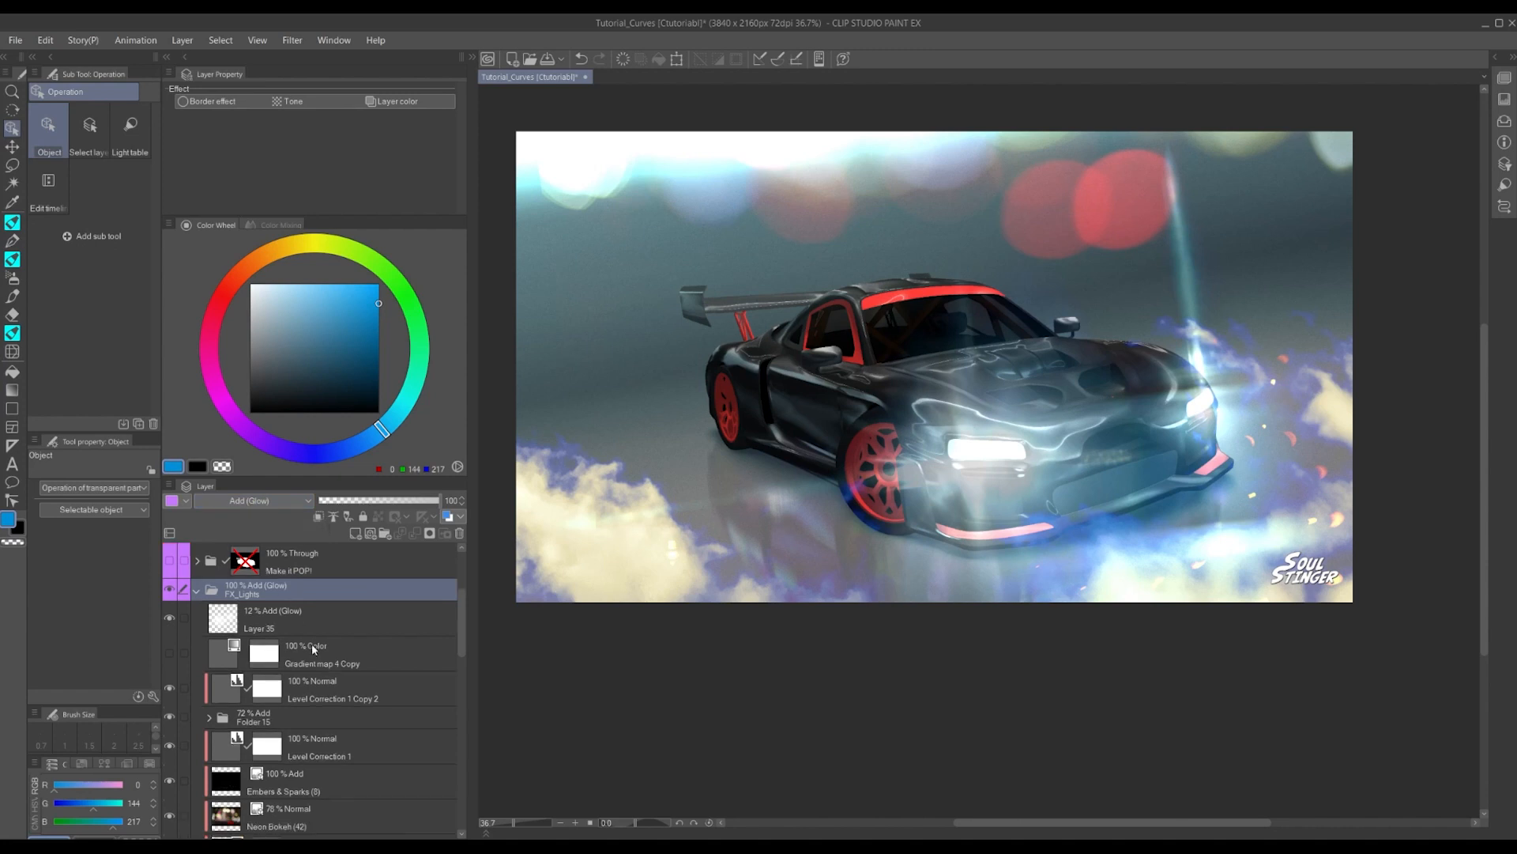
scroll(308, 652, "down", 2)
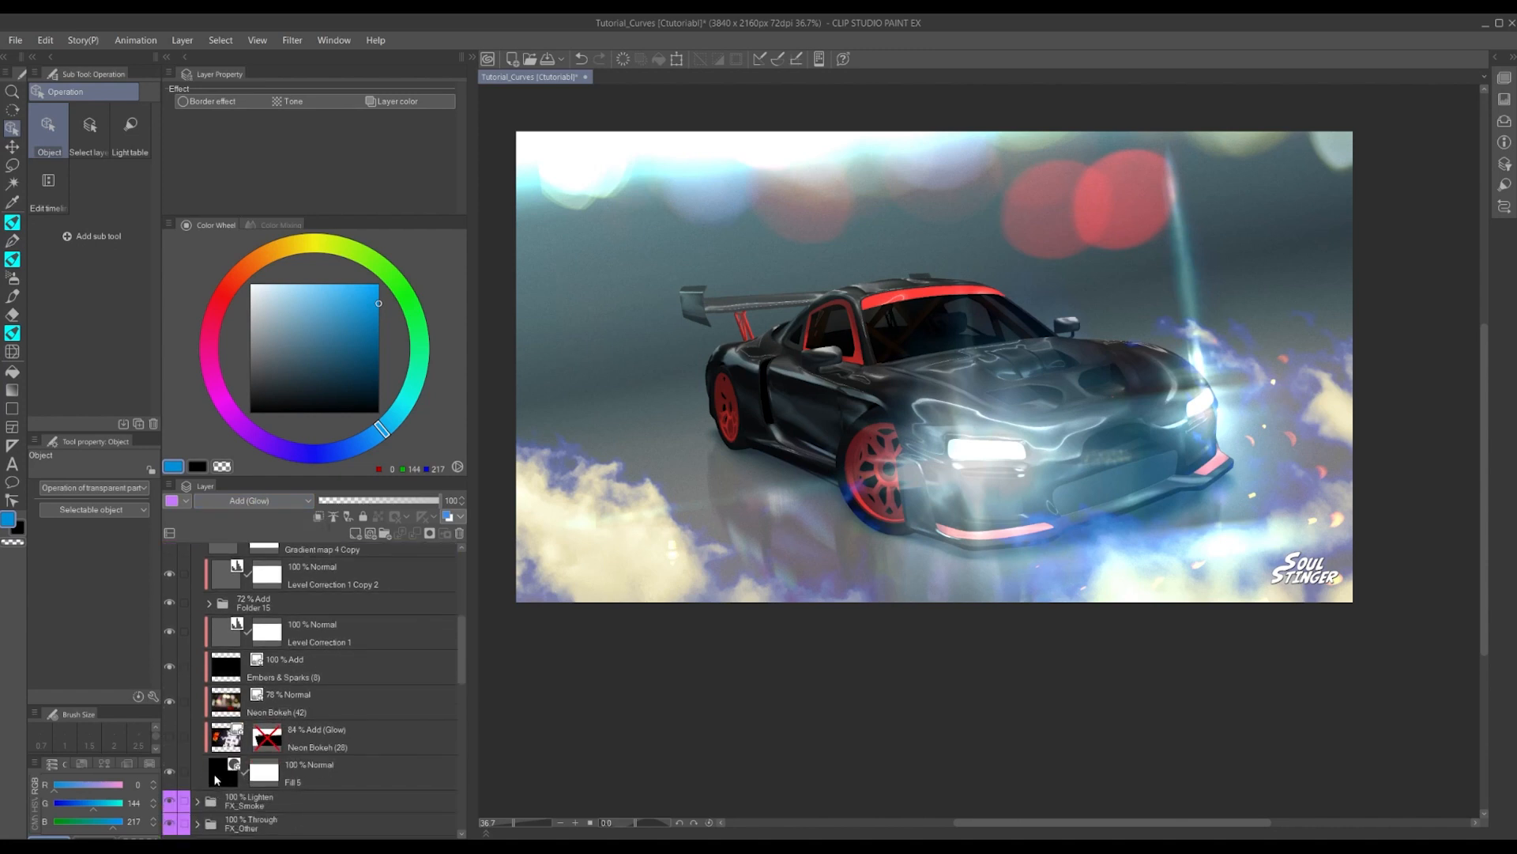
Select Fill 5 and show the colour settings for a new black fill layer without creating it
left_click(216, 779)
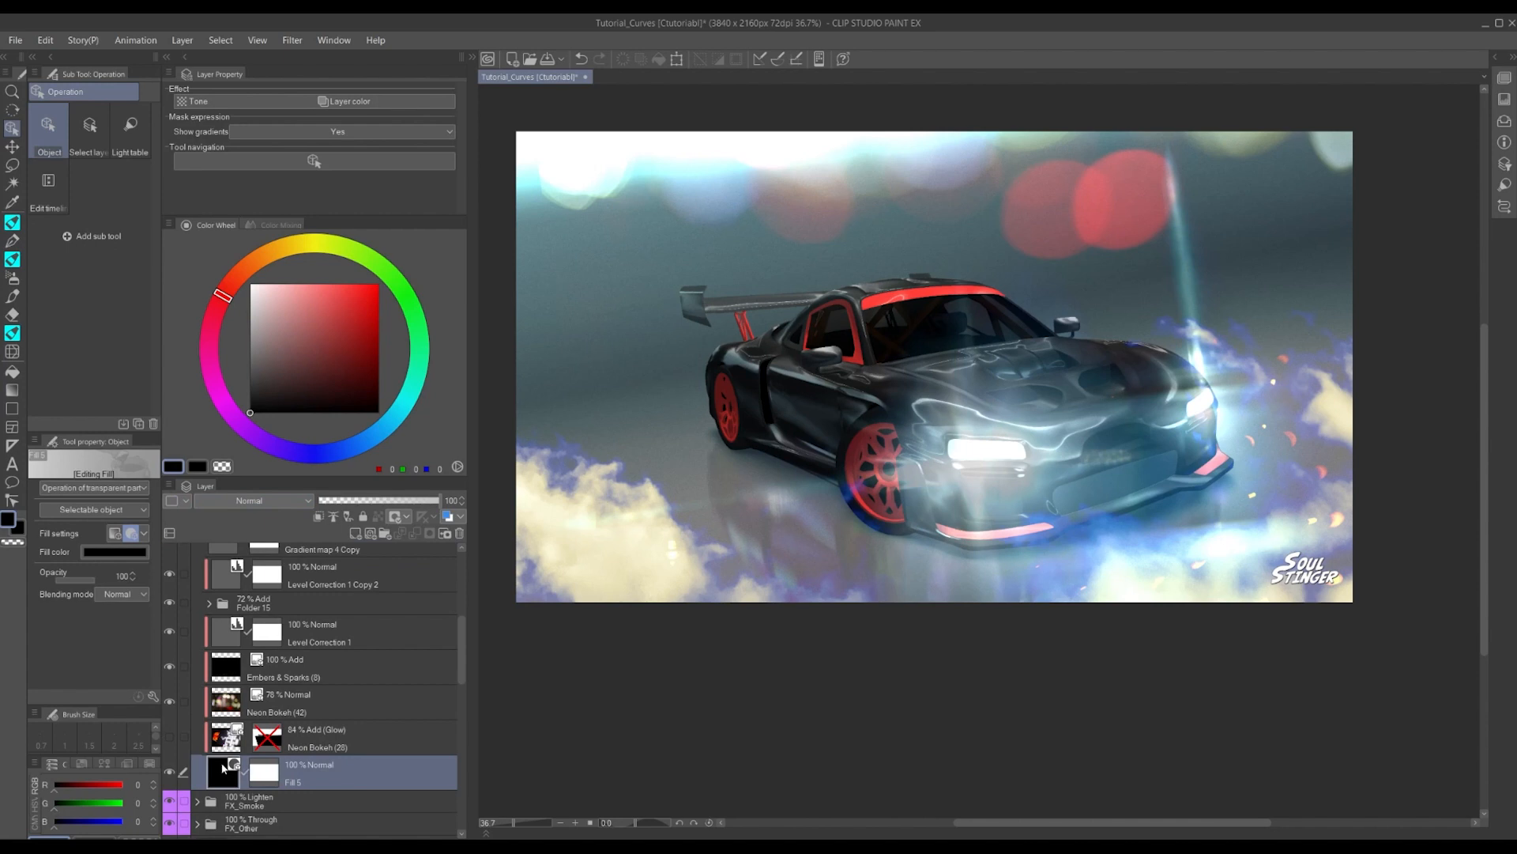
left_click(182, 40)
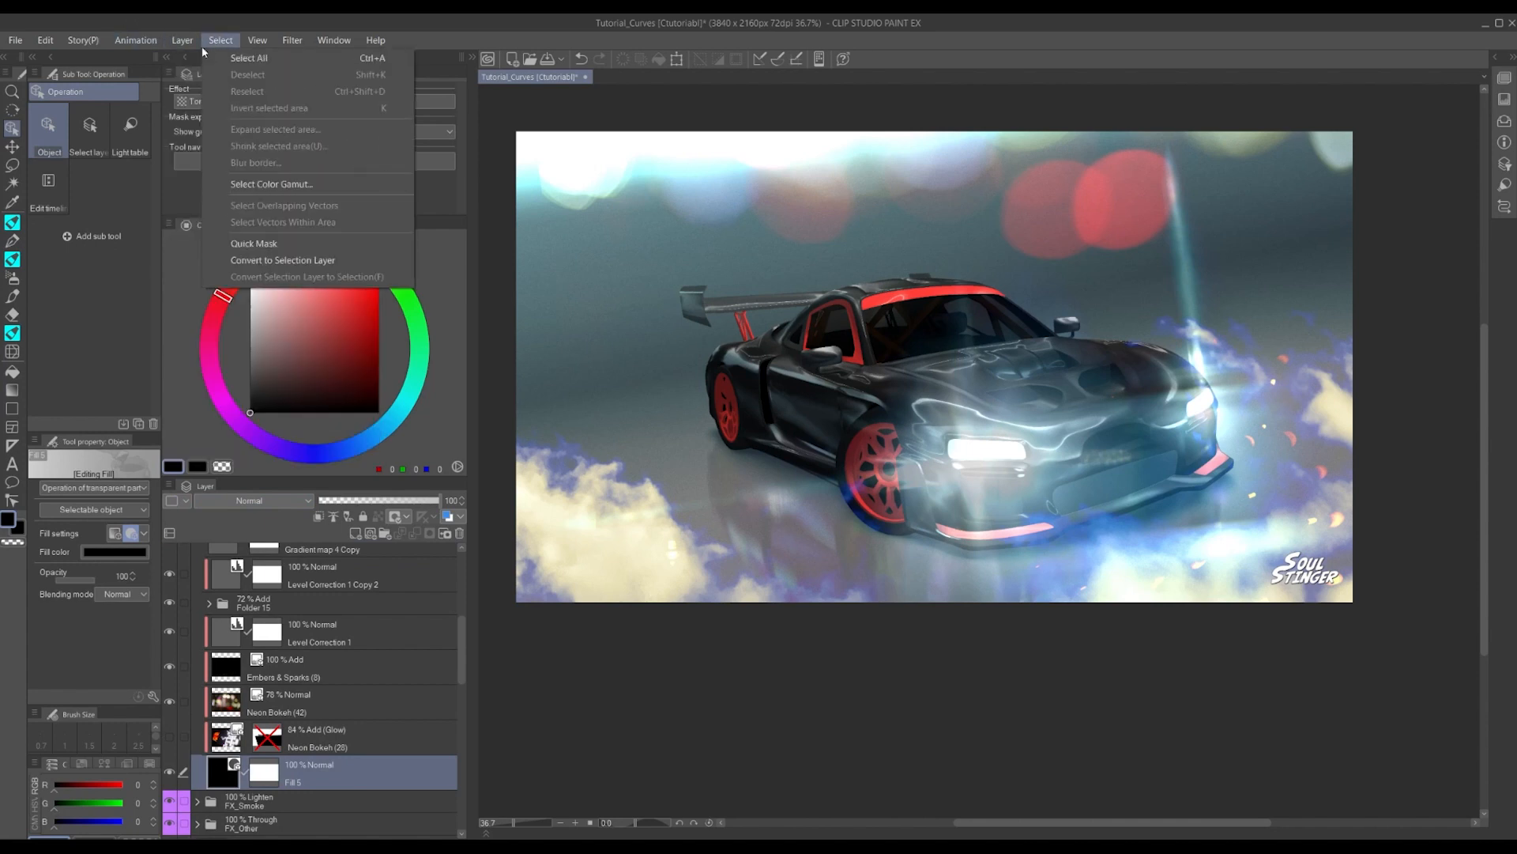
mouse_move(237, 74)
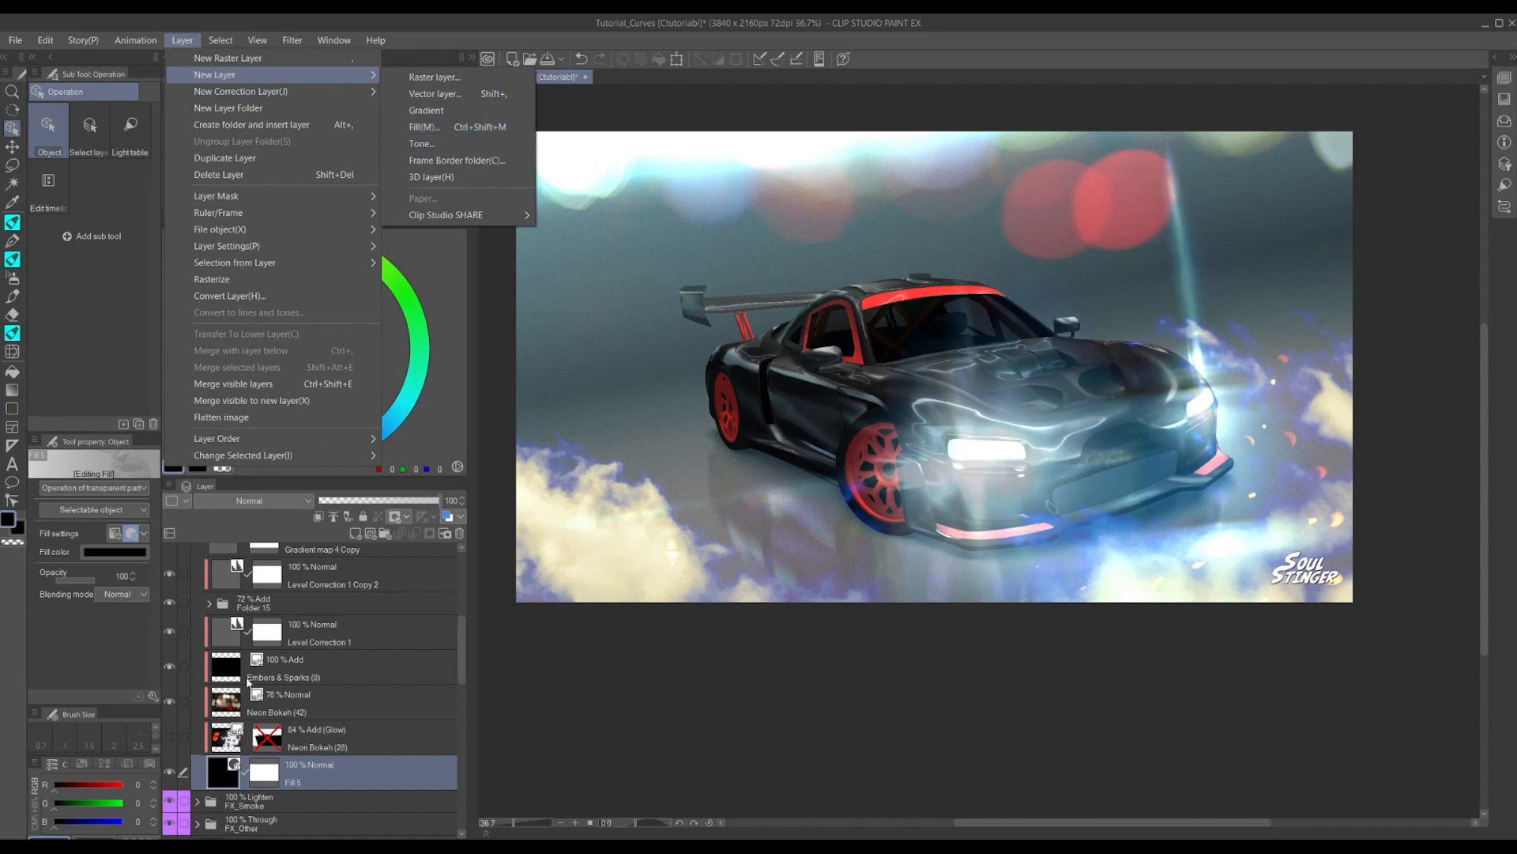
left_click(443, 132)
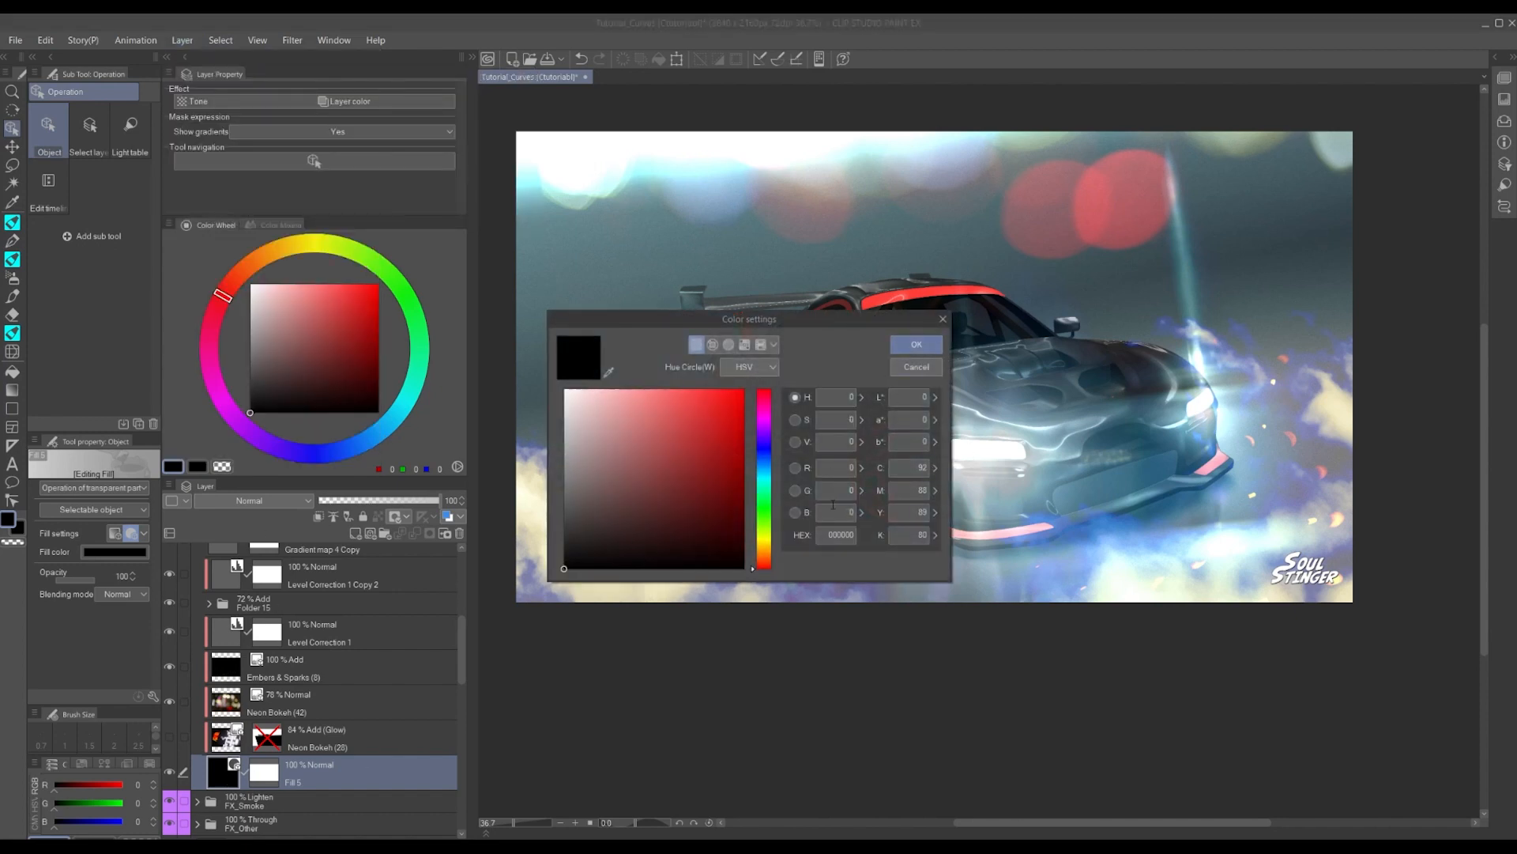
left_click(916, 344)
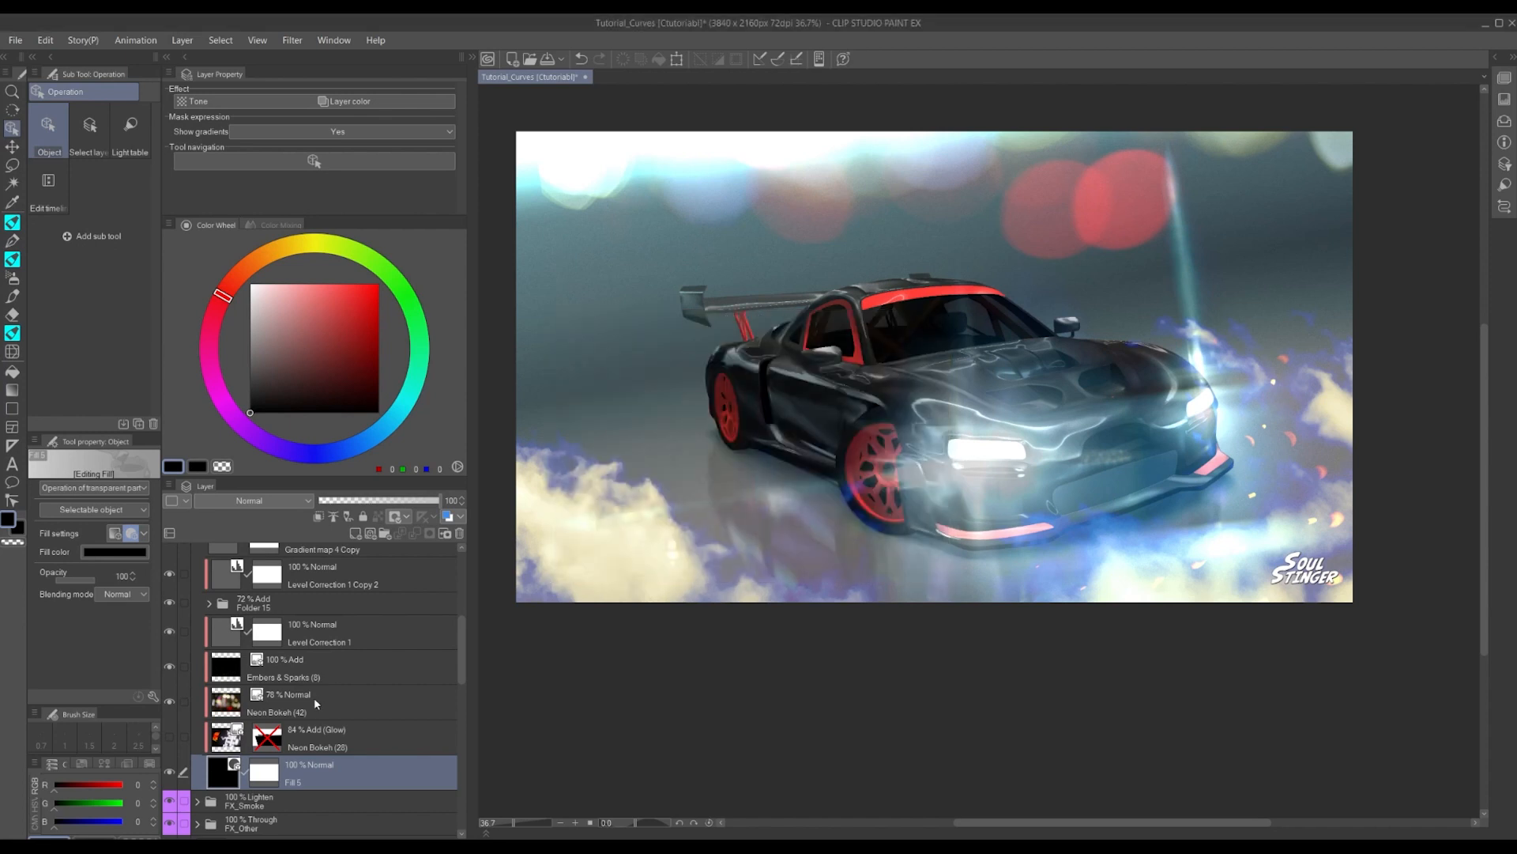
Select the FX_Lights folder, collapse it and hide it from the image
scroll(315, 697, "up", 4)
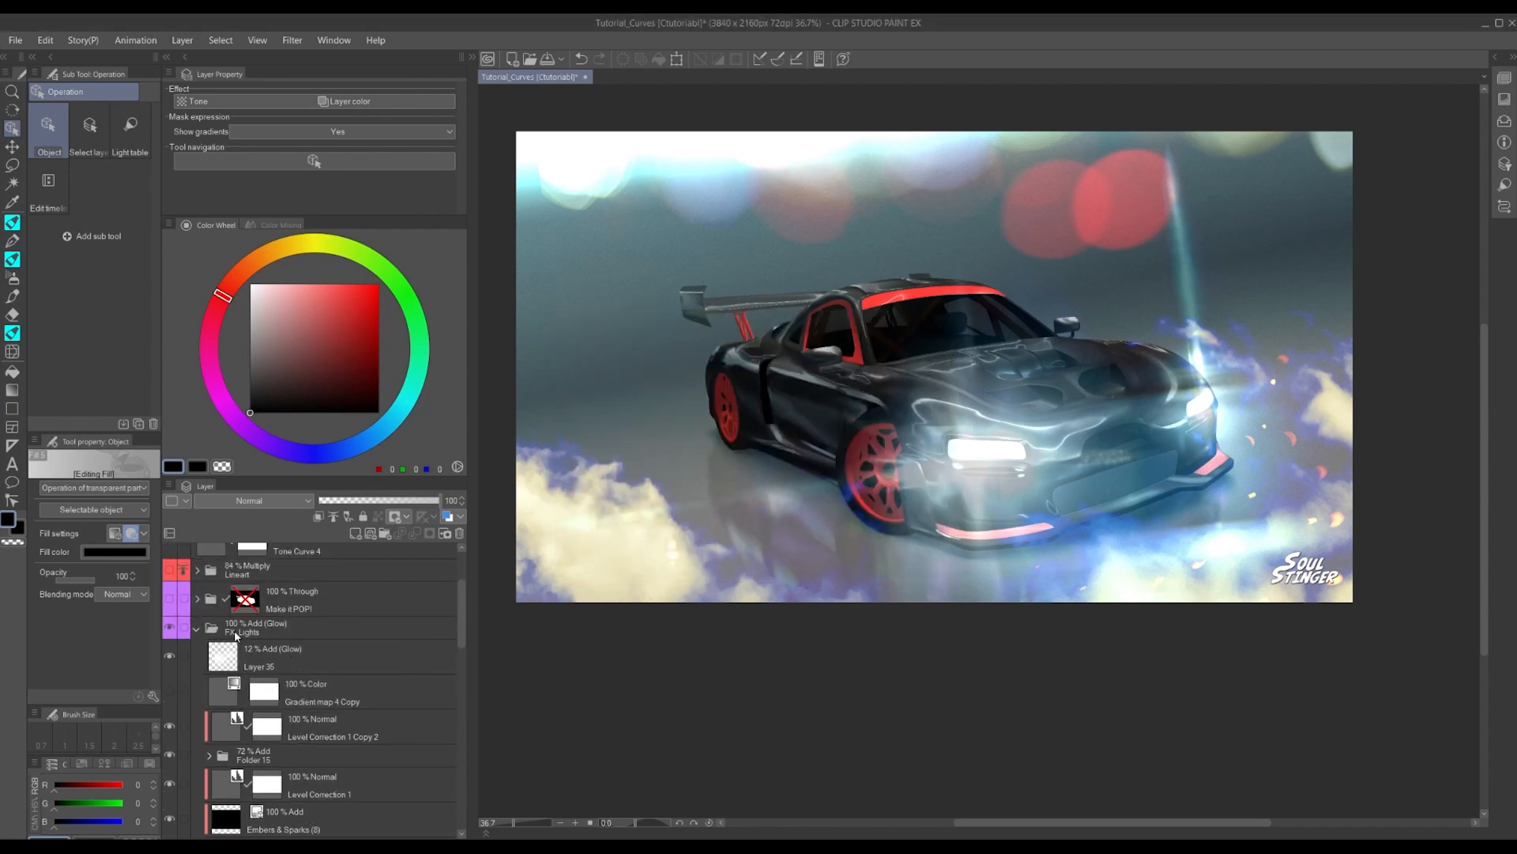
left_click(226, 632)
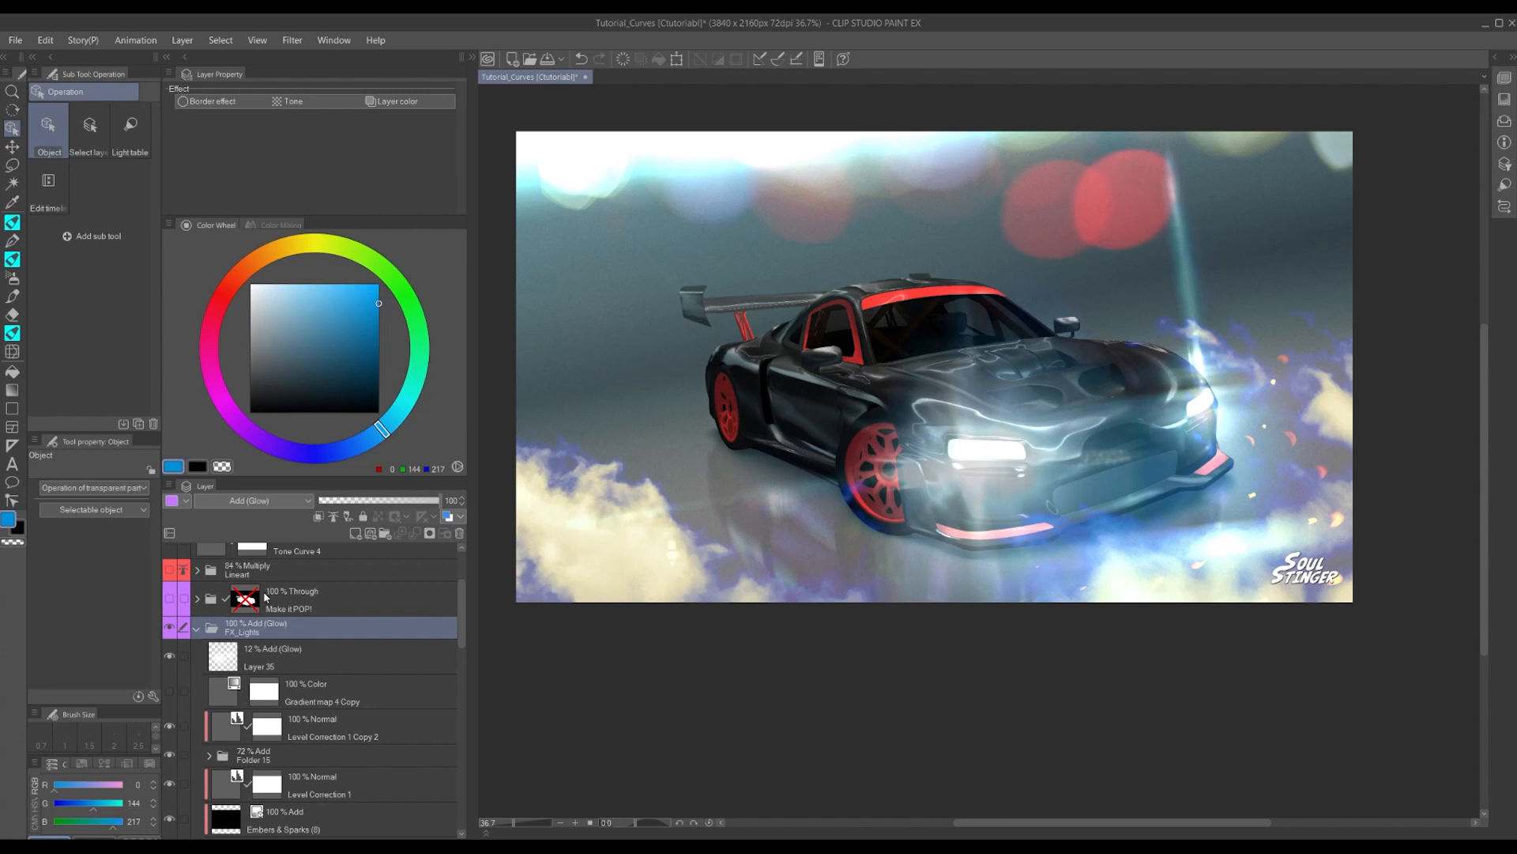
left_click(196, 628)
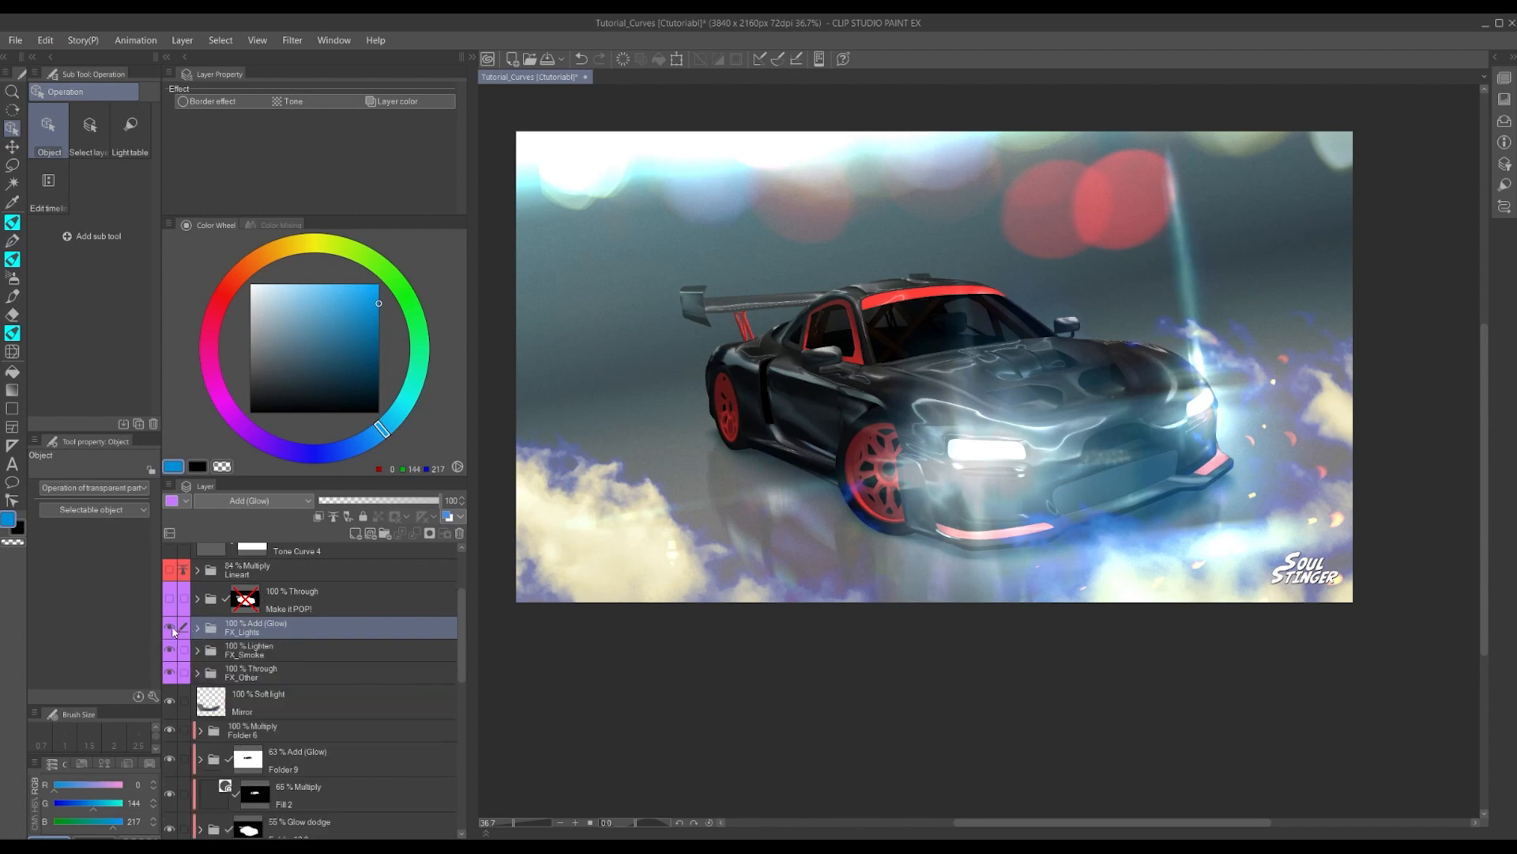
left_click(170, 627)
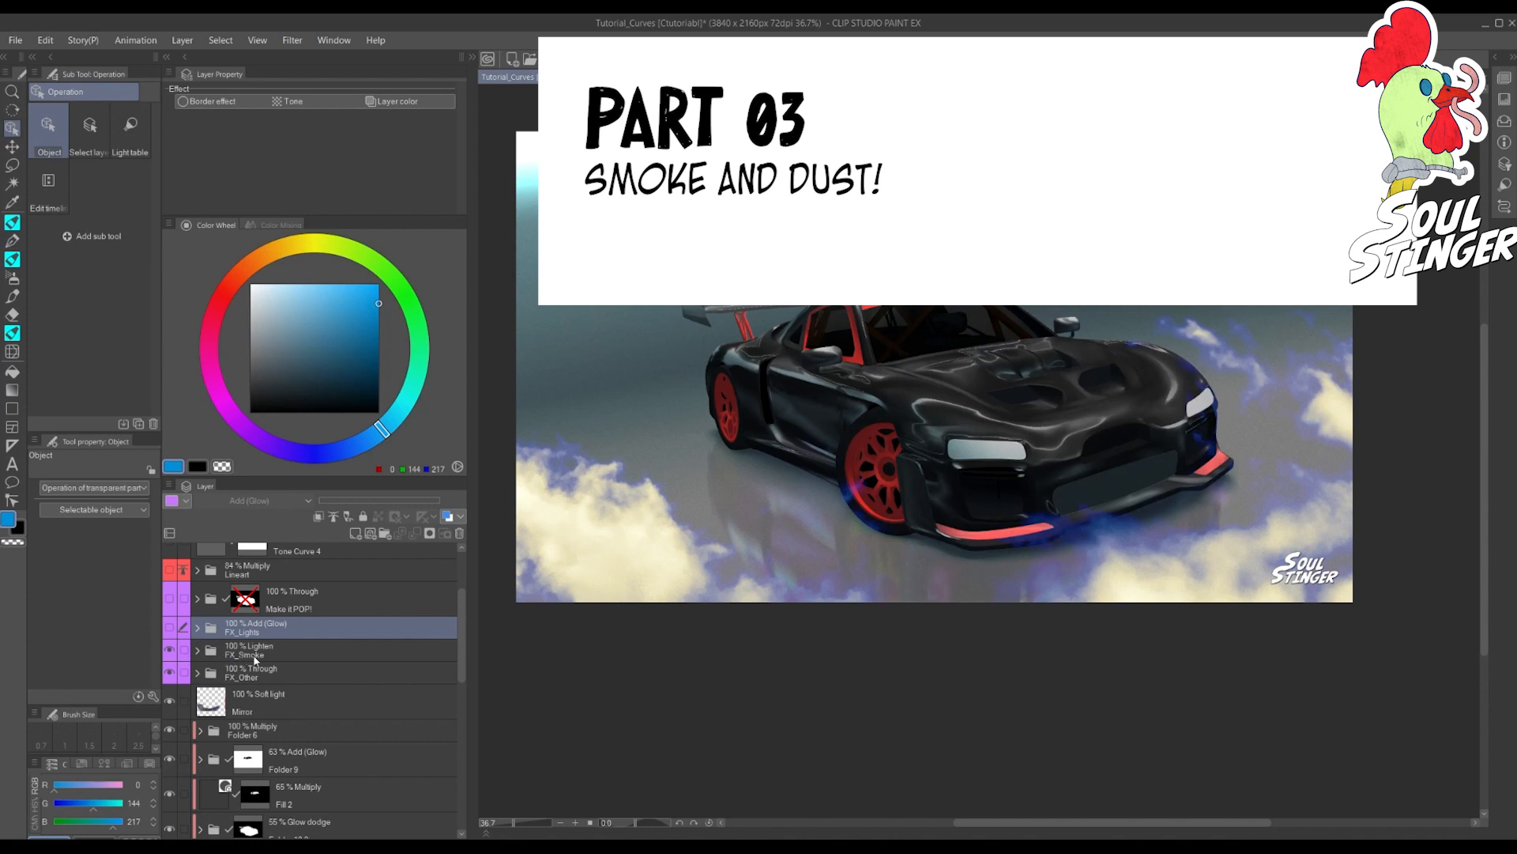
Compare the image with and without the FX_Smoke folder, keep it visible and expand it
left_click(170, 651)
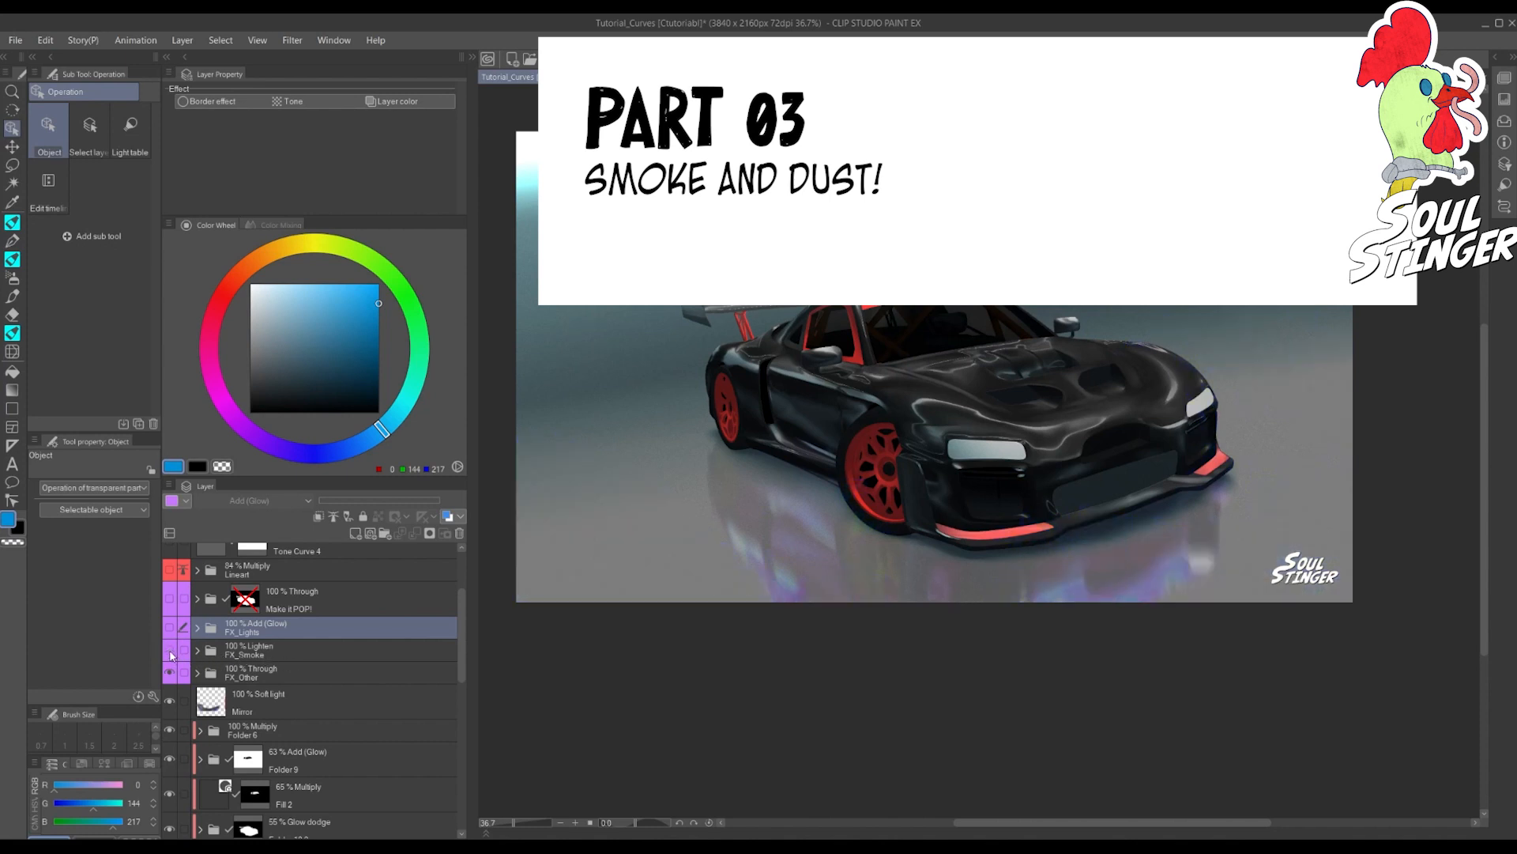
left_click(170, 651)
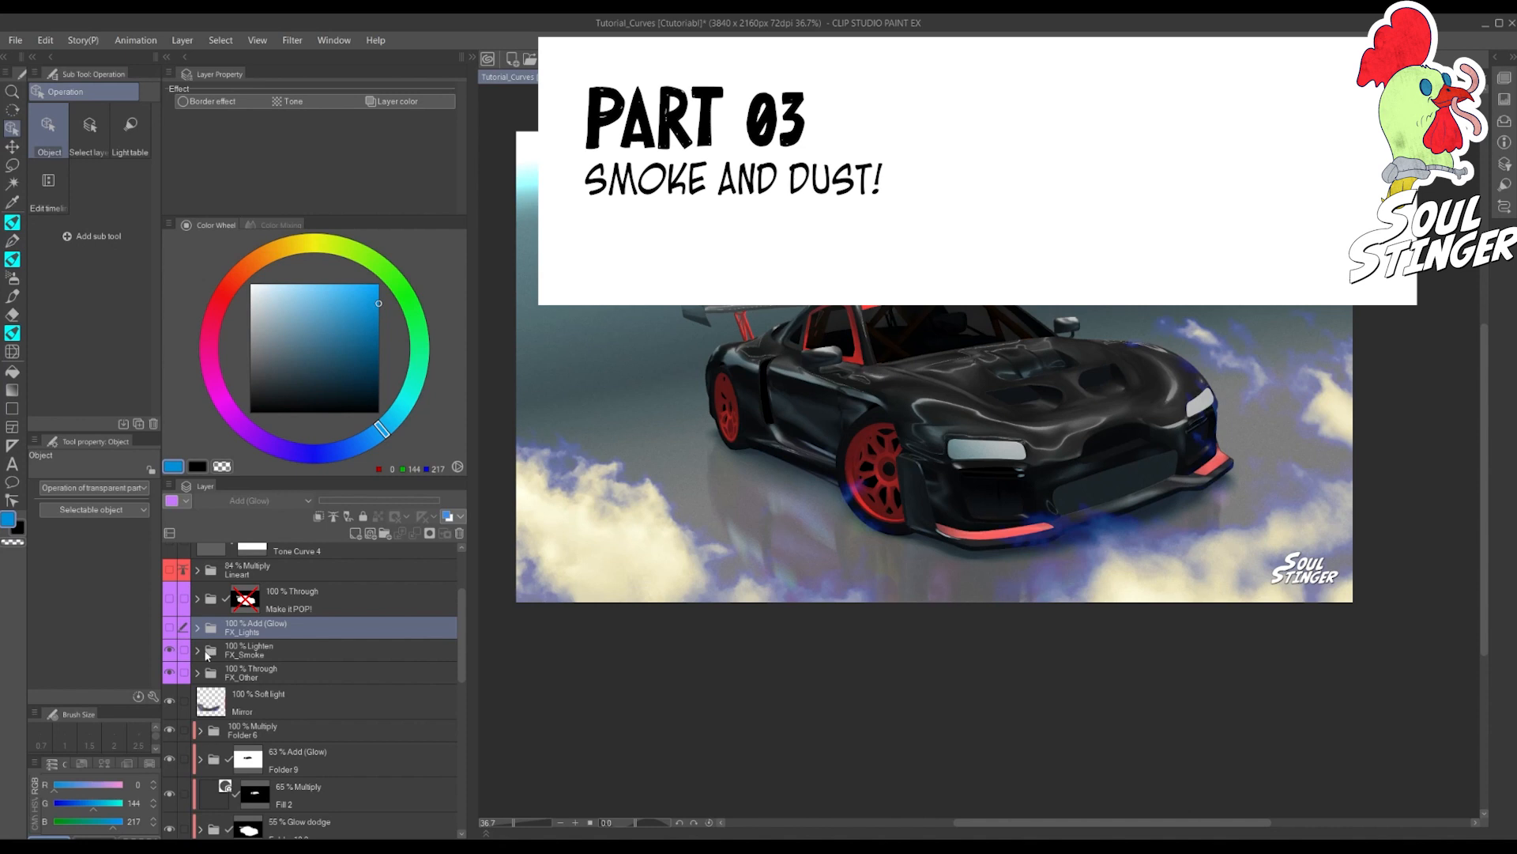
left_click(199, 650)
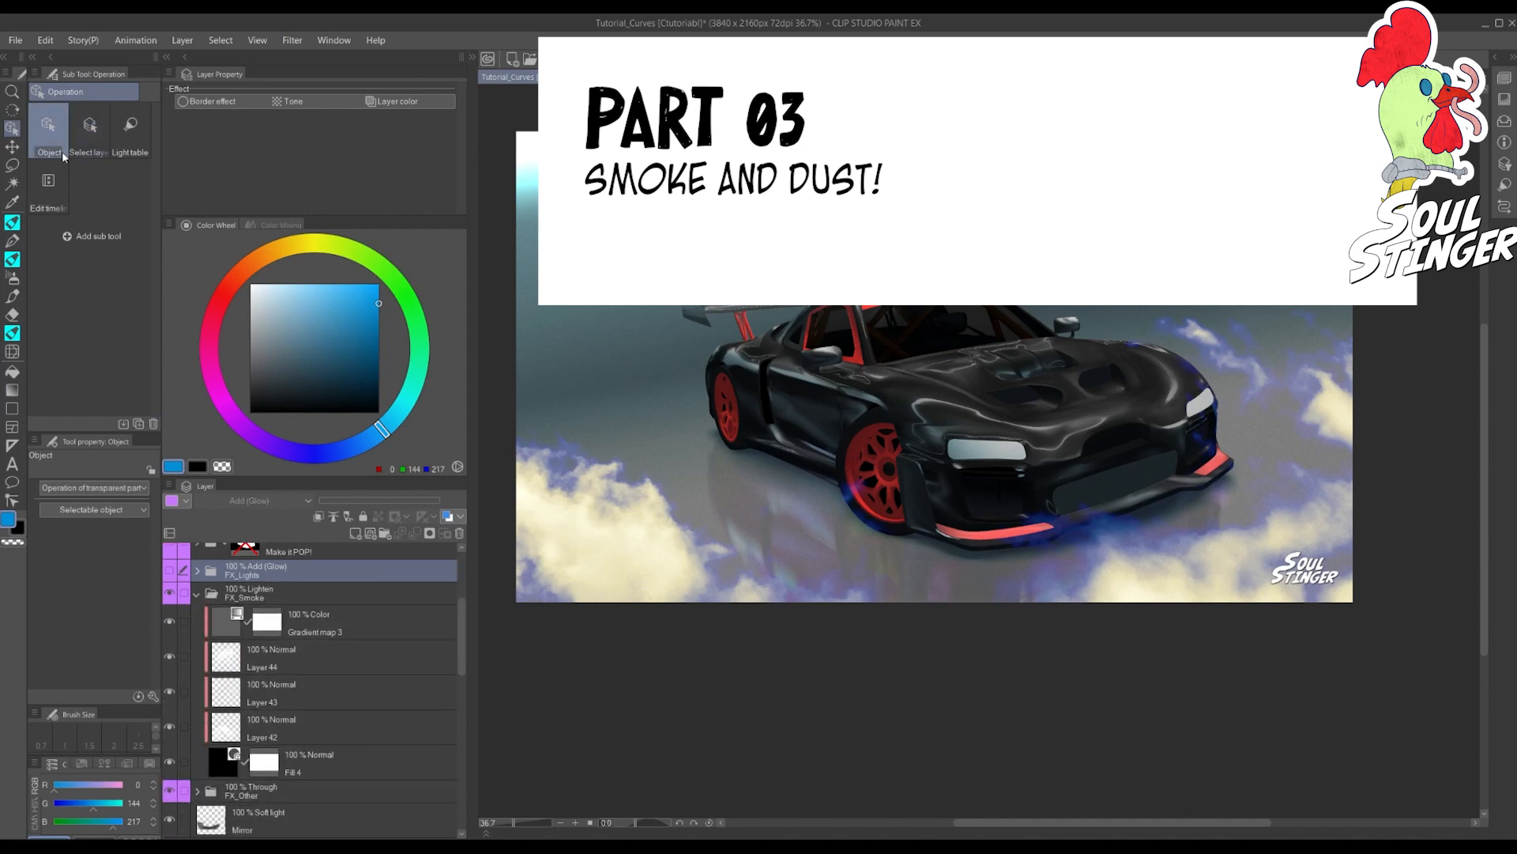
Widen the sub tool palette and switch to the Decoration tool's VFX cloud brushes
left_click_drag(162, 151, 382, 159)
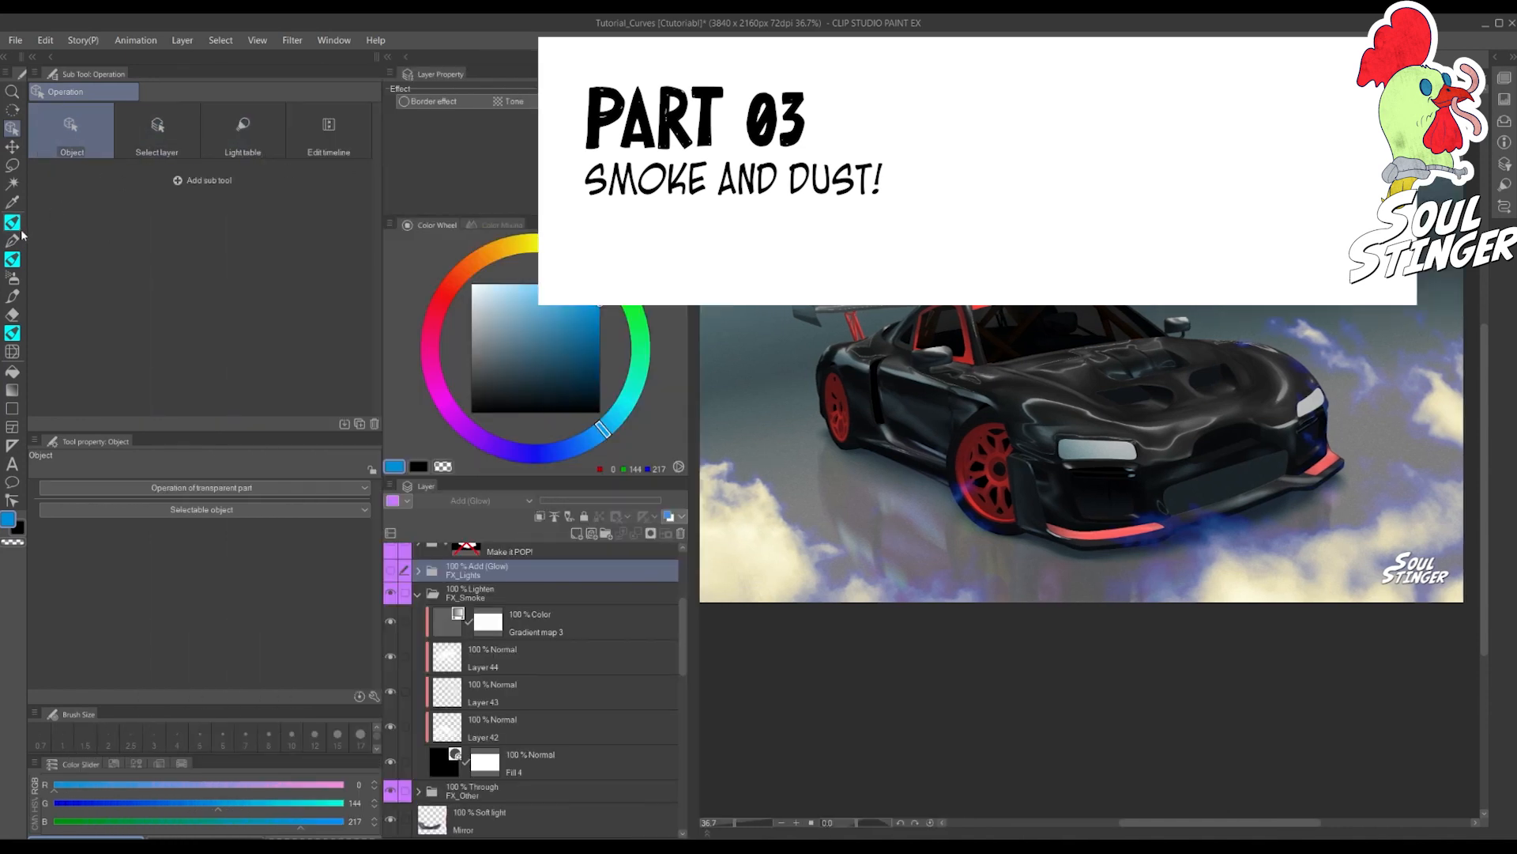
left_click(12, 259)
left_click(14, 279)
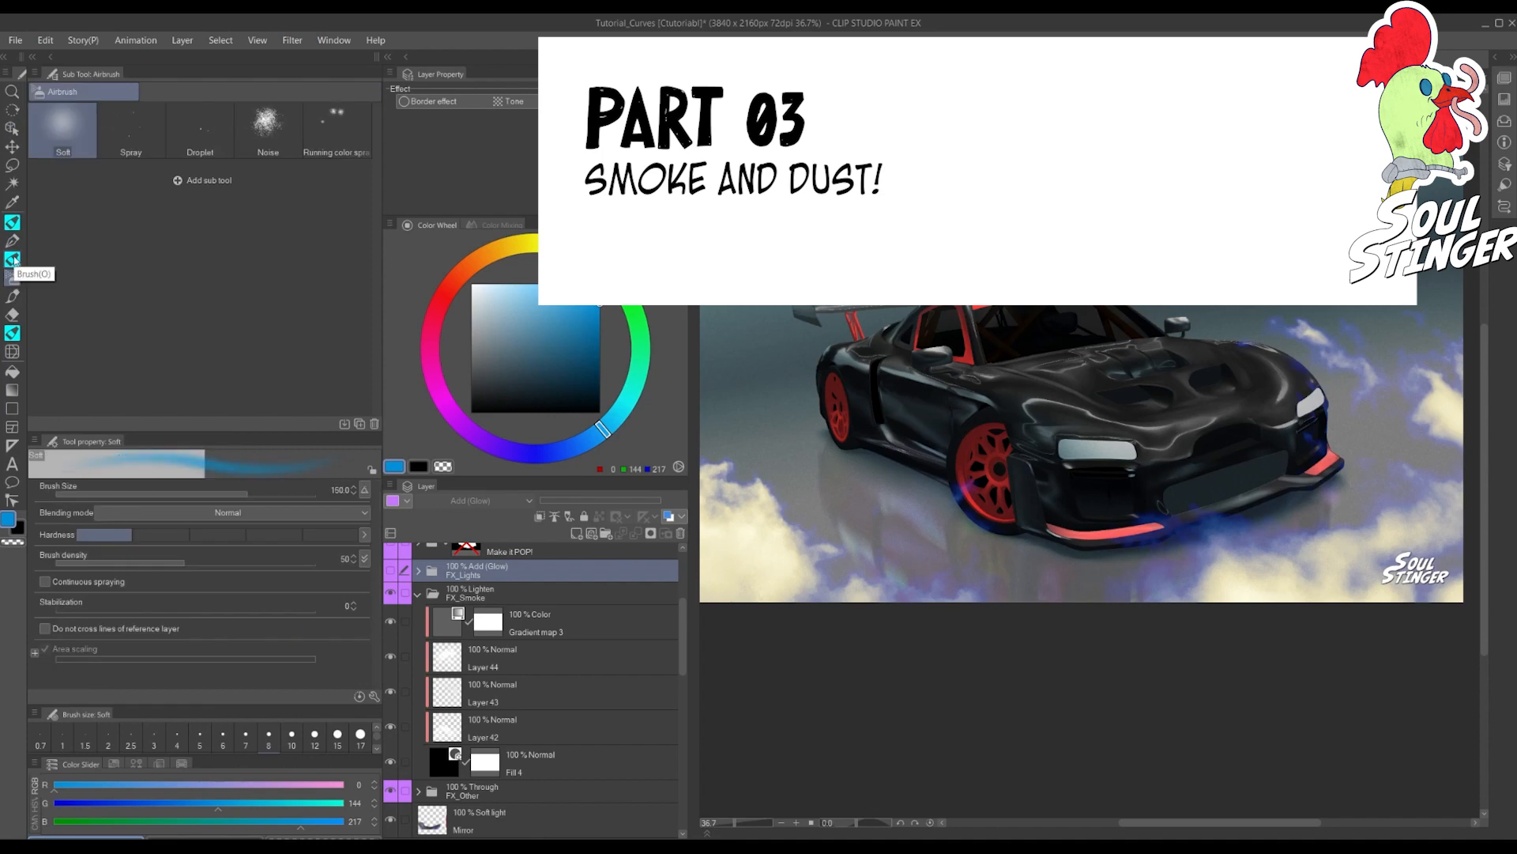
left_click(13, 297)
Look through the cloud brush collection and narrow the sub tool palette again
scroll(307, 124, "down", 5)
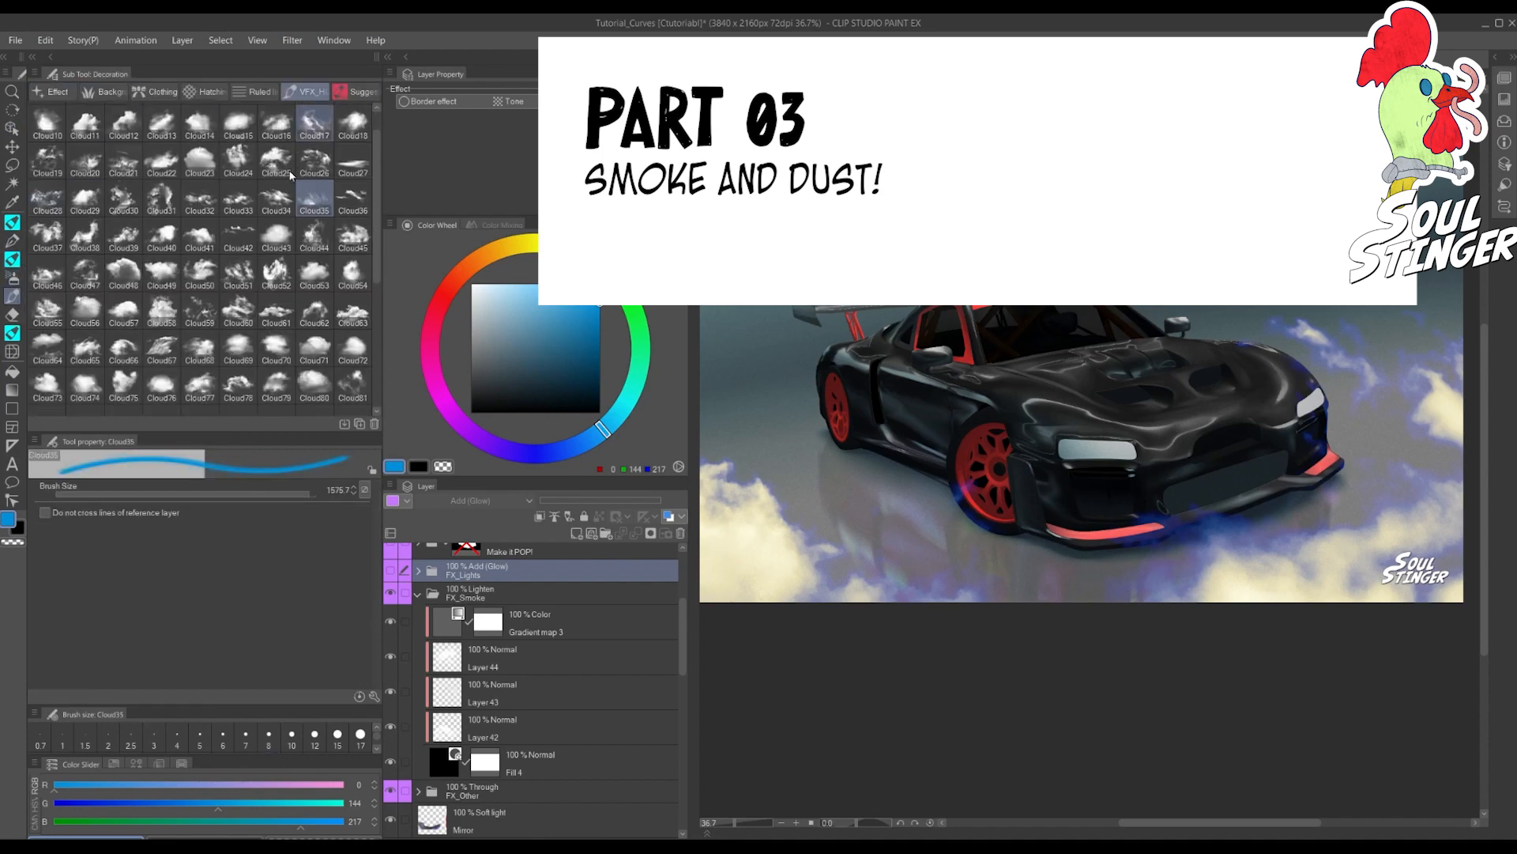
scroll(252, 253, "down", 4)
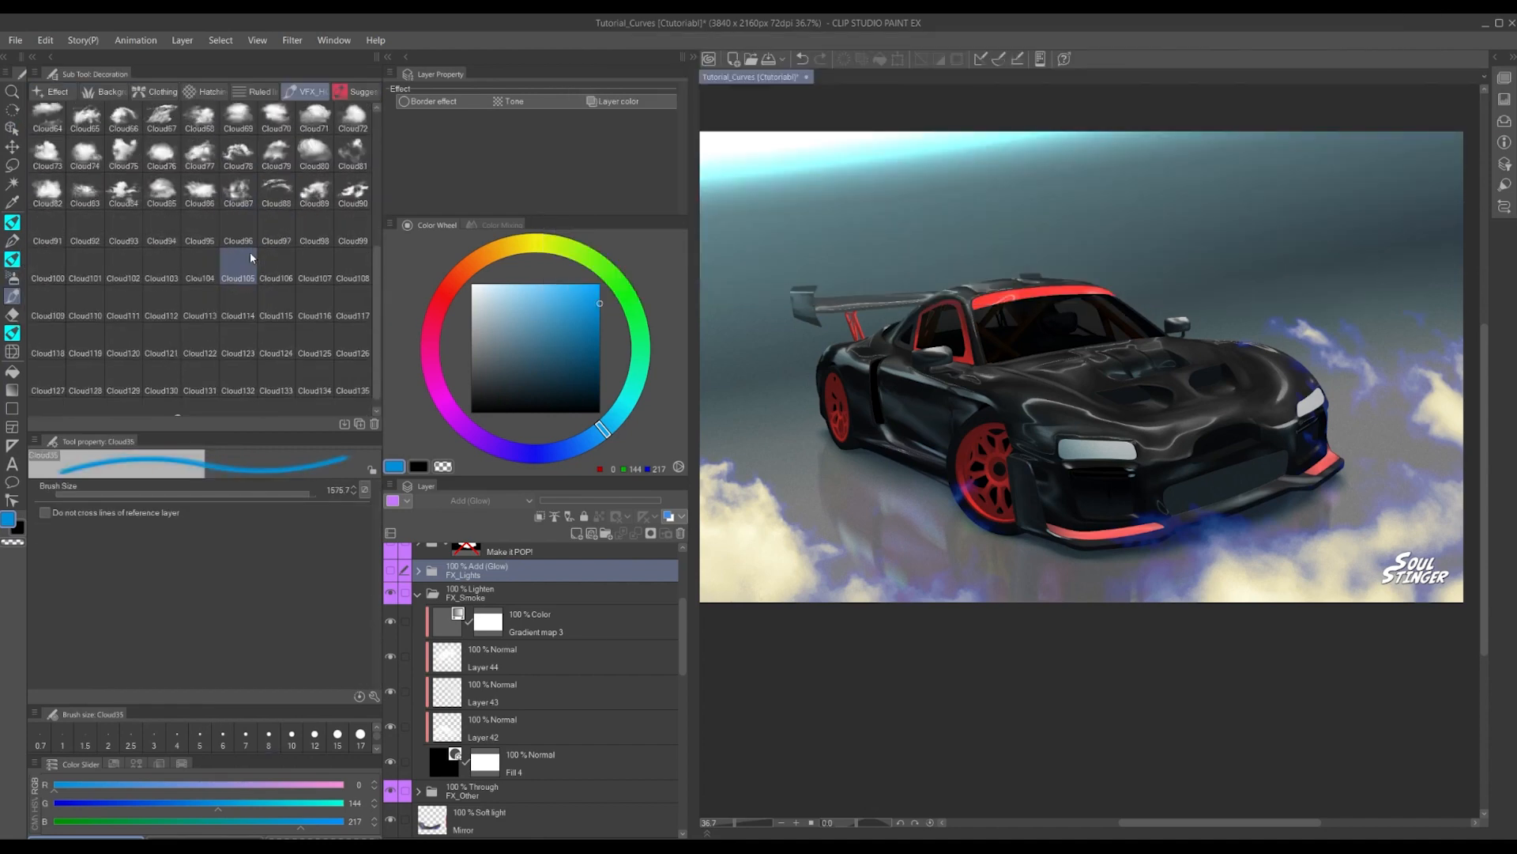
scroll(313, 239, "up", 8)
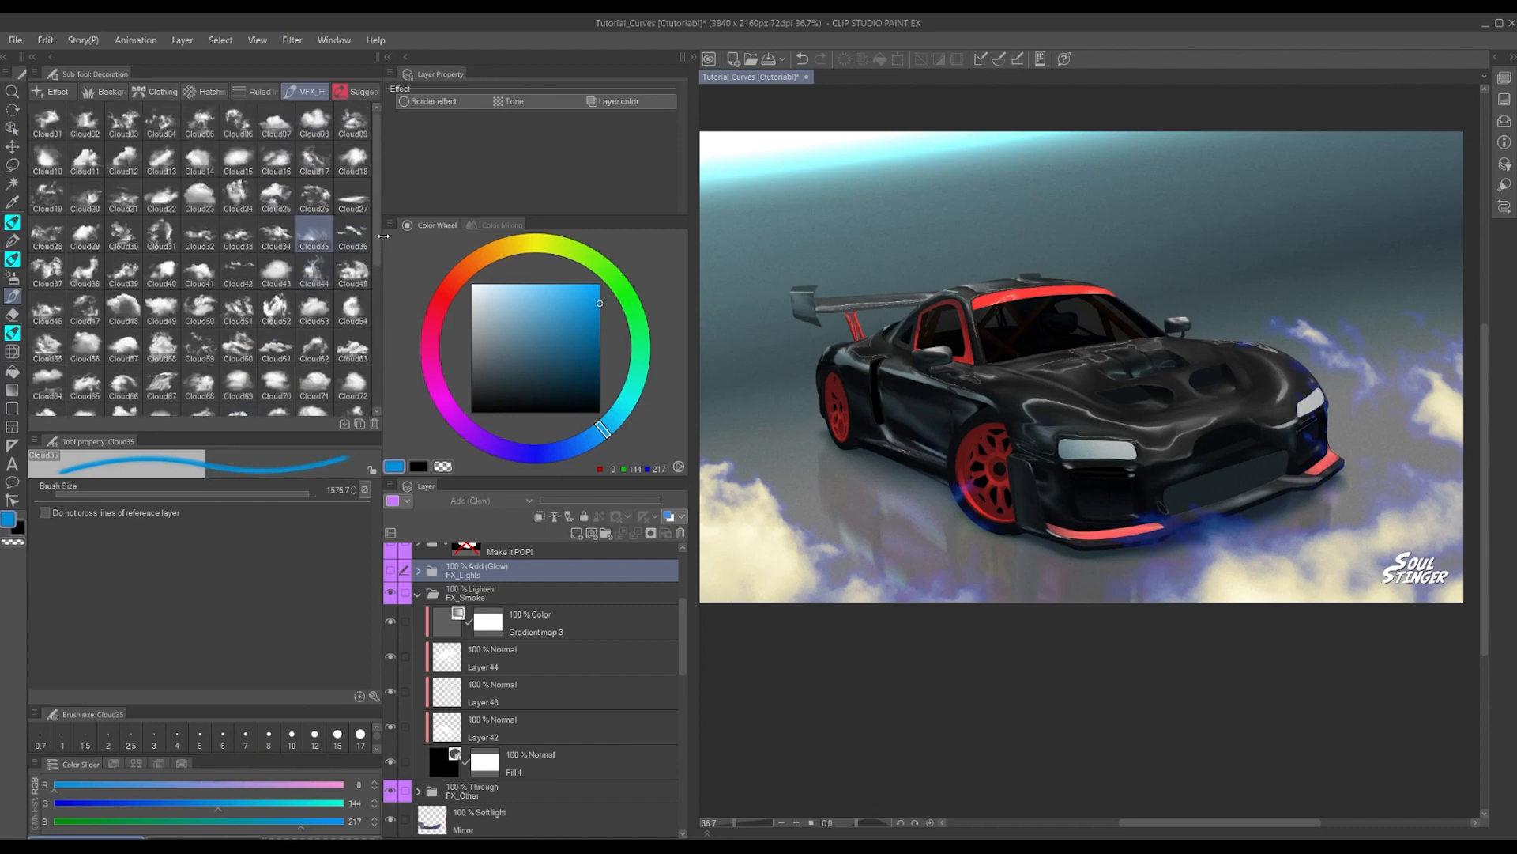
mouse_move(385, 235)
left_mouse_down()
mouse_move(230, 241)
mouse_move(401, 248)
mouse_move(215, 251)
left_mouse_up()
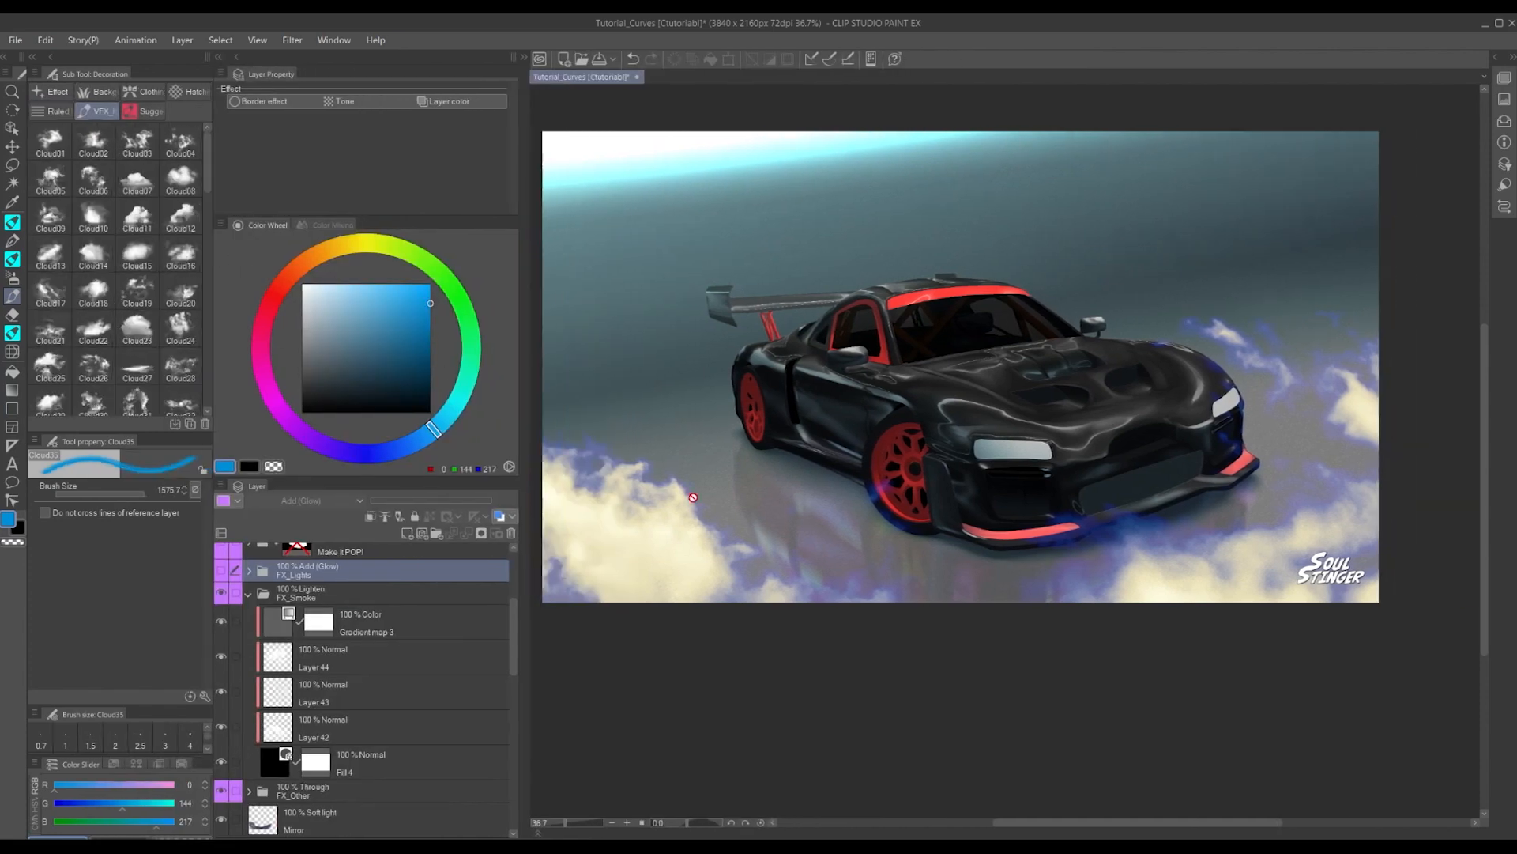
Inspect the smoke on the image and the Gradient map 3 settings in FX_Smoke, leaving them unchanged
scroll(727, 537, "down", 5)
scroll(727, 537, "up", 3)
scroll(727, 536, "up", 1)
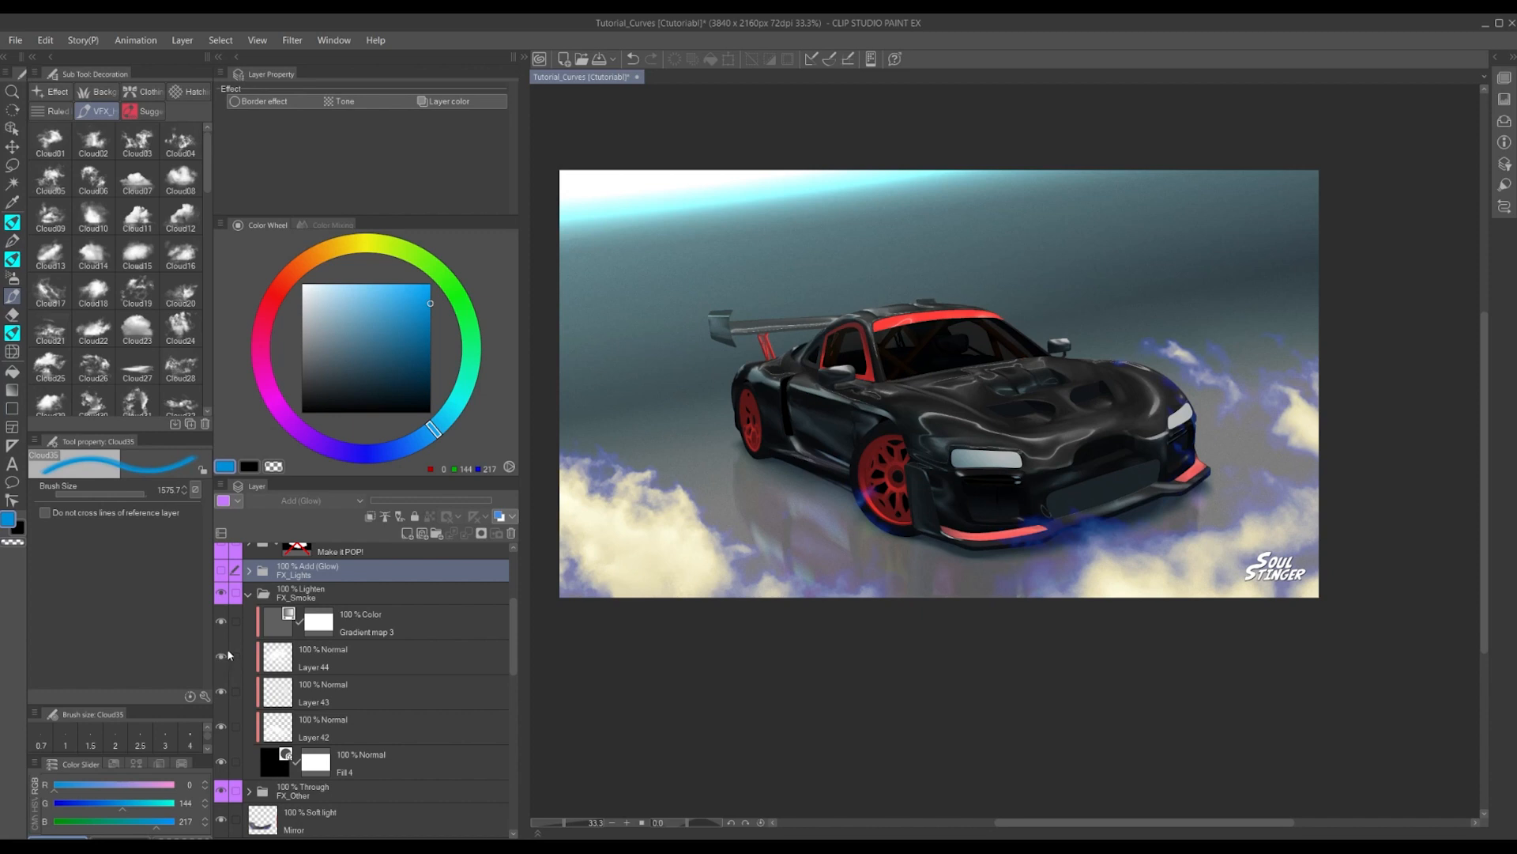
left_click(286, 599)
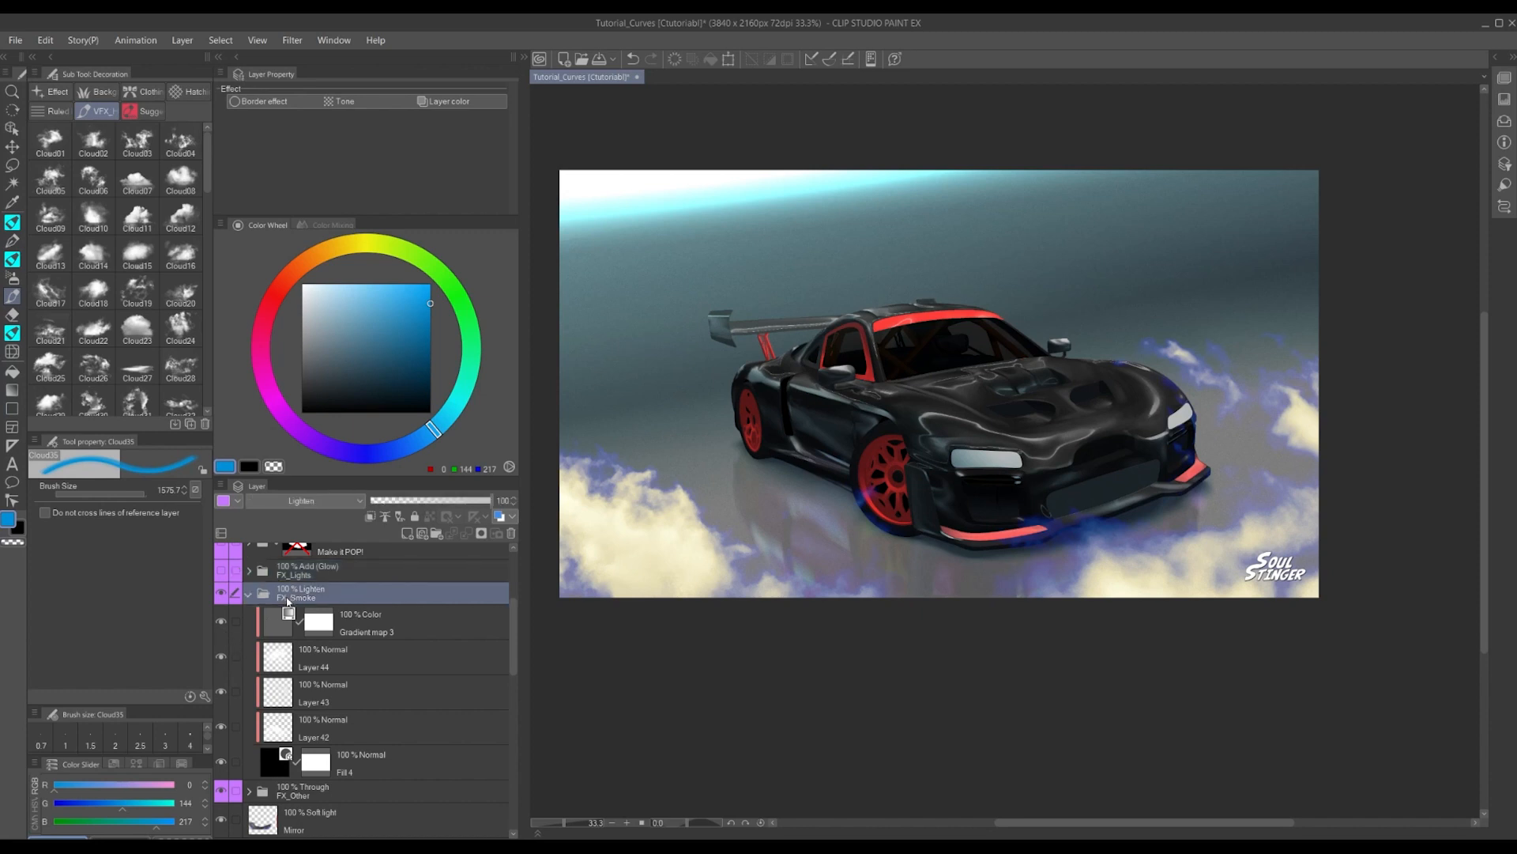
double_click(270, 630)
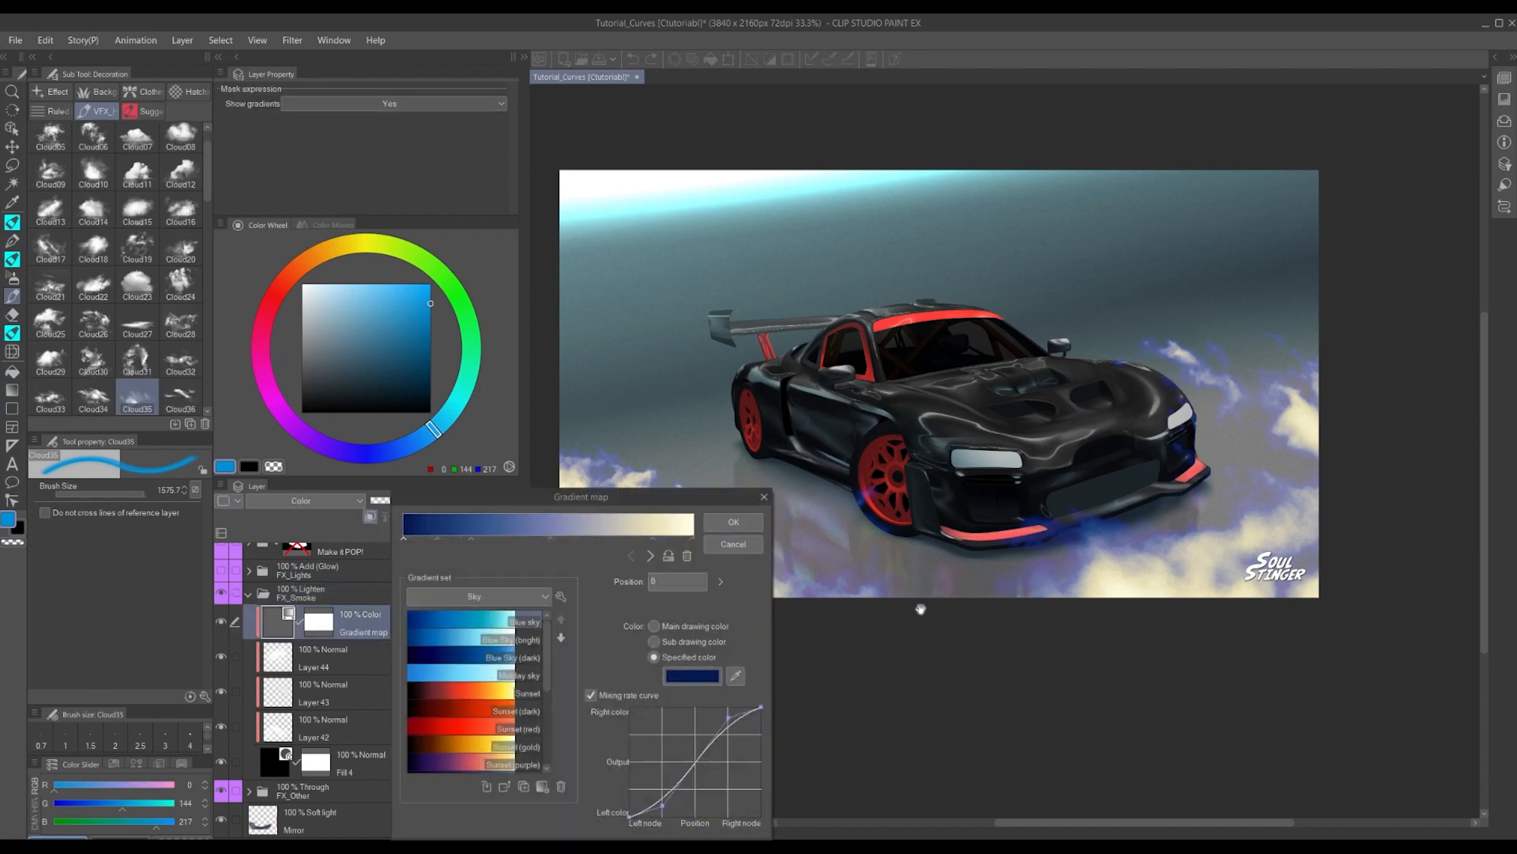
left_click(758, 546)
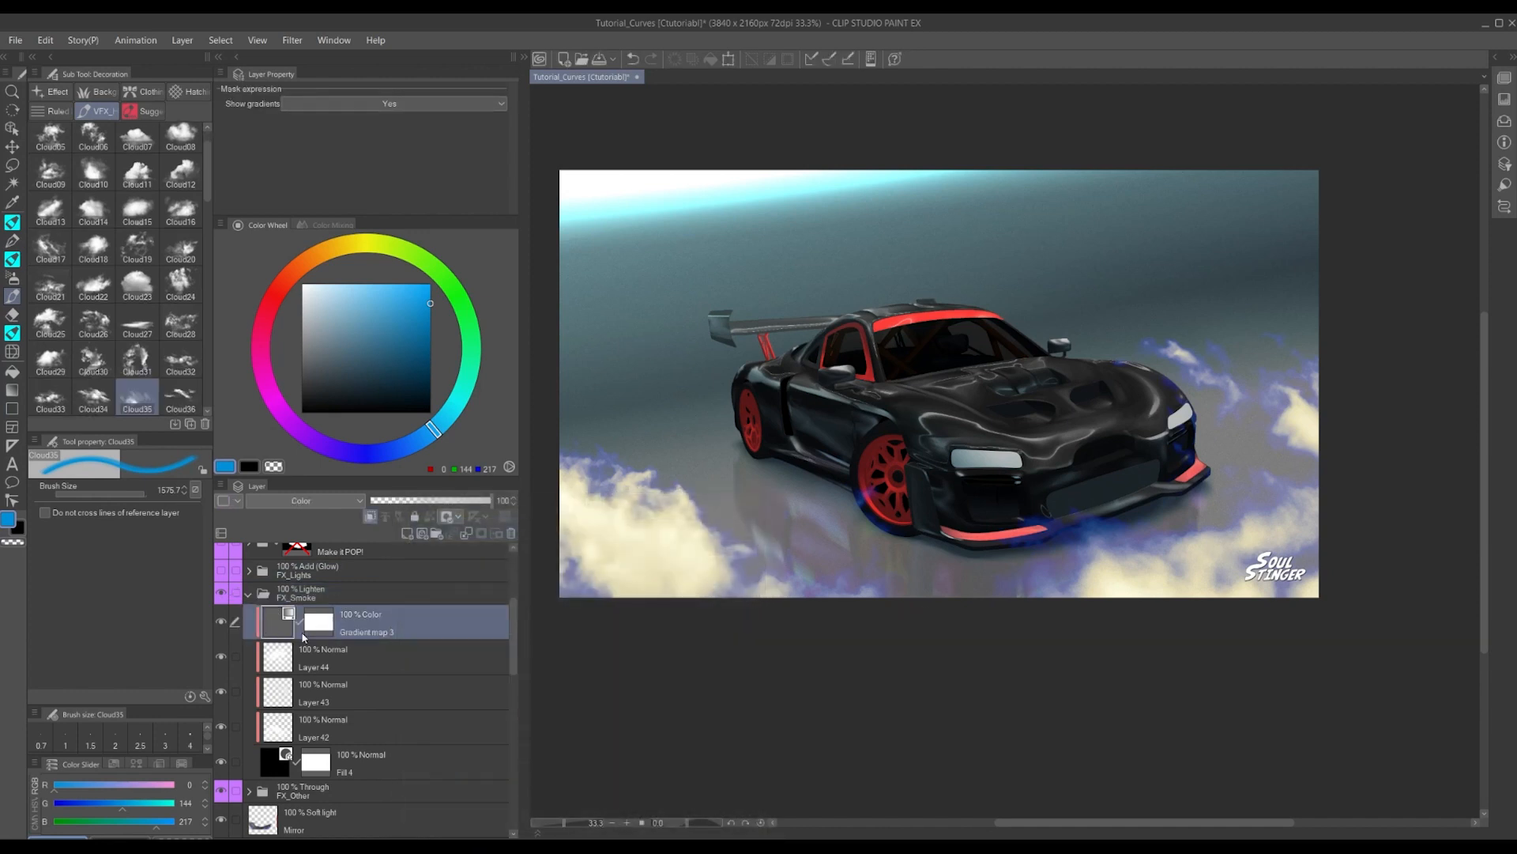
Set the blending mode of the FX_Smoke folder to Normal
left_click(312, 600)
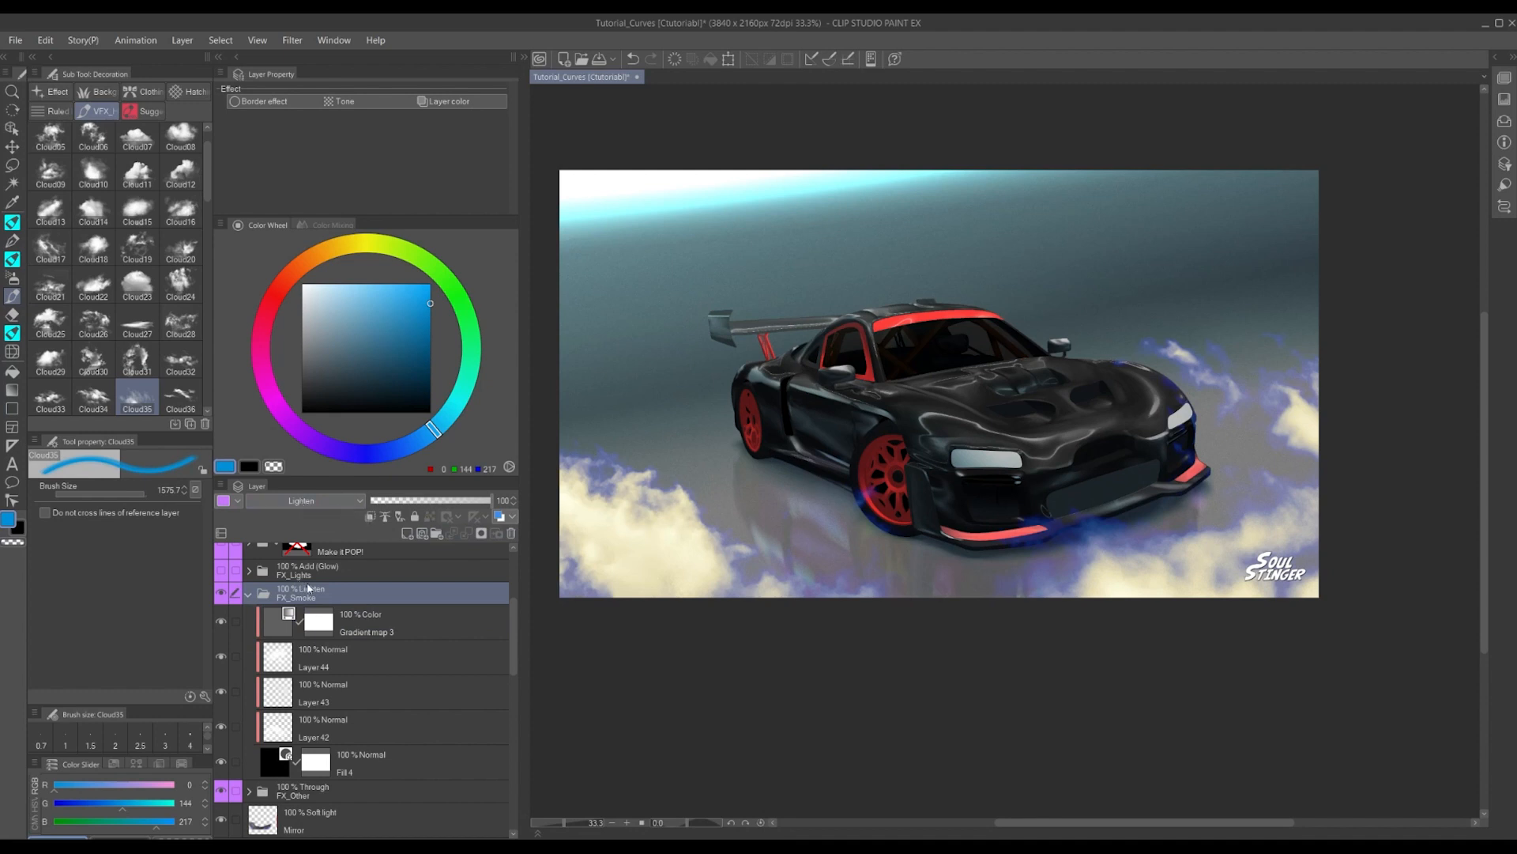
left_click(308, 502)
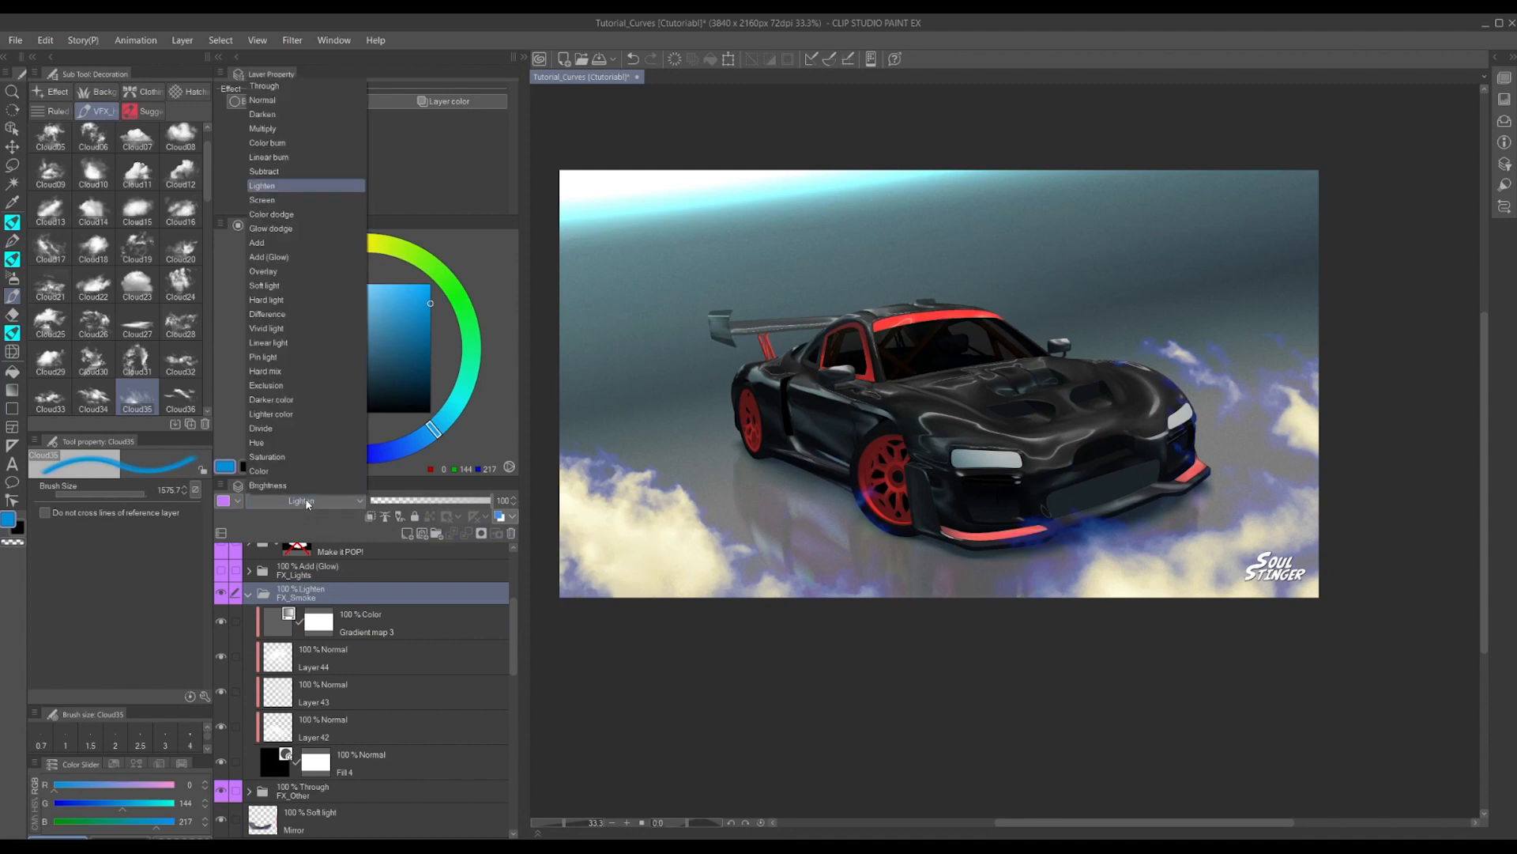
left_click(267, 101)
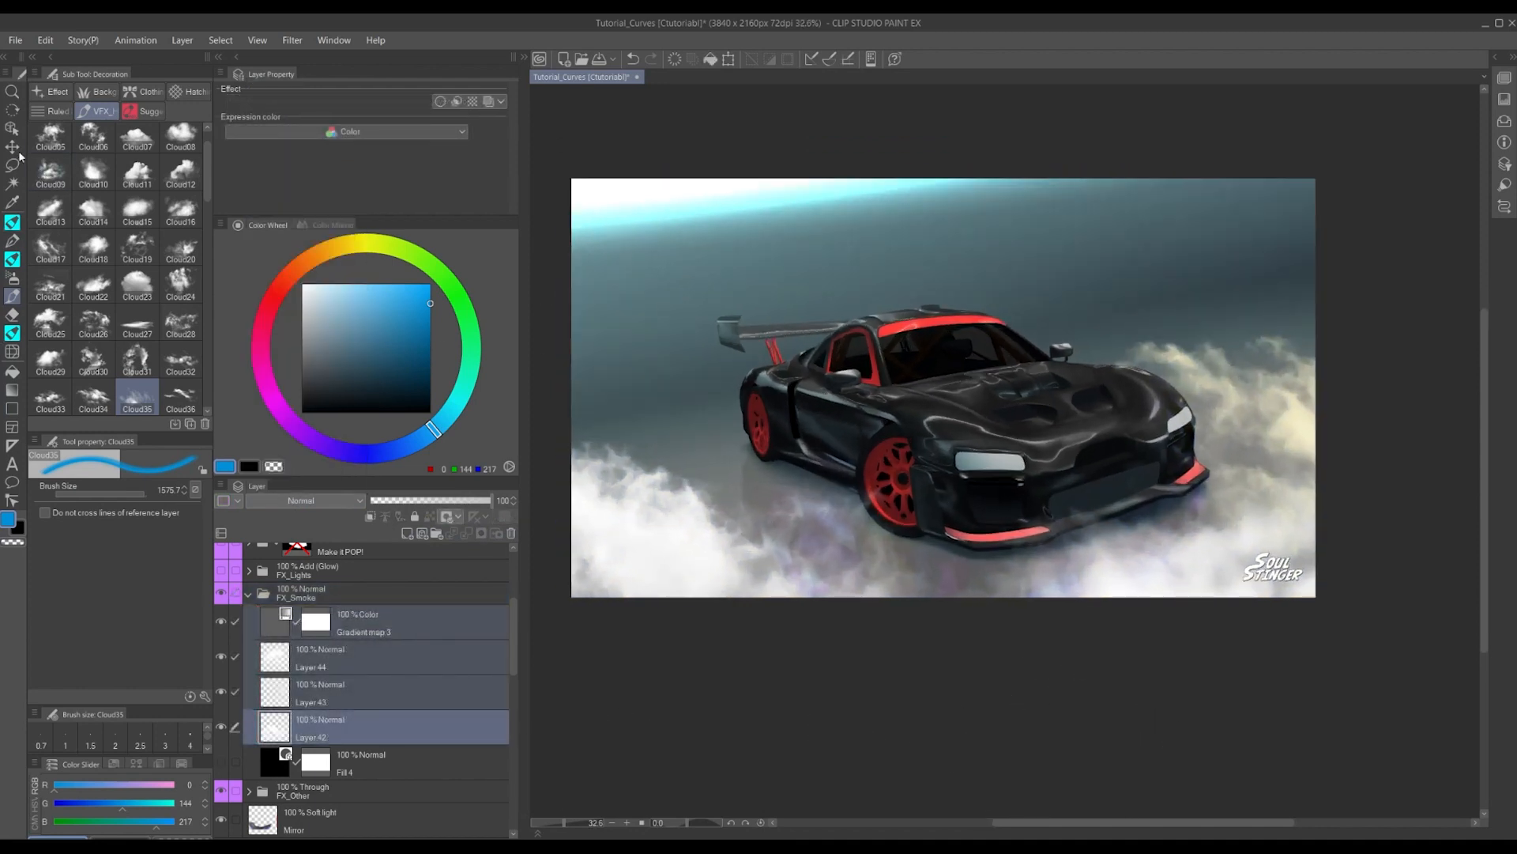
Switch to the Object tool, select only Layer 42 and compare the smoke on the image with and without it
left_click(12, 128)
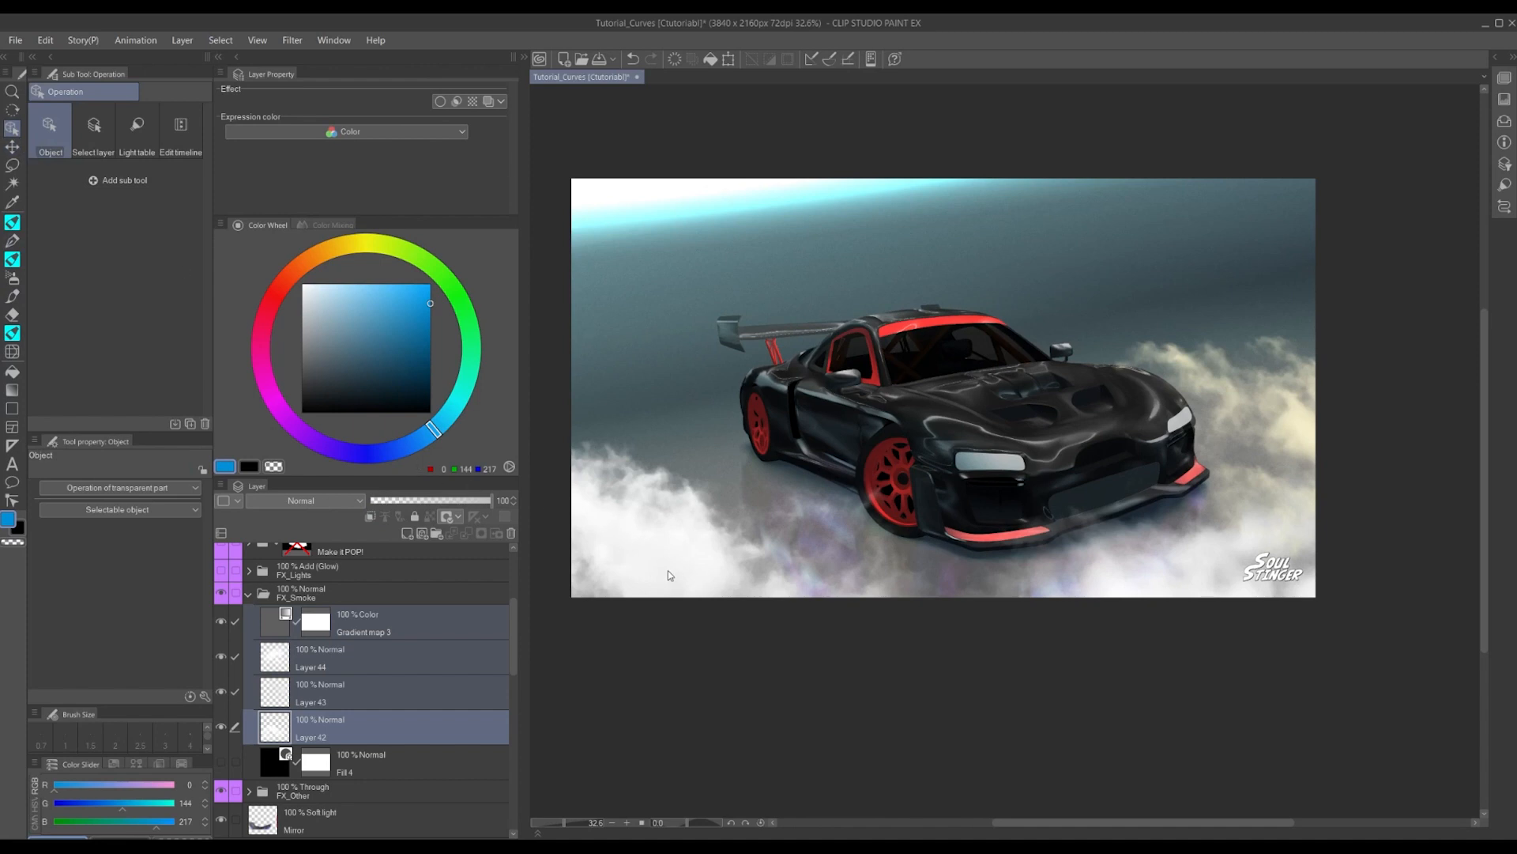
left_click(286, 716)
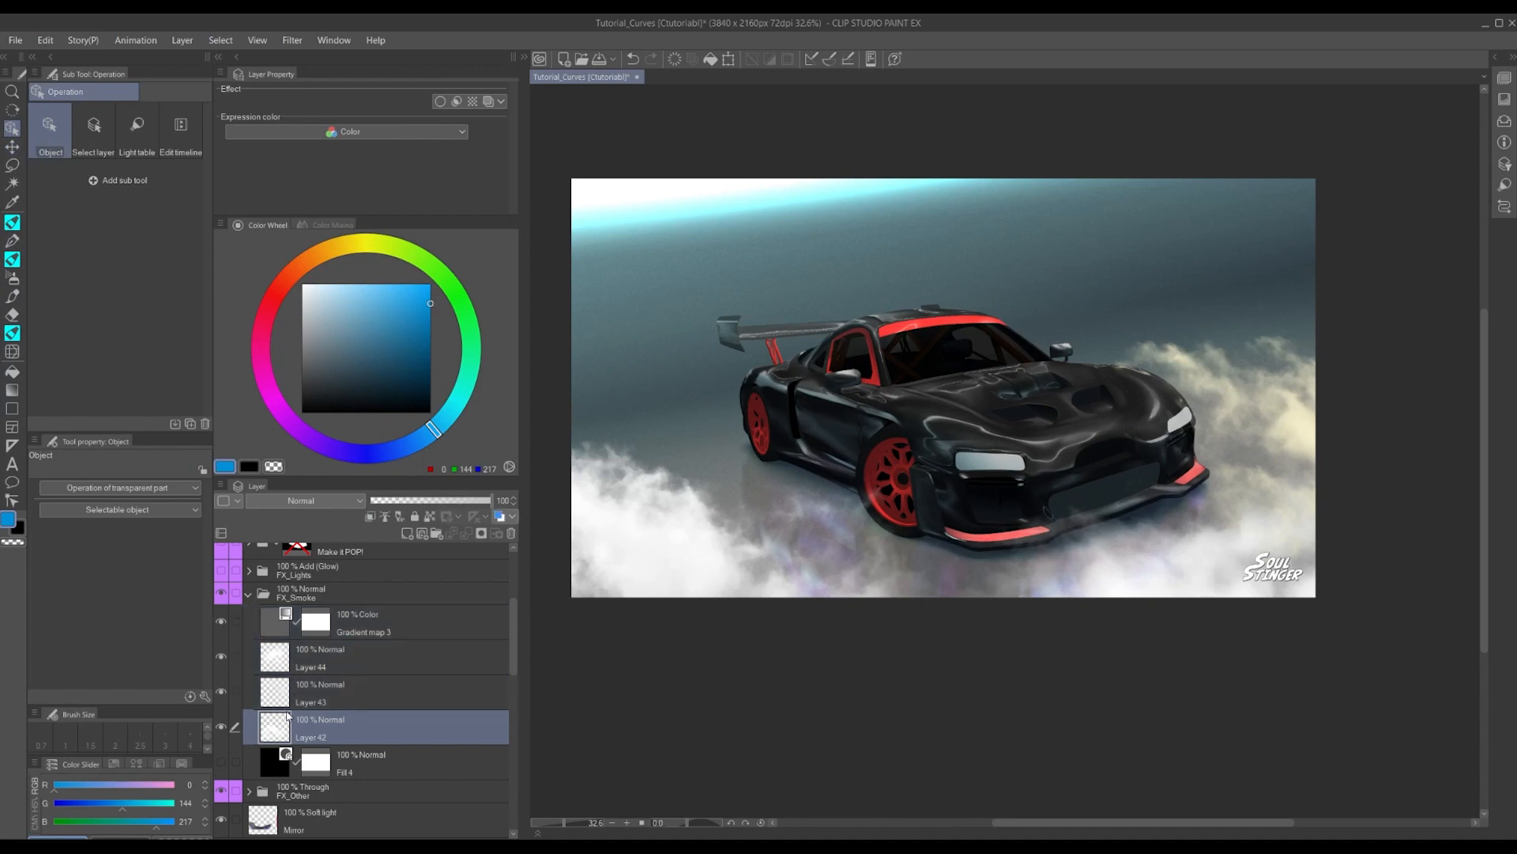
left_click(222, 727)
left_click(222, 727)
scroll(1027, 482, "down", 2)
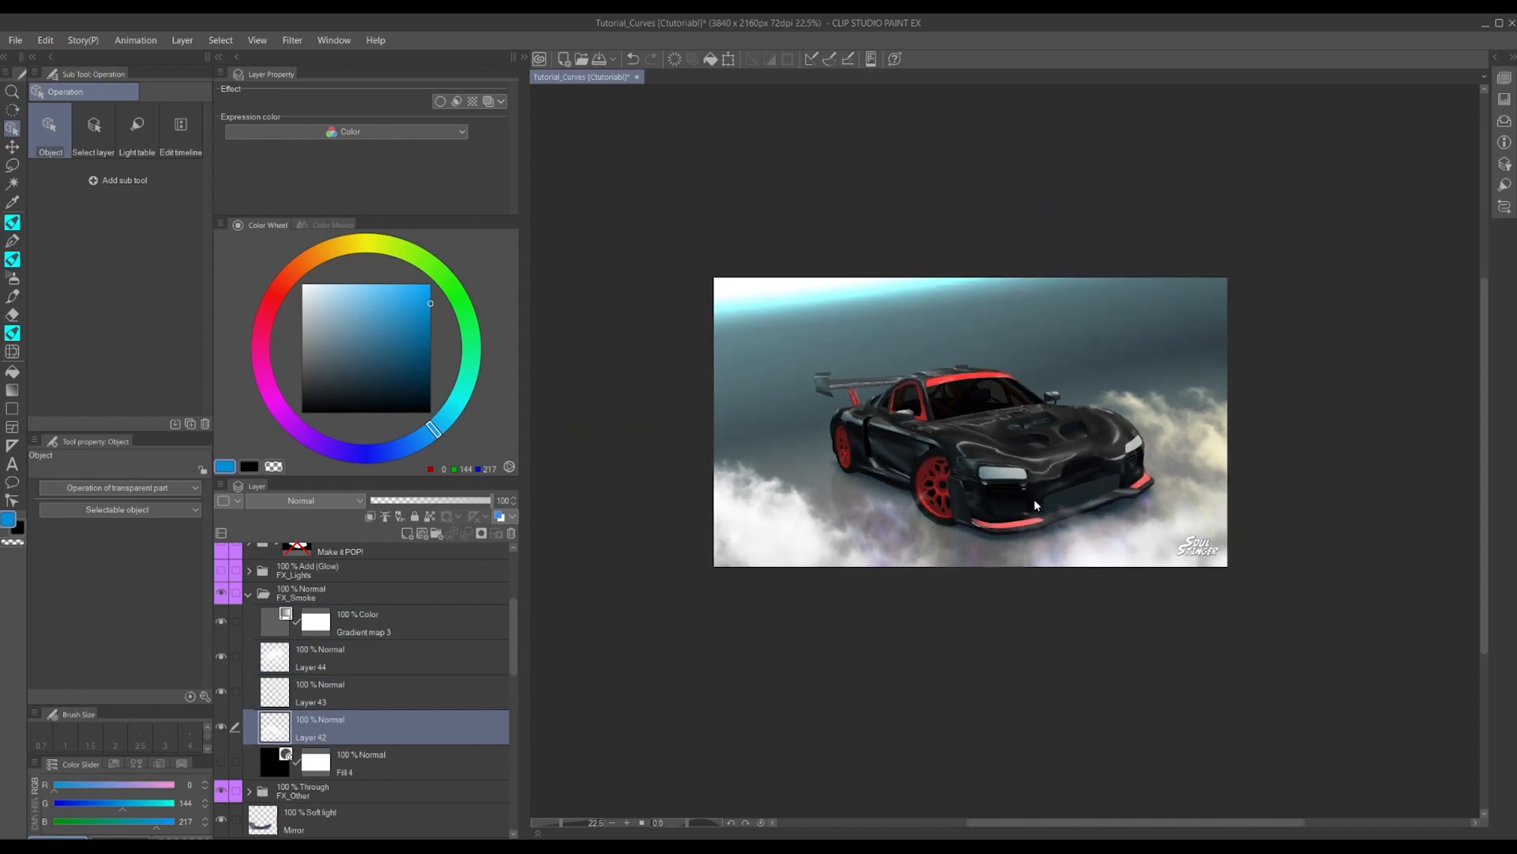
scroll(1118, 530, "up", 2)
scroll(1123, 535, "down", 2)
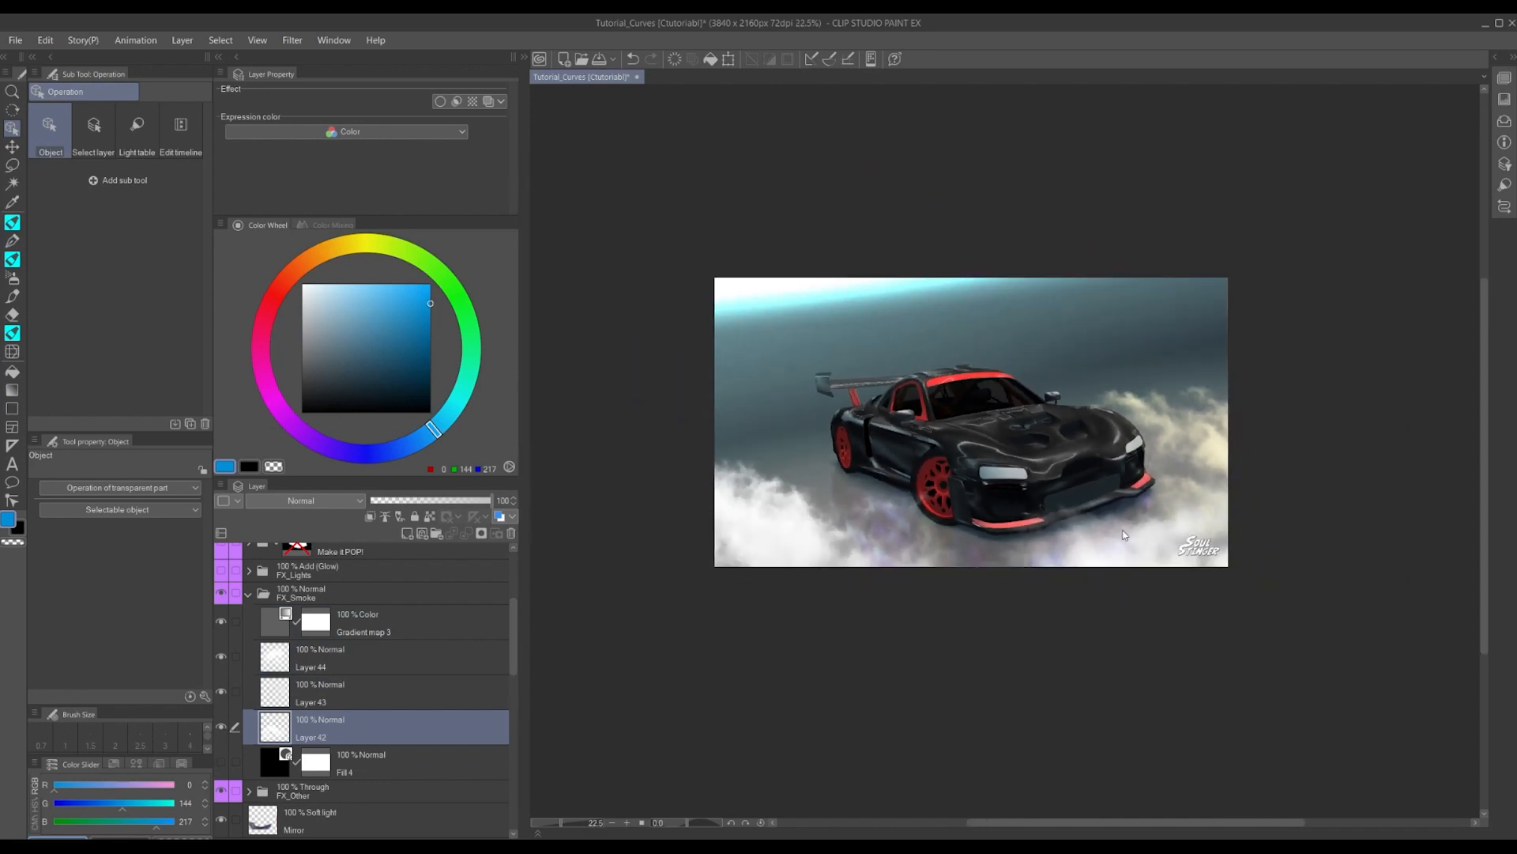
scroll(1123, 535, "up", 1)
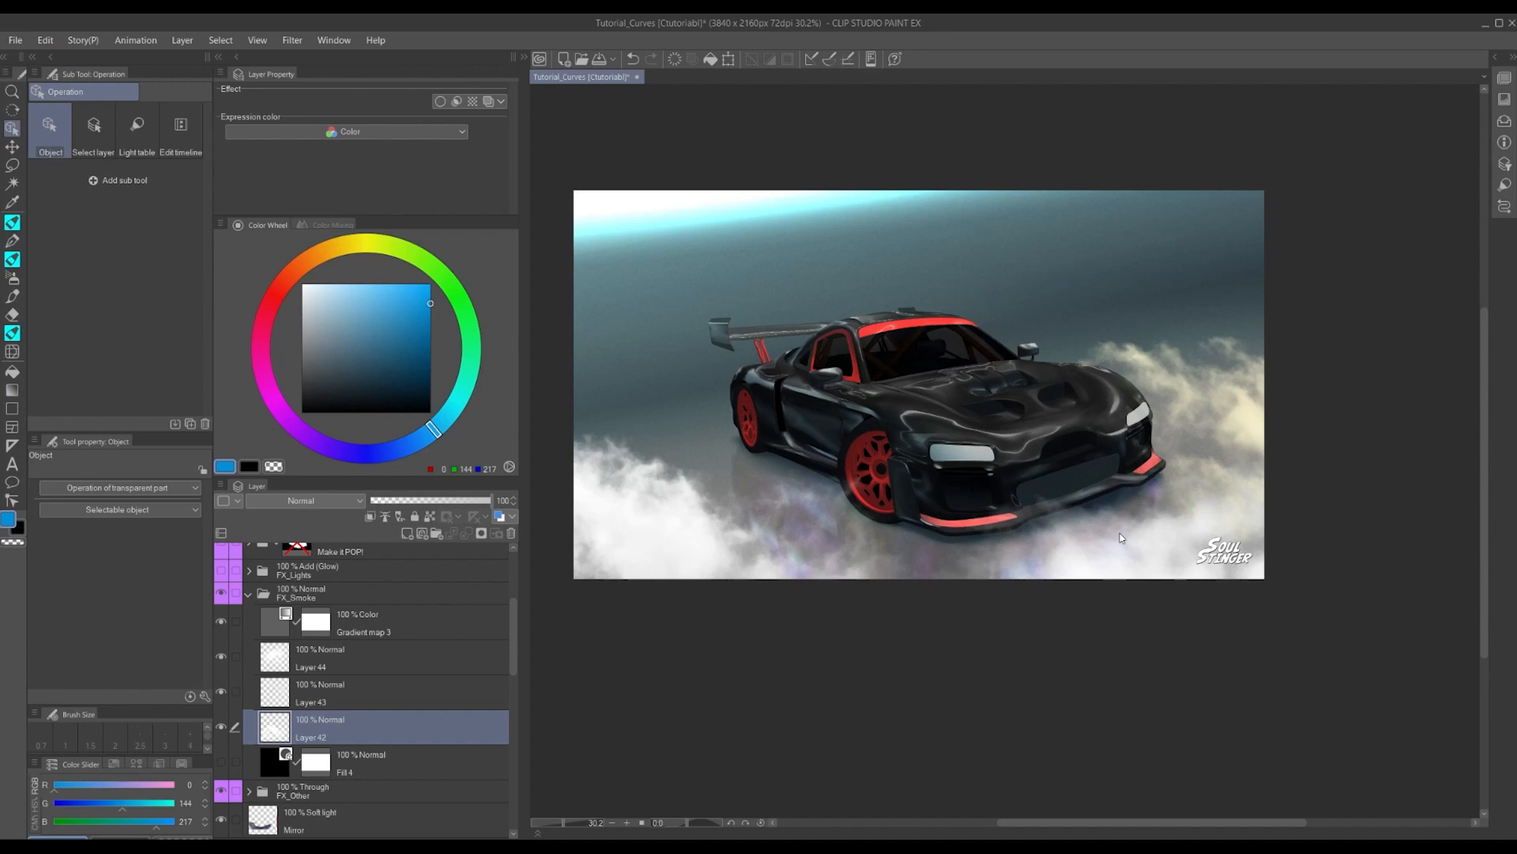
Set the FX_Smoke folder's blending mode back to Lighten and hide the Gradient map 3 layer
left_click(330, 595)
left_click(318, 500)
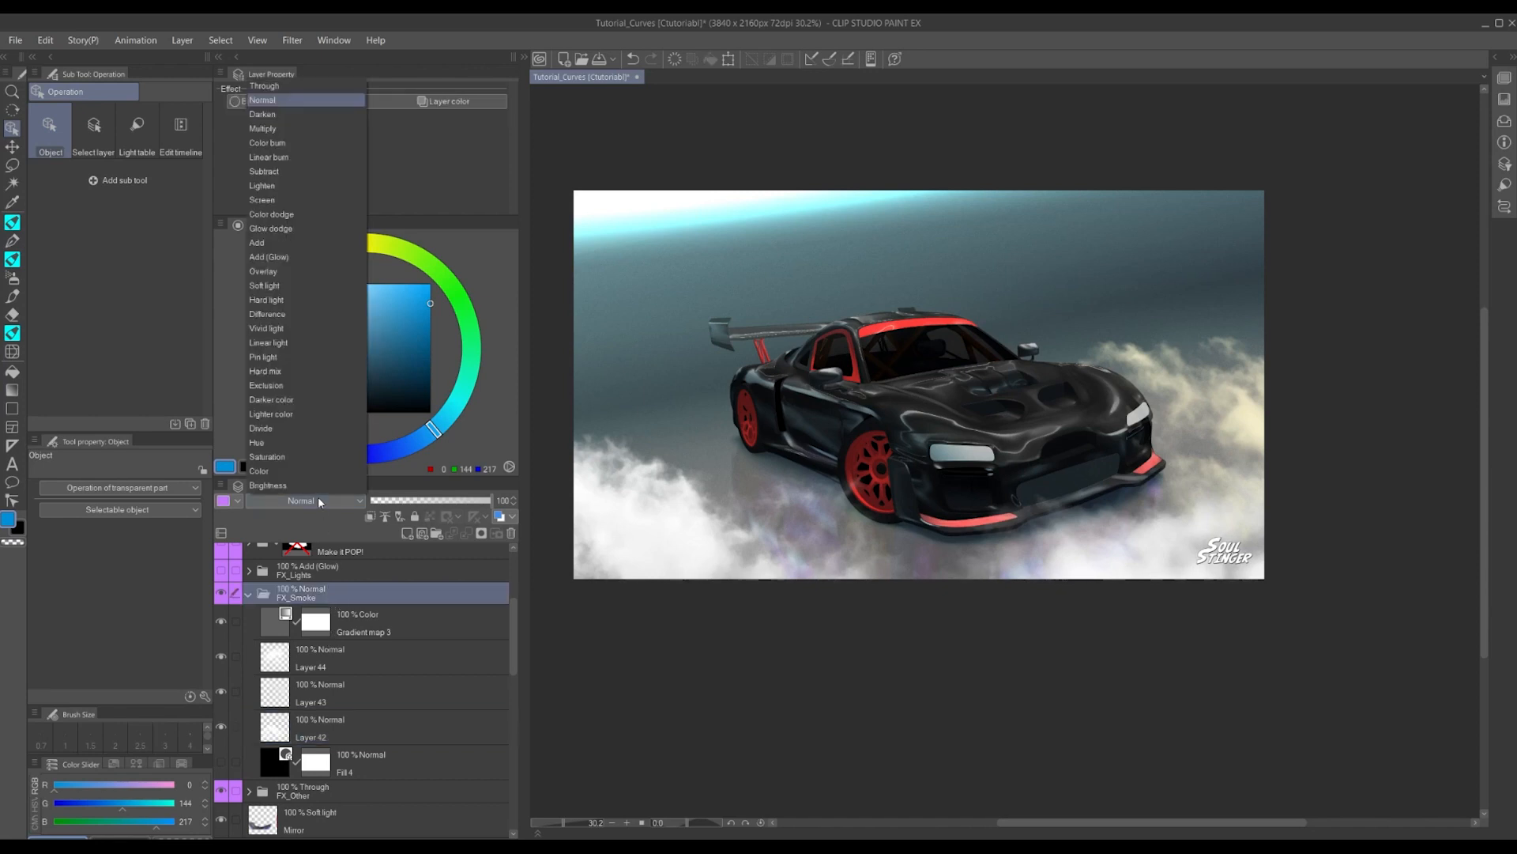
left_click(276, 246)
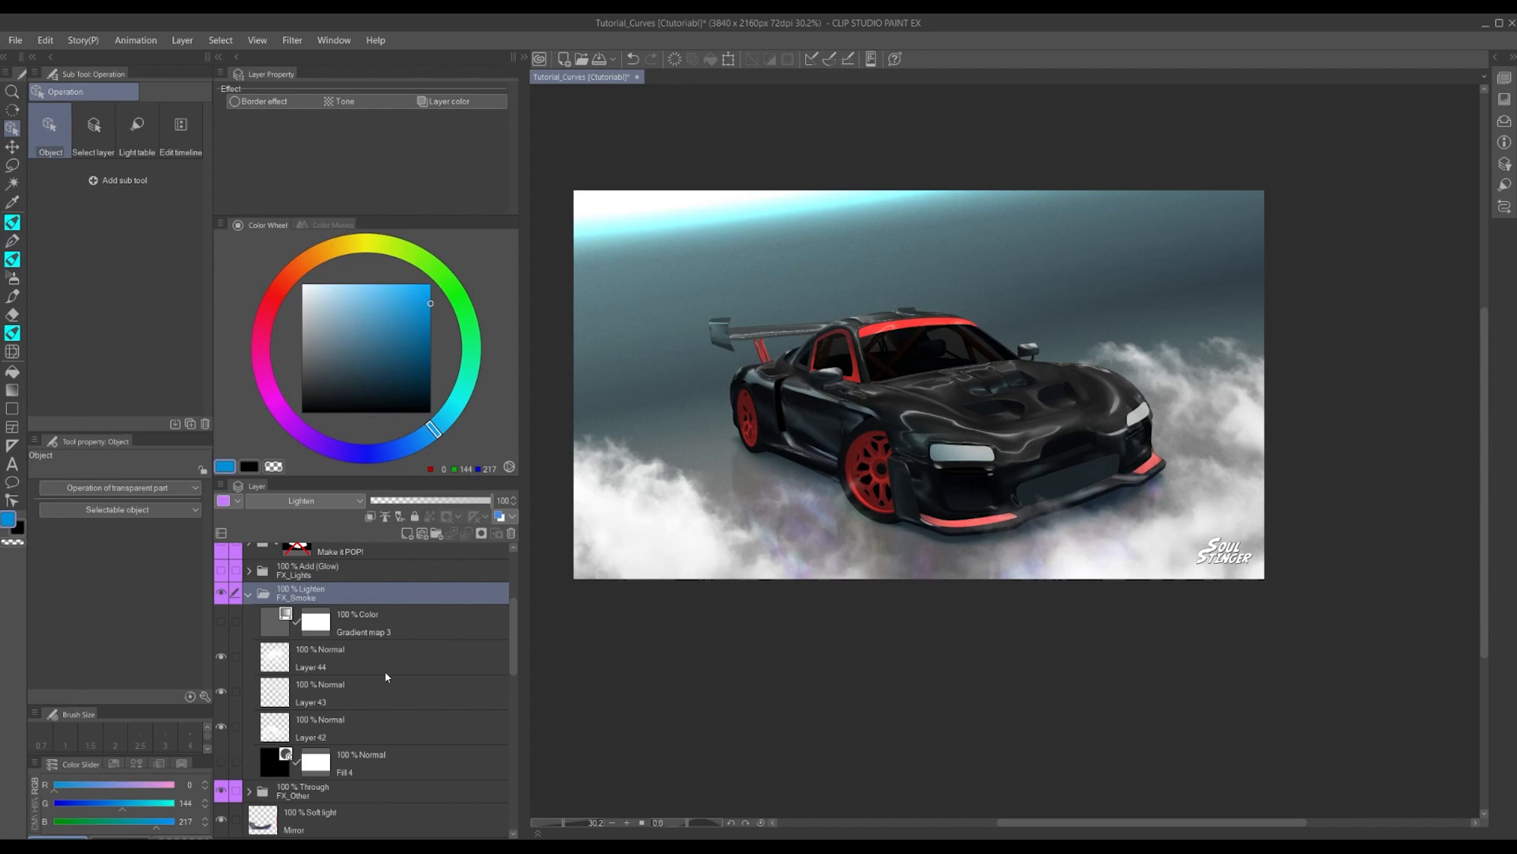
Compare what each cloud layer in FX_Smoke contributes, hide Layer 43 and Layer 44, and select Layer 42
left_click(307, 671)
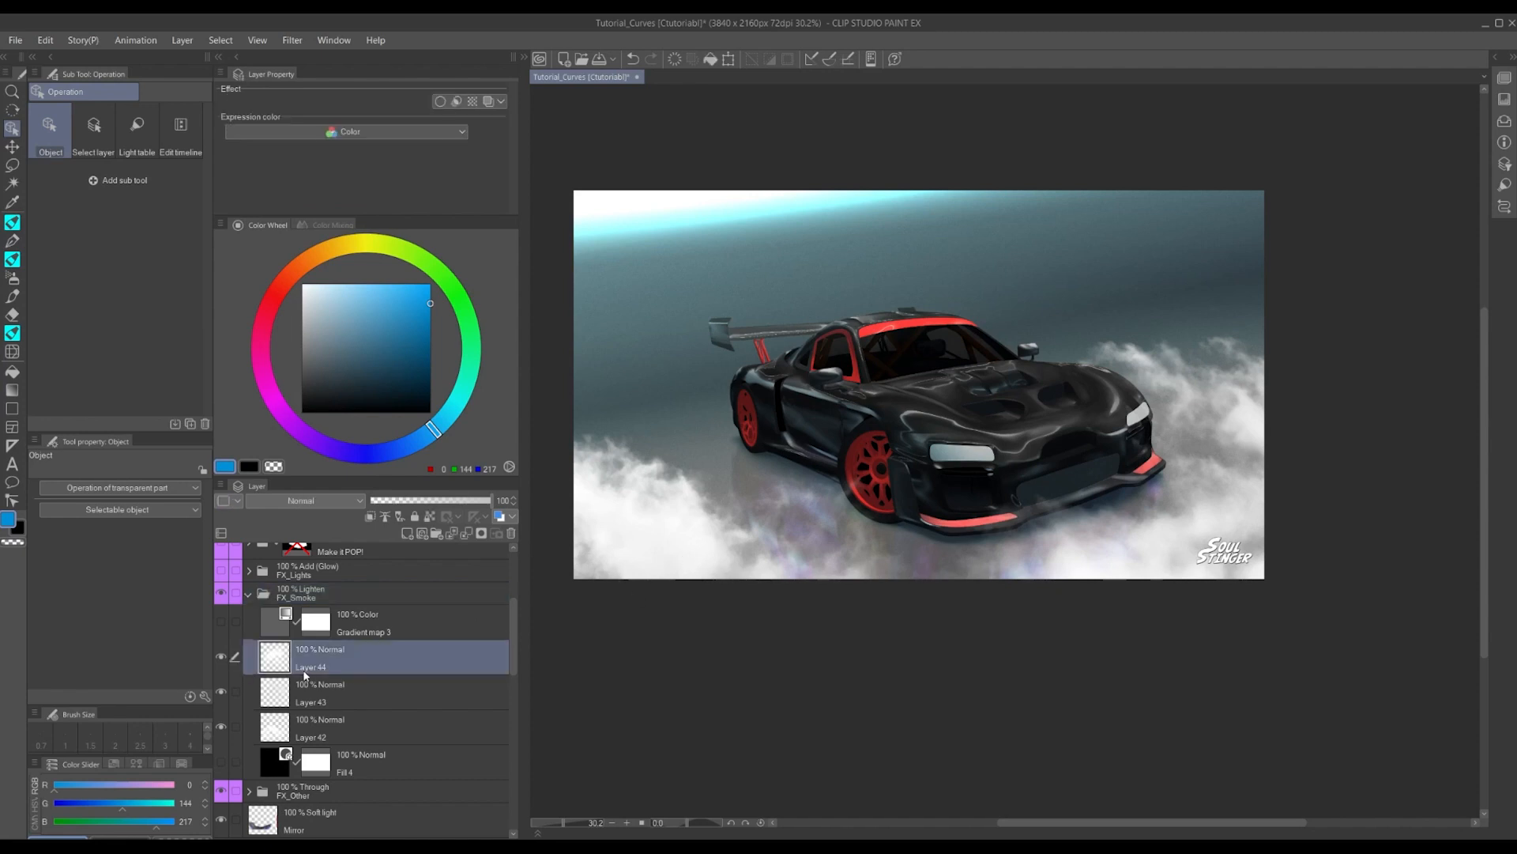
left_click(220, 655)
left_click(220, 655)
left_click(226, 724)
left_click(226, 724)
left_click(221, 689)
left_click(221, 654)
left_click(316, 727)
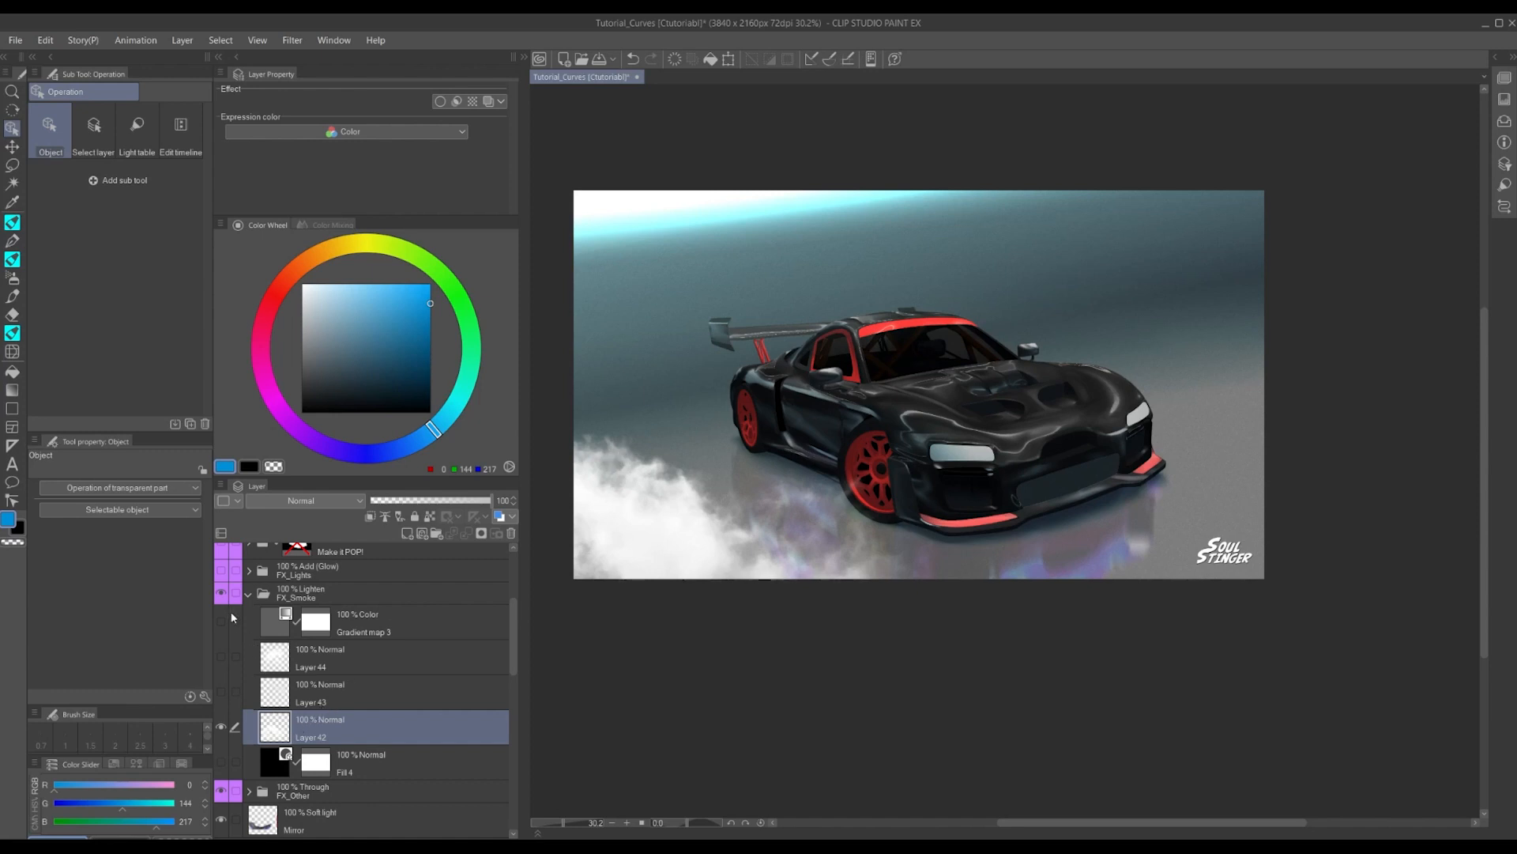
Show Gradient map 3, review its gradient settings and Color blending mode, and compare the smoke with and without it
left_click(274, 620)
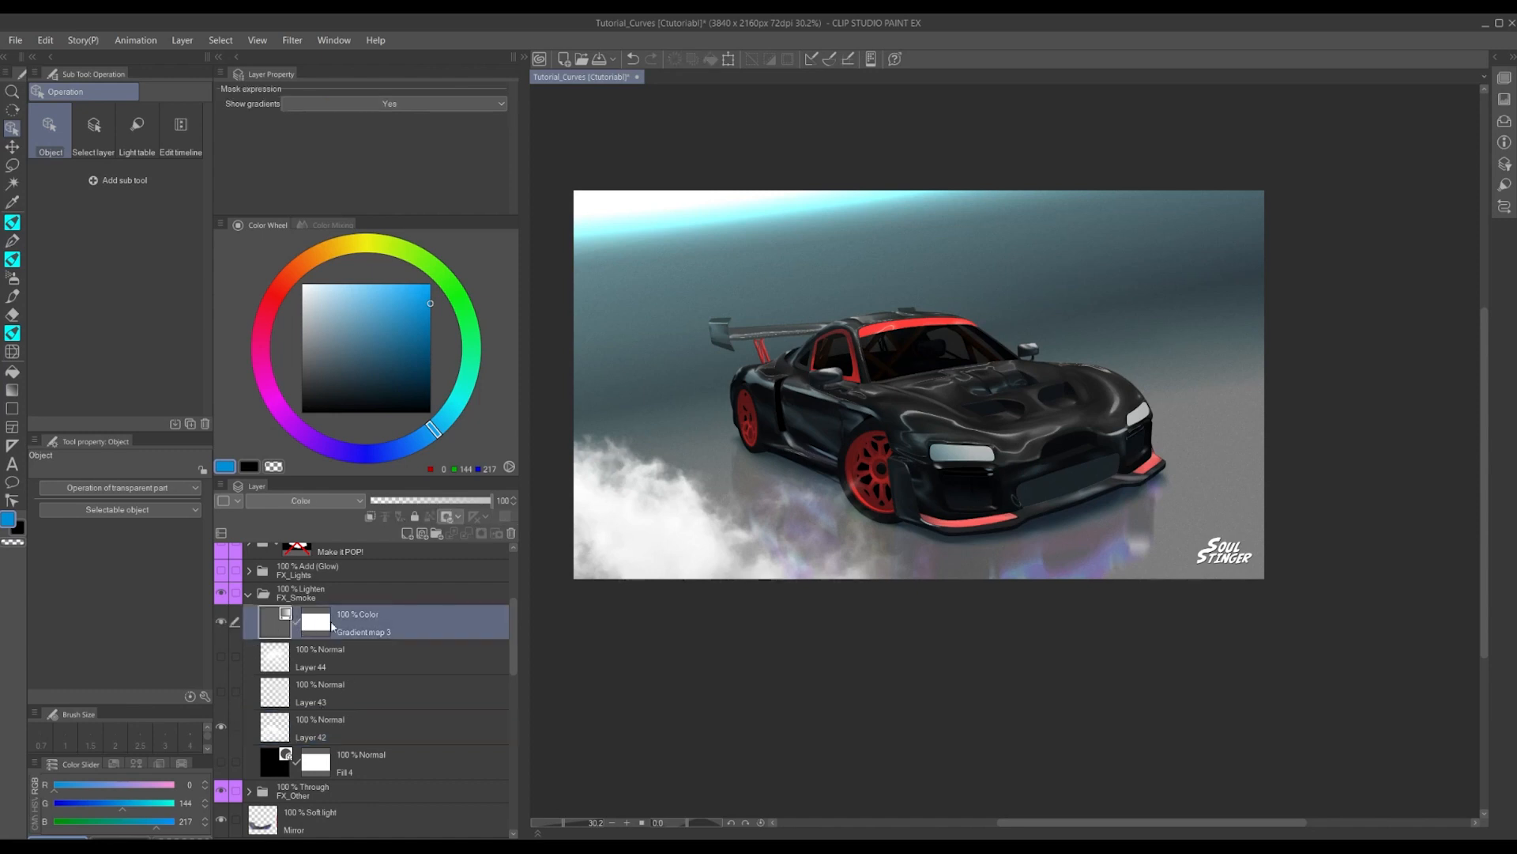
double_click(281, 628)
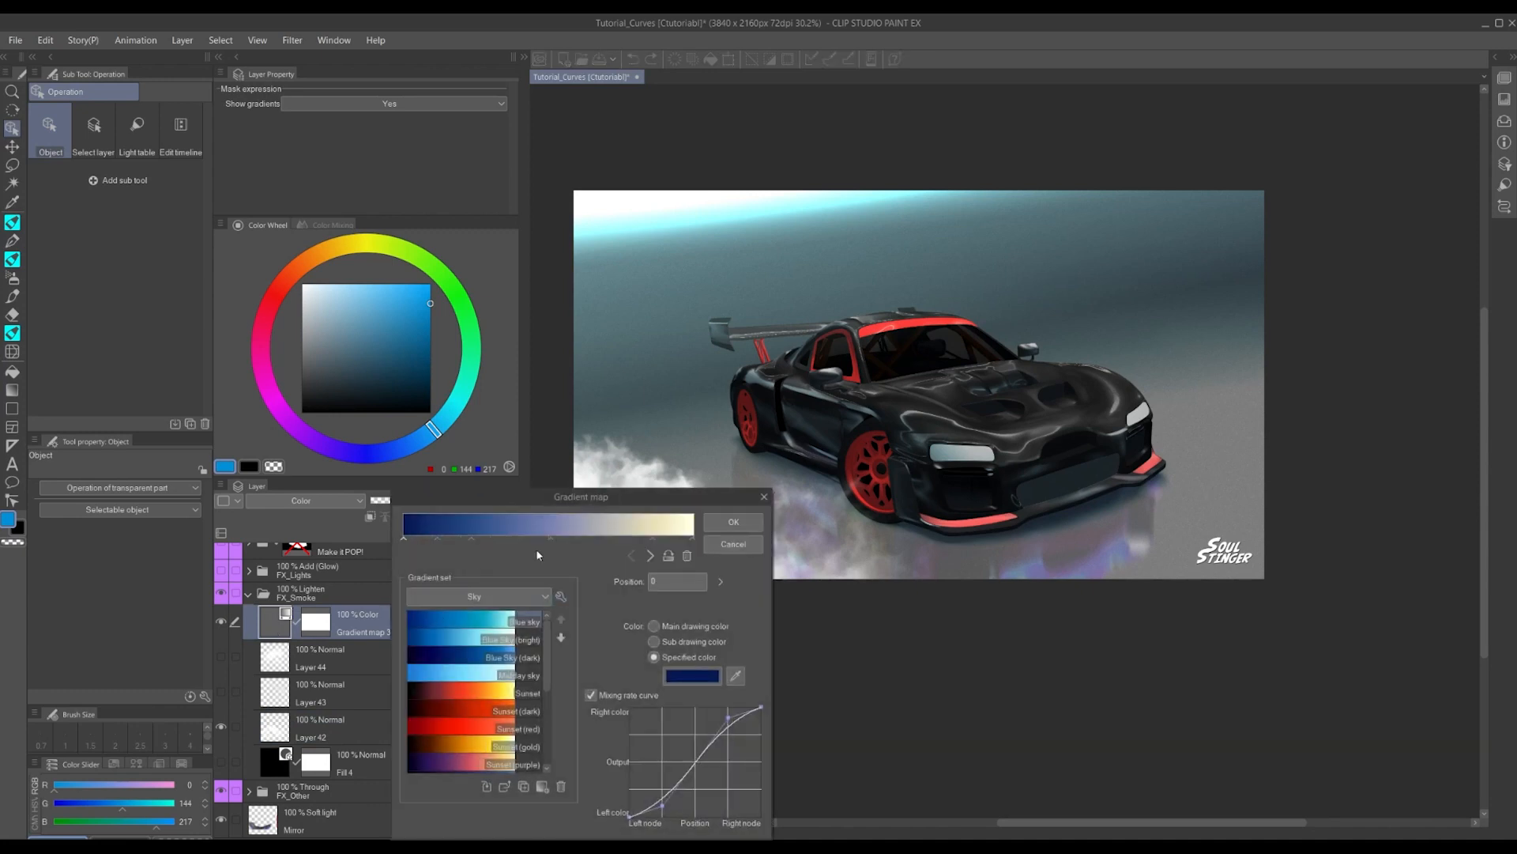
left_click(733, 544)
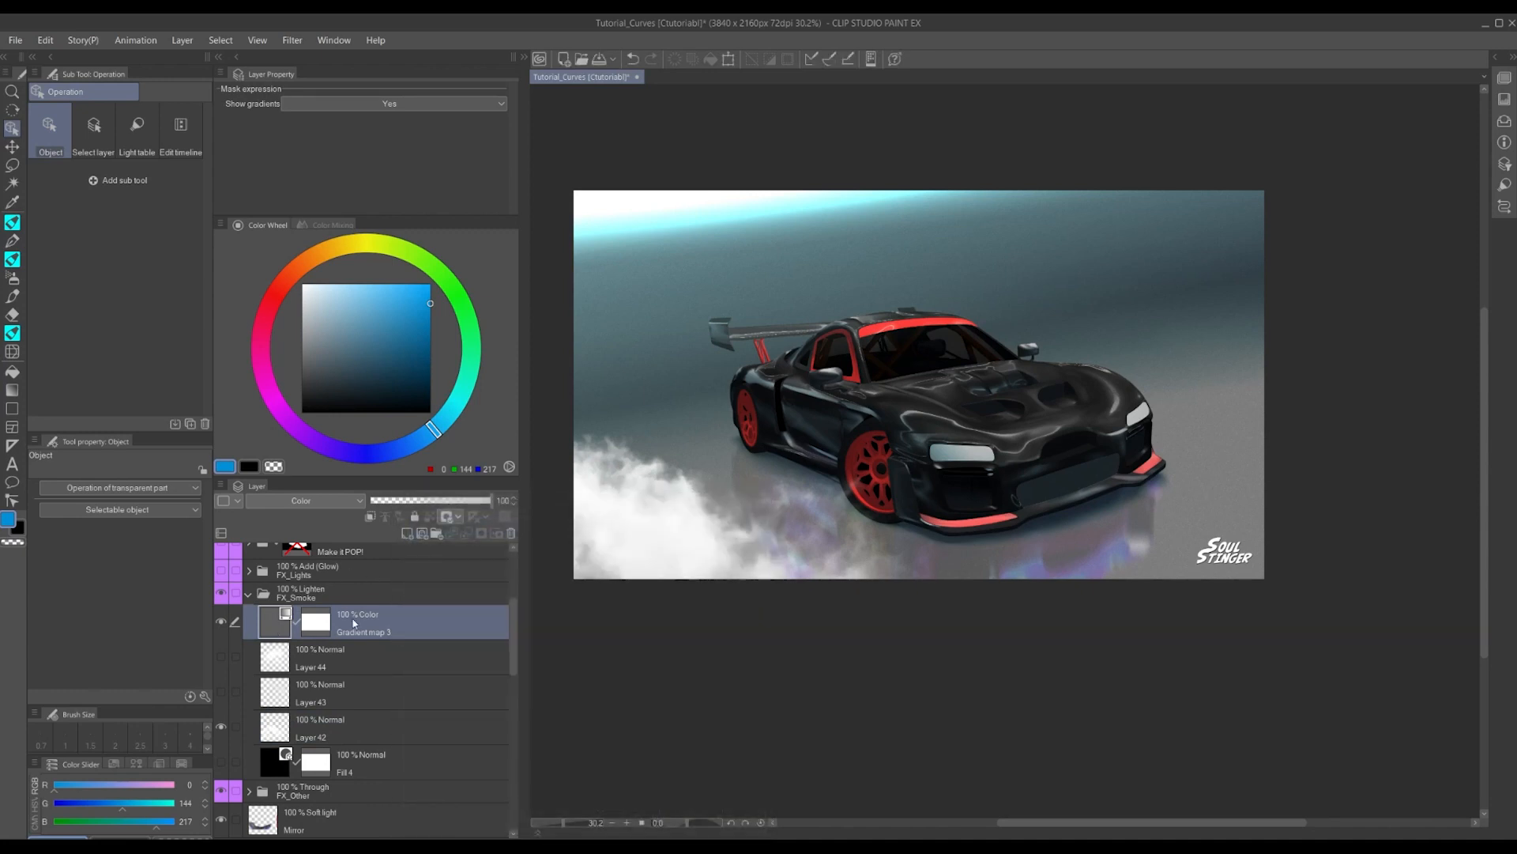
left_click(319, 505)
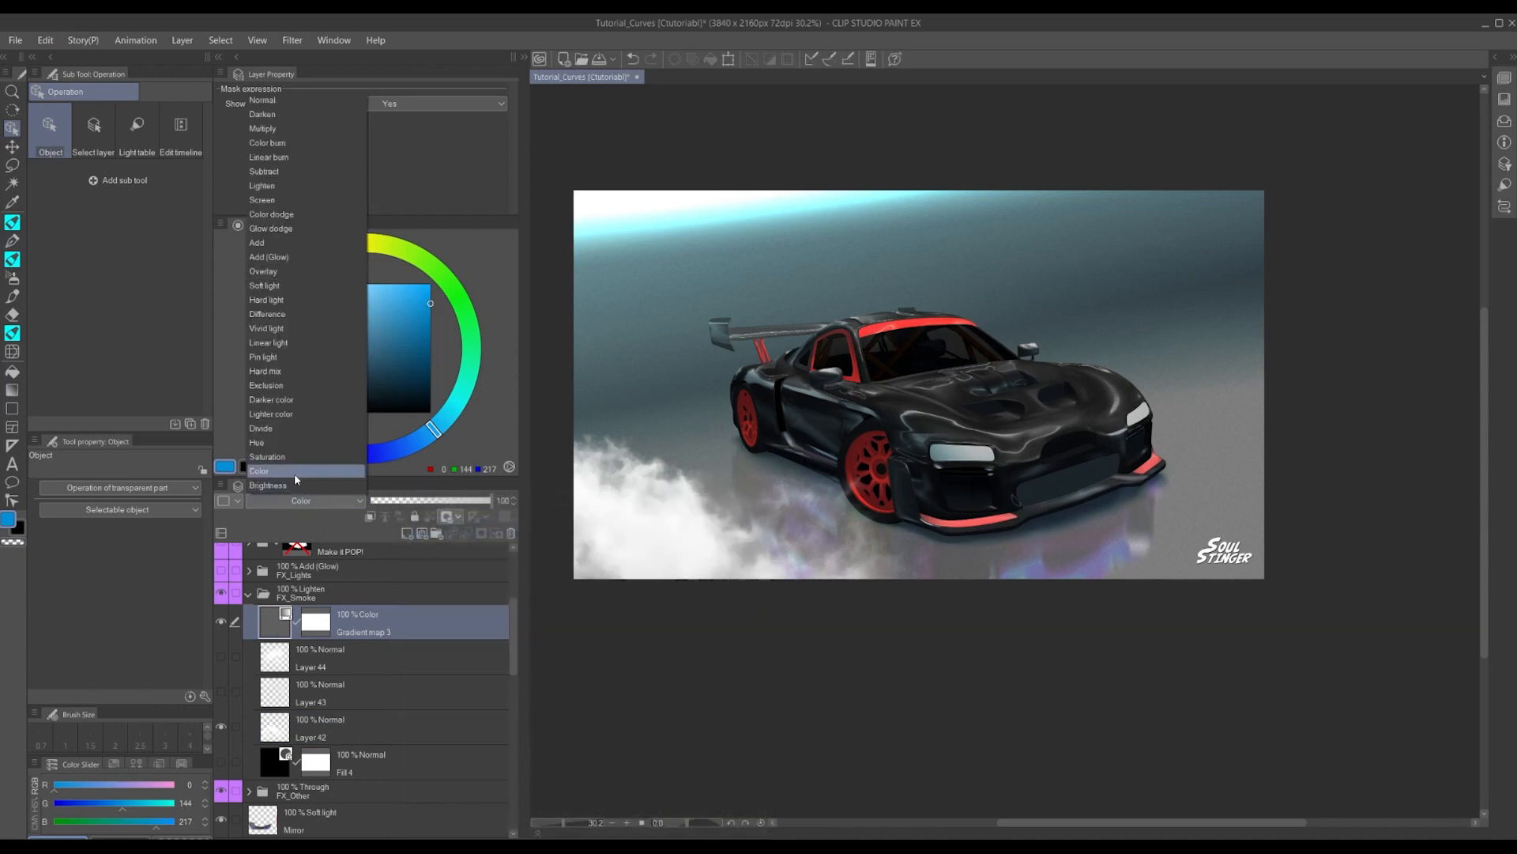
left_click(360, 622)
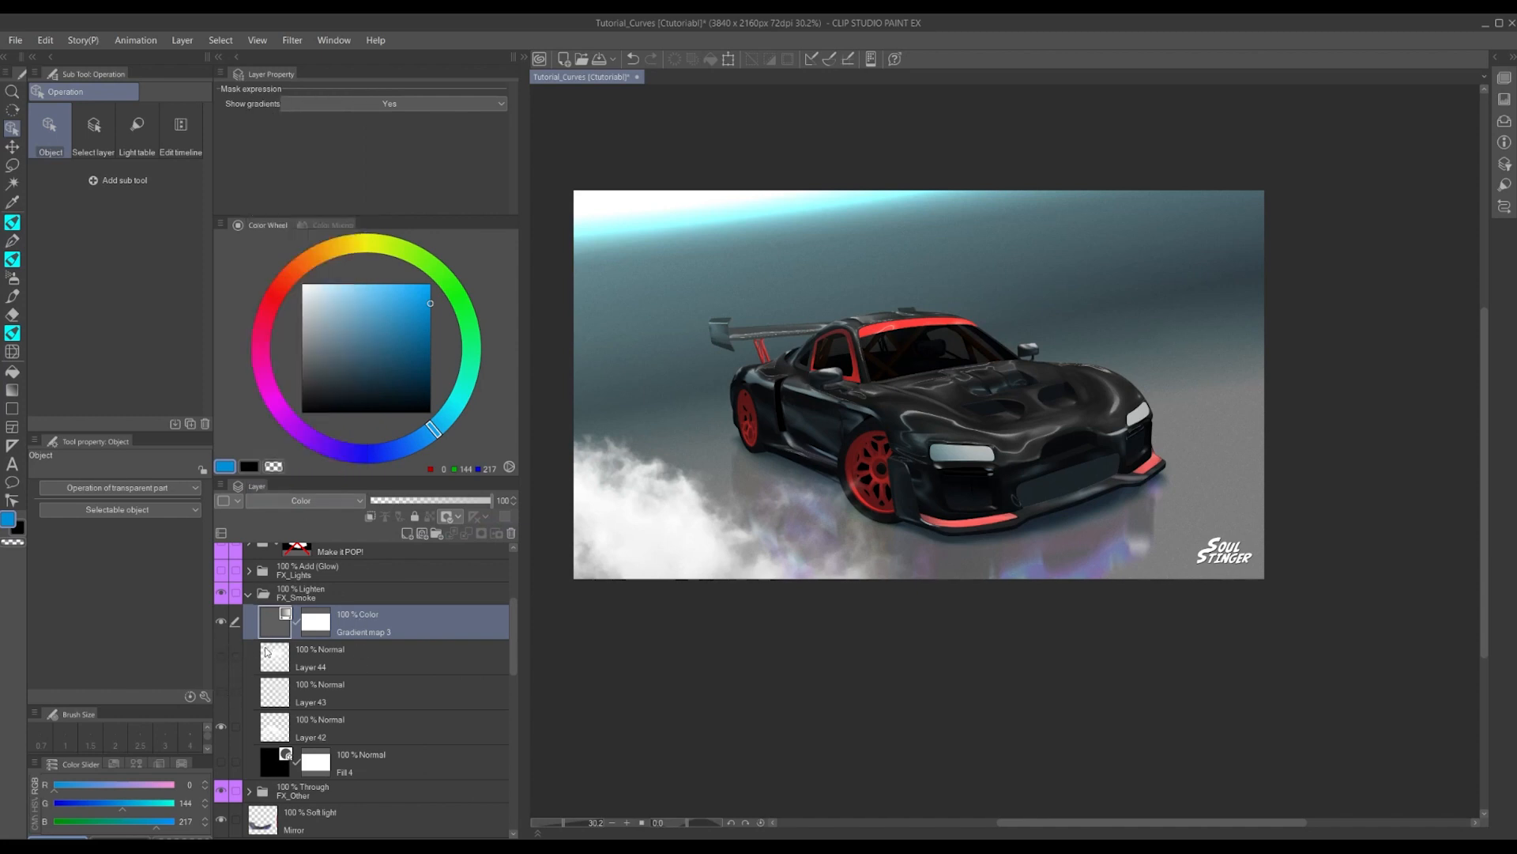
left_click(220, 624)
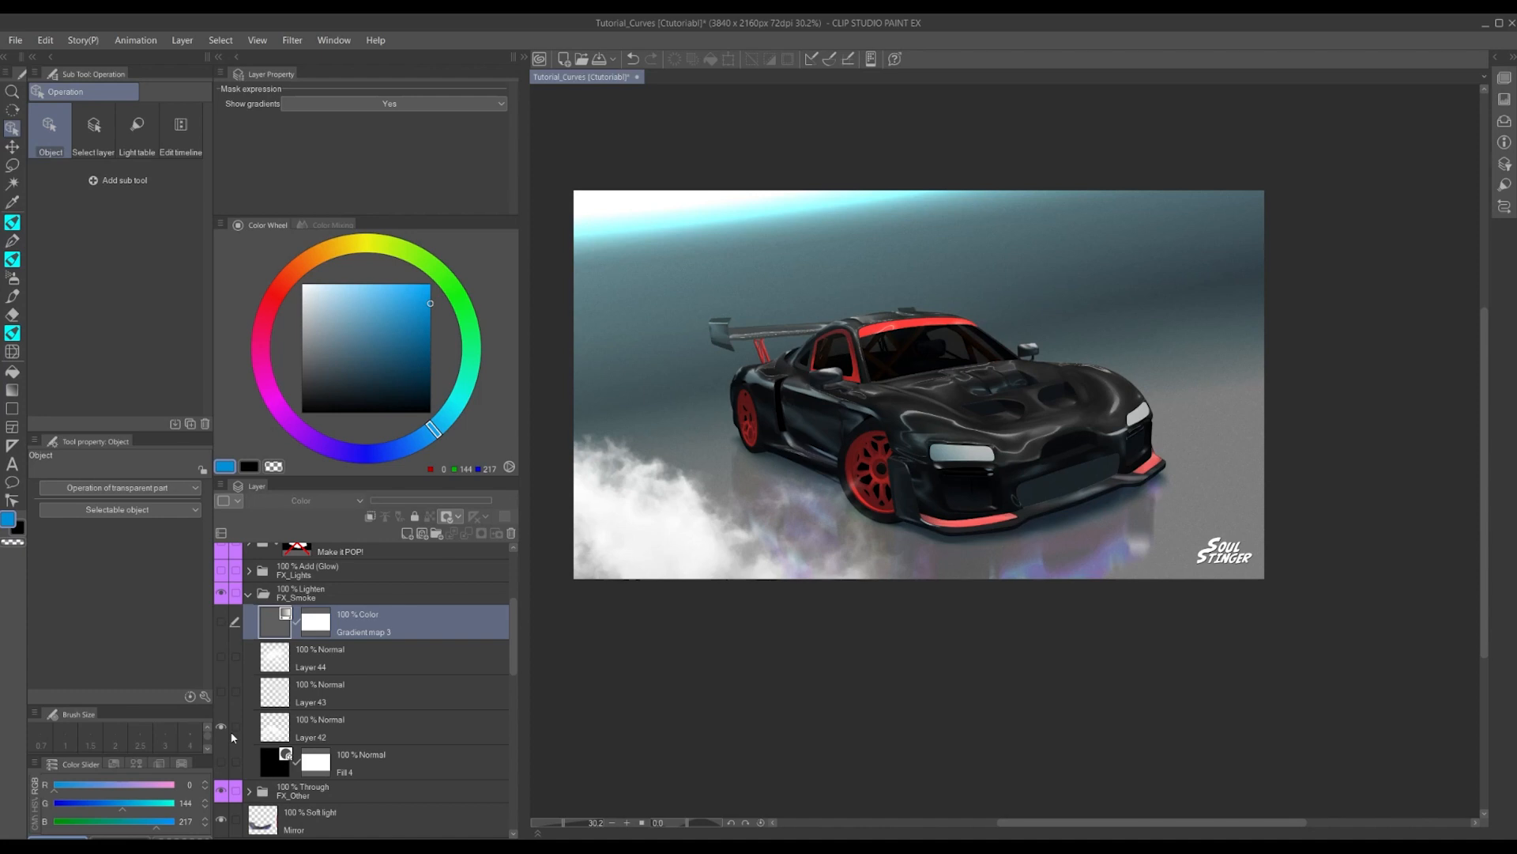
left_click(221, 624)
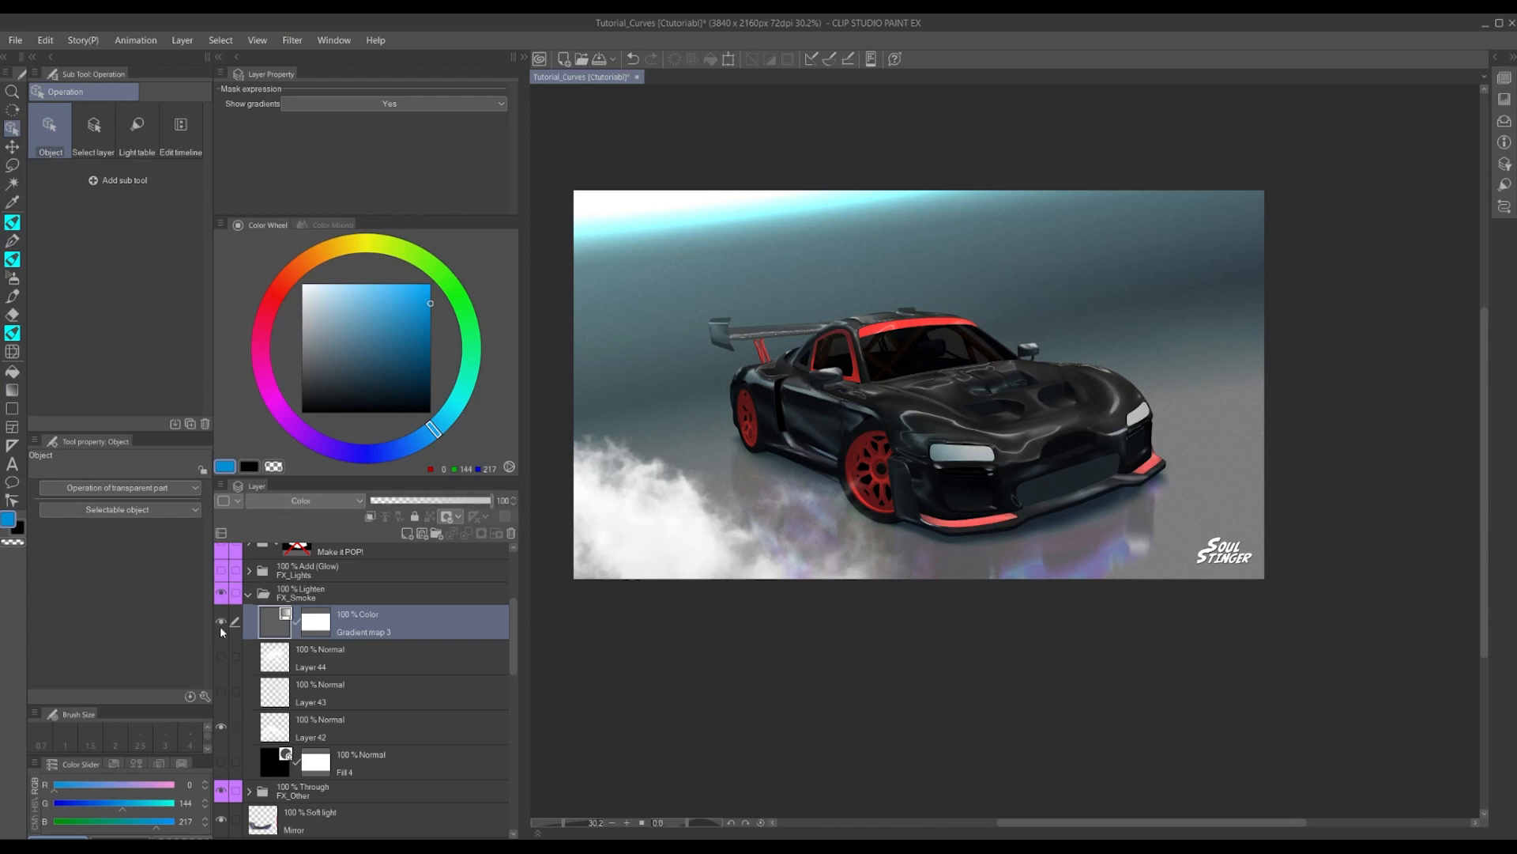
Show the Fill 4 layer beneath the clouds and check its fill color without changing it
left_click(221, 761)
left_click(281, 763)
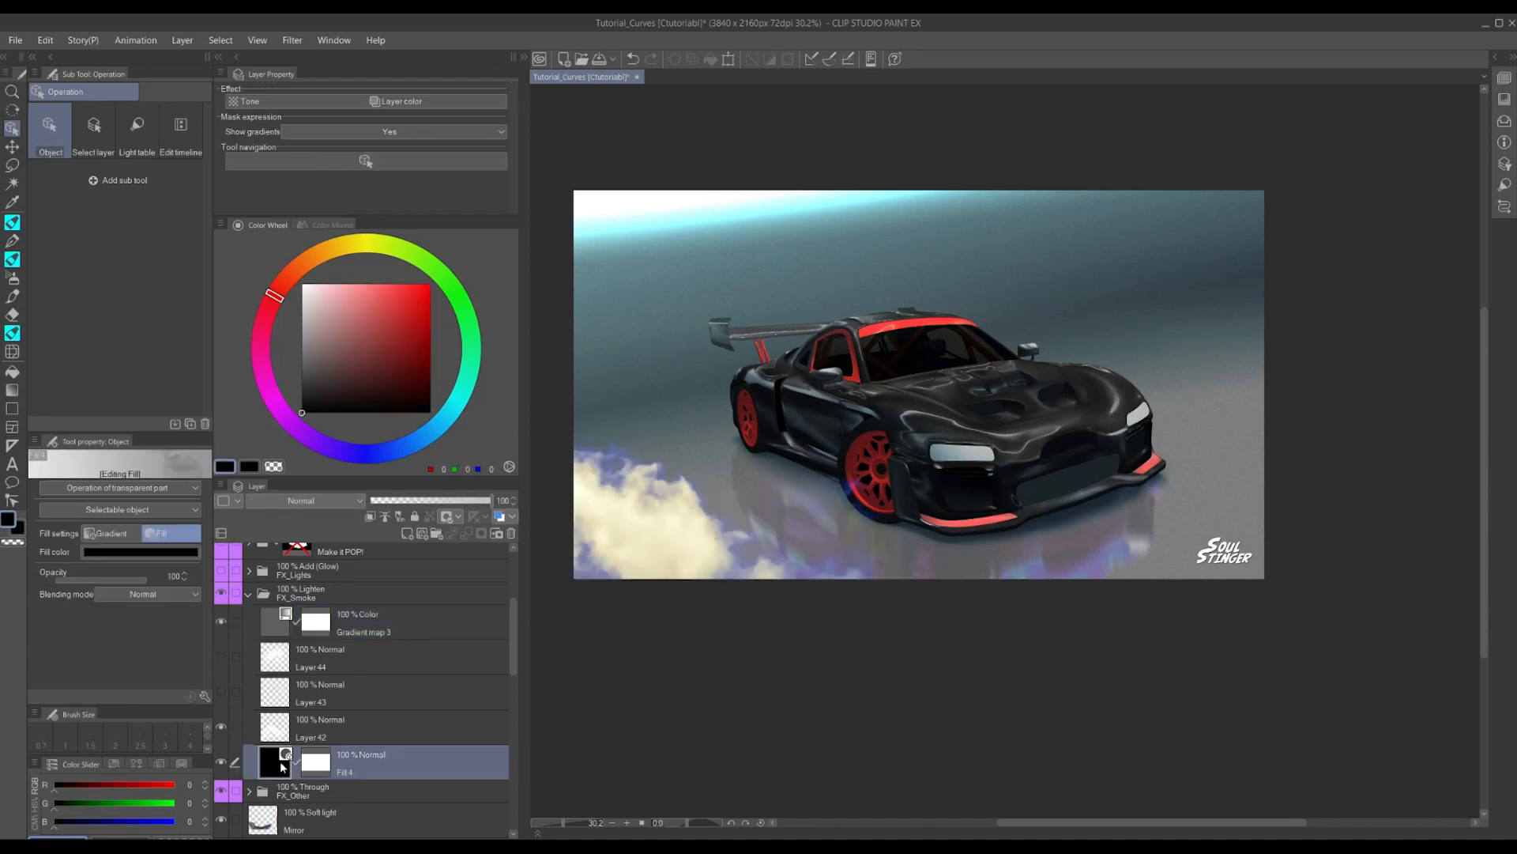
double_click(282, 763)
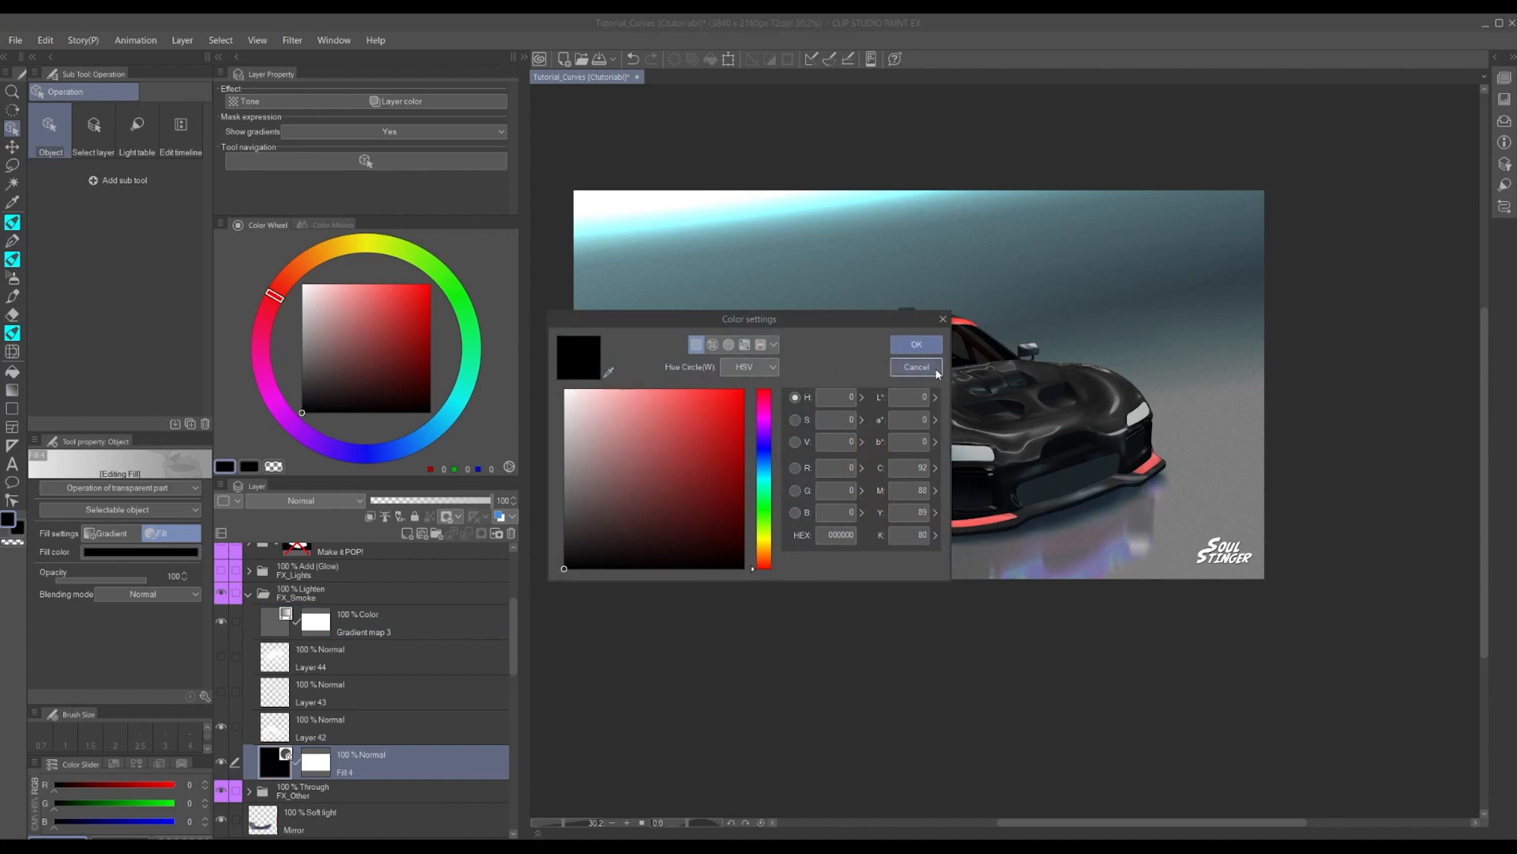
left_click(935, 369)
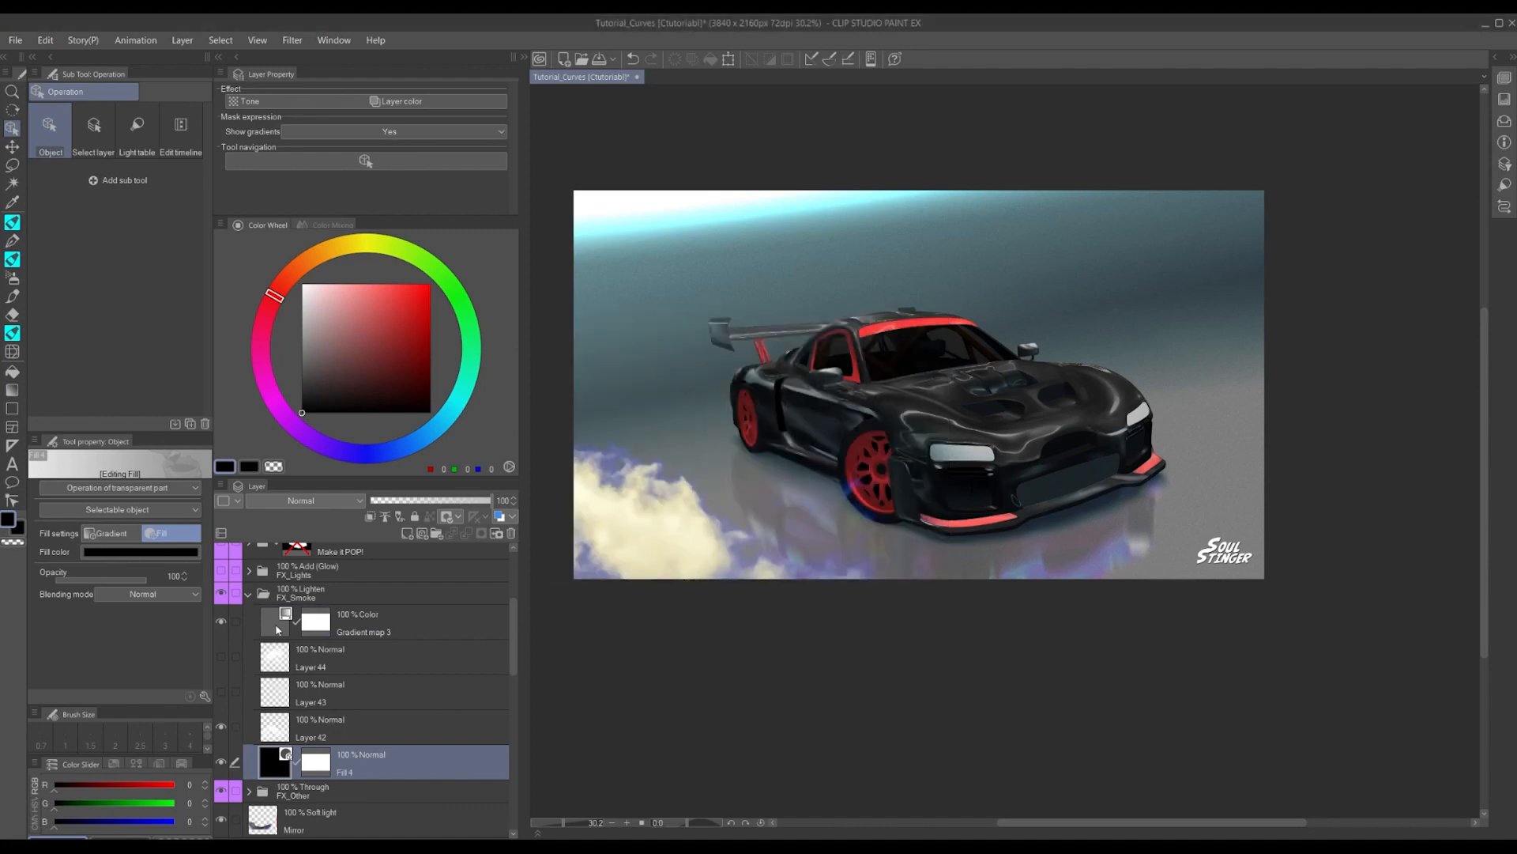
Inspect the gradient of Gradient map 3 again and compare the image with Layer 42 and the gradient map switched off and on
double_click(320, 635)
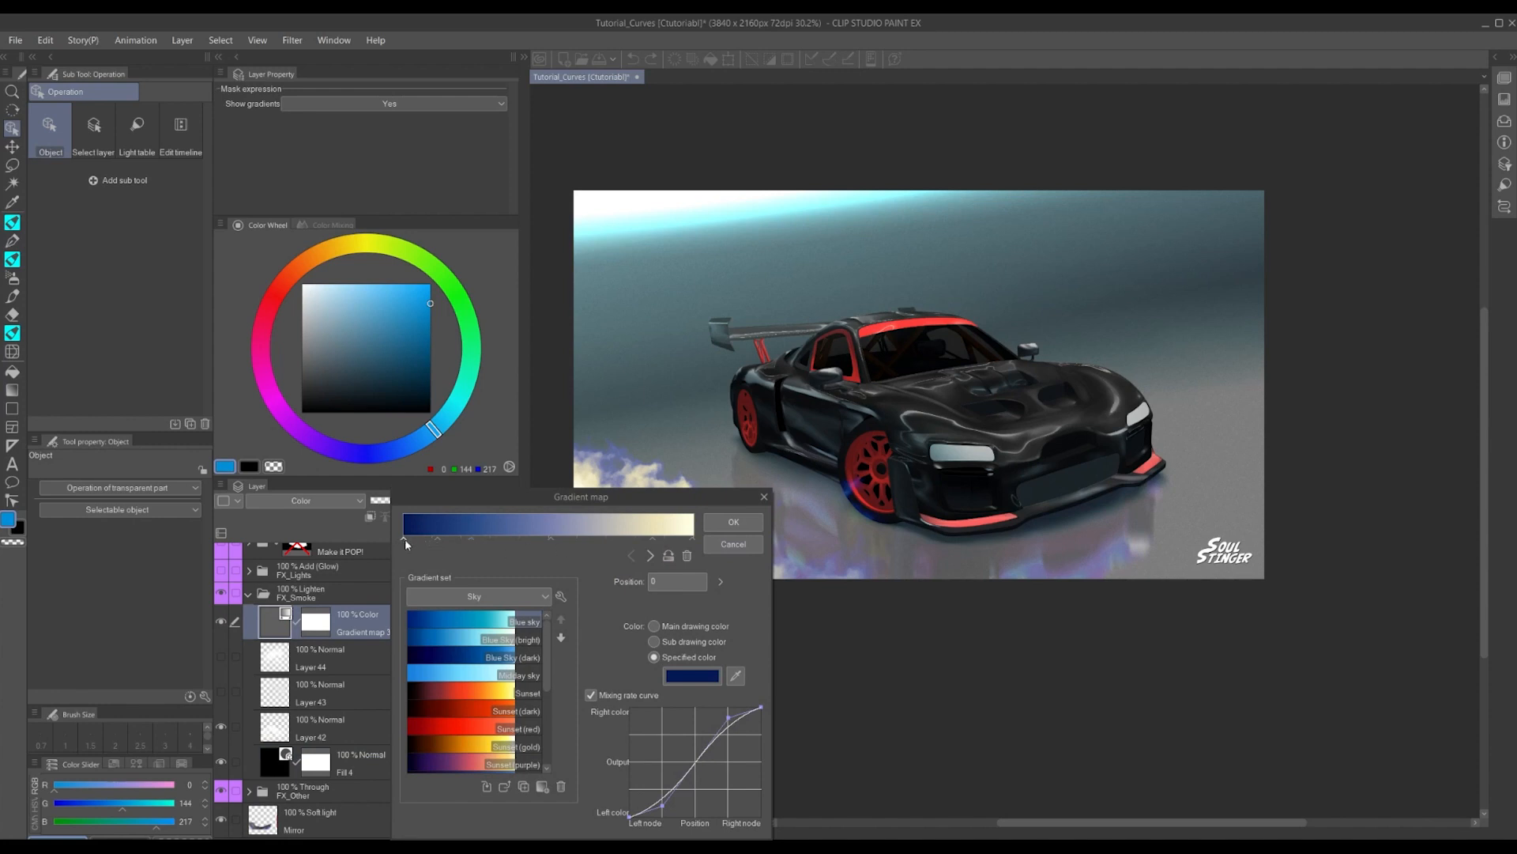
left_click(723, 543)
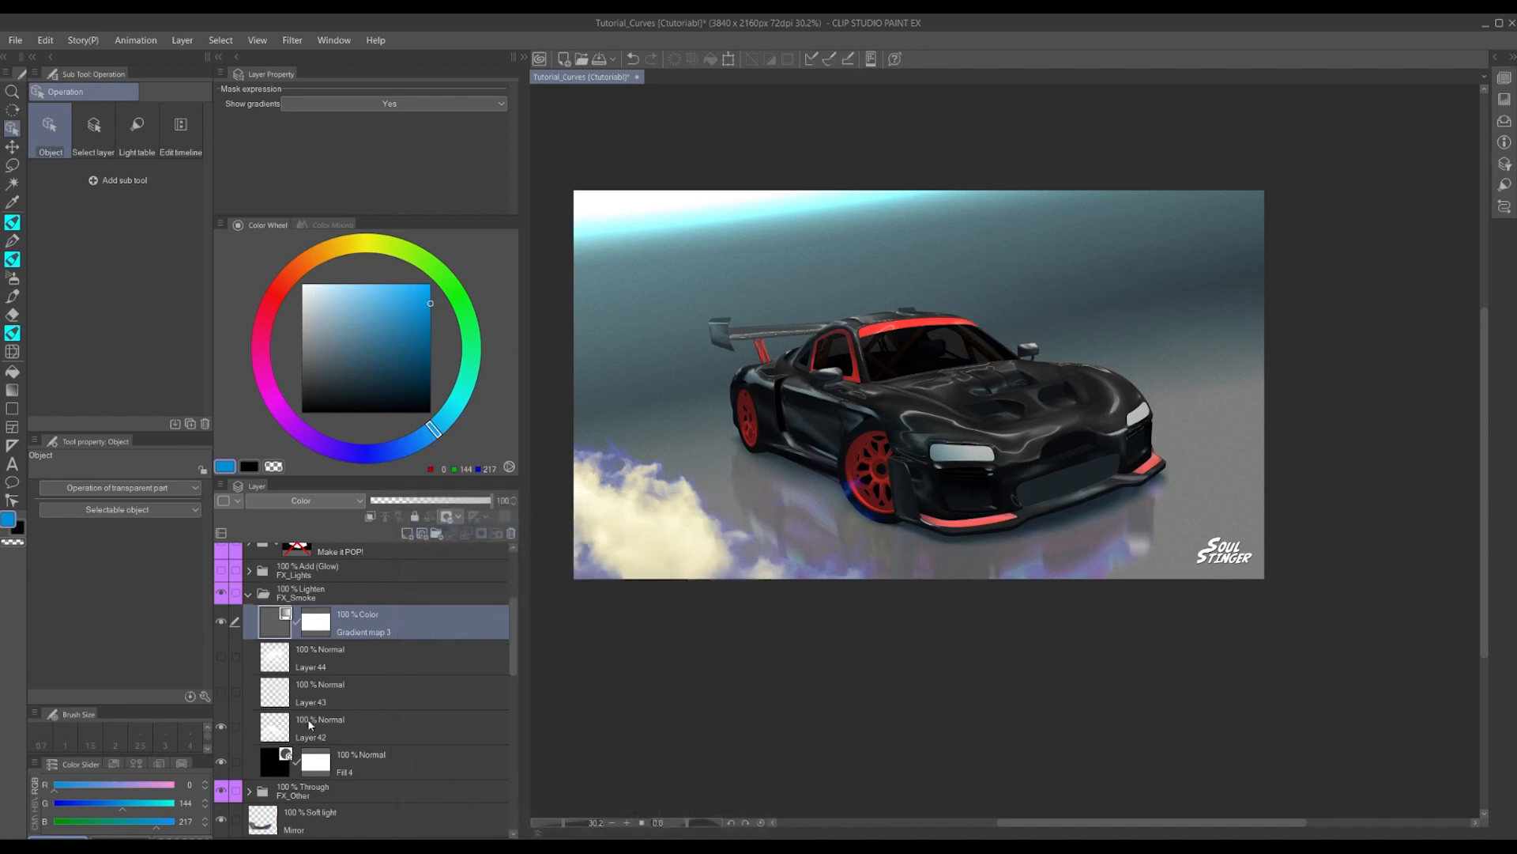
left_click(221, 727)
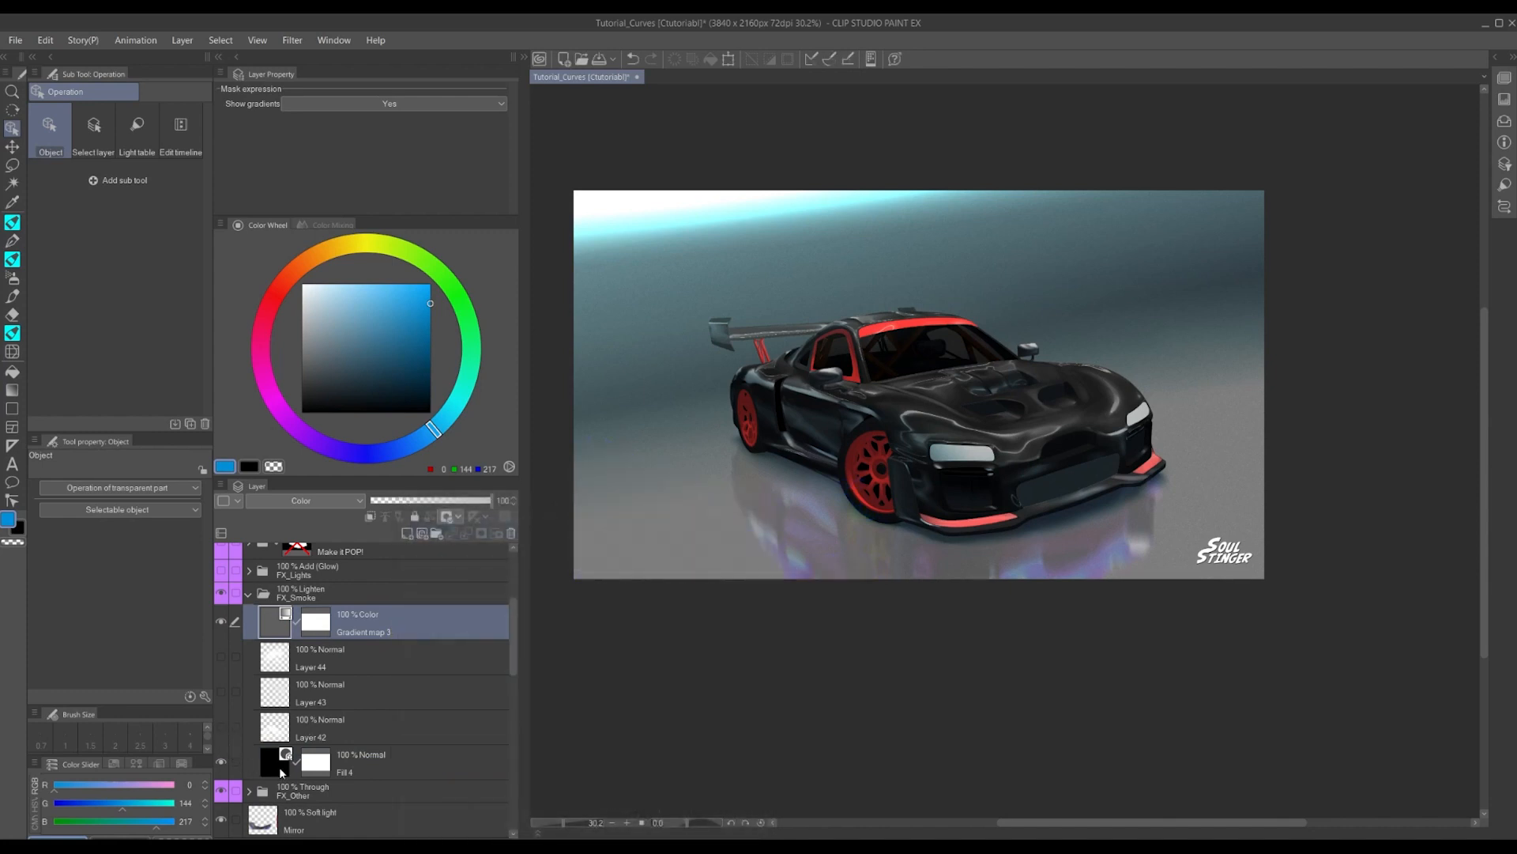
left_click(221, 727)
left_click(276, 732)
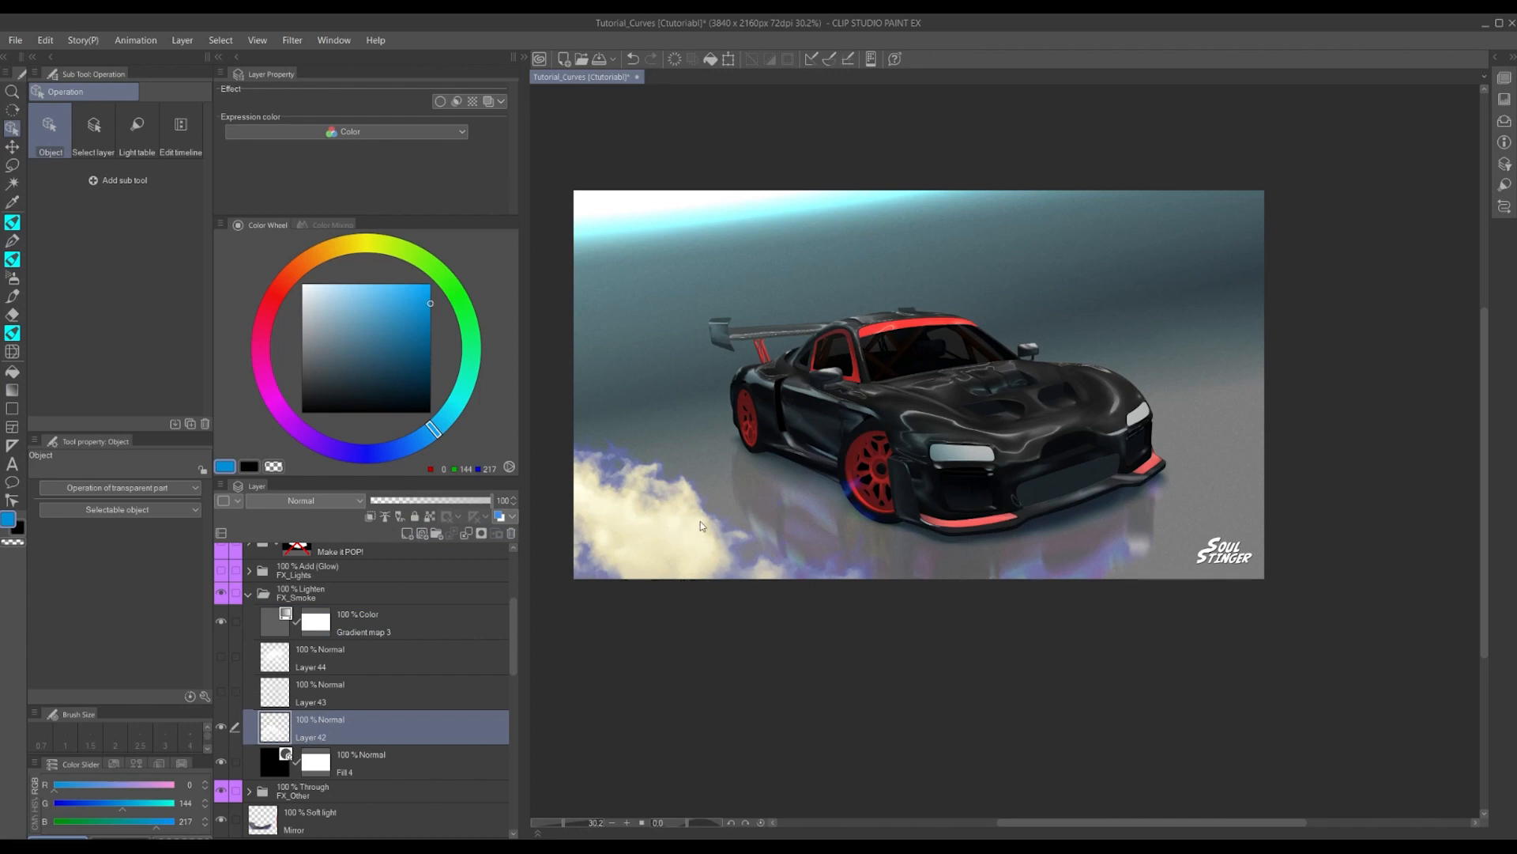
left_click(294, 628)
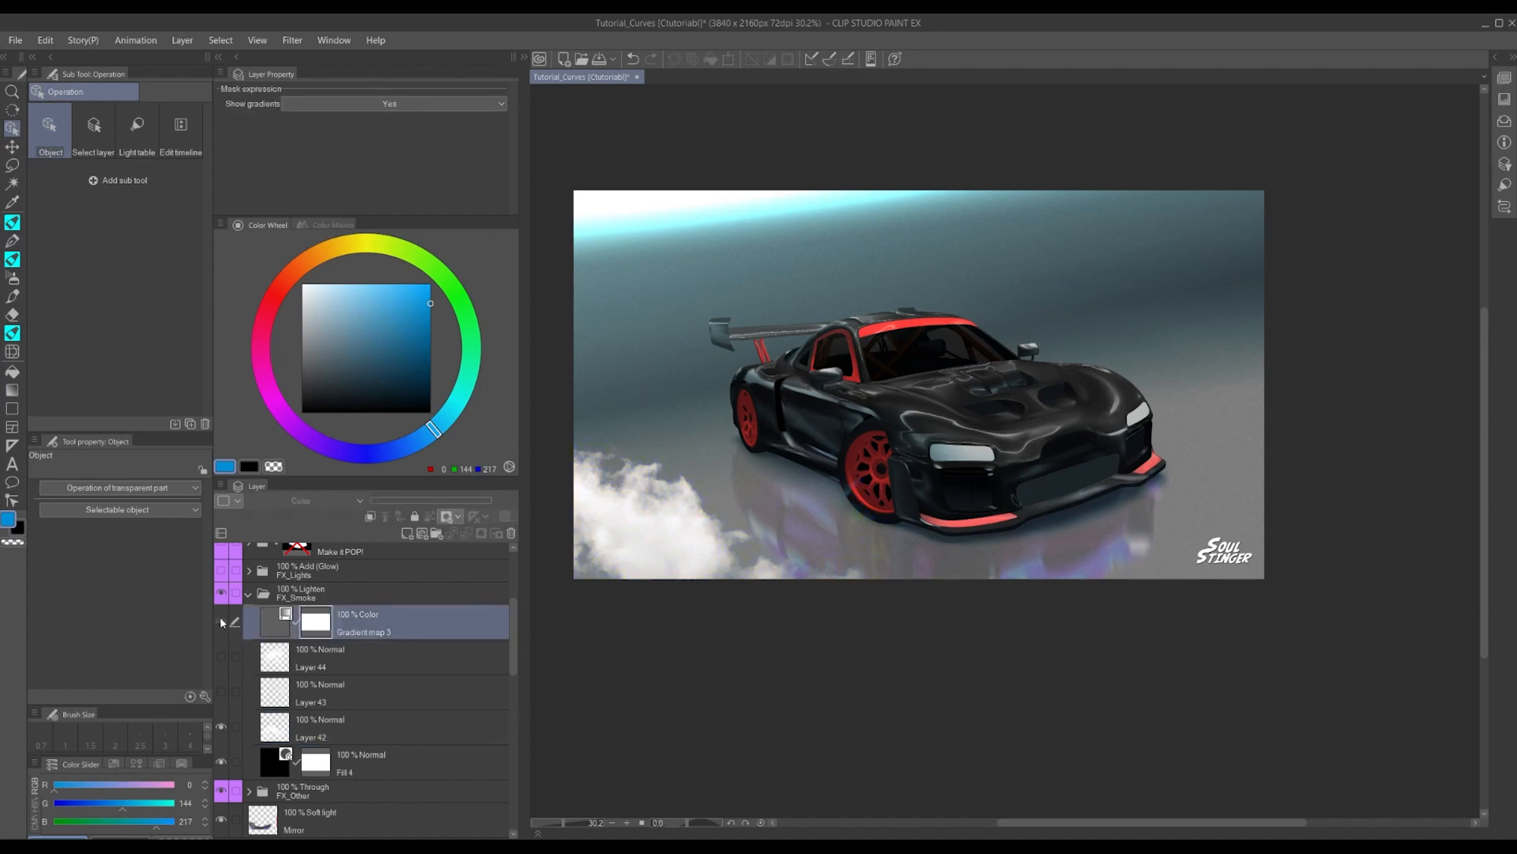
Try the Add blending mode on the FX_Smoke folder, settle on Screen, and show Layer 44 and Layer 43 again
left_click(290, 599)
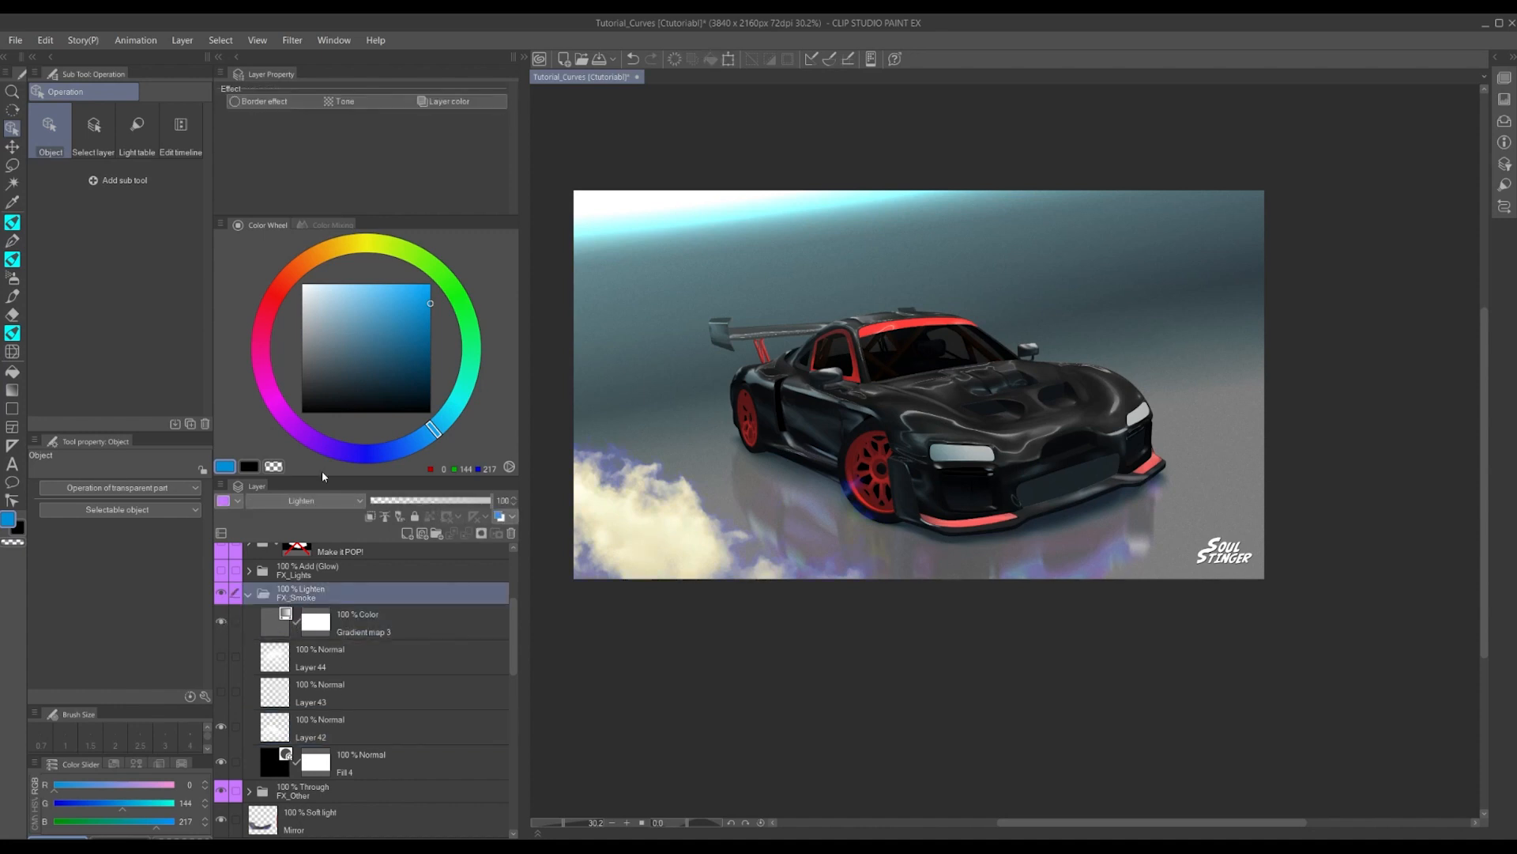
left_click(316, 500)
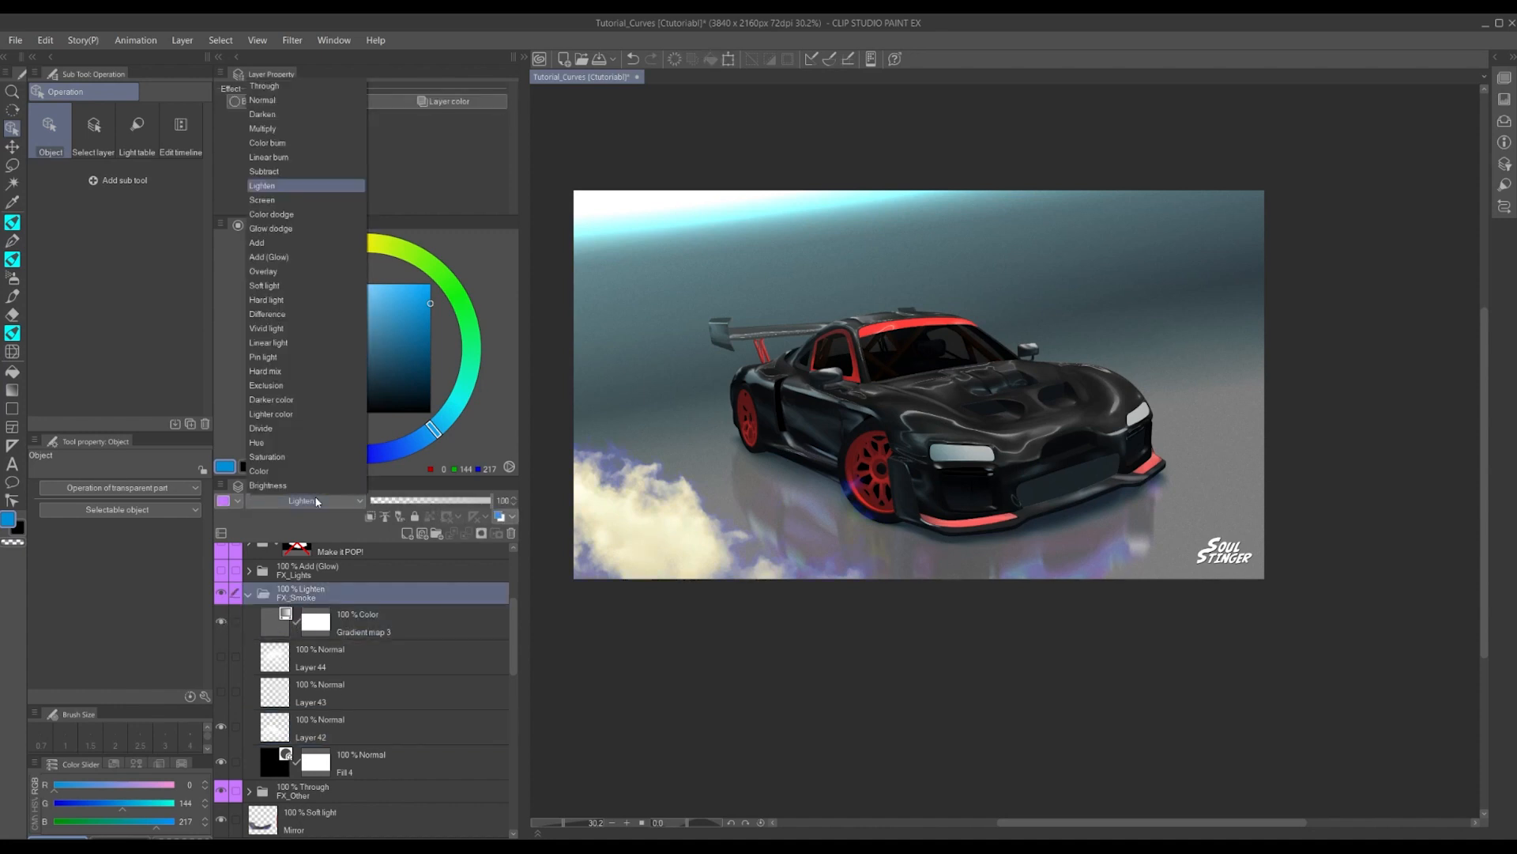
left_click(285, 243)
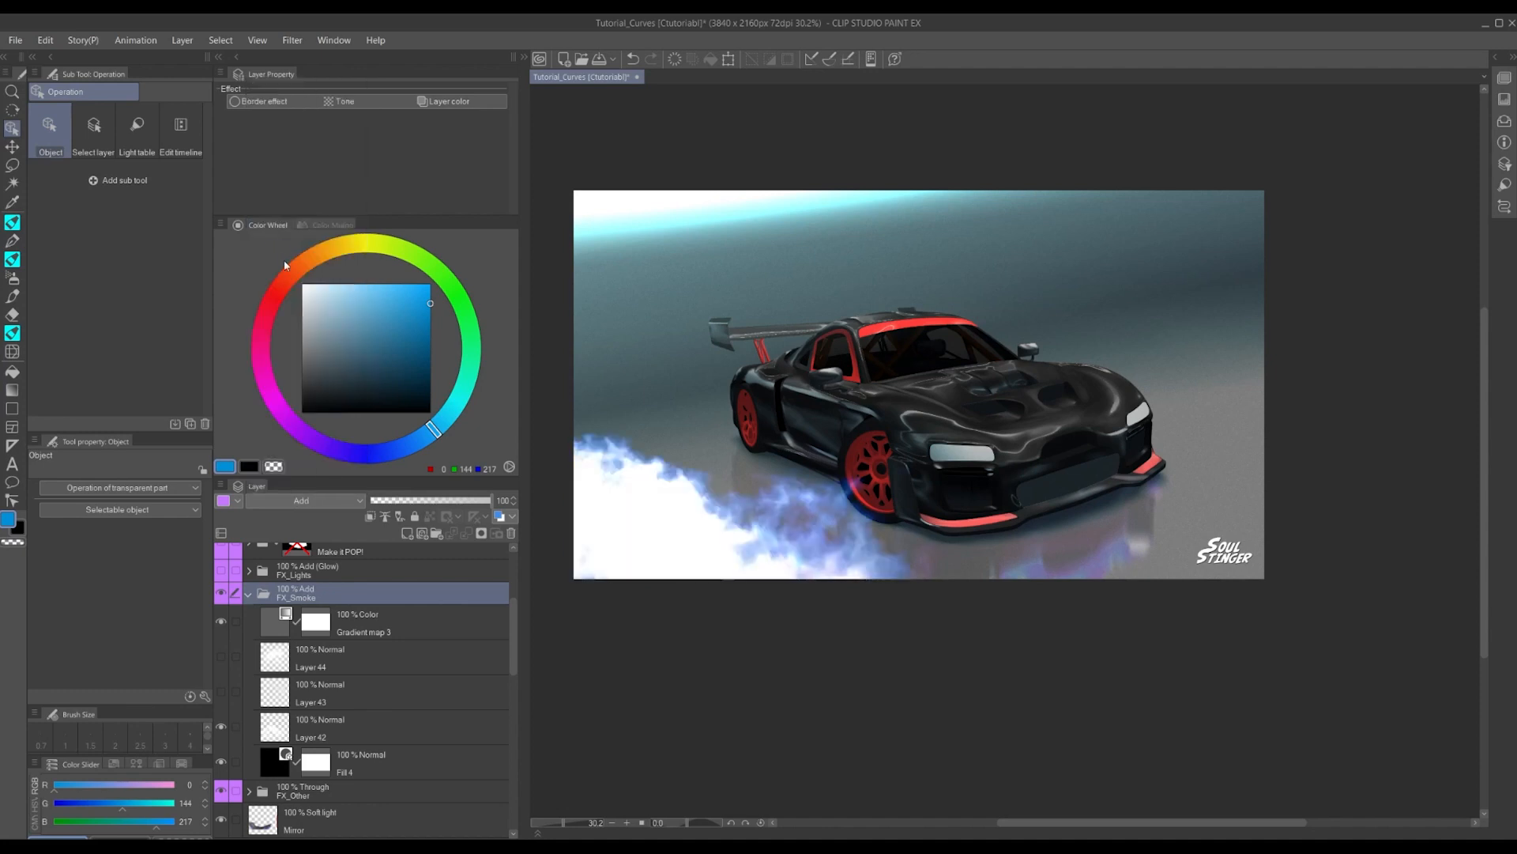
left_click(321, 498)
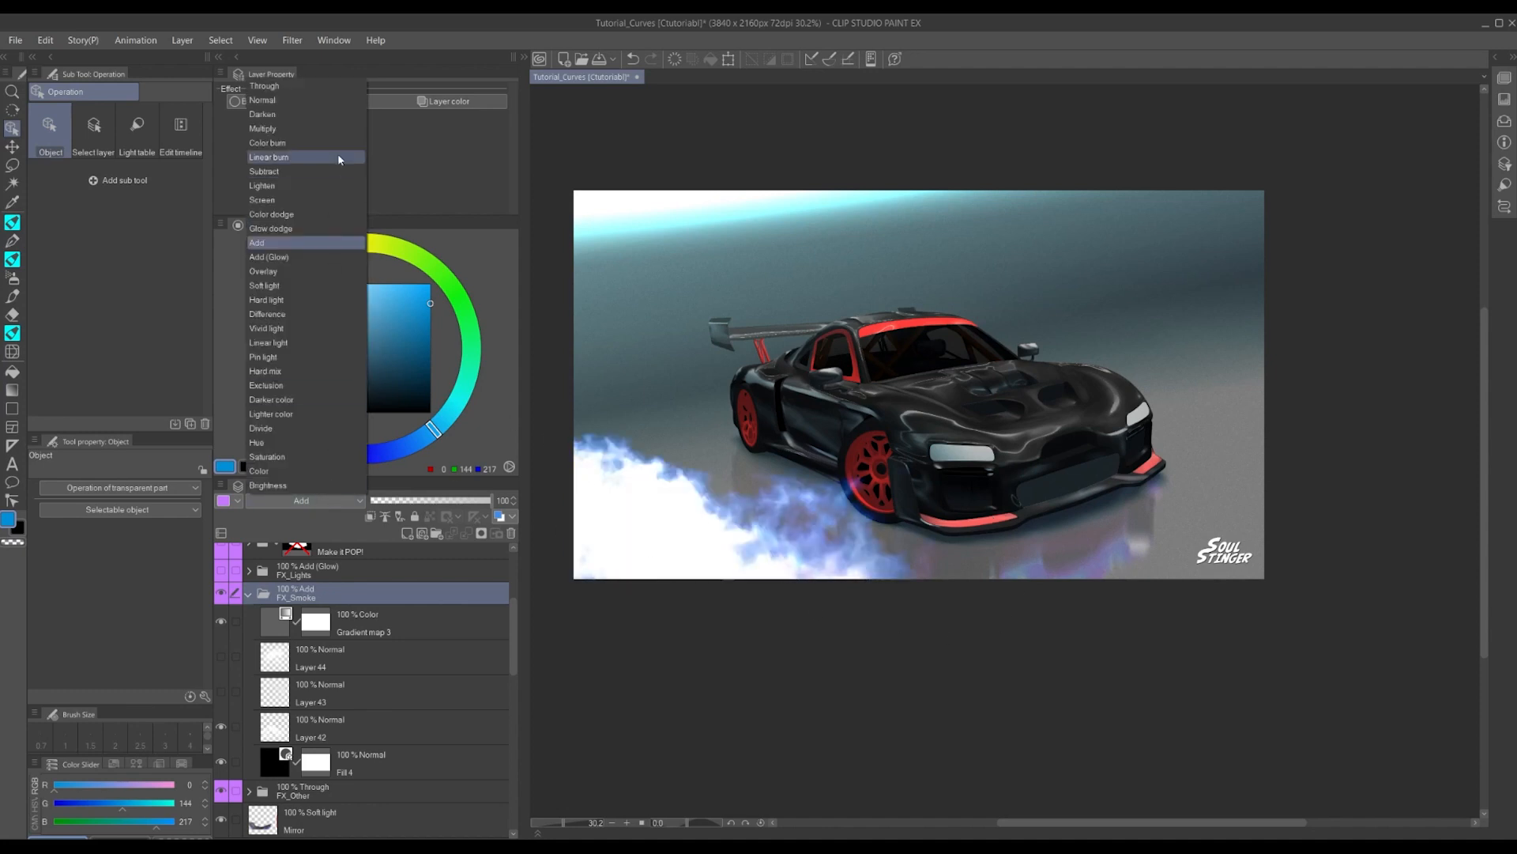
left_click(309, 196)
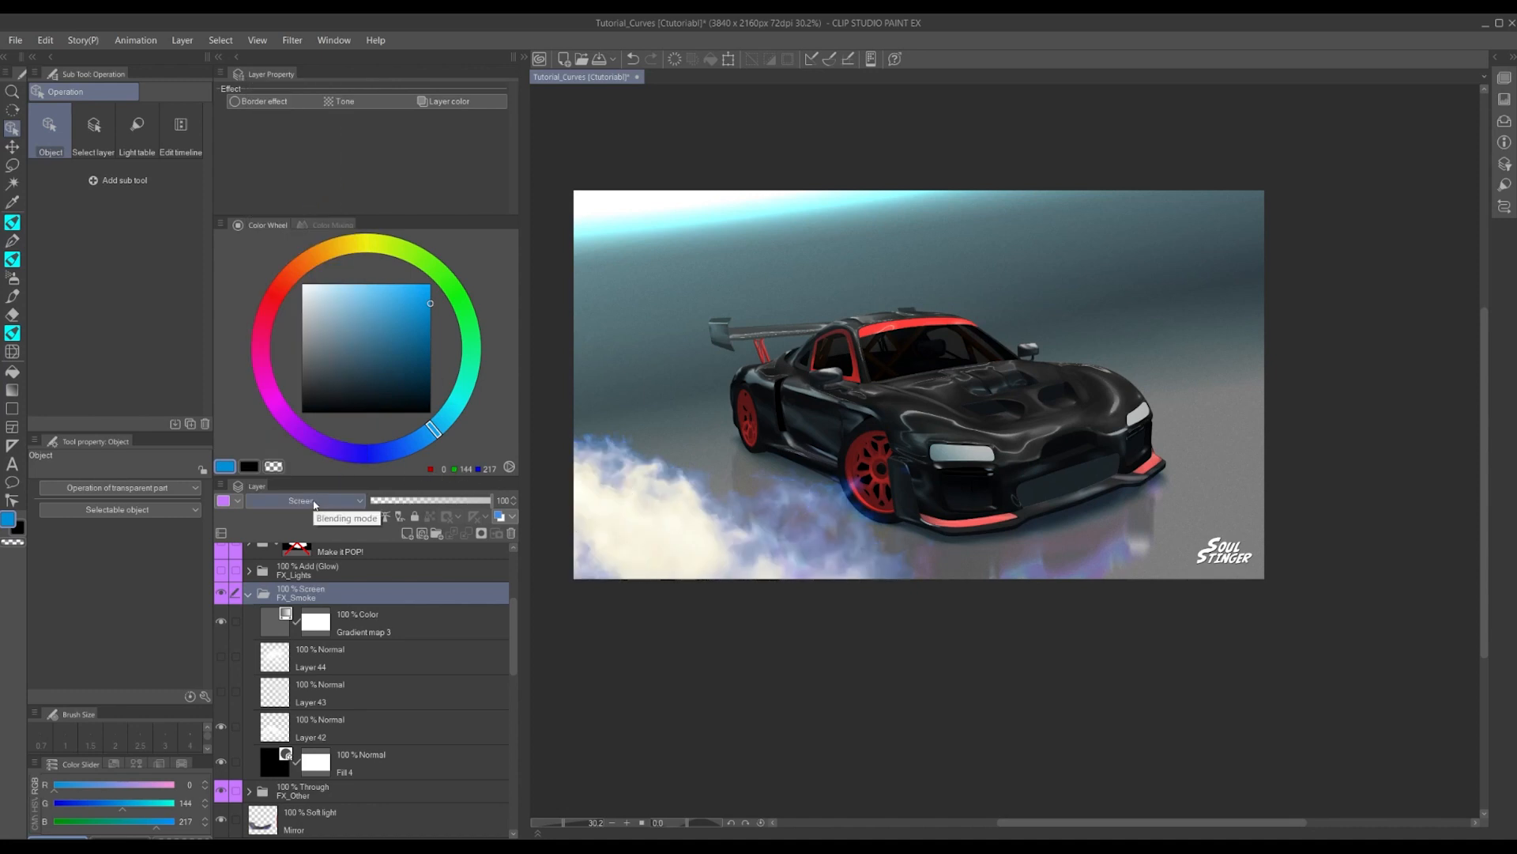
left_click_drag(221, 656, 221, 692)
Try the Night Sky (purple), Night Sky (green) and Sunrise (gold) presets on Gradient map 3
double_click(315, 622)
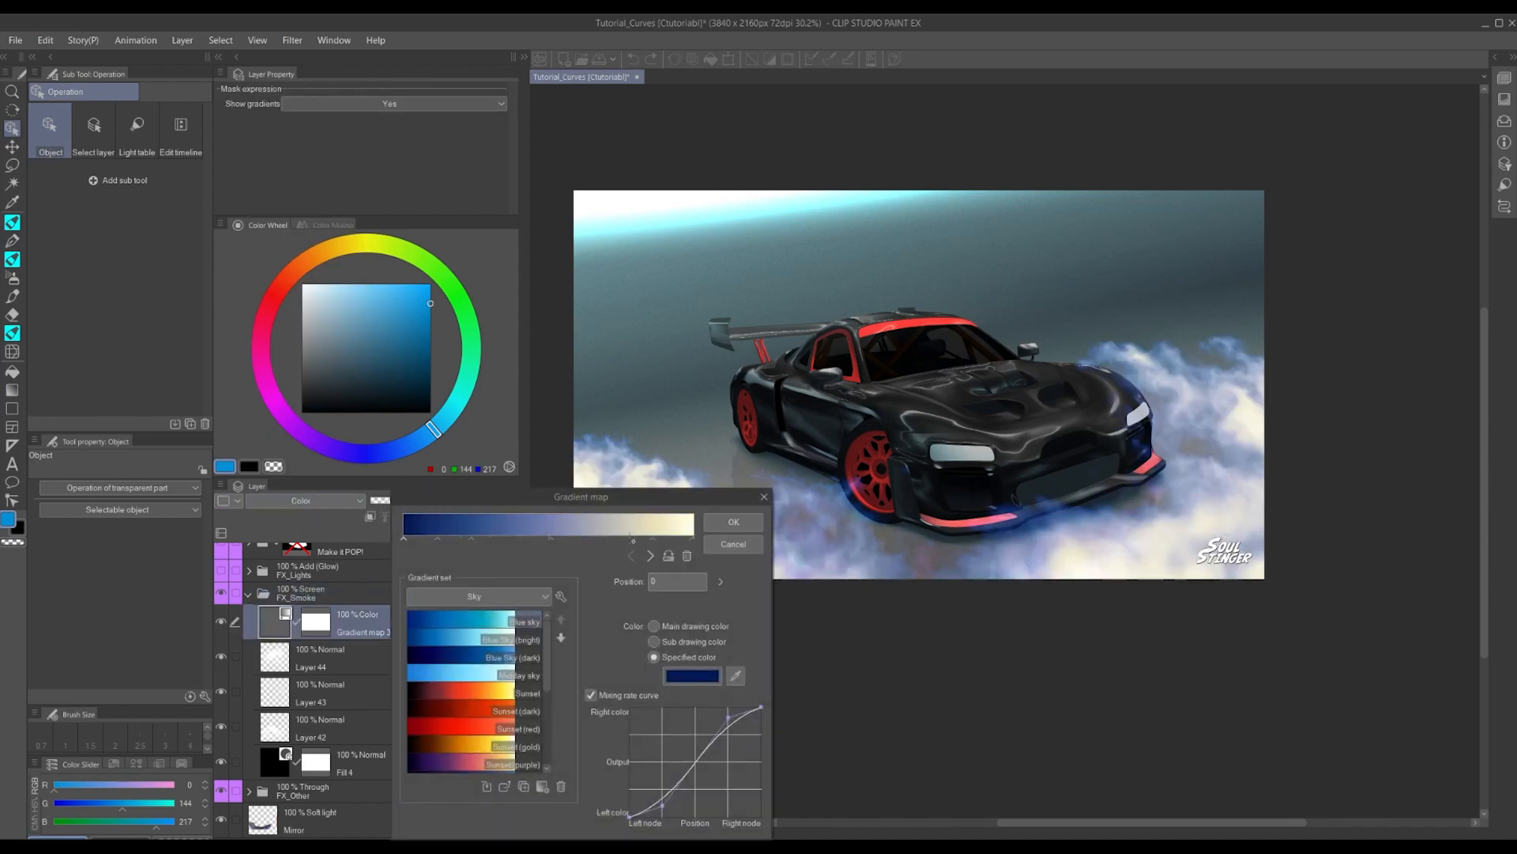
left_click_drag(553, 496, 1158, 353)
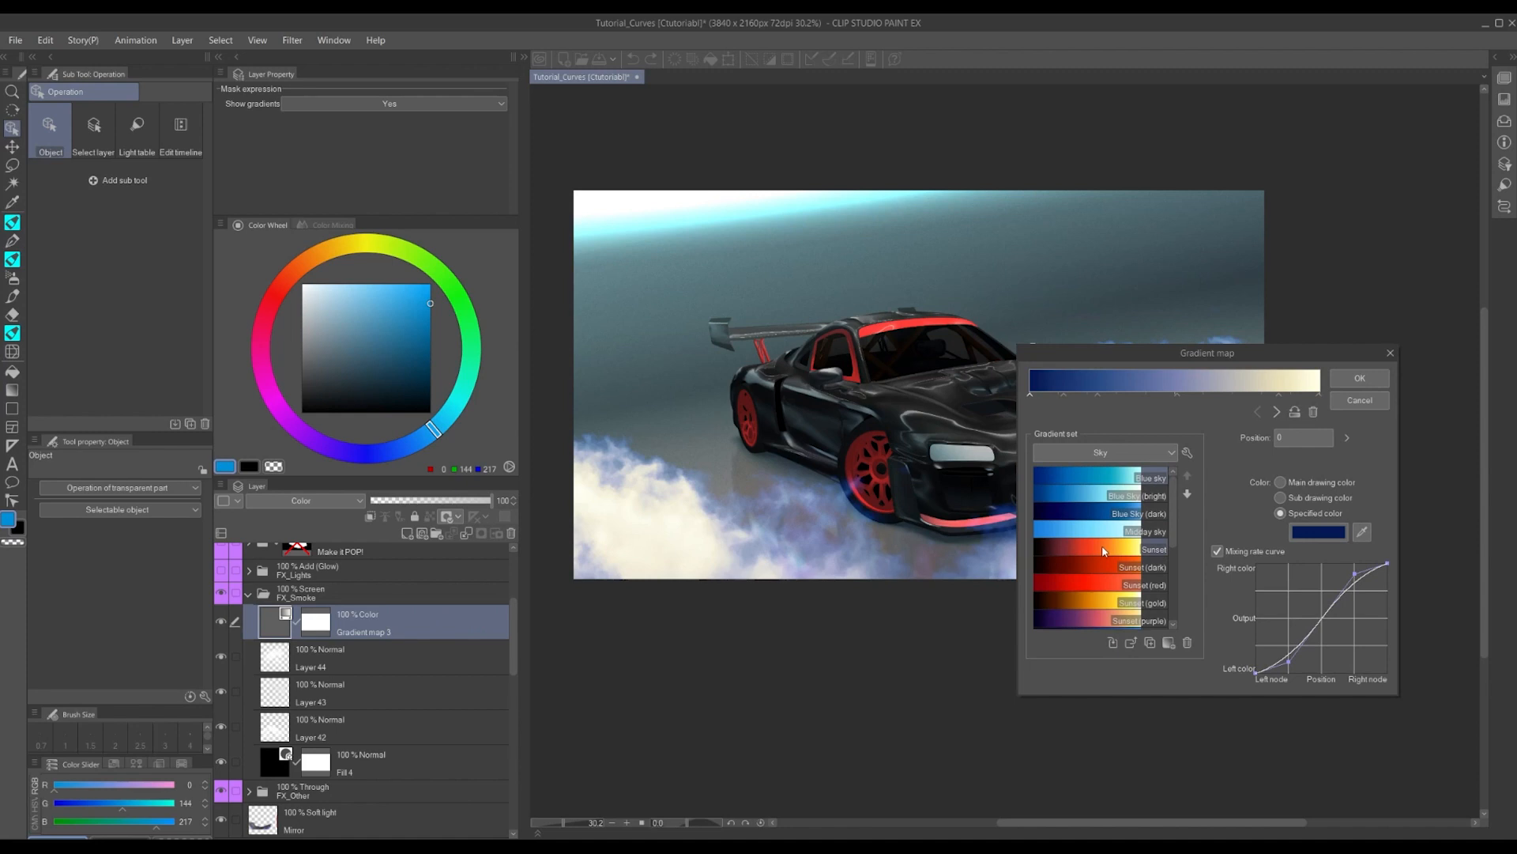
scroll(1104, 551, "down", 3)
left_click(1086, 566)
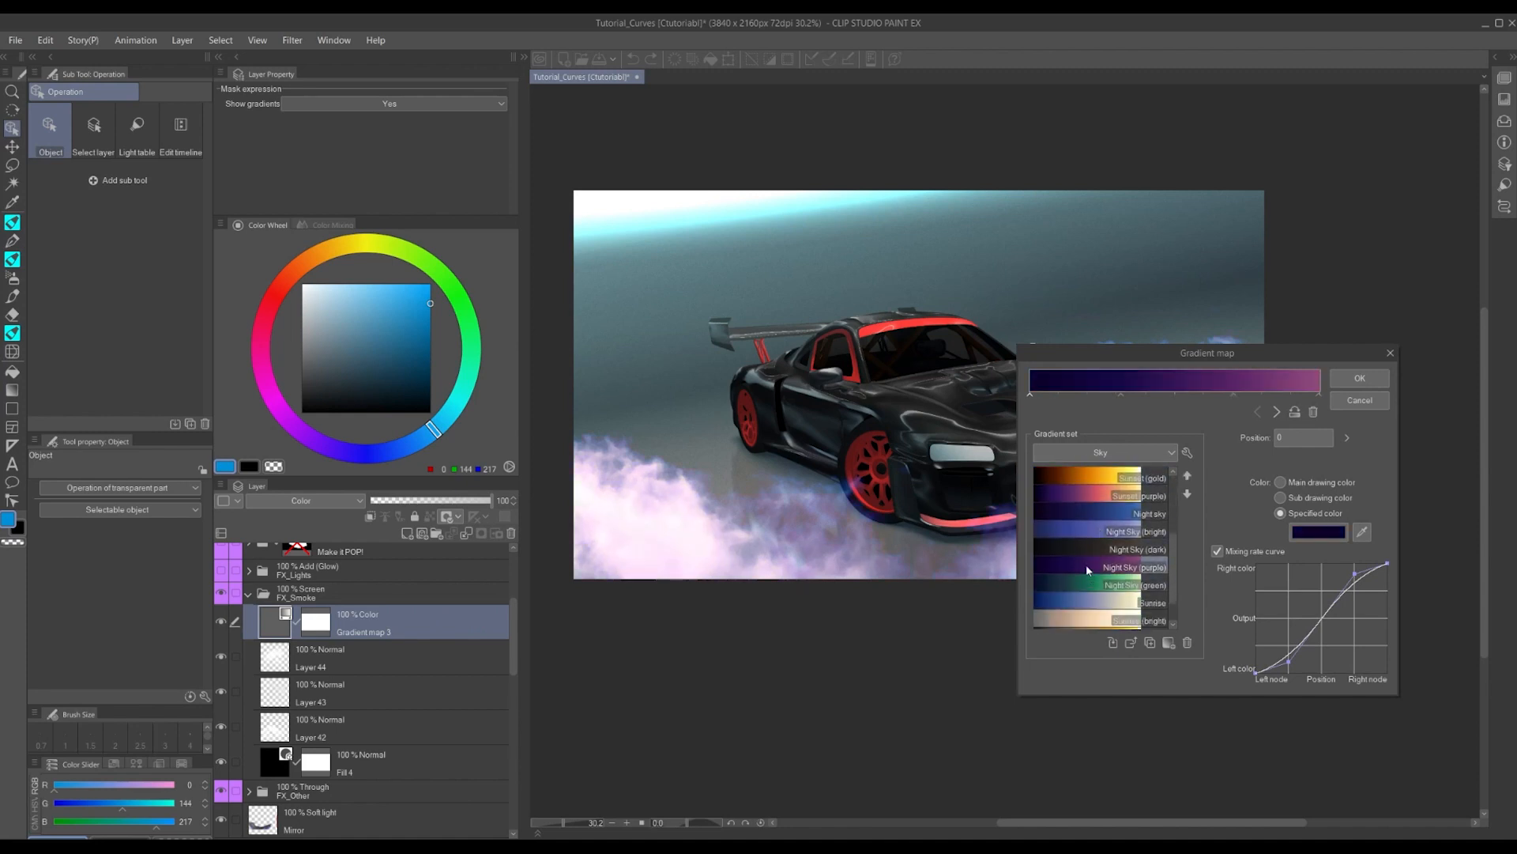
left_click(1085, 584)
left_click_drag(1139, 354, 1135, 499)
scroll(1099, 696, "down", 1)
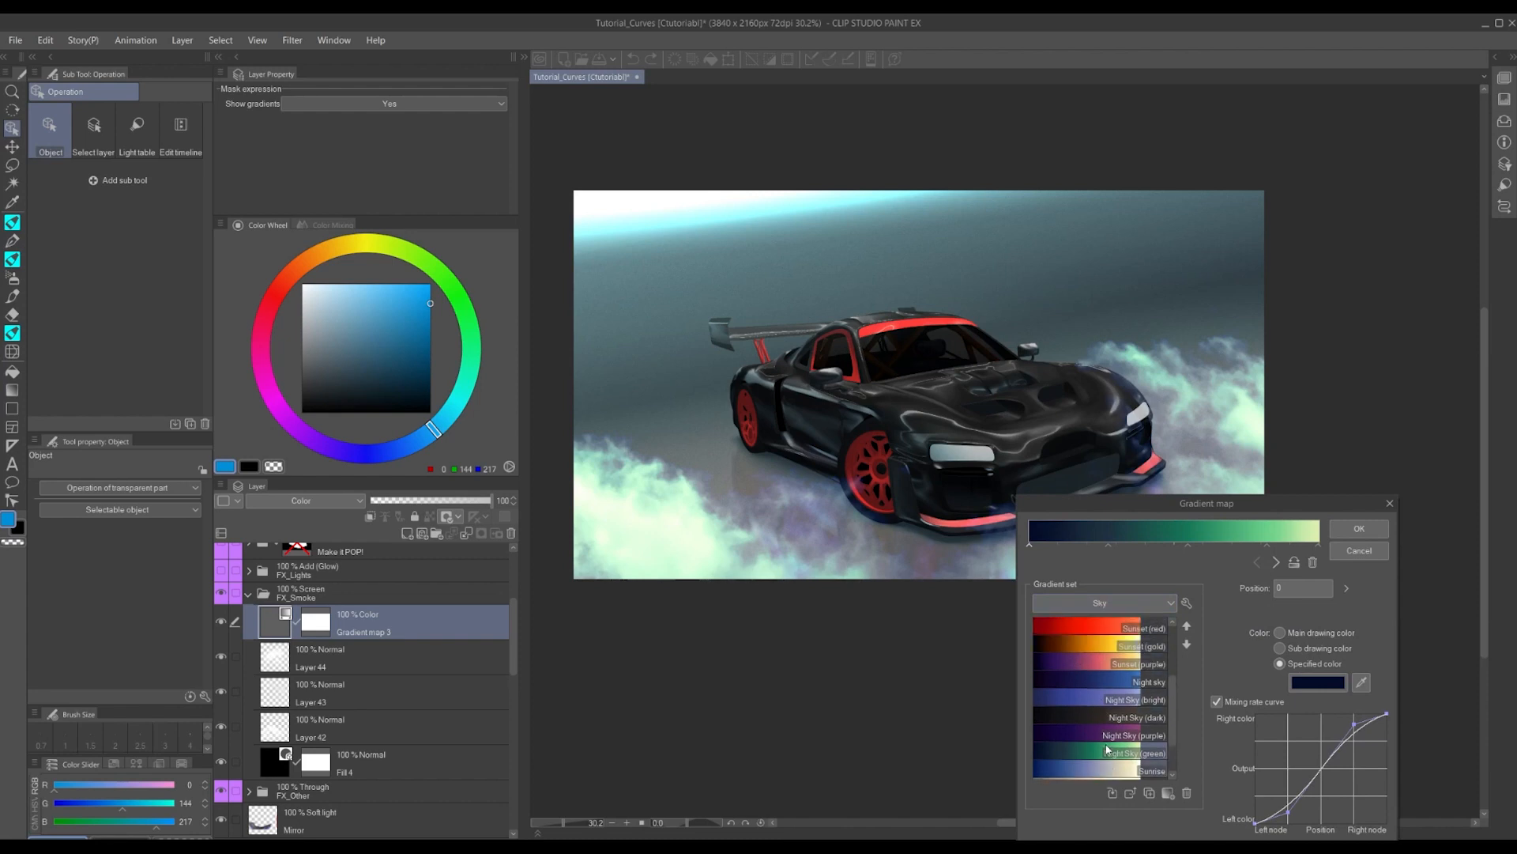
left_click(1098, 753)
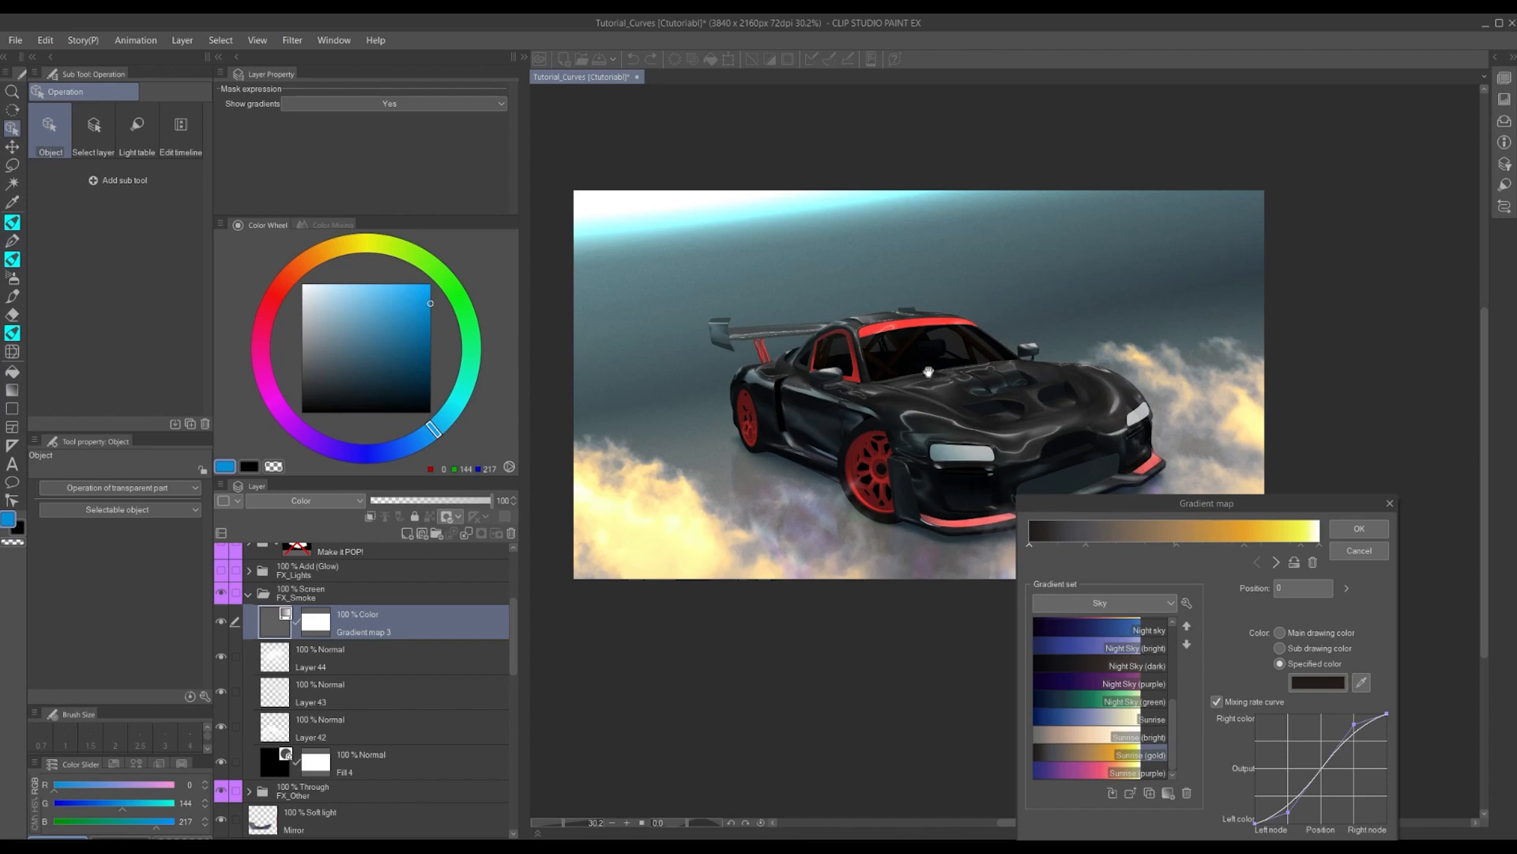
Try the Sunset preset from the Sky gradient set on Gradient map 3 for fire-coloured smoke
scroll(1154, 711, "up", 5)
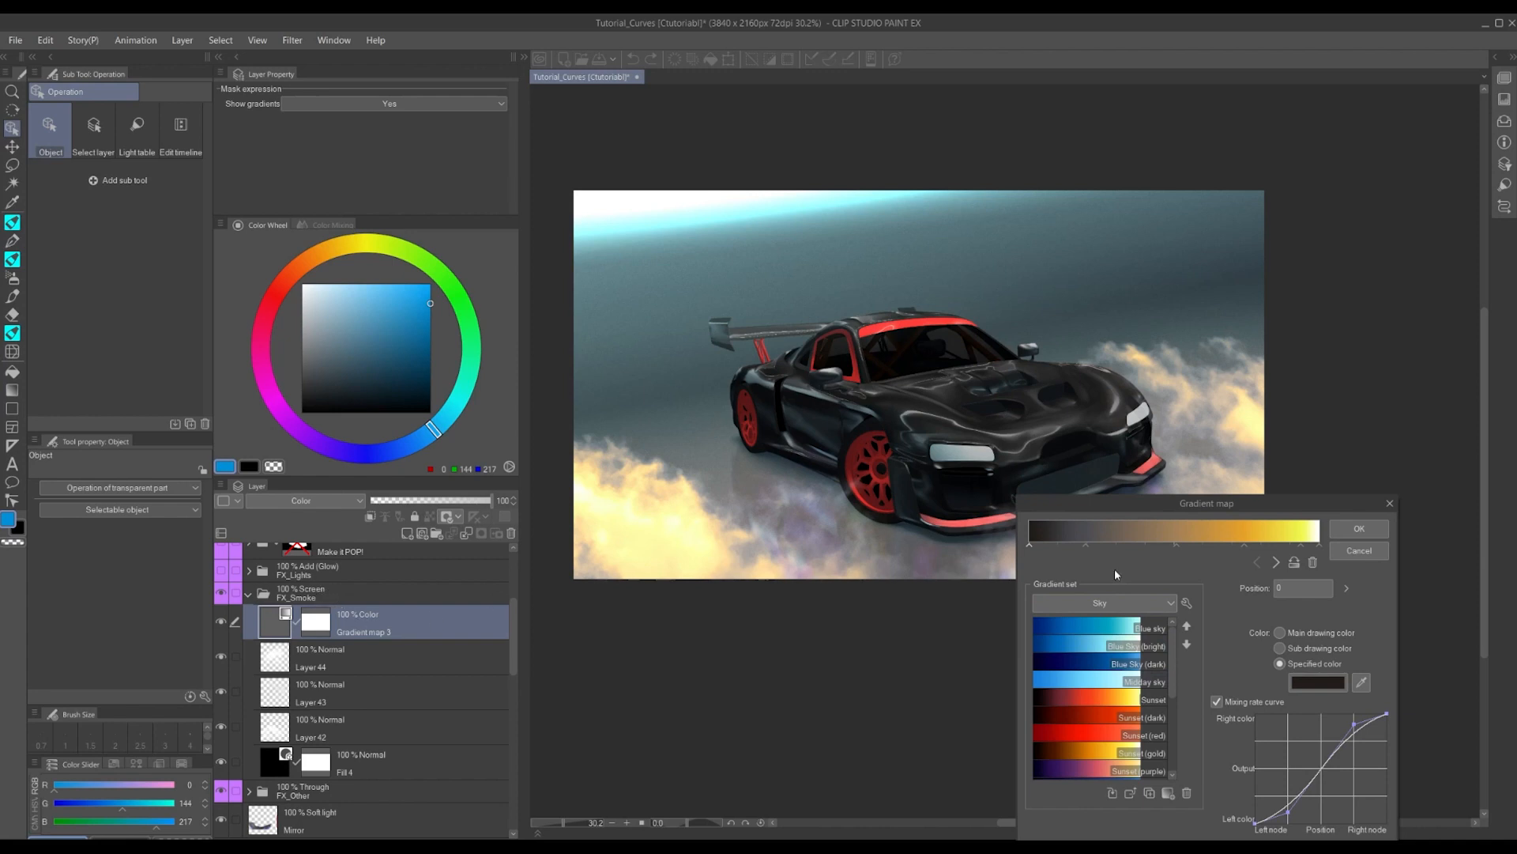
scroll(1078, 676, "down", 1)
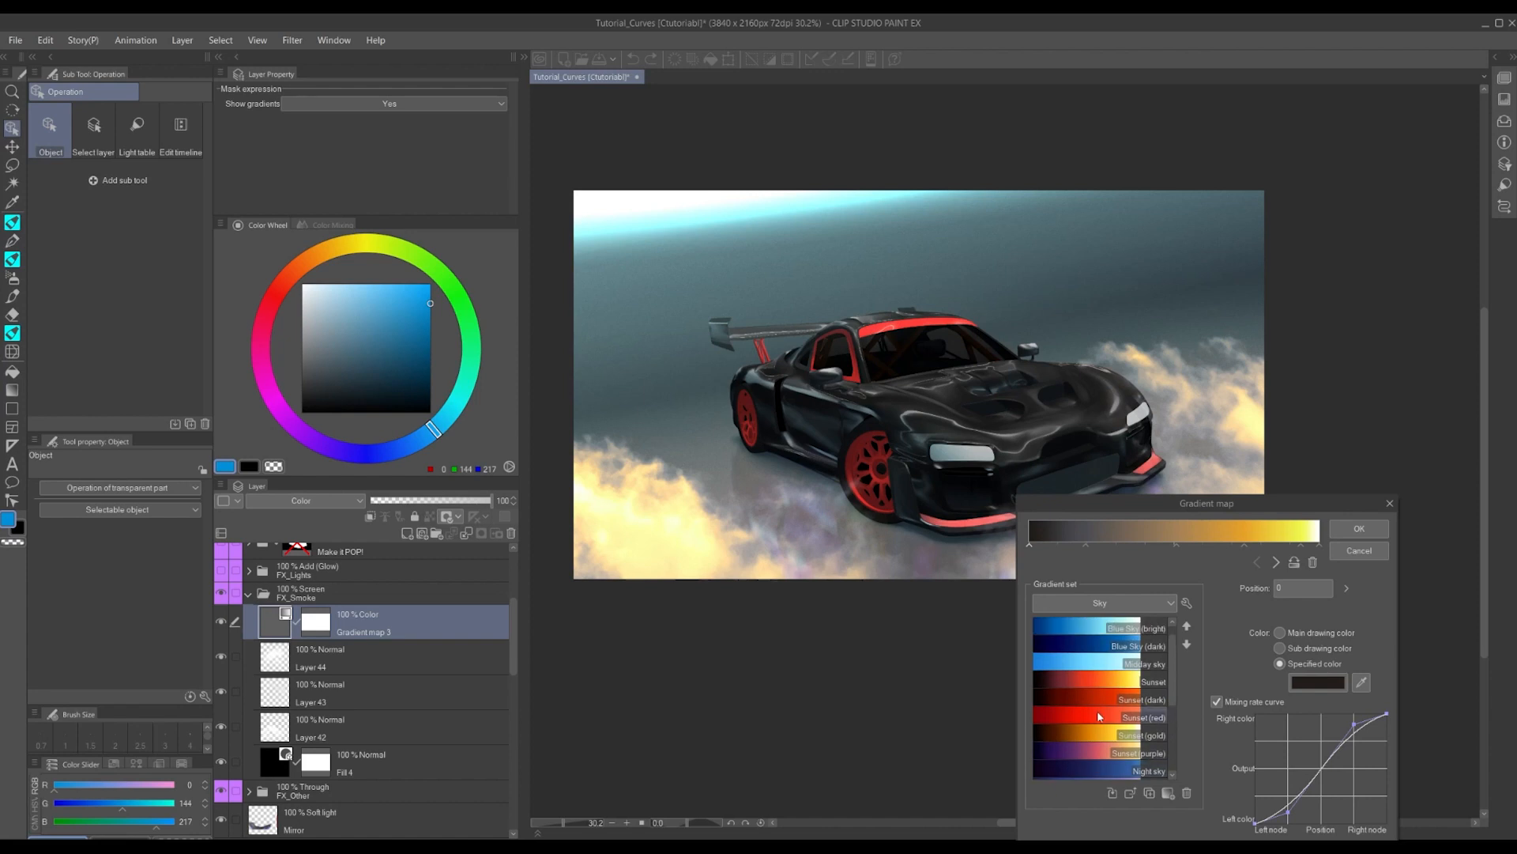
left_click(1097, 716)
left_click(1097, 702)
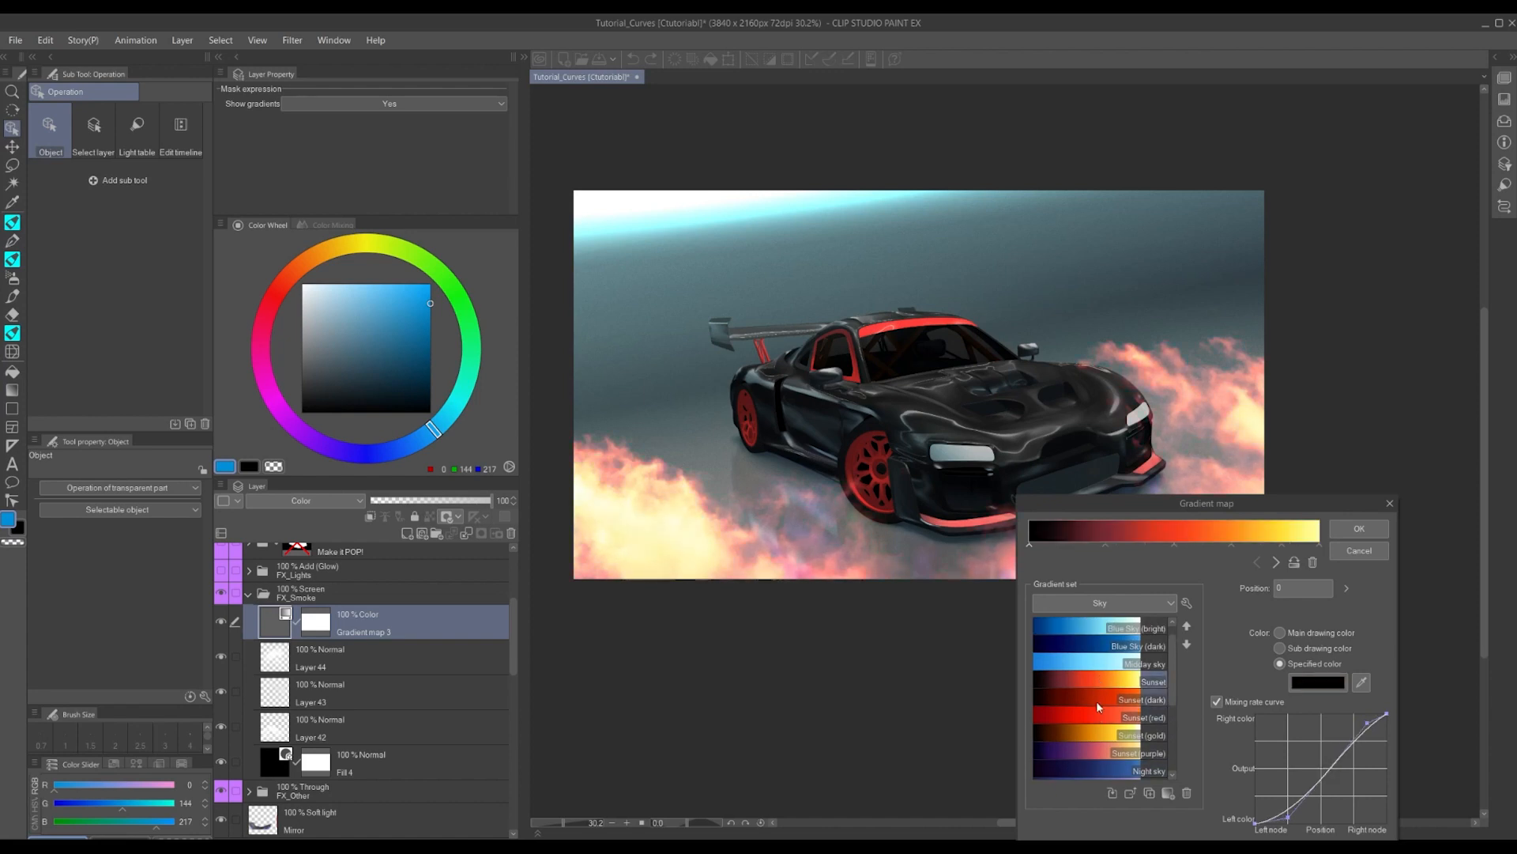
left_click_drag(1123, 509, 1180, 460)
scroll(1158, 643, "up", 1)
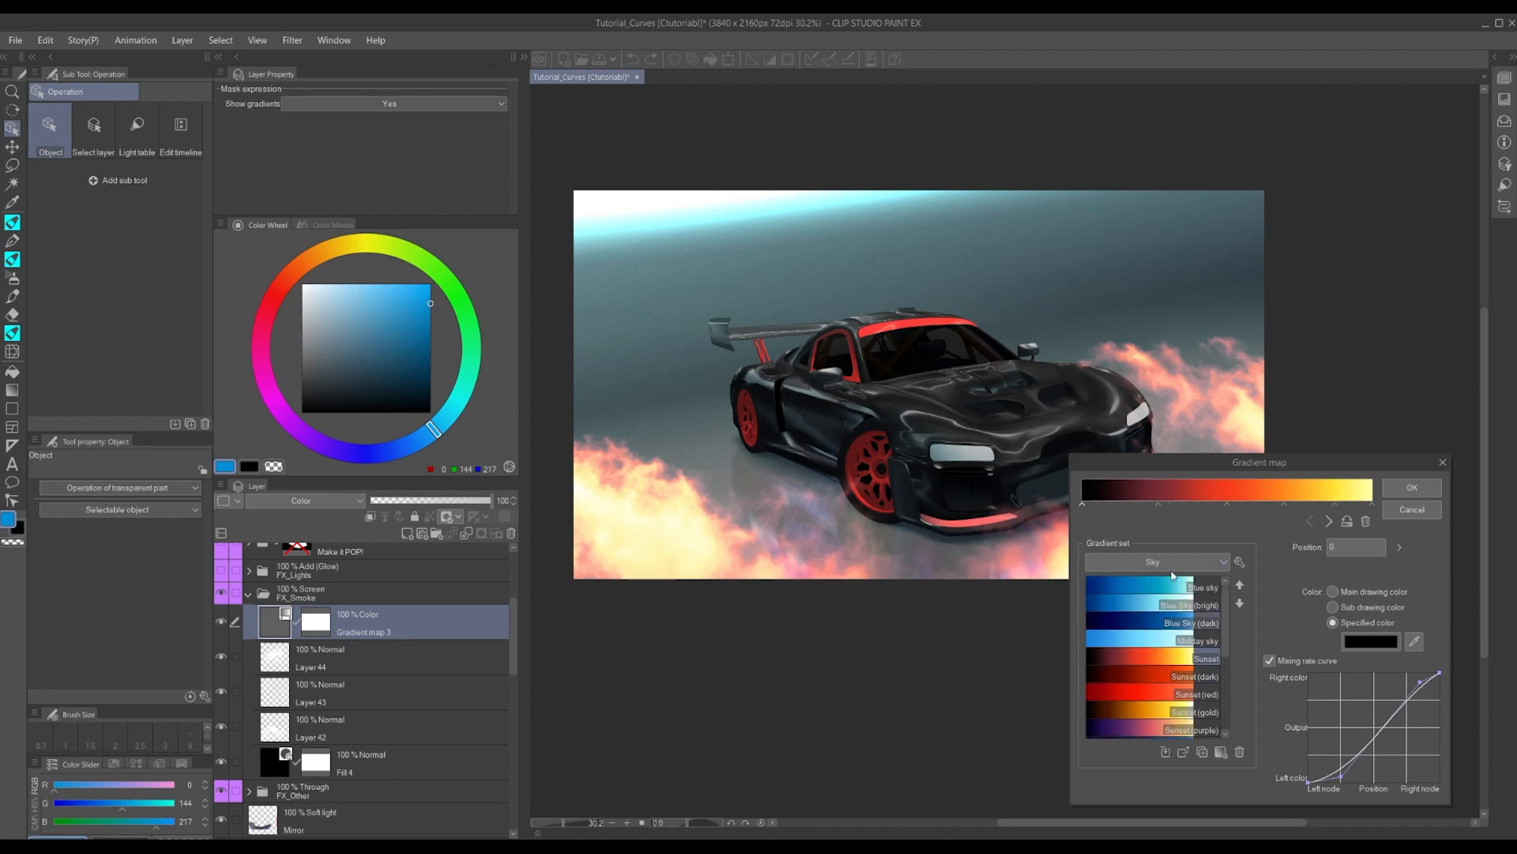
Try the Blue Sky (dark) and Blue sky presets from the Sky set on Gradient map 3, and cancel the gradient changes
scroll(1158, 562, "up", 1)
left_click(1136, 563)
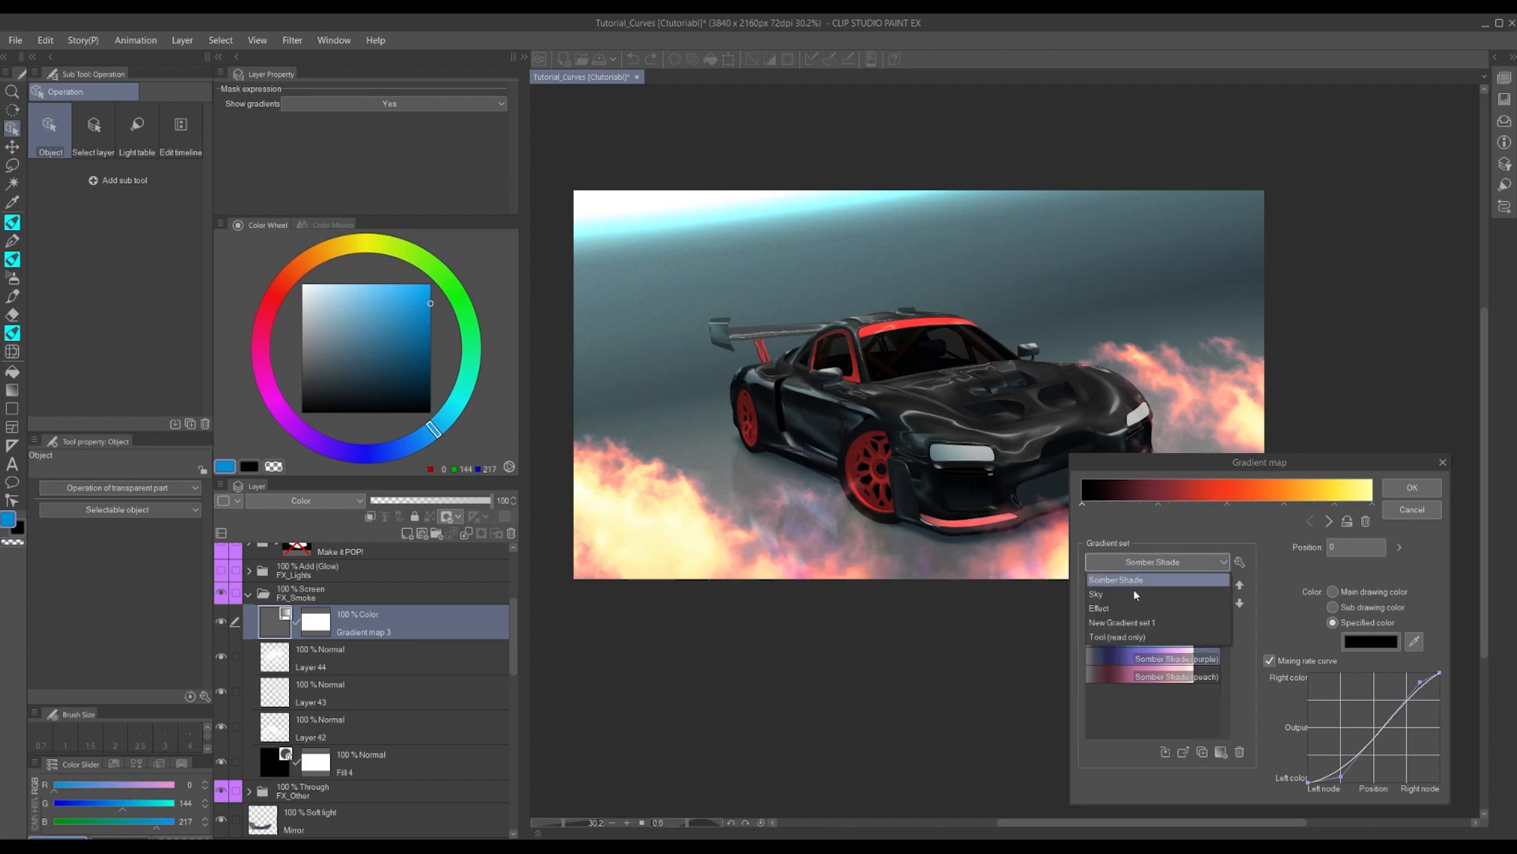
left_click(1134, 585)
left_click(1138, 643)
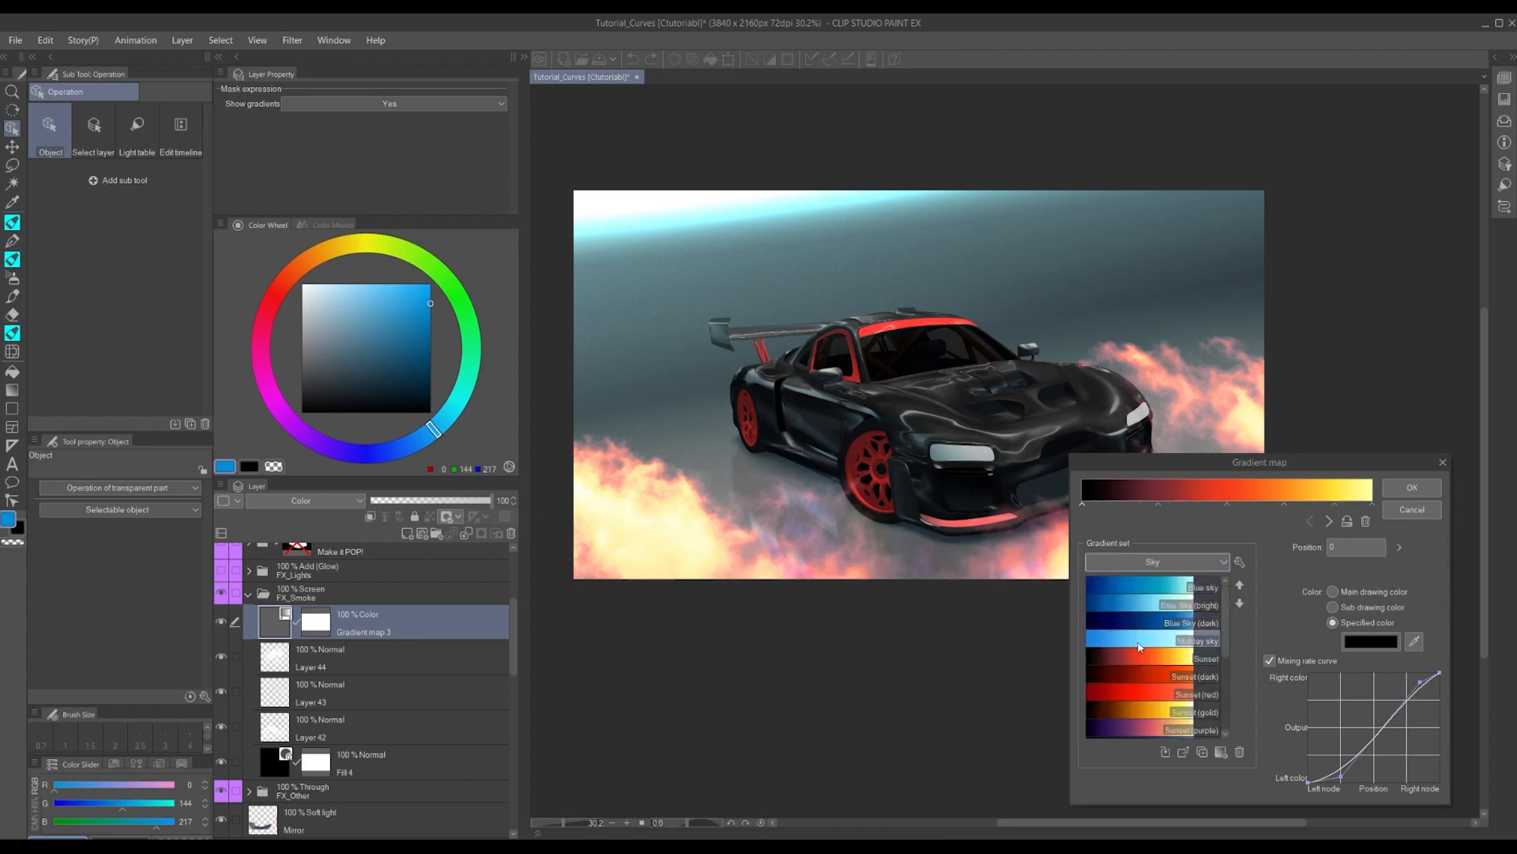
left_click(1141, 622)
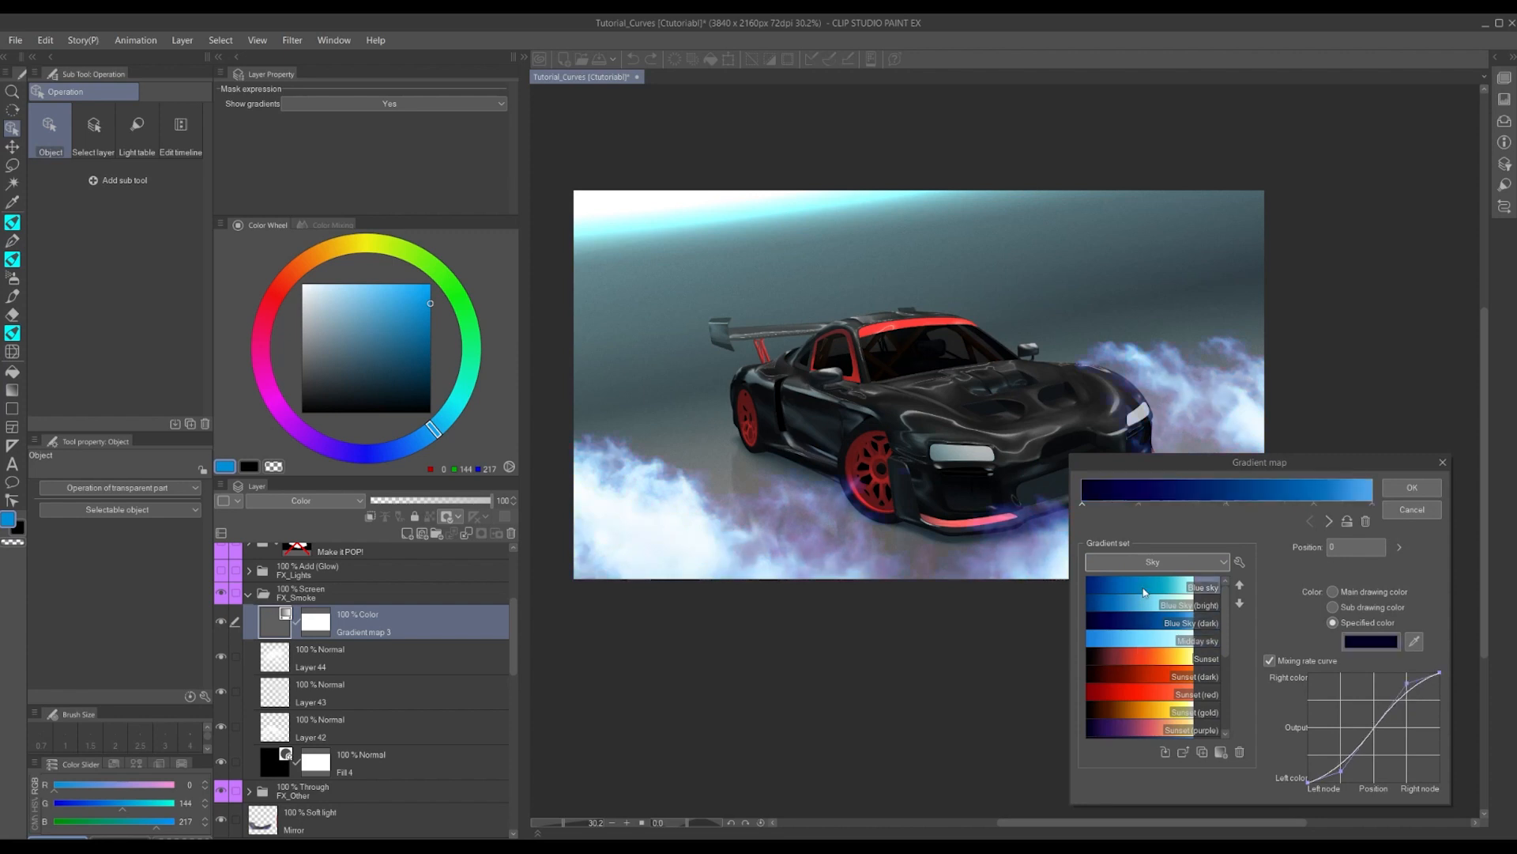
left_click(1142, 586)
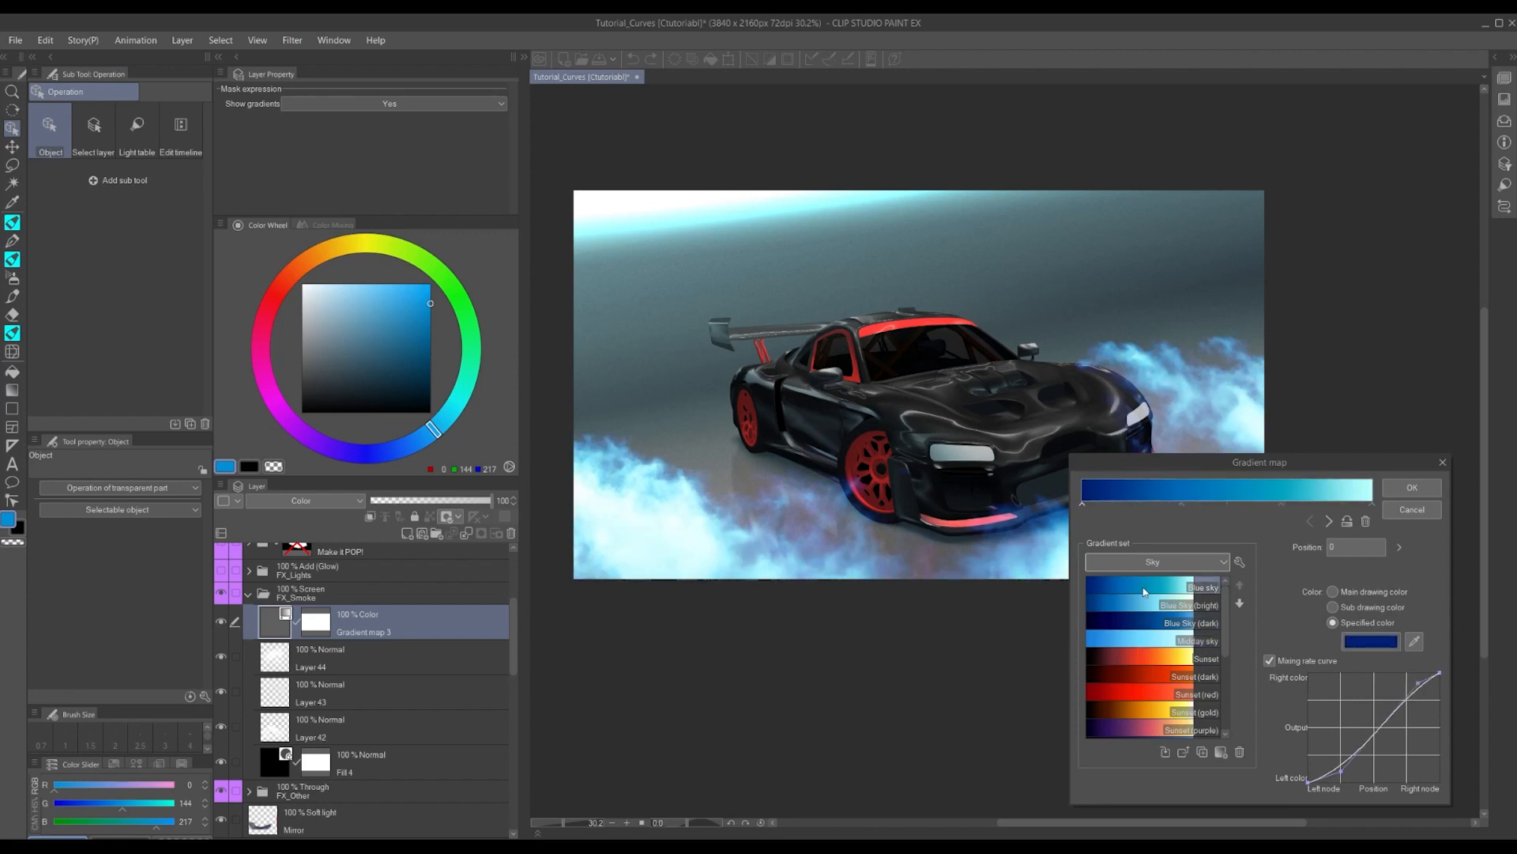
left_click(1419, 510)
scroll(941, 591, "down", 2)
scroll(939, 591, "up", 2)
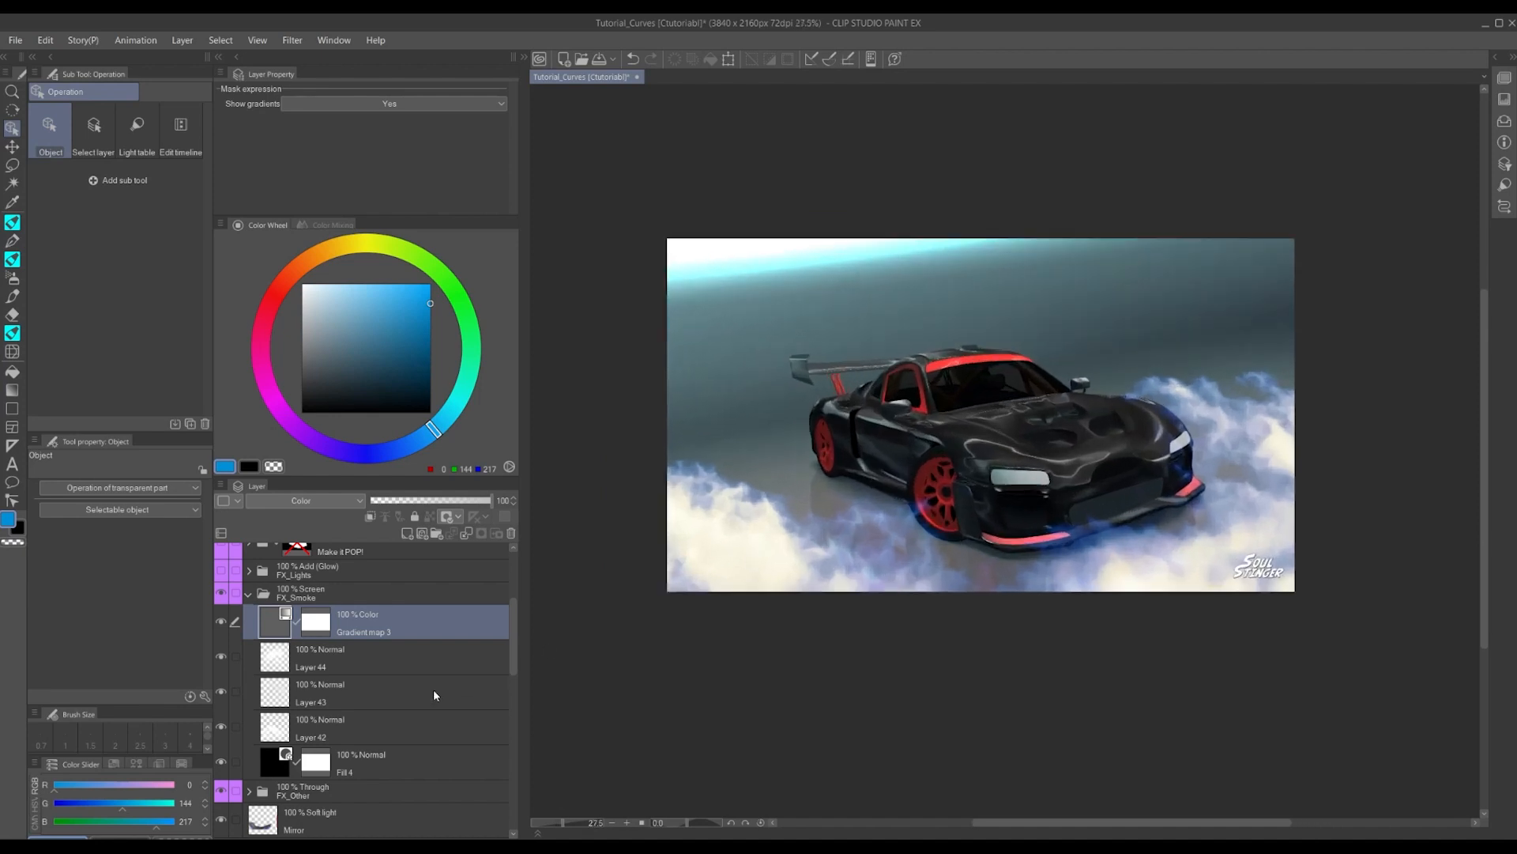
Review the preset list in Gradient map 3's settings again and leave the gradient unchanged
double_click(273, 634)
scroll(1199, 680, "down", 5)
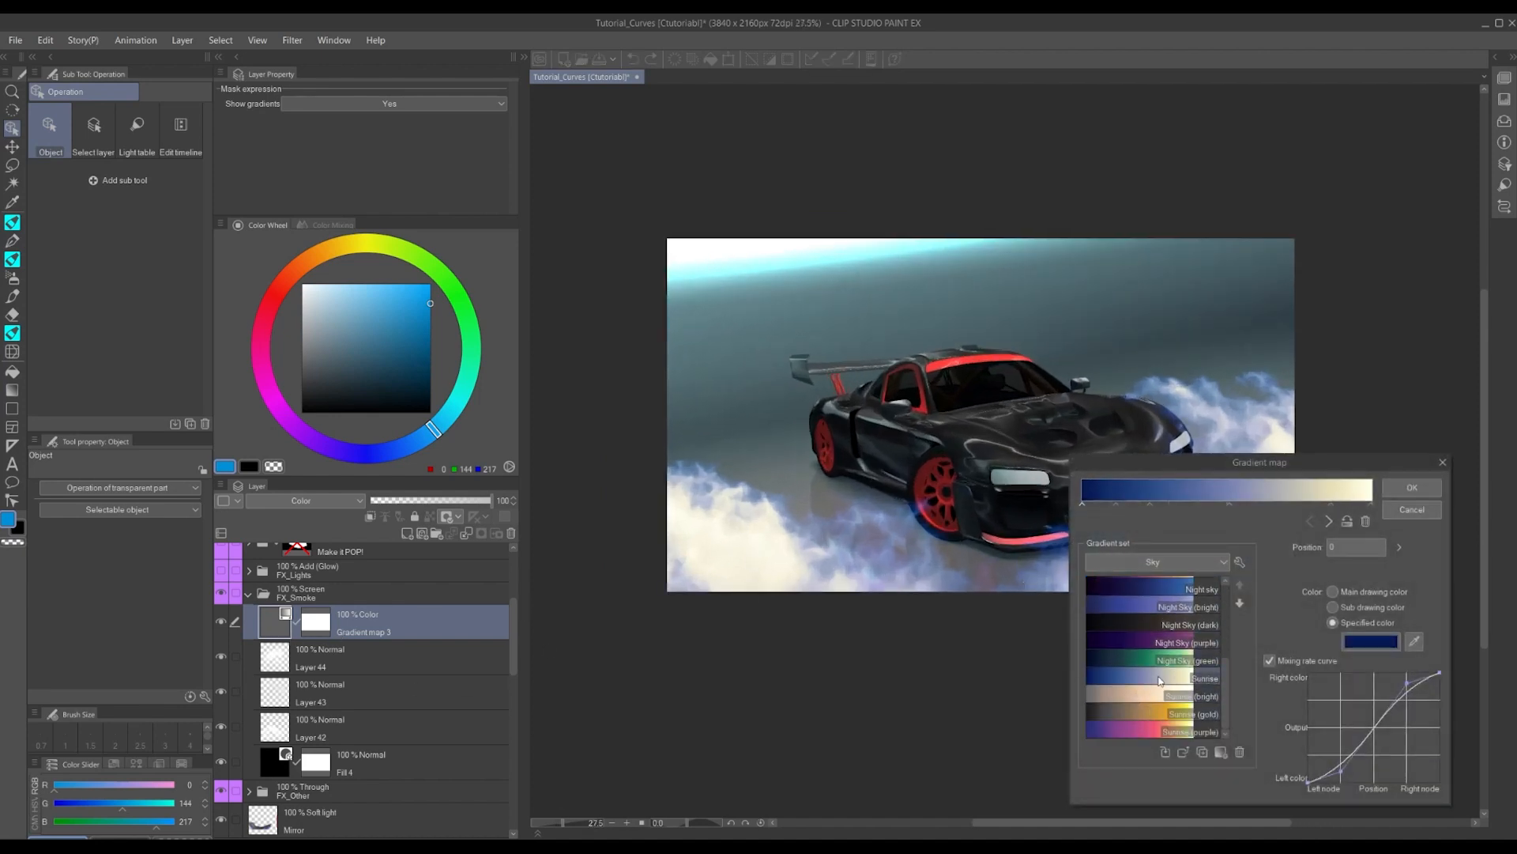
left_click(1412, 509)
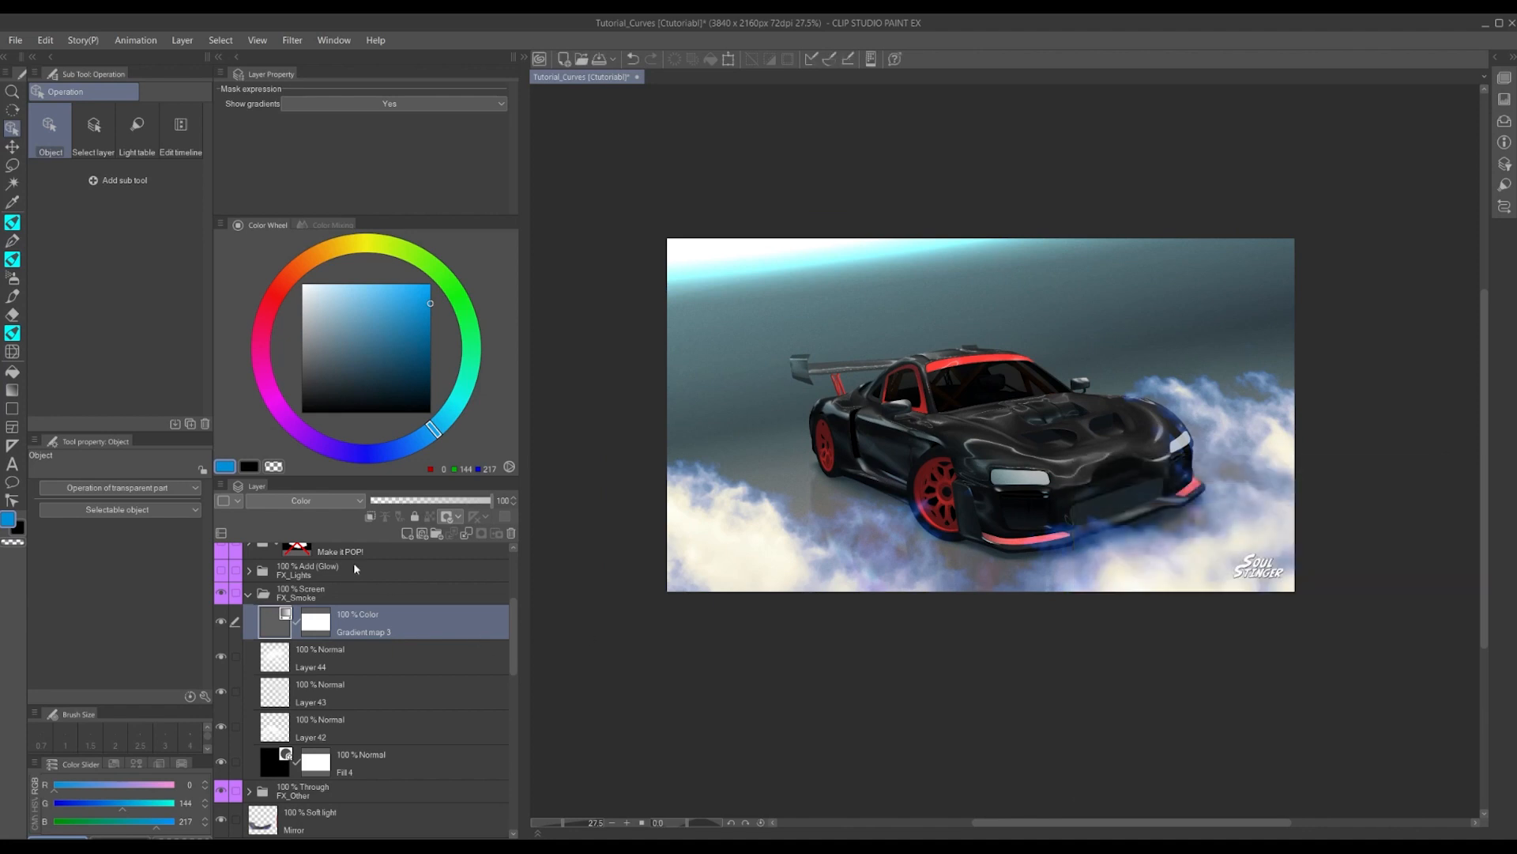
Try the Lighten blending mode on the FX_Smoke folder and examine the smoke edges up close
left_click(305, 599)
left_click(324, 501)
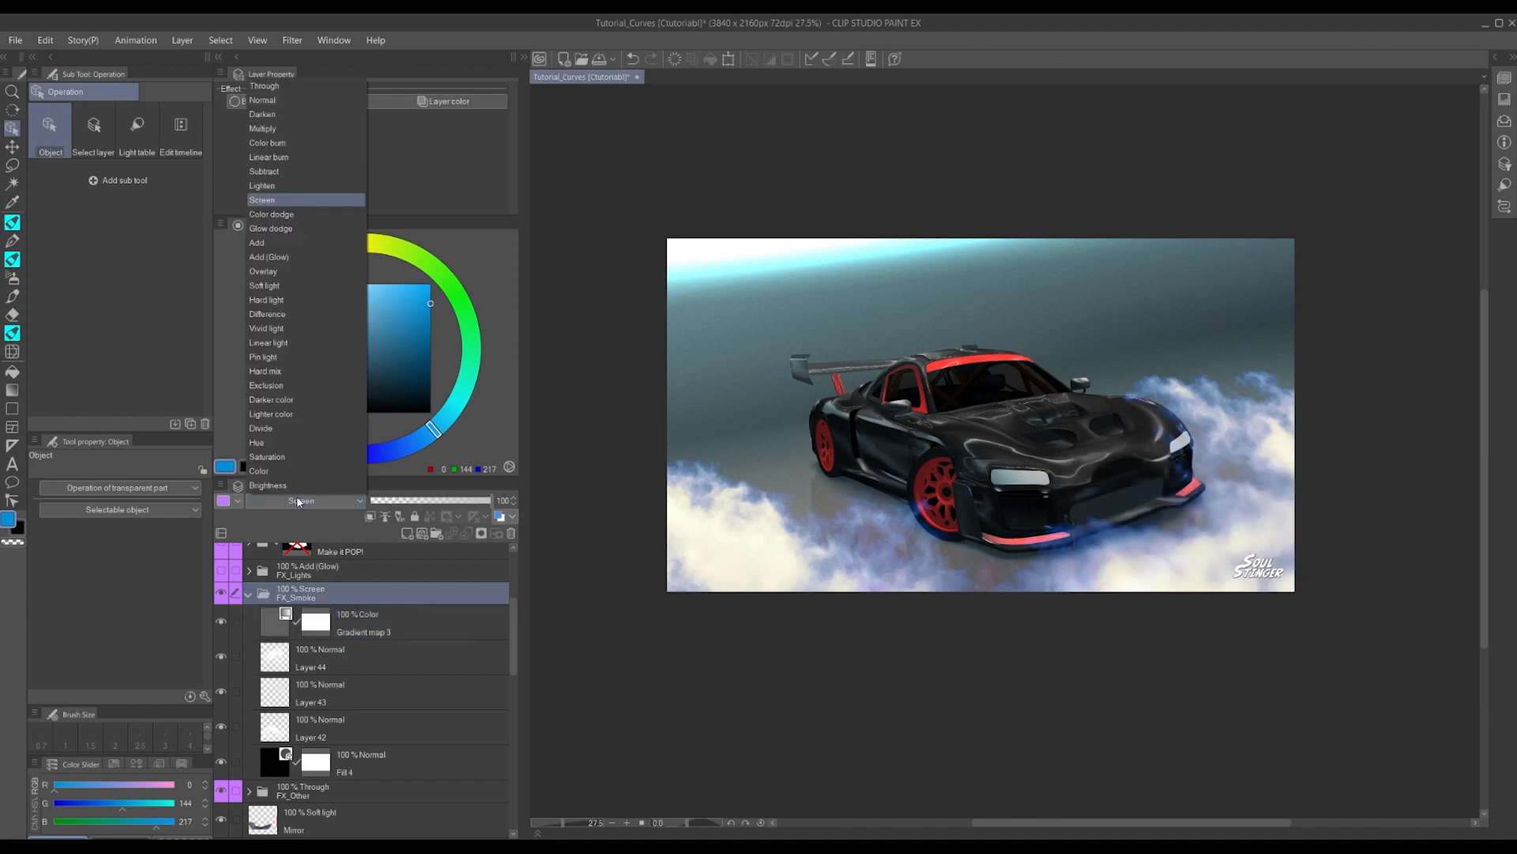
left_click(265, 186)
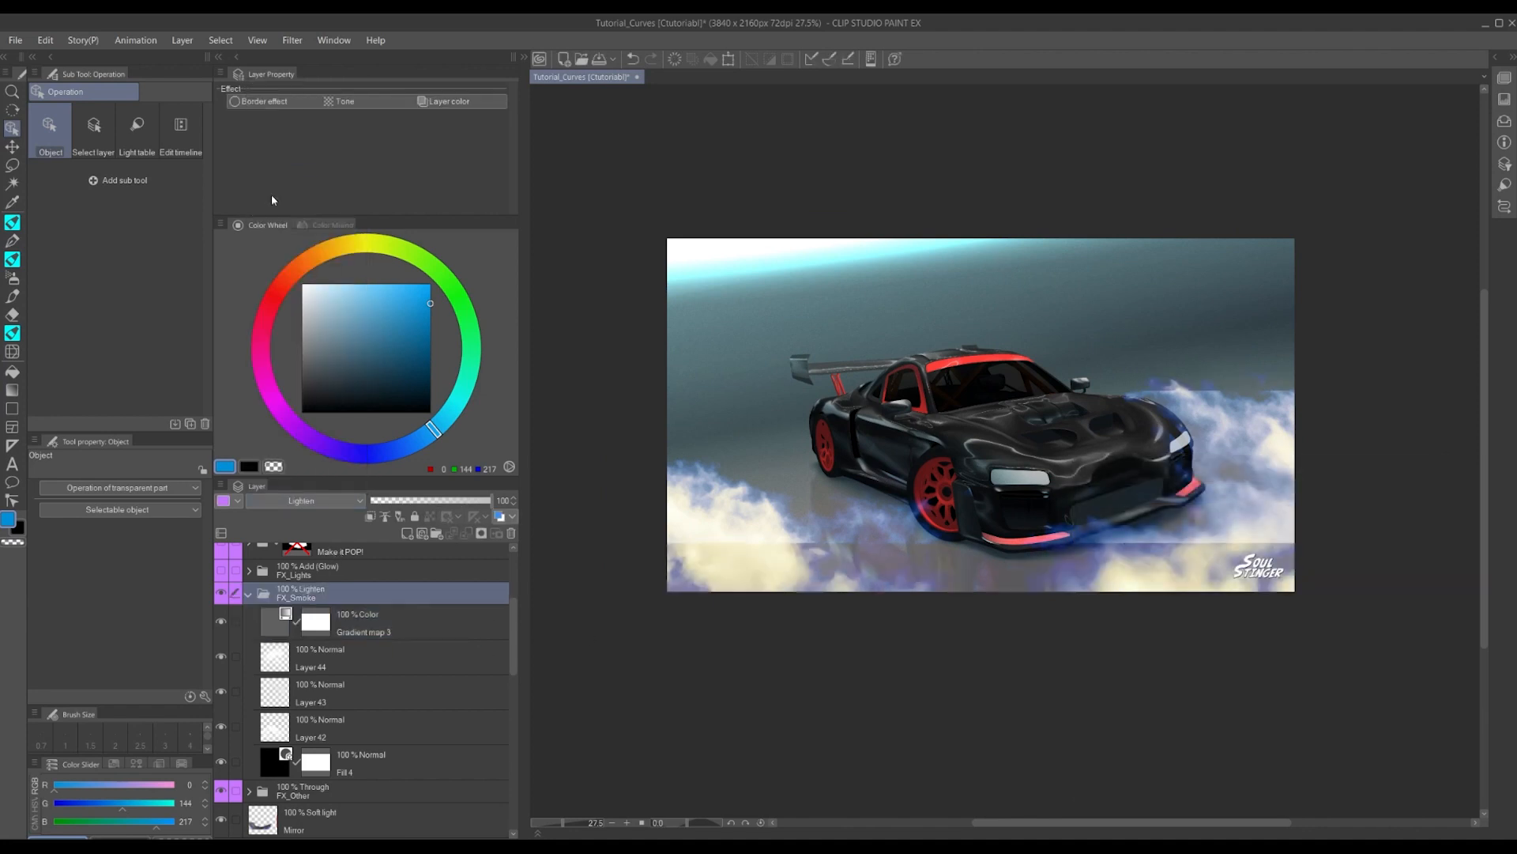
scroll(825, 537, "down", 1)
scroll(826, 536, "up", 3)
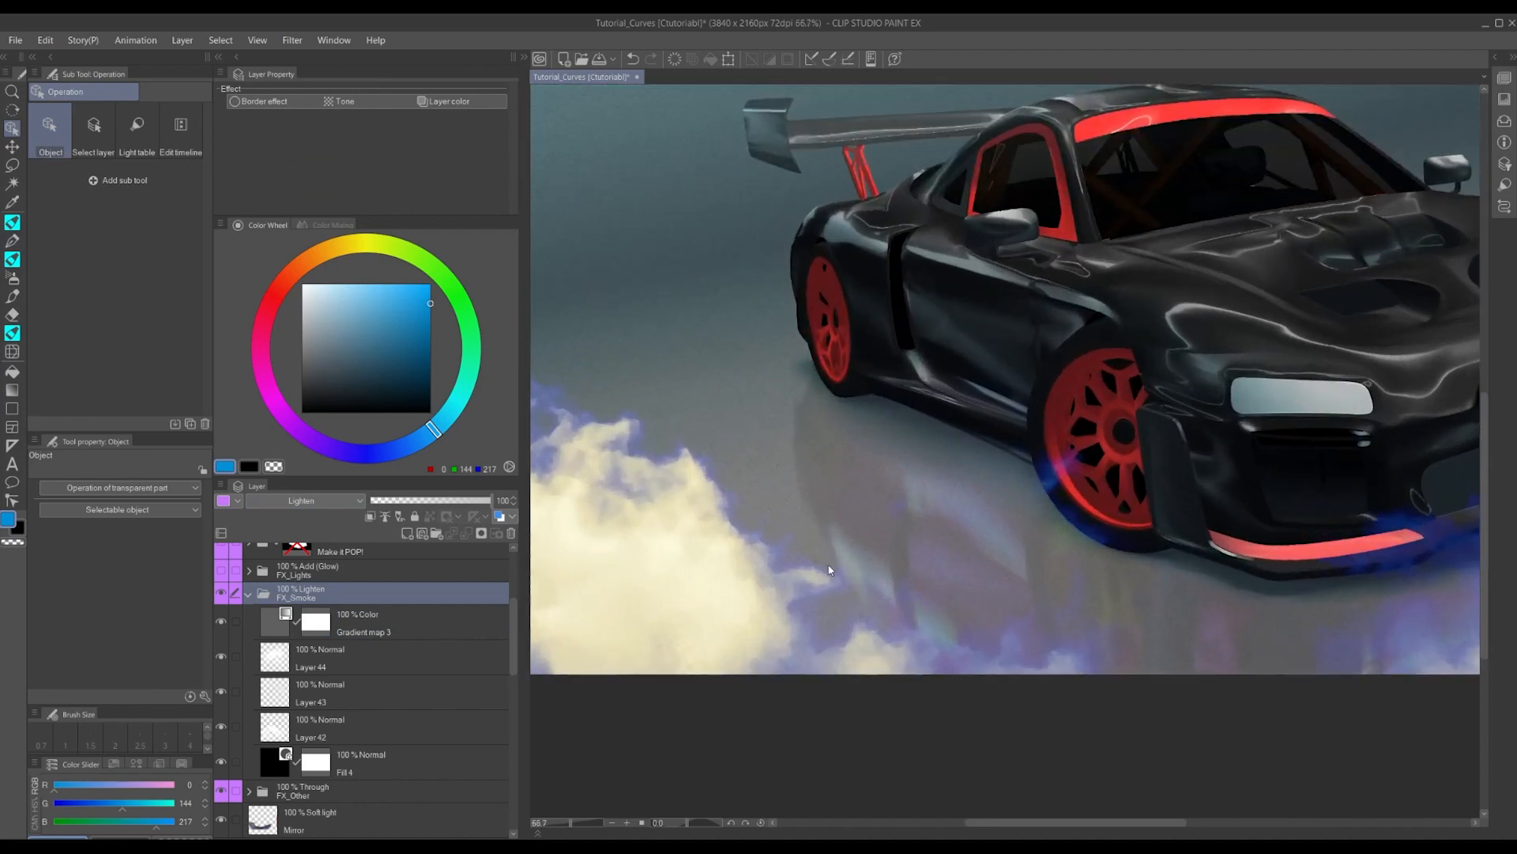
scroll(806, 517, "down", 2)
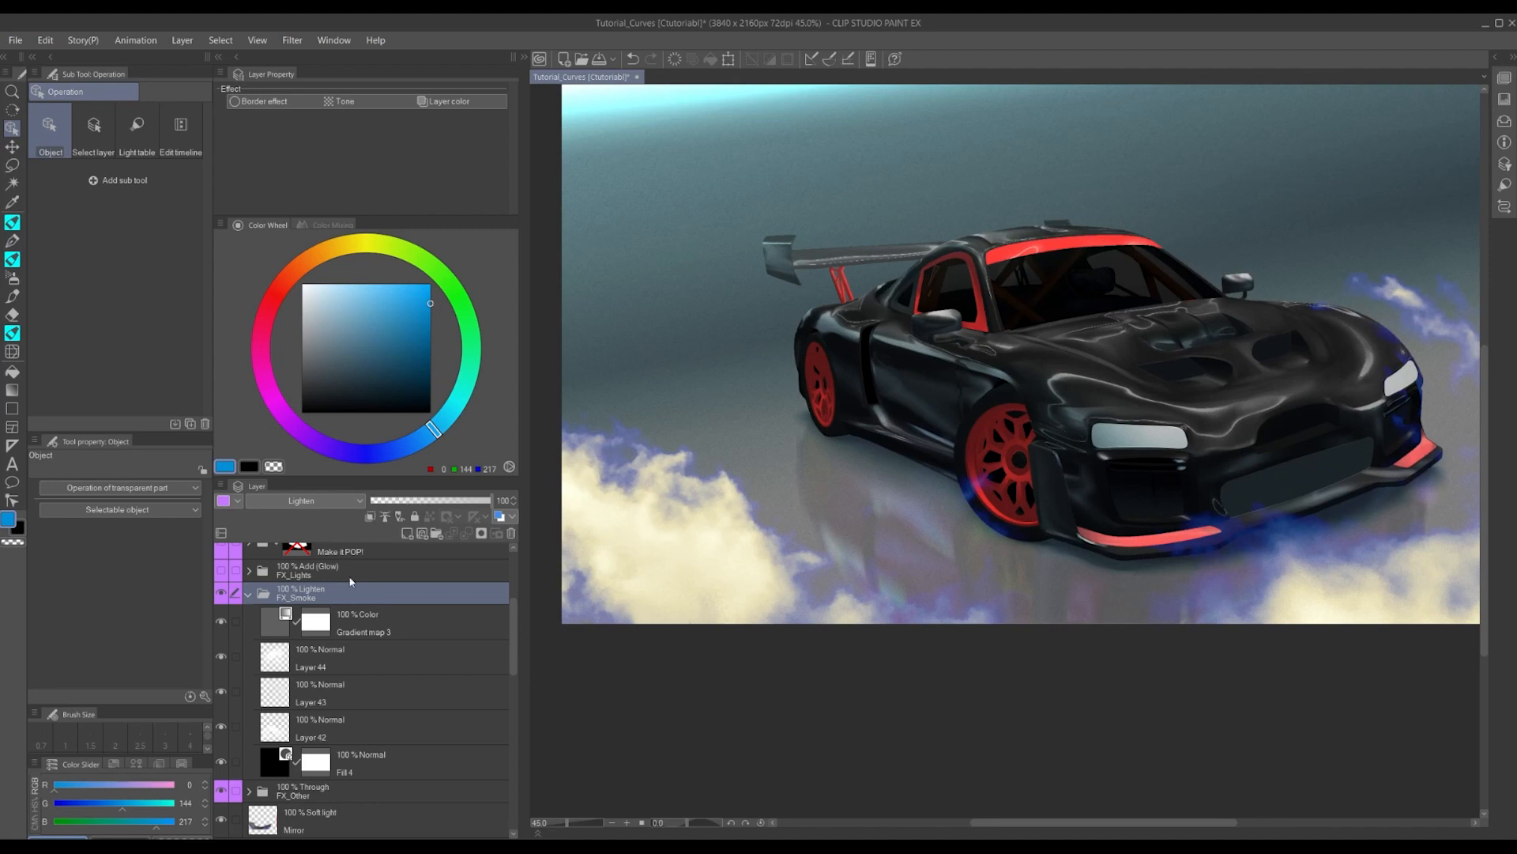
Set the FX_Smoke folder's blending mode to Screen and examine the smoke around the car
left_click(326, 501)
left_click(308, 195)
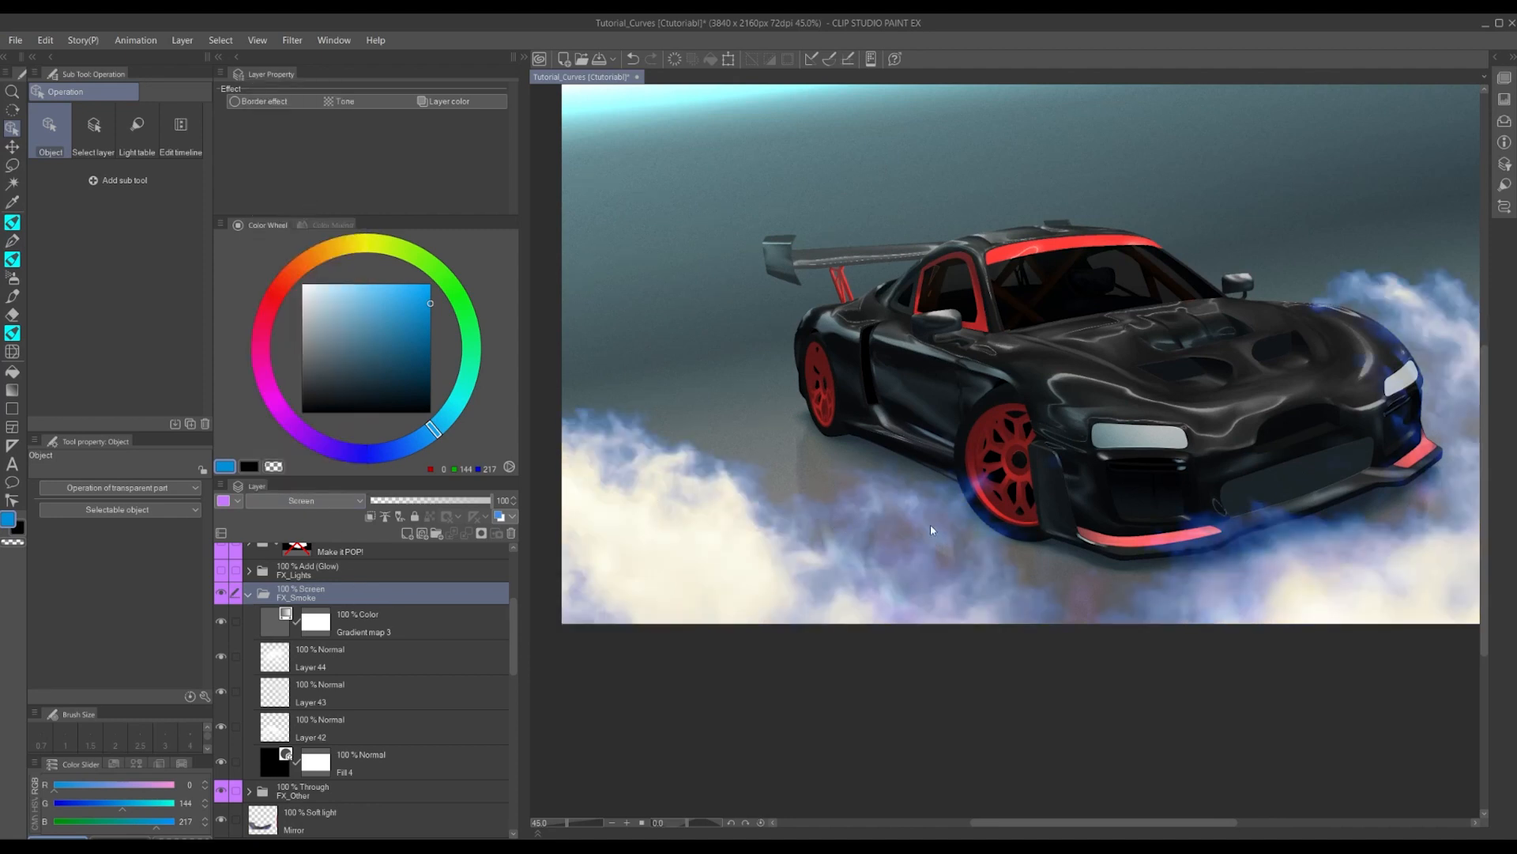
scroll(921, 530, "down", 2)
scroll(1140, 495, "up", 3)
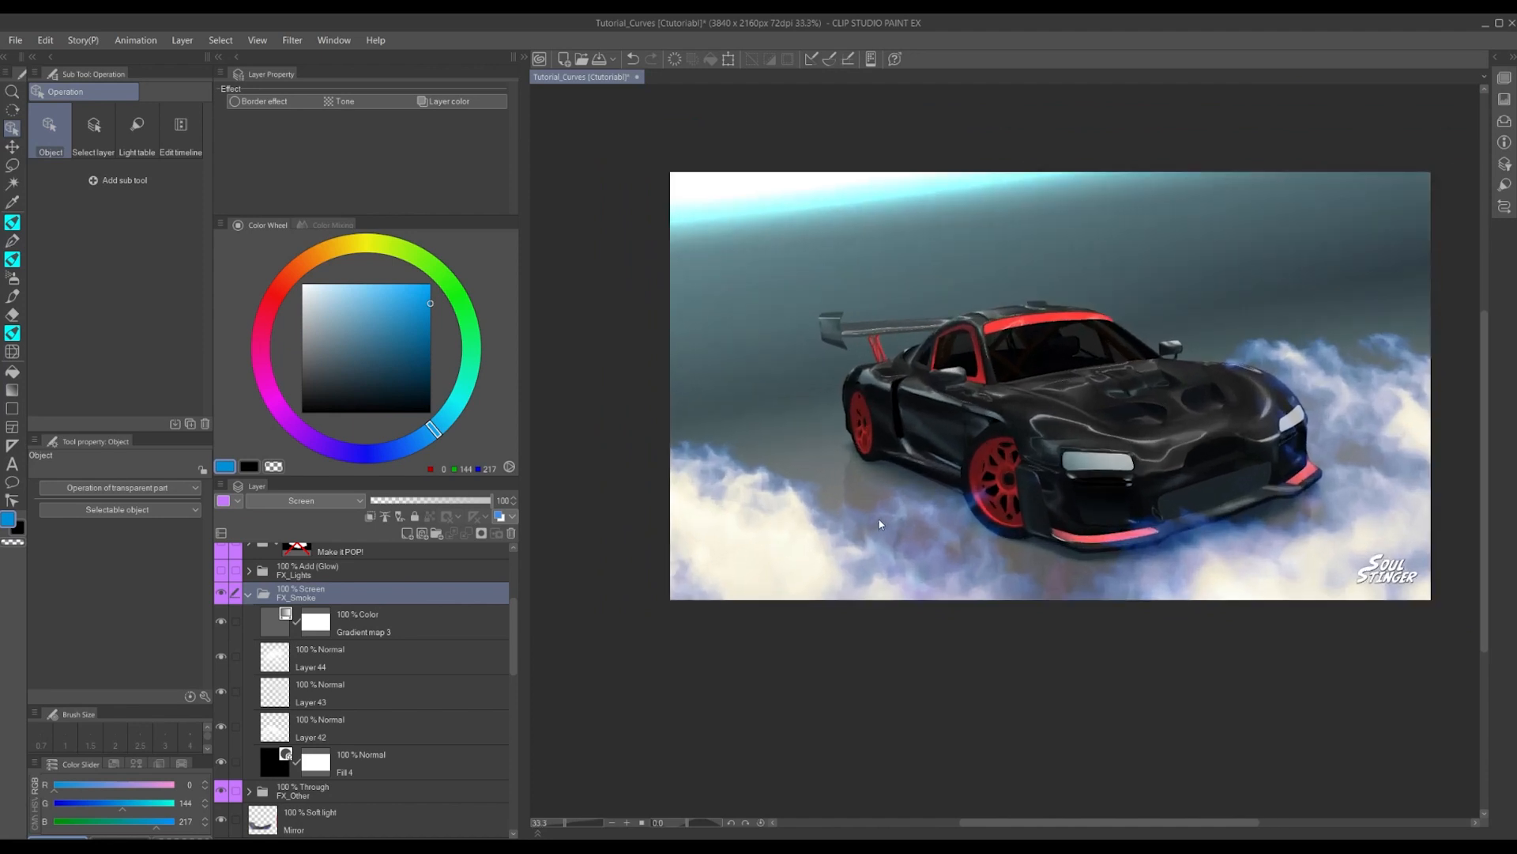
scroll(1085, 499, "down", 2)
scroll(1084, 499, "down", 1)
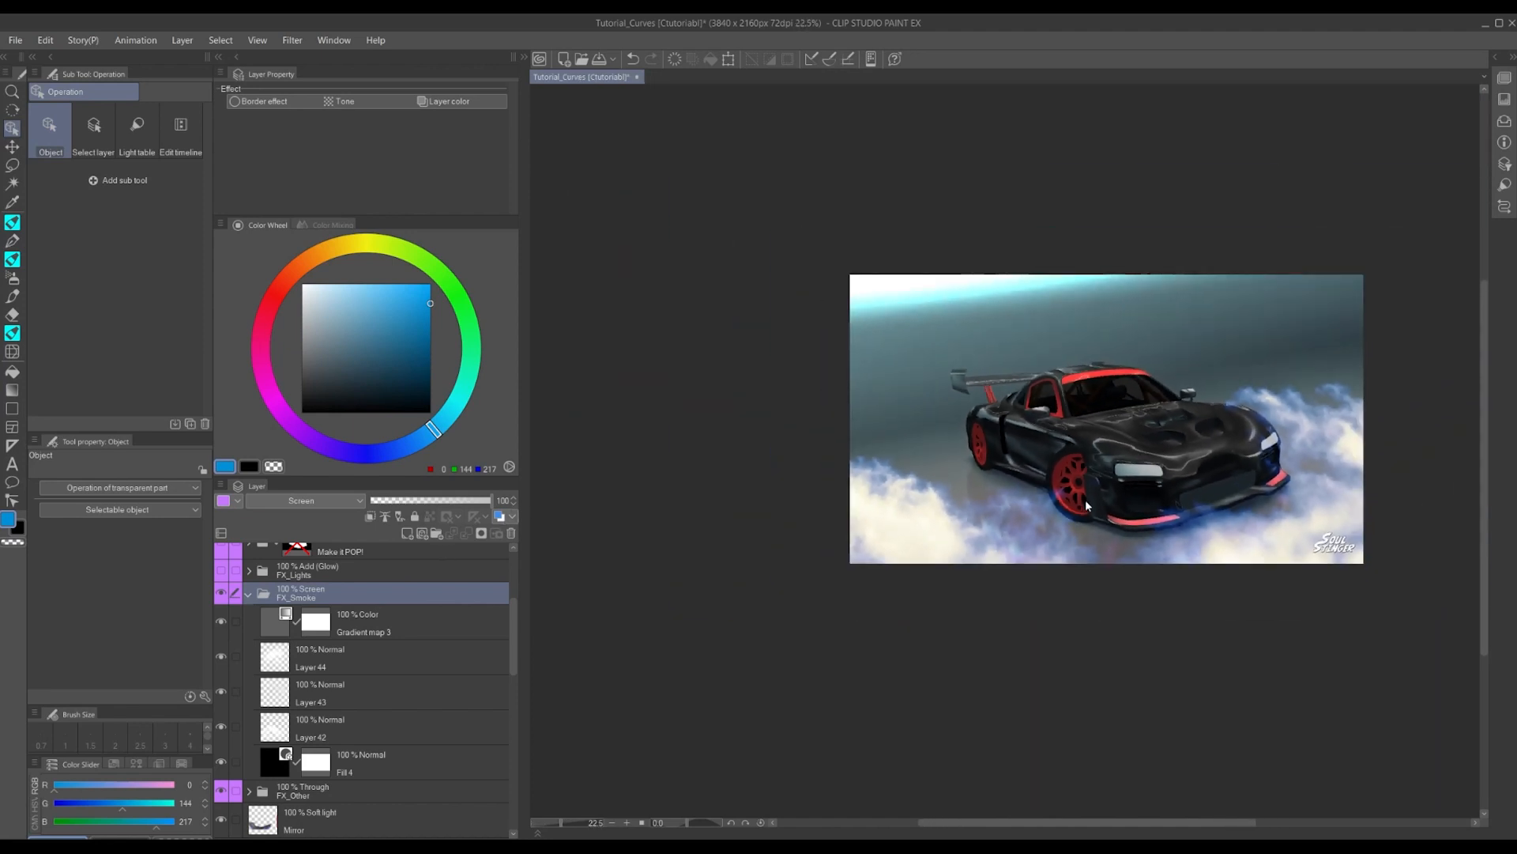
scroll(1166, 496, "up", 2)
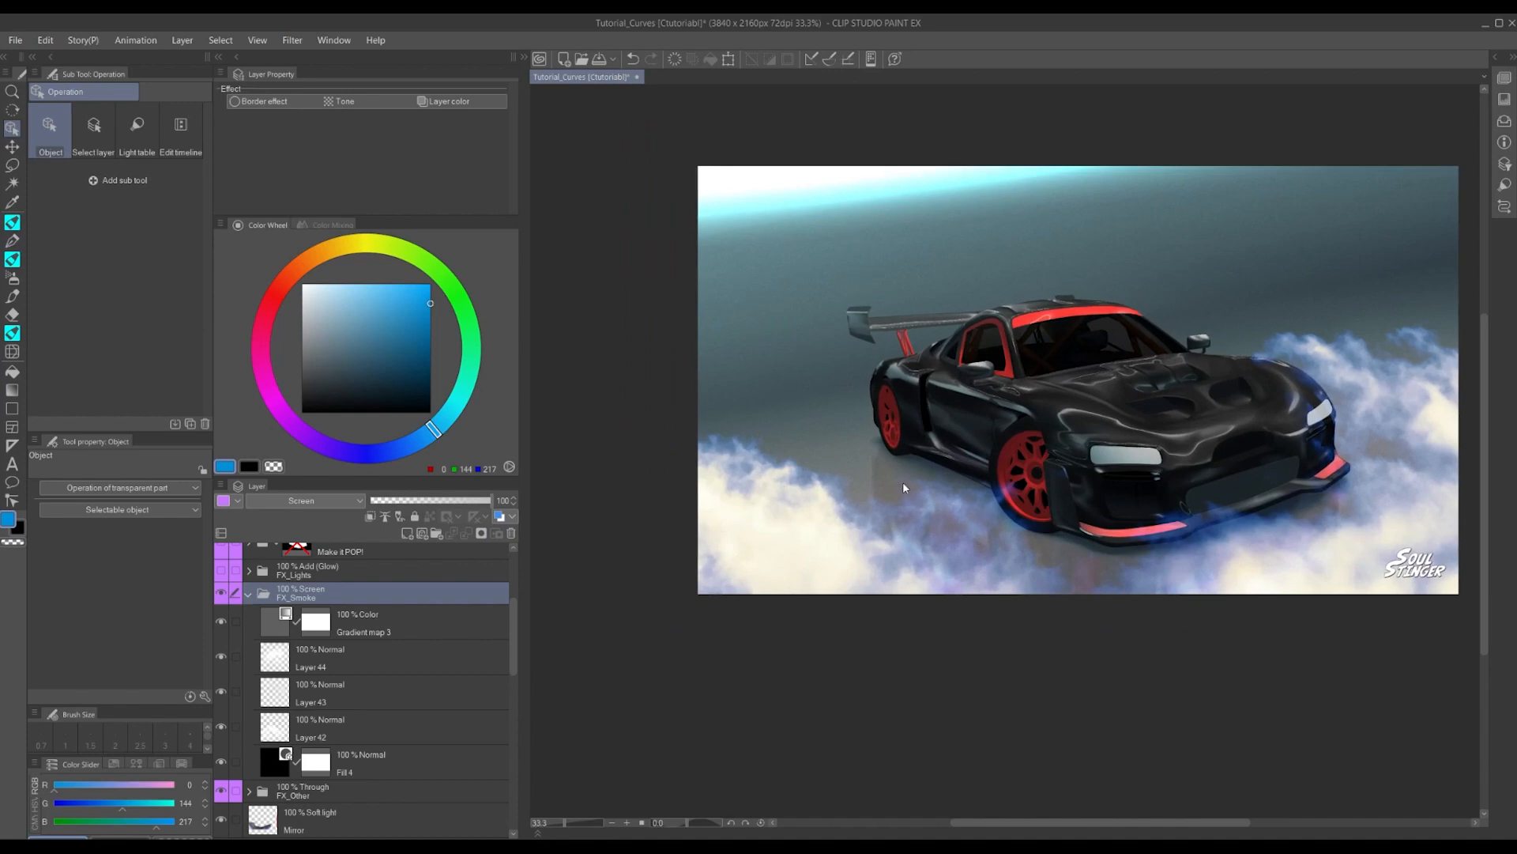
scroll(887, 488, "up", 2)
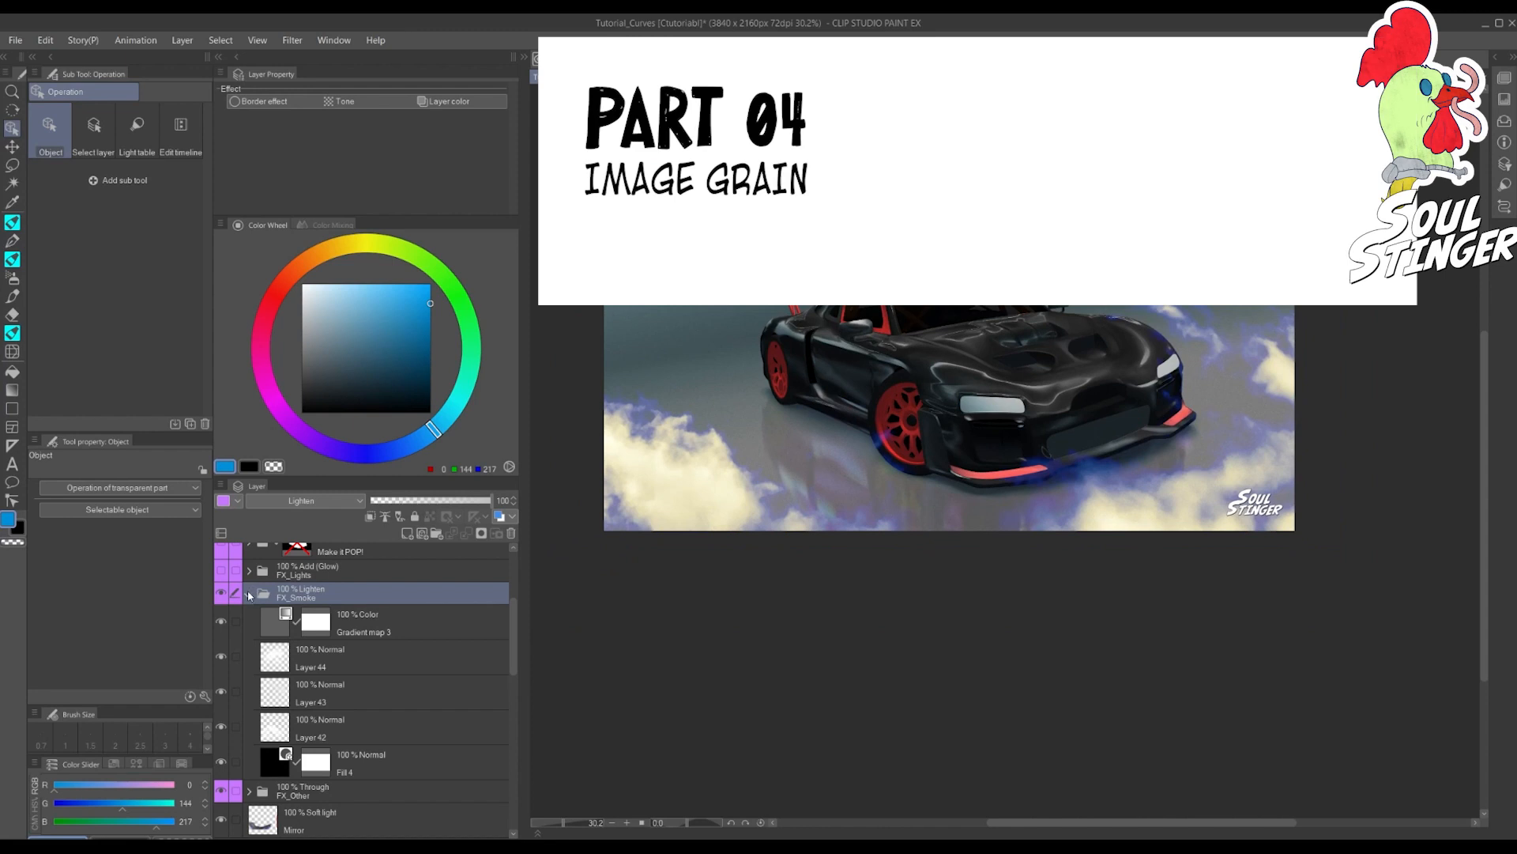
Collapse and hide the FX_Smoke folder, and expand the FX_Other folder
left_click(249, 595)
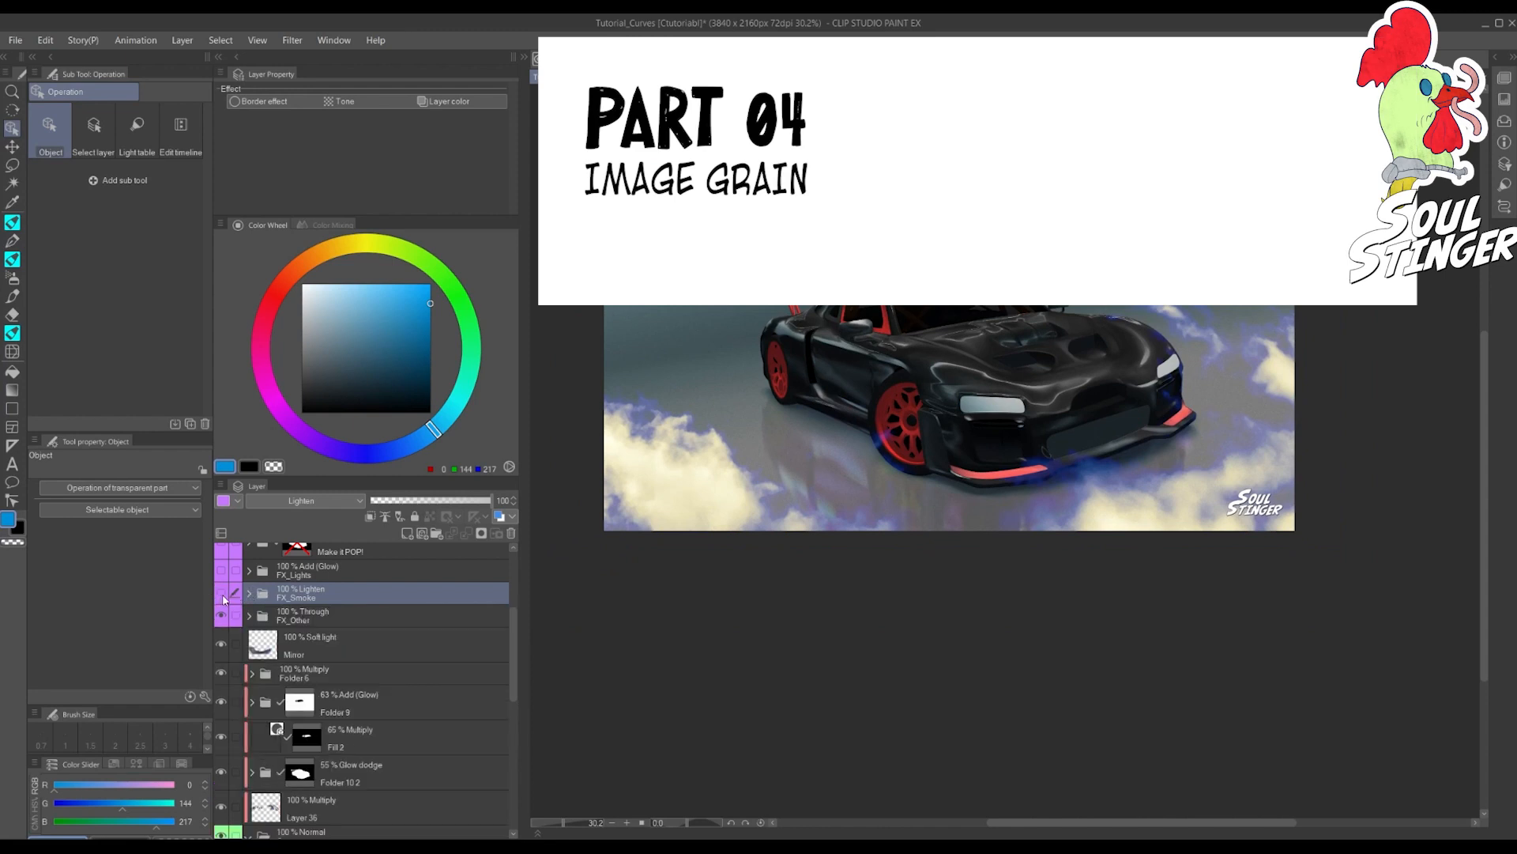
left_click(221, 592)
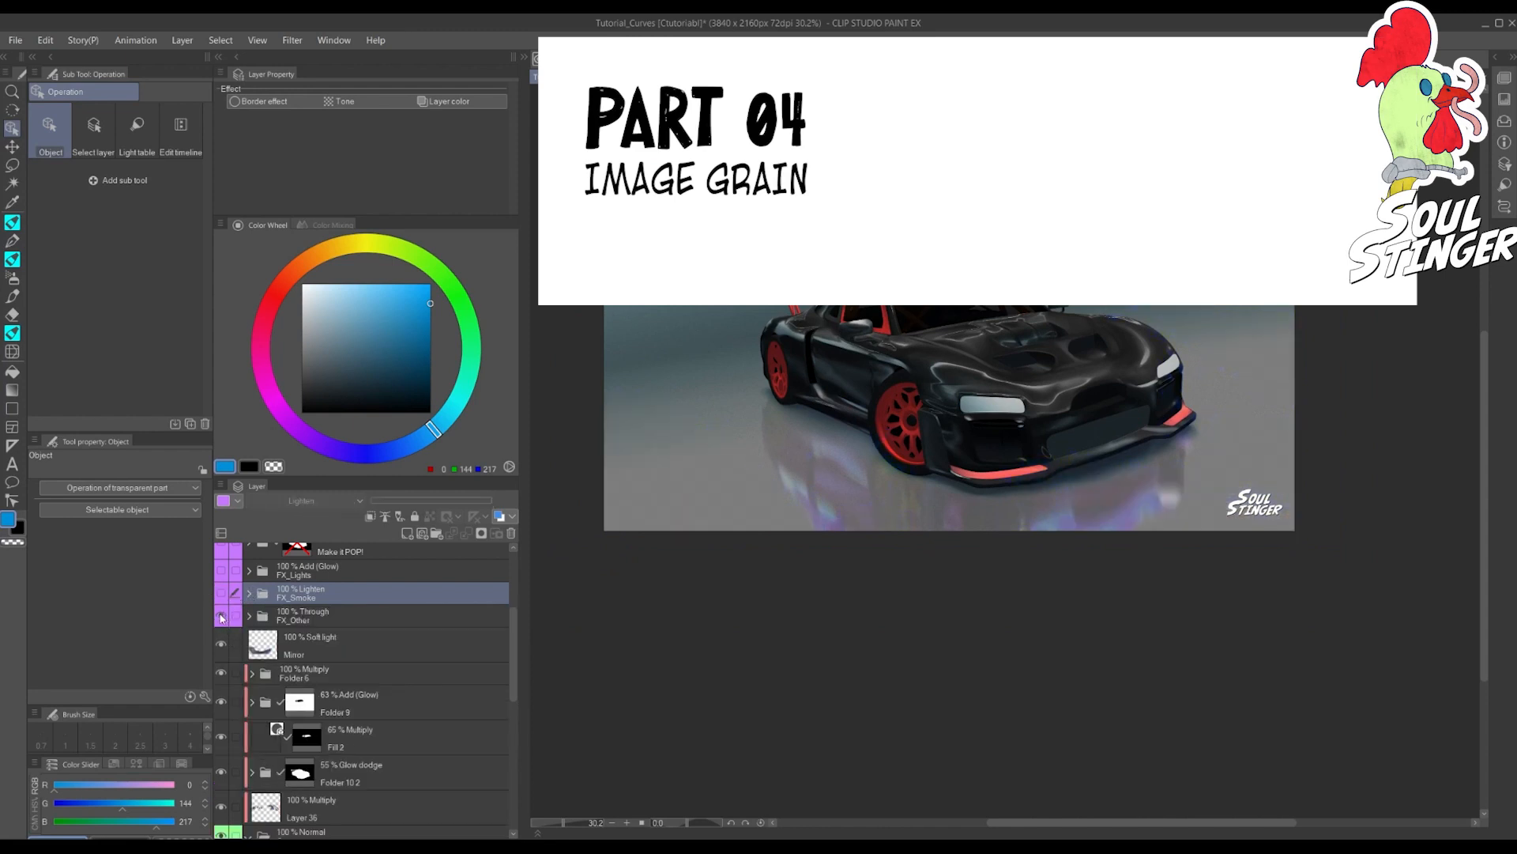
left_click(248, 617)
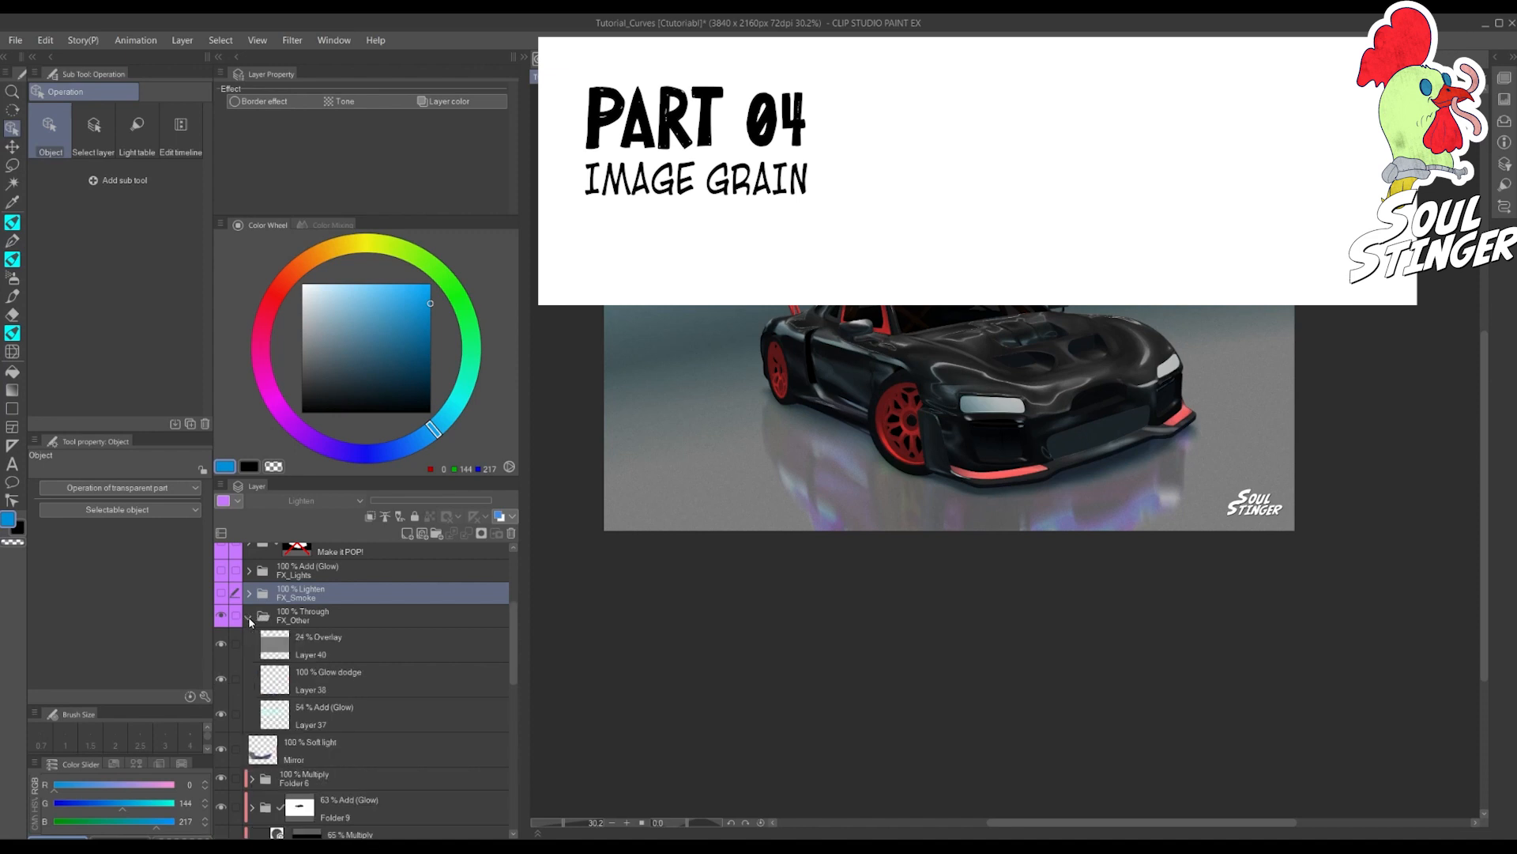
left_click(251, 618)
left_click(248, 616)
scroll(356, 648, "up", 2)
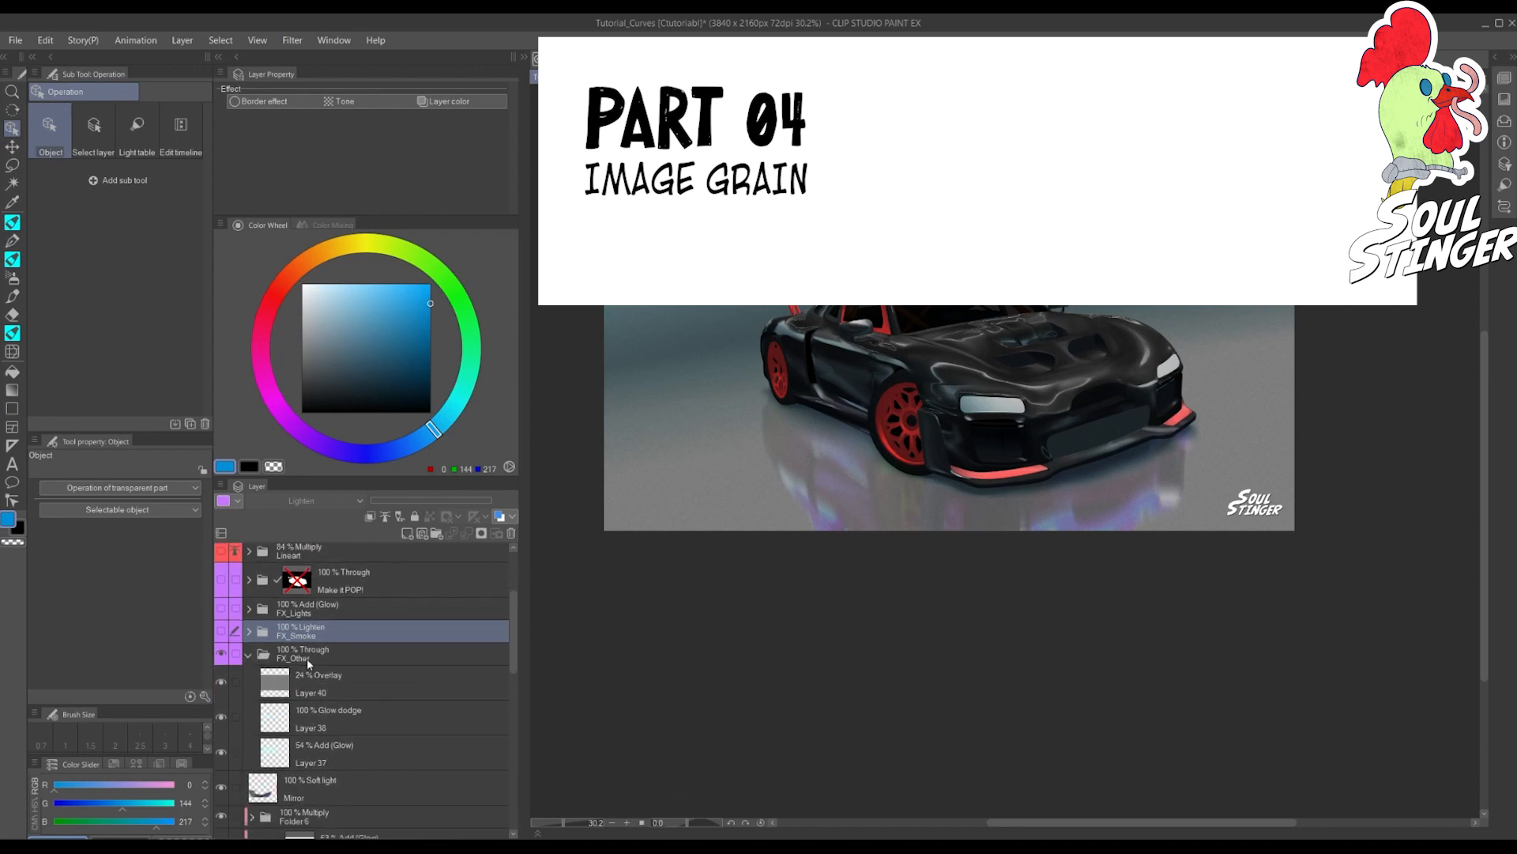
Check the blending mode of the FX_Other folder without changing it
left_click(309, 651)
left_click(315, 500)
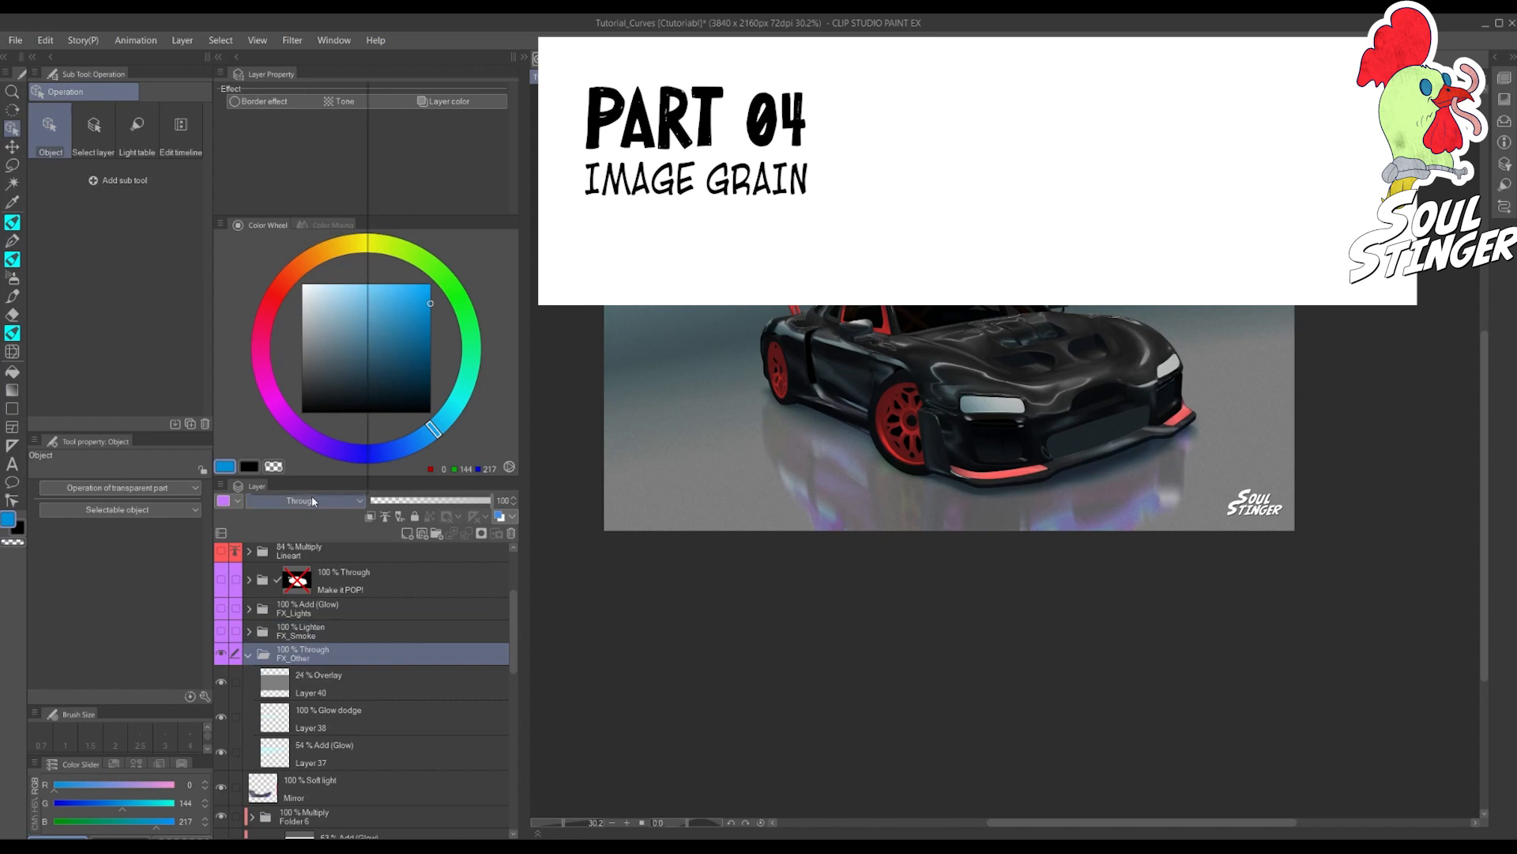
left_click(443, 741)
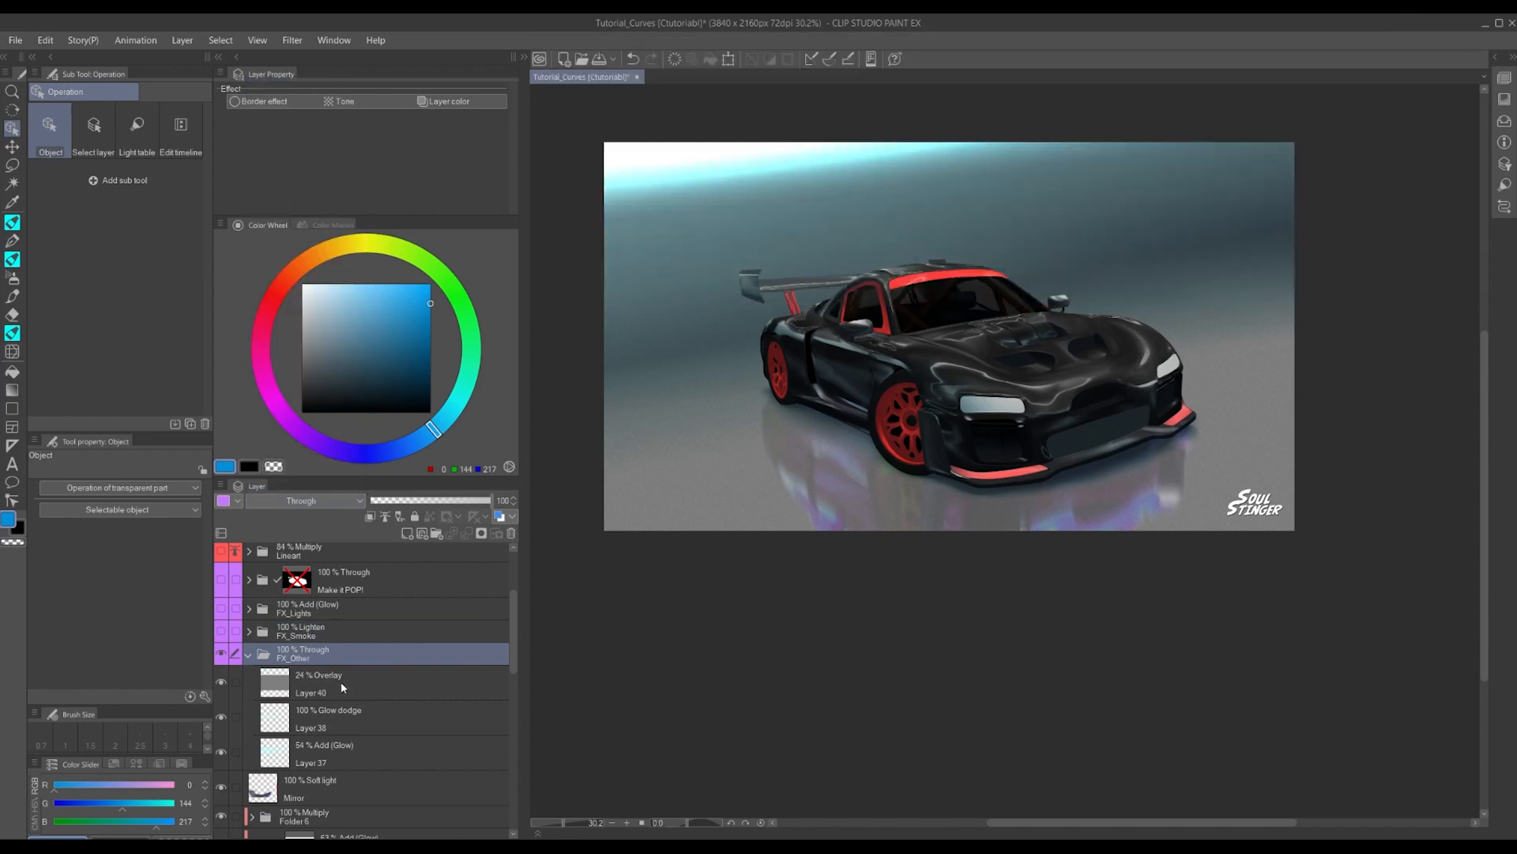
Show only Layer 40 from the FX_Other folder and raise its opacity to 100% to inspect the grain texture
left_click(322, 683)
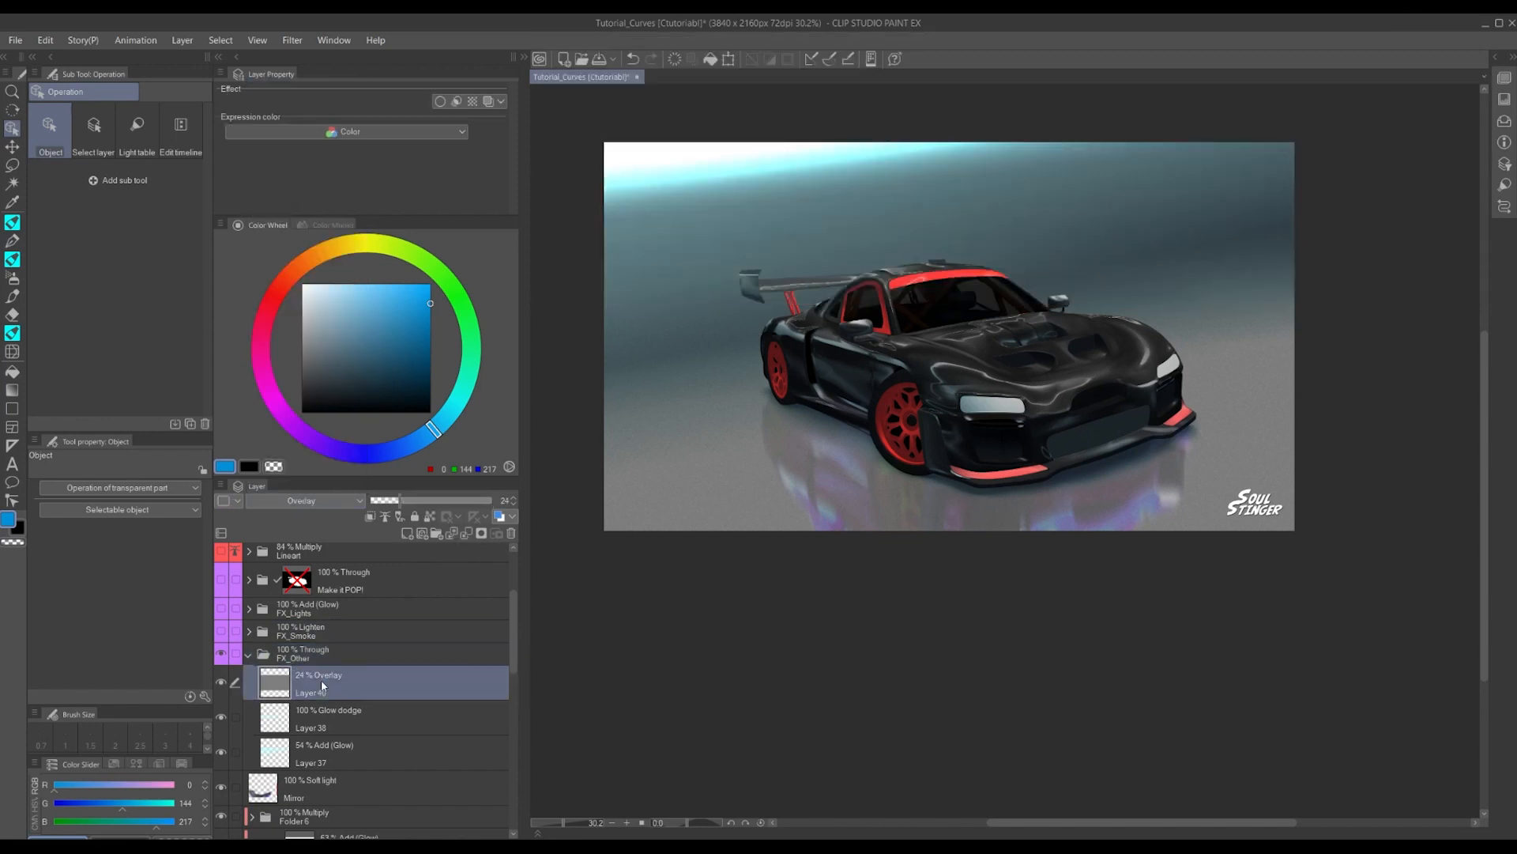
left_click(222, 683, "alt")
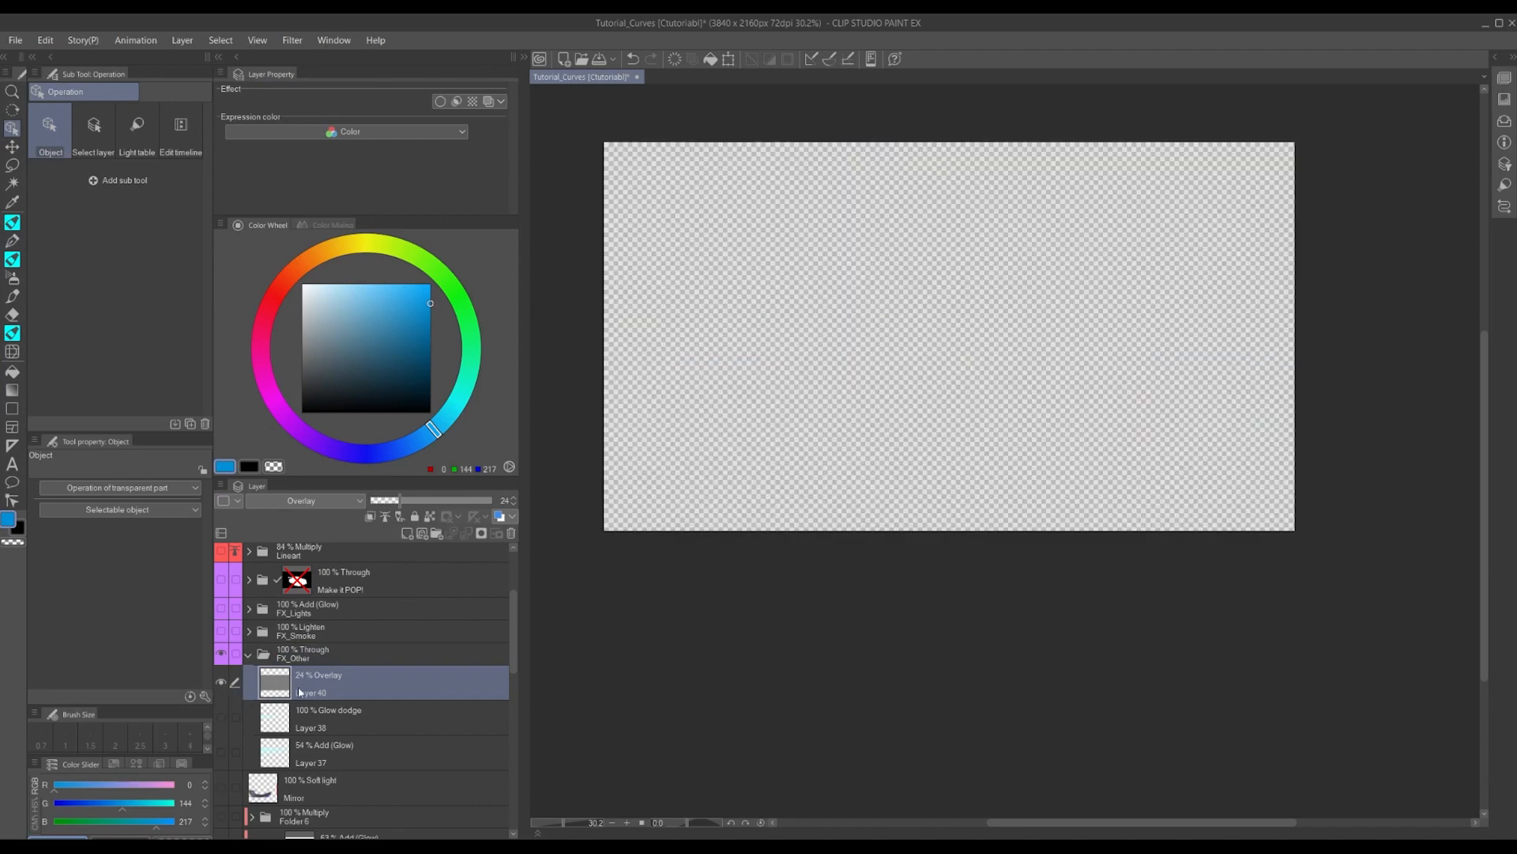
left_click_drag(423, 504, 640, 507)
scroll(974, 355, "up", 3)
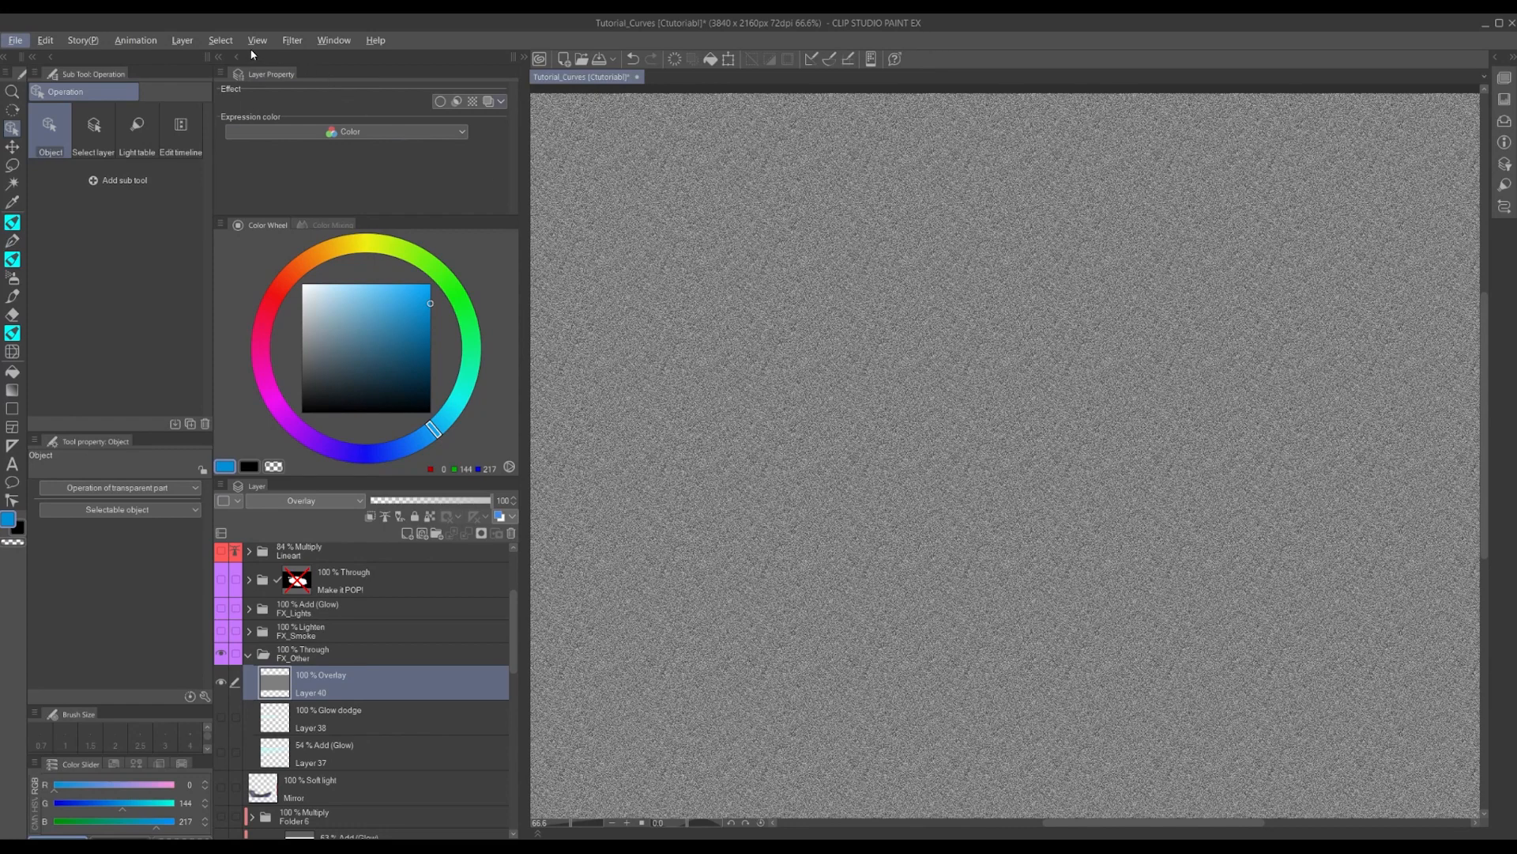
Render Perlin noise with a scale of 1.00 on Layer 40 and examine the fine grain across the canvas
left_click(292, 40)
mouse_move(321, 116)
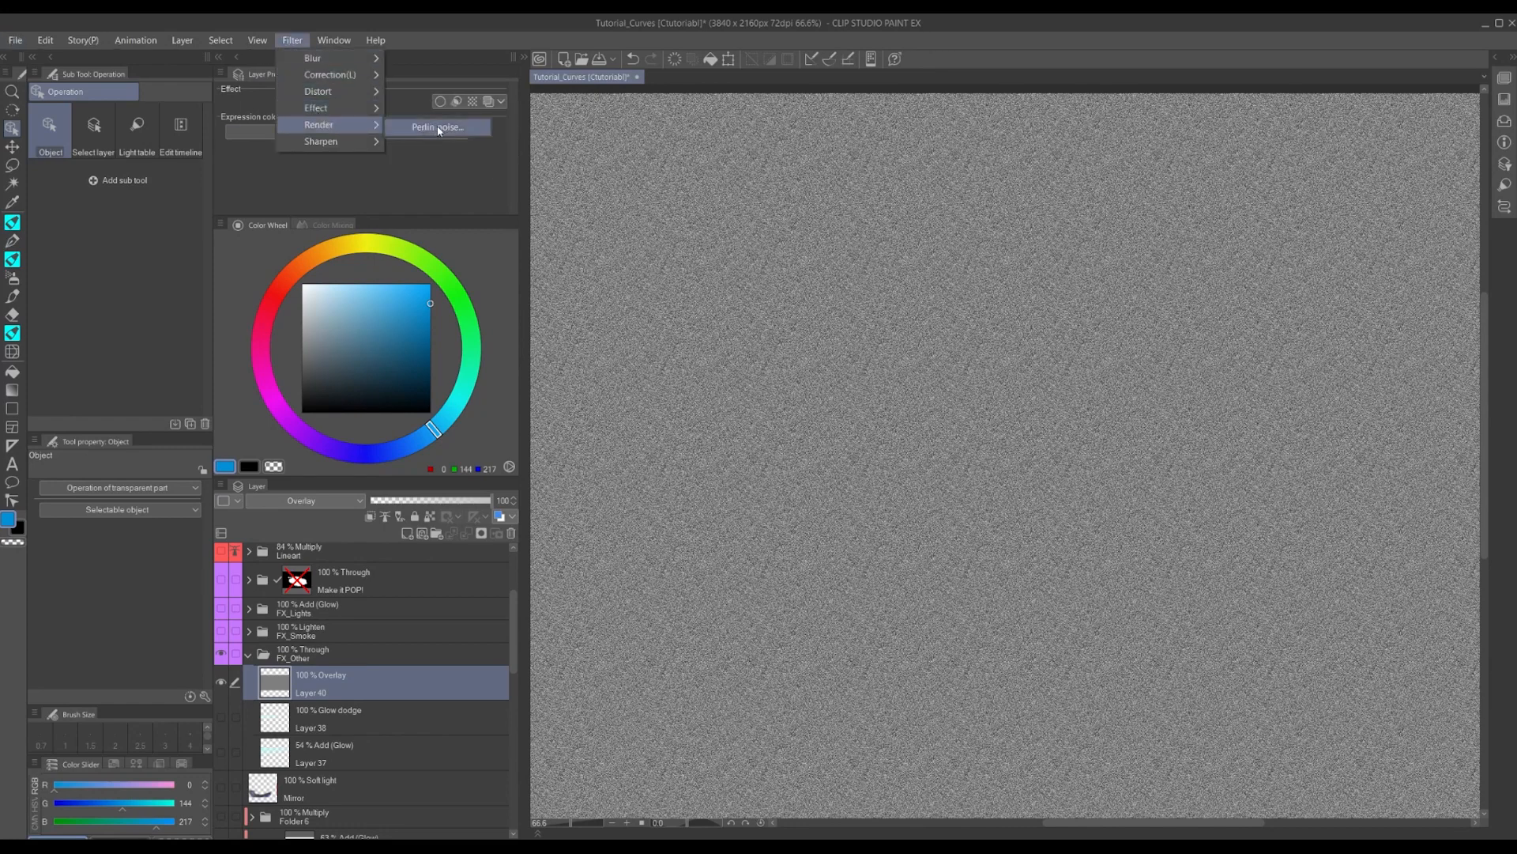
left_click(438, 129)
left_click_drag(764, 576, 732, 571)
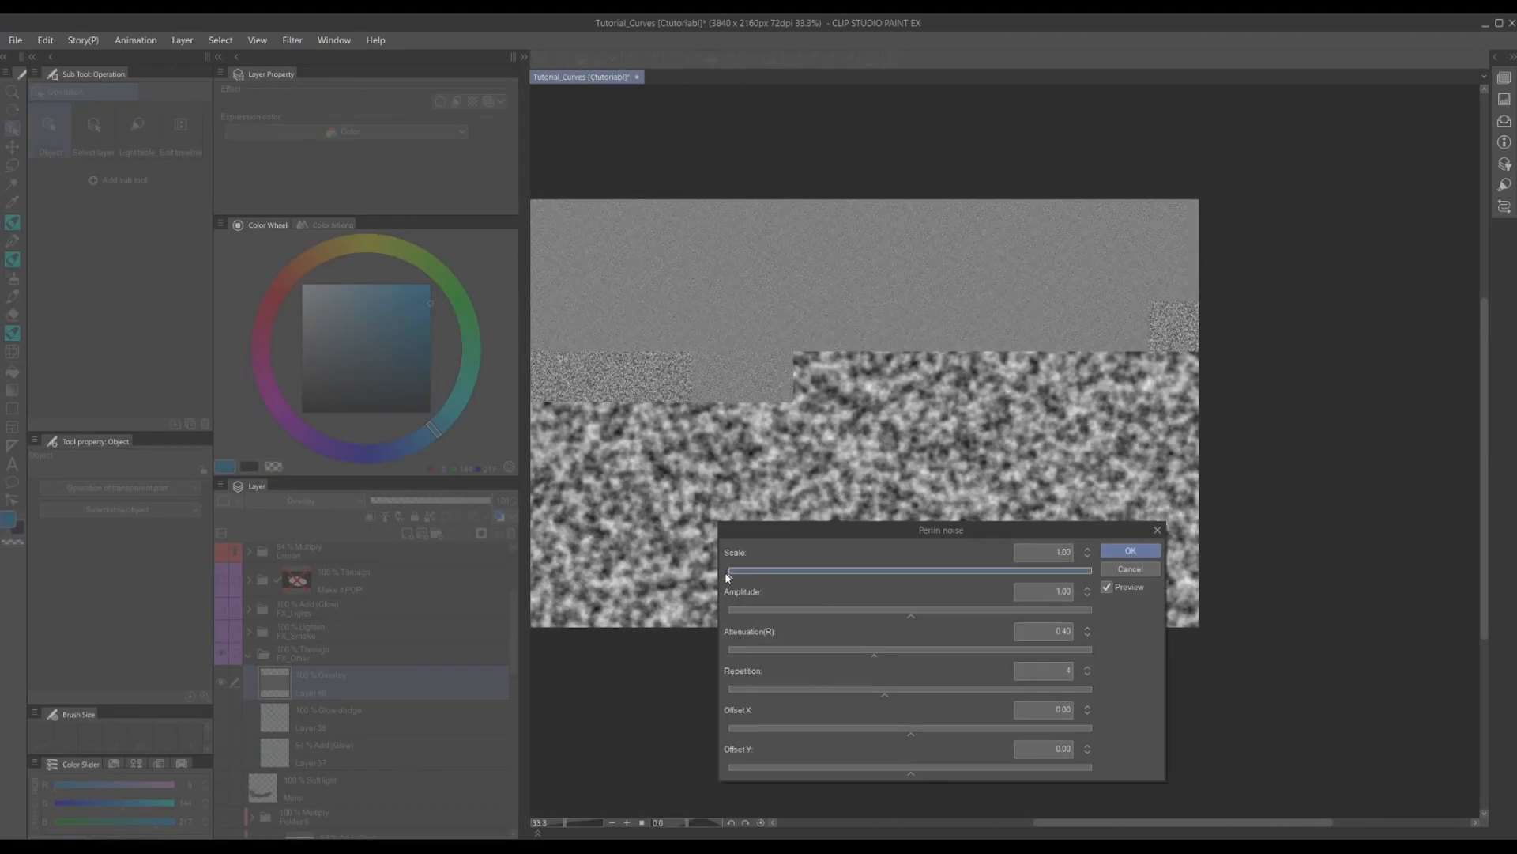
left_click(1130, 551)
left_click_drag(824, 573, 923, 678)
scroll(1011, 545, "up", 4)
scroll(1008, 551, "down", 2)
scroll(1007, 551, "down", 1)
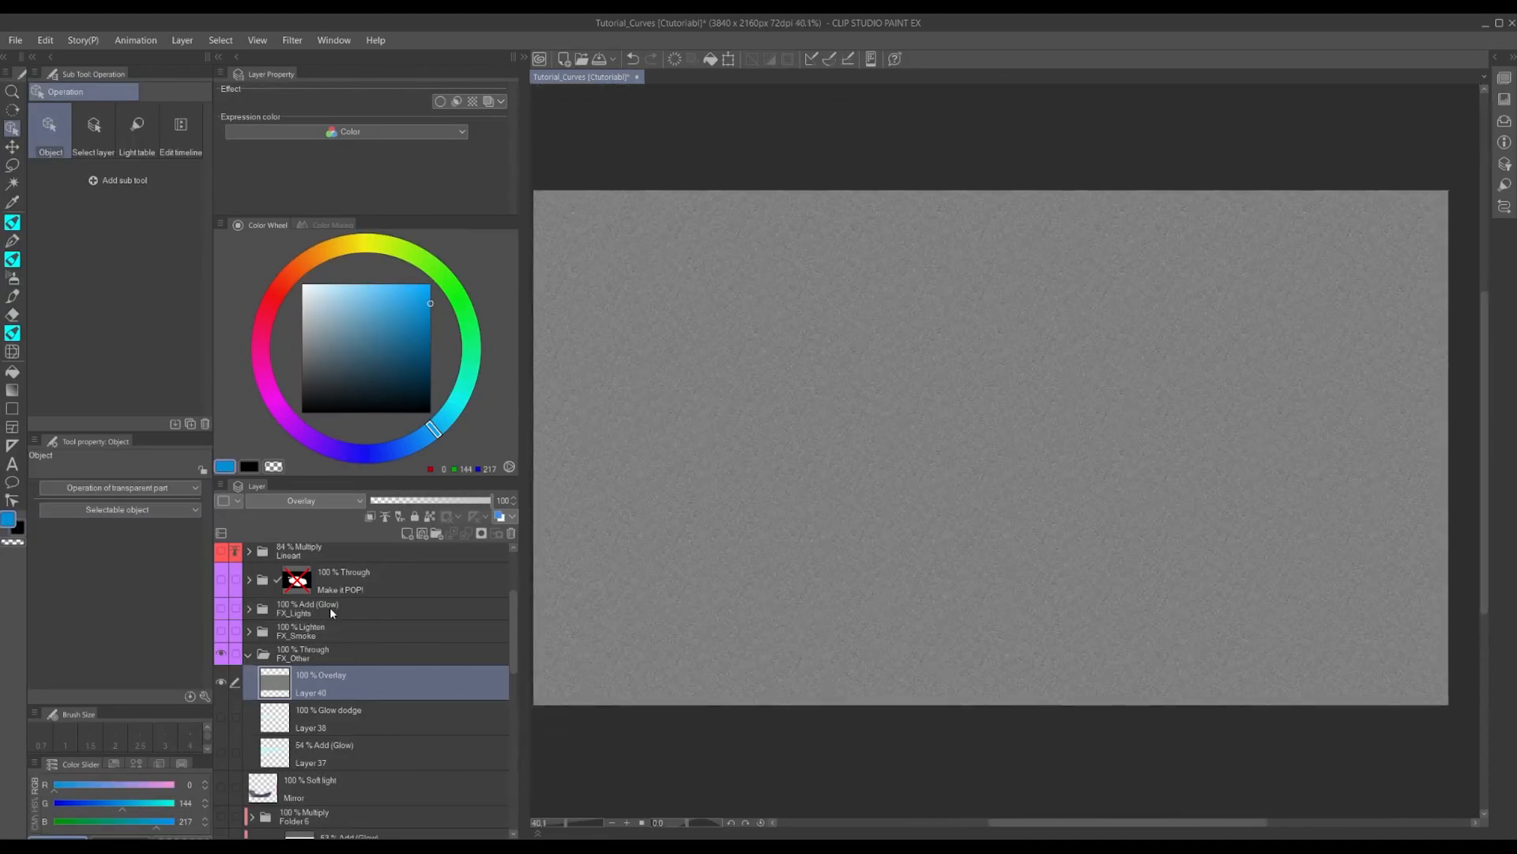
Try the Add blending mode on Layer 40, comparing the noise alone with the full car illustration
left_click(290, 503)
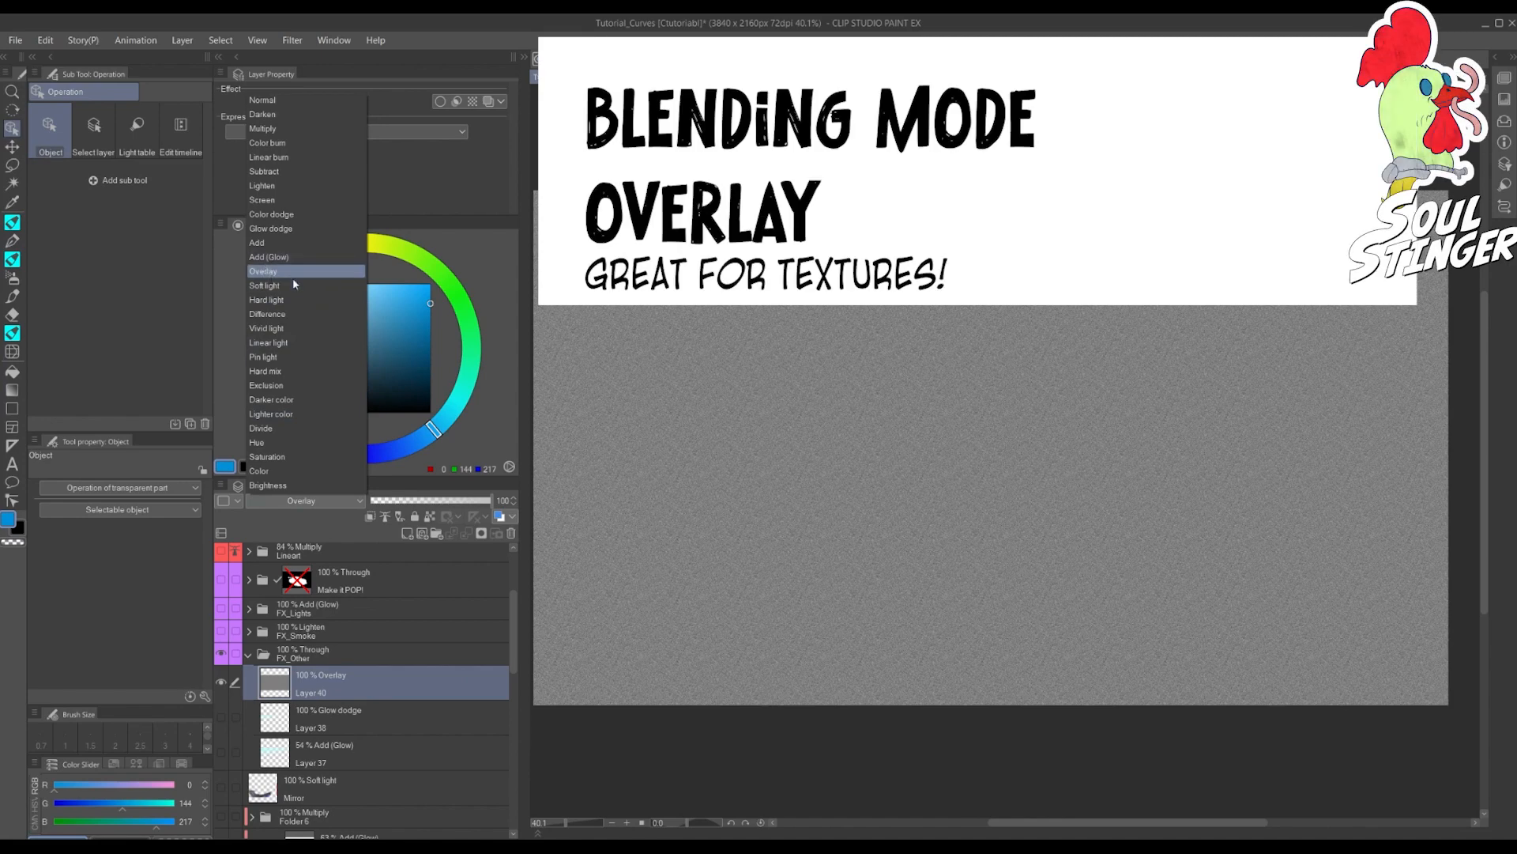
left_click(272, 692)
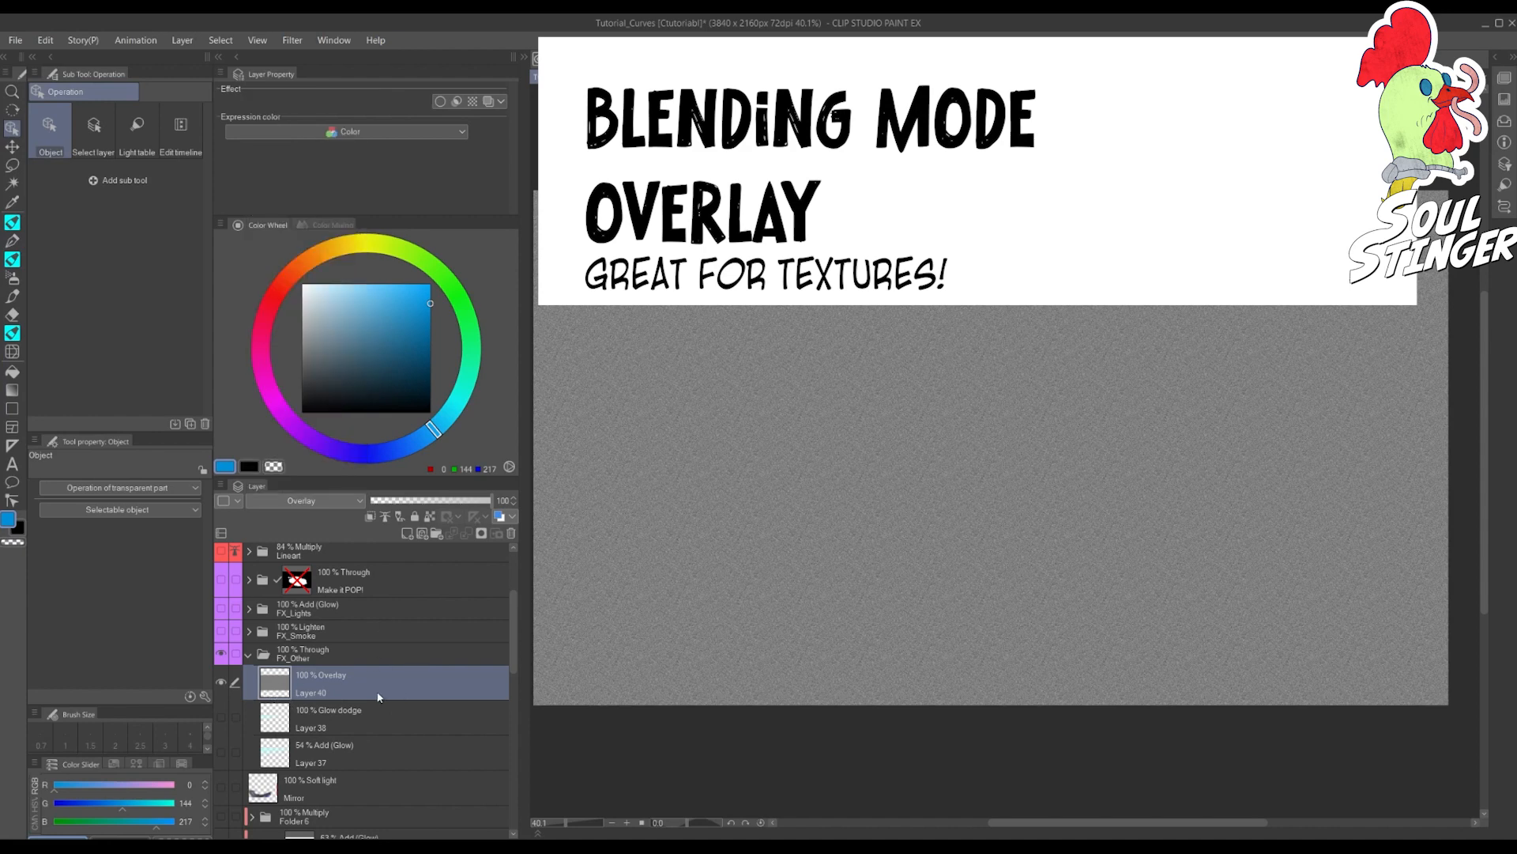
scroll(354, 762, "down", 2)
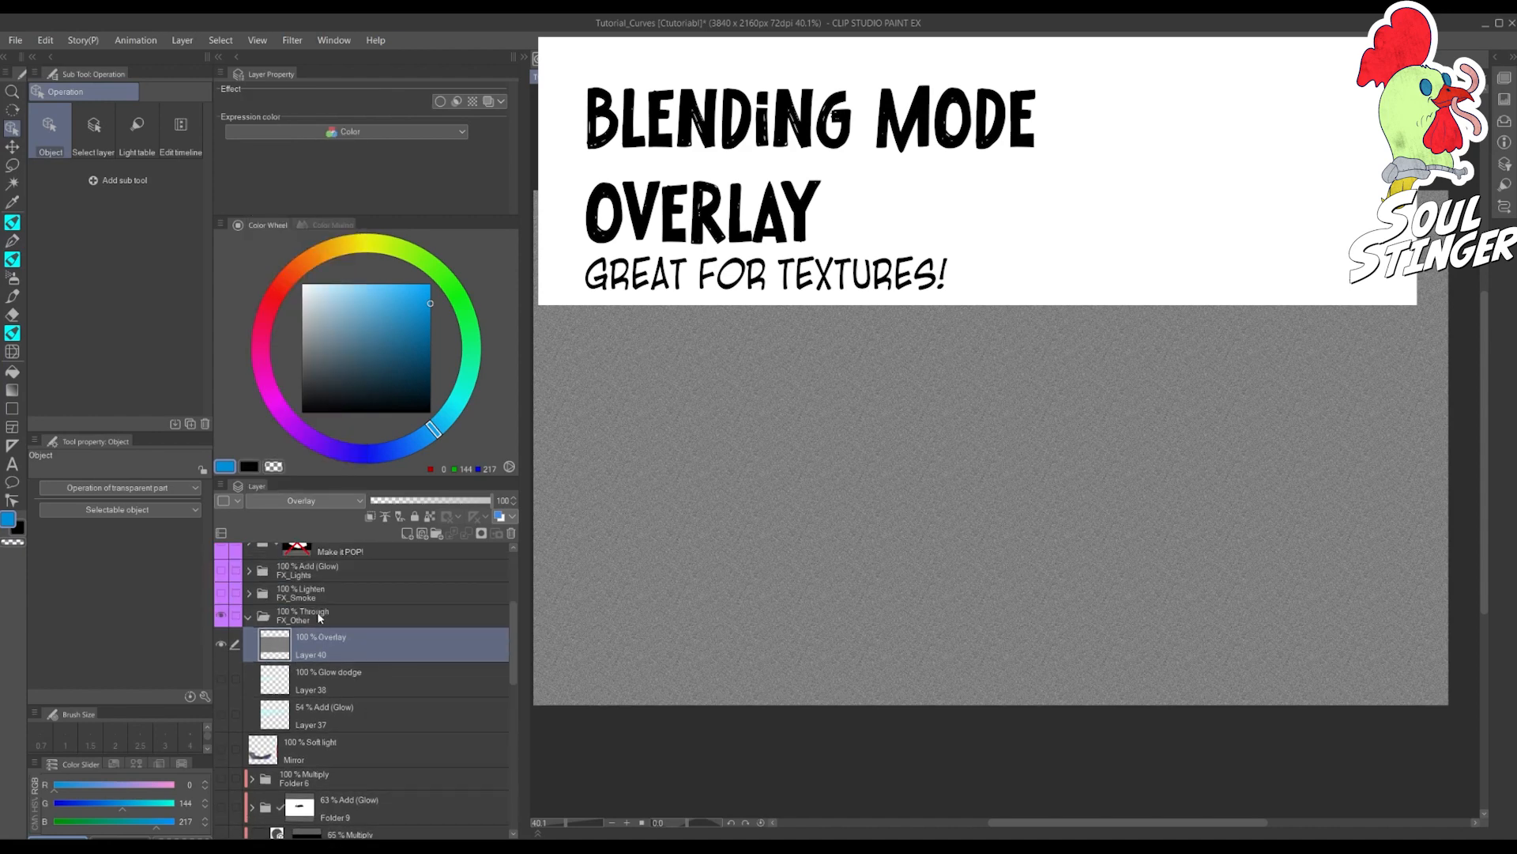
left_click(299, 502)
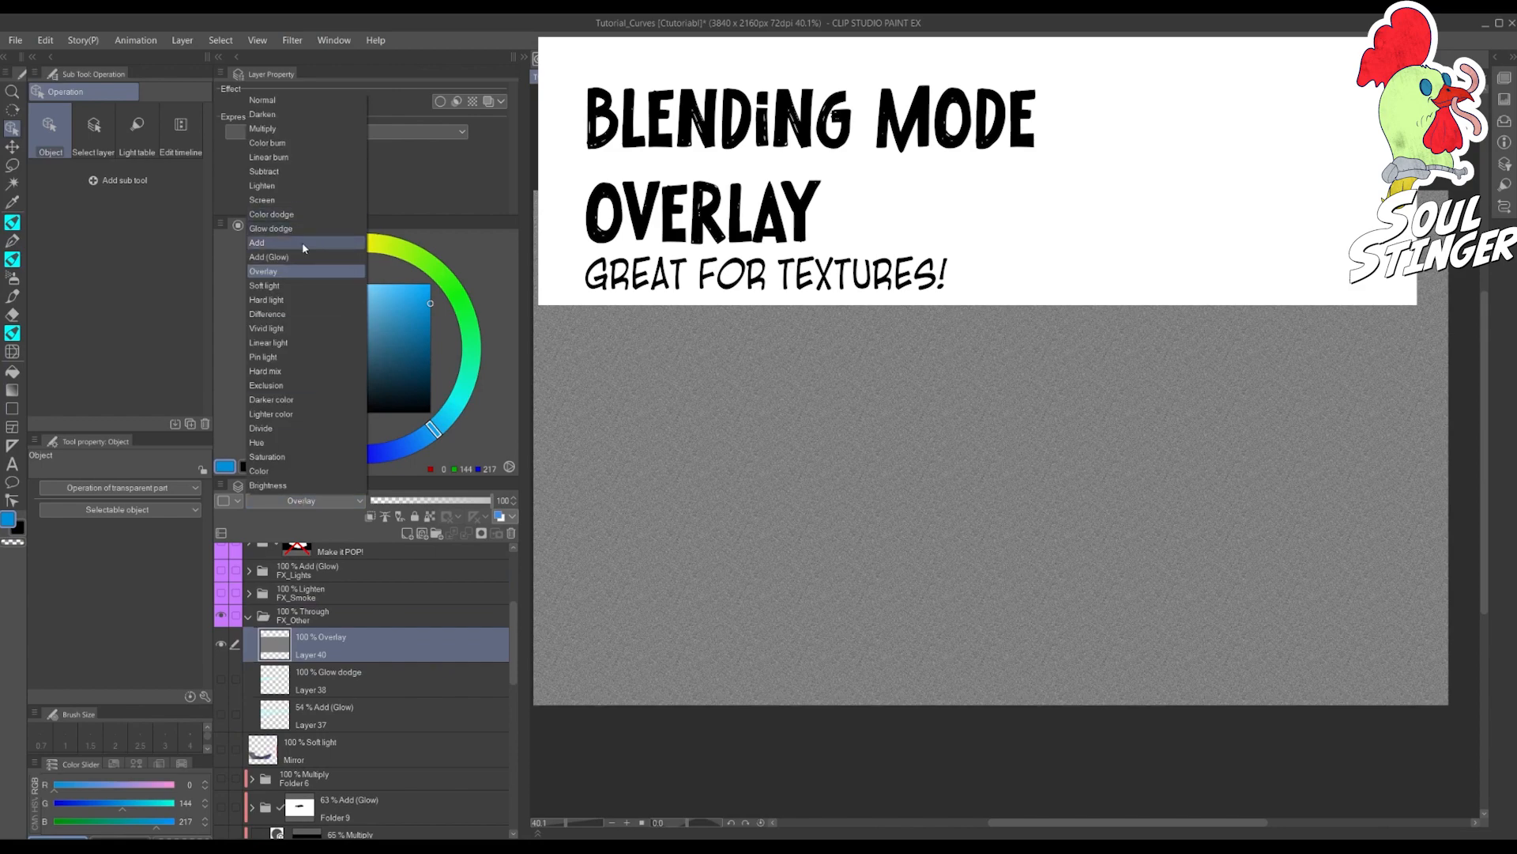
left_click(301, 247)
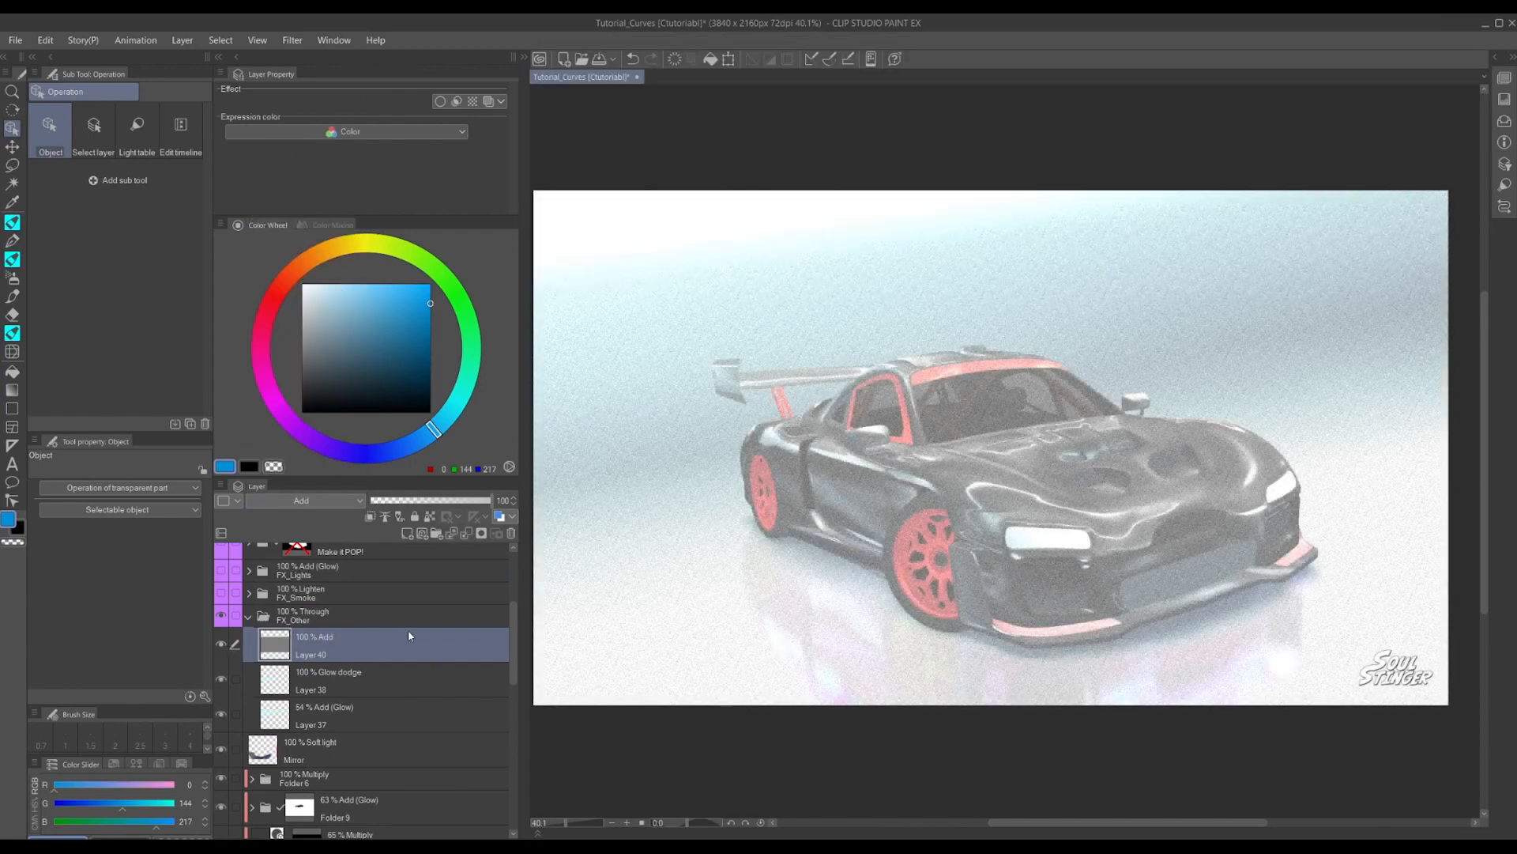
left_click(319, 506)
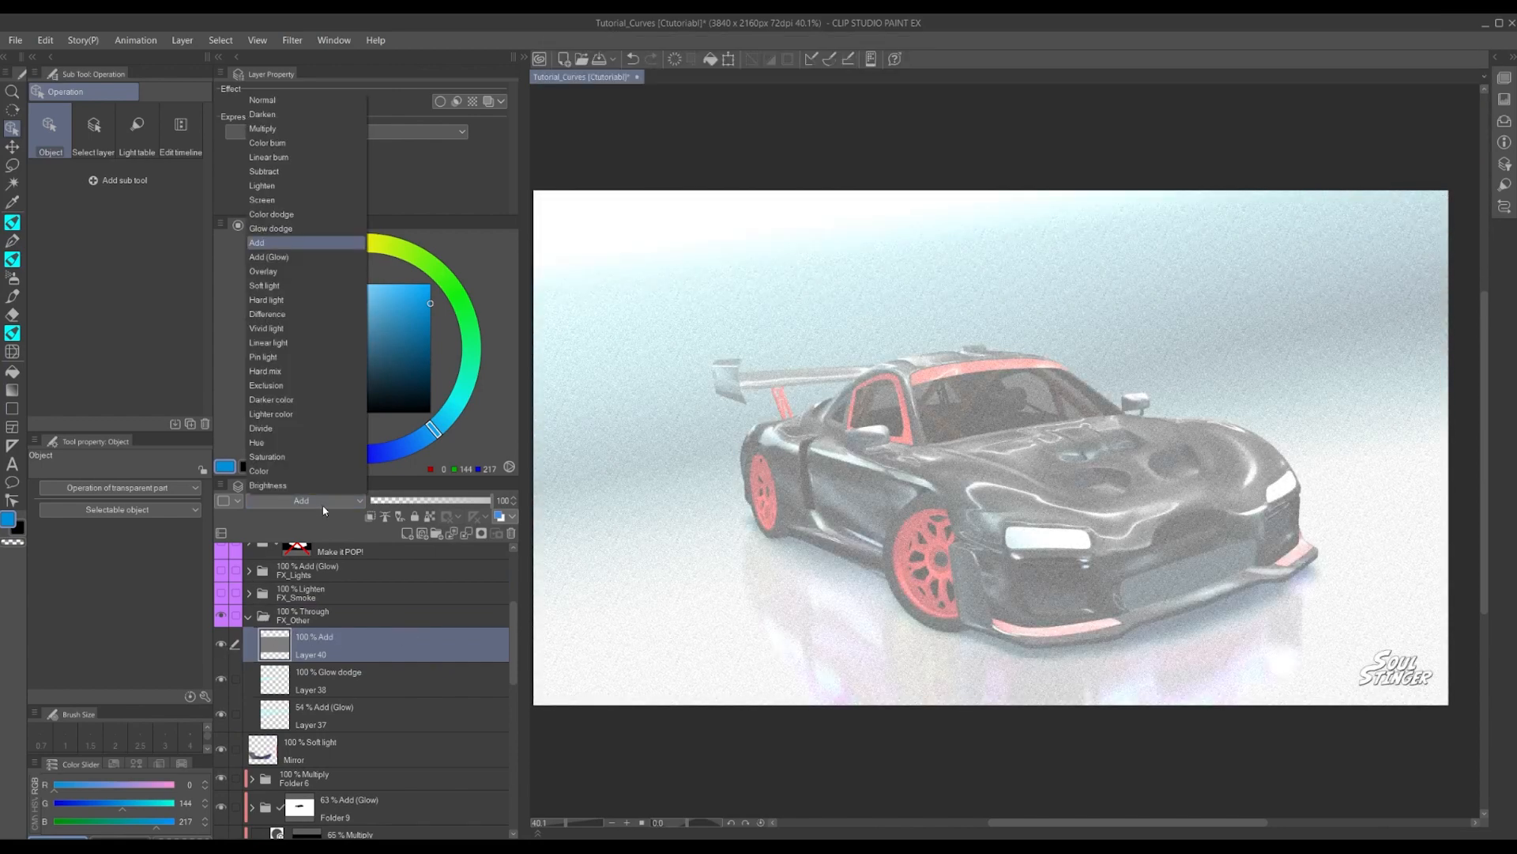
left_click(272, 242)
scroll(829, 463, "down", 4)
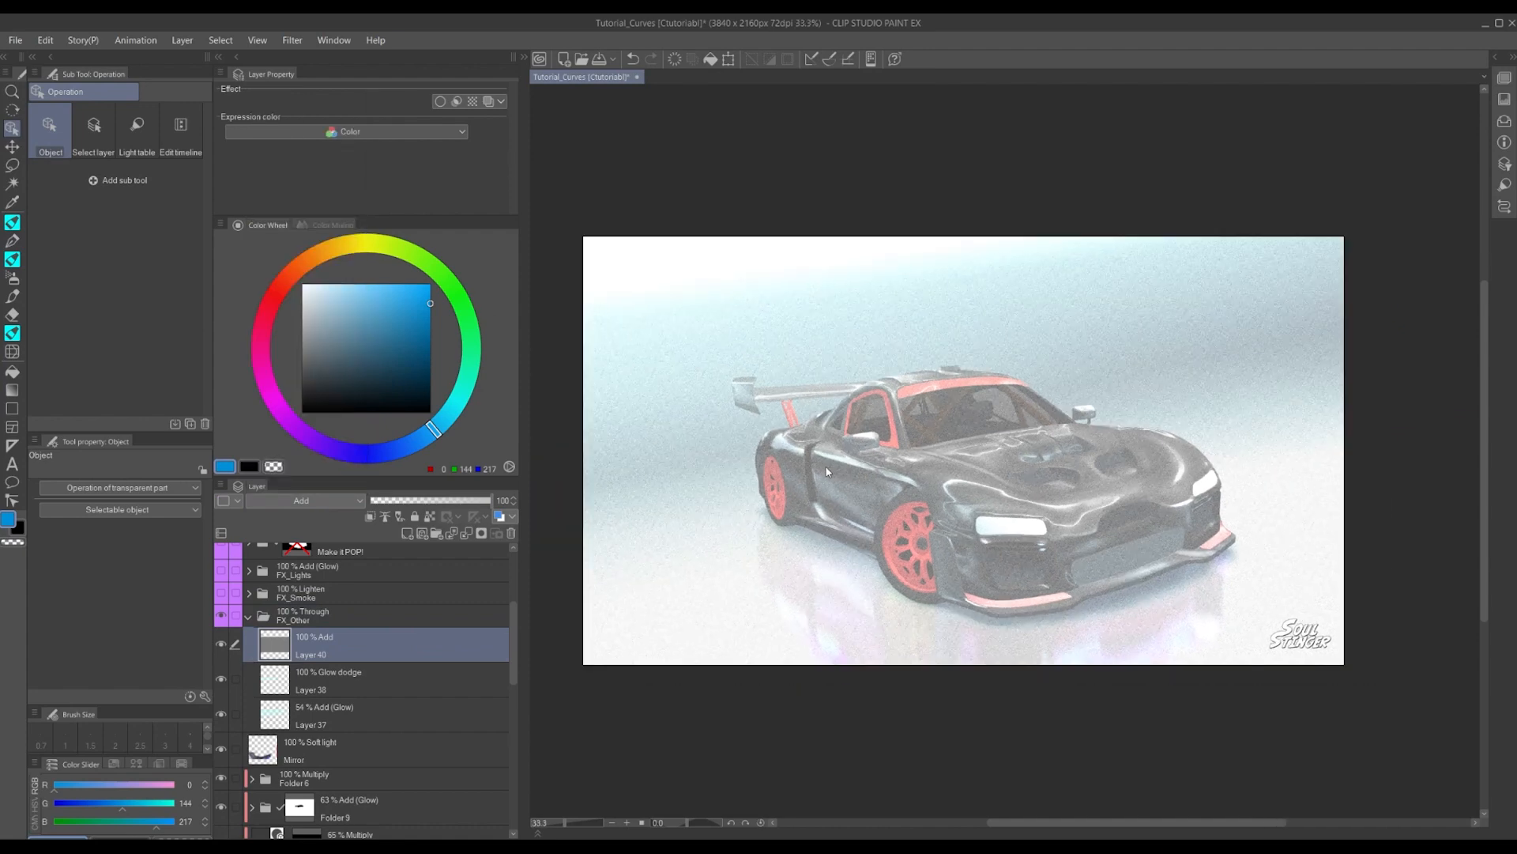
scroll(679, 336, "up", 2)
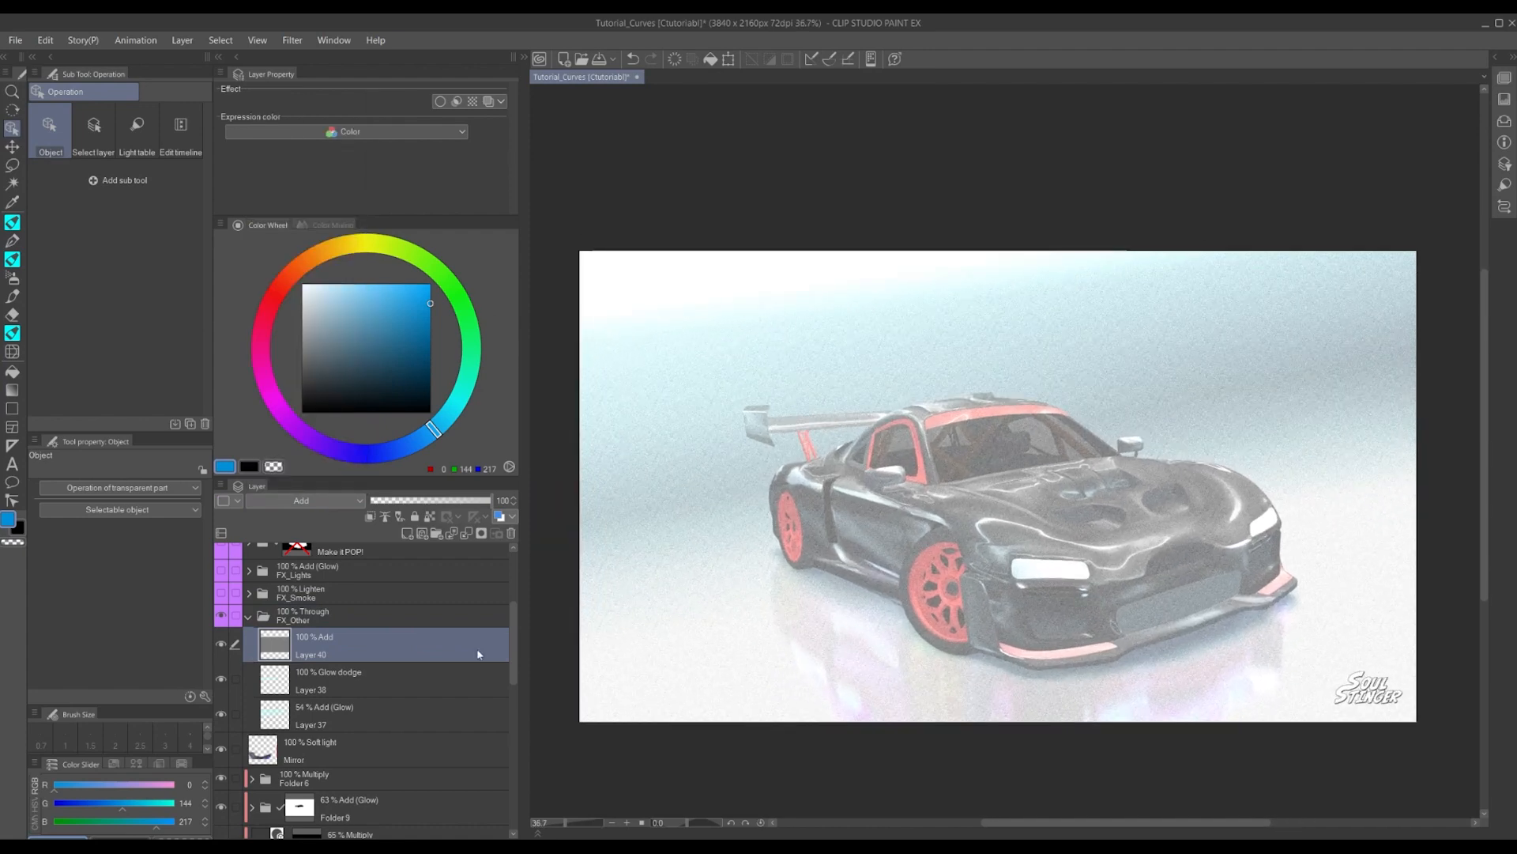
left_click(222, 645, "alt")
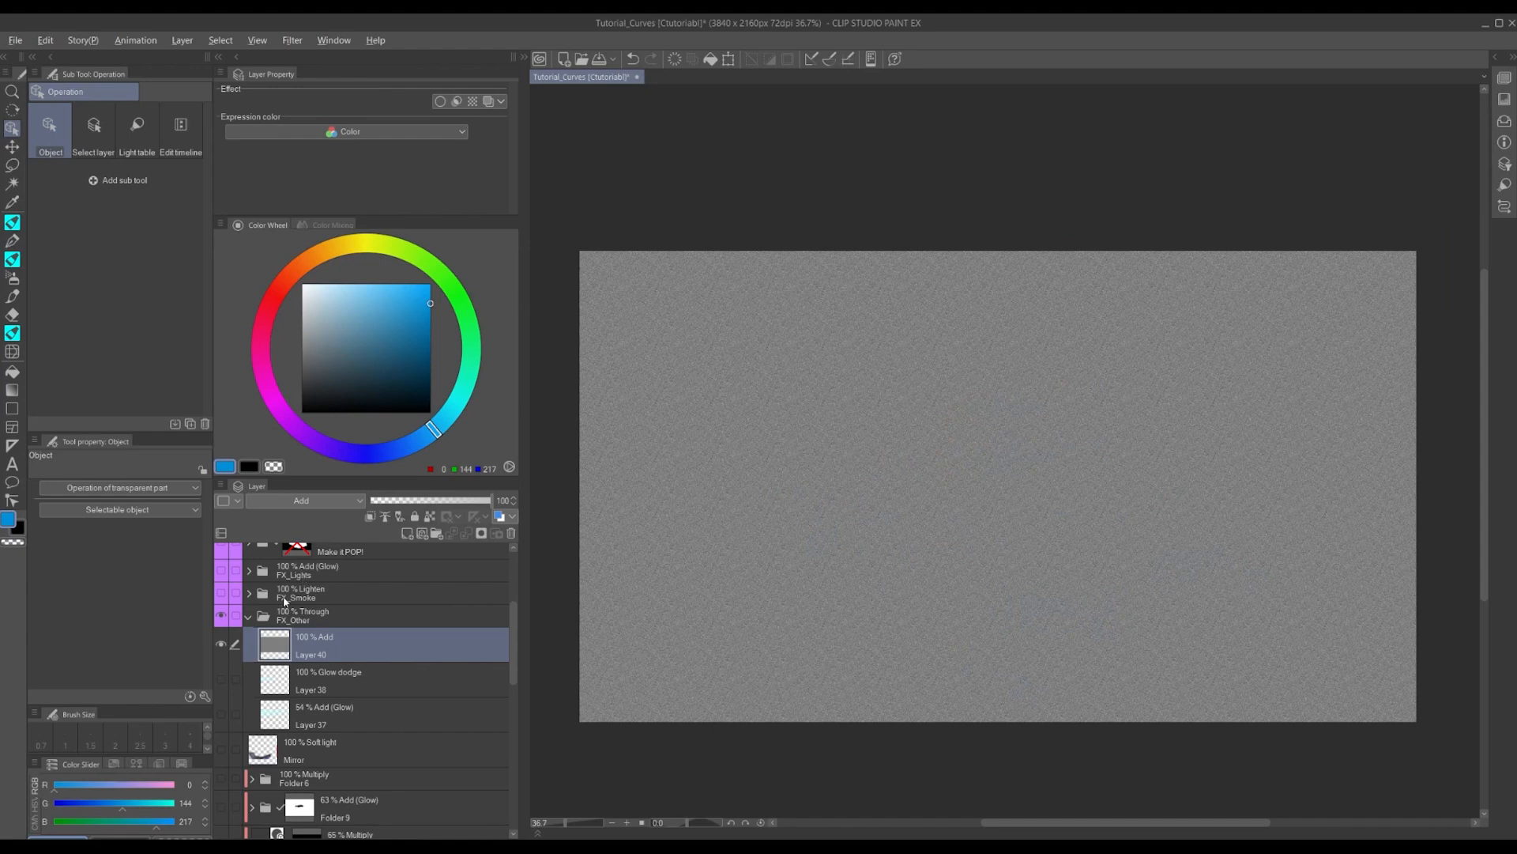
left_click(221, 645, "alt")
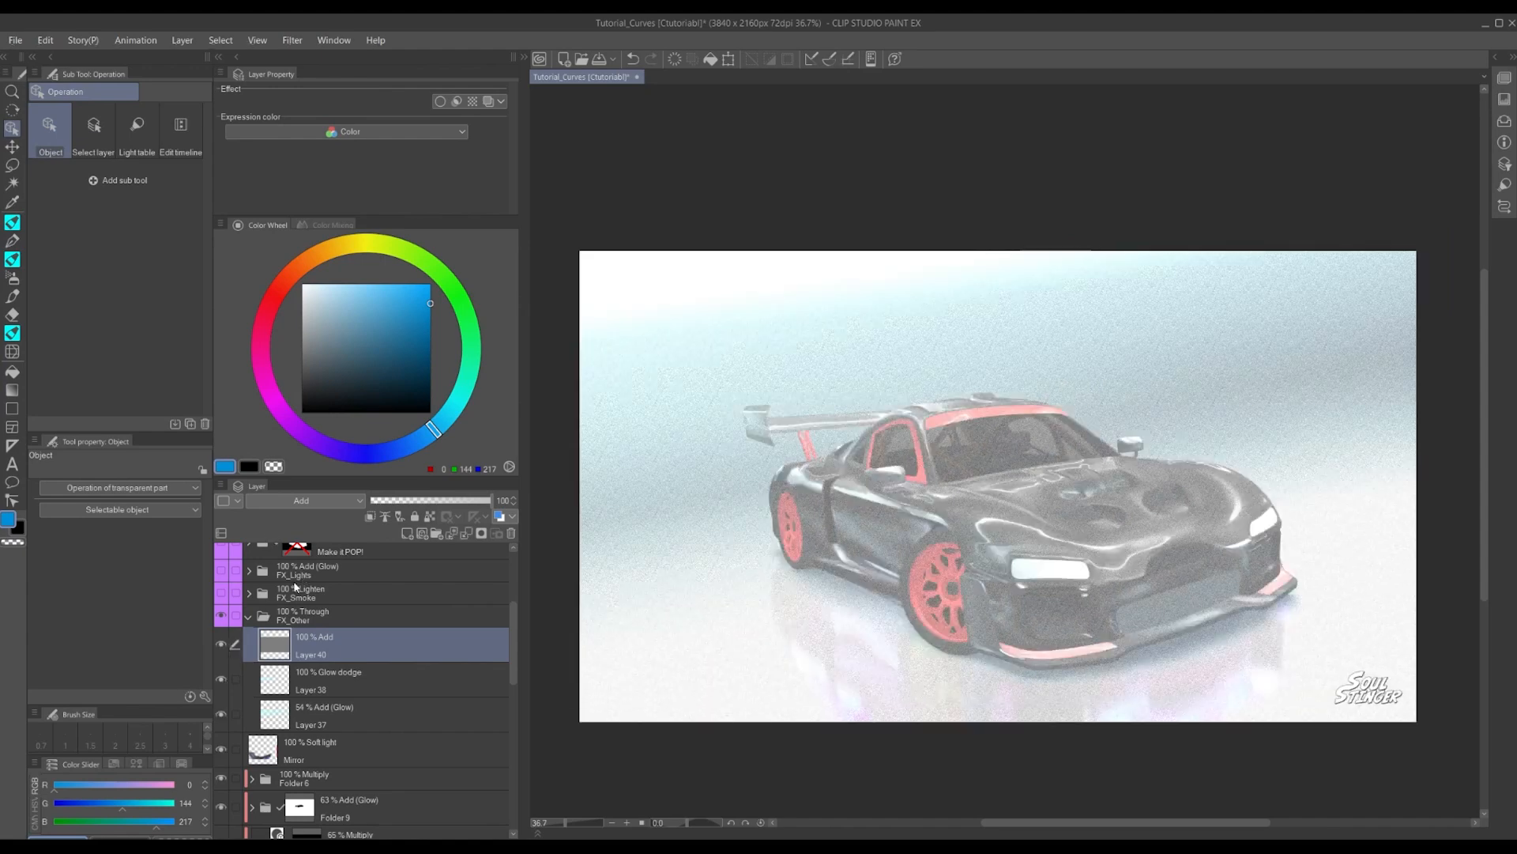
Try the Lighten blending mode on the Layer 40 noise texture
scroll(294, 586, "up", 1)
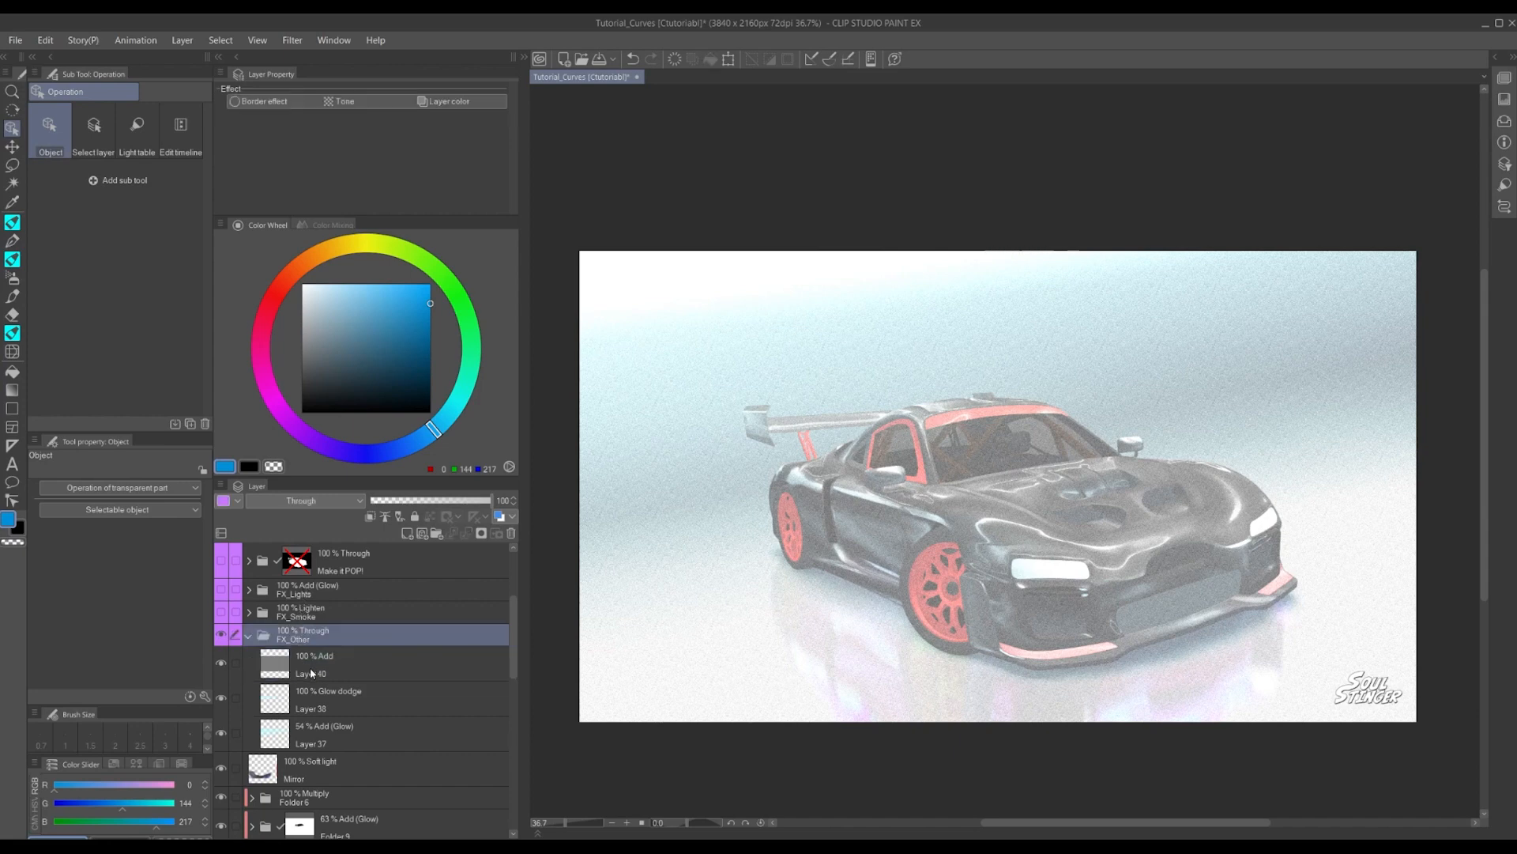
left_click(321, 501)
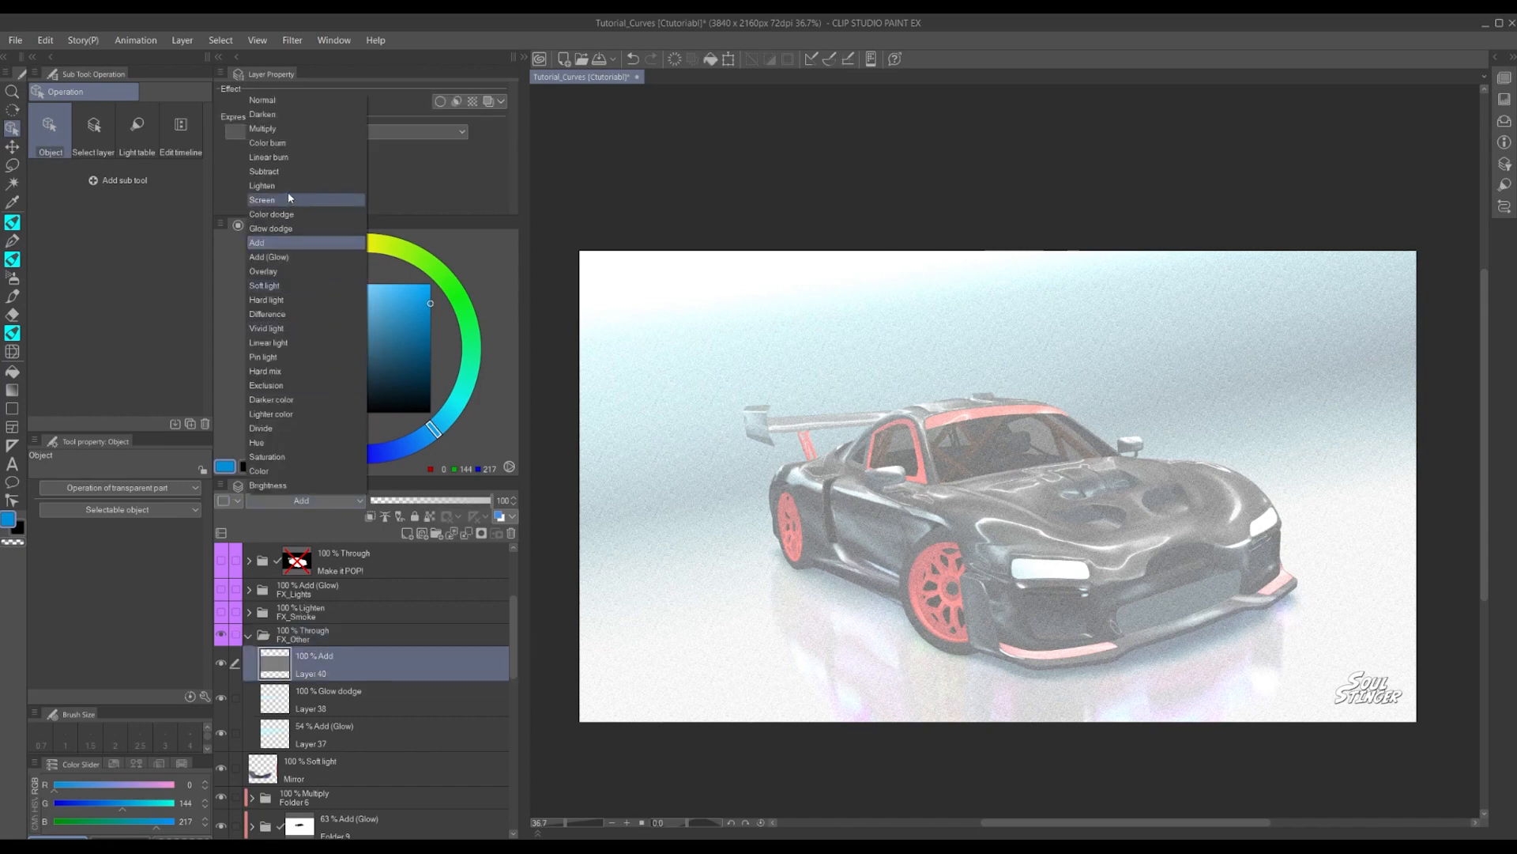
left_click(262, 186)
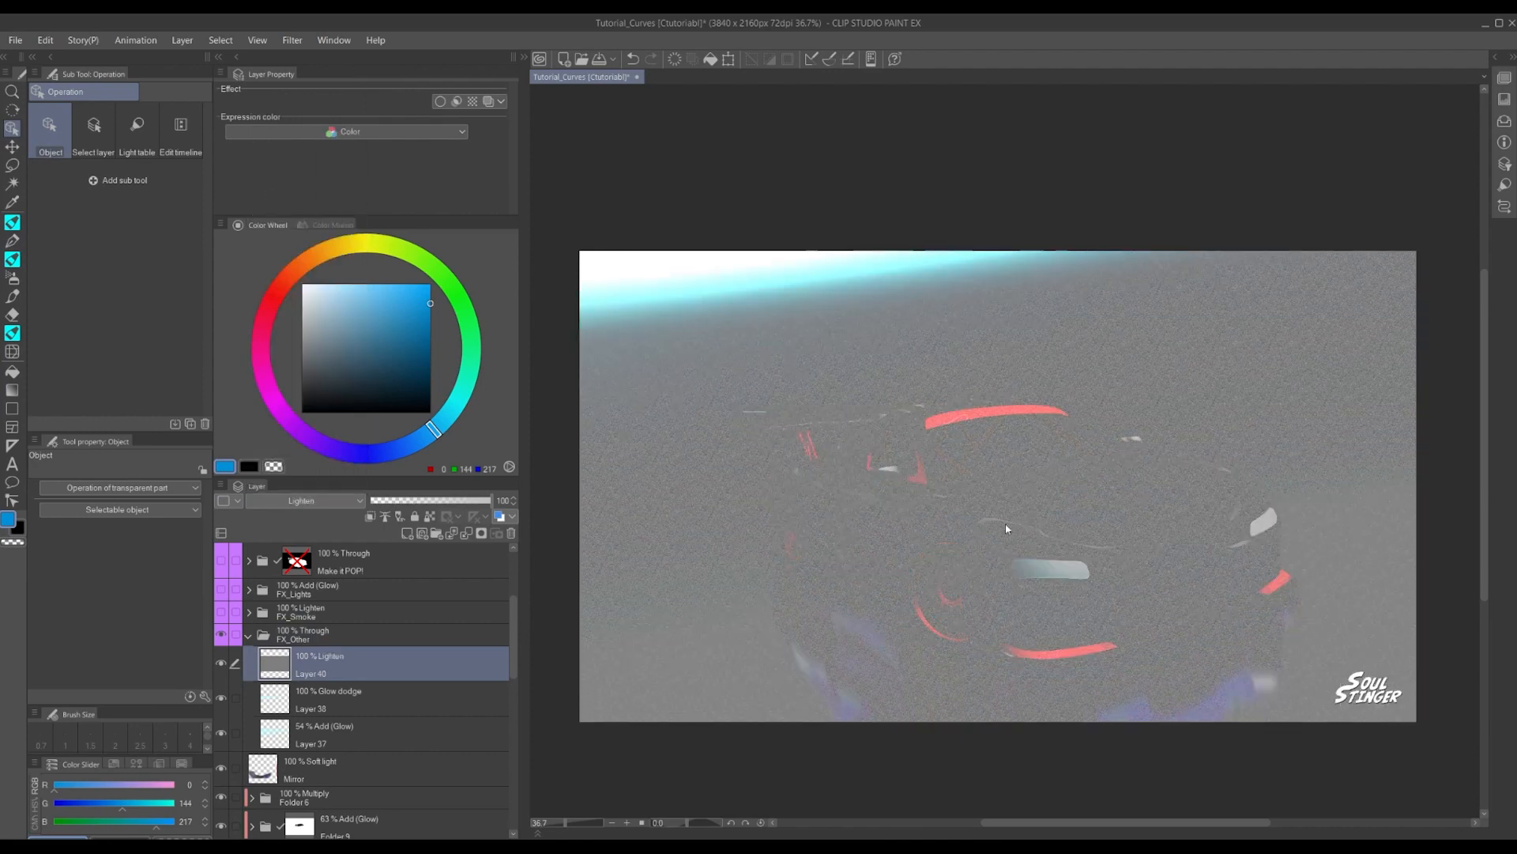
Set Layer 40's blending mode to Overlay, lower its opacity to 25%, and inspect the grain with all artwork layers shown
left_click(281, 501)
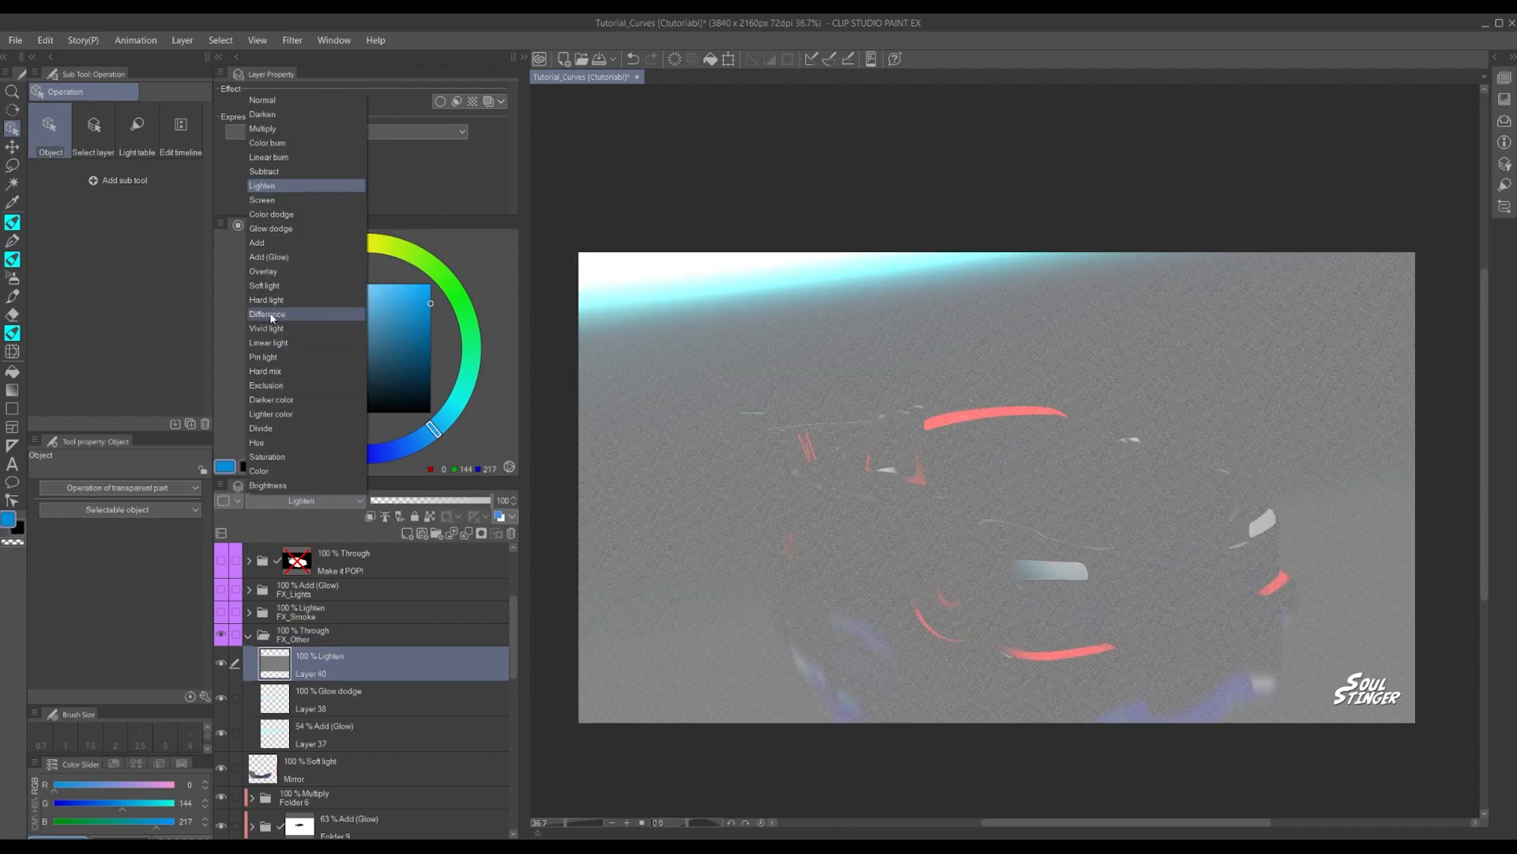
left_click(289, 272)
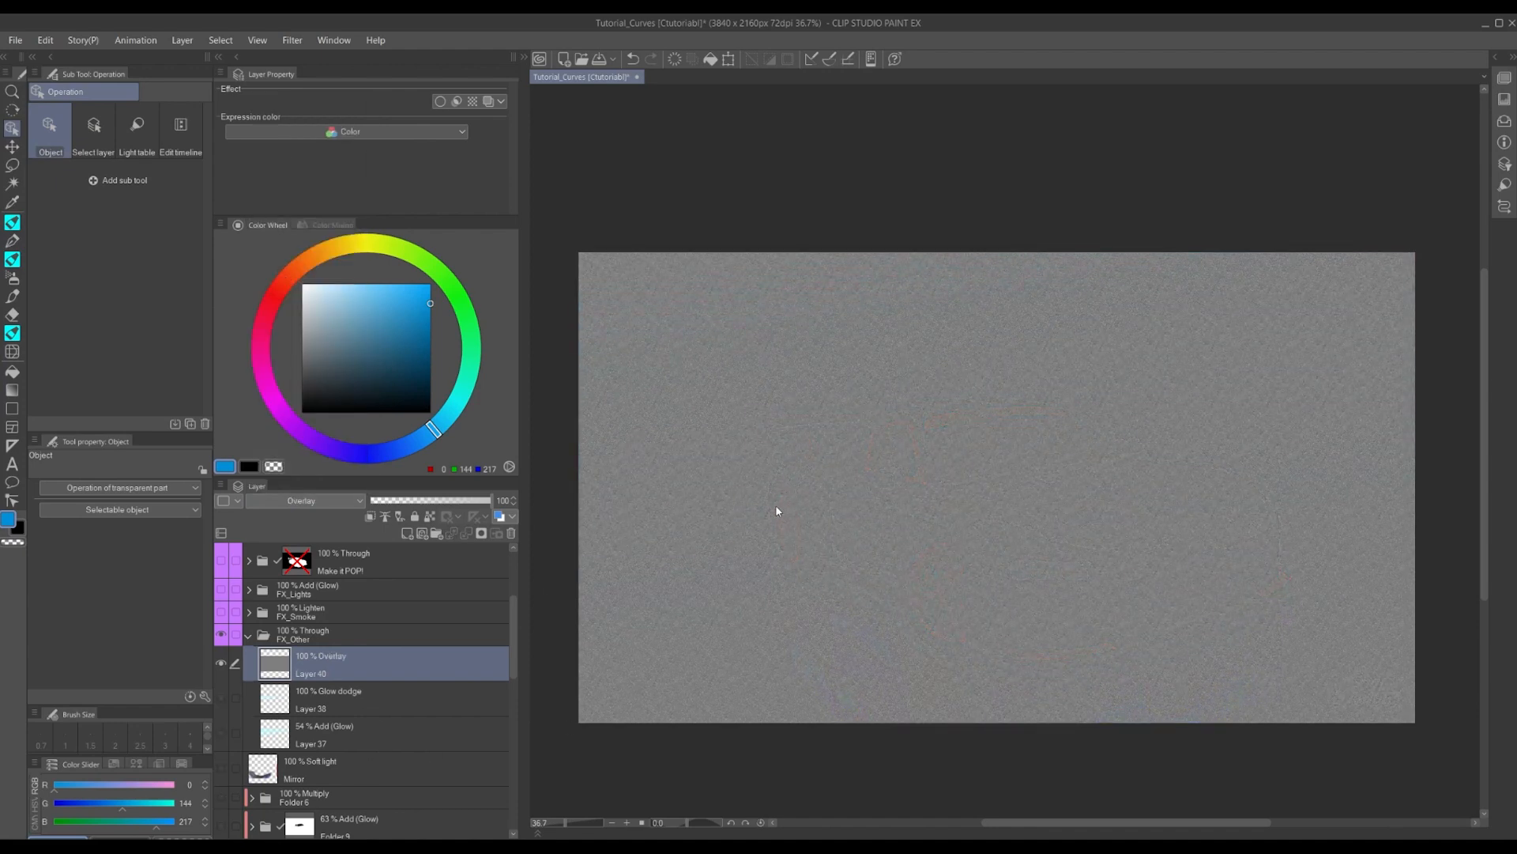
key("alt")
mouse_move(426, 500)
left_mouse_down()
mouse_move(402, 501)
mouse_move(524, 491)
mouse_move(403, 505)
left_mouse_up()
left_click(221, 664, "alt")
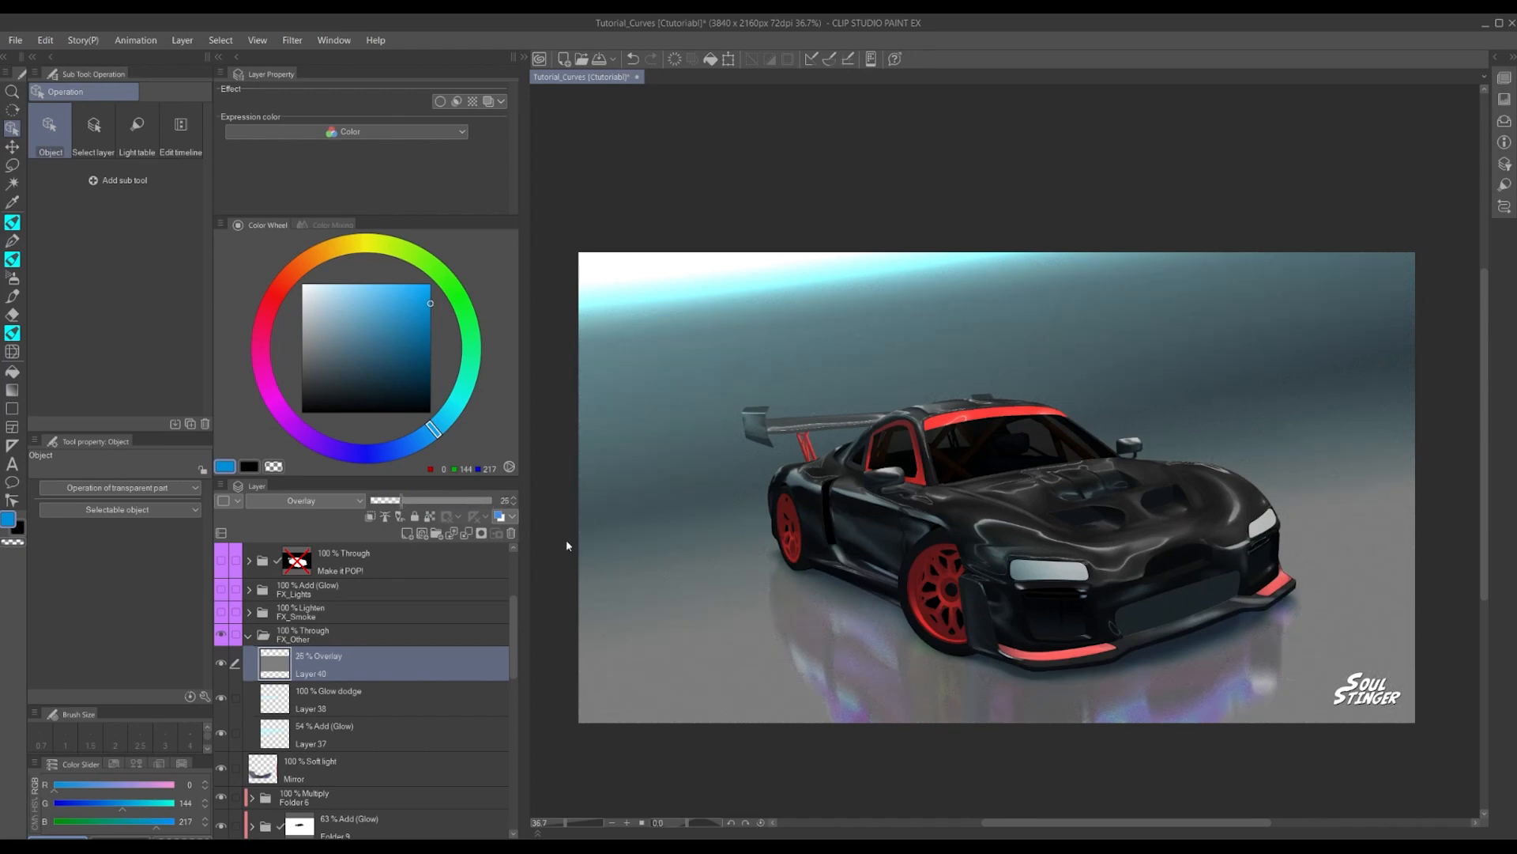
scroll(919, 529, "up", 5)
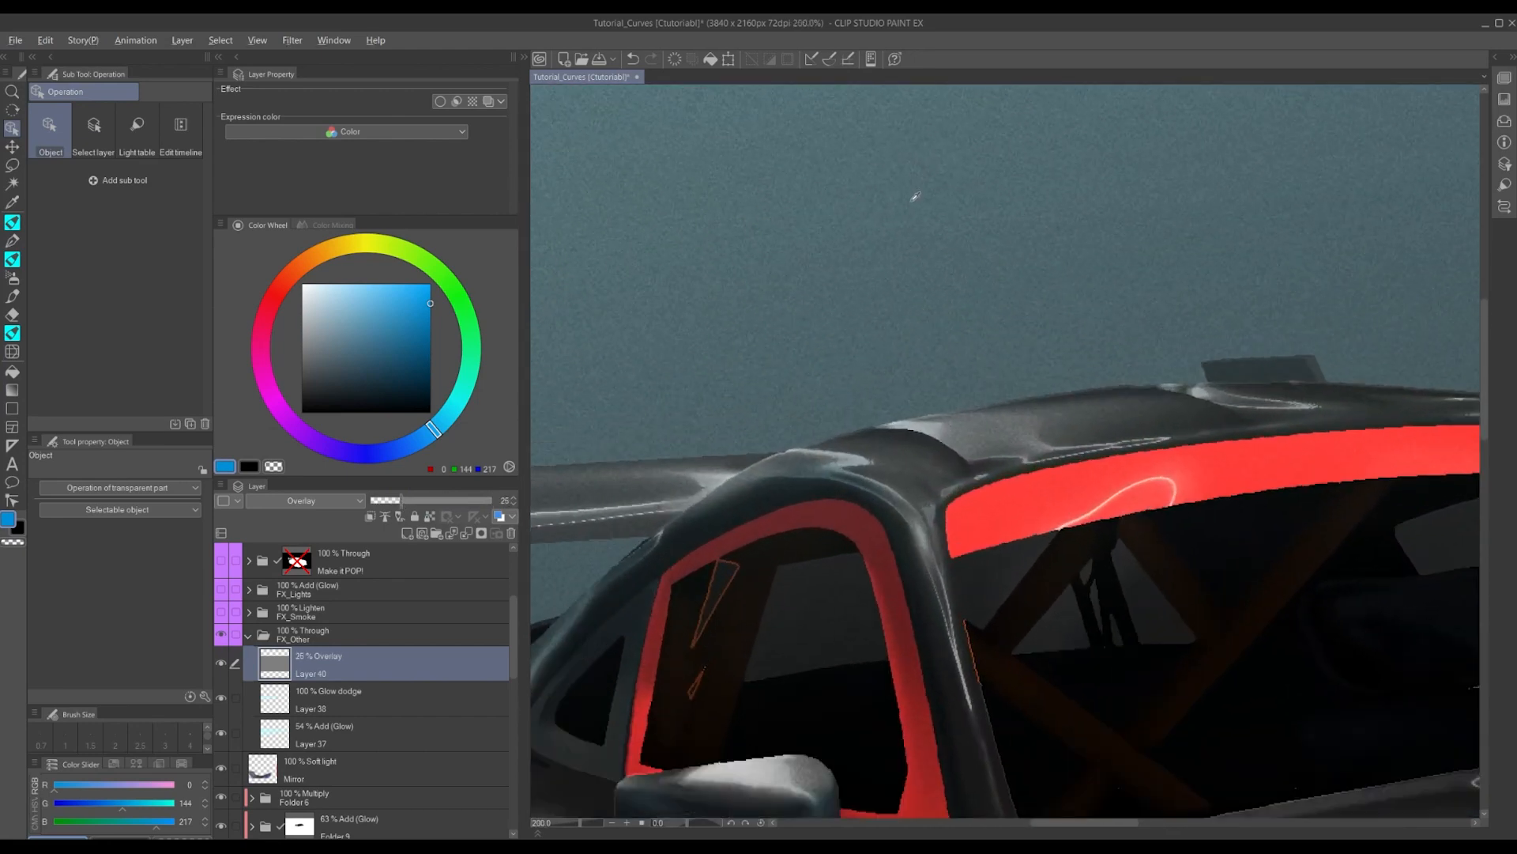
scroll(915, 196, "down", 5)
key("alt")
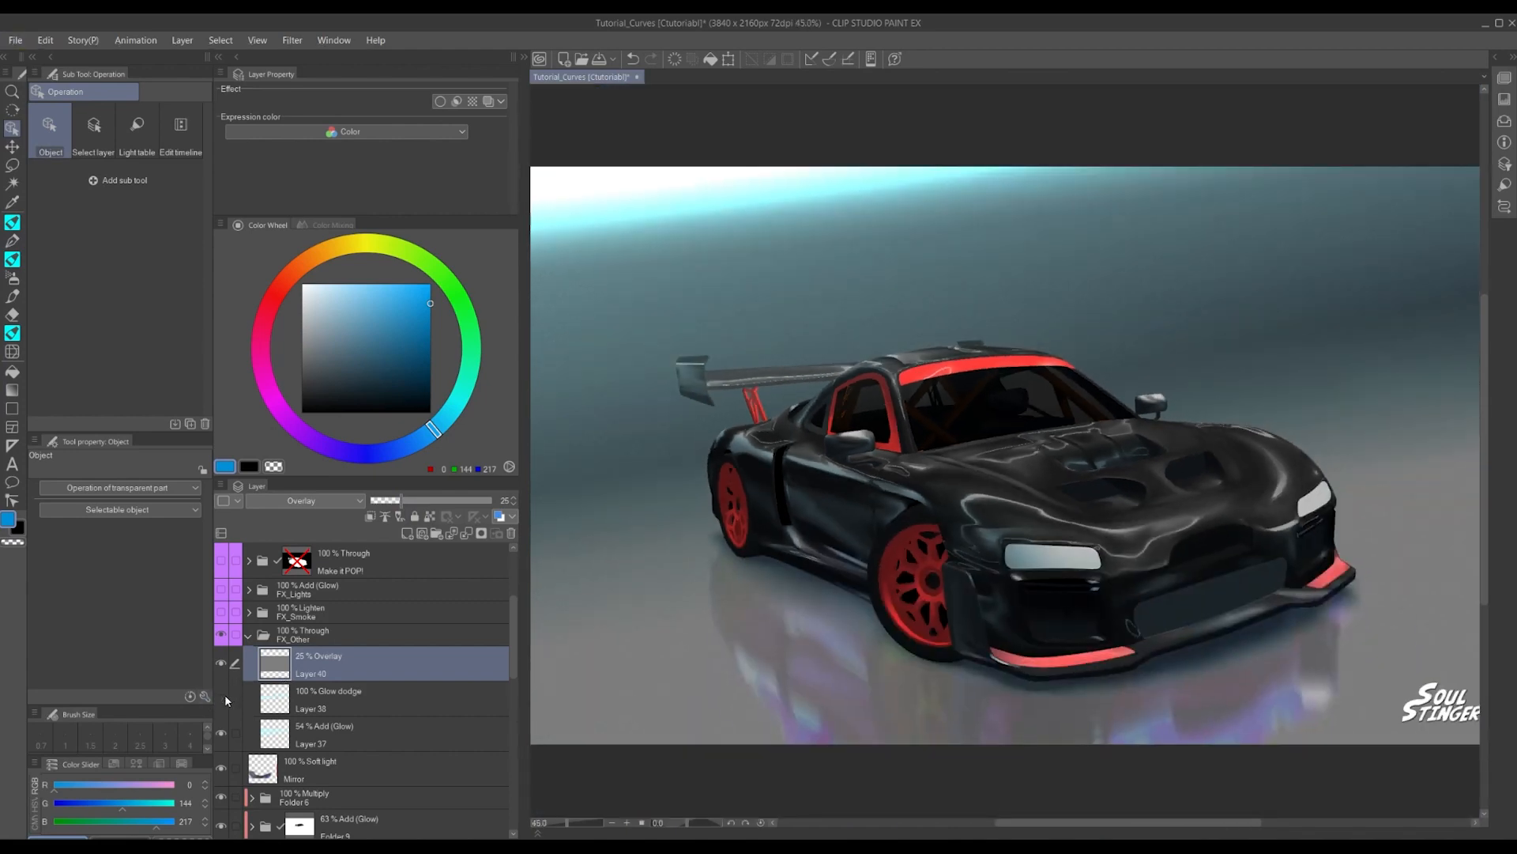
Compare the illustration with and without the Glow dodge Layer 38, and view that layer on its own
scroll(803, 330, "down", 2)
scroll(803, 330, "up", 1)
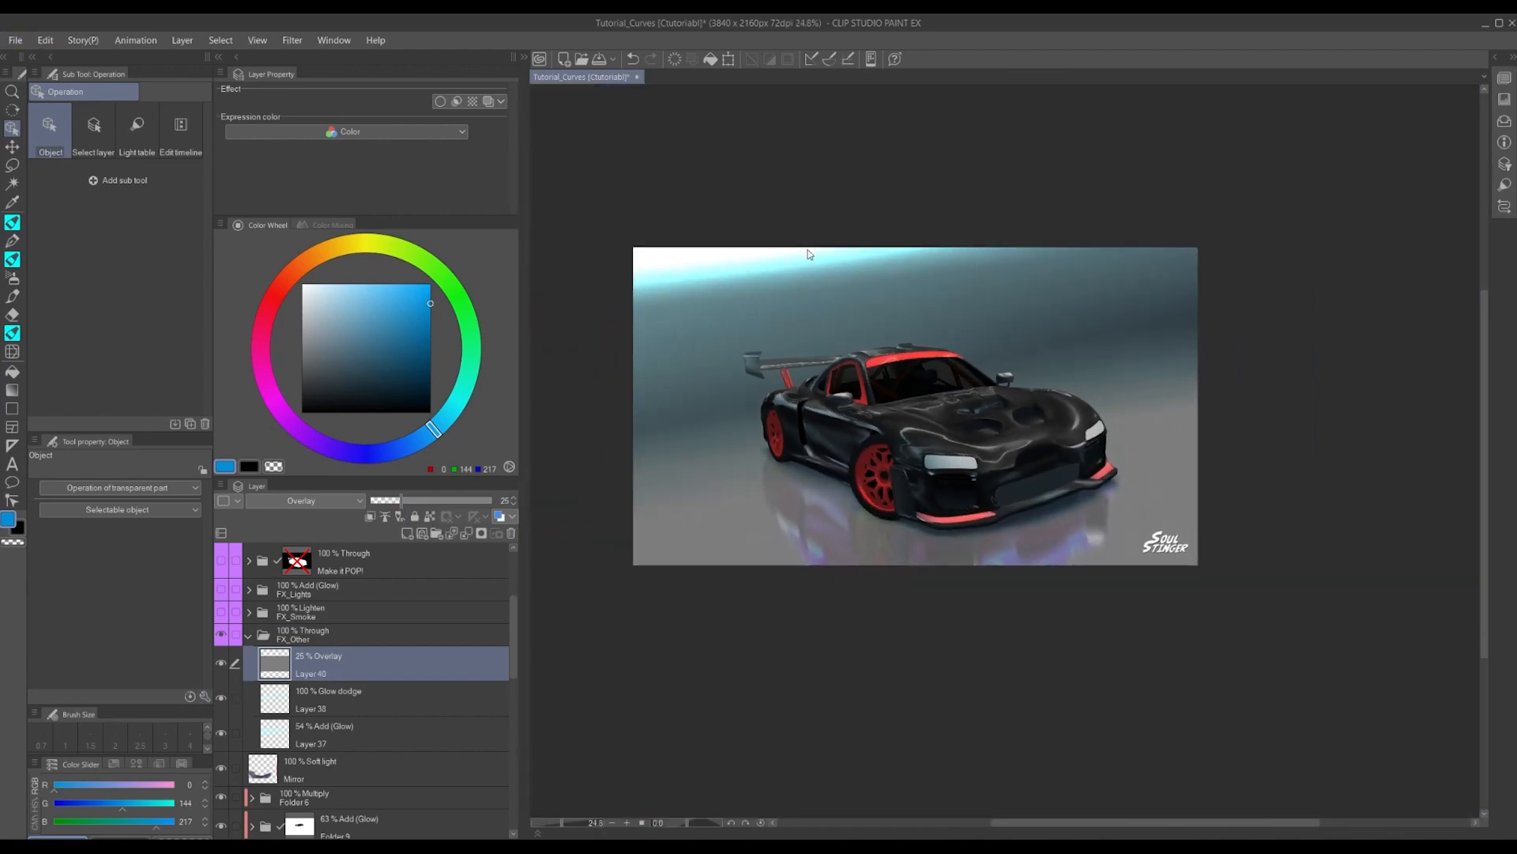
left_click(221, 699)
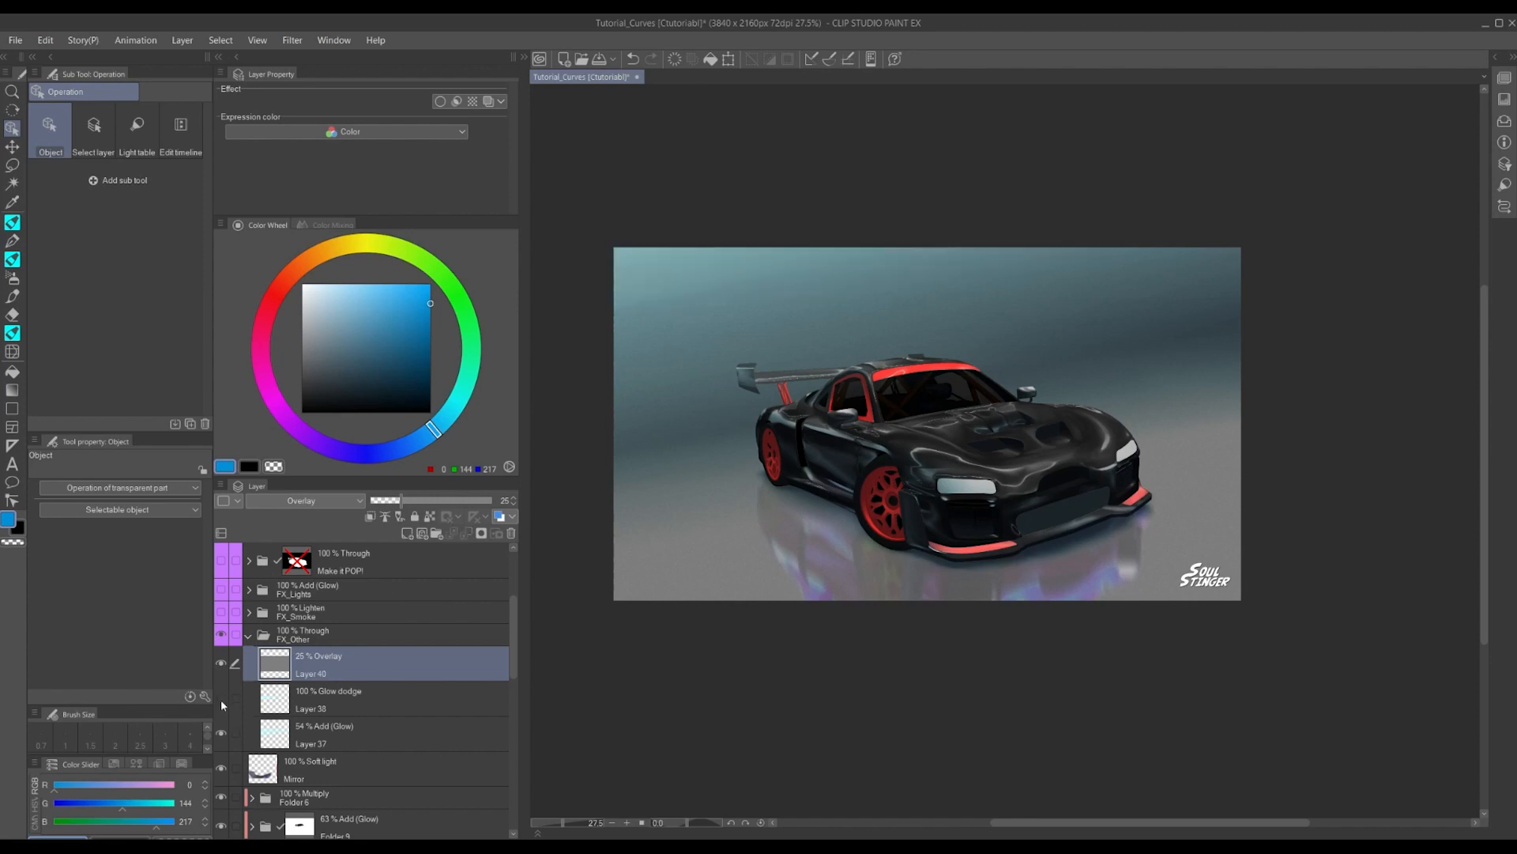
left_click(223, 699)
left_click(231, 699)
left_click(224, 698, "alt")
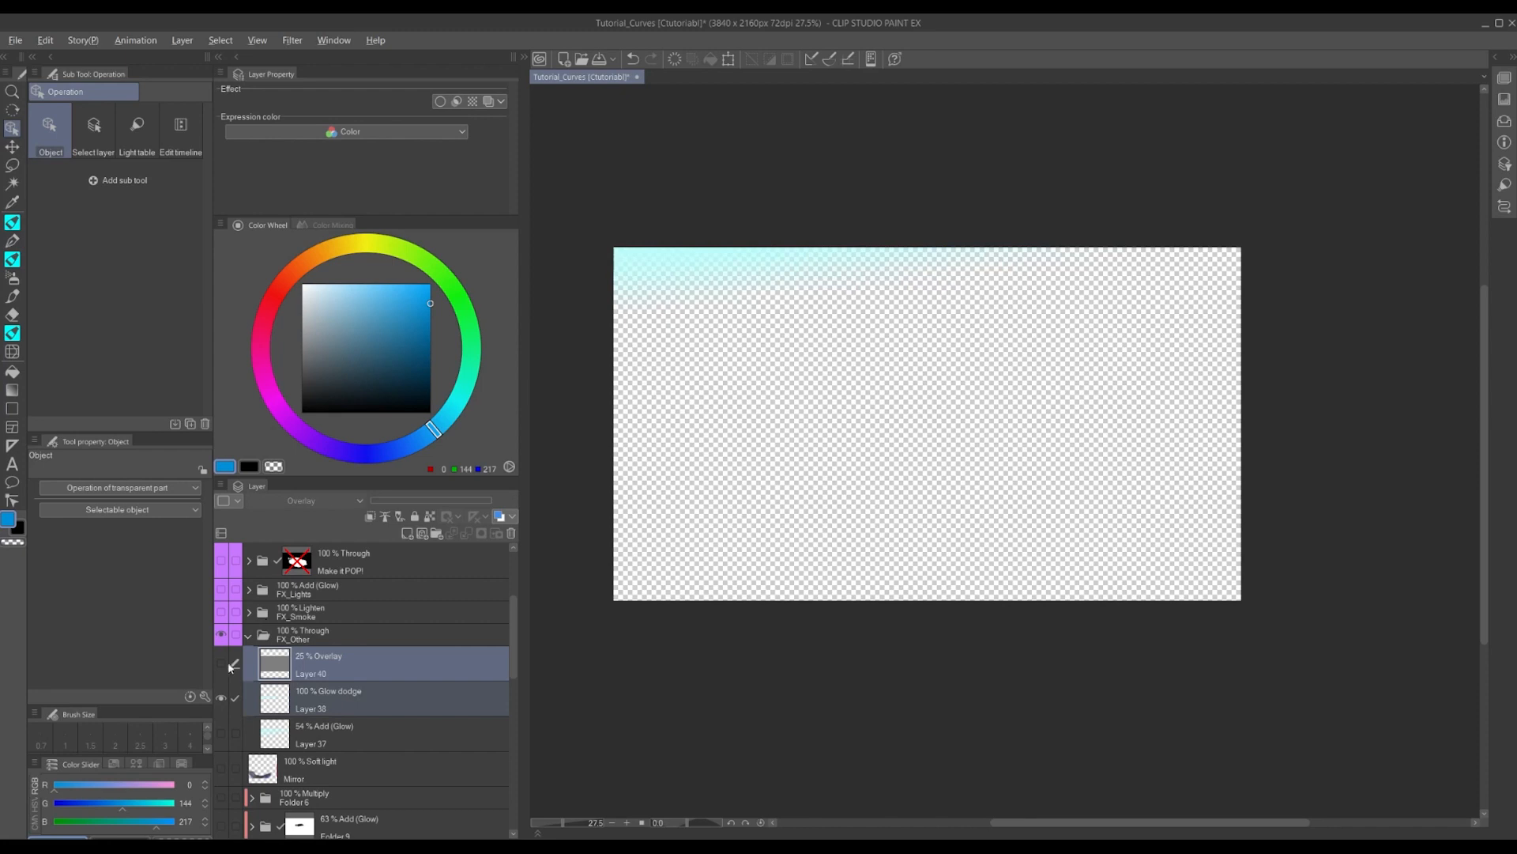
left_click(220, 709, "alt")
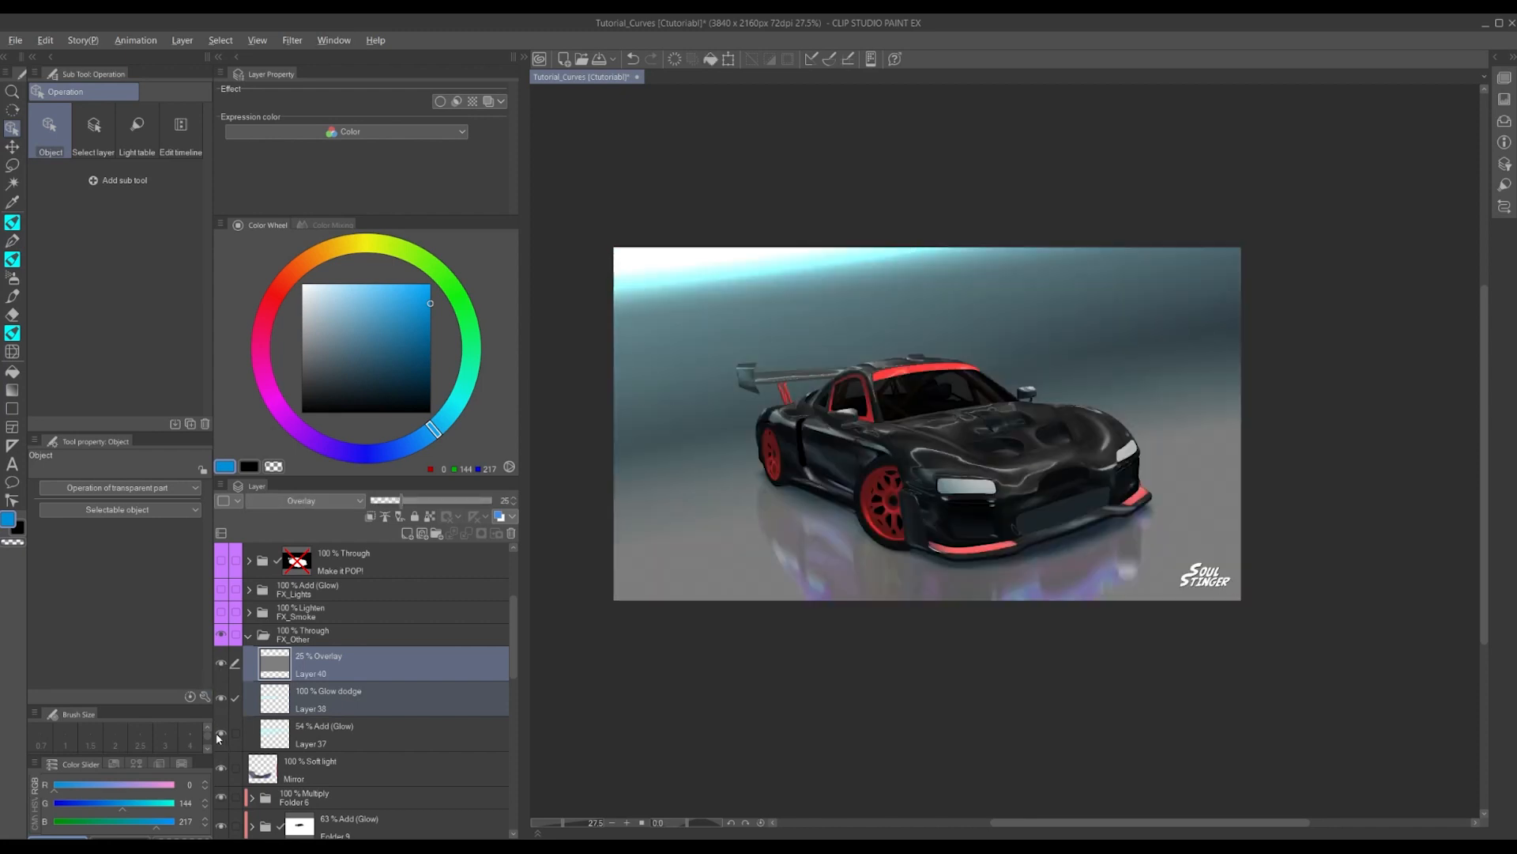
View the Add (Glow) Layer 37 on its own and bring back the full illustration
left_click(222, 734, "alt")
left_click(222, 733, "alt")
left_click(225, 729)
Collapse and hide the FX_Other folder
scroll(348, 726, "down", 2)
left_click(250, 585)
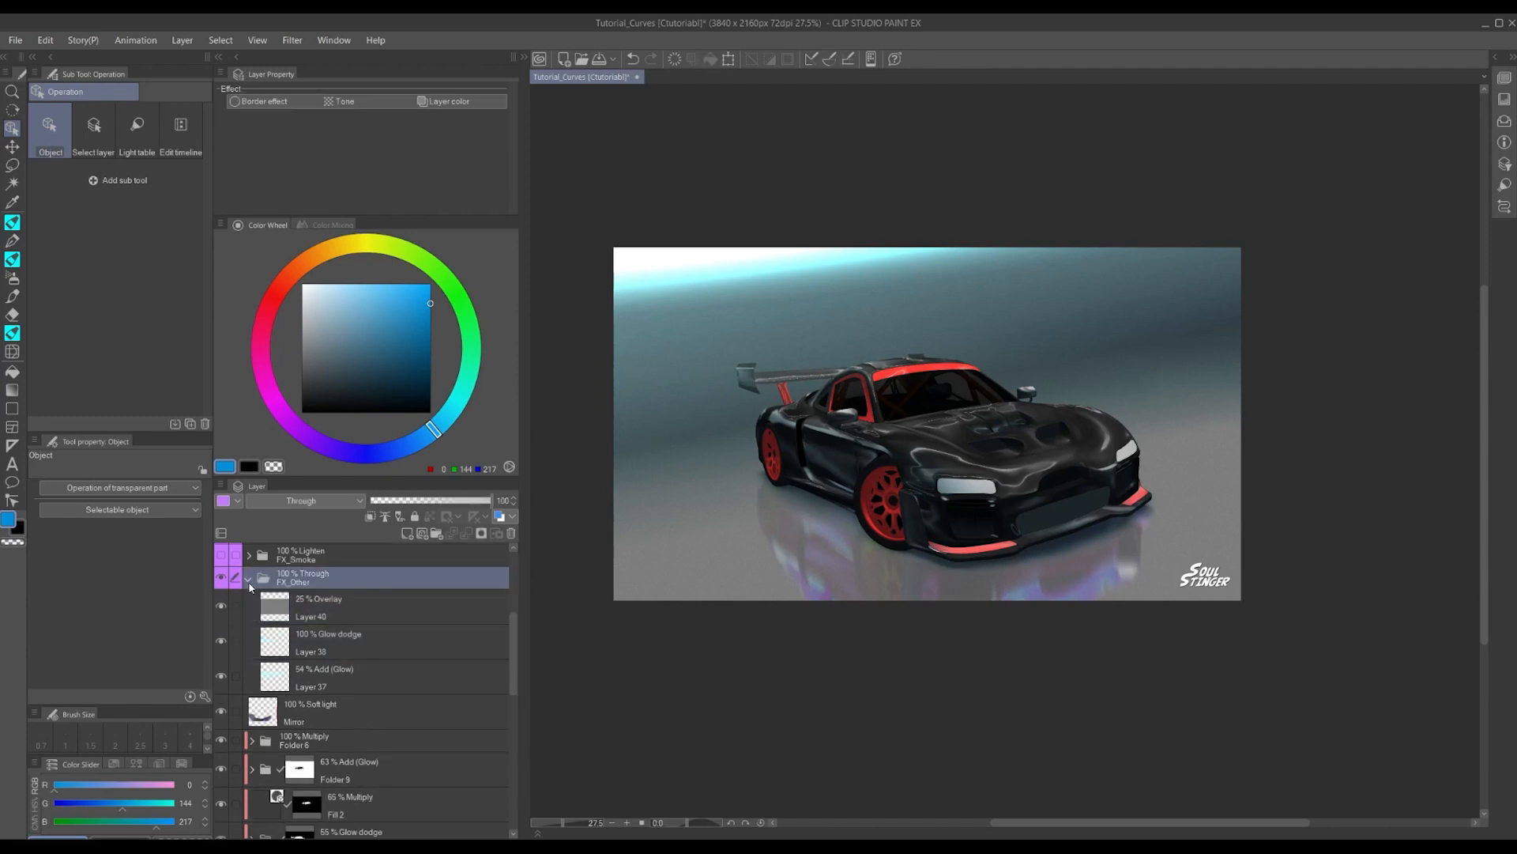
left_click(250, 585)
left_click(221, 577)
scroll(878, 380, "up", 1)
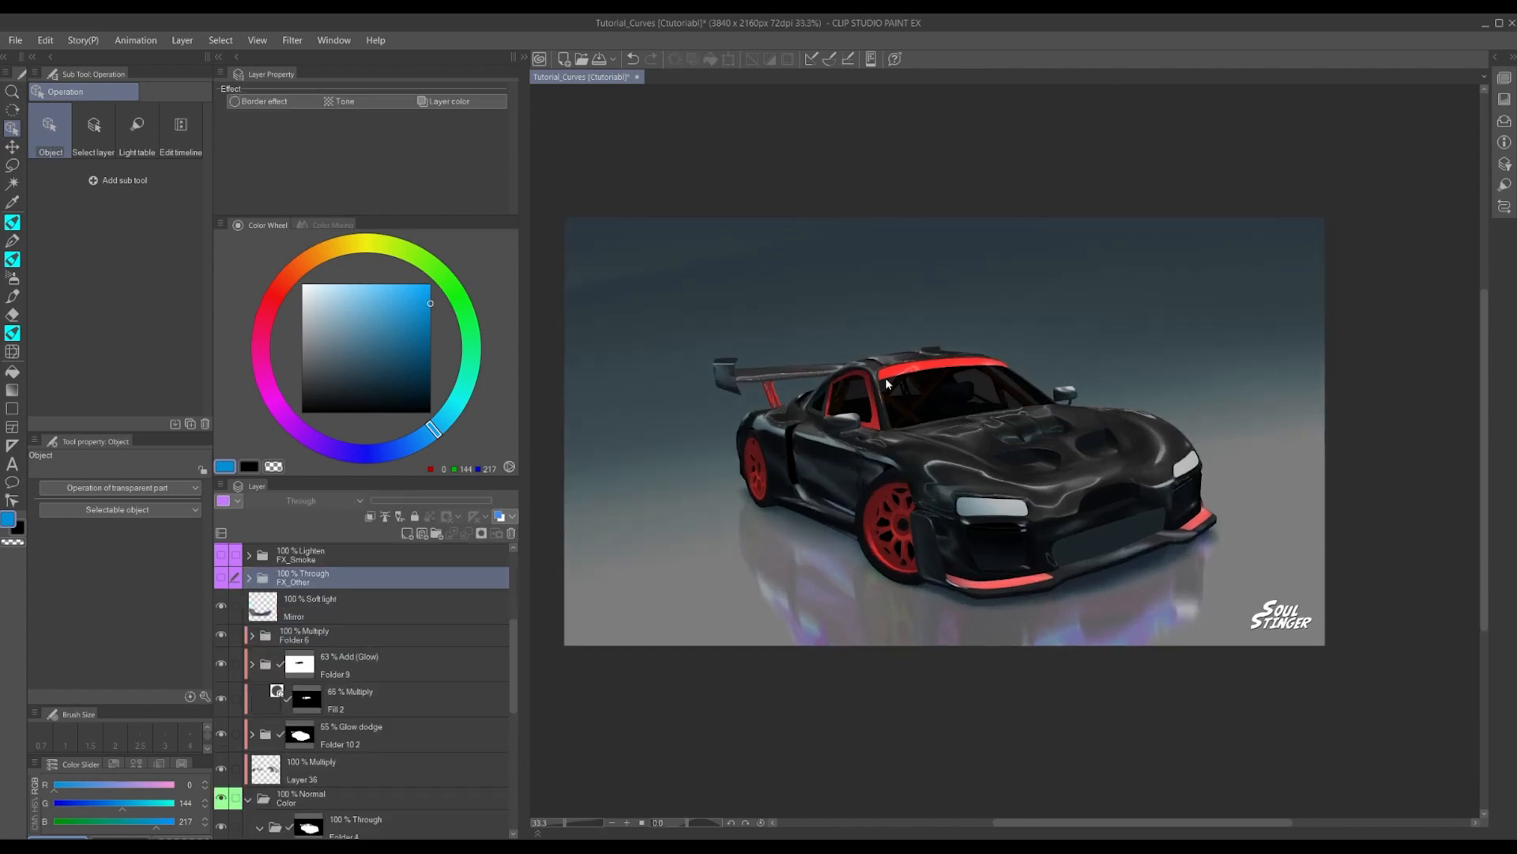
scroll(878, 386, "up", 2)
scroll(923, 417, "down", 1)
left_click_drag(839, 511, 865, 510)
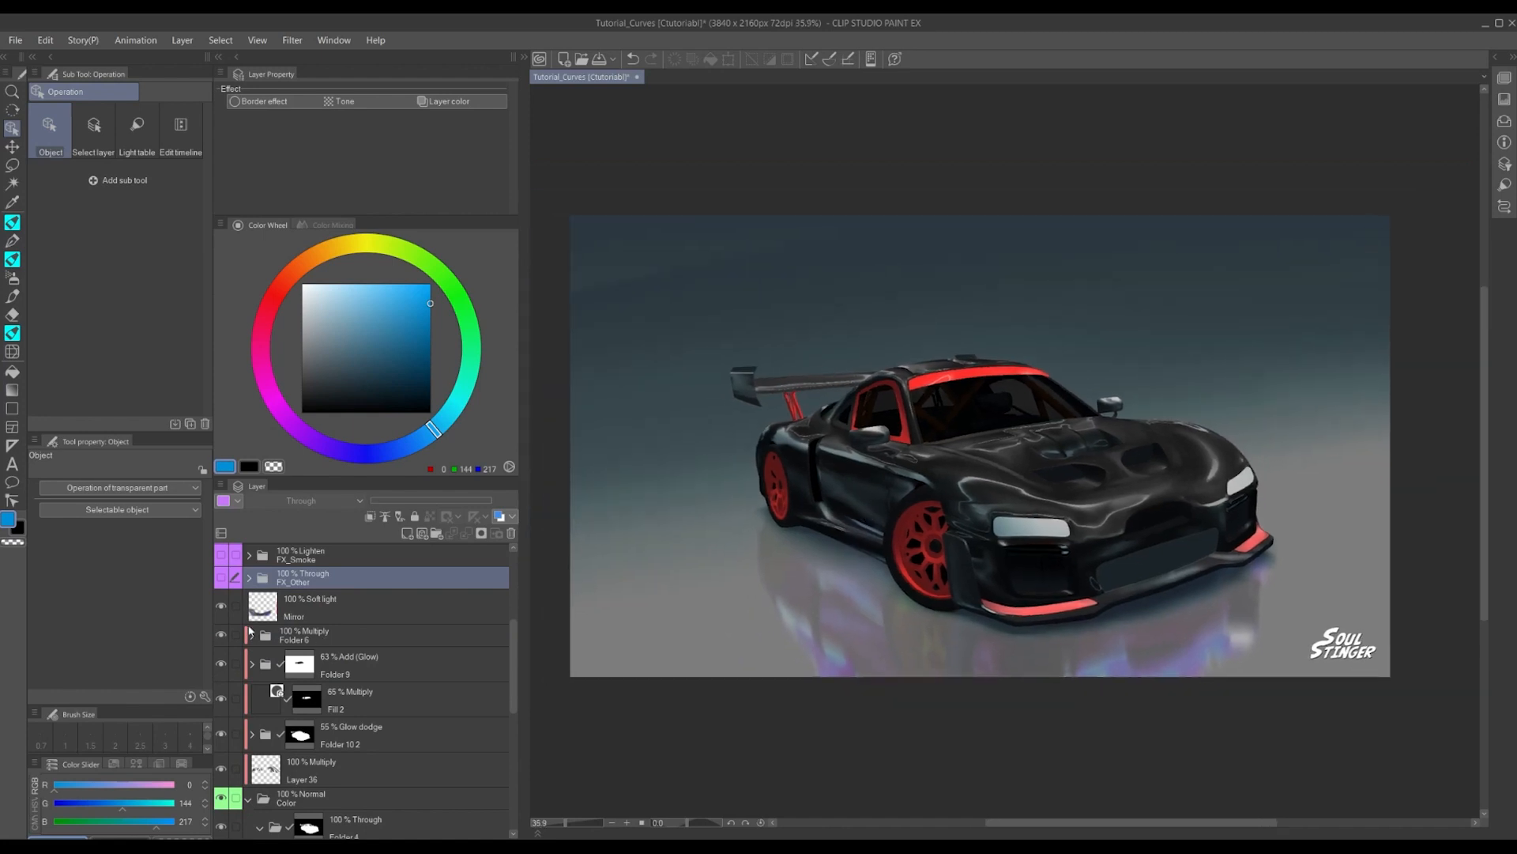
Inspect the Mirror layer's floor reflection alone and with the full artwork, and hide the layer
left_click(222, 605)
left_click(221, 606)
left_click(221, 606, "alt")
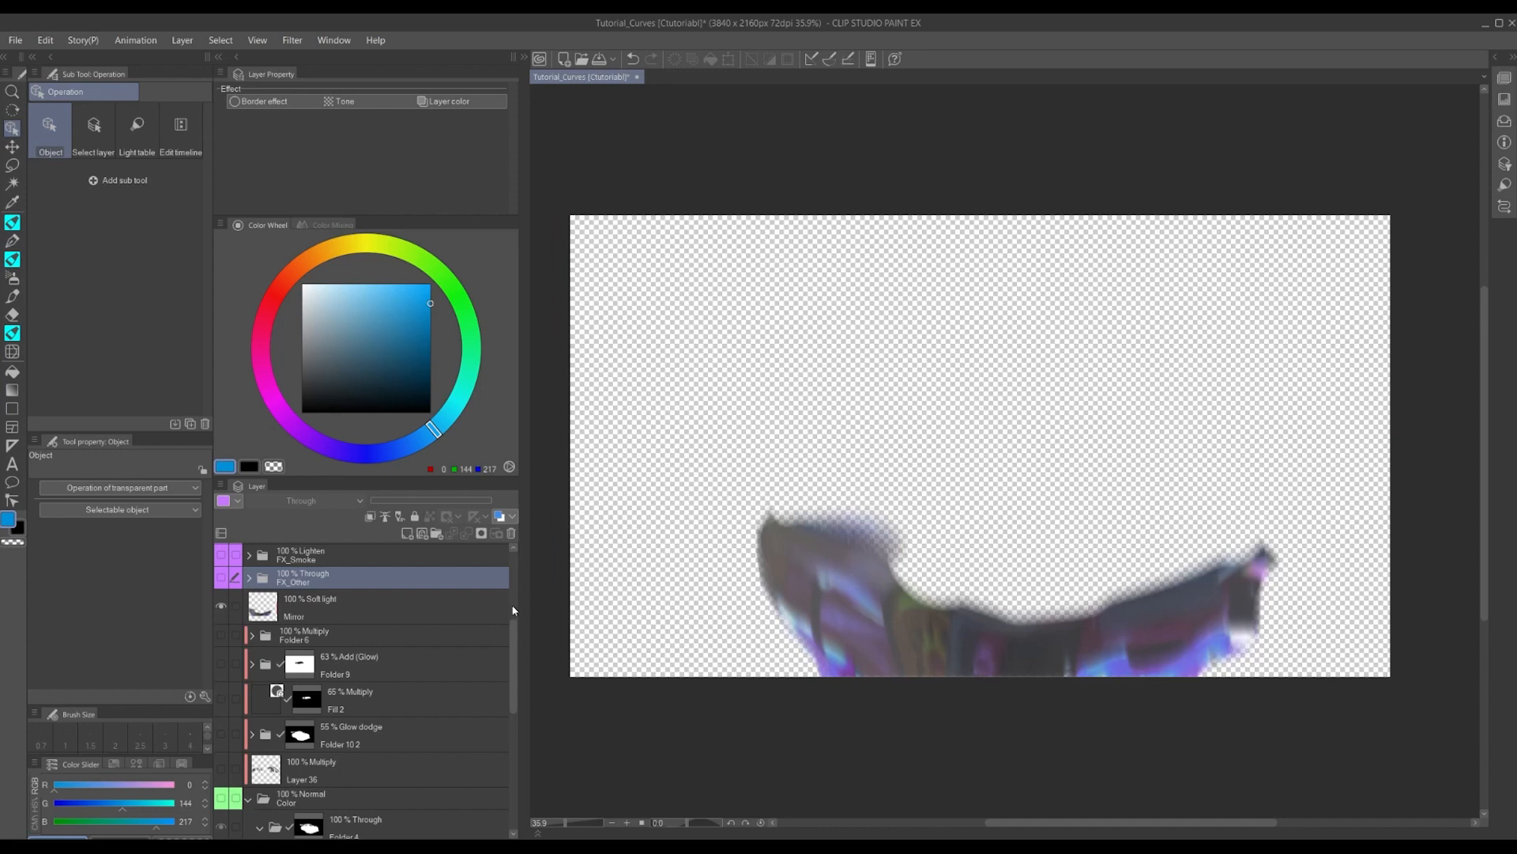
key("alt")
left_click(222, 605, "alt")
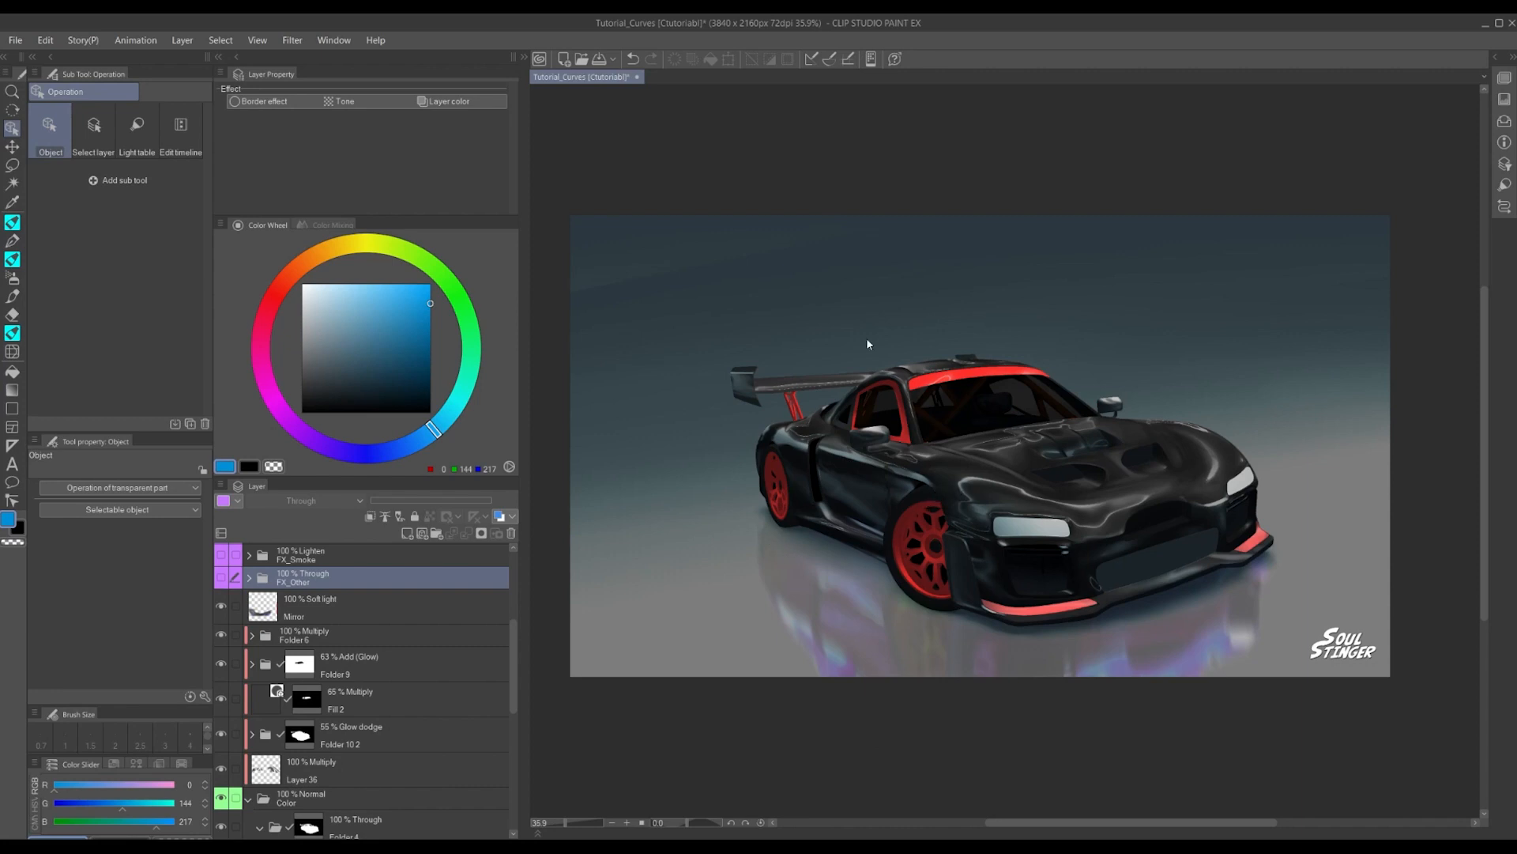
left_click(221, 607, "alt")
left_click(222, 607, "alt")
left_click(222, 606)
Compare the car and background with and without the Multiply shading in Folder 6
left_click(222, 634)
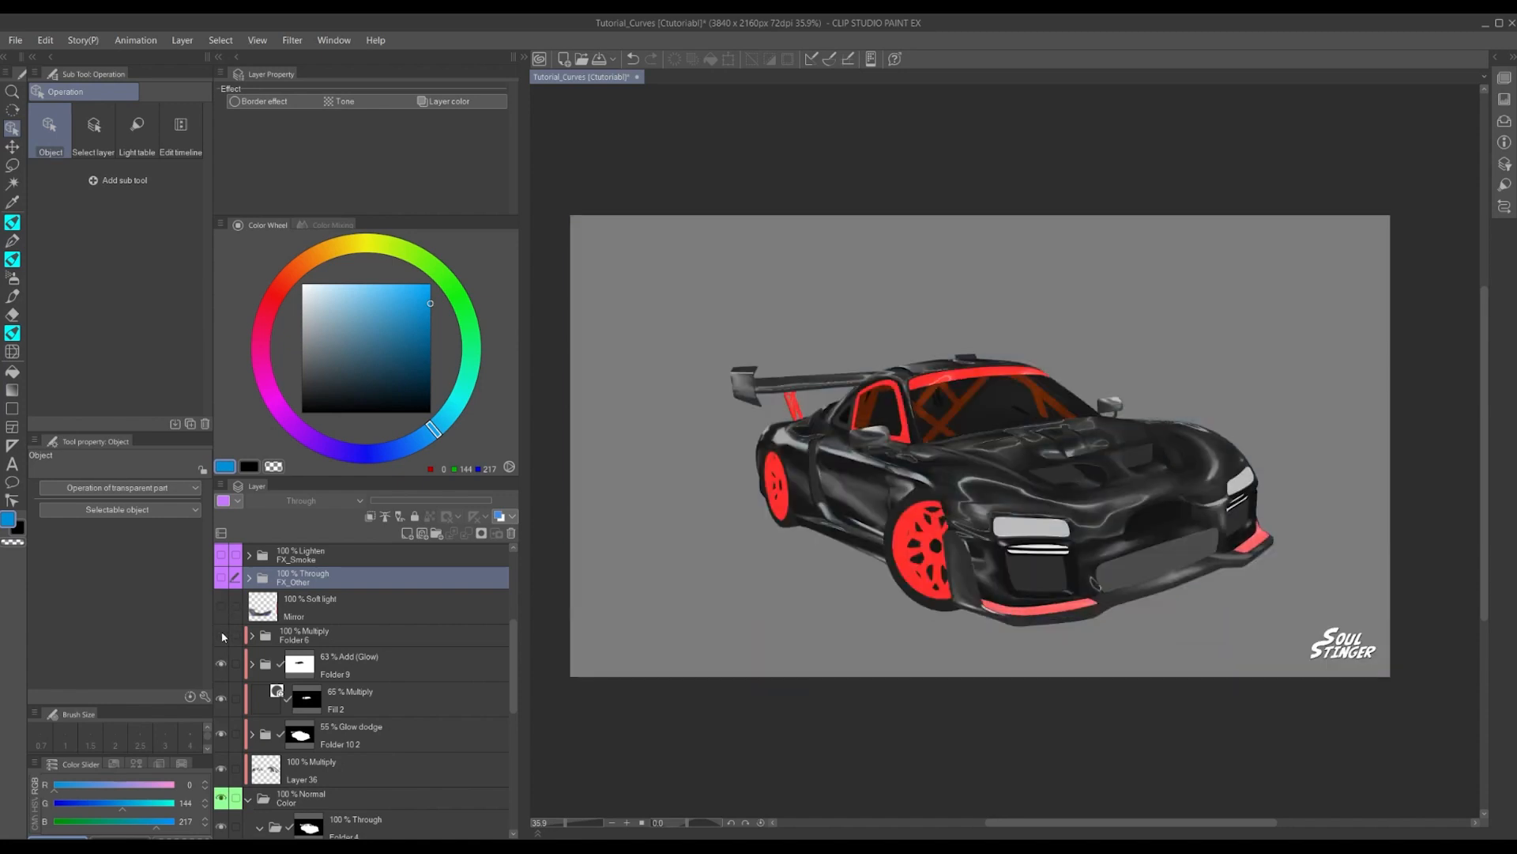
left_click(222, 635)
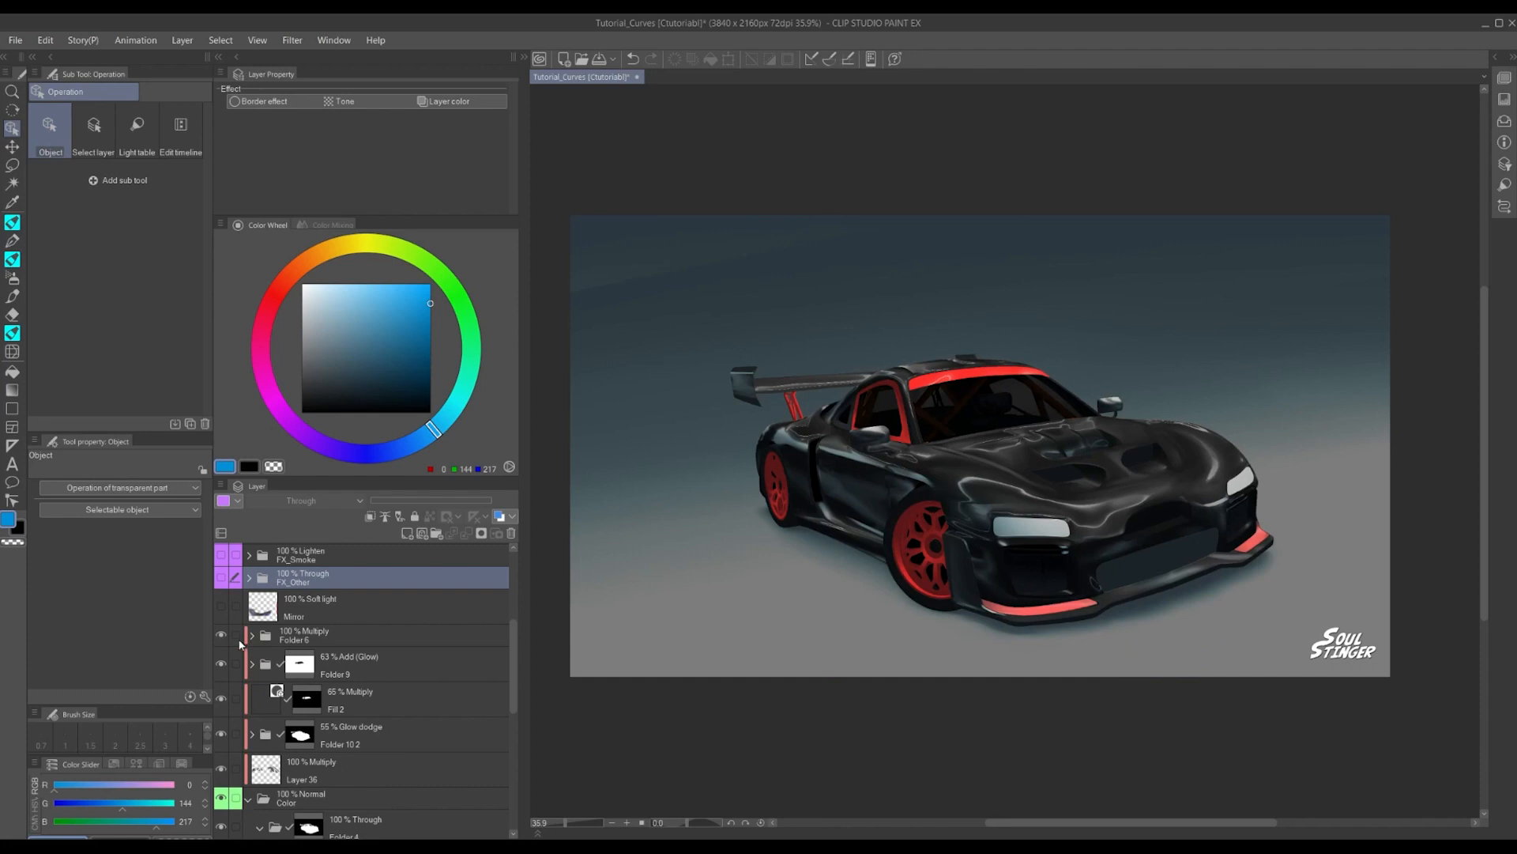
left_click(222, 635)
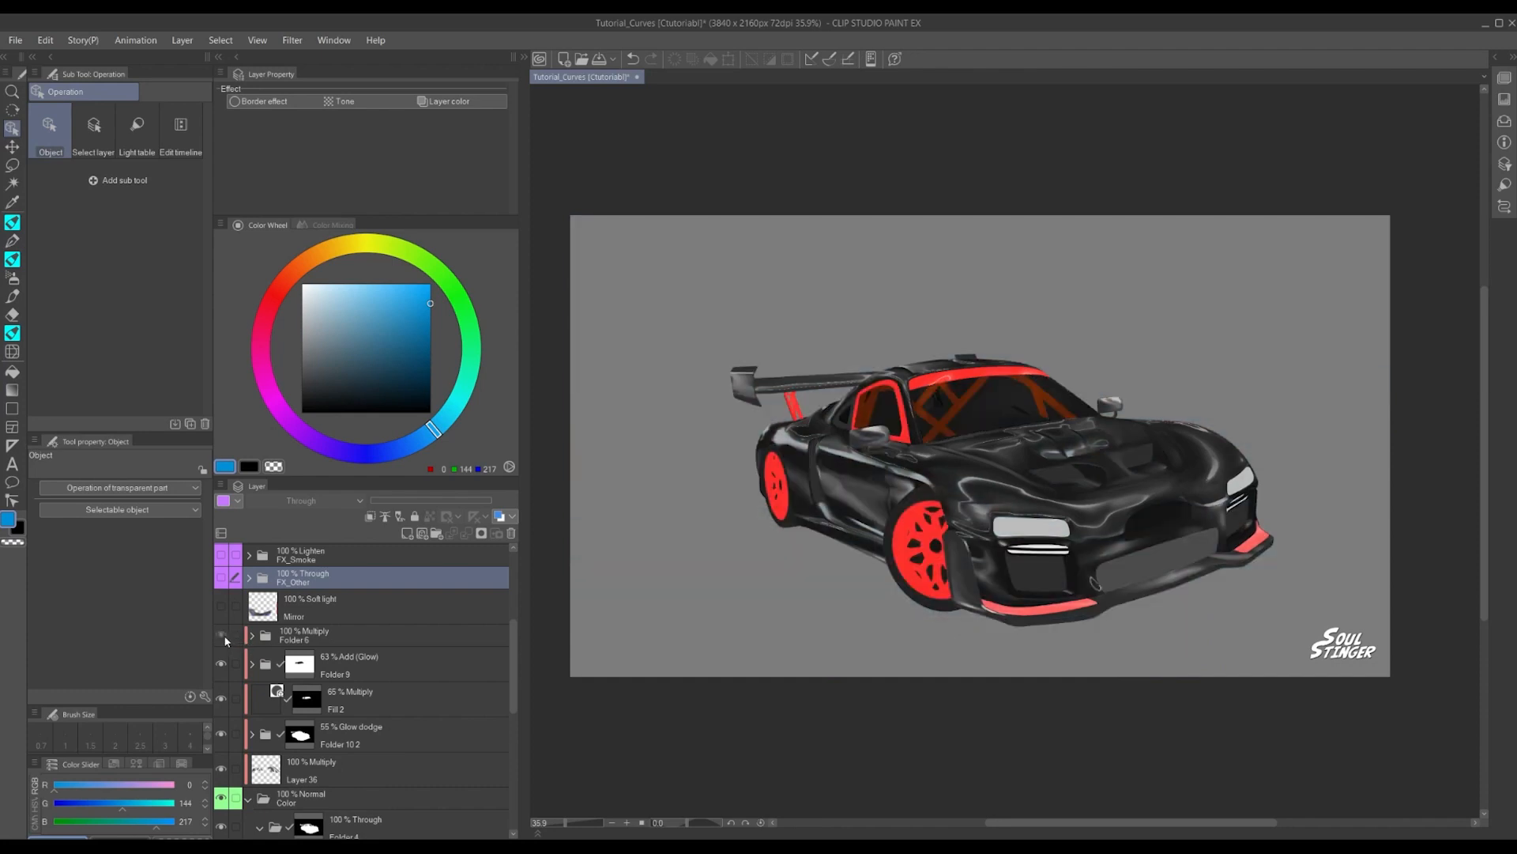
left_click(223, 637)
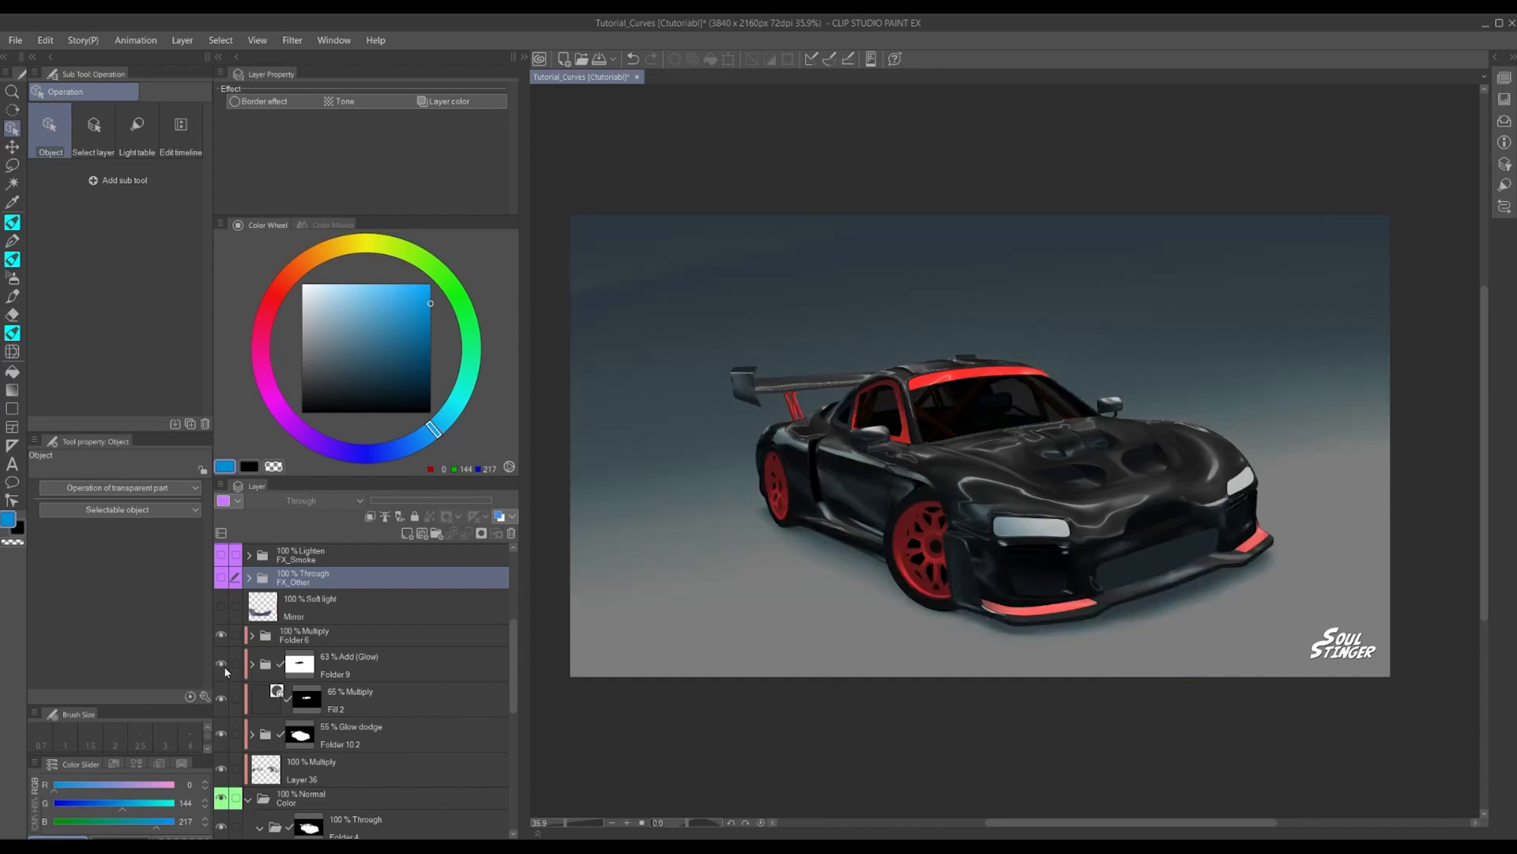
Toggle Folder 9 and the Fill 2 layer off and on to compare their effect on the car
left_click(222, 662)
left_click(221, 662)
left_click(221, 699)
left_click(221, 698)
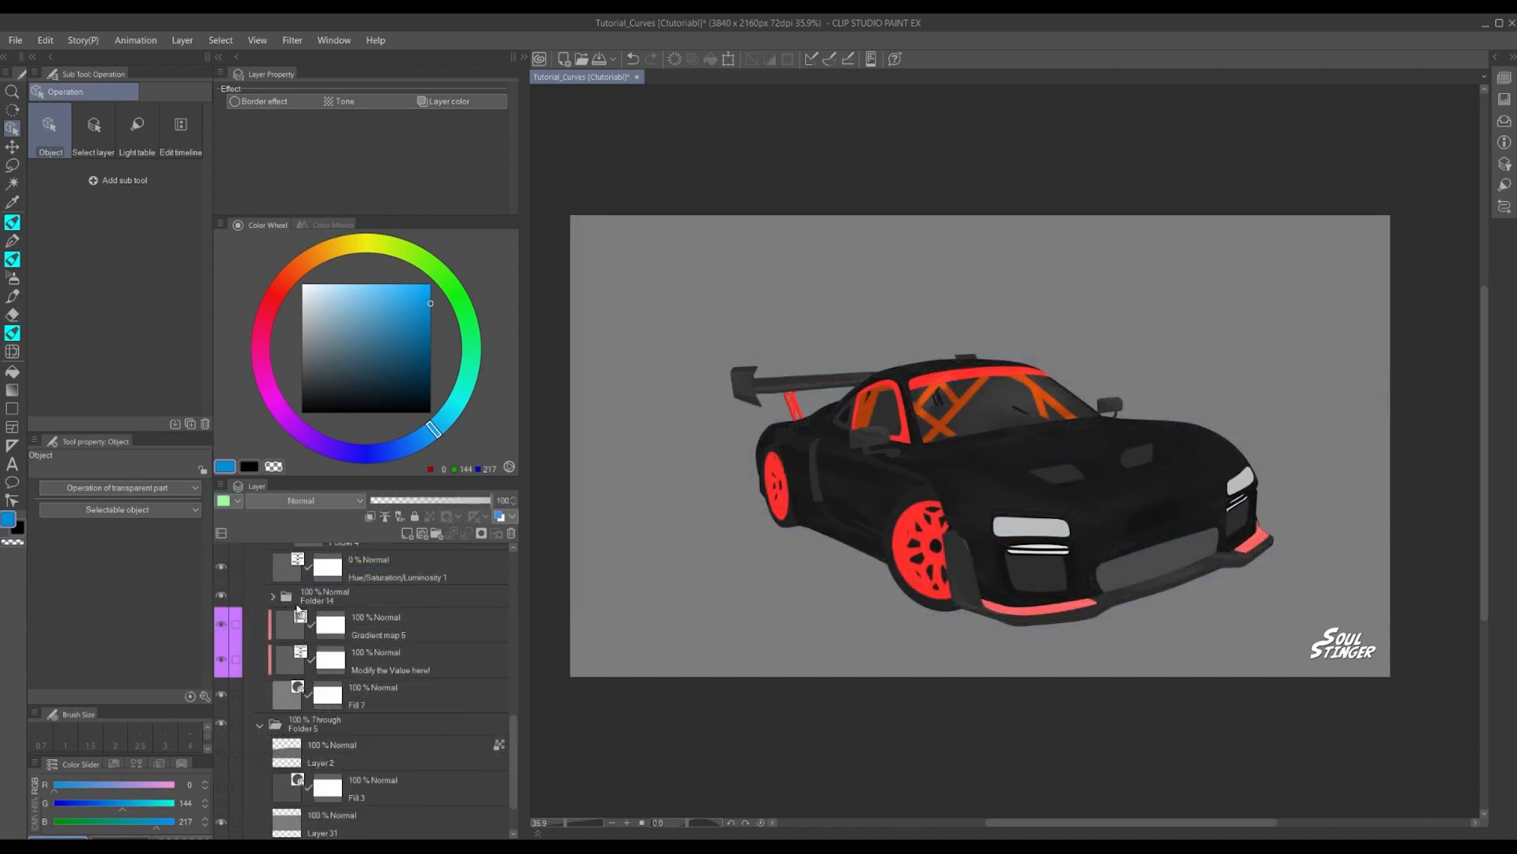
Examine the color bands of the Gradient map 5 correction layer below Folder 14
left_click(291, 596)
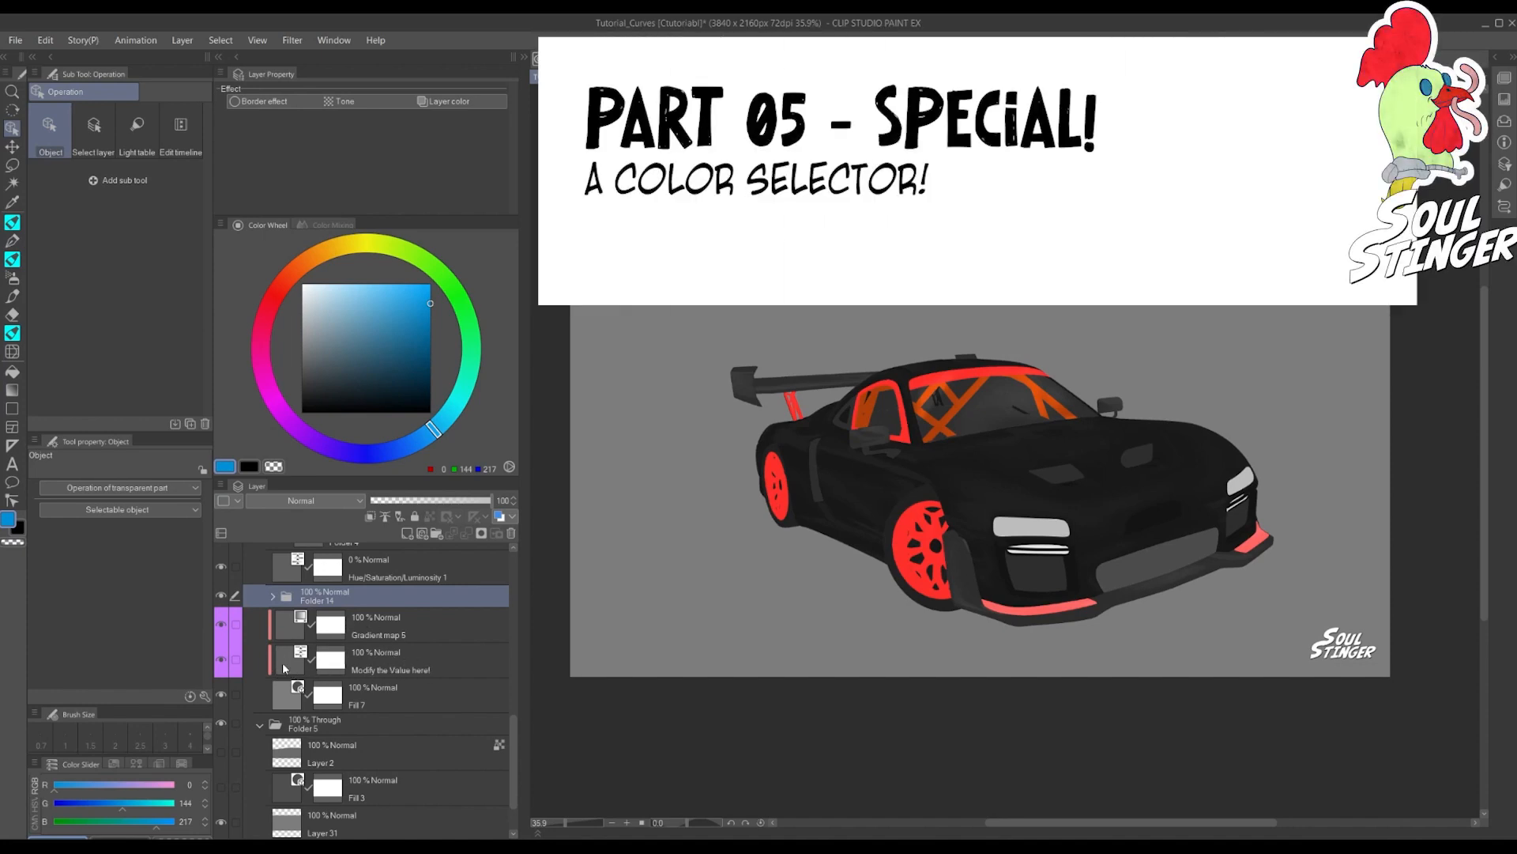
left_click(284, 668)
double_click(293, 632)
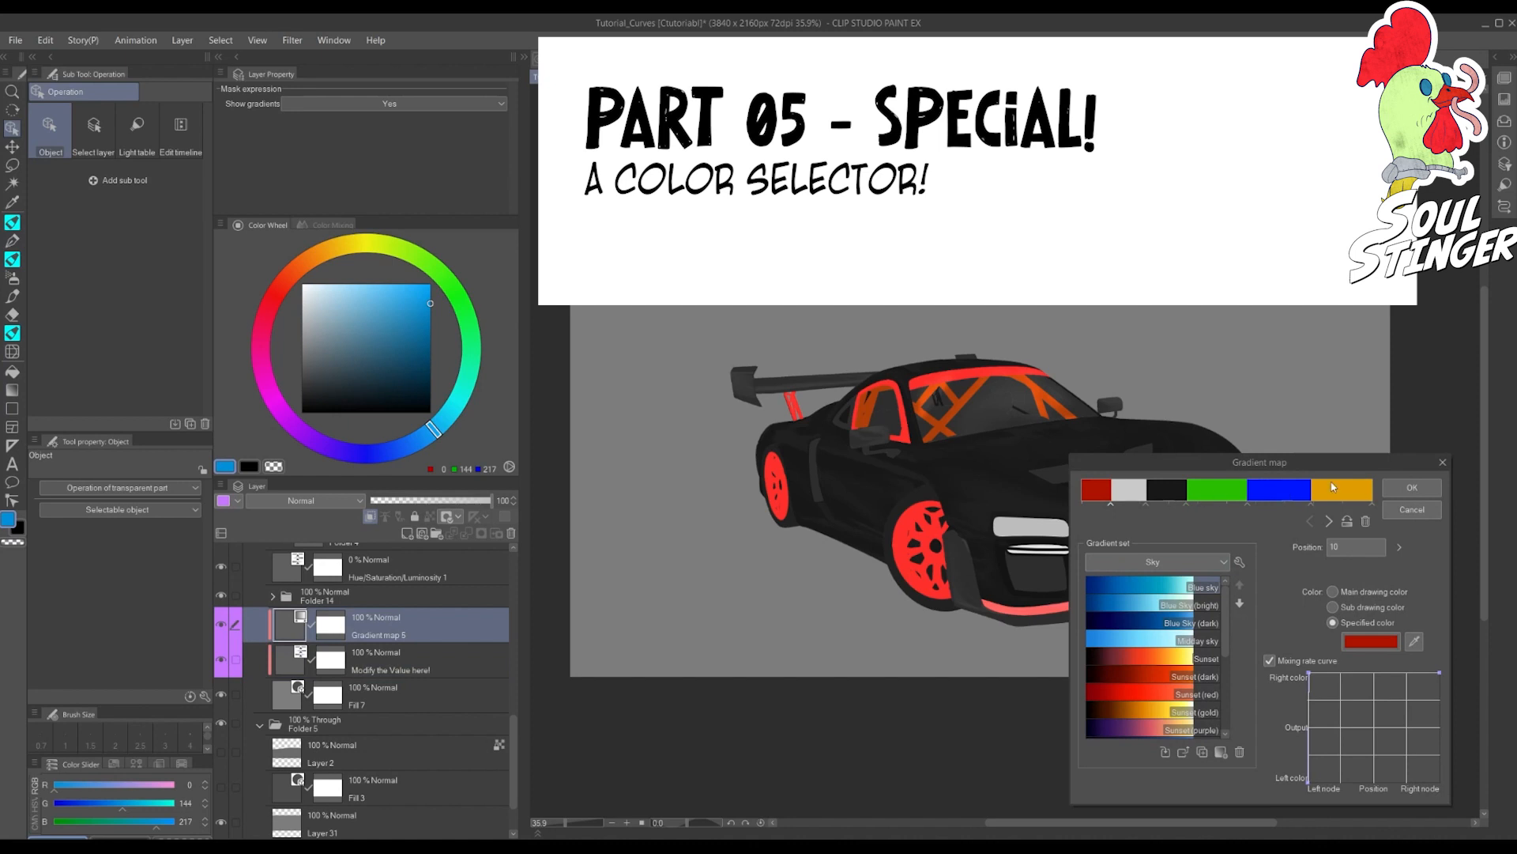
left_click(1392, 486)
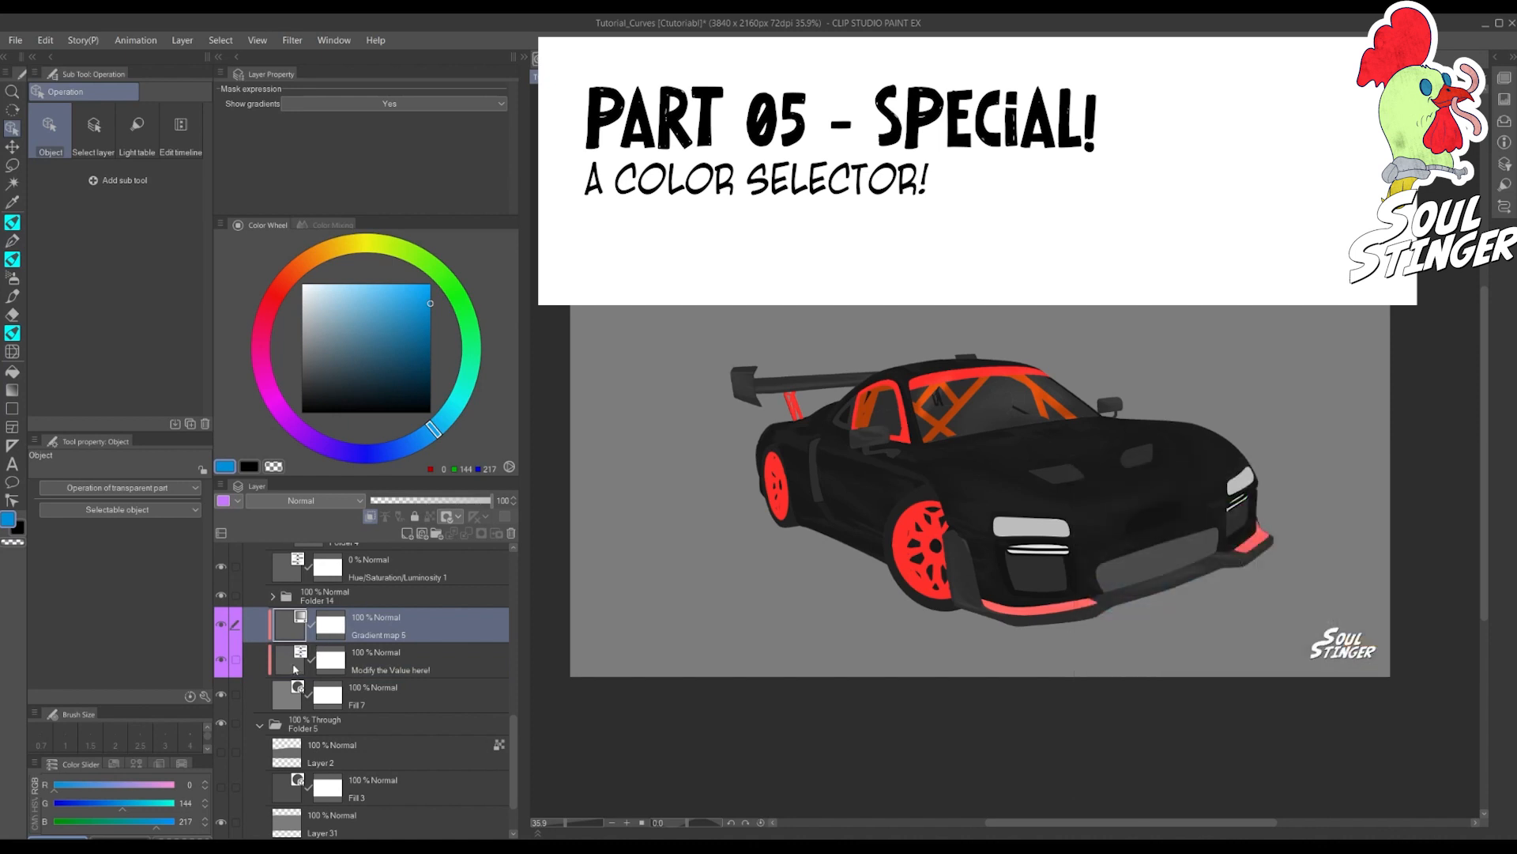
Set the luminosity of the "Modify the Value here!" layer to -7 to recolor the car body green
double_click(300, 656)
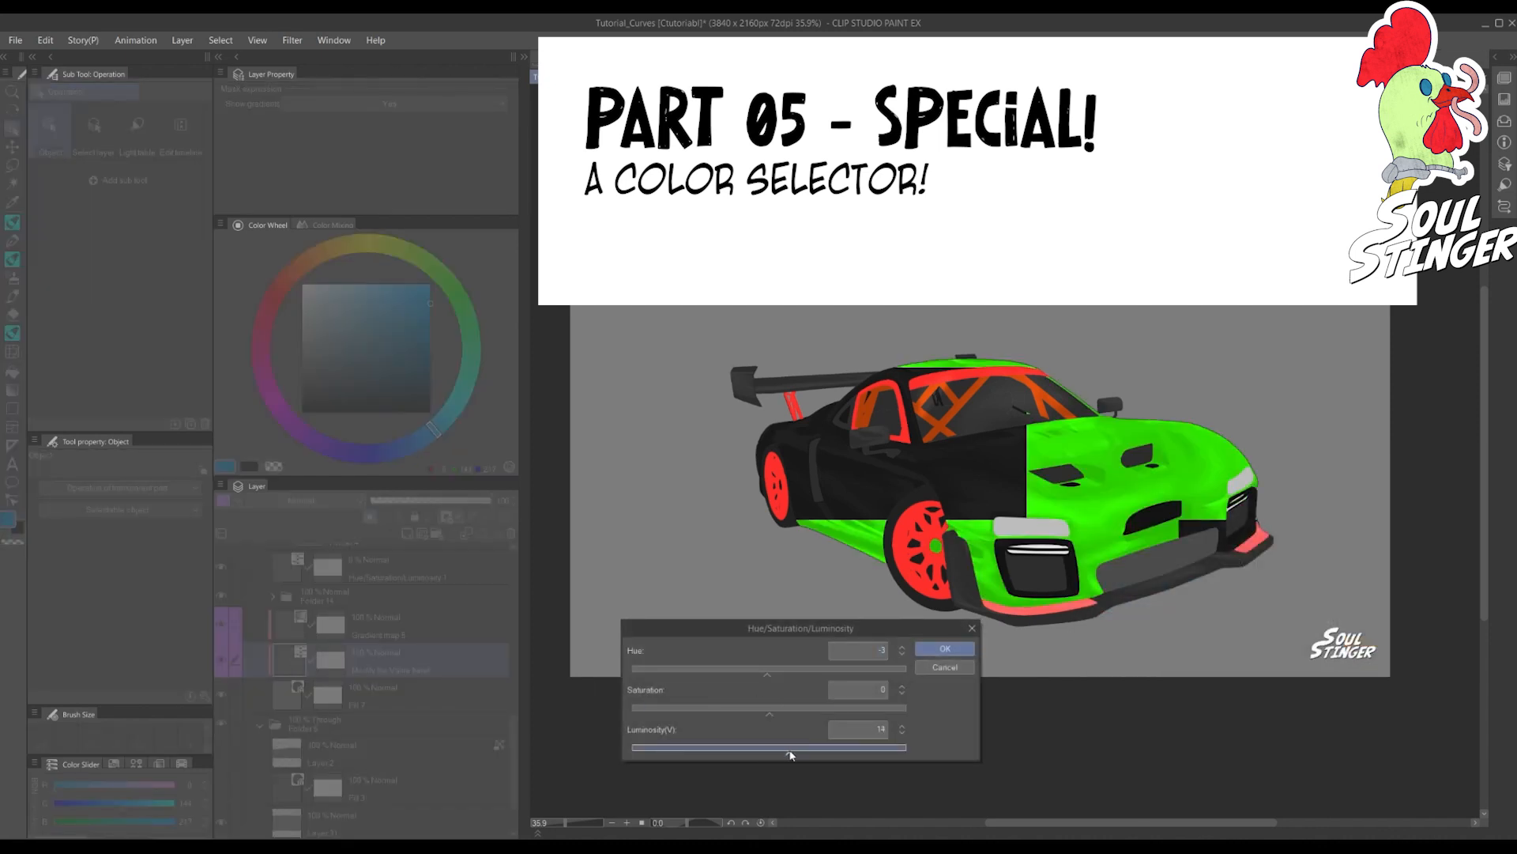
left_click_drag(790, 755, 759, 757)
left_click(945, 648)
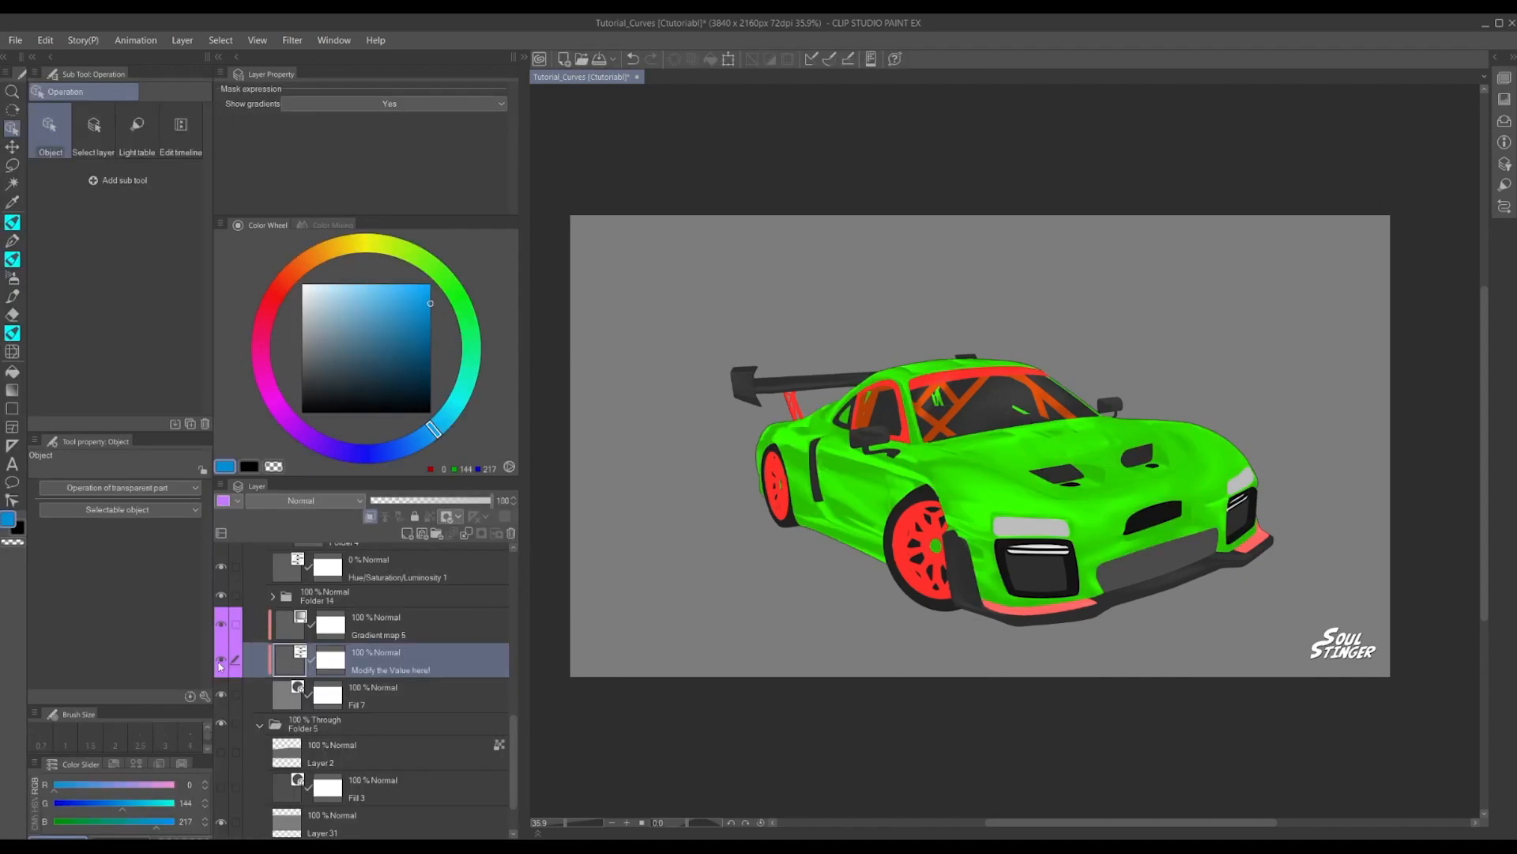
Review the color selector's layers: Fill 7, "Modify the Value here!" and Gradient map 5
left_click(286, 705)
scroll(286, 731, "up", 2)
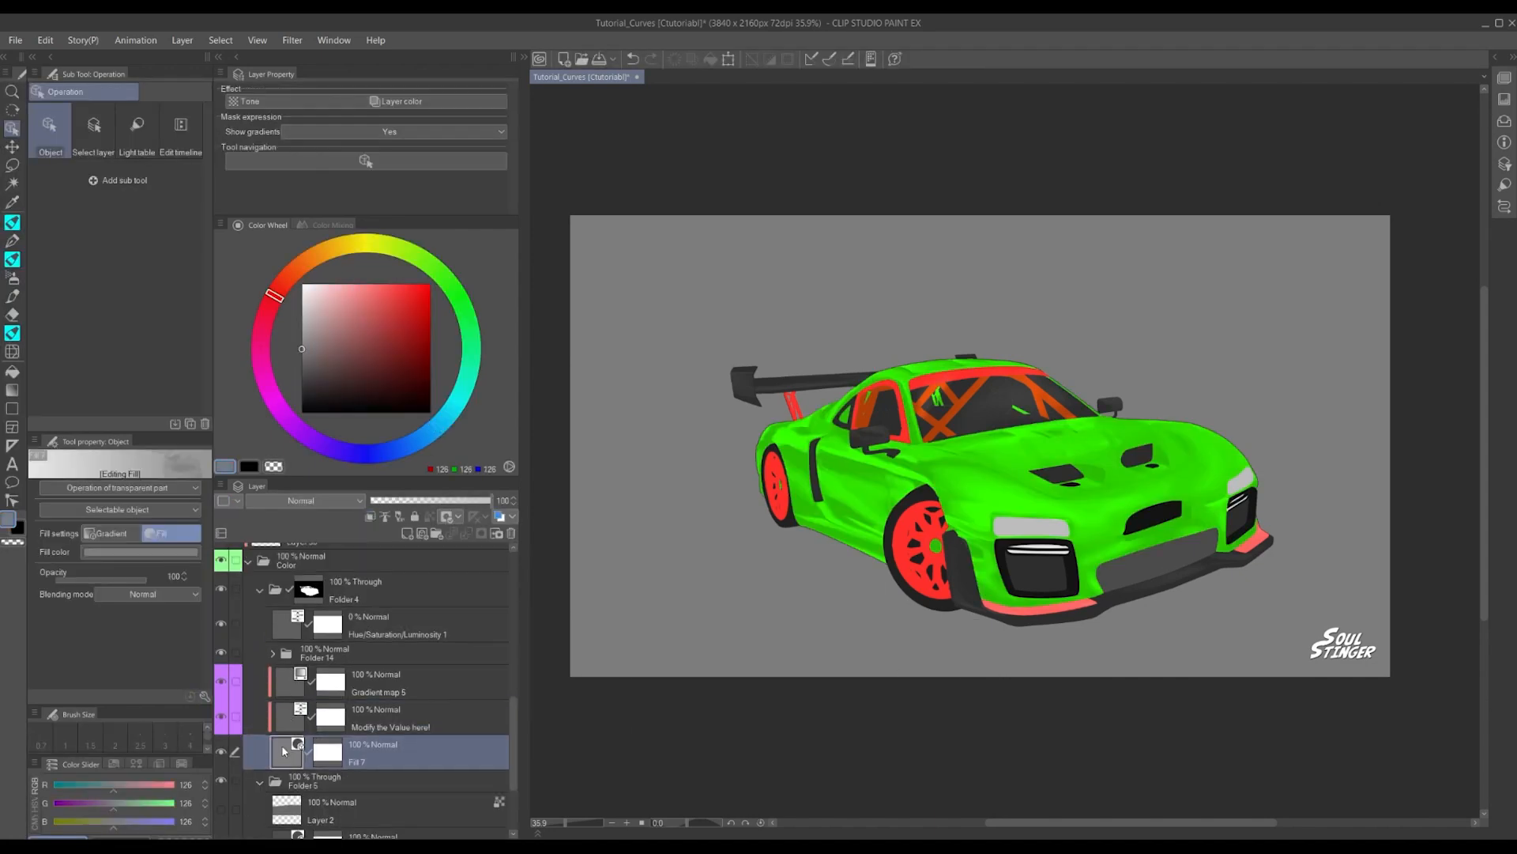
left_click(284, 716)
left_click(290, 692)
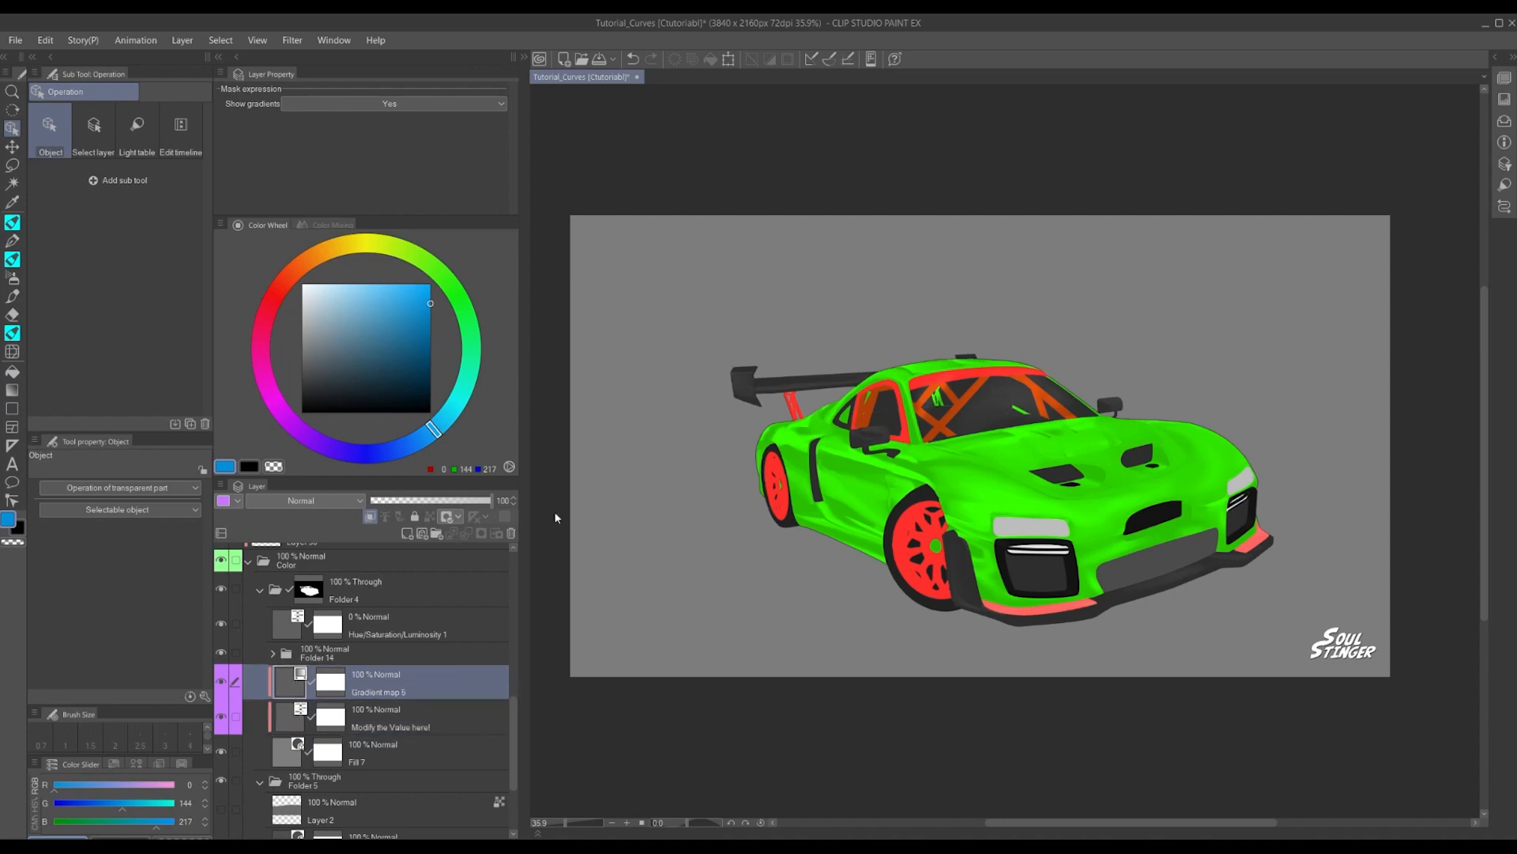
Make Folder 6 and Folder 9 visible, and toggle the Fill 2 layer on and off
scroll(289, 704, "up", 3)
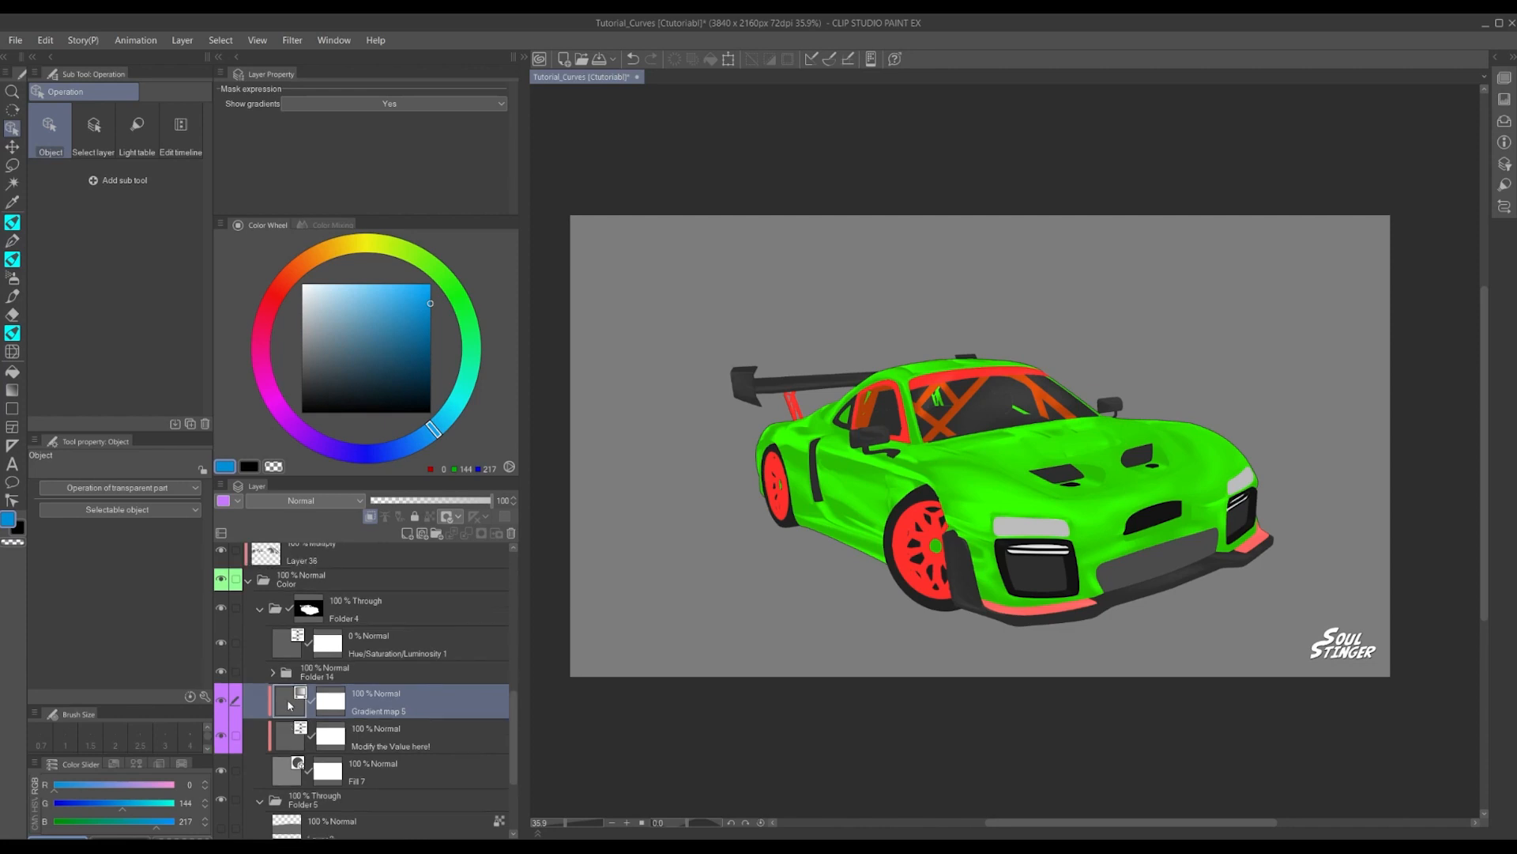
scroll(330, 715, "up", 10)
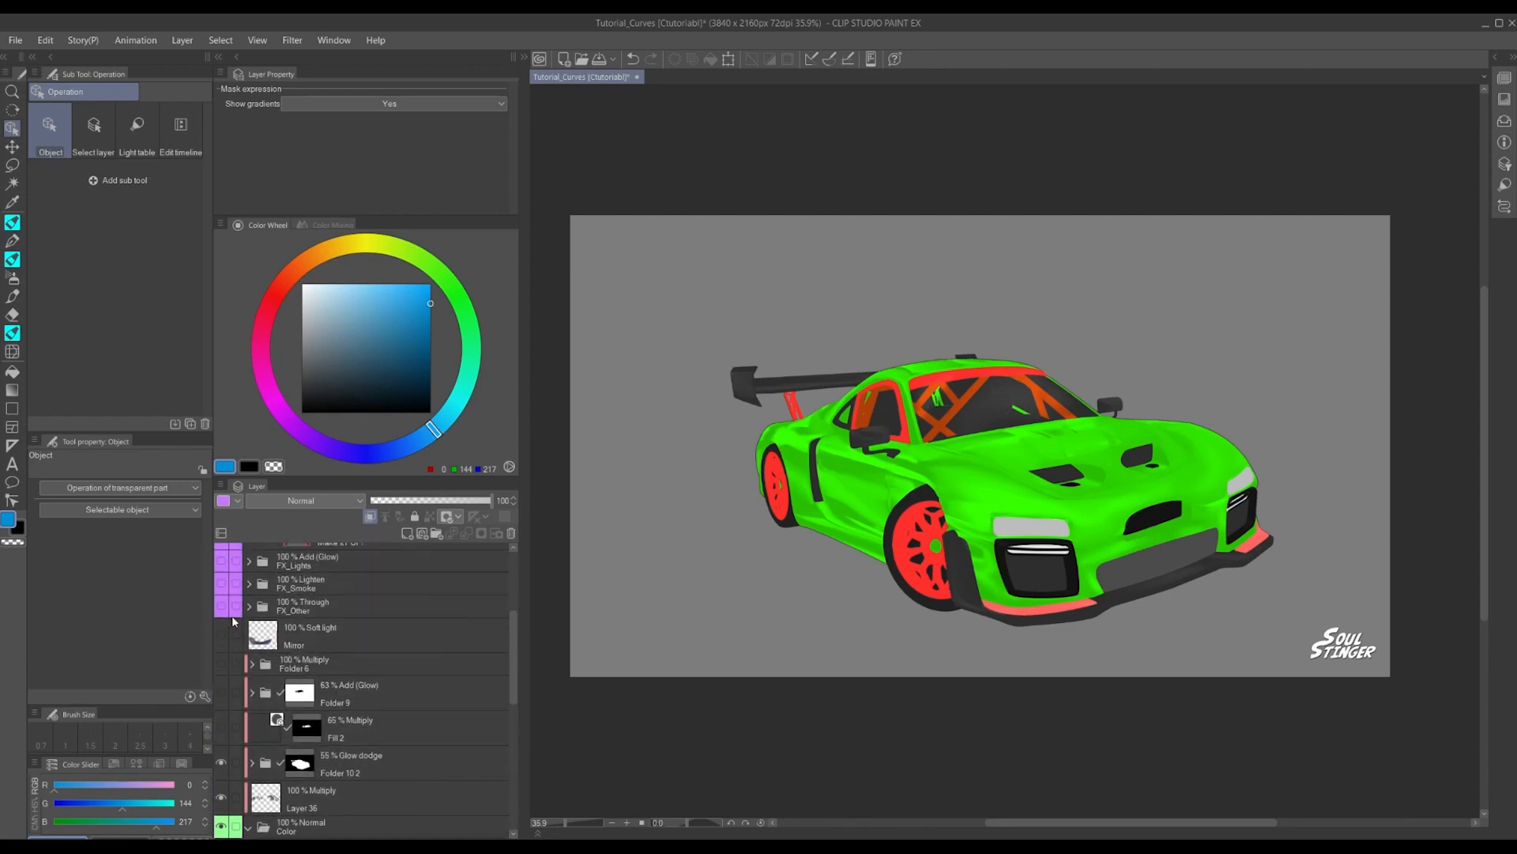
left_click(222, 665)
left_click(221, 692)
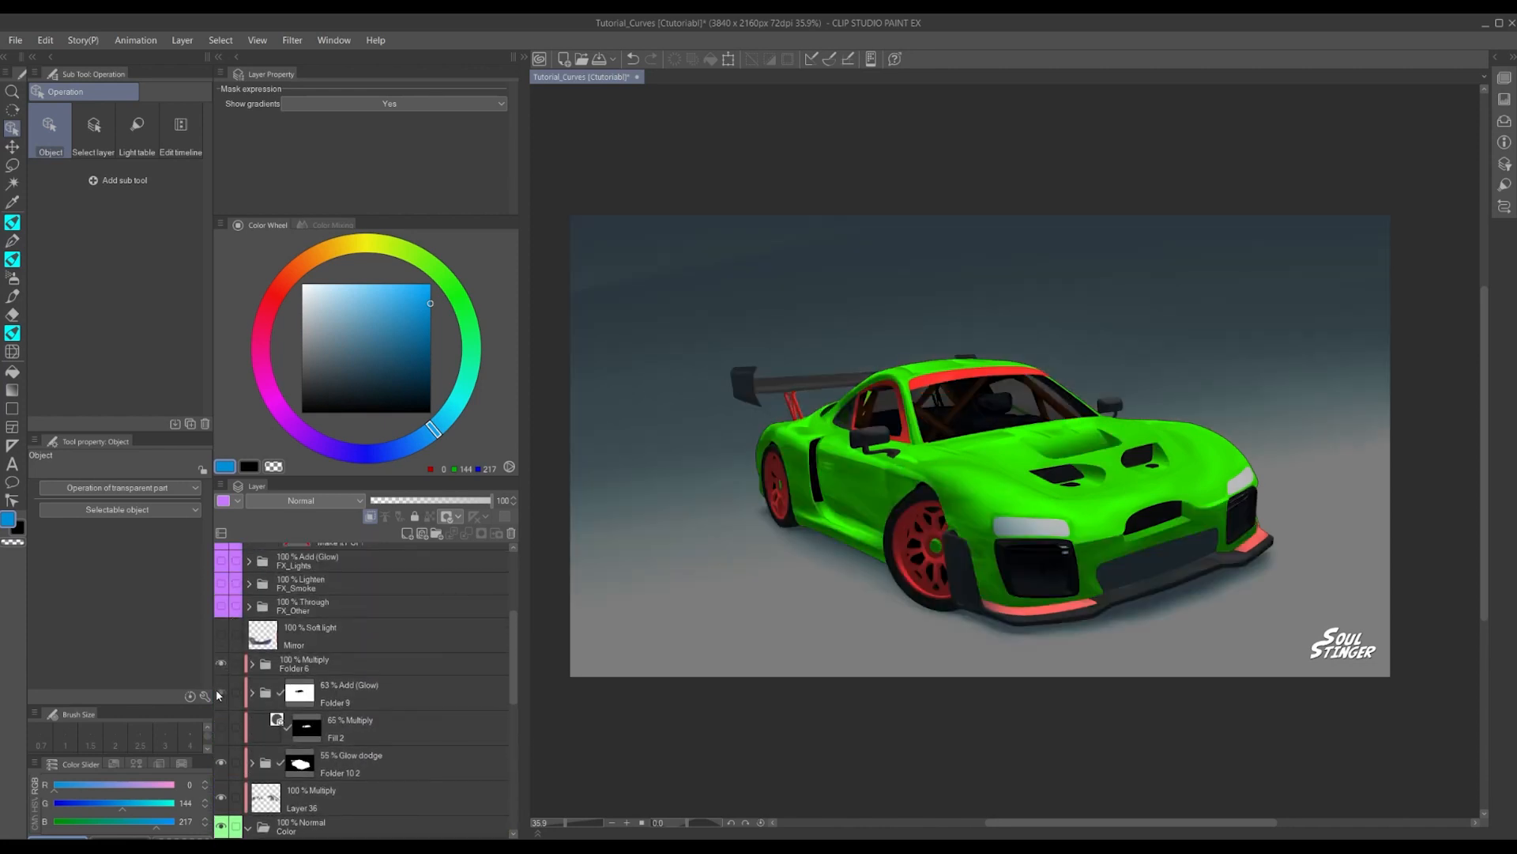
left_click(221, 728)
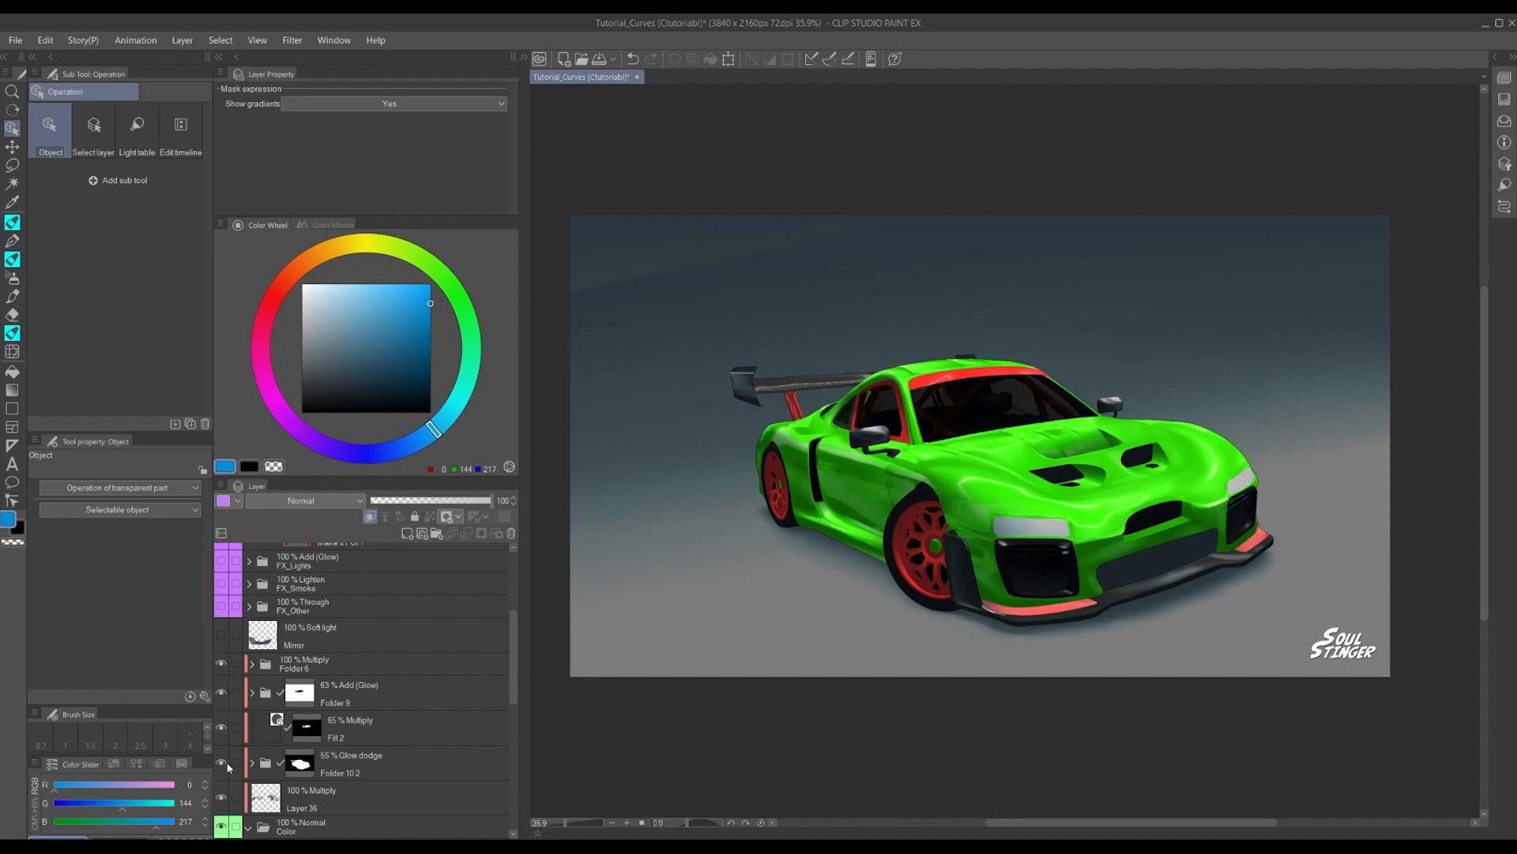
left_click(229, 732)
left_click(222, 728)
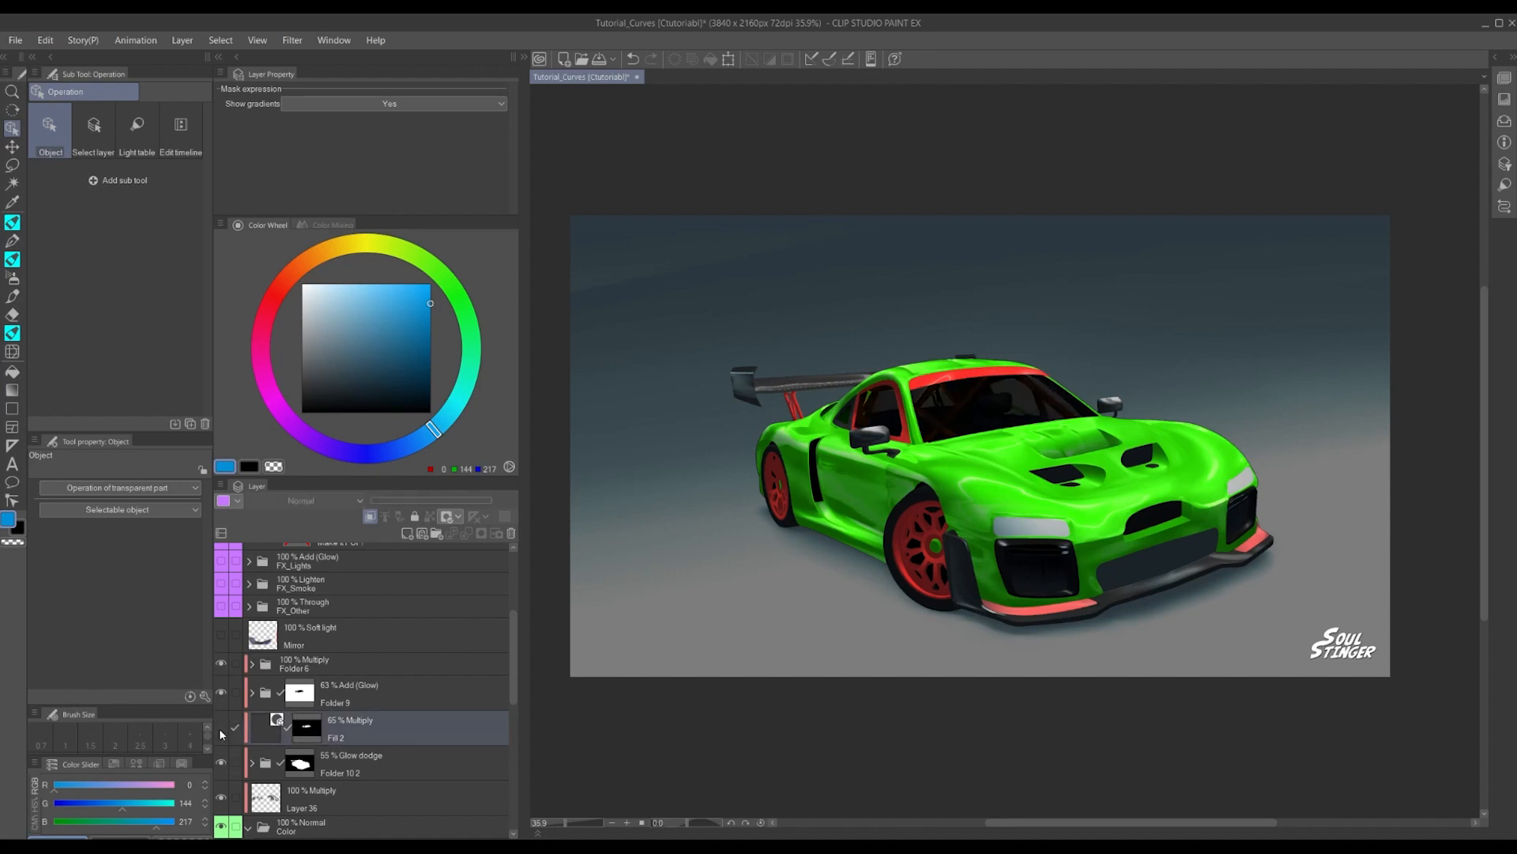
Show the Mirror layer, the FX_Other, FX_Smoke, FX_Lights and Make it POP! folders, and the Tone Curve 4 layer
scroll(219, 670, "up", 1)
left_click(222, 693)
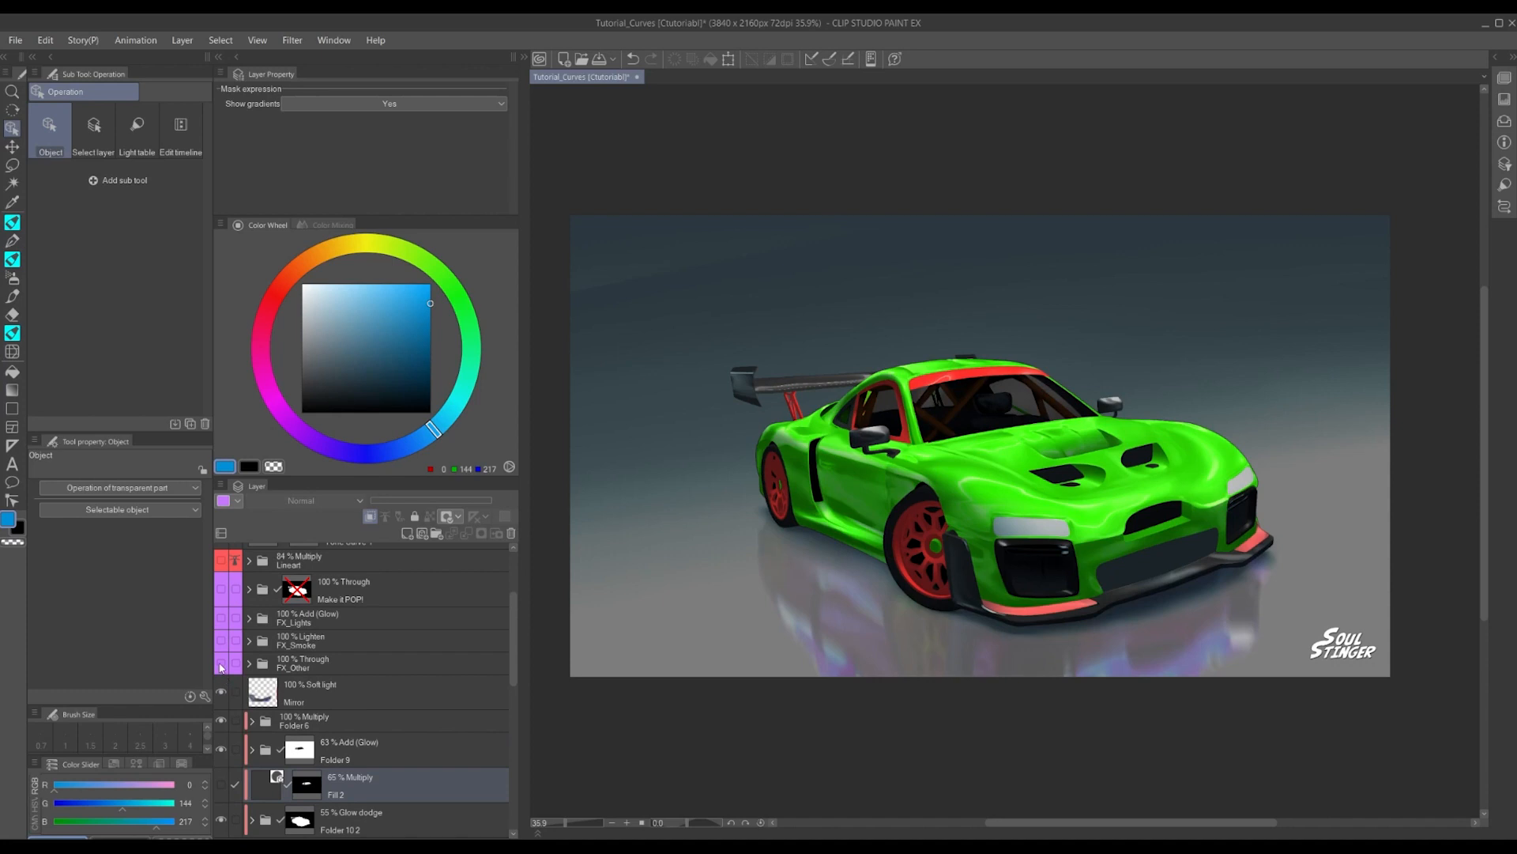
left_click(222, 664)
left_click(222, 638)
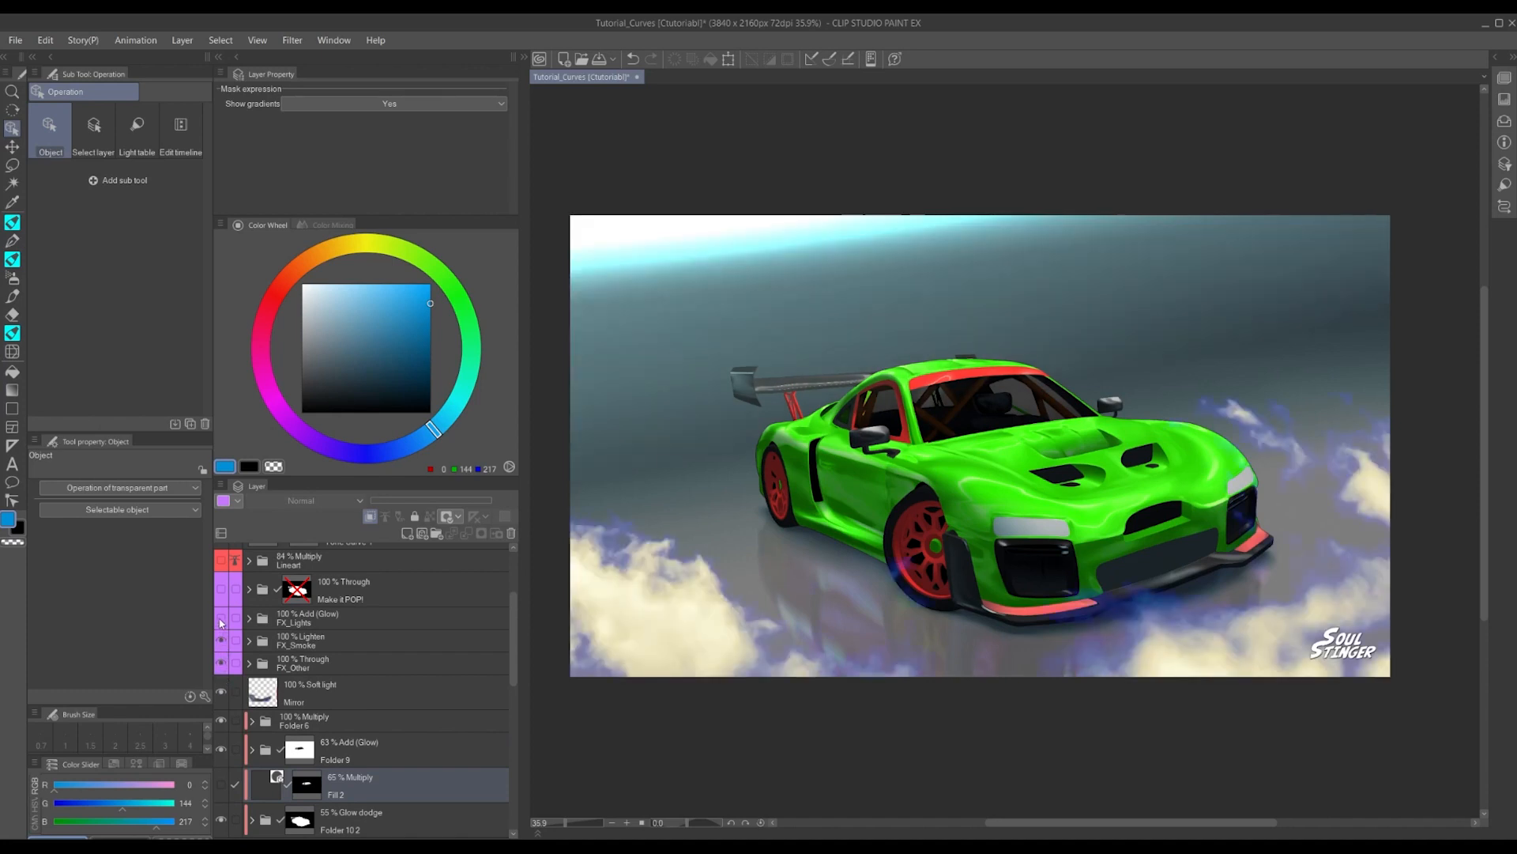
left_click(221, 620)
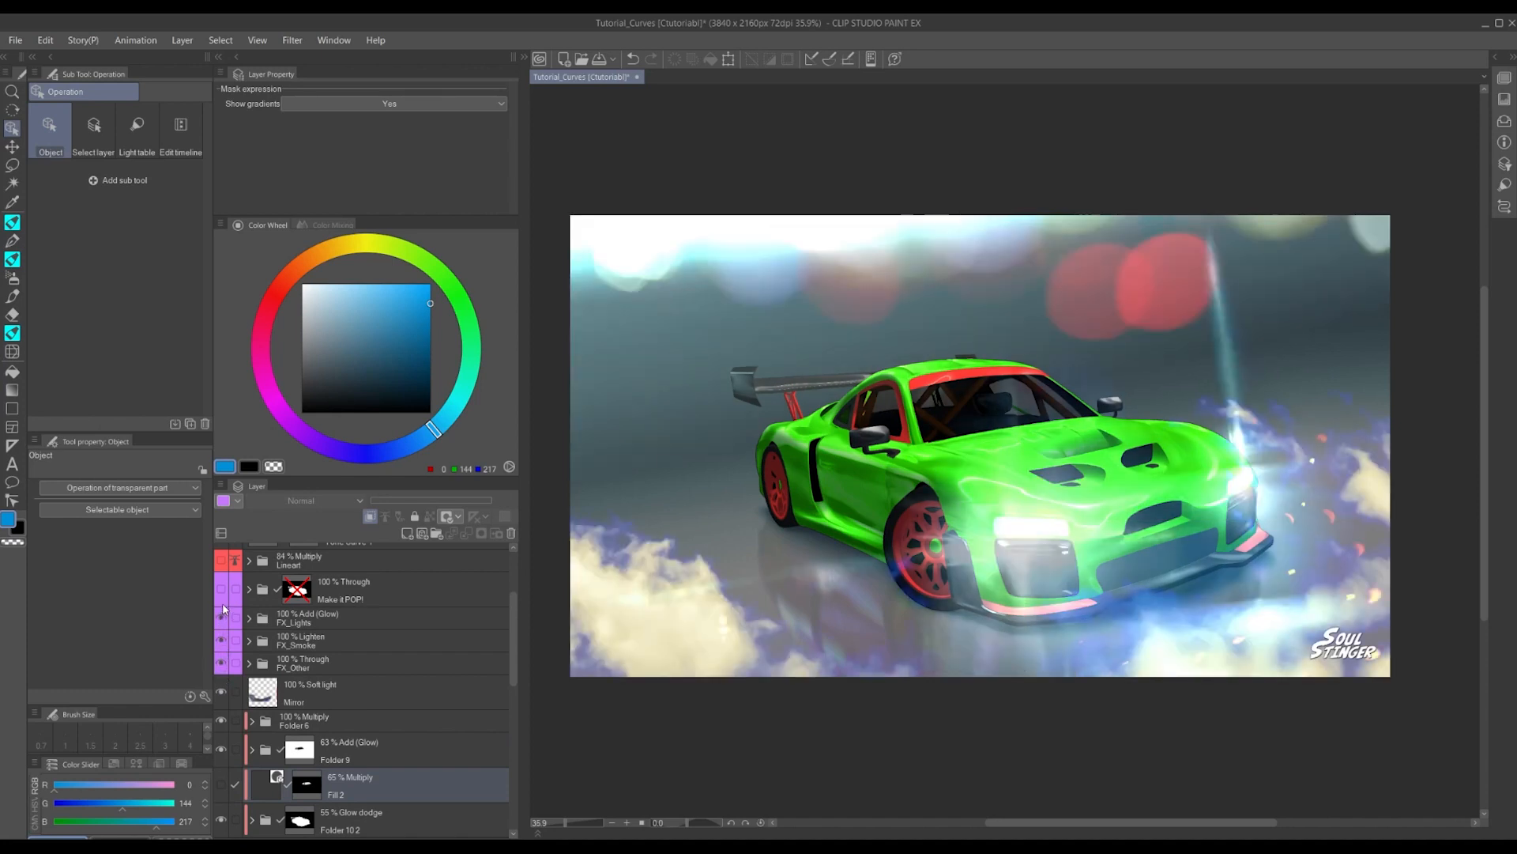
left_click(222, 592)
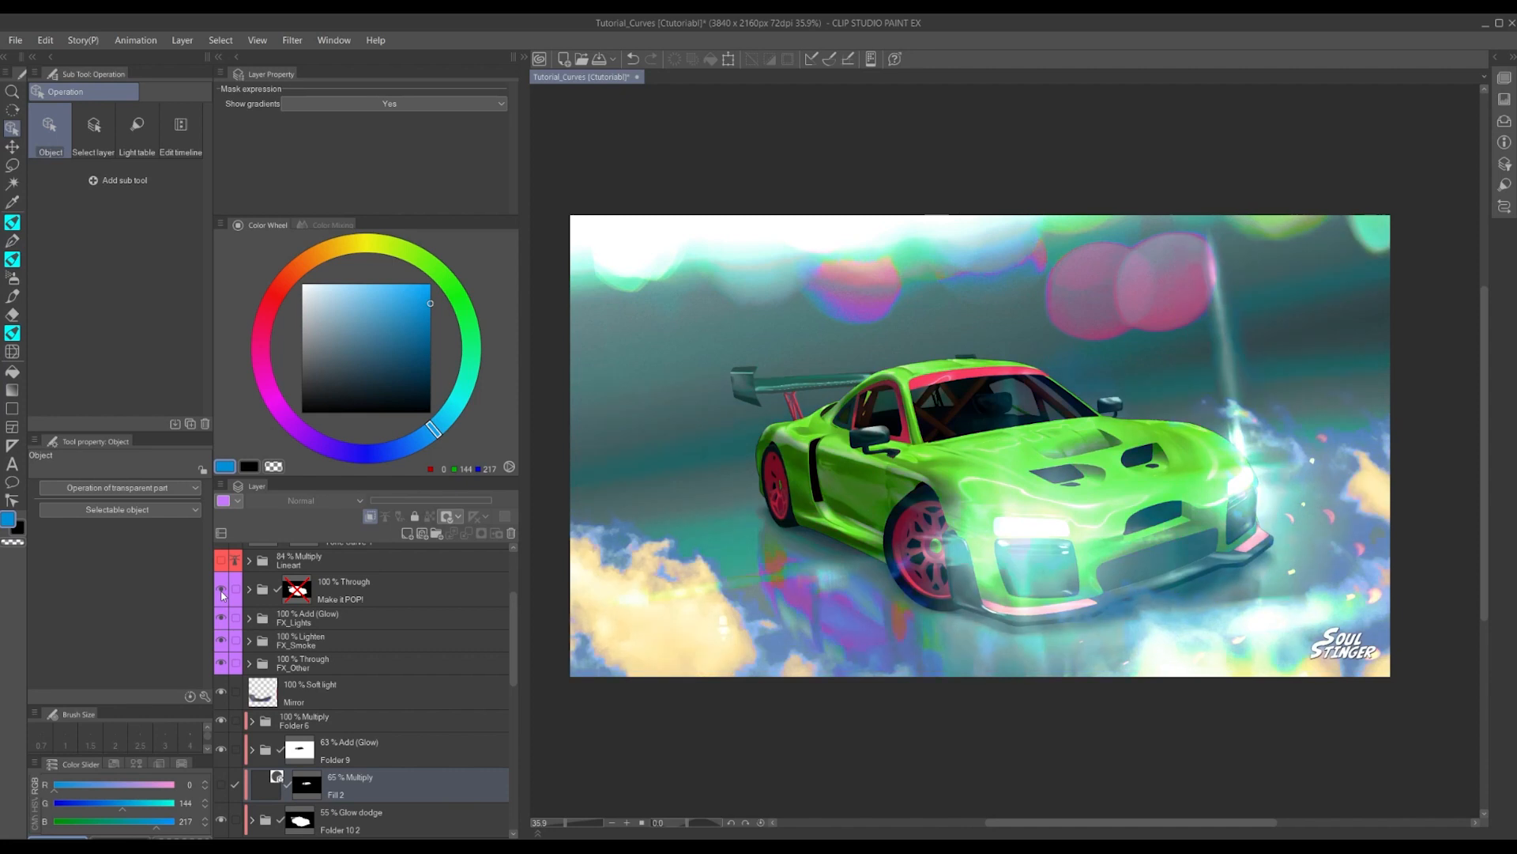
scroll(222, 594, "up", 1)
left_click(222, 569)
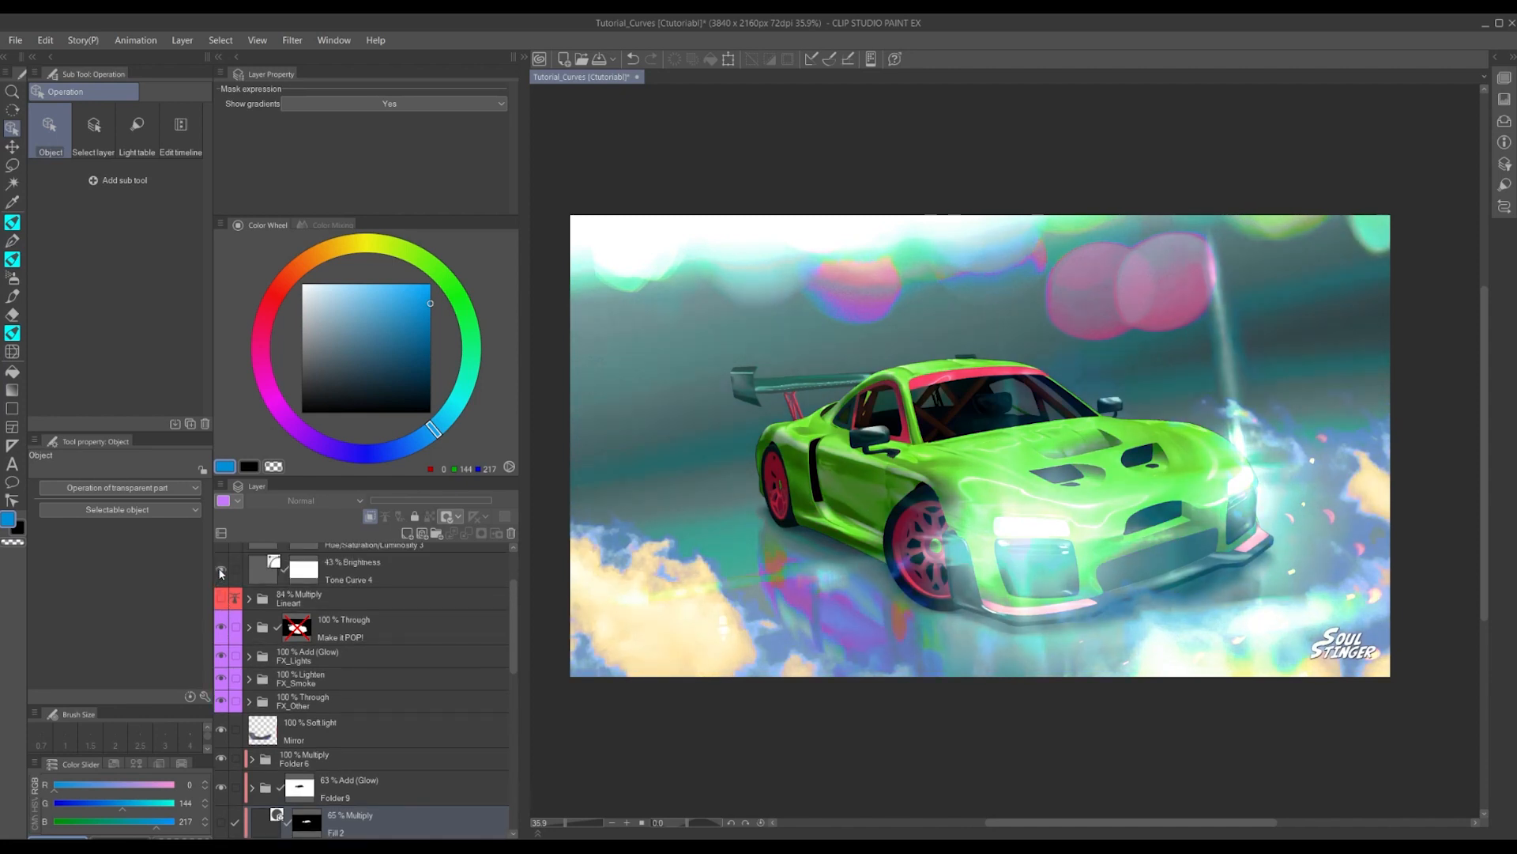
scroll(228, 577, "up", 3)
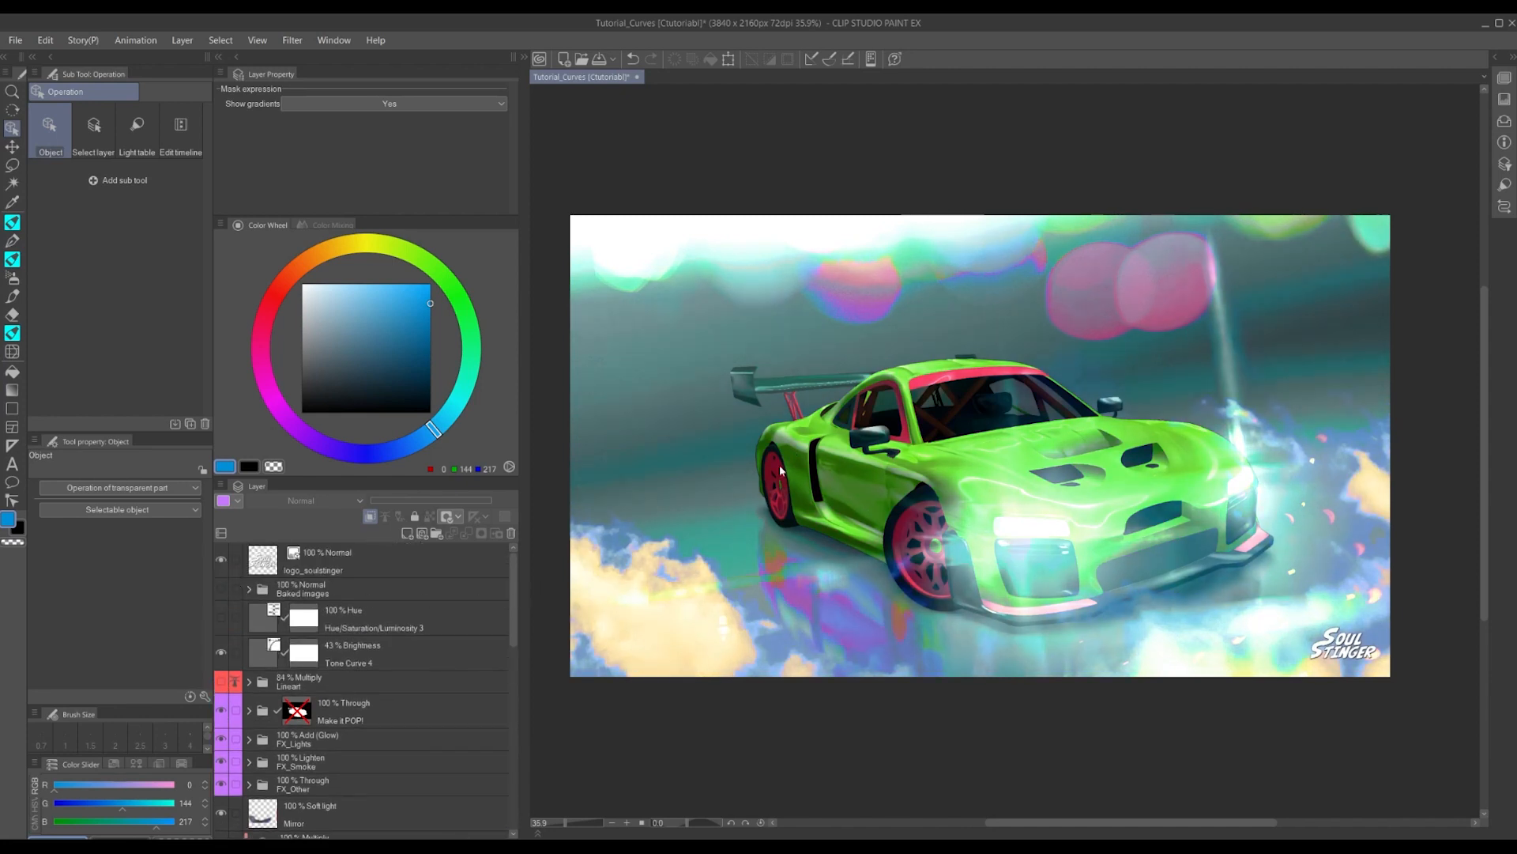
scroll(783, 474, "down", 3)
scroll(756, 543, "up", 2)
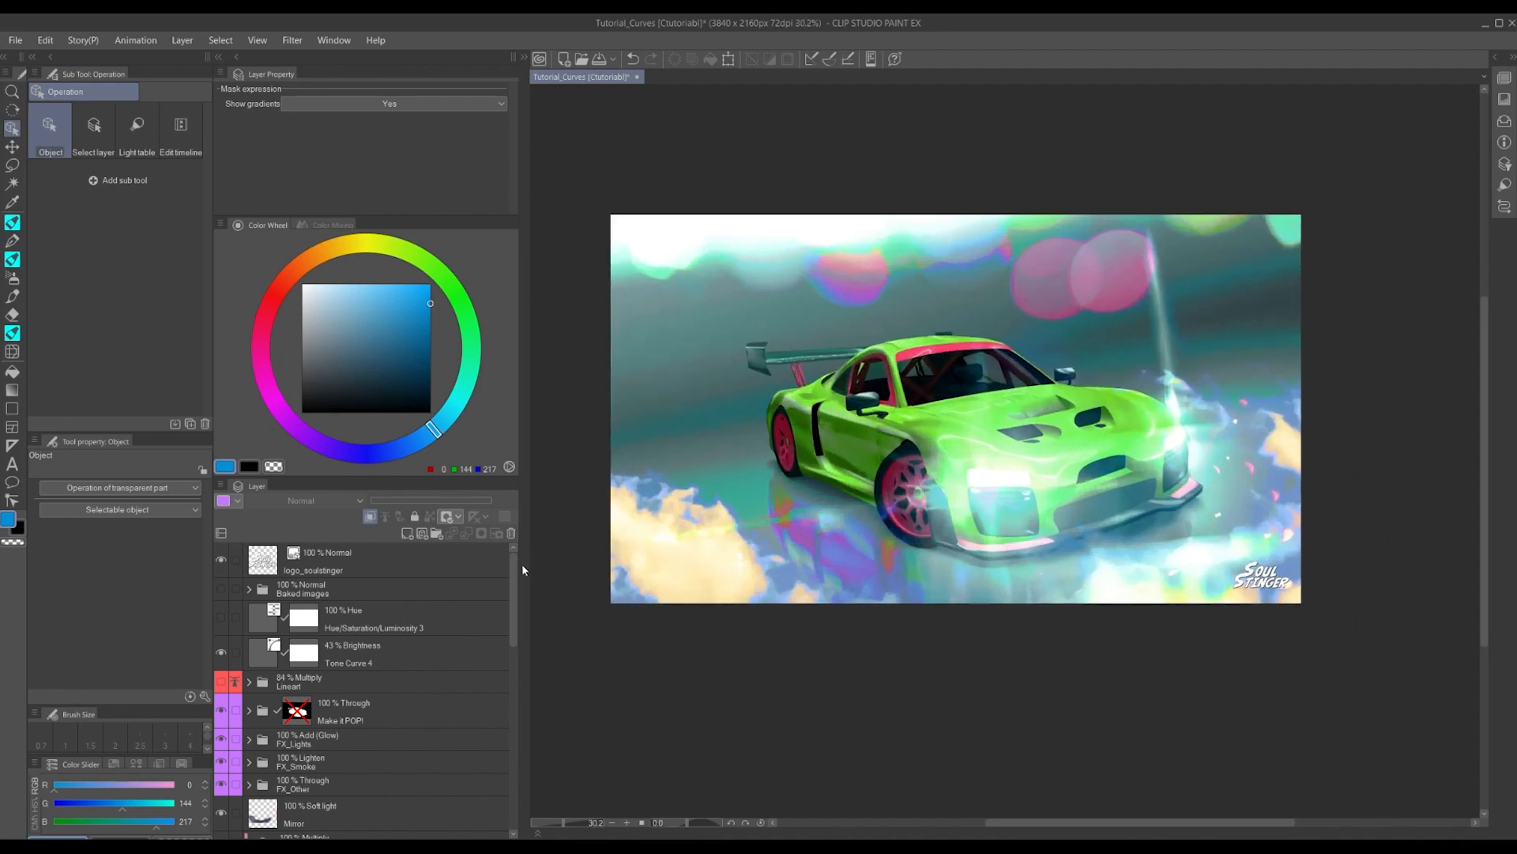
Try luminosity values up to 100 on the "Modify the Value here!" layer and recolor the car body blue
left_click_drag(515, 577, 521, 735)
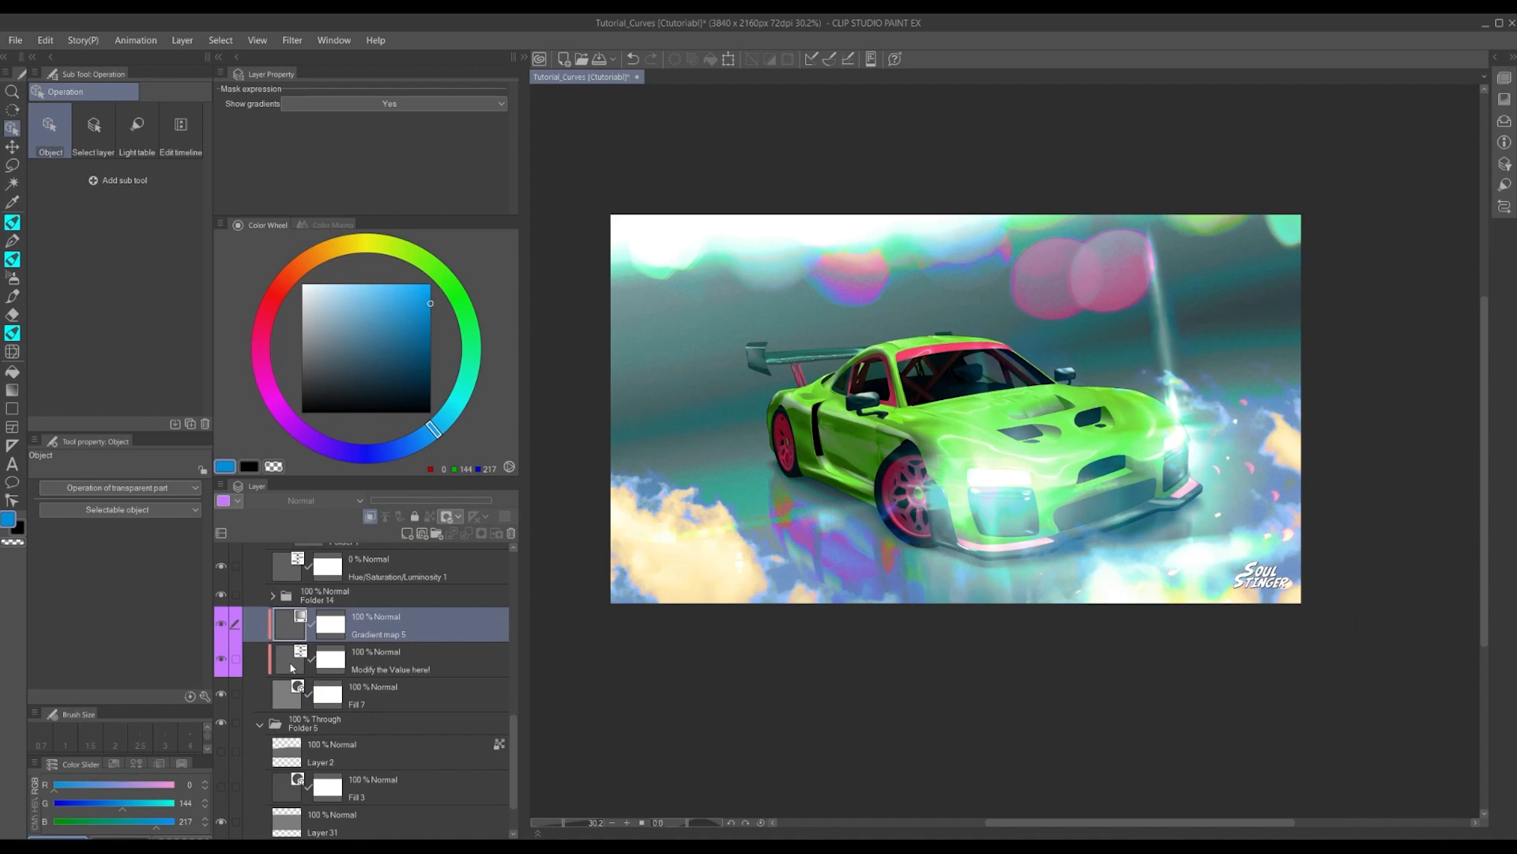
double_click(291, 668)
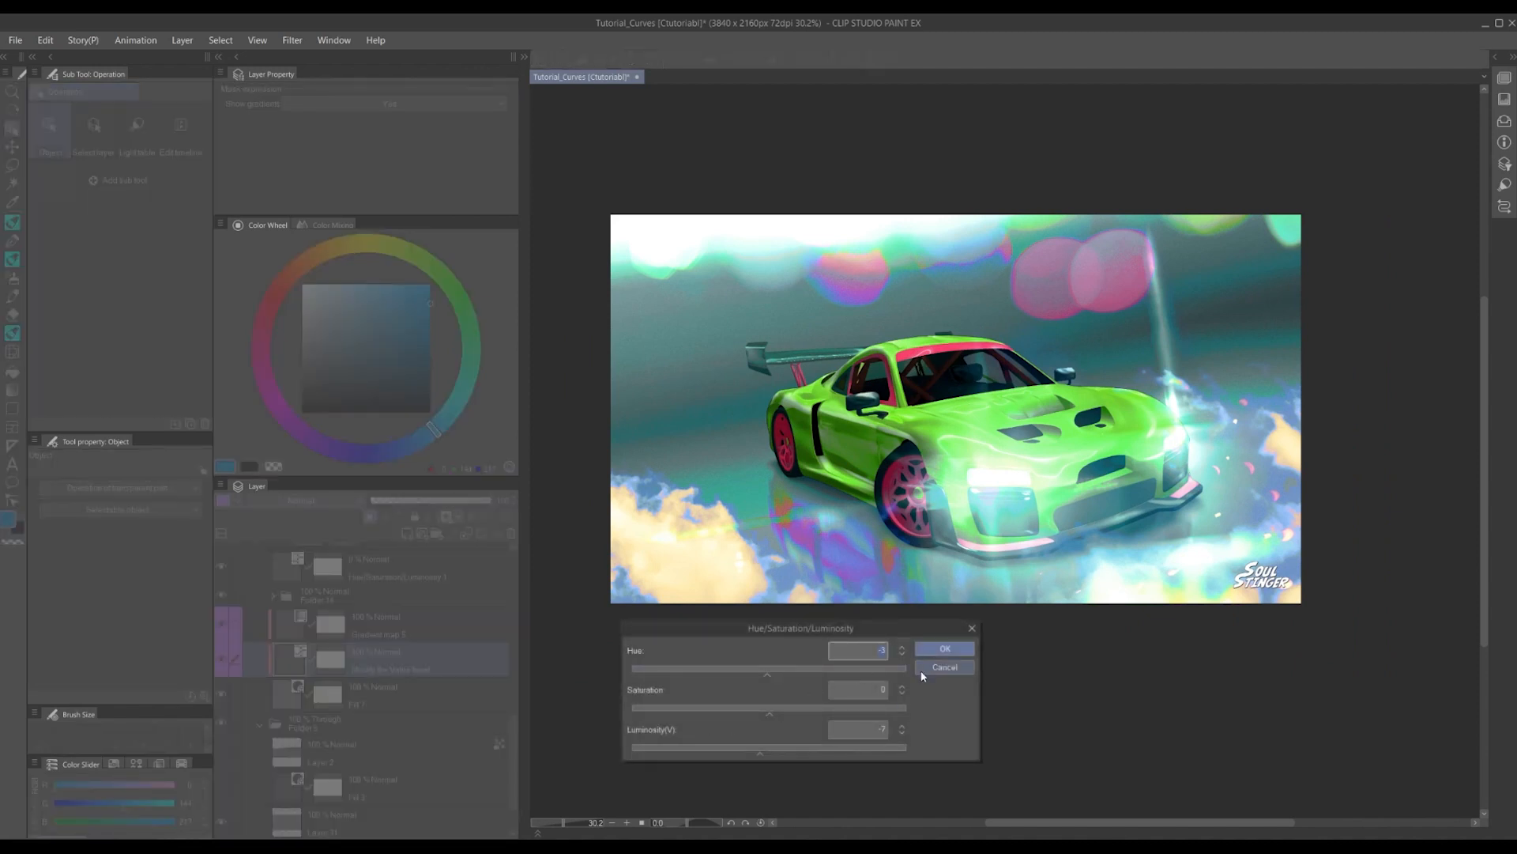
left_click(925, 668)
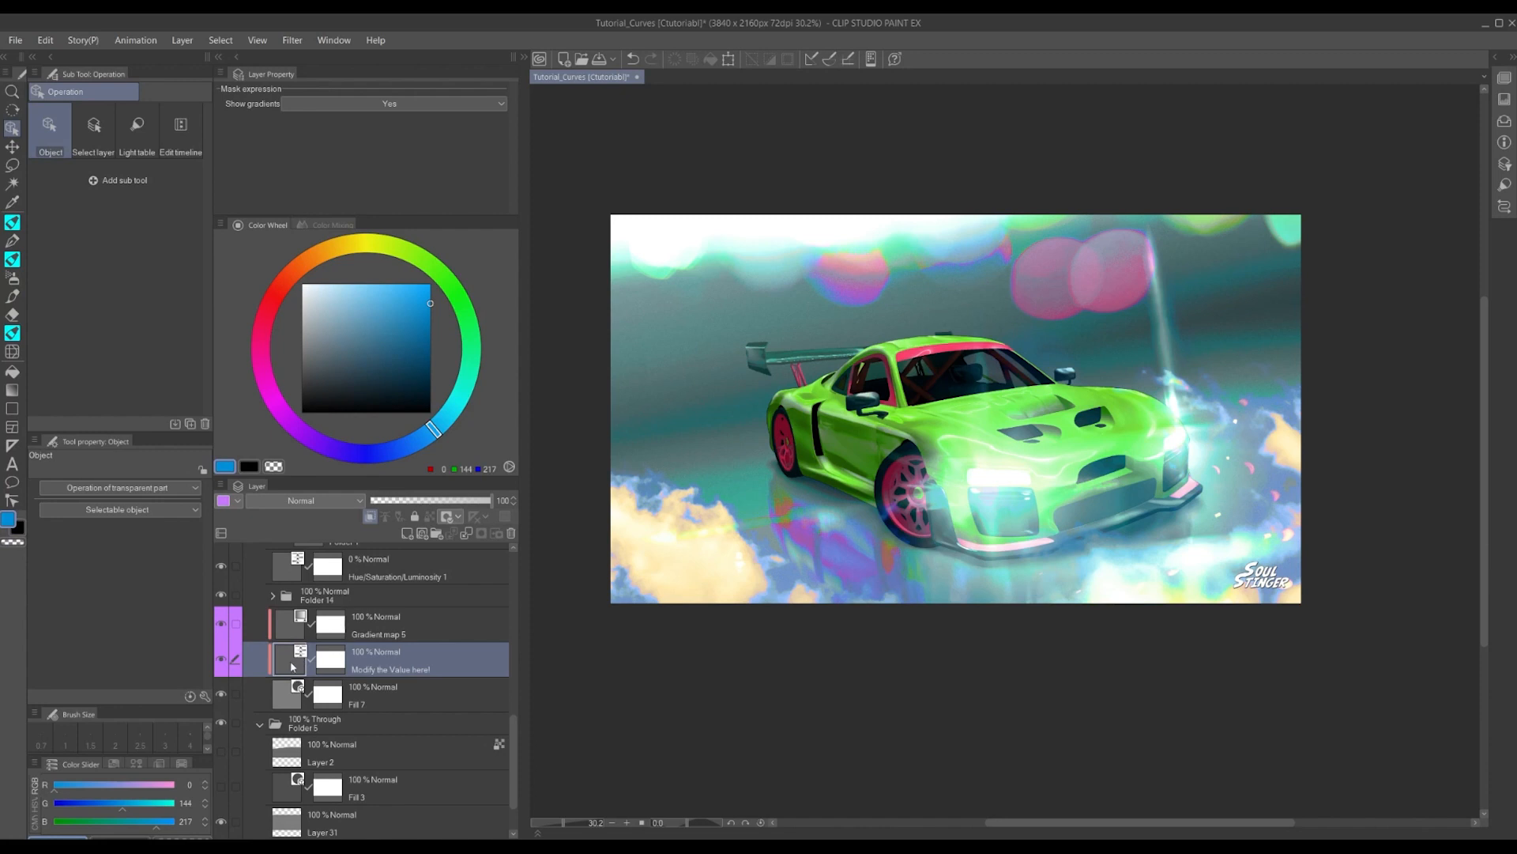
double_click(293, 668)
left_click(797, 748)
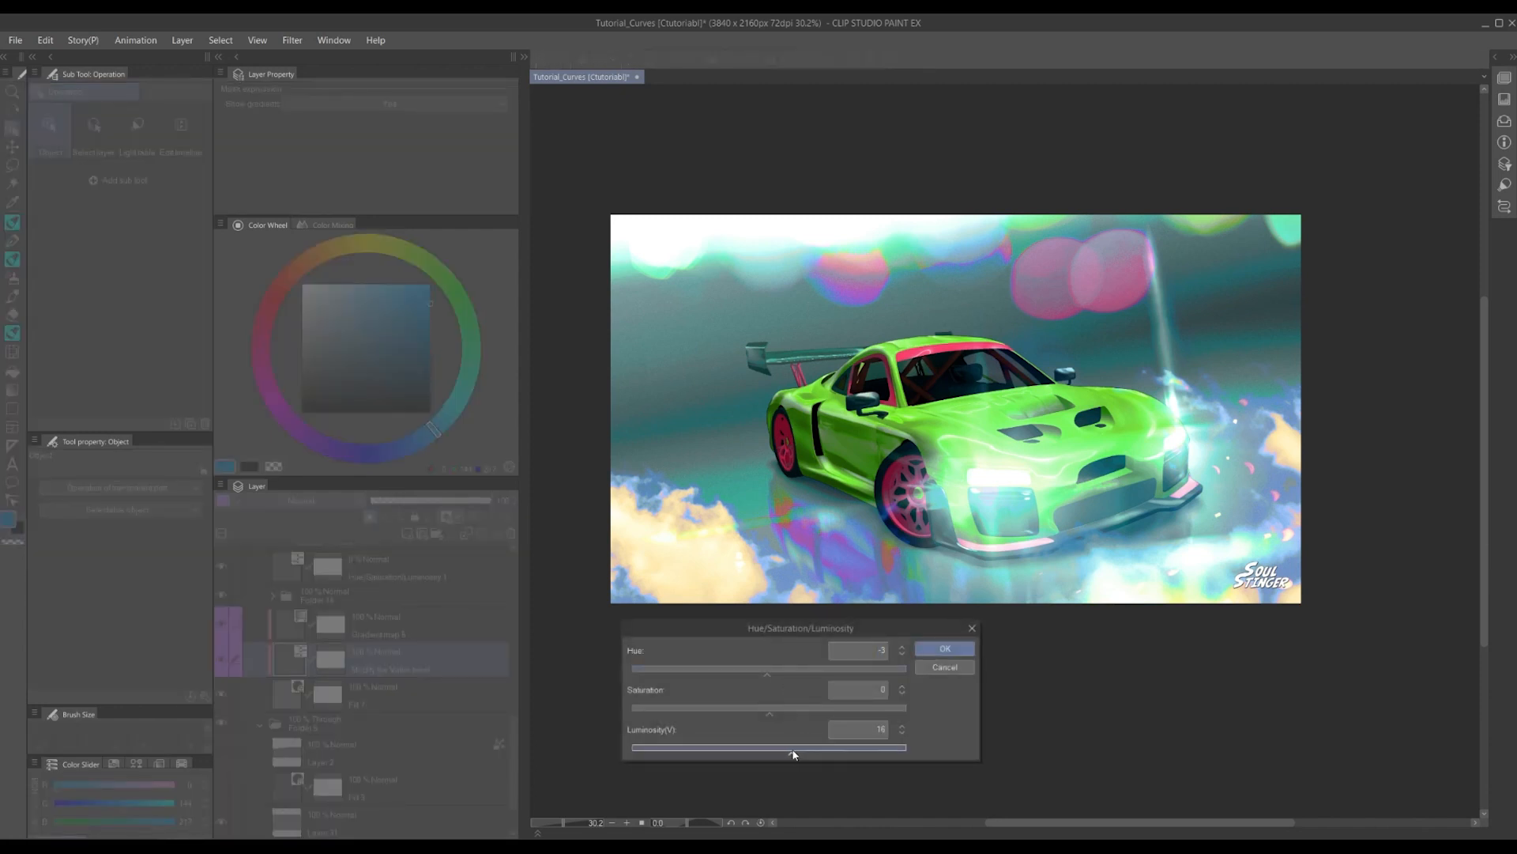
left_click_drag(810, 753, 913, 752)
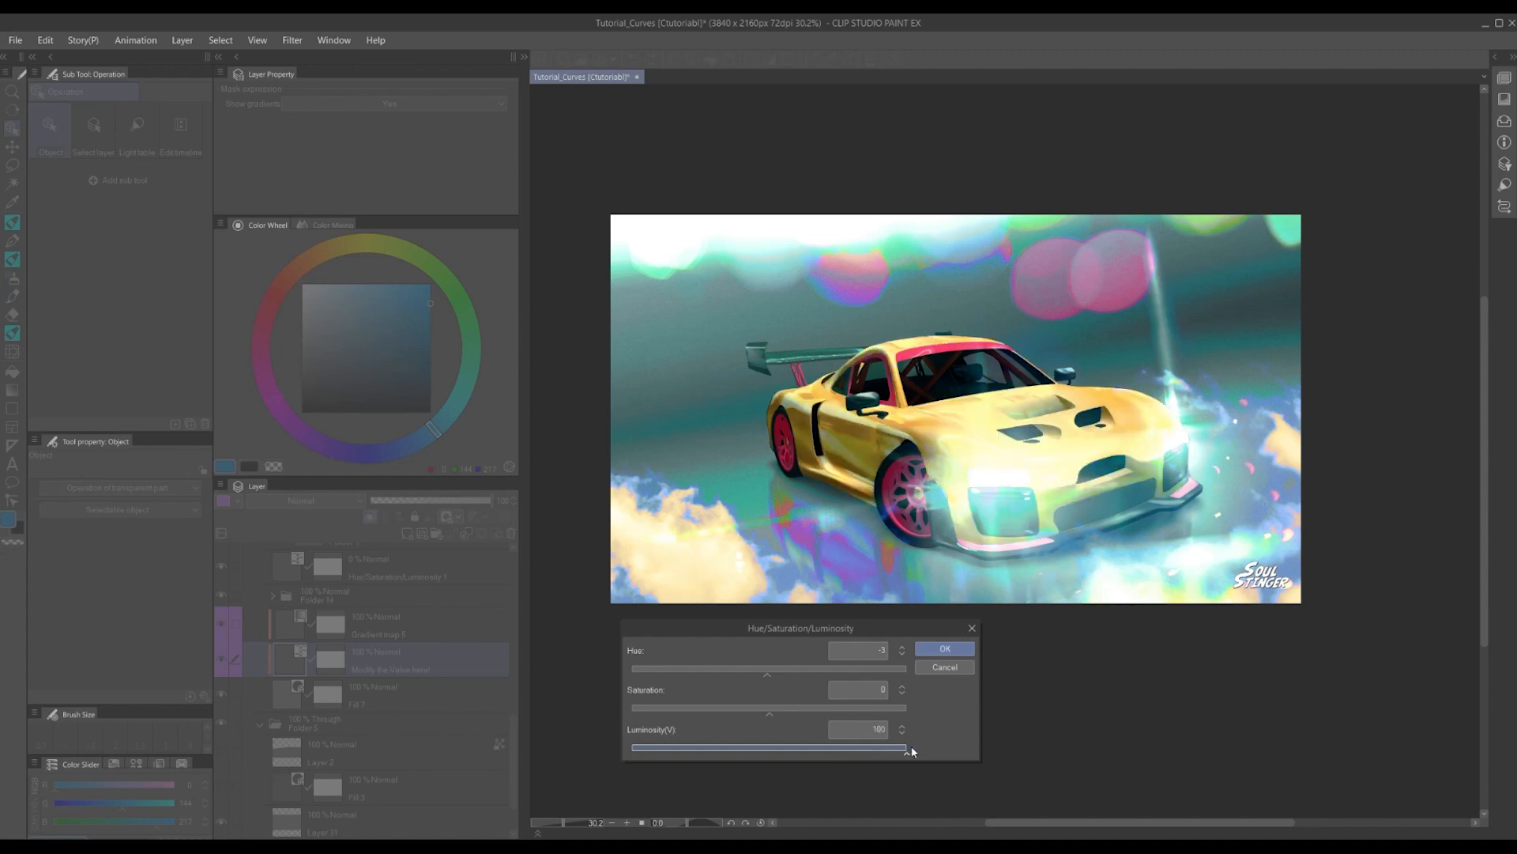
left_click_drag(785, 761, 645, 757)
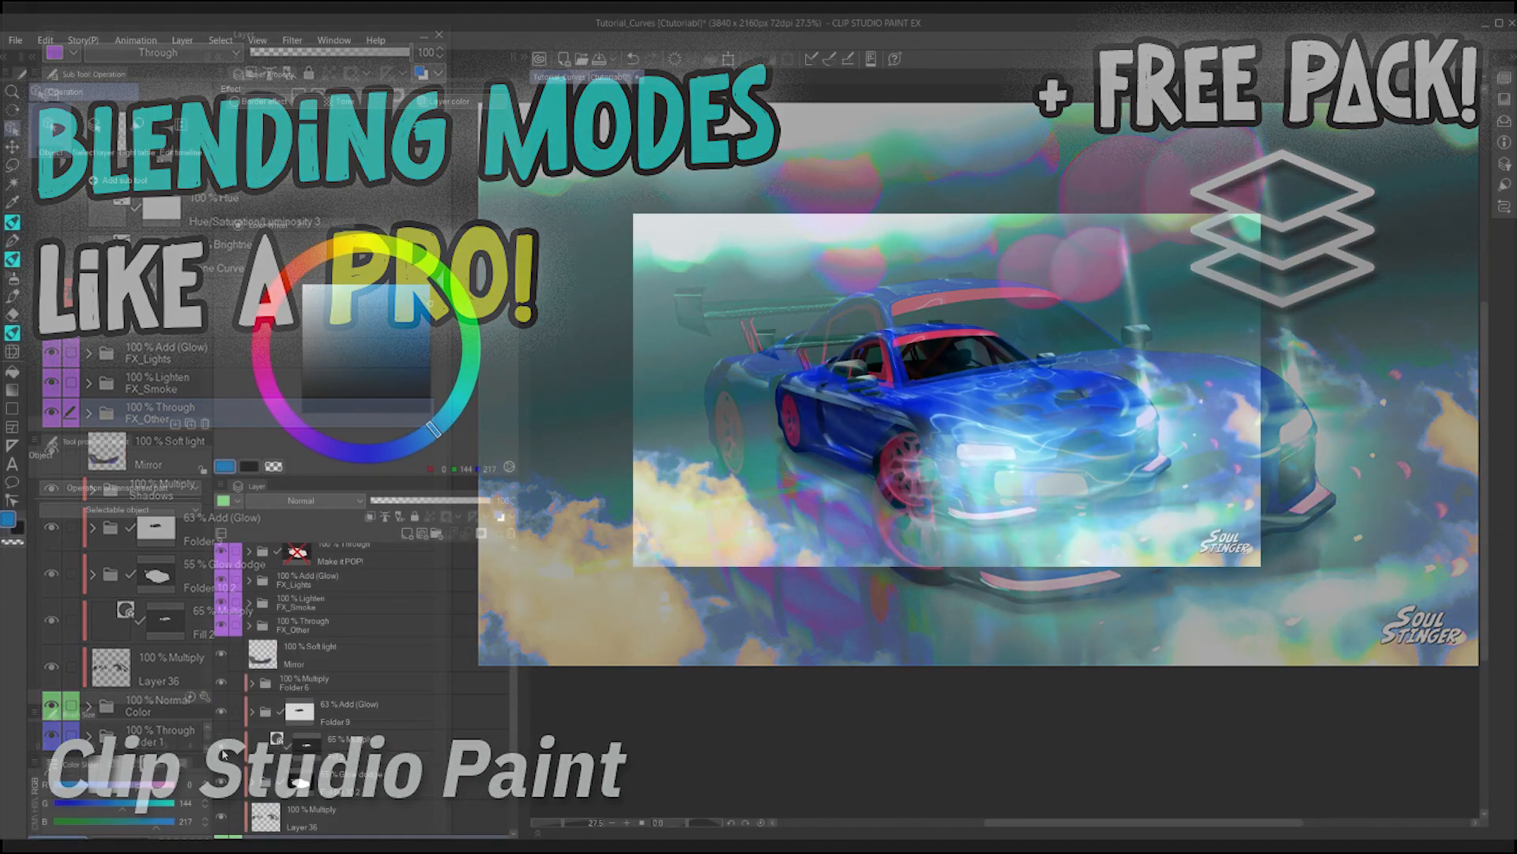
Compare the blue car artwork with and without the Make it POP! folder, leaving the folder visible
scroll(237, 735, "up", 5)
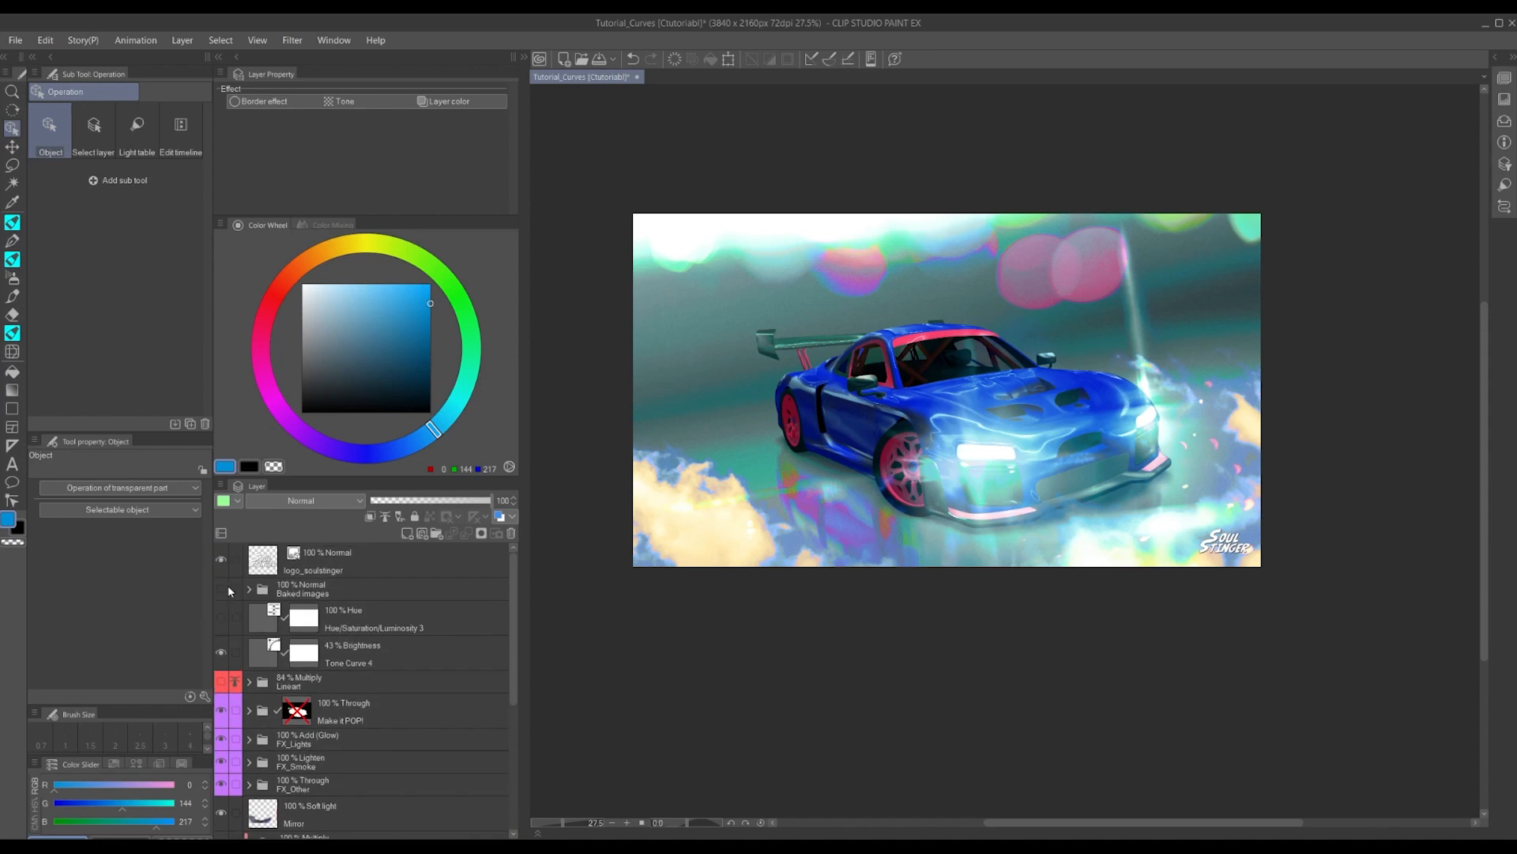
left_click(221, 712)
left_click(221, 712)
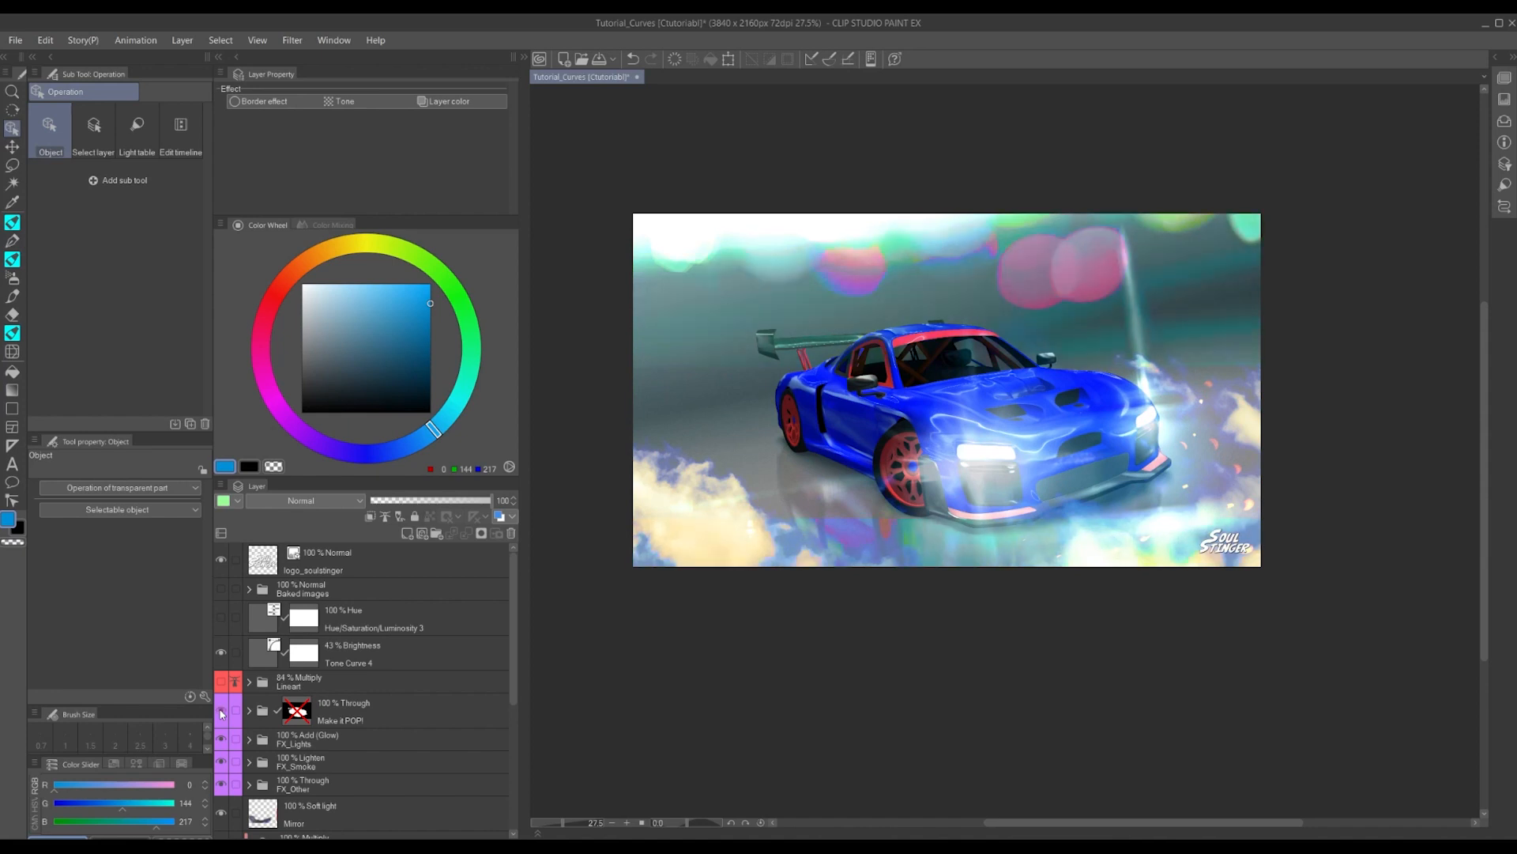
left_click(222, 712)
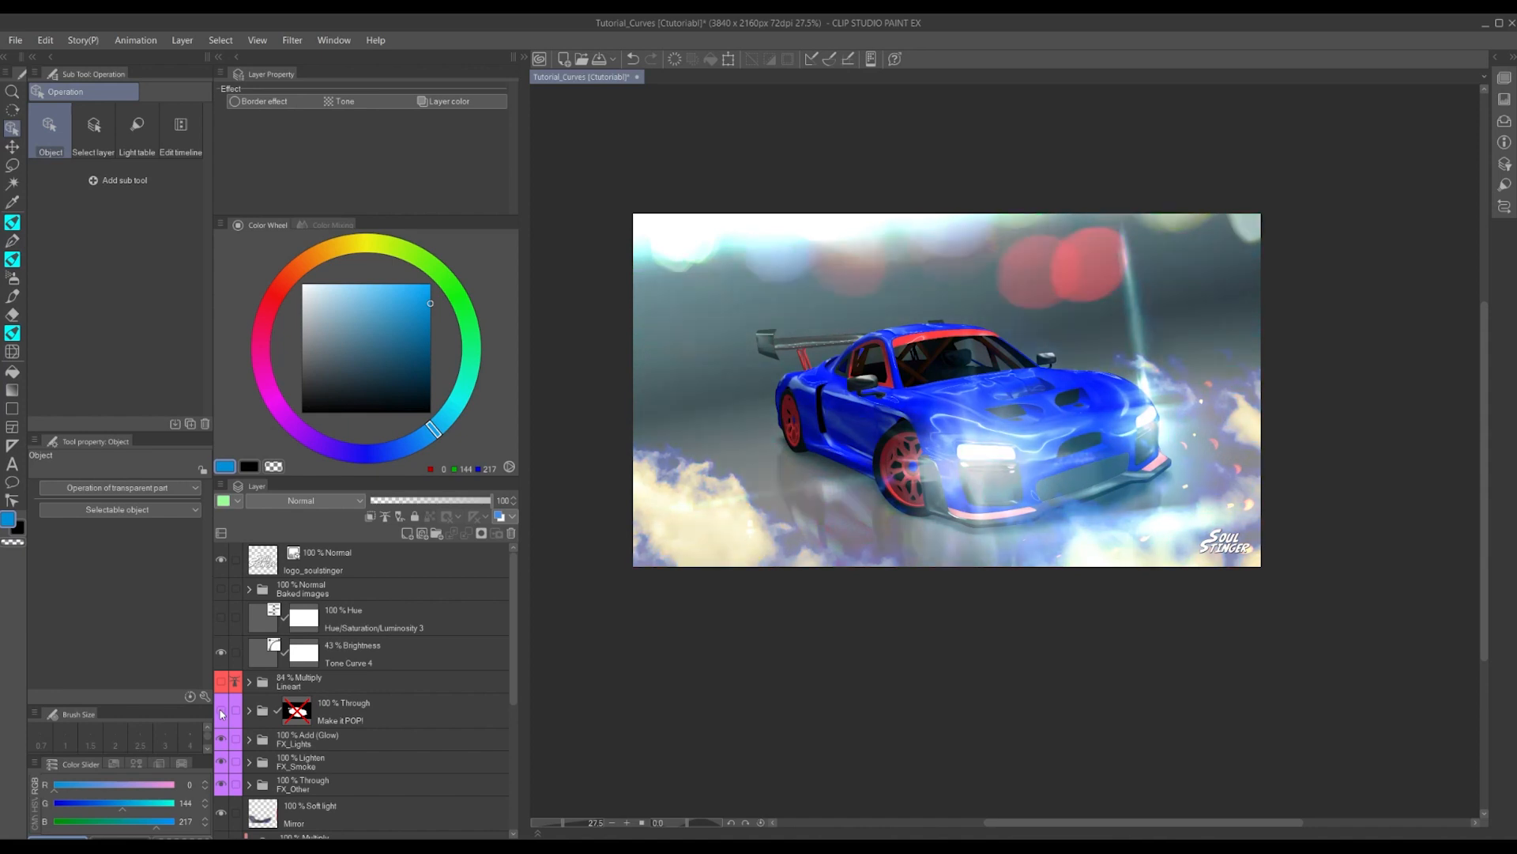
scroll(907, 368, "down", 3)
scroll(908, 369, "up", 4)
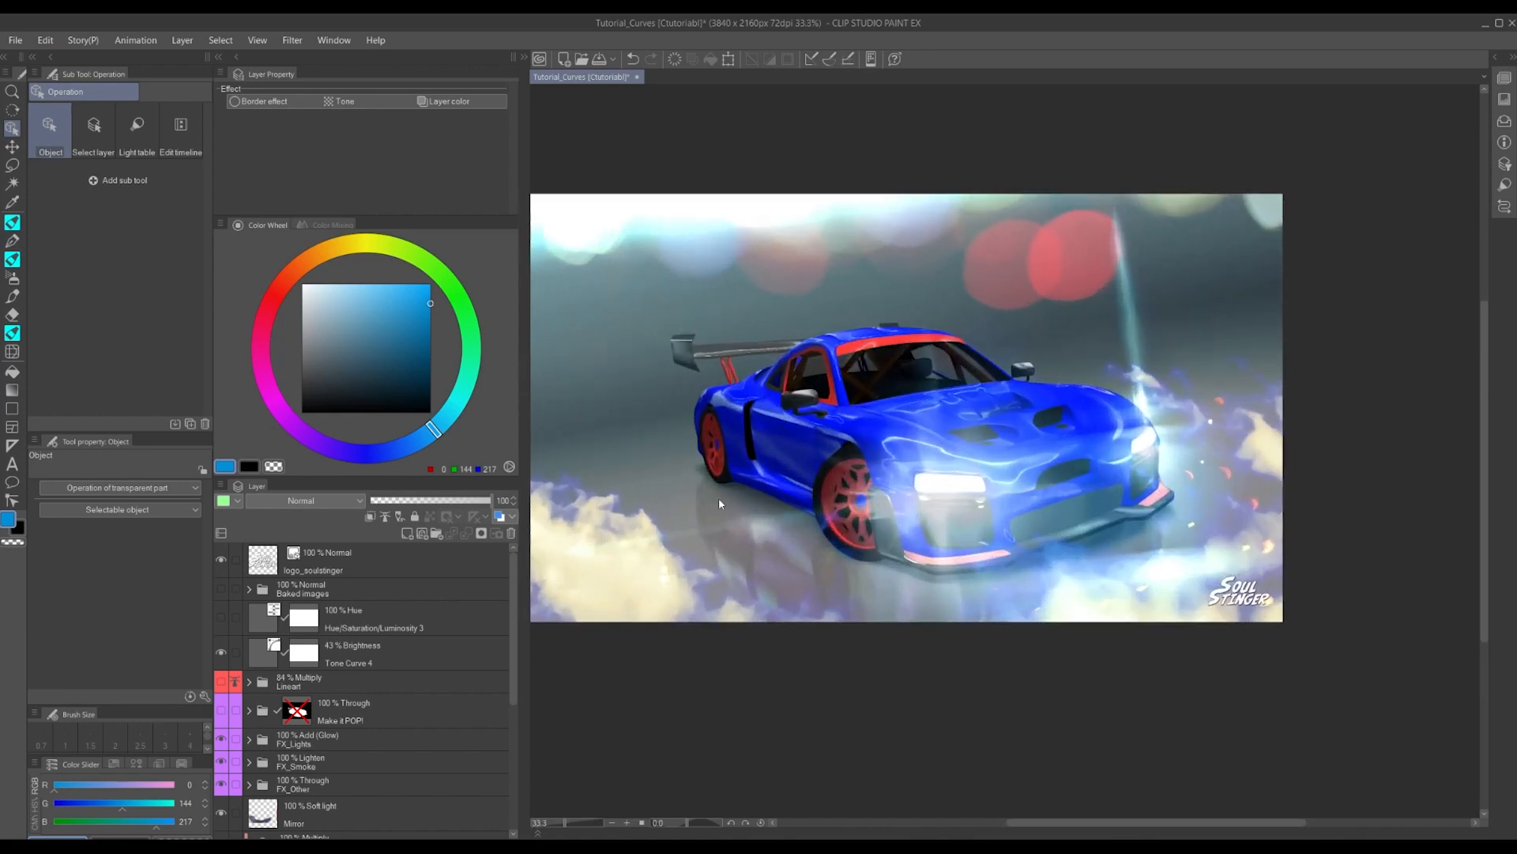
scroll(641, 502, "down", 1)
left_click(221, 710)
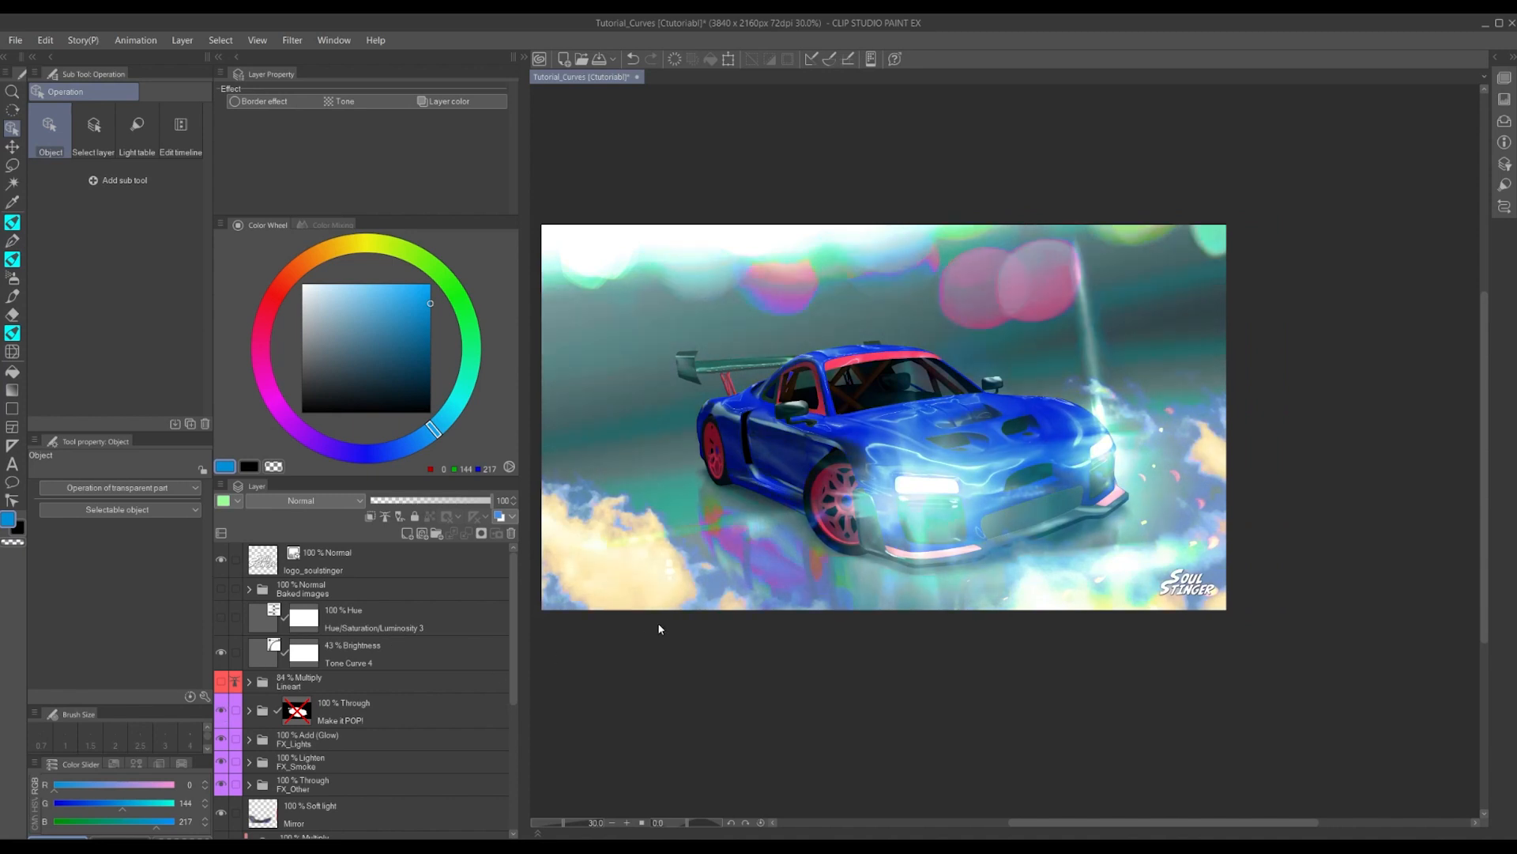
left_click_drag(698, 637, 806, 651)
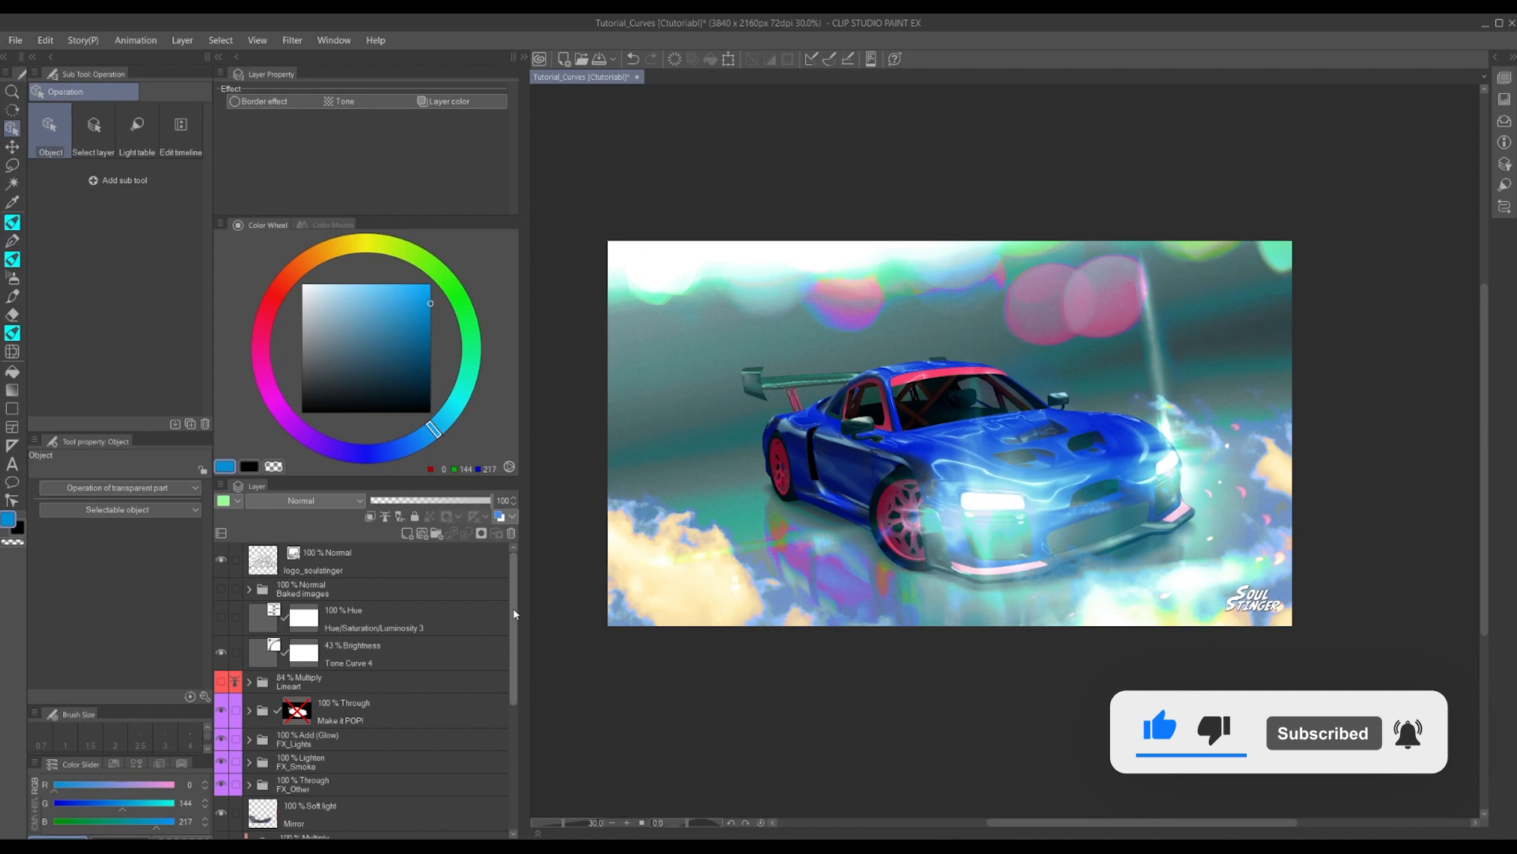
mouse_move(514, 610)
left_mouse_down()
mouse_move(519, 633)
mouse_move(532, 602)
left_mouse_up()
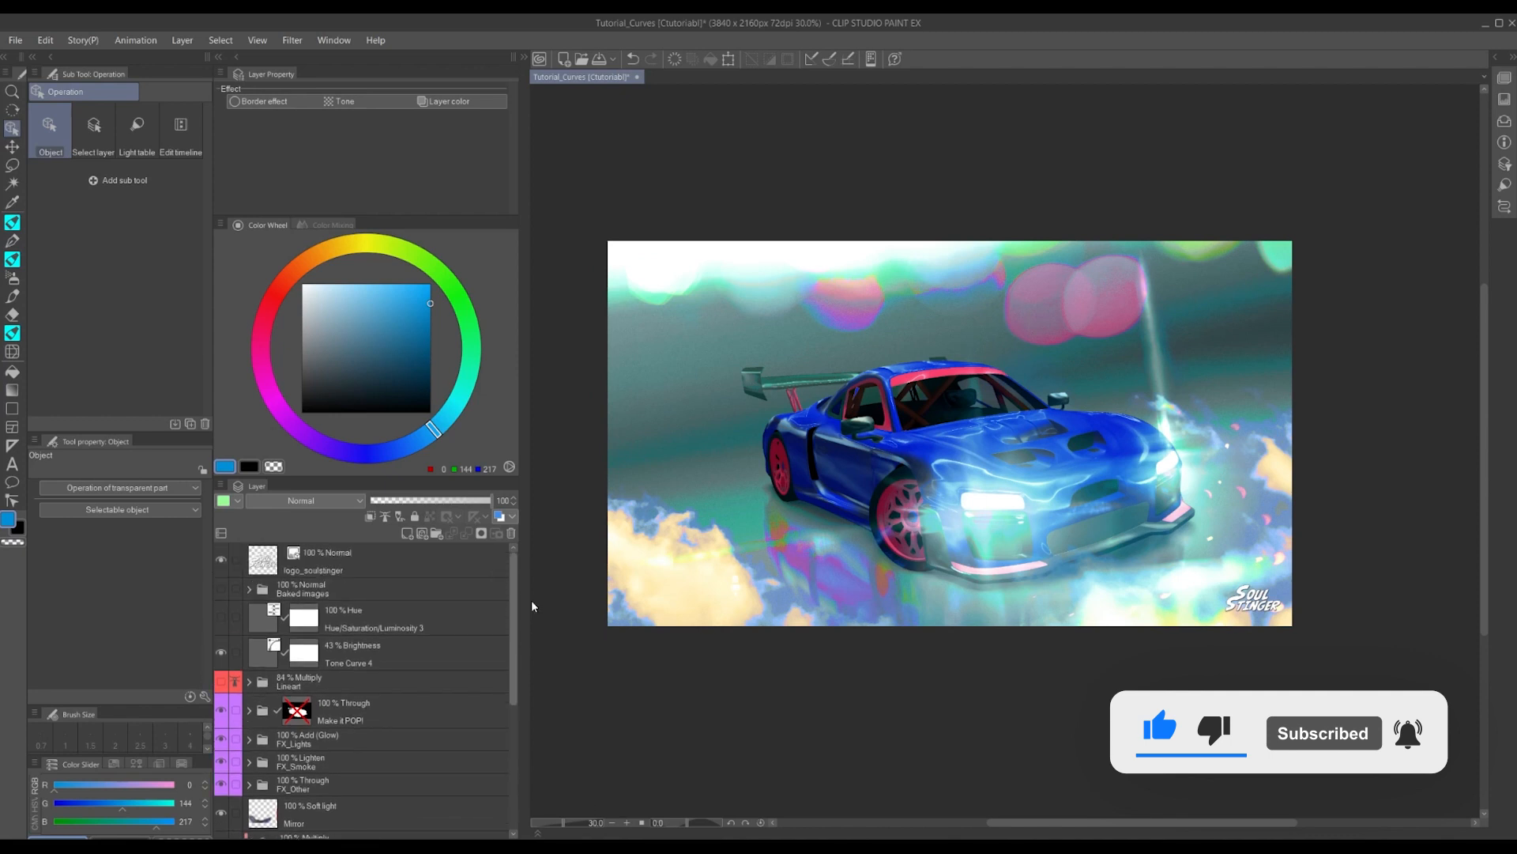